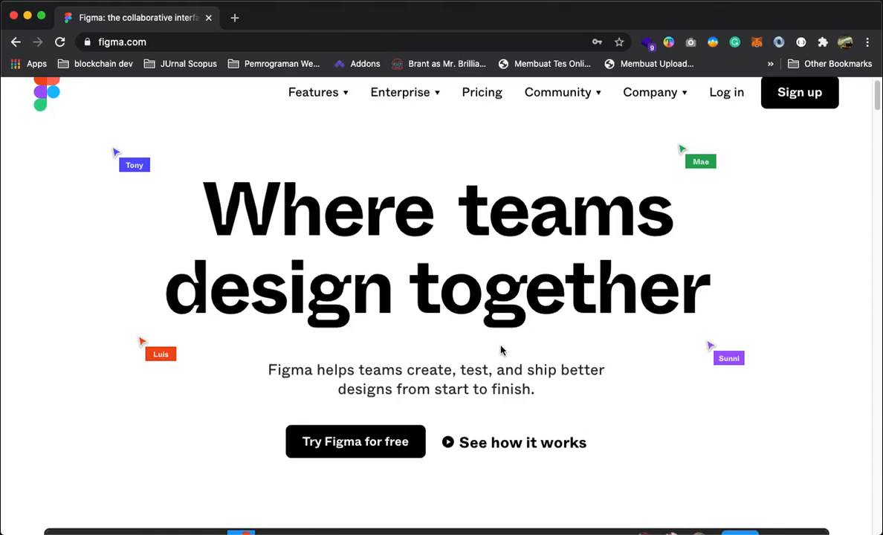
# Look through the Figma homepage's design, prototyping and collaboration sections, and return to the top of the page.
pyautogui.scroll(-3, 500, 349)
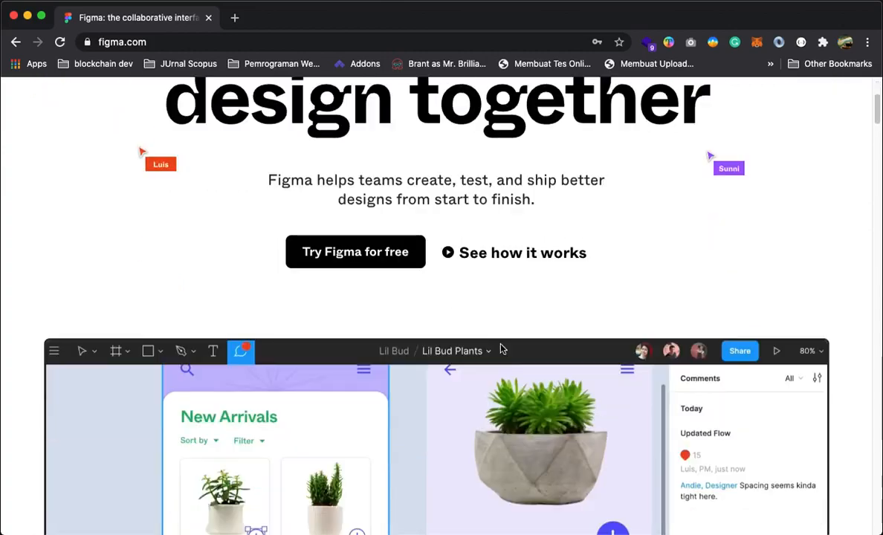
pyautogui.scroll(-2, 500, 349)
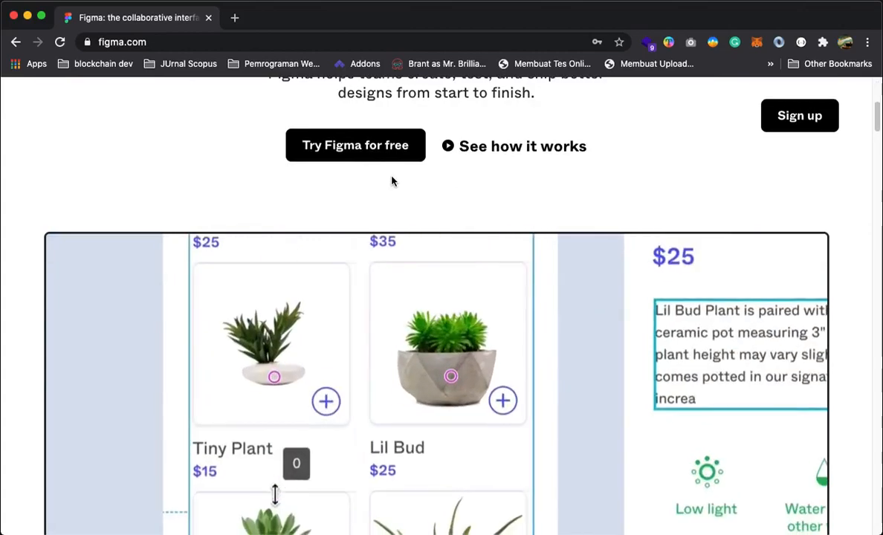
pyautogui.scroll(-2, 594, 201)
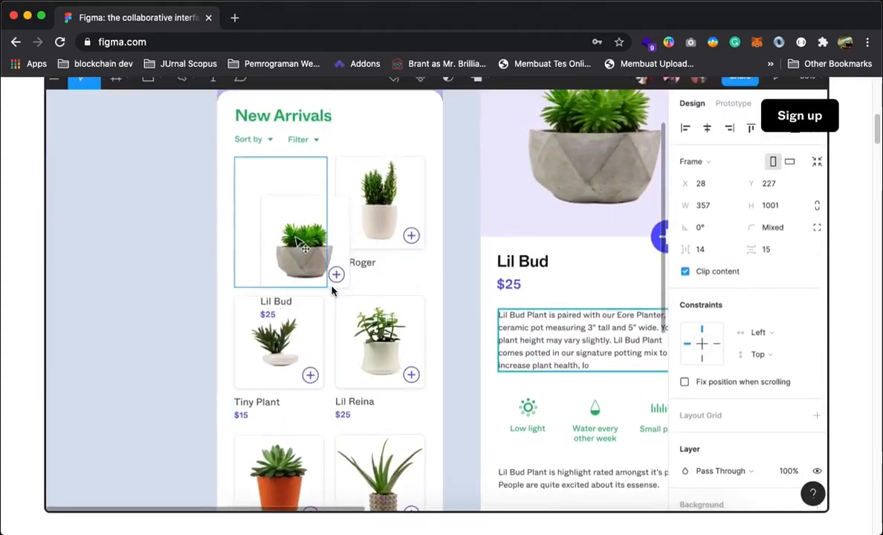
pyautogui.scroll(1, 331, 288)
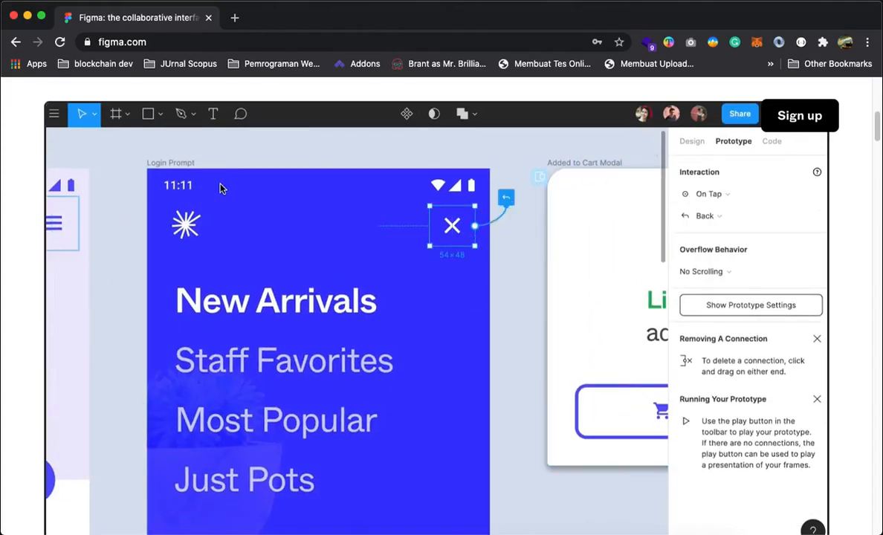
pyautogui.scroll(-5, 417, 315)
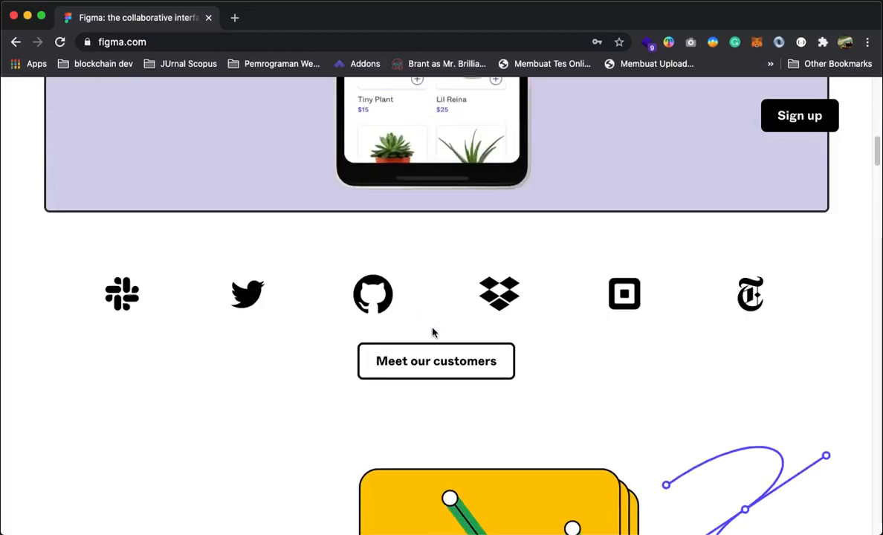
pyautogui.scroll(-3, 433, 332)
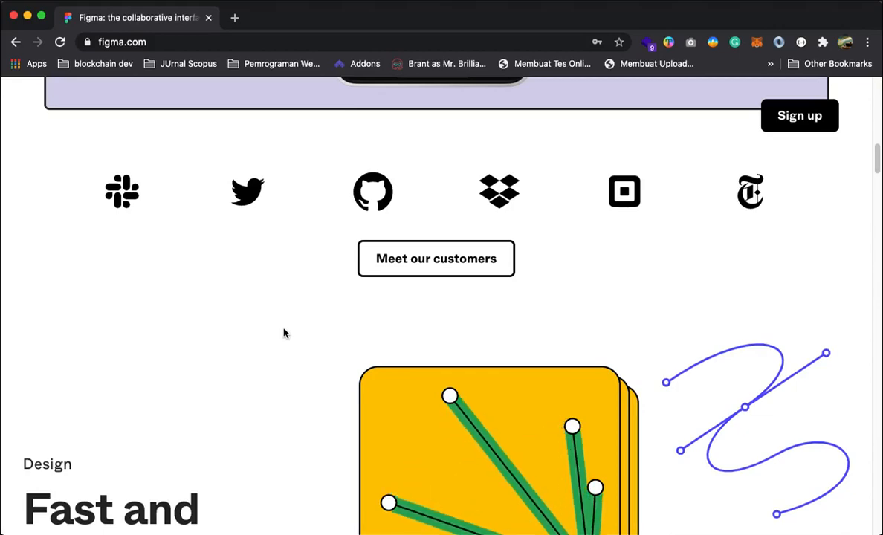
pyautogui.scroll(-5, 283, 332)
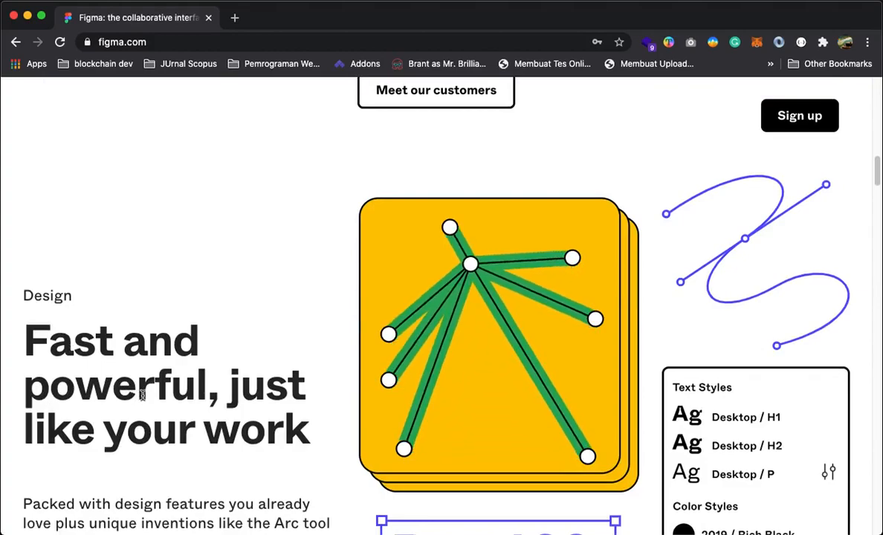
pyautogui.scroll(-3, 221, 396)
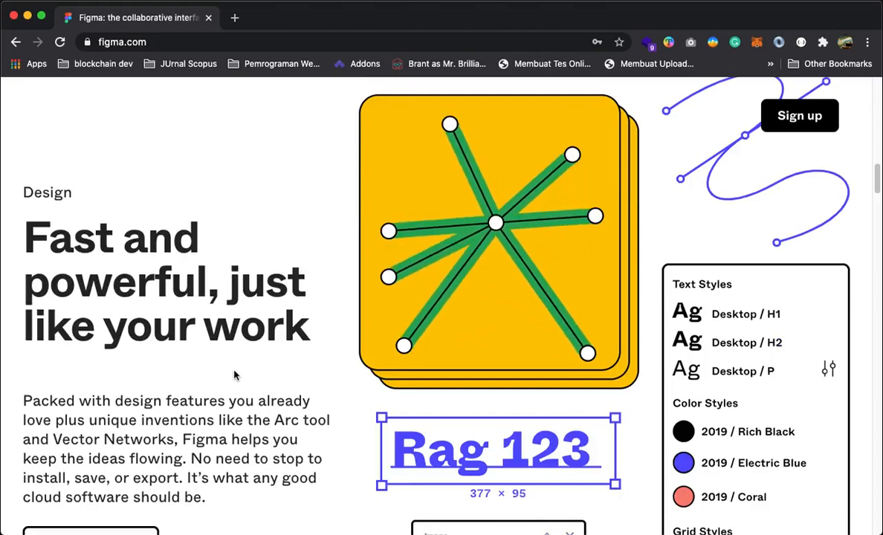
pyautogui.scroll(-5, 234, 375)
pyautogui.scroll(-4, 238, 376)
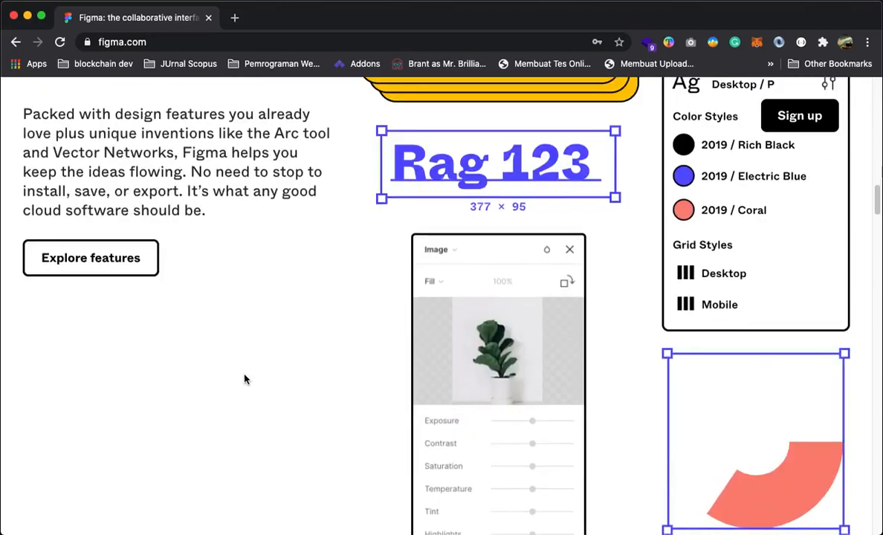
pyautogui.scroll(-15, 245, 378)
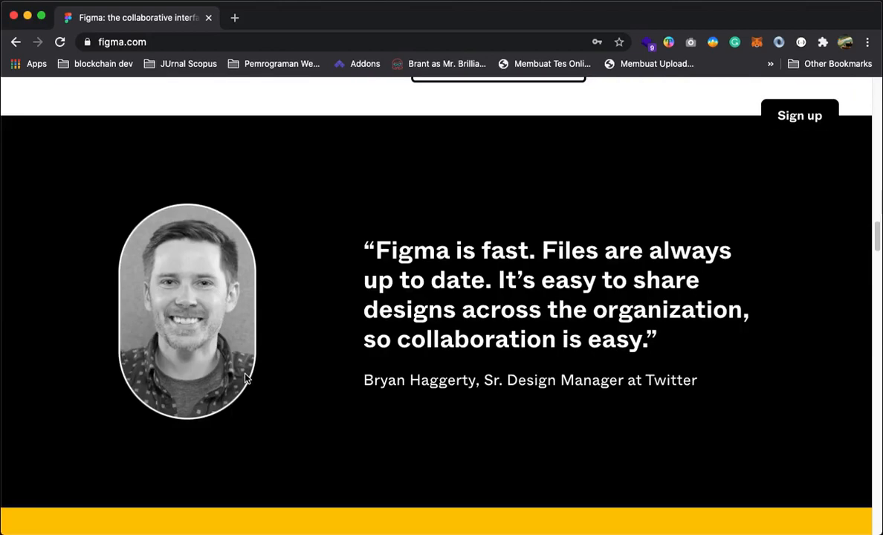
pyautogui.scroll(-13, 245, 379)
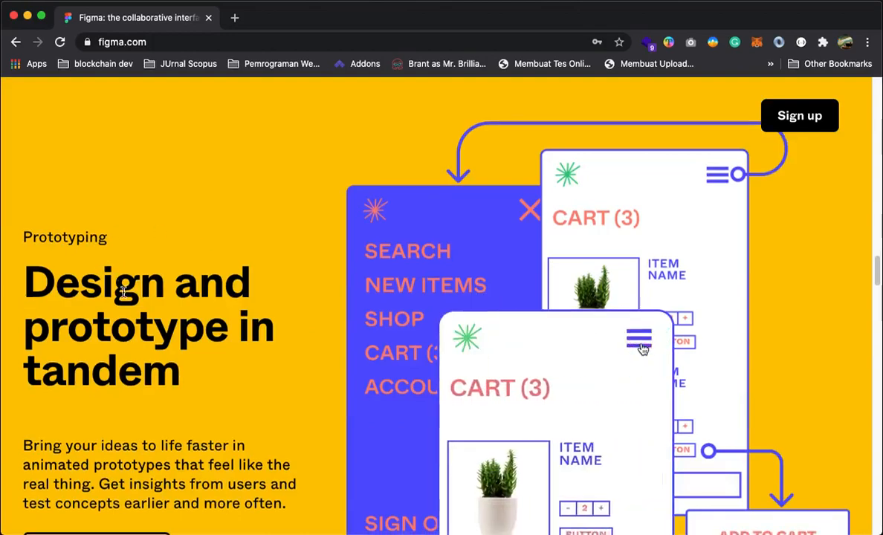
pyautogui.scroll(-3, 123, 286)
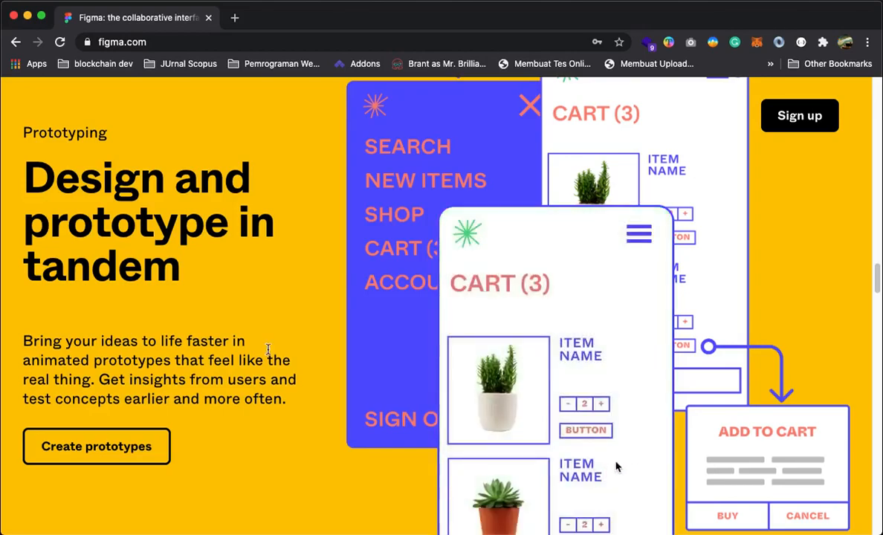
pyautogui.scroll(-5, 268, 346)
pyautogui.scroll(-2, 264, 339)
pyautogui.scroll(-2, 268, 336)
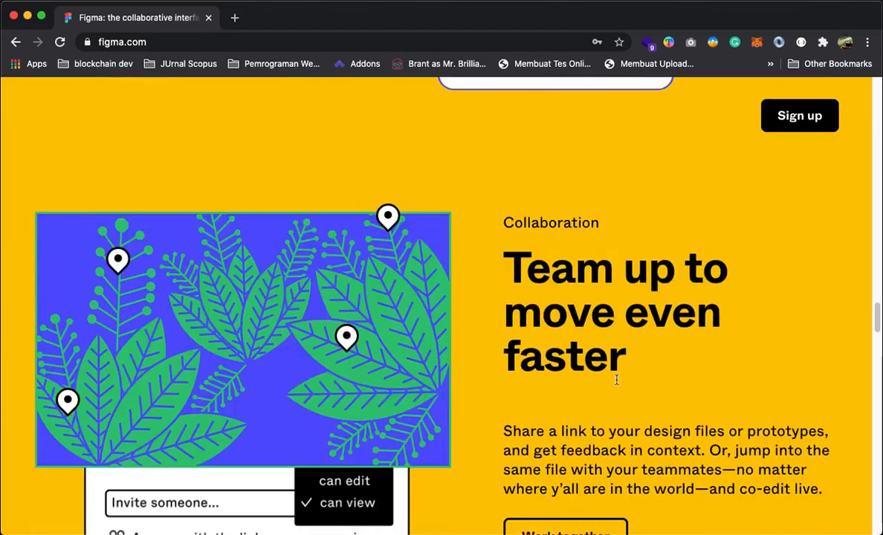
pyautogui.scroll(-1, 505, 341)
pyautogui.scroll(-3, 505, 341)
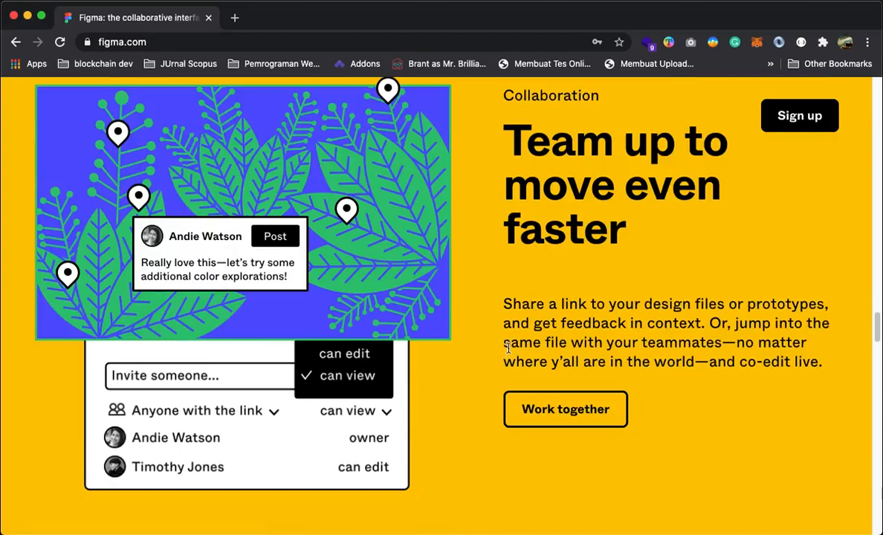
pyautogui.scroll(-20, 507, 347)
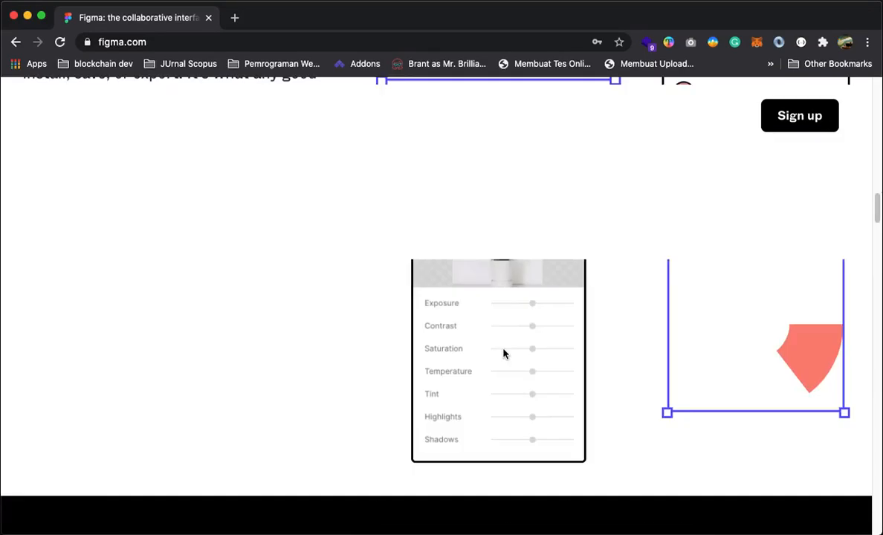
pyautogui.scroll(20, 502, 349)
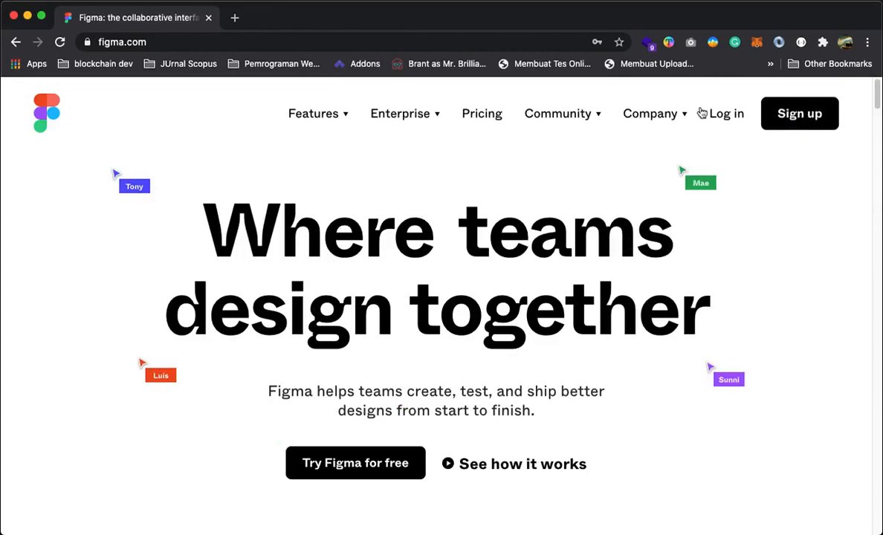
# Log in to the existing Figma account with the prefilled e-mail and password instead of signing up.
pyautogui.click(801, 113)
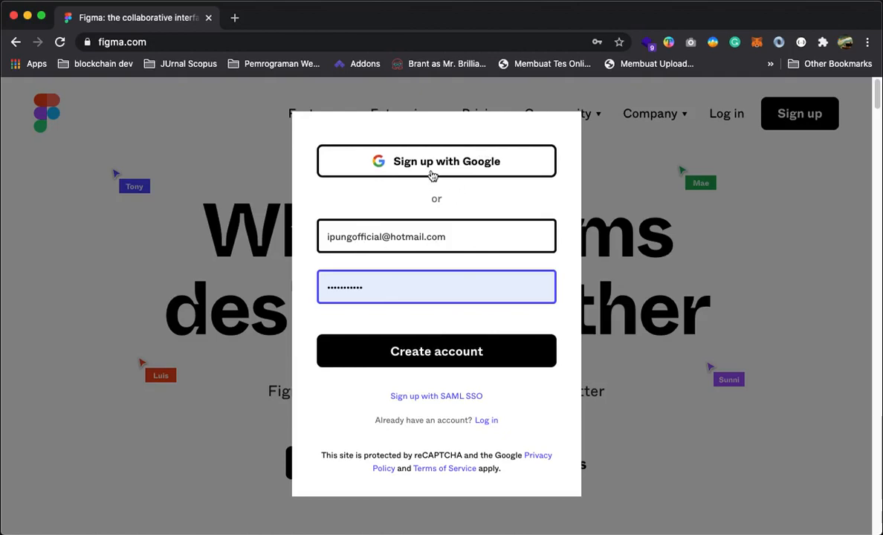
pyautogui.click(486, 422)
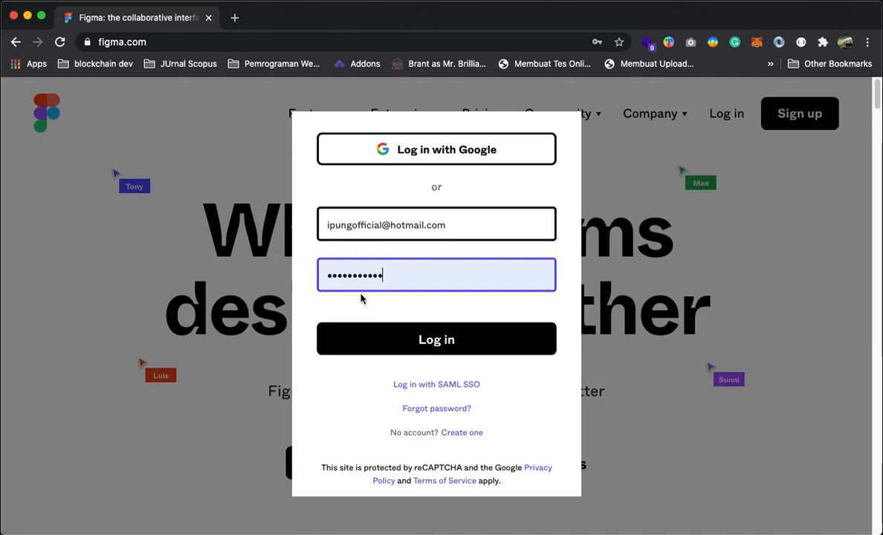
pyautogui.doubleClick(422, 340)
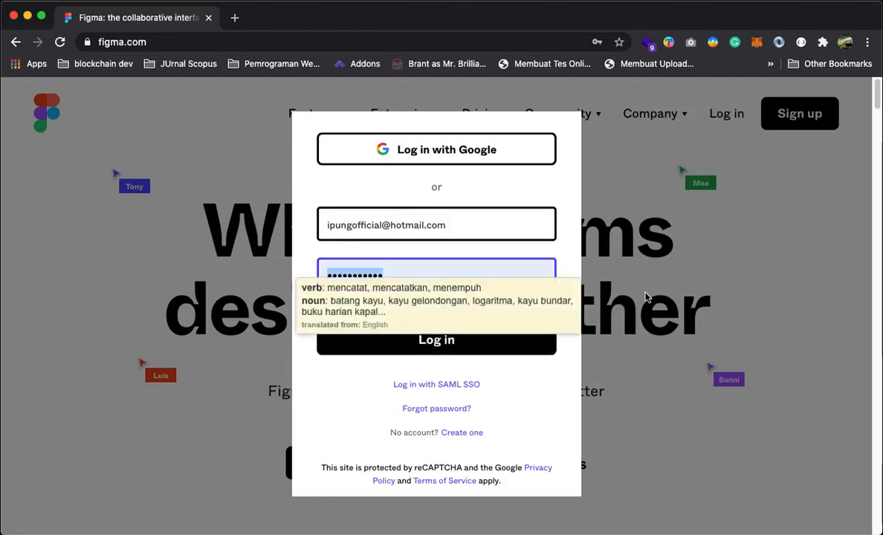
pyautogui.click(438, 340)
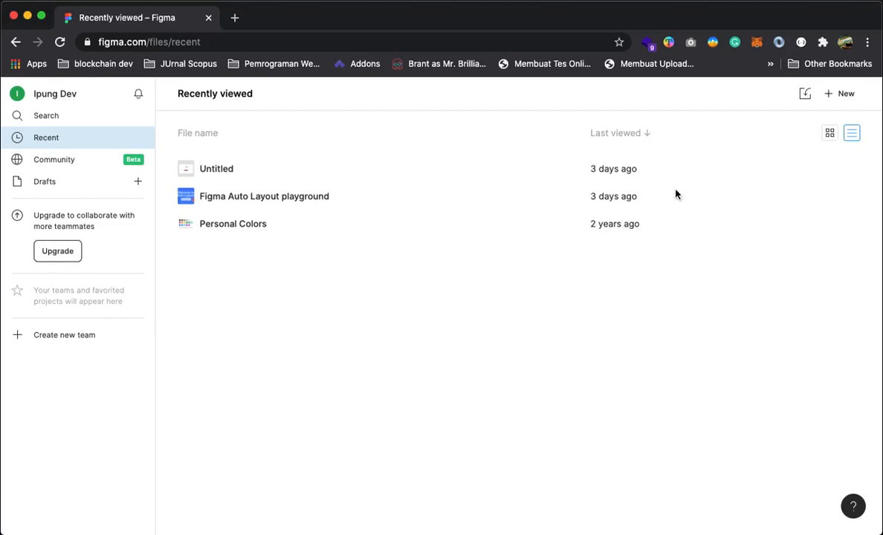
# Create a new blank design file and show its list of pages.
pyautogui.click(841, 96)
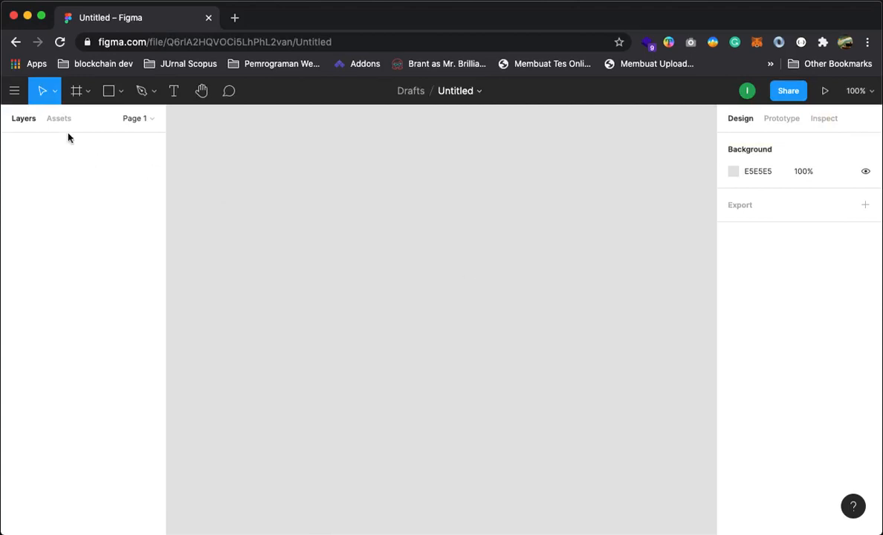
pyautogui.click(139, 119)
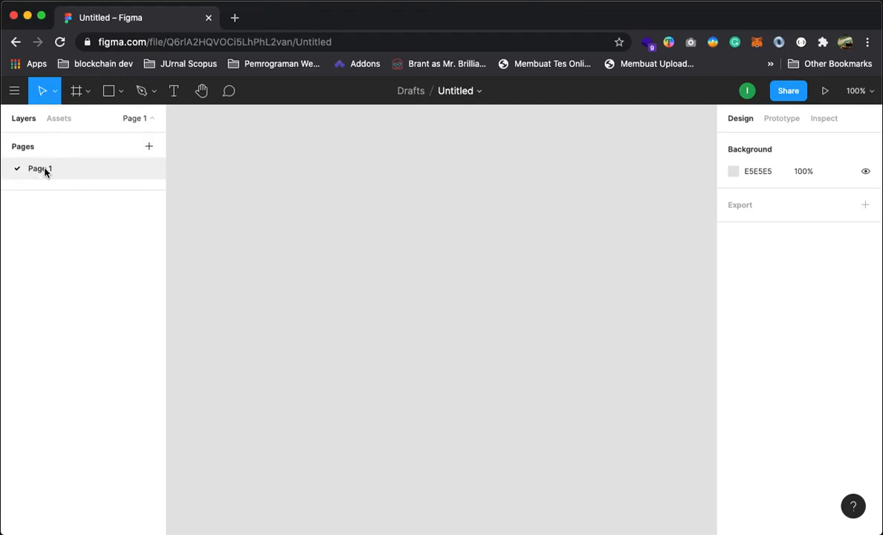
pyautogui.click(87, 93)
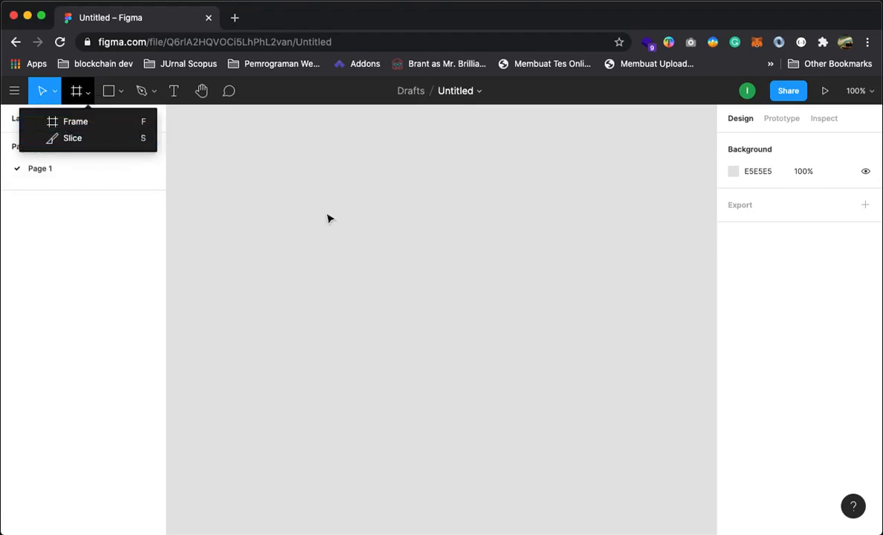
pyautogui.click(72, 124)
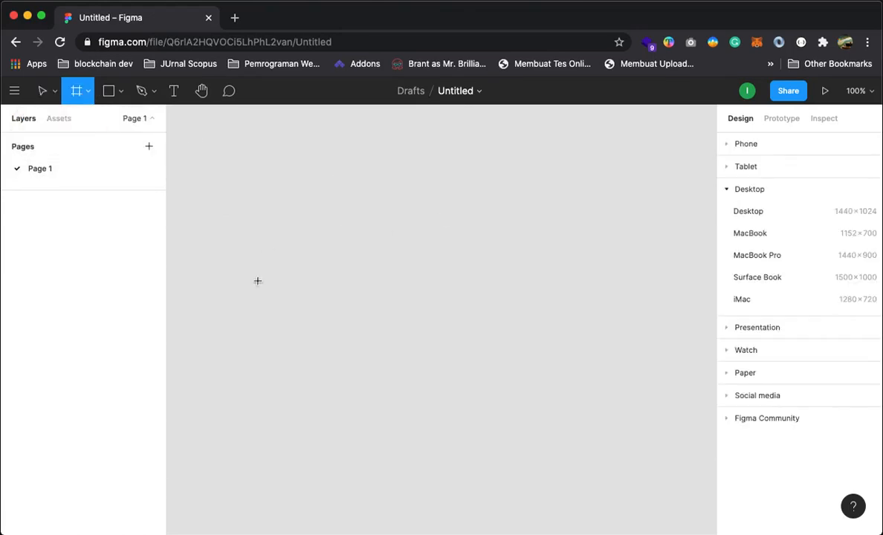
pyautogui.click(377, 216)
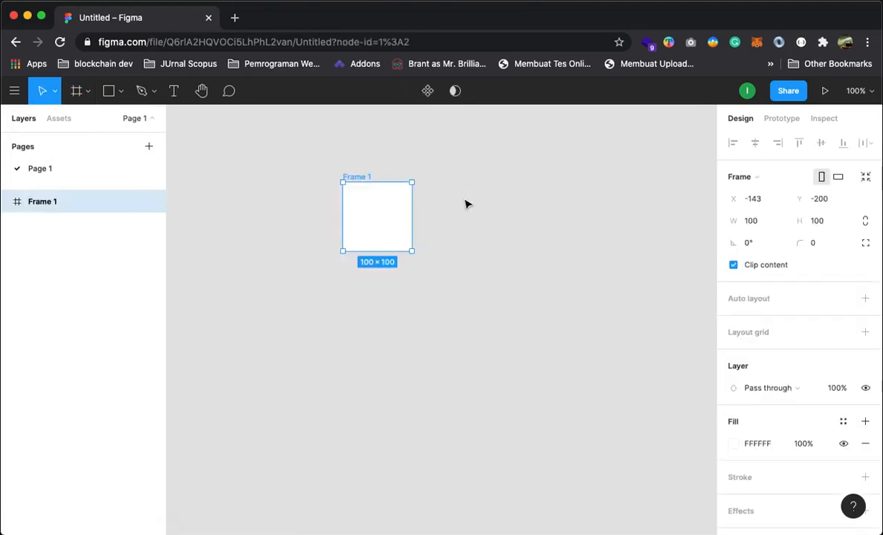
pyautogui.press('BackSpace')
# Browse the phone, tablet and desktop frame presets and add an iMac frame of 1280 × 720 to the canvas.
pyautogui.click(87, 91)
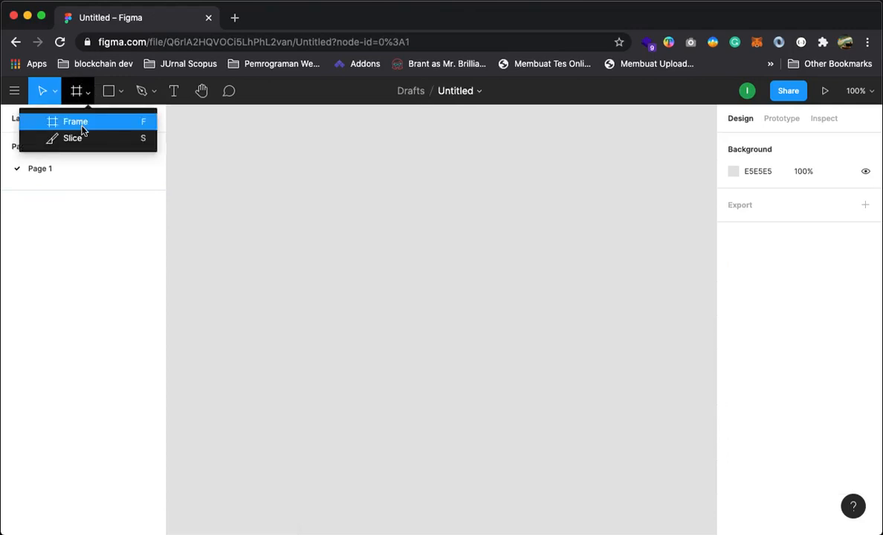
pyautogui.click(77, 122)
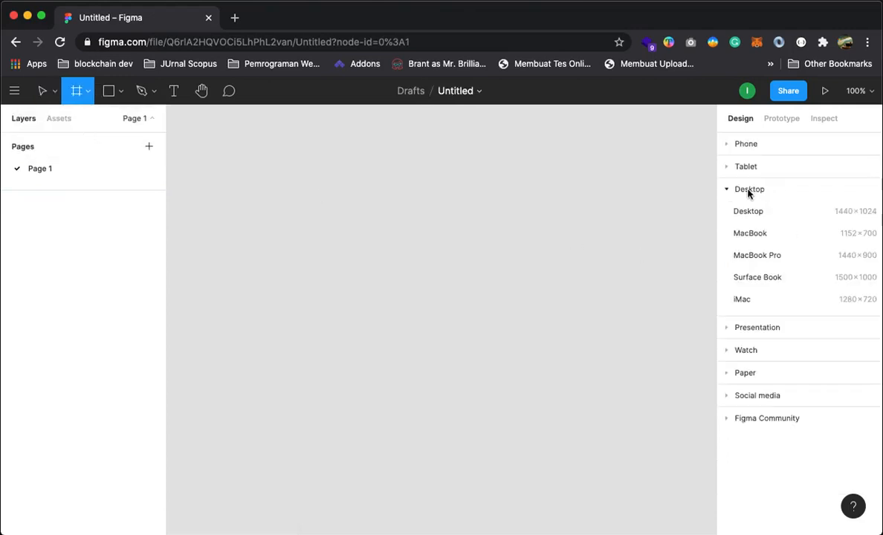
pyautogui.click(729, 145)
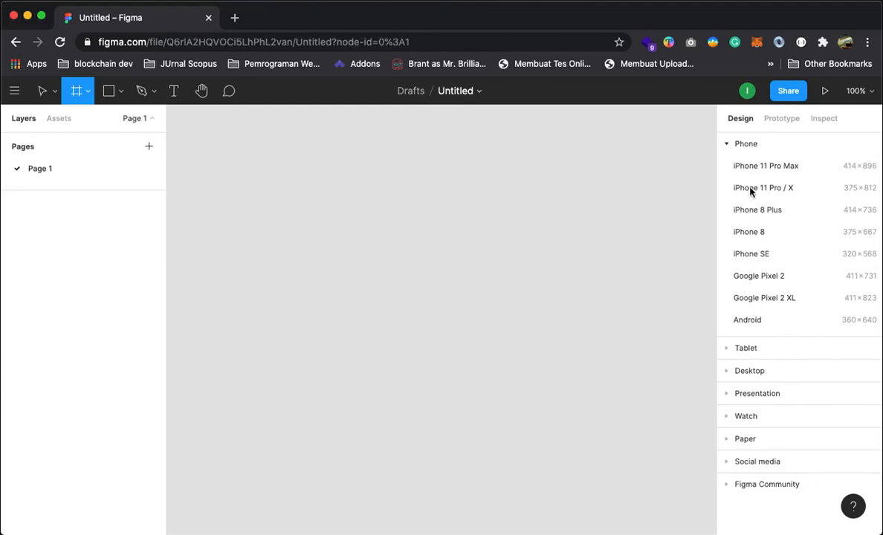
pyautogui.click(732, 349)
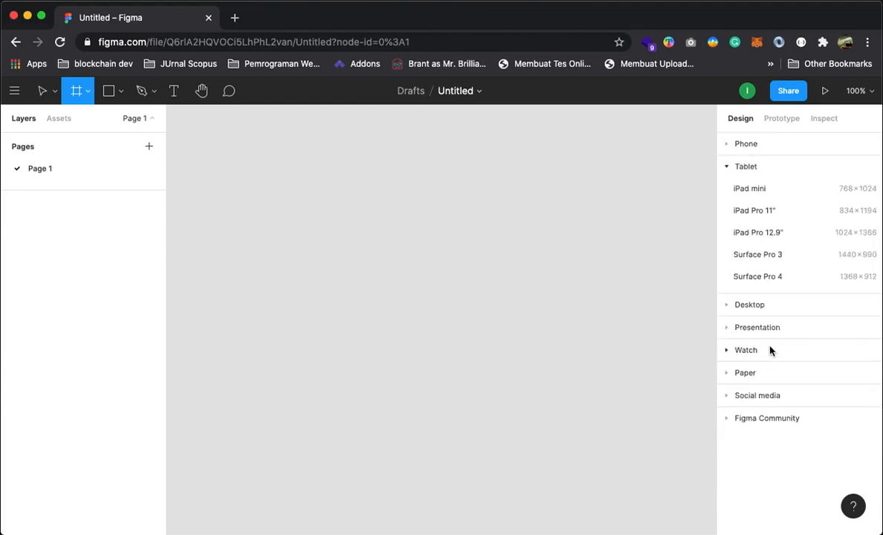
pyautogui.click(727, 309)
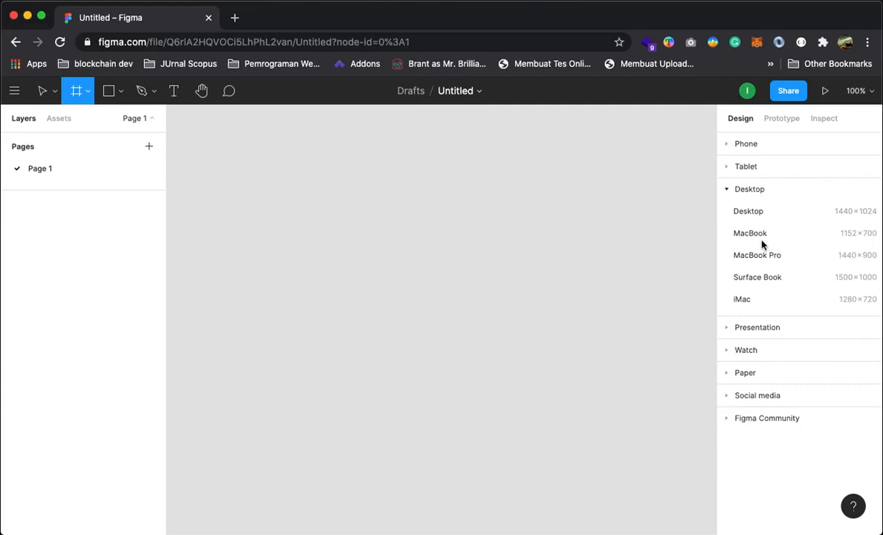
pyautogui.click(753, 304)
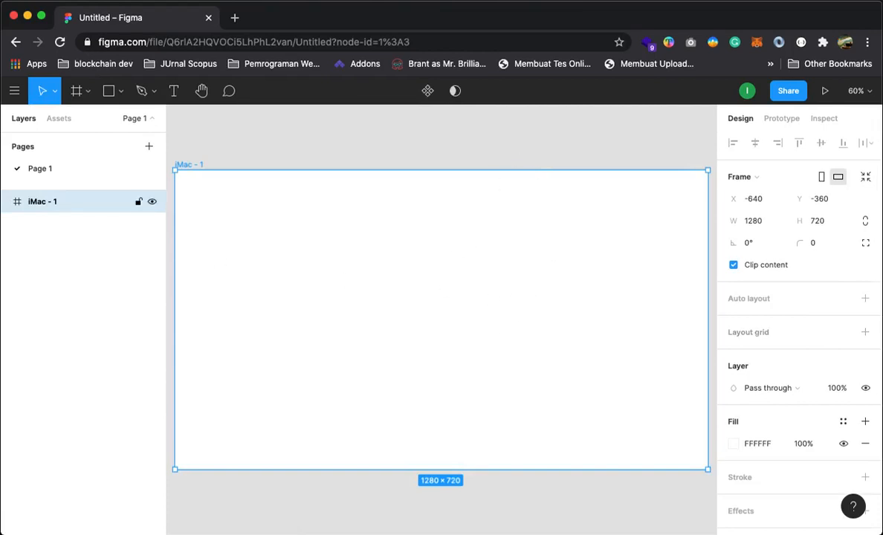
# Rename the iMac frame as Home.
pyautogui.doubleClick(44, 203)
pyautogui.click(258, 152)
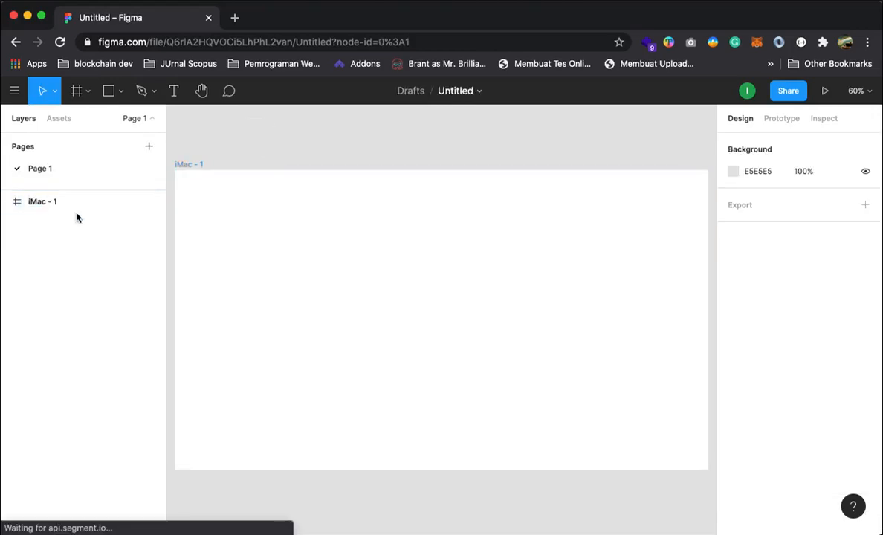
pyautogui.click(53, 202)
pyautogui.rightClick(48, 201)
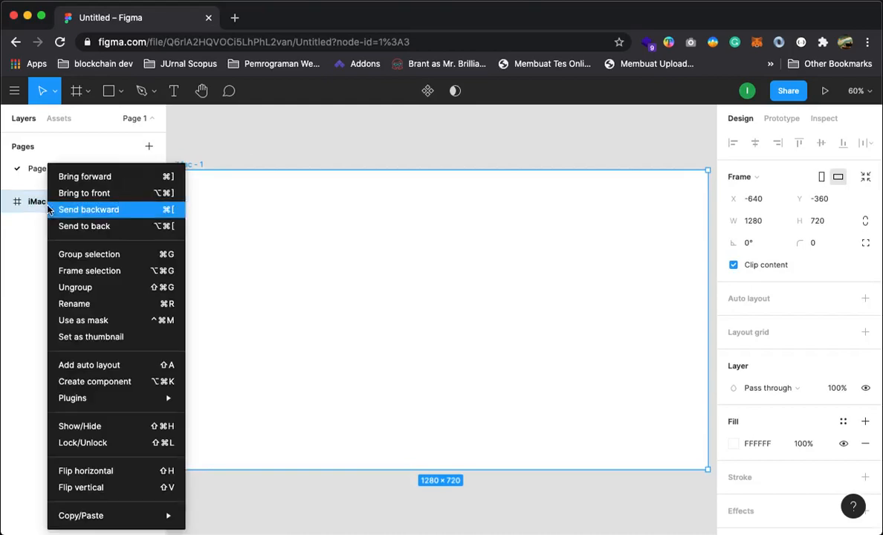
pyautogui.click(95, 304)
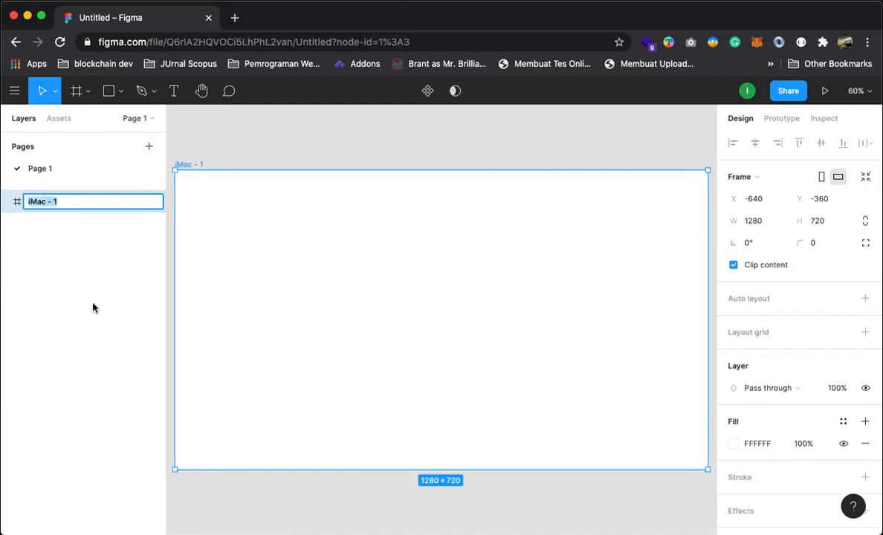
pyautogui.write('Home')
pyautogui.click(221, 145)
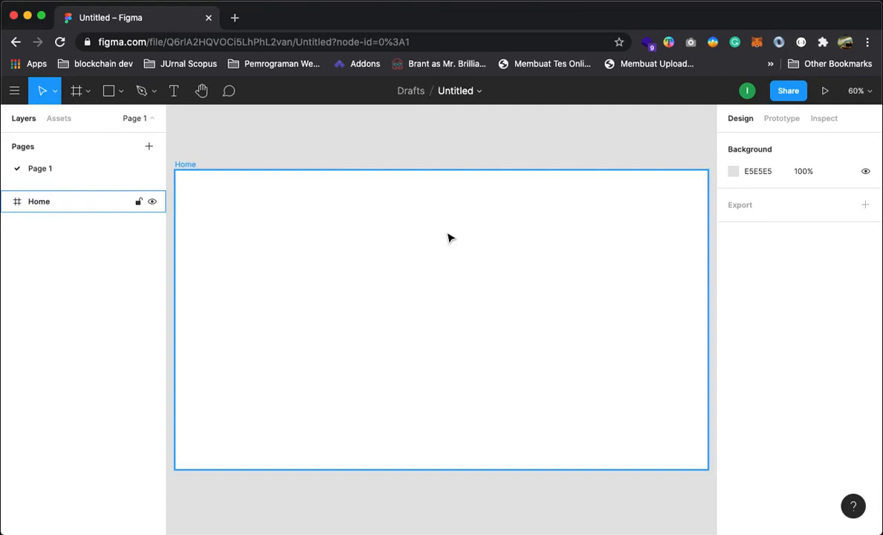
pyautogui.click(416, 258)
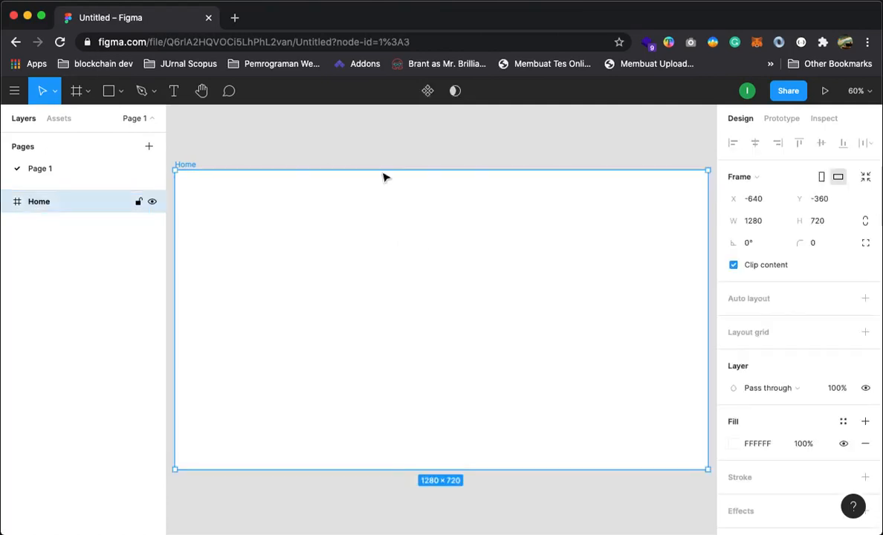
pyautogui.click(170, 234)
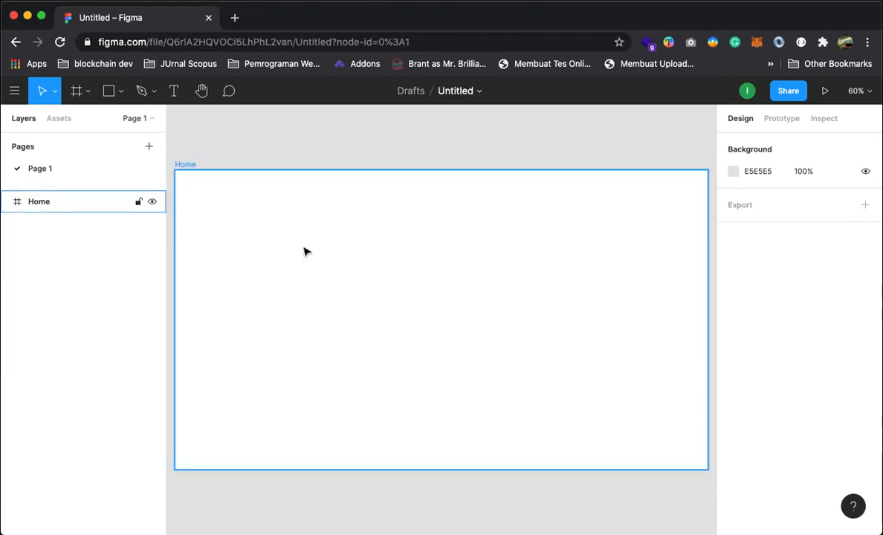
pyautogui.keyDown('alt'); pyautogui.click(303, 247); pyautogui.keyUp('alt')
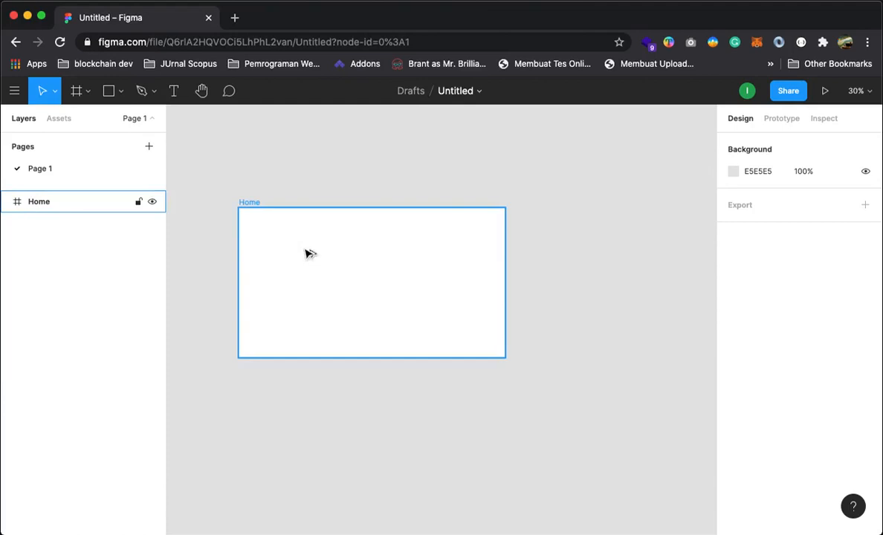
pyautogui.keyDown('alt'); pyautogui.click(303, 247); pyautogui.keyUp('alt')
pyautogui.click(338, 269)
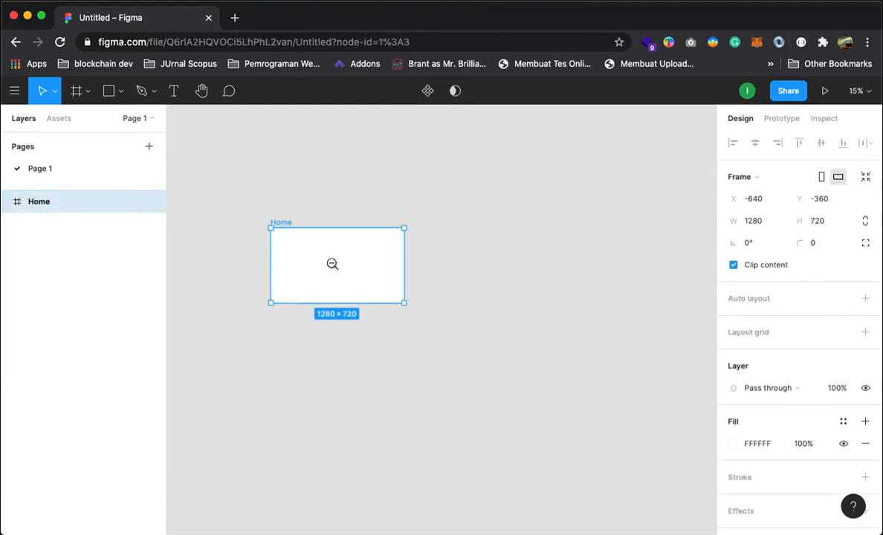
pyautogui.click(332, 264)
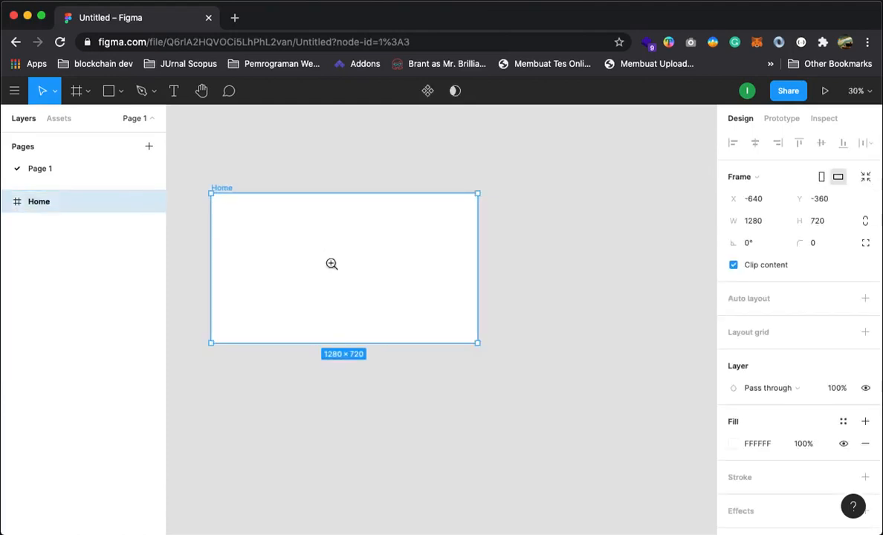
pyautogui.moveTo(286, 223); pyautogui.dragTo(276, 203)
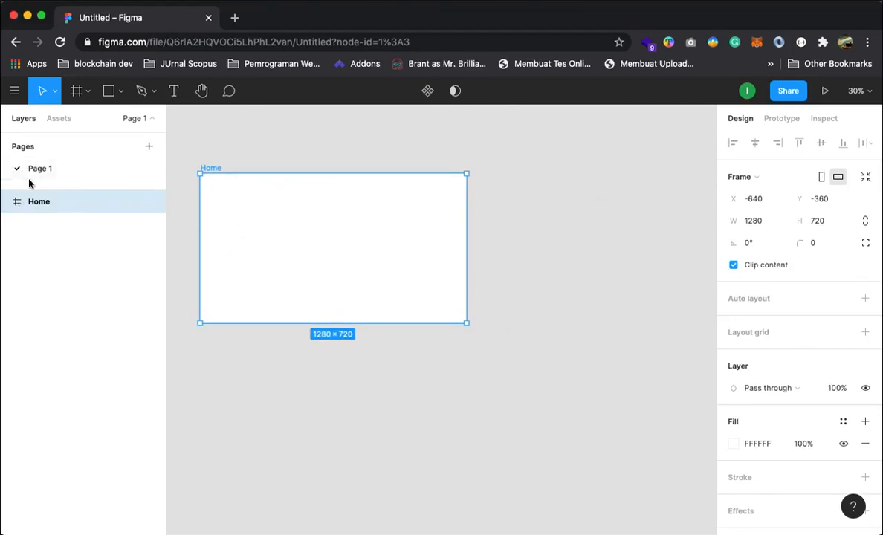
# Add an iPad Pro 11" frame from the tablet presets and place it beside the Home frame, aligned with its top edge.
pyautogui.click(77, 92)
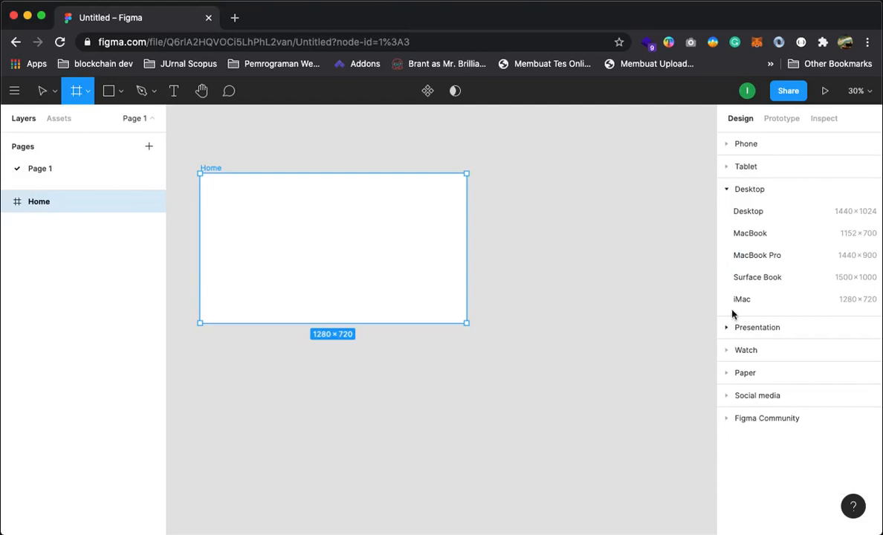
pyautogui.click(728, 167)
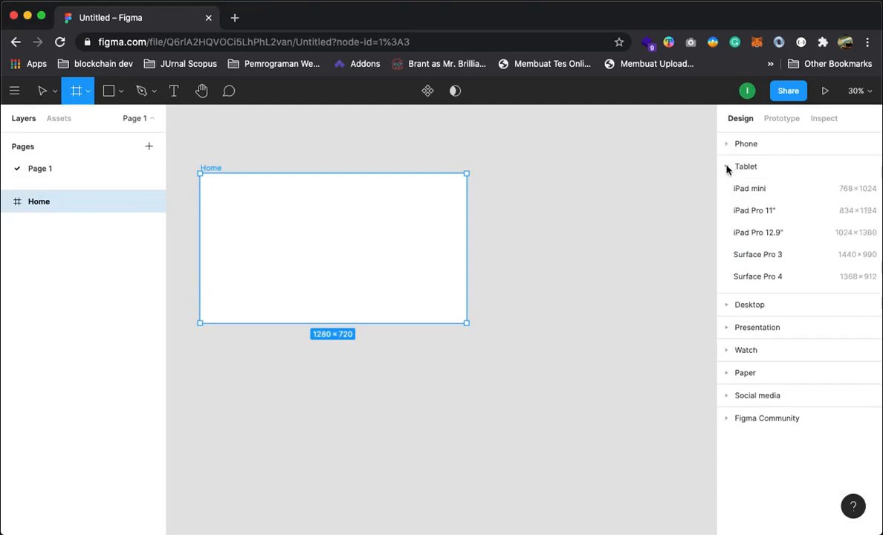
pyautogui.click(753, 214)
pyautogui.moveTo(562, 315); pyautogui.dragTo(578, 290)
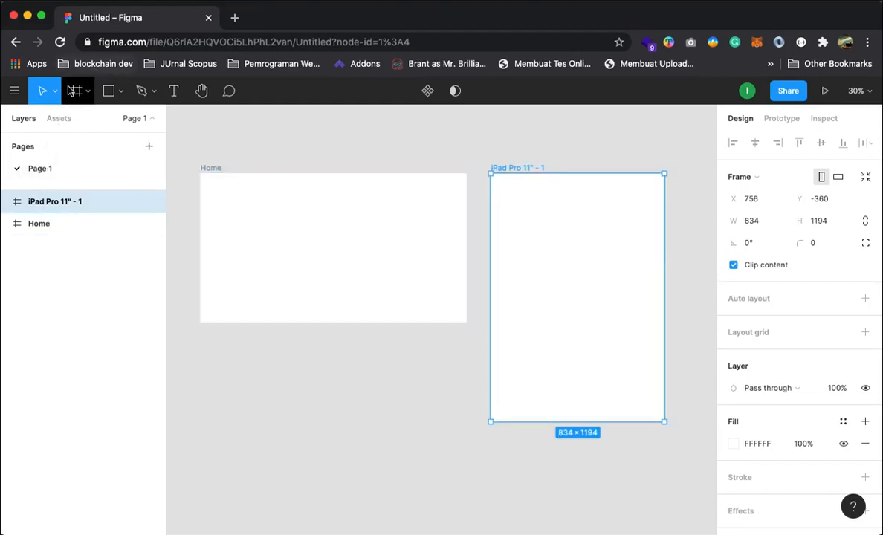
# Add an iPhone 11 Pro Max frame of 414 × 896 from the phone presets and move it beside the iPad frame, aligning their bottom edges.
pyautogui.click(73, 91)
pyautogui.click(725, 166)
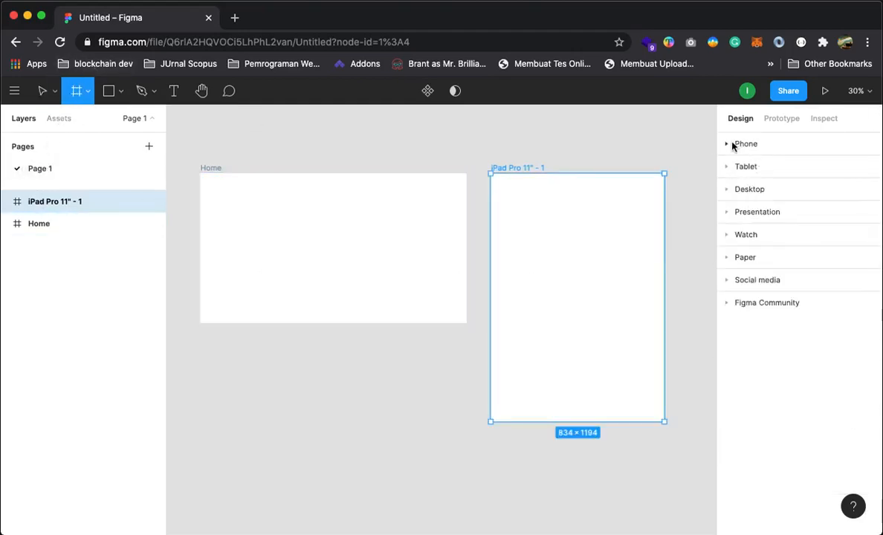
pyautogui.click(731, 143)
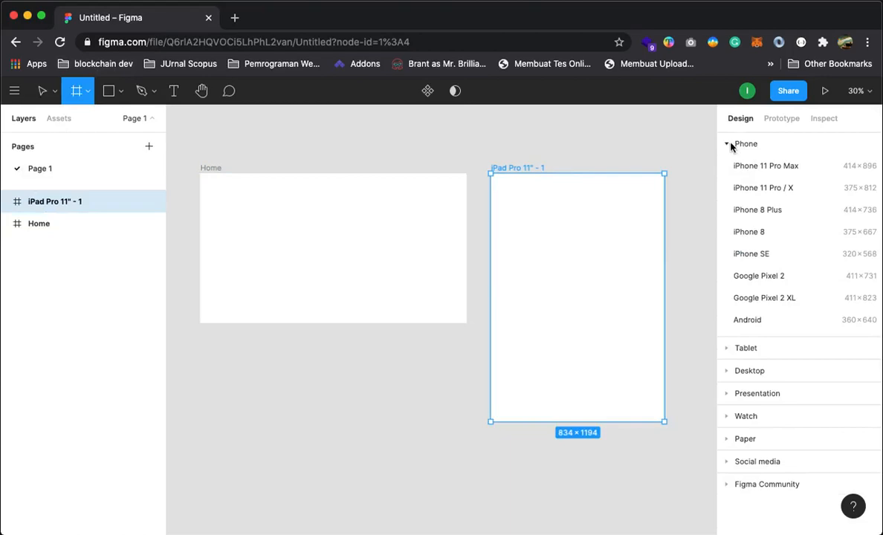
pyautogui.click(763, 168)
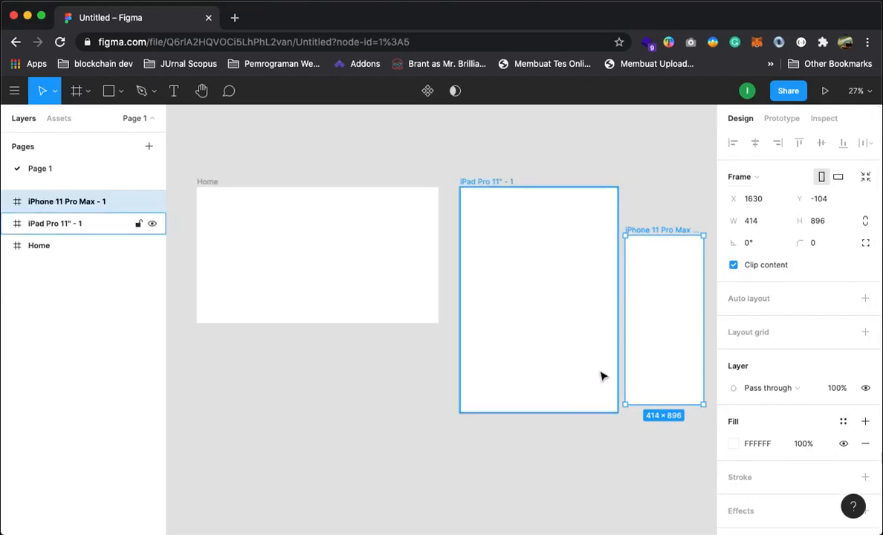
pyautogui.click(480, 151)
pyautogui.moveTo(647, 376); pyautogui.dragTo(648, 381)
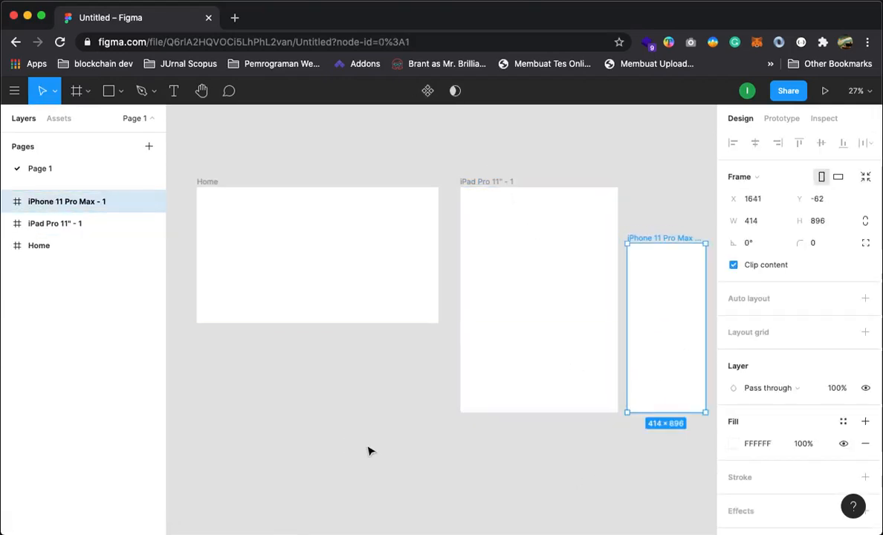
pyautogui.click(368, 451)
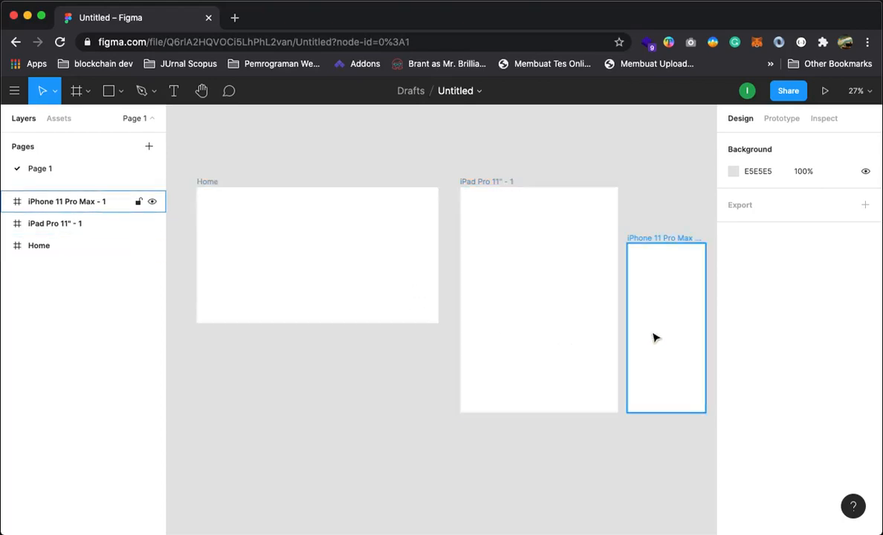
# Delete the iPad Pro 11" and iPhone 11 Pro Max frames together and undo the deletion.
pyautogui.moveTo(456, 141); pyautogui.dragTo(689, 459)
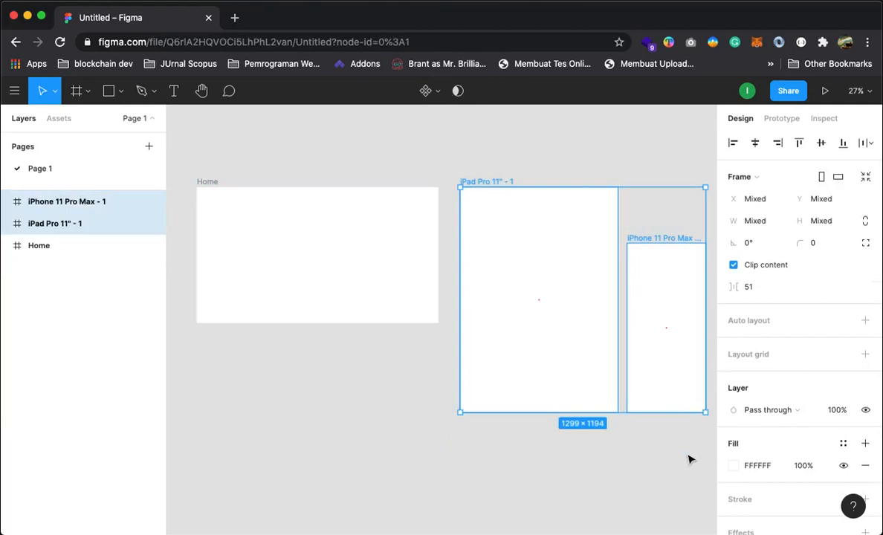
pyautogui.press('Delete')
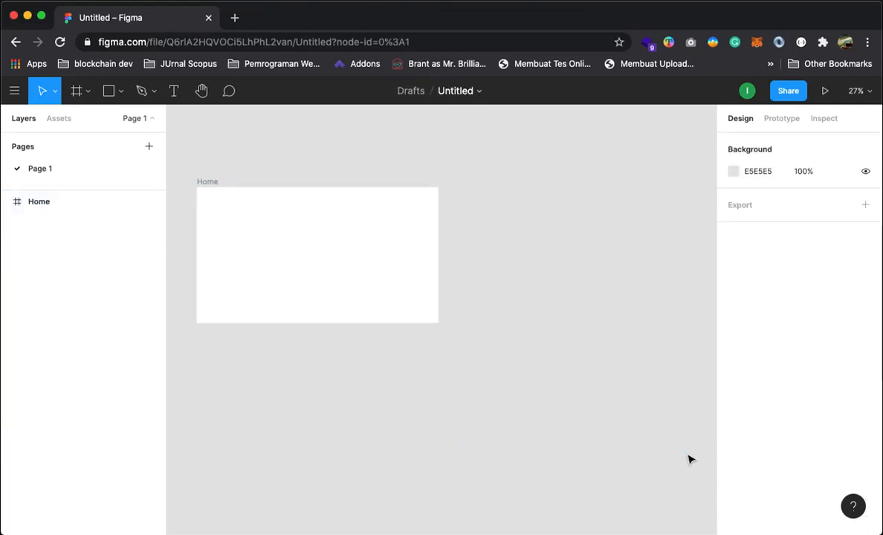
pyautogui.press('super+z')
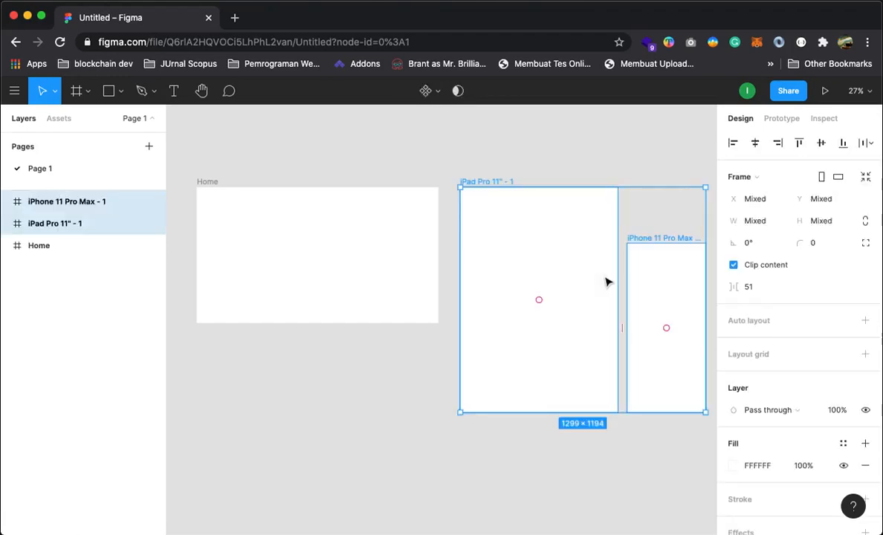
# Remove both the iPad and iPhone frames from the canvas, keeping only the Home frame.
pyautogui.click(527, 139)
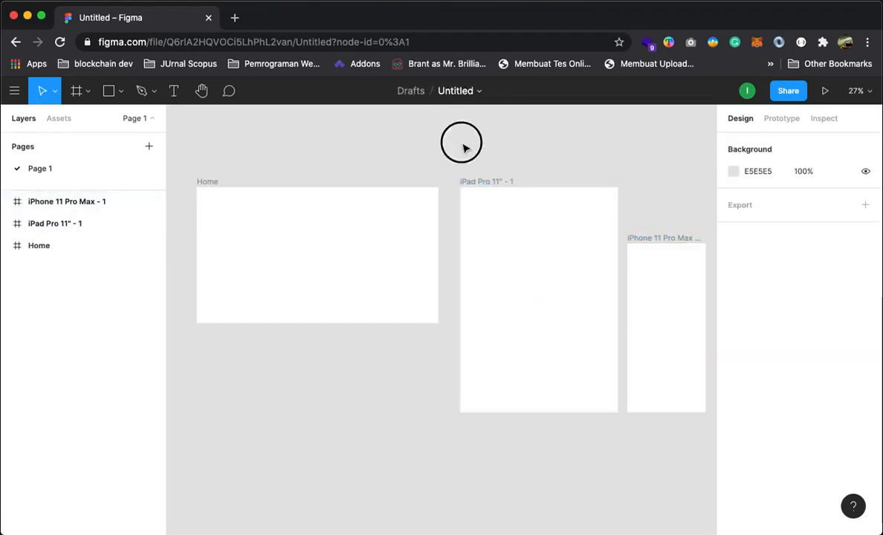
pyautogui.moveTo(457, 130); pyautogui.dragTo(649, 272)
pyautogui.press('Delete')
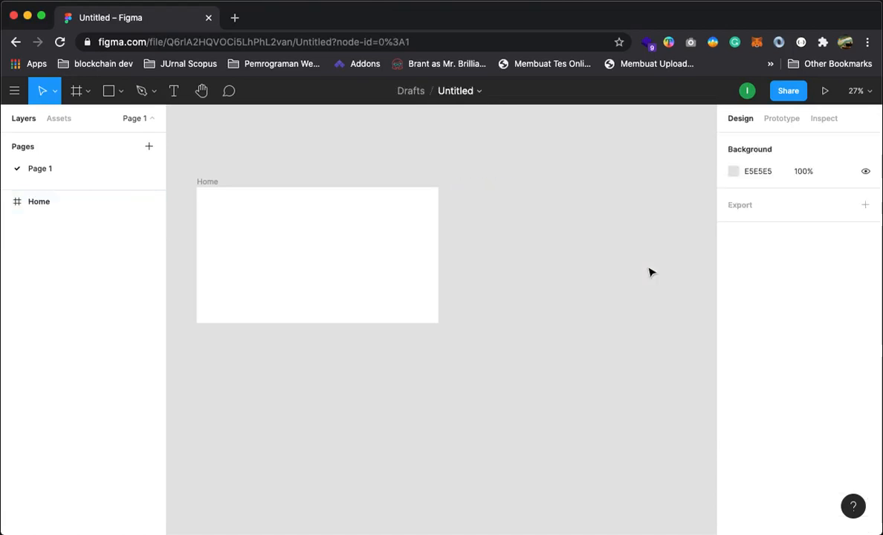
# Zoom the canvas to fit the Home frame and examine its layer by selecting and deselecting it.
pyautogui.press('z')
pyautogui.click(289, 245)
pyautogui.press('space')
pyautogui.moveTo(293, 250); pyautogui.dragTo(331, 246)
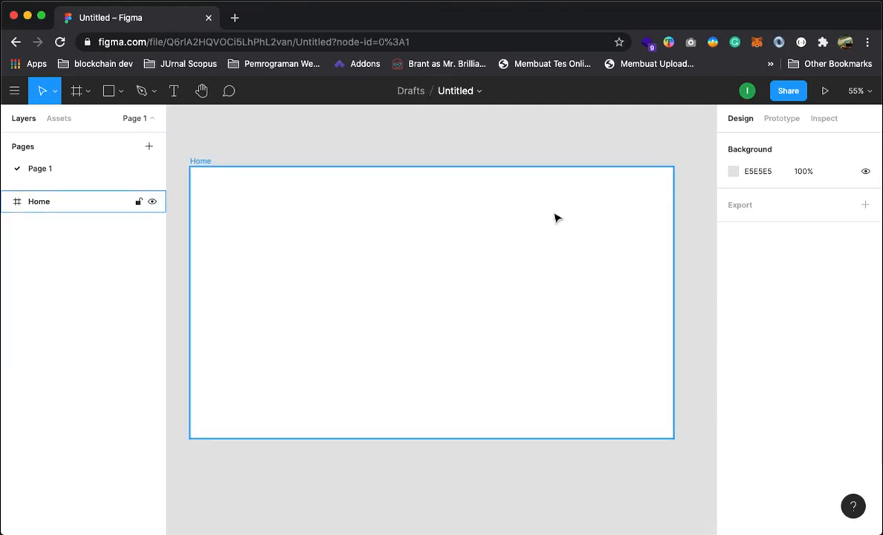
pyautogui.click(868, 95)
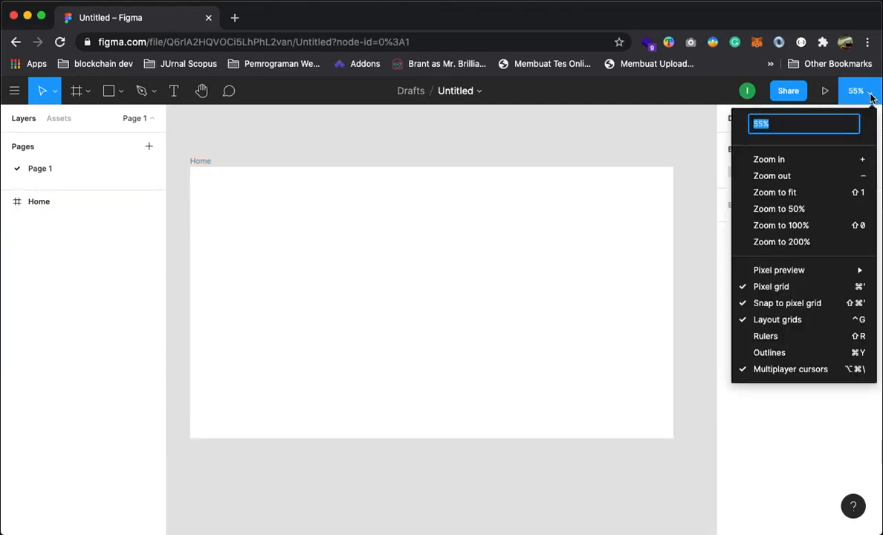
pyautogui.click(776, 195)
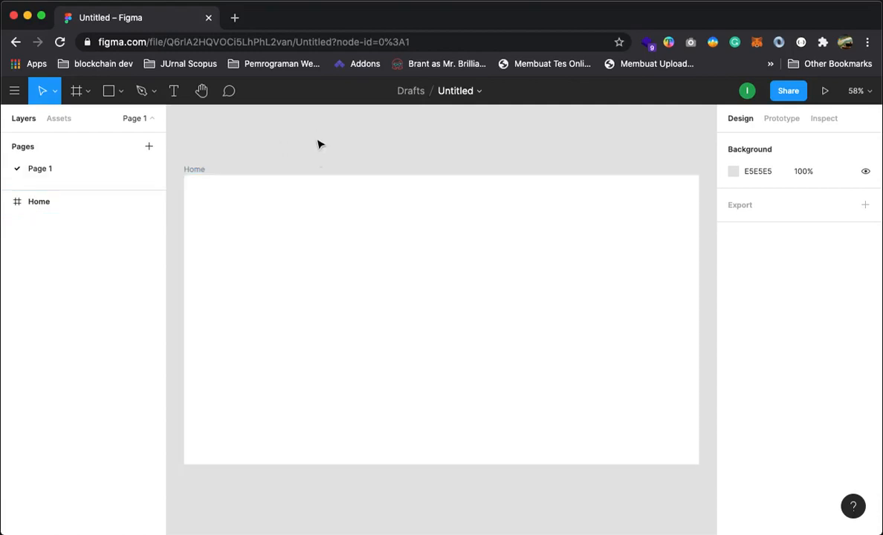
pyautogui.click(37, 202)
pyautogui.click(364, 161)
pyautogui.click(54, 207)
pyautogui.click(296, 137)
# Place a 100 × 100 rectangle inside the Home frame and move it to the frame's centre at X 590, Y 310.
pyautogui.click(108, 91)
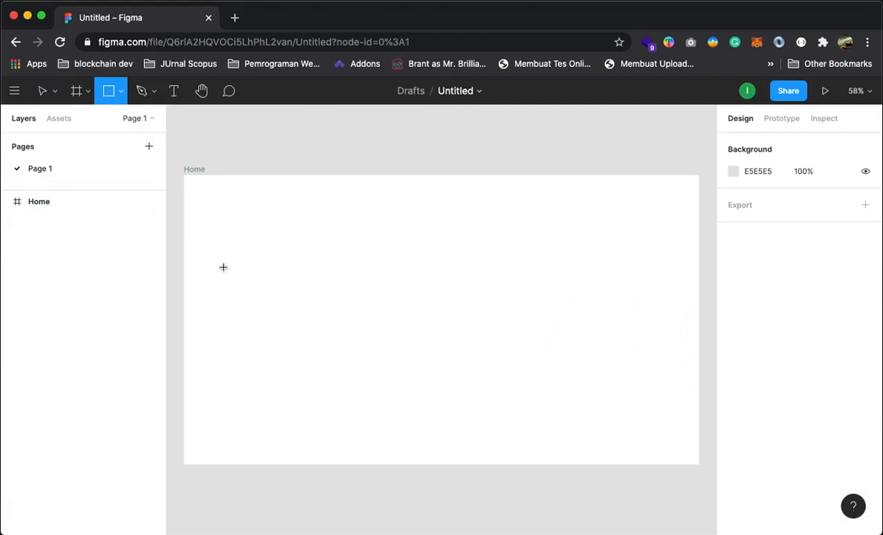
pyautogui.click(429, 275)
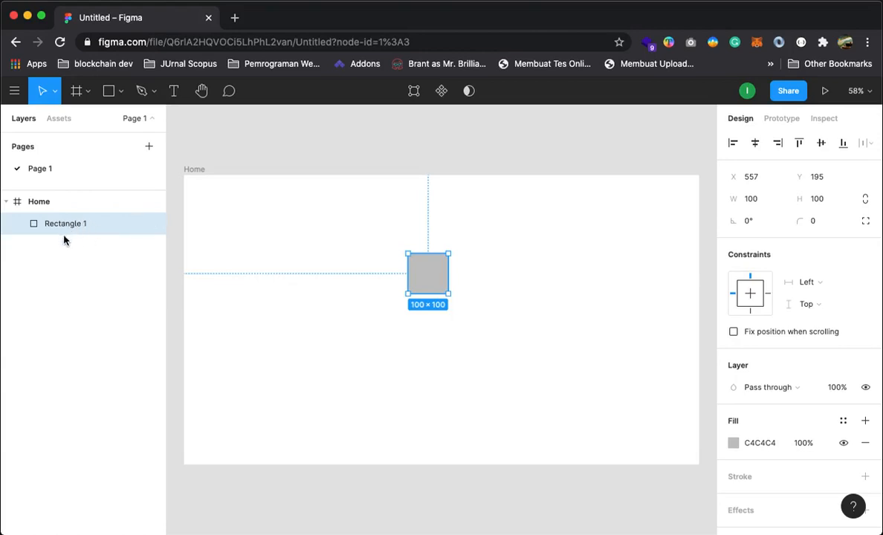
pyautogui.click(475, 254)
pyautogui.click(422, 258)
pyautogui.moveTo(429, 287); pyautogui.dragTo(445, 328)
pyautogui.click(209, 234)
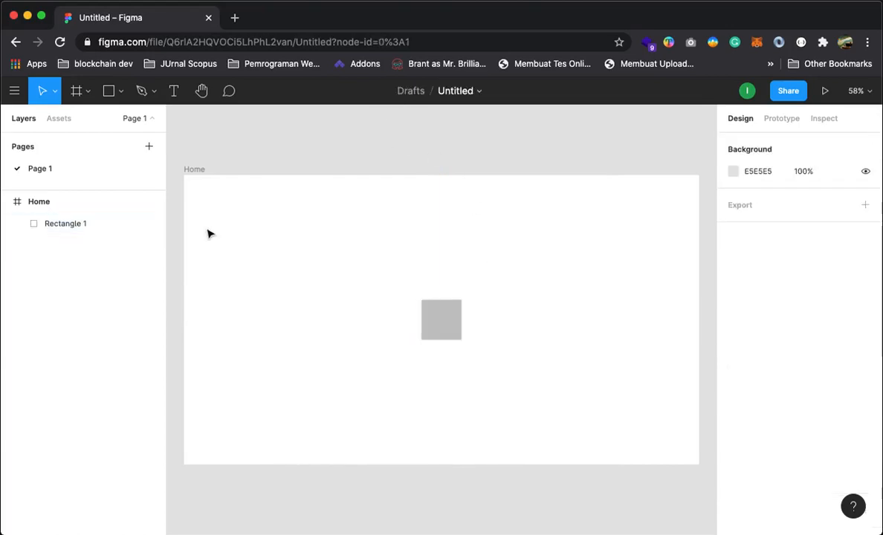
pyautogui.click(43, 217)
pyautogui.press('Escape')
pyautogui.click(56, 230)
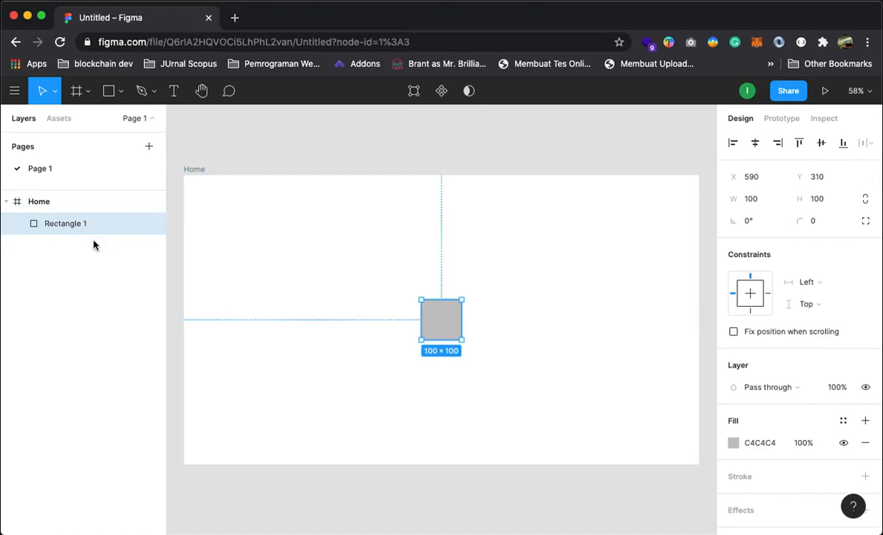
pyautogui.click(472, 142)
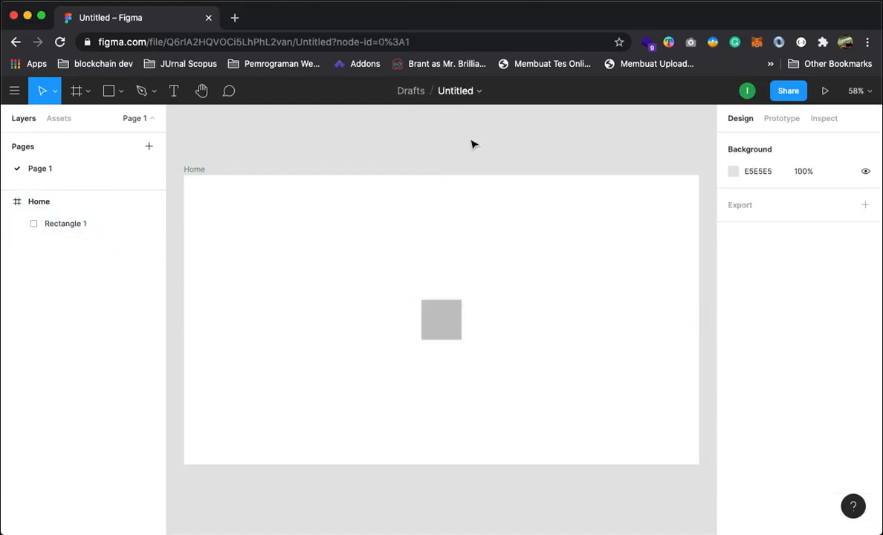
# Set the rectangle's width to 300 and move it back to the centre of the Home frame at X 490, Y 310.
pyautogui.click(448, 322)
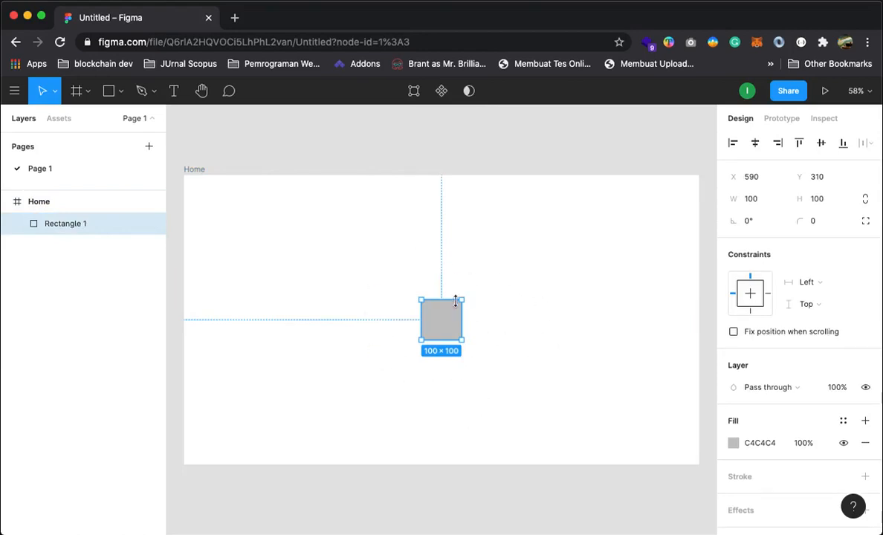
pyautogui.click(751, 199)
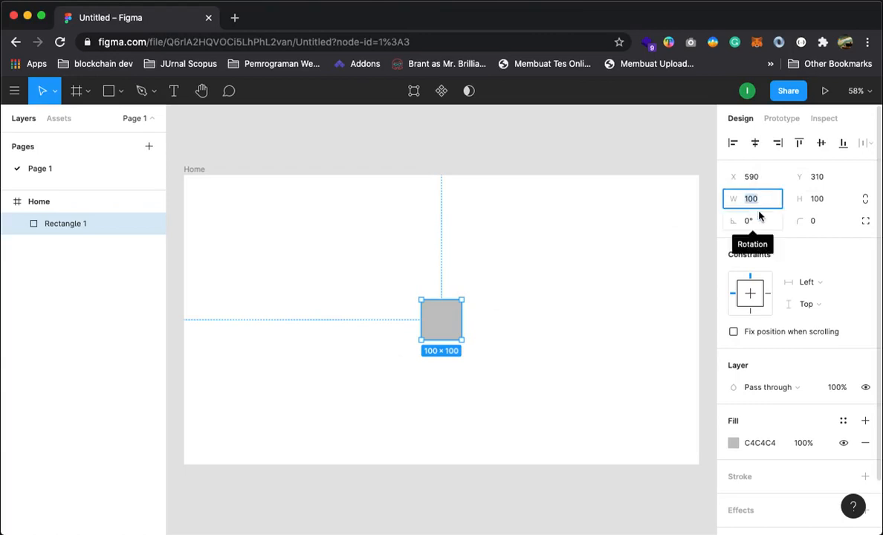
pyautogui.write('300')
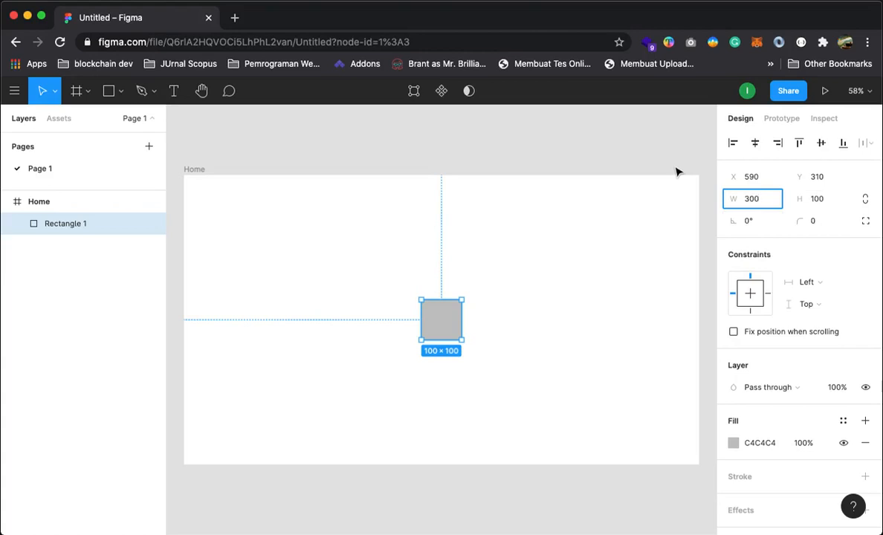
pyautogui.press('Return')
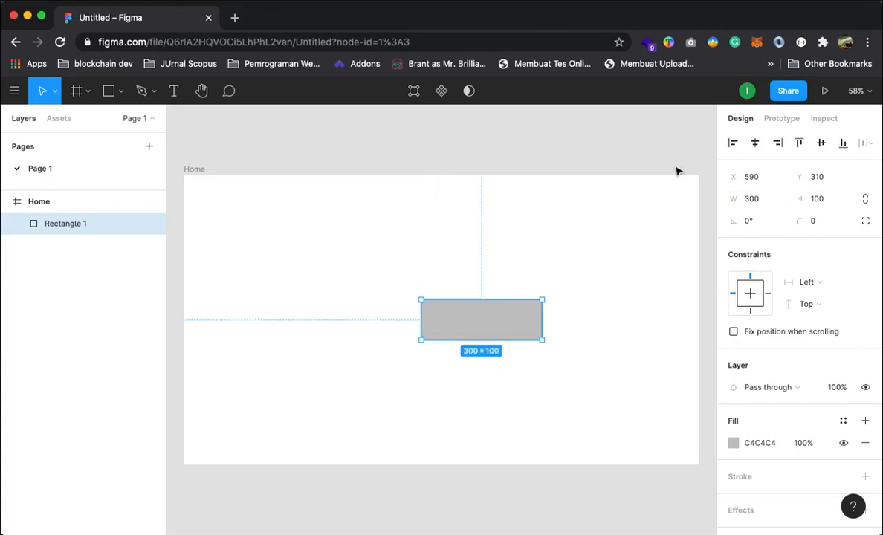
pyautogui.moveTo(478, 315); pyautogui.dragTo(436, 320)
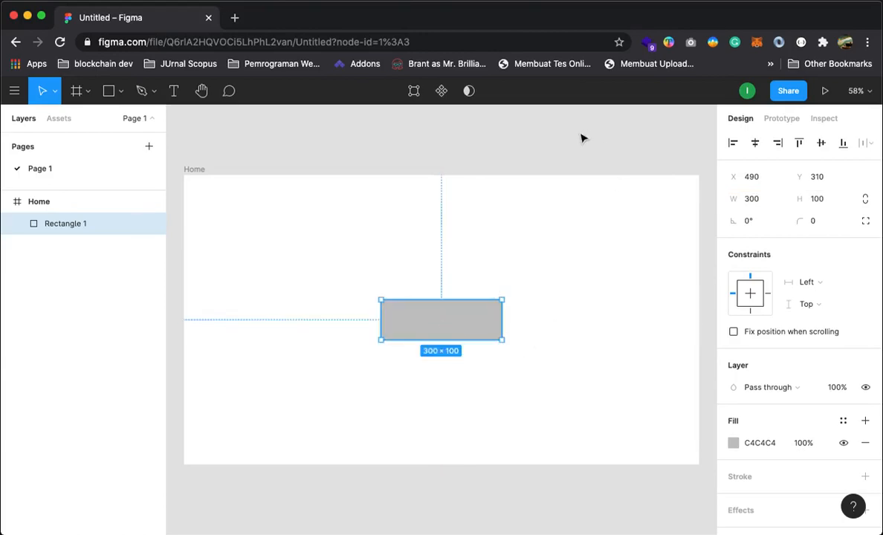
pyautogui.click(520, 238)
pyautogui.click(467, 325)
pyautogui.click(399, 242)
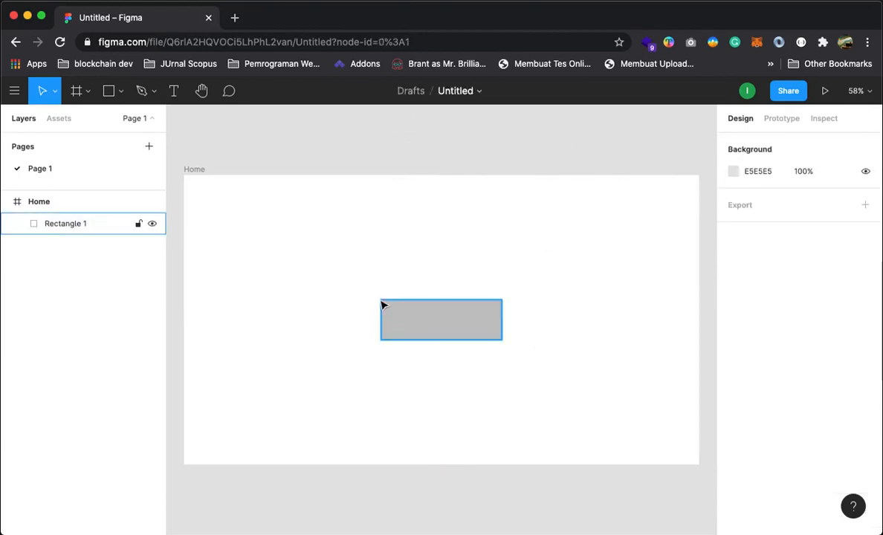
pyautogui.click(414, 321)
pyautogui.click(489, 195)
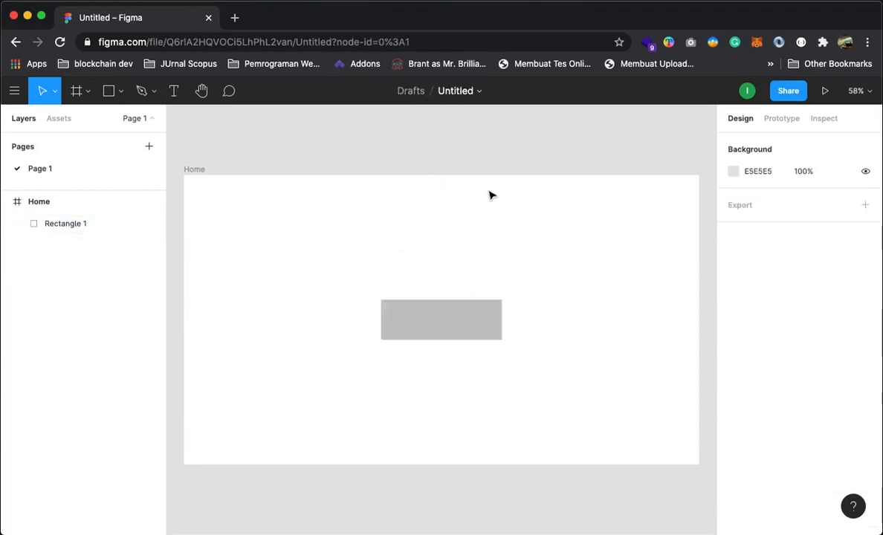
pyautogui.click(460, 327)
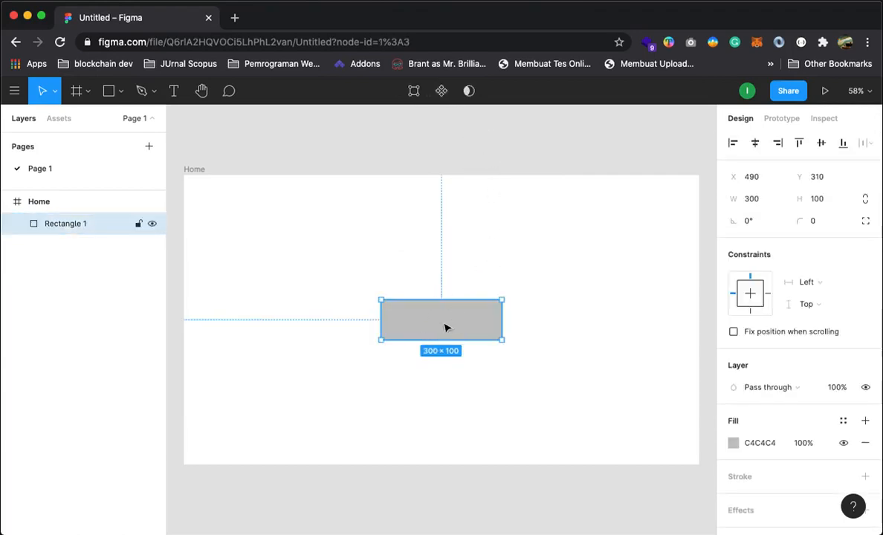
# Set the corner radius of the rectangle in the Home frame to 20.
pyautogui.moveTo(391, 311); pyautogui.dragTo(398, 311)
pyautogui.press('super+z')
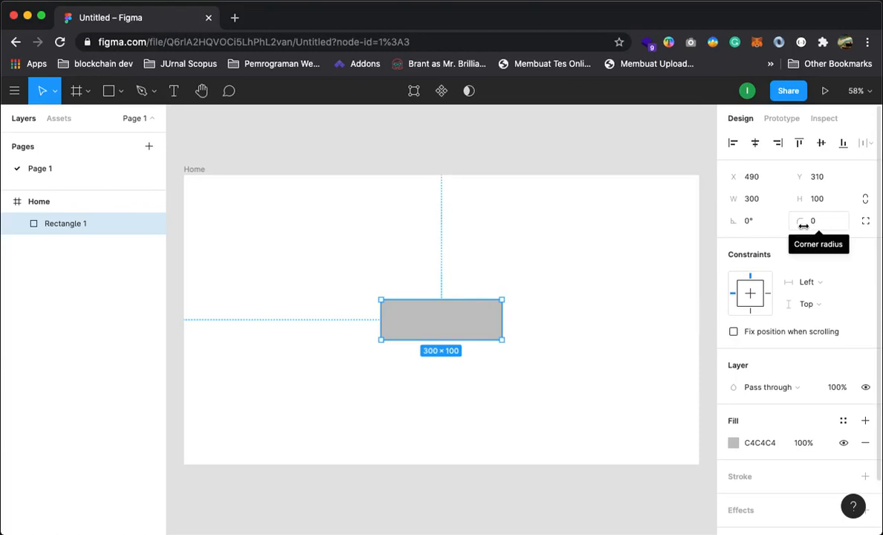
pyautogui.moveTo(803, 225); pyautogui.dragTo(836, 215)
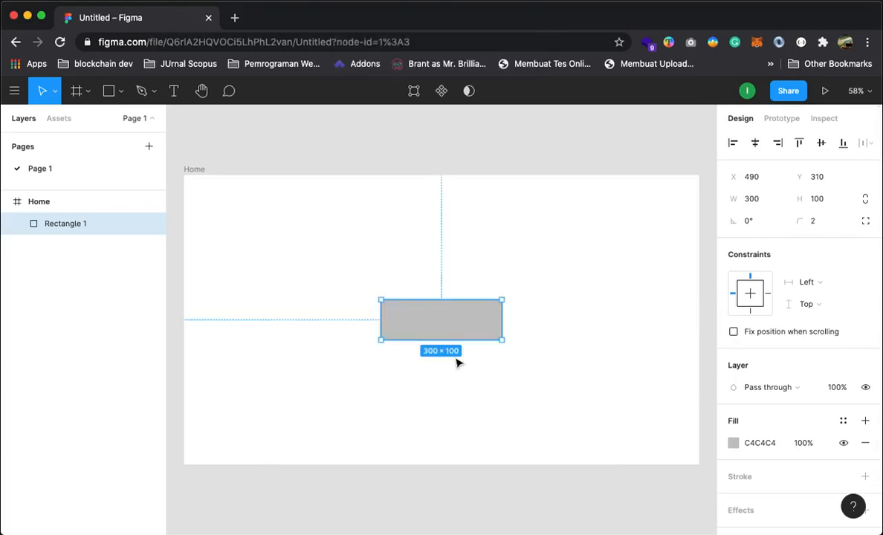
pyautogui.click(817, 221)
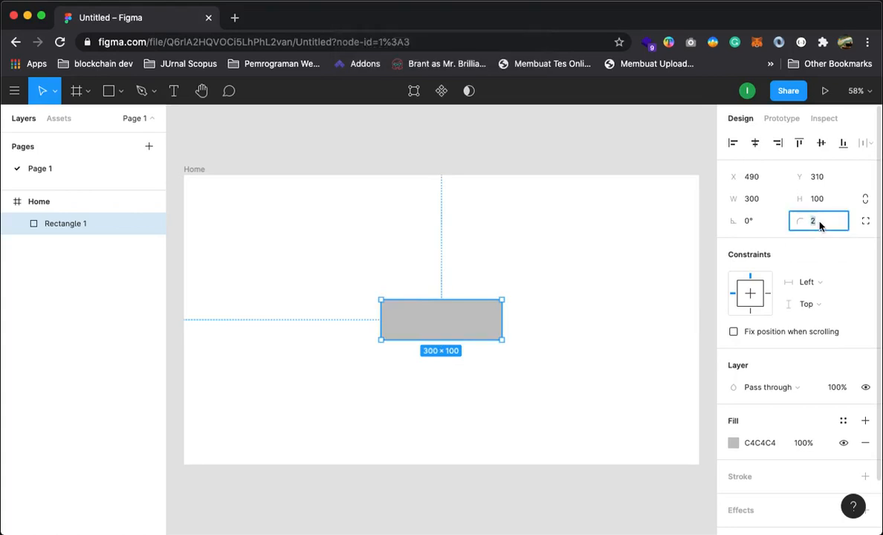
pyautogui.write('0')
pyautogui.press('Return')
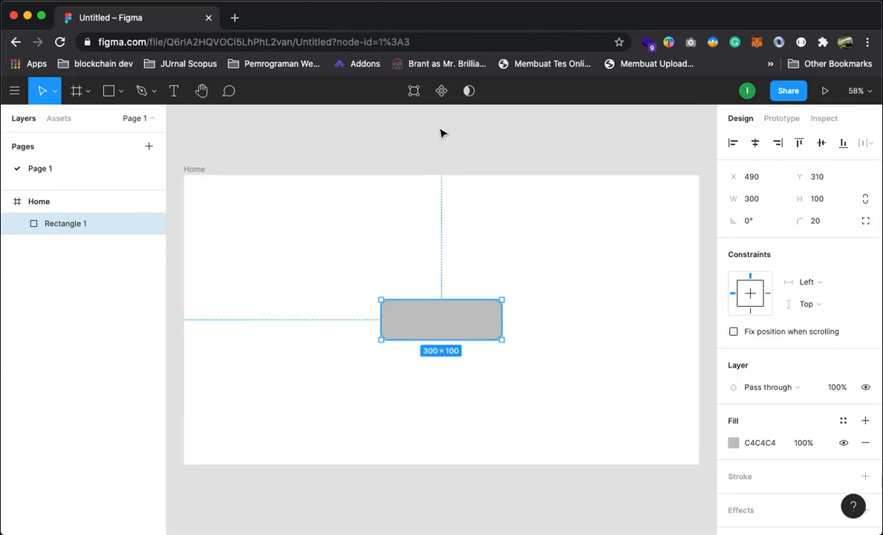
# Adjust the rectangle's corner radius to 10 directly on the canvas using its corner radius handle.
pyautogui.click(441, 132)
pyautogui.click(394, 311)
pyautogui.click(436, 324)
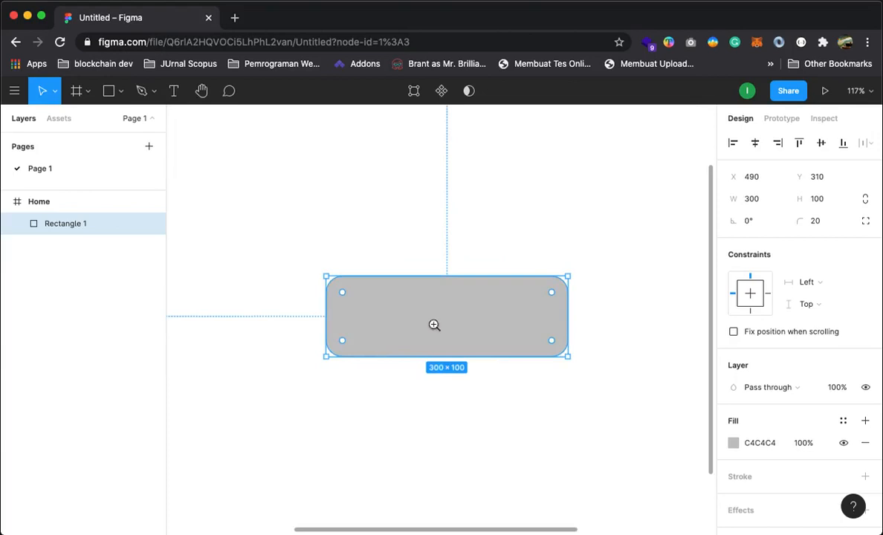
pyautogui.keyDown('alt'); pyautogui.click(436, 325); pyautogui.keyUp('alt')
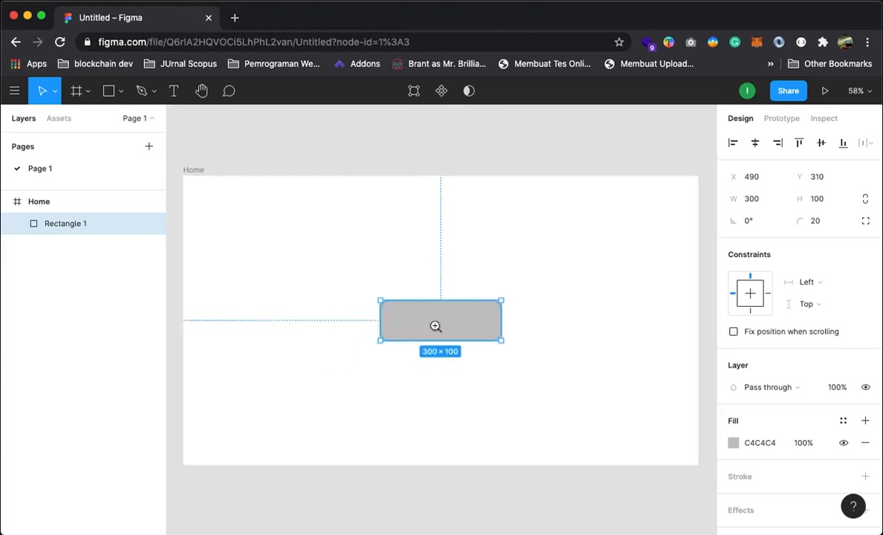
pyautogui.click(435, 325)
pyautogui.click(433, 327)
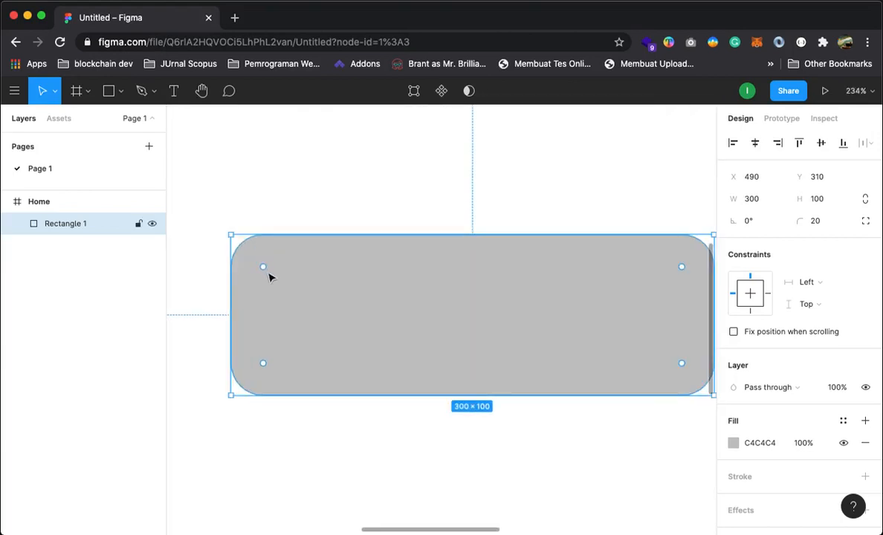
pyautogui.moveTo(265, 269); pyautogui.dragTo(247, 258)
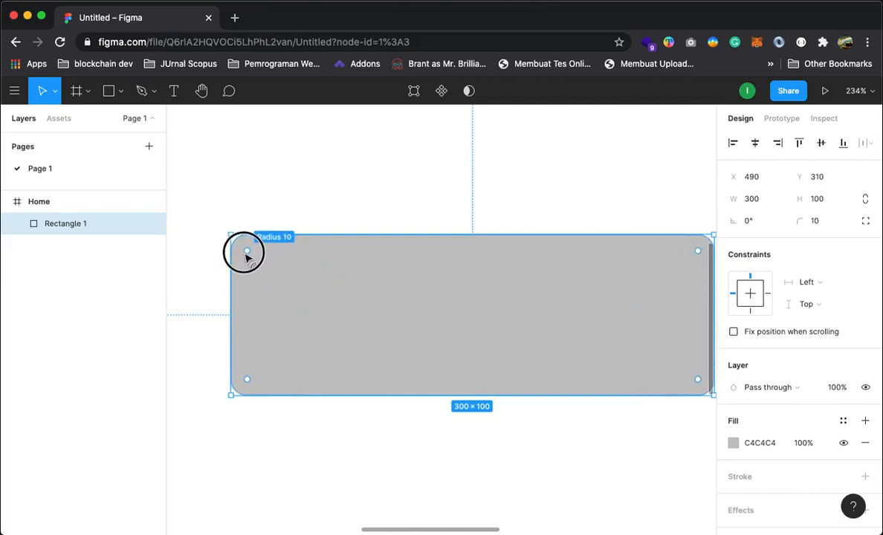
pyautogui.click(514, 432)
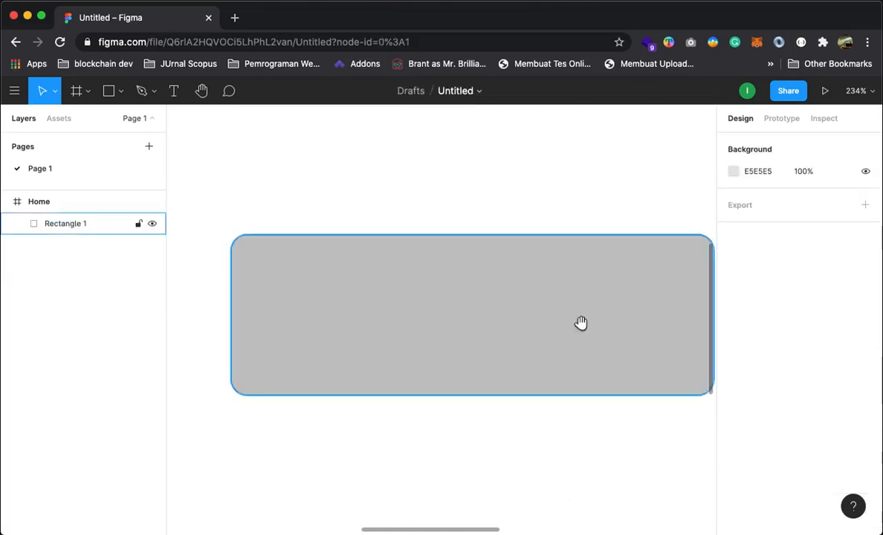
# Change the rectangle's solid fill to the red EA5656.
pyautogui.moveTo(580, 321); pyautogui.dragTo(538, 317)
pyautogui.click(437, 324)
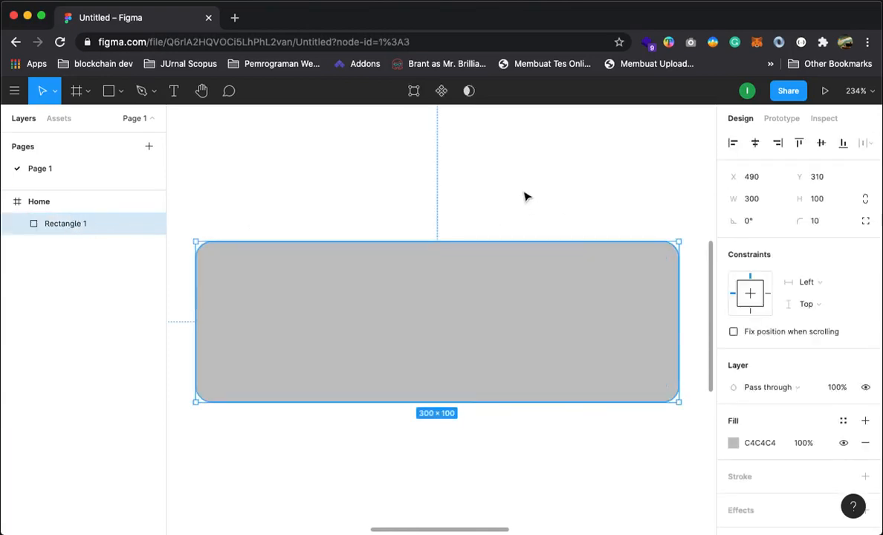
pyautogui.click(489, 185)
pyautogui.click(402, 320)
pyautogui.scroll(-2, 783, 437)
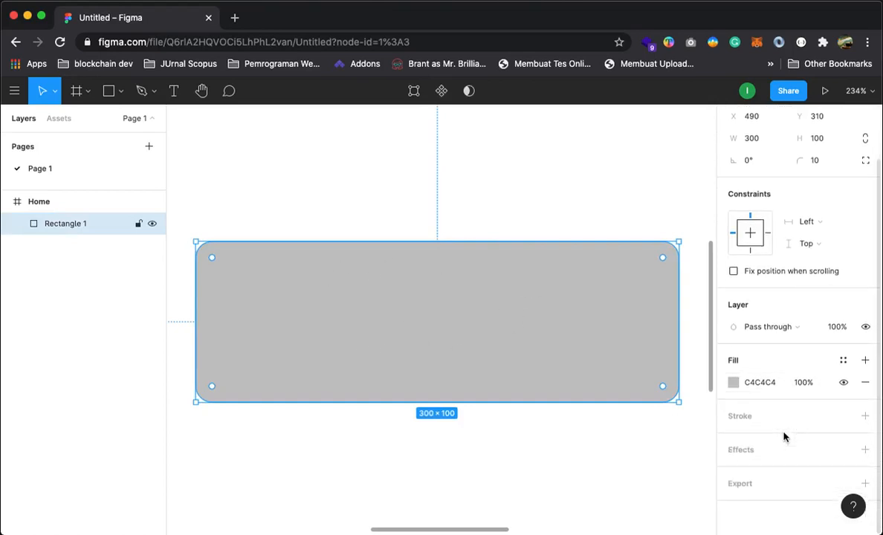
pyautogui.click(734, 382)
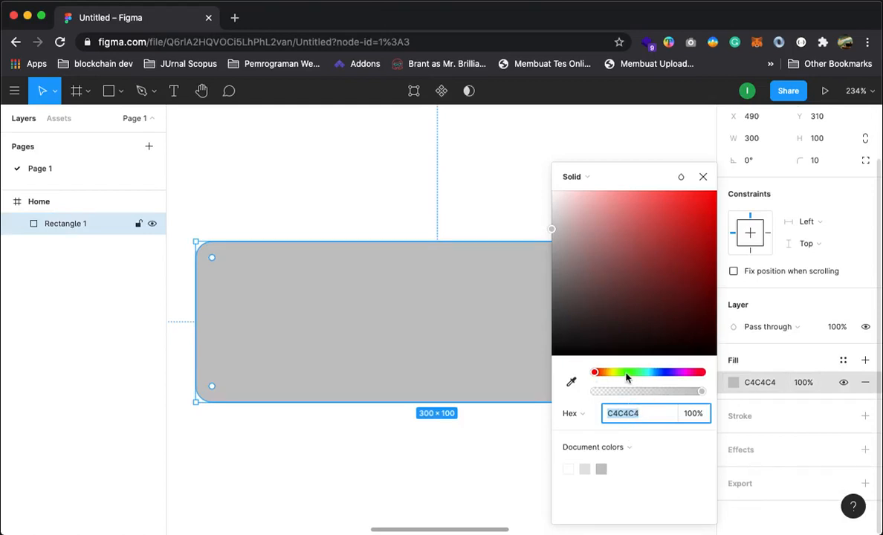
pyautogui.moveTo(635, 267); pyautogui.dragTo(657, 213)
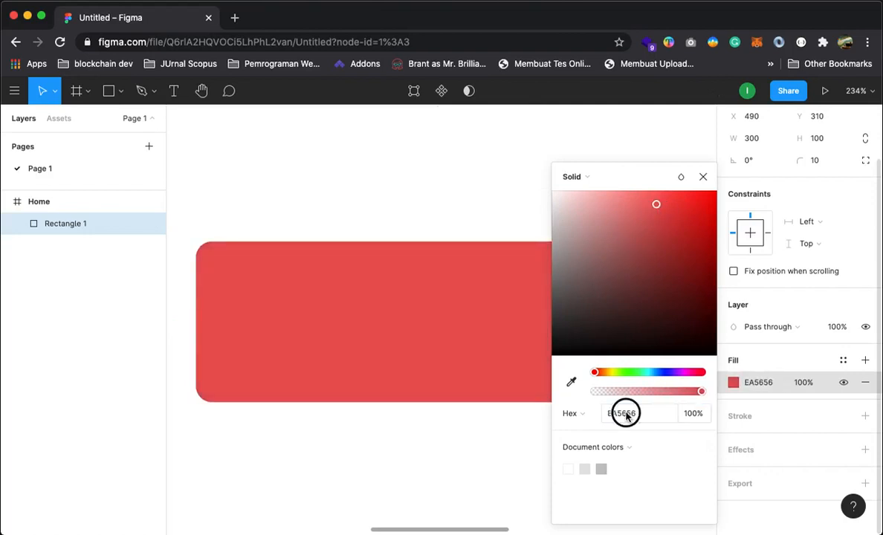
# Examine the colour formats available for the rectangle's fill, keeping Hex selected.
pyautogui.click(623, 412)
pyautogui.click(572, 413)
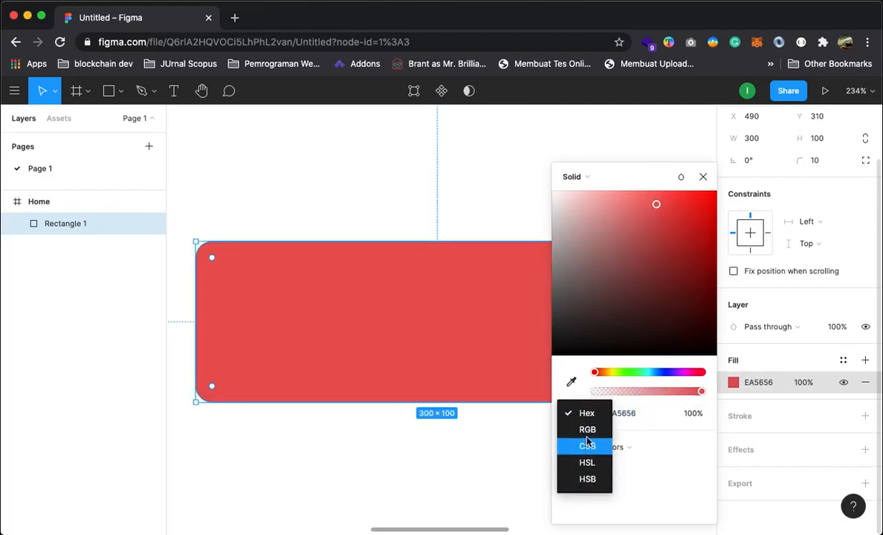
pyautogui.click(587, 413)
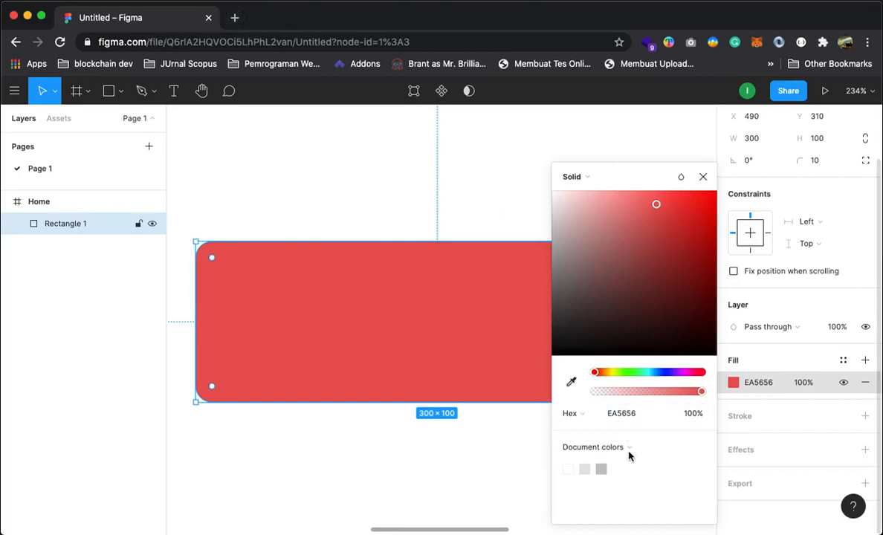
pyautogui.click(572, 413)
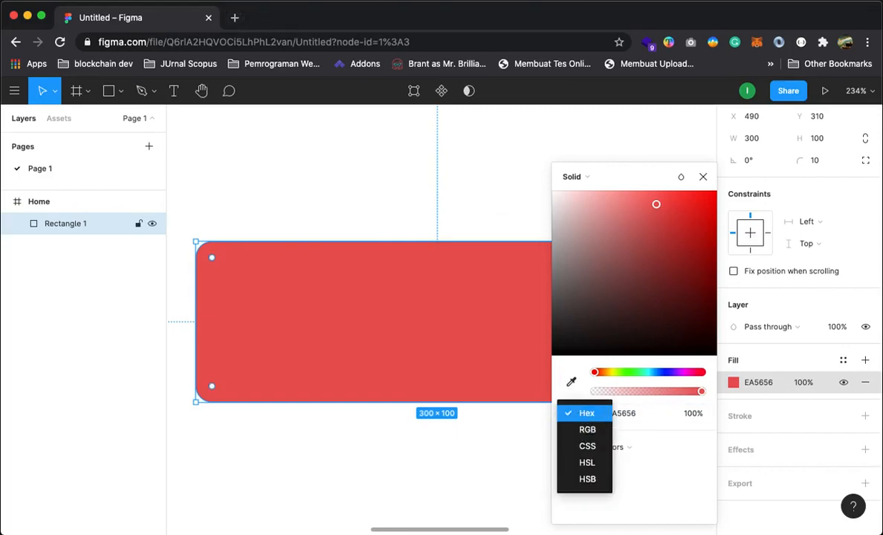
# Open the Color Hunt palette site (colorhunt.co) in a new browser tab.
pyautogui.click(234, 17)
pyautogui.write('col')
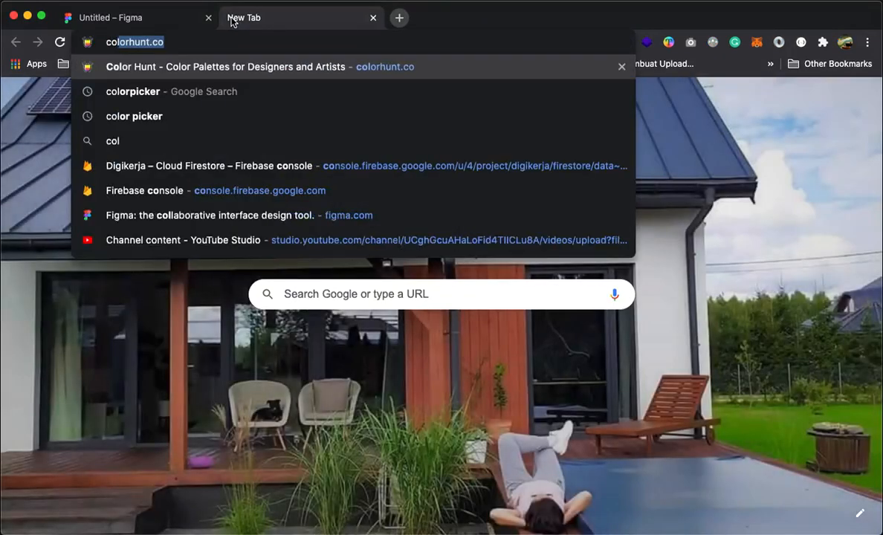
pyautogui.write('orpicker')
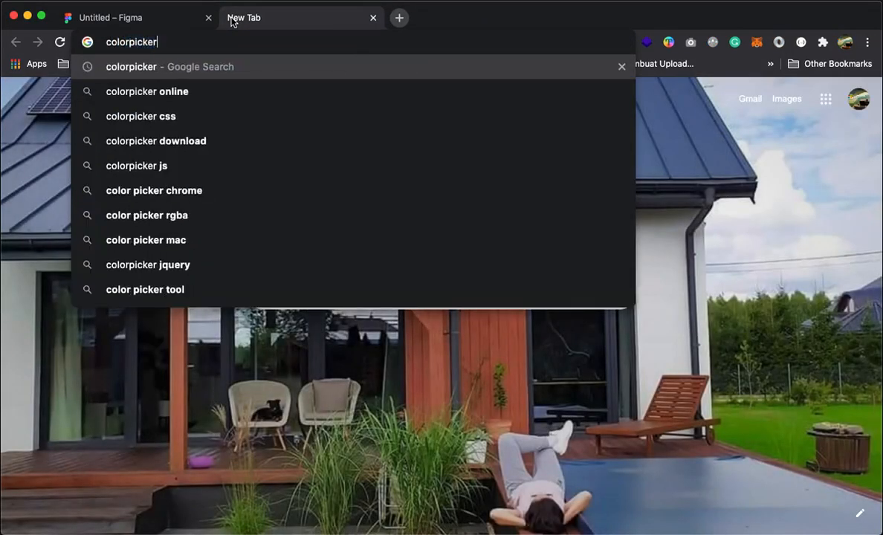
pyautogui.press('BackSpace')
pyautogui.press('BackSpace')
pyautogui.press('BackSpace')
pyautogui.press('BackSpace')
pyautogui.press('BackSpace')
pyautogui.press('BackSpace')
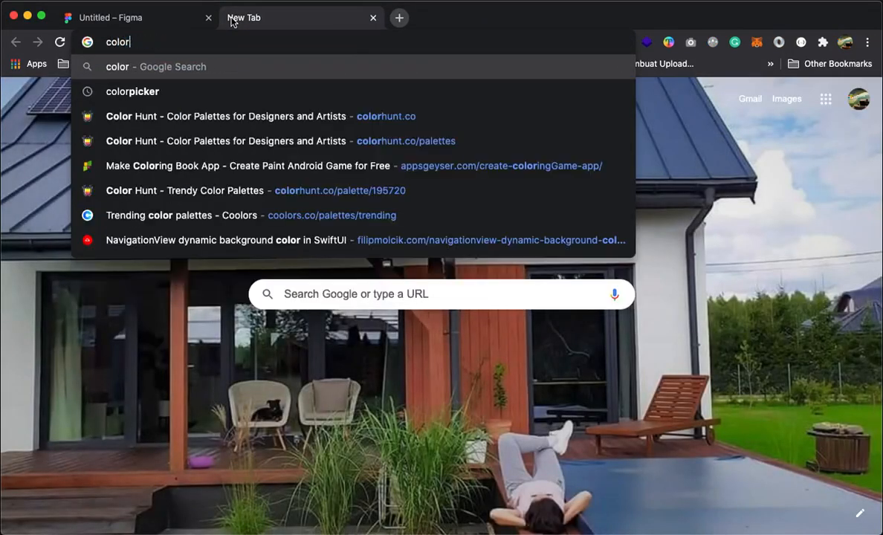
pyautogui.click(229, 120)
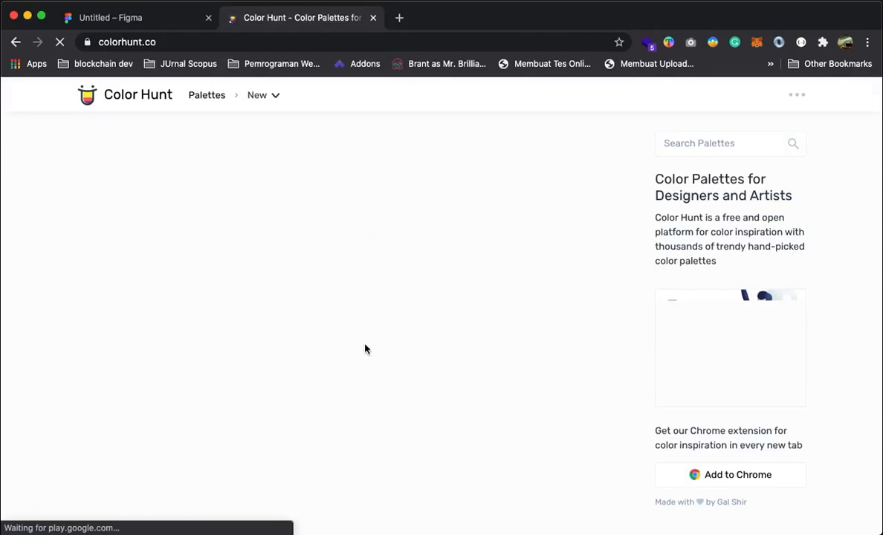
pyautogui.click(145, 18)
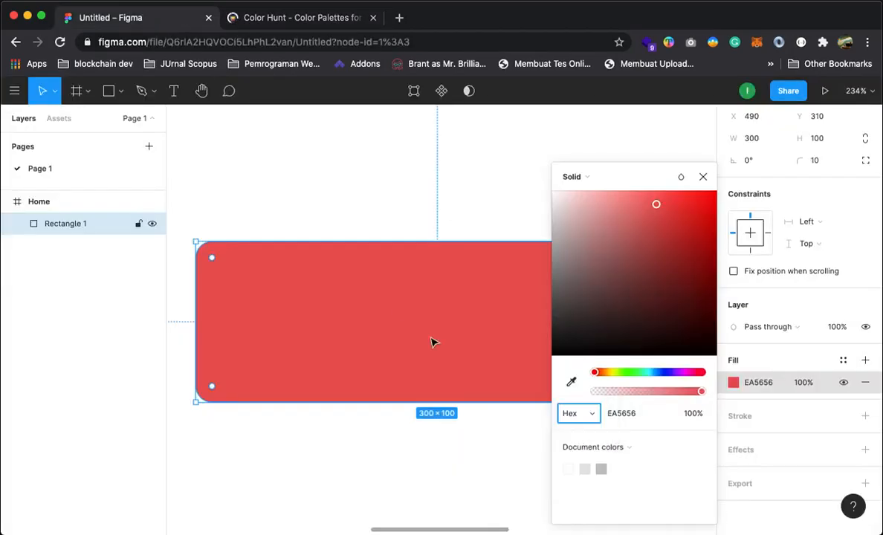
pyautogui.click(621, 413)
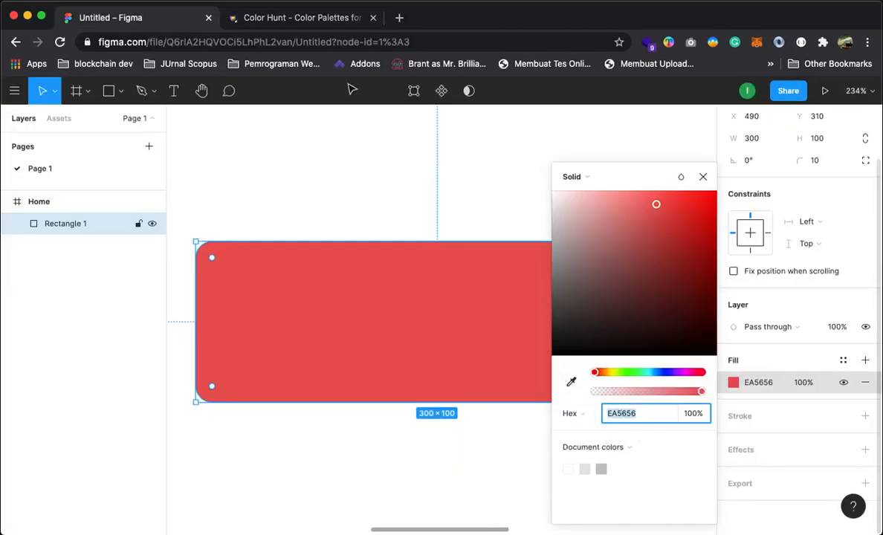
pyautogui.click(278, 18)
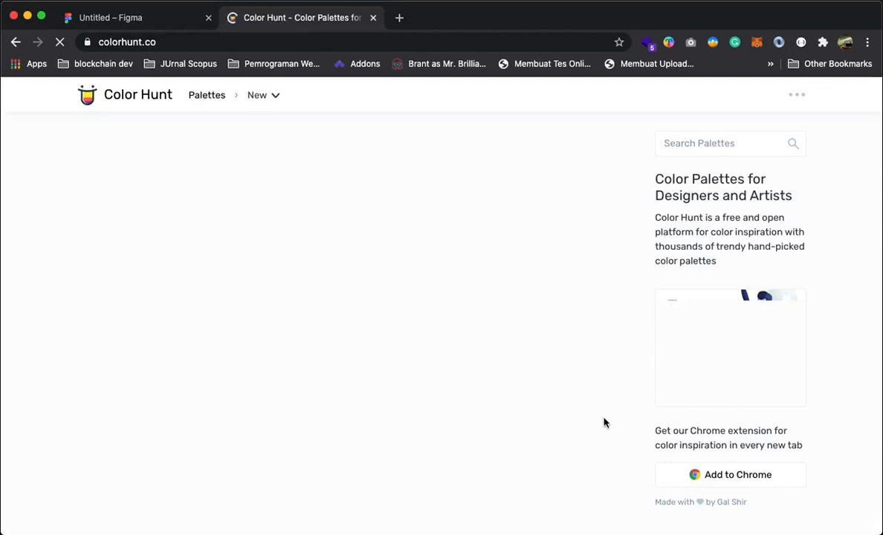
pyautogui.click(113, 18)
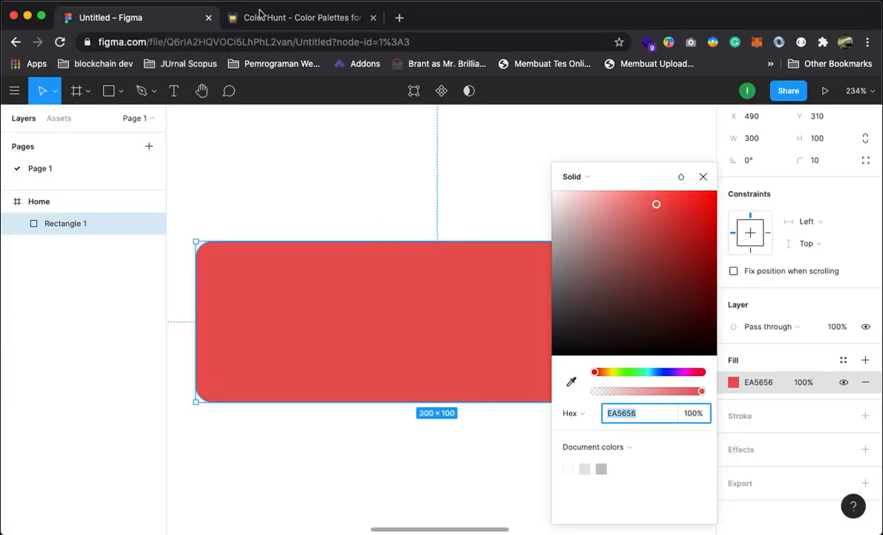
# Switch to Color Hunt and copy the green #387C6D from the palette that combines off-white, orange, green and navy.
pyautogui.click(260, 15)
pyautogui.moveTo(344, 175)
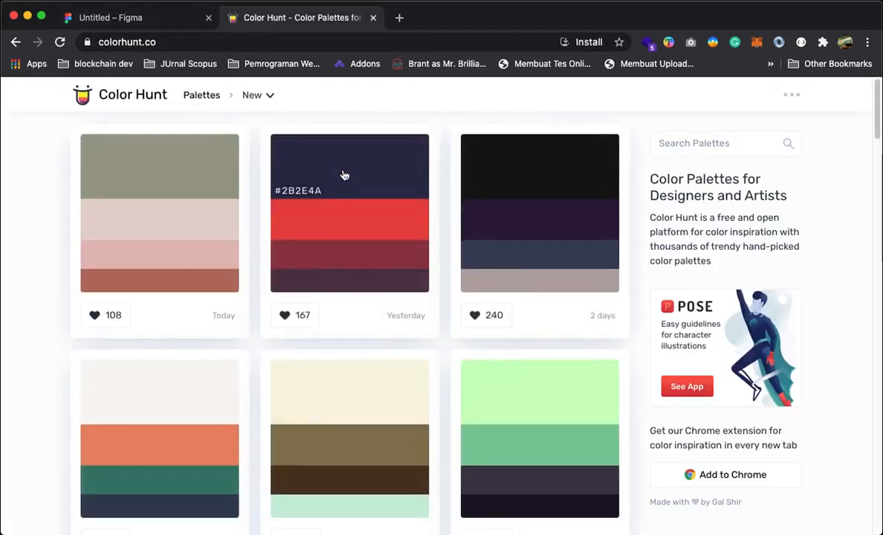
pyautogui.scroll(-2, 275, 349)
pyautogui.moveTo(130, 396)
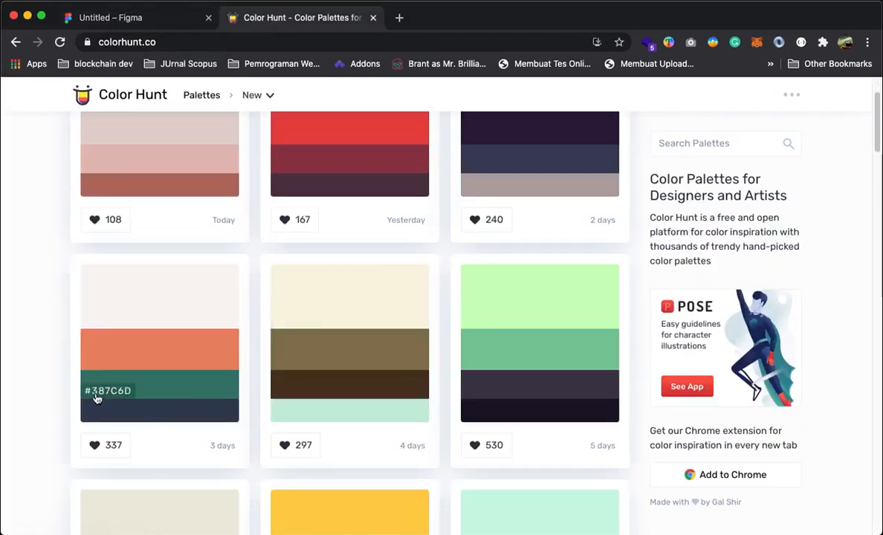
pyautogui.click(110, 394)
# Return to Figma and replace the rectangle's fill colour with the copied hex value 387C6D.
pyautogui.click(137, 22)
pyautogui.click(626, 414)
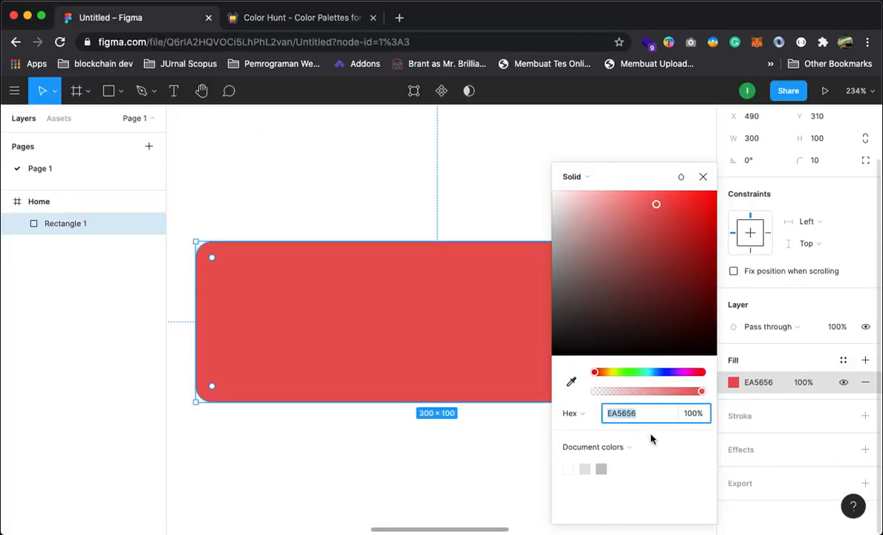
pyautogui.press('super+v')
pyautogui.press('Return')
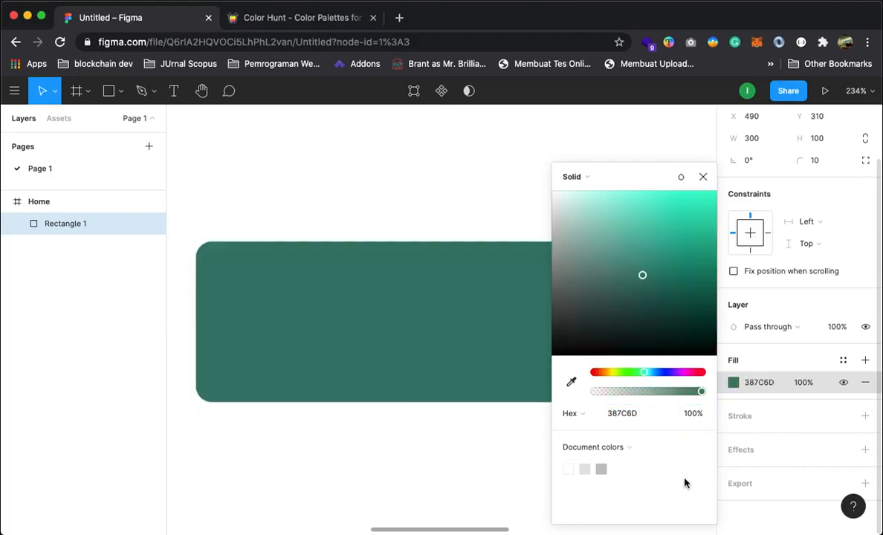
pyautogui.click(269, 21)
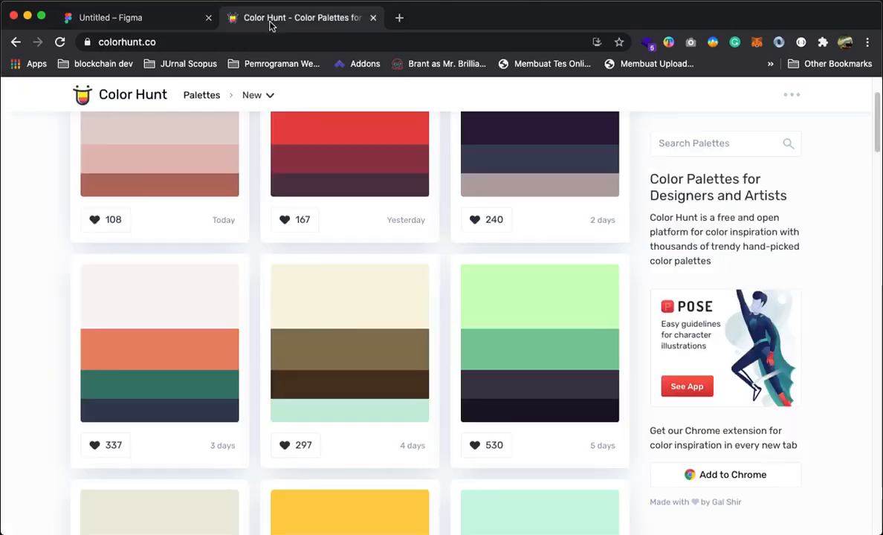
pyautogui.click(144, 18)
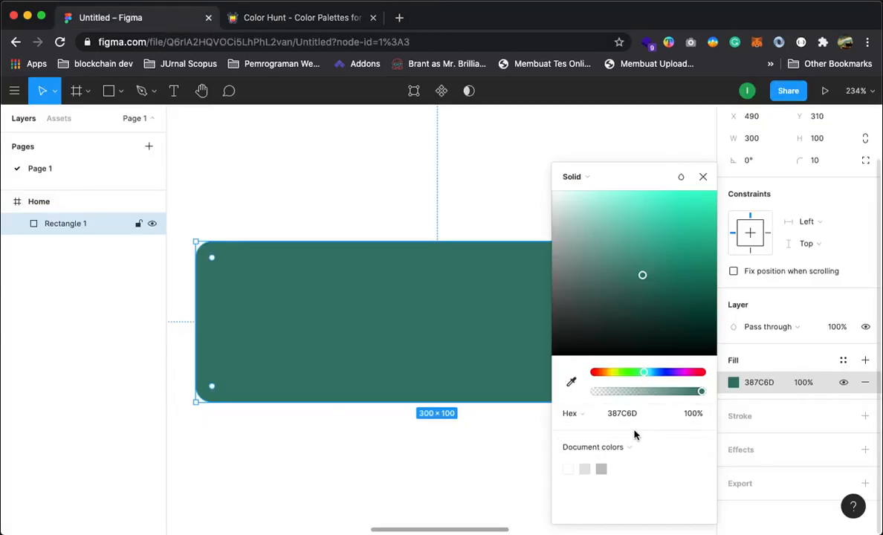
pyautogui.click(264, 18)
pyautogui.click(122, 17)
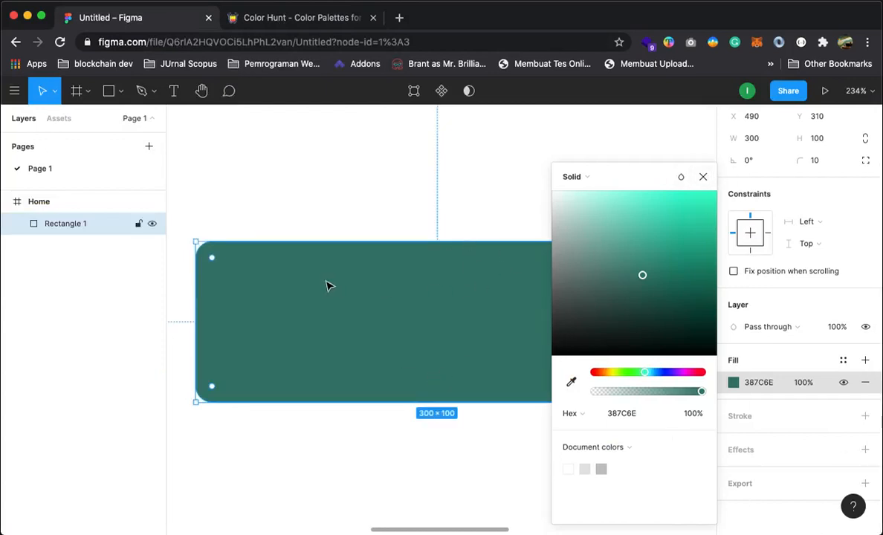
# Change the rectangle's fill to a linear gradient and set the colour of its transparent end stop to black 000000.
pyautogui.click(572, 177)
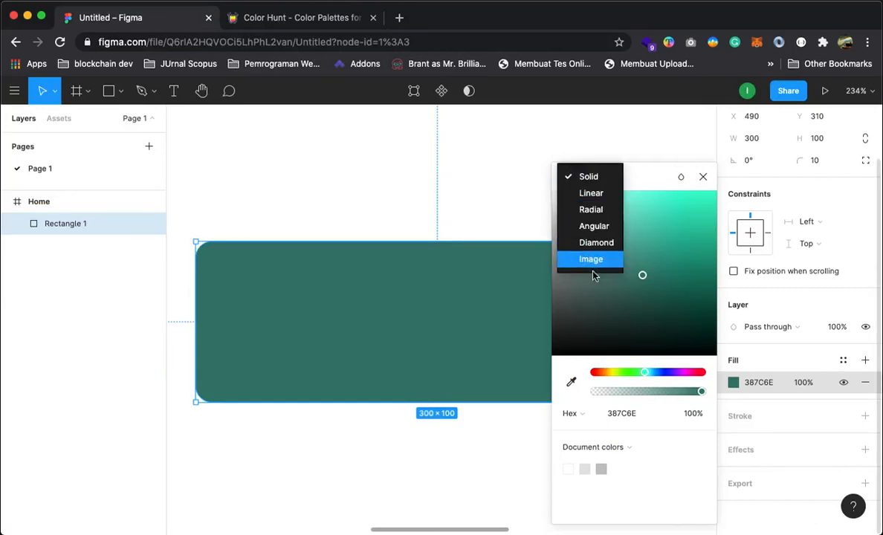
pyautogui.click(589, 192)
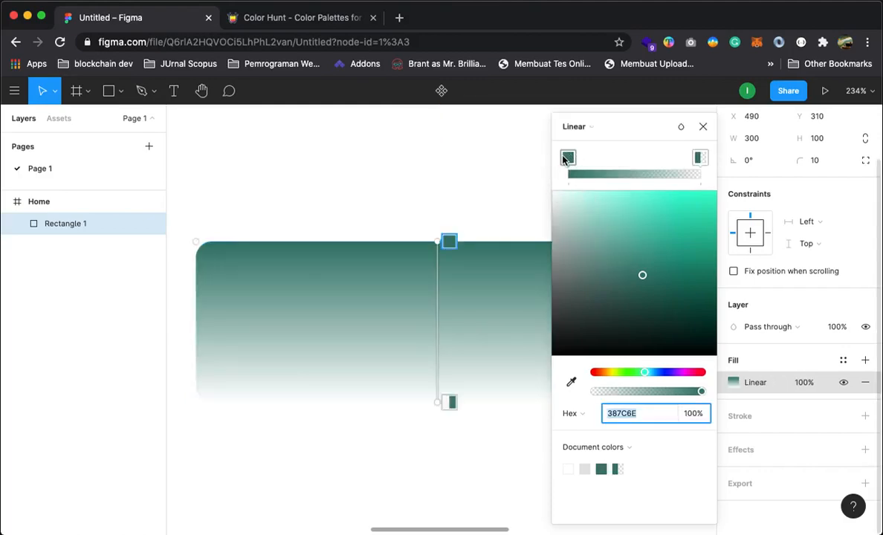
pyautogui.click(700, 157)
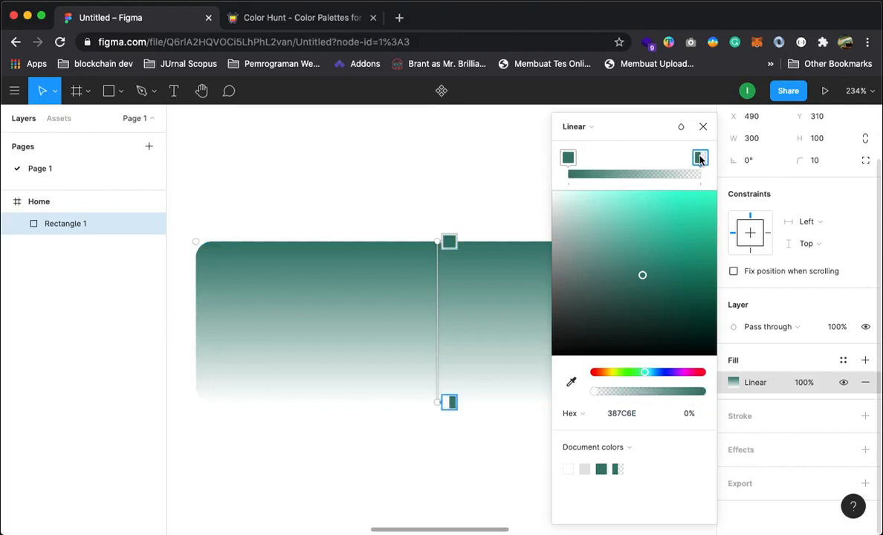
pyautogui.click(561, 340)
pyautogui.moveTo(561, 337); pyautogui.dragTo(550, 359)
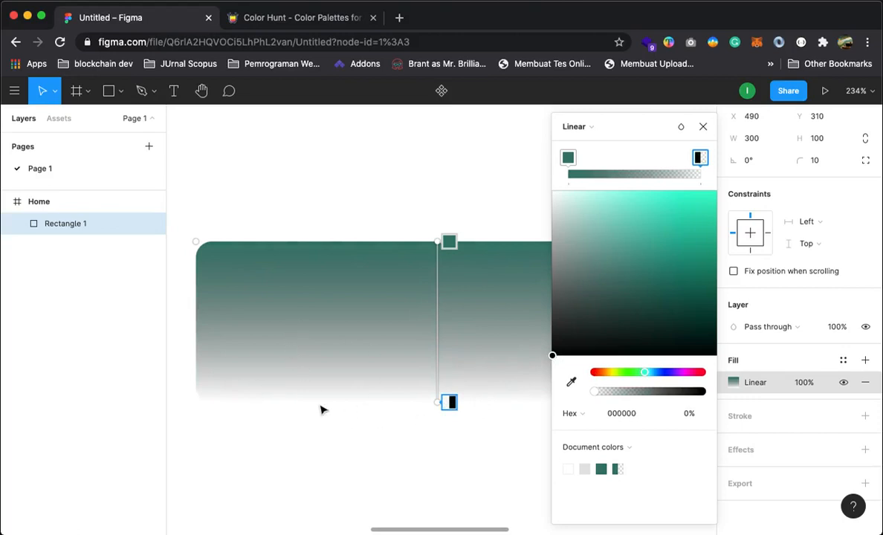
# Set the gradient's black end stop to 100% opacity and add a middle colour stop about halfway along the gradient.
pyautogui.click(689, 415)
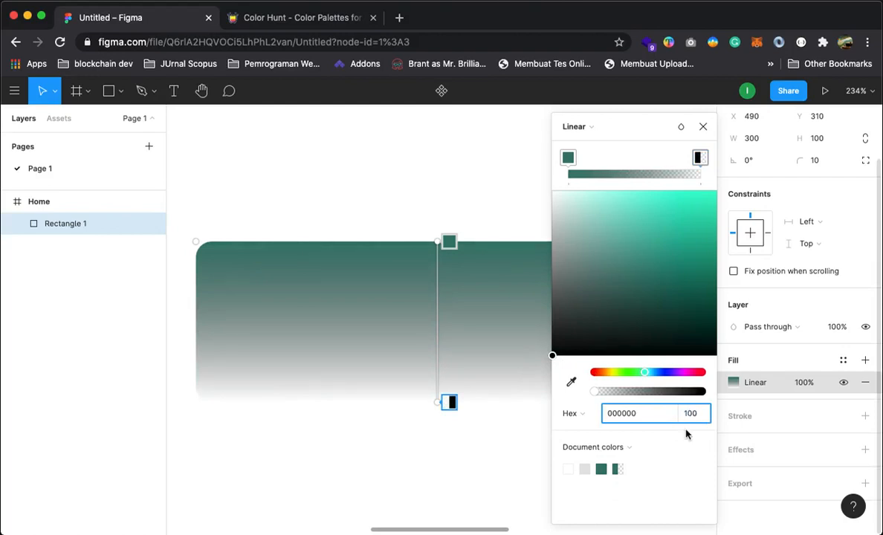
pyautogui.write('100')
pyautogui.press('Return')
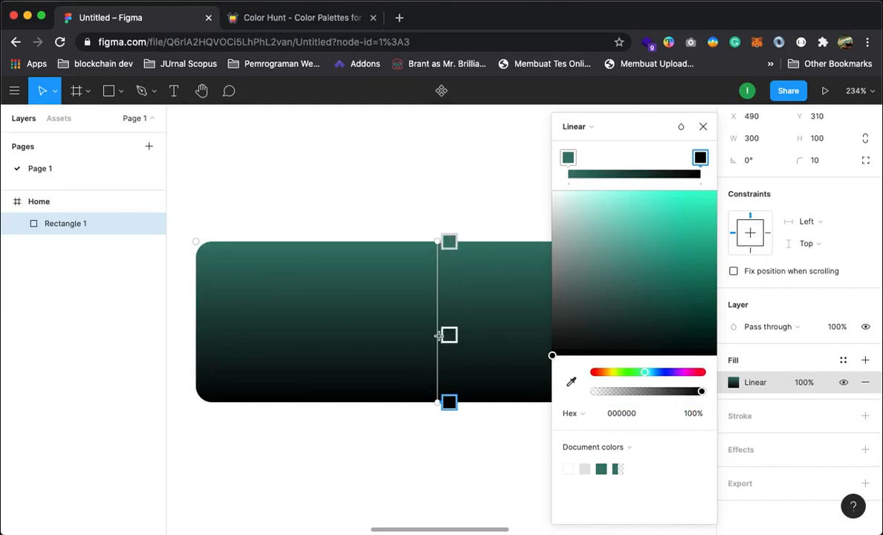
pyautogui.click(488, 336)
pyautogui.moveTo(447, 327)
pyautogui.mouseDown()
pyautogui.moveTo(459, 296)
pyautogui.moveTo(457, 341)
pyautogui.moveTo(454, 277)
pyautogui.moveTo(449, 355)
pyautogui.moveTo(449, 344)
pyautogui.mouseUp()
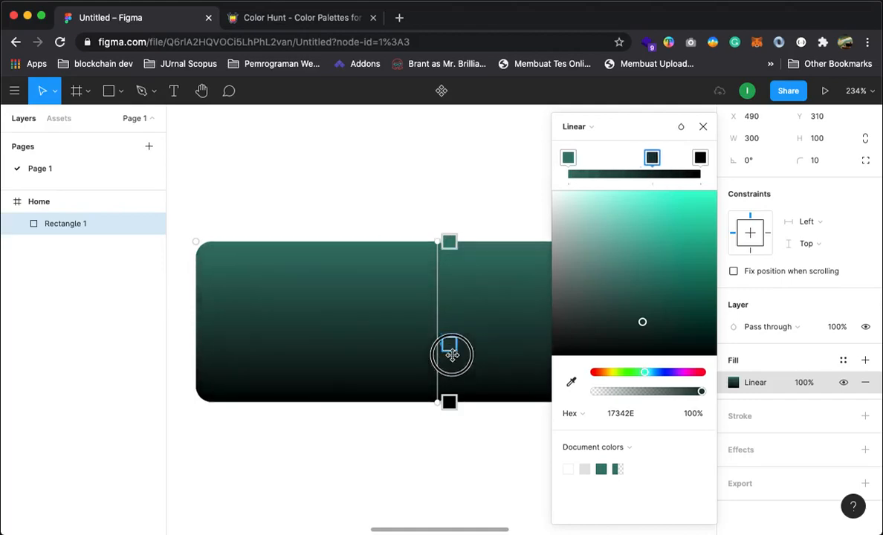
pyautogui.moveTo(446, 301)
pyautogui.mouseDown()
pyautogui.moveTo(445, 265)
pyautogui.moveTo(447, 328)
pyautogui.moveTo(449, 287)
pyautogui.moveTo(460, 359)
pyautogui.moveTo(459, 264)
pyautogui.moveTo(460, 320)
pyautogui.mouseUp()
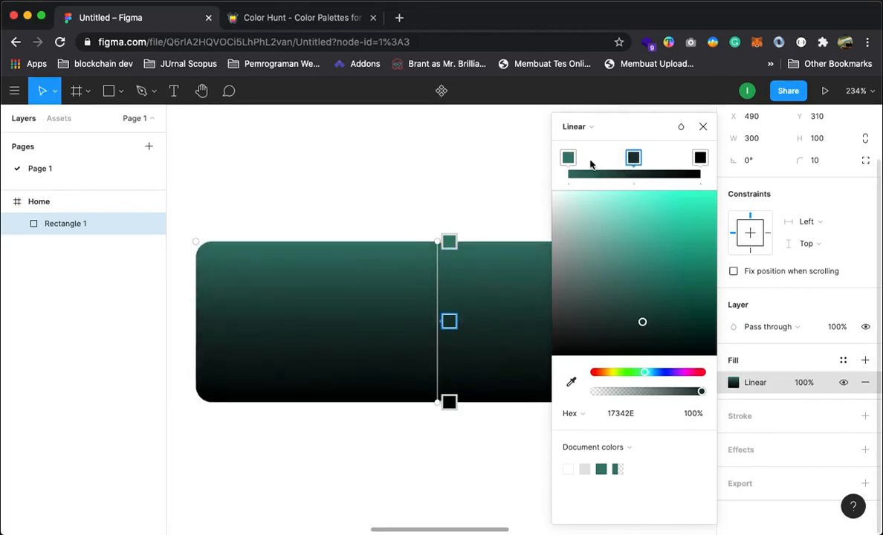
# Try the Radial, Angular and Diamond gradient types in turn on the rectangle's fill.
pyautogui.click(588, 130)
pyautogui.click(591, 143)
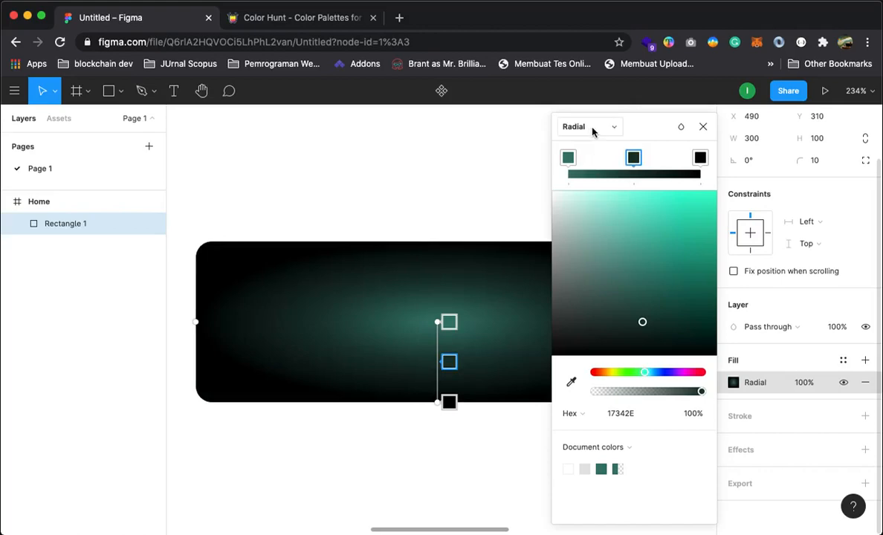
pyautogui.click(594, 130)
pyautogui.click(593, 142)
pyautogui.click(579, 126)
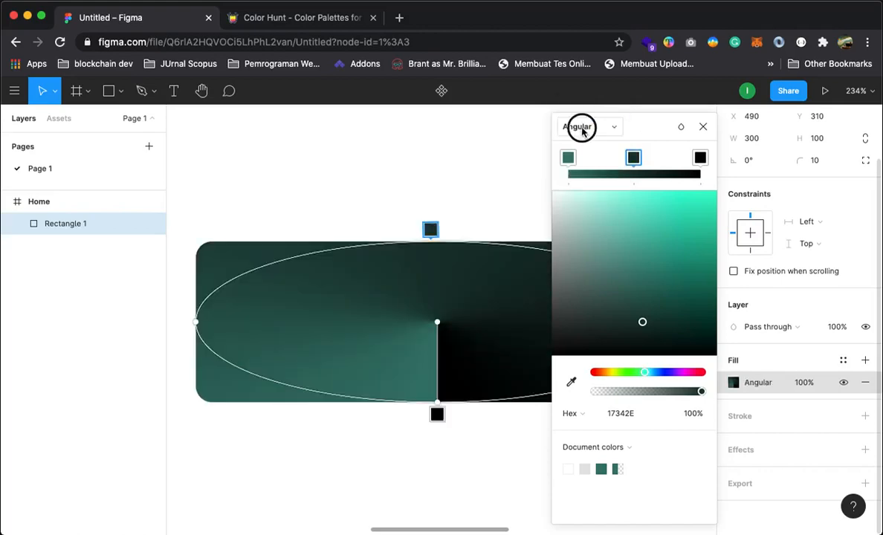
pyautogui.click(587, 148)
# Change the rectangle's fill to Image and open the image file chooser, cancelling it without picking a file.
pyautogui.click(593, 125)
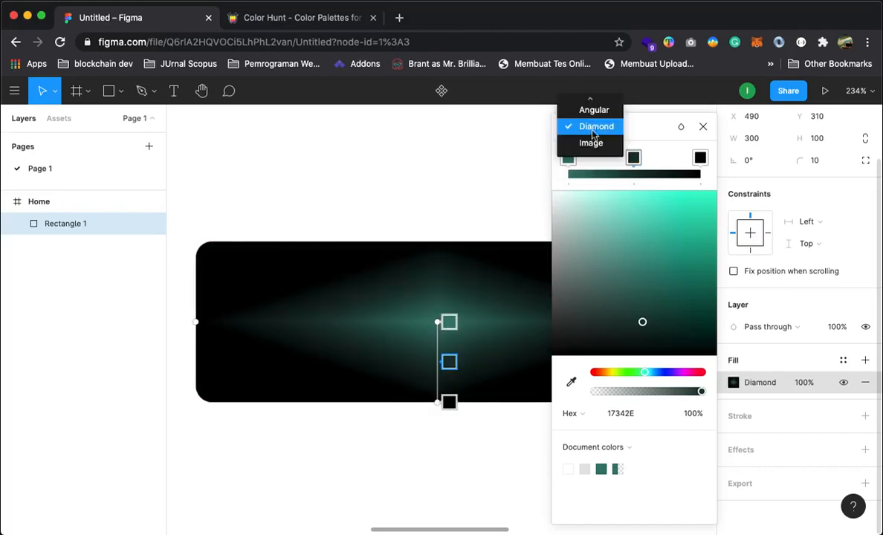
pyautogui.click(588, 143)
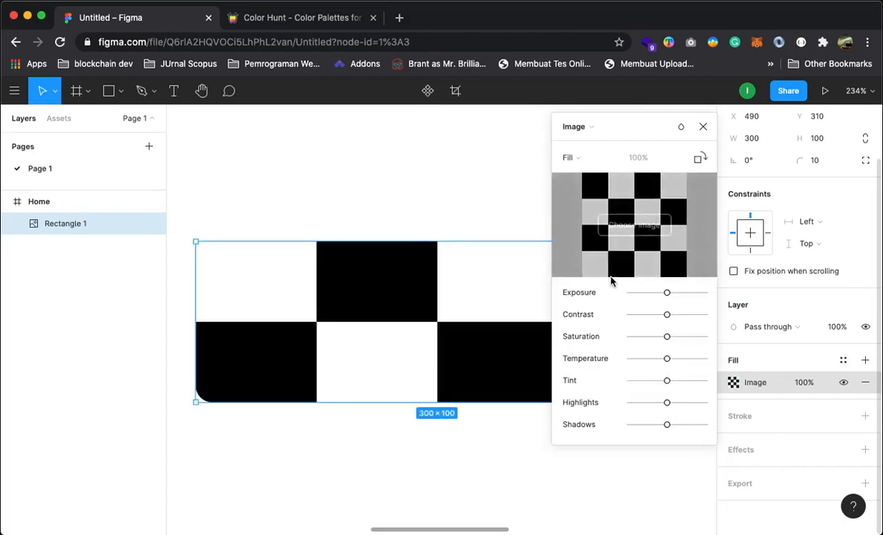
pyautogui.click(634, 226)
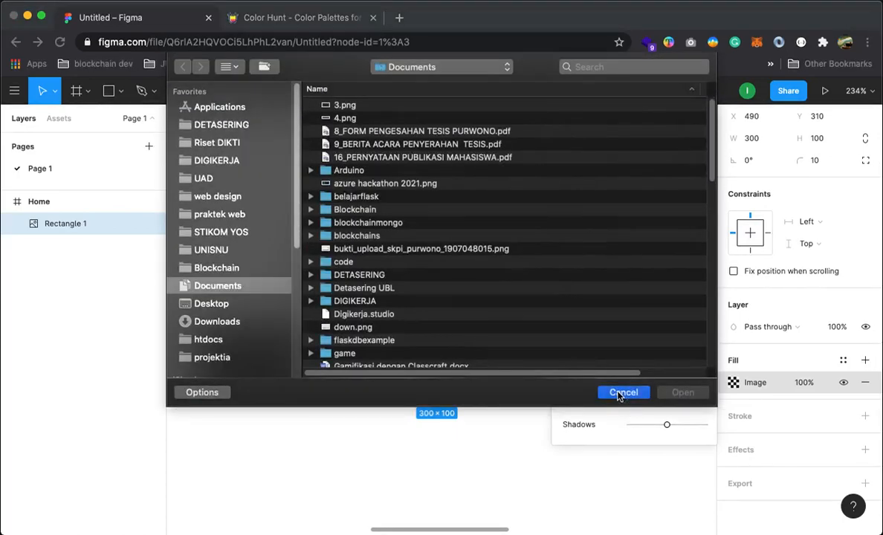
pyautogui.click(619, 337)
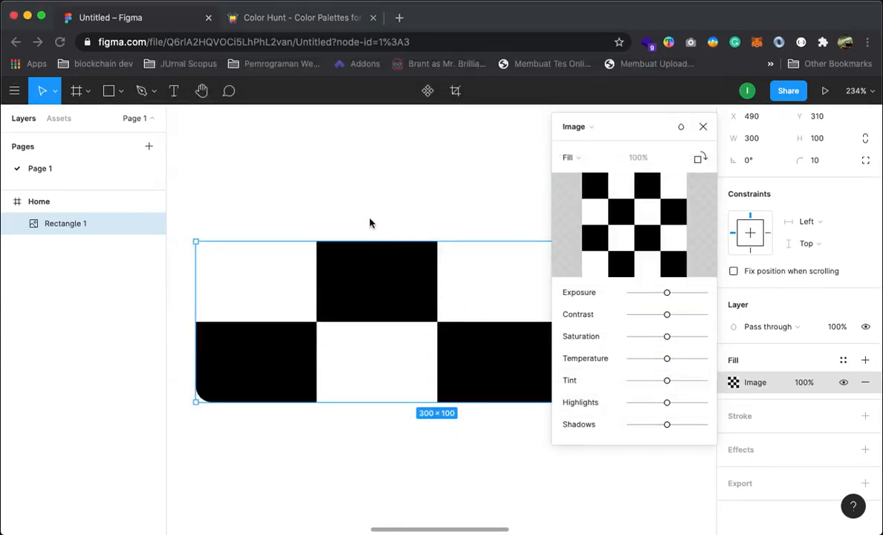
# Change the rectangle's fill type back to Solid.
pyautogui.click(585, 124)
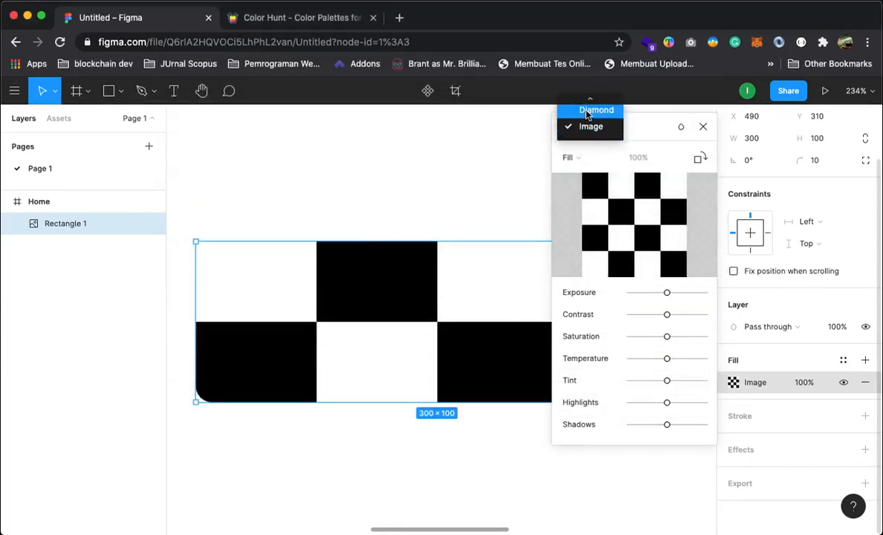
pyautogui.scroll(3, 587, 115)
pyautogui.click(592, 109)
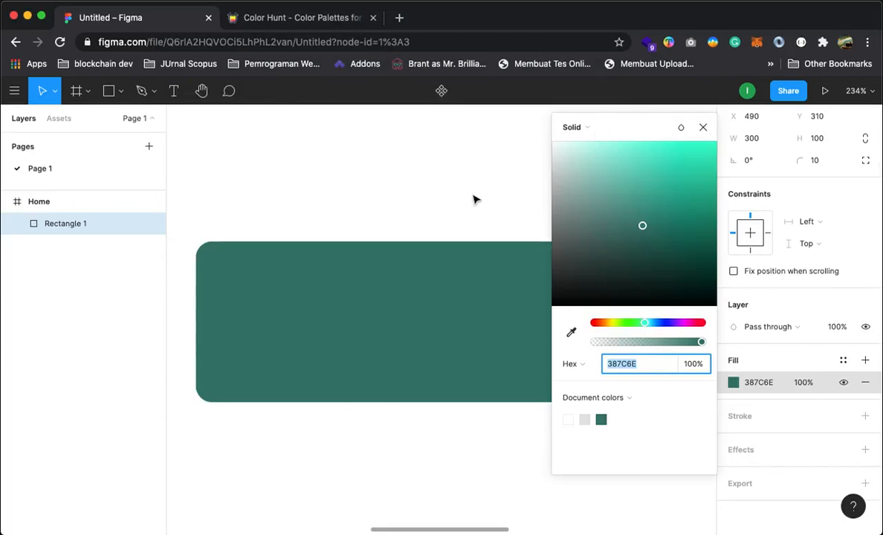
# Look over the blend modes offered for the rectangle's fill, close the colour picker and deselect the rectangle.
pyautogui.click(682, 129)
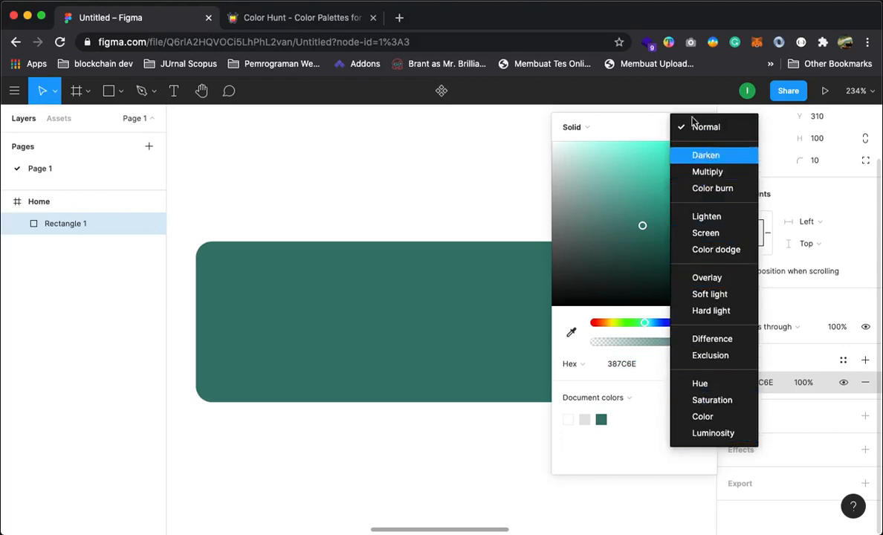
pyautogui.click(678, 128)
pyautogui.press('Escape')
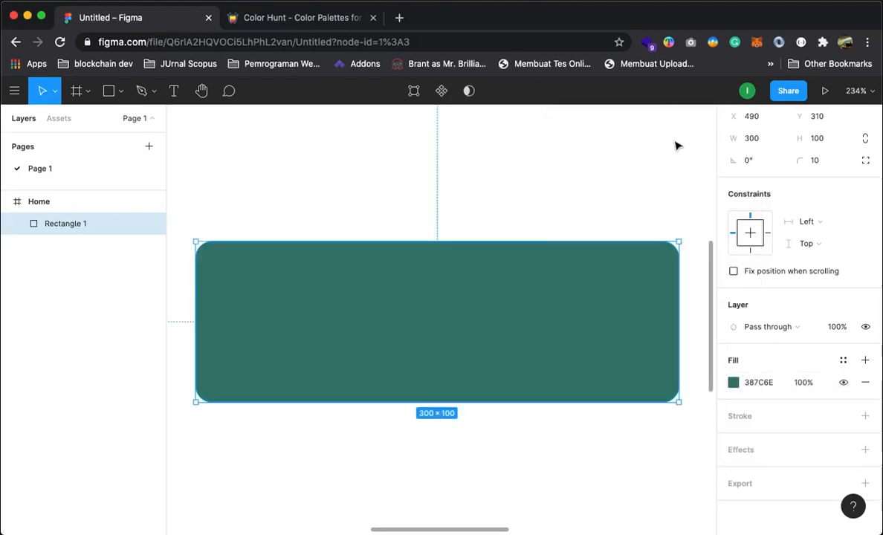
pyautogui.click(538, 182)
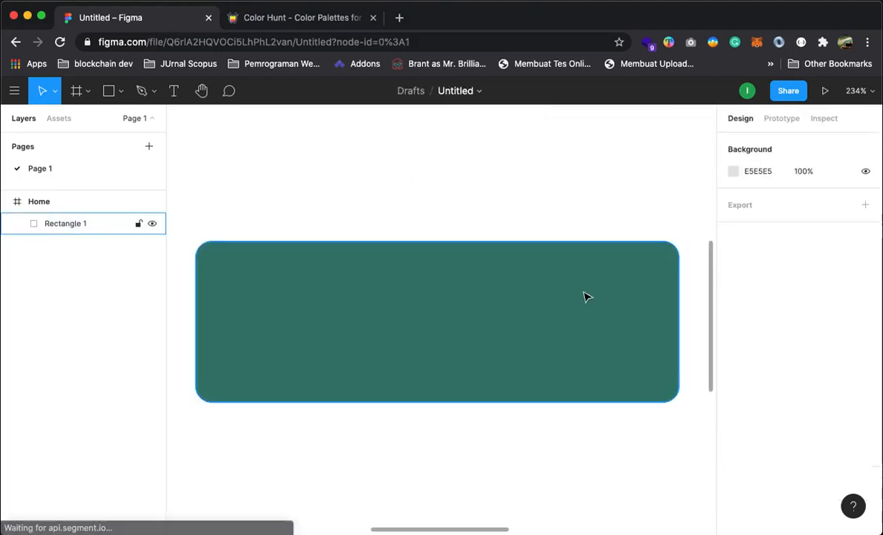
pyautogui.click(51, 223)
pyautogui.click(315, 209)
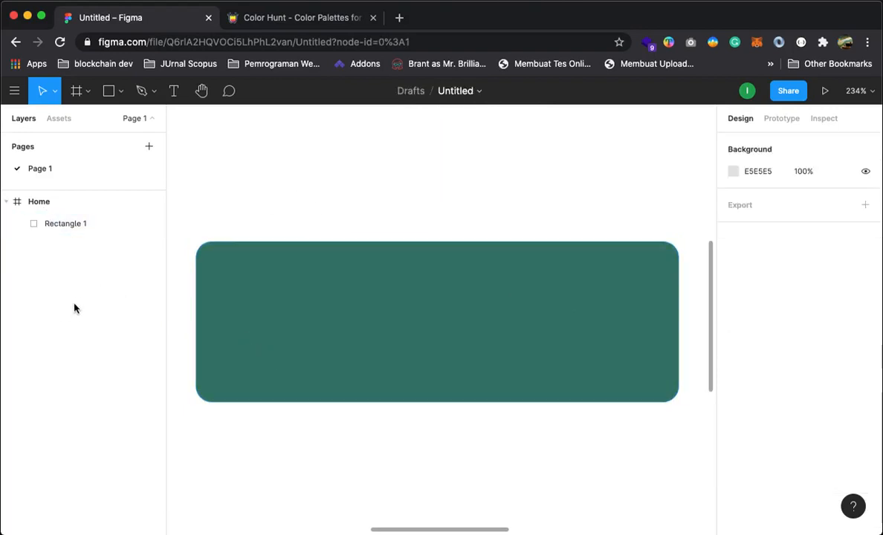
# Add a text layer reading "Login" on top of the green rectangle.
pyautogui.click(173, 91)
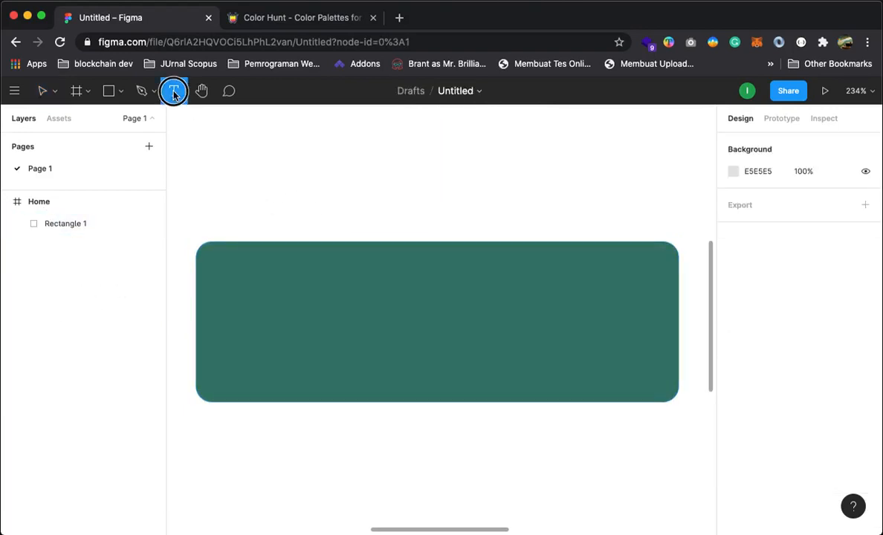
pyautogui.click(321, 308)
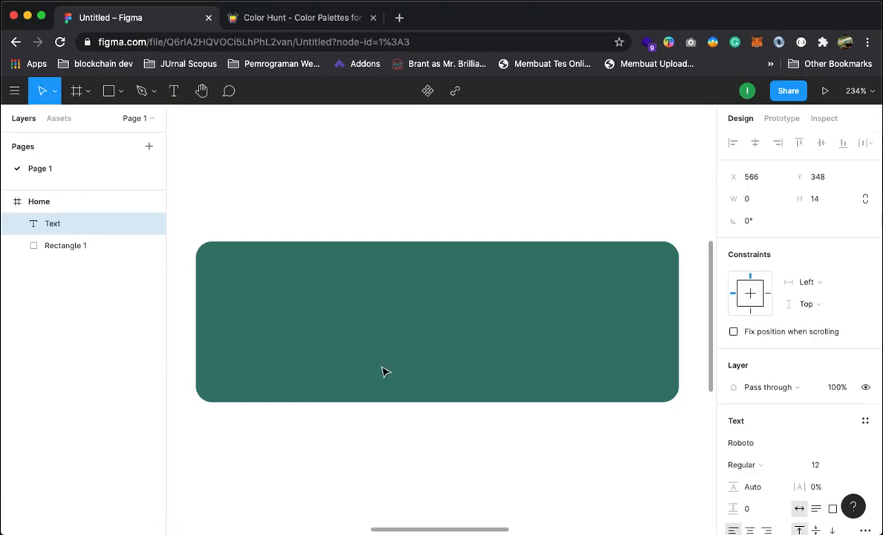
pyautogui.write('Login')
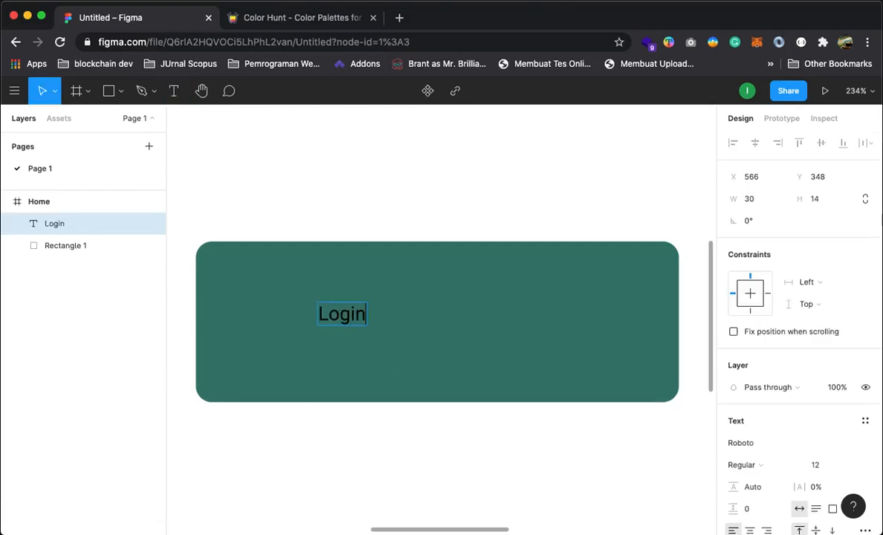
pyautogui.press('Escape')
# Resize the rectangle to a width of 80 and a height of 20.
pyautogui.click(420, 360)
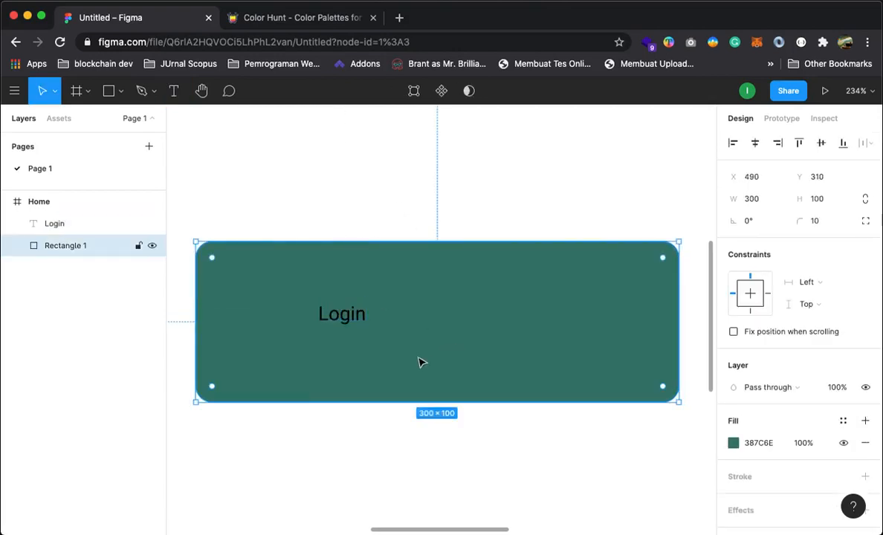
pyautogui.click(752, 199)
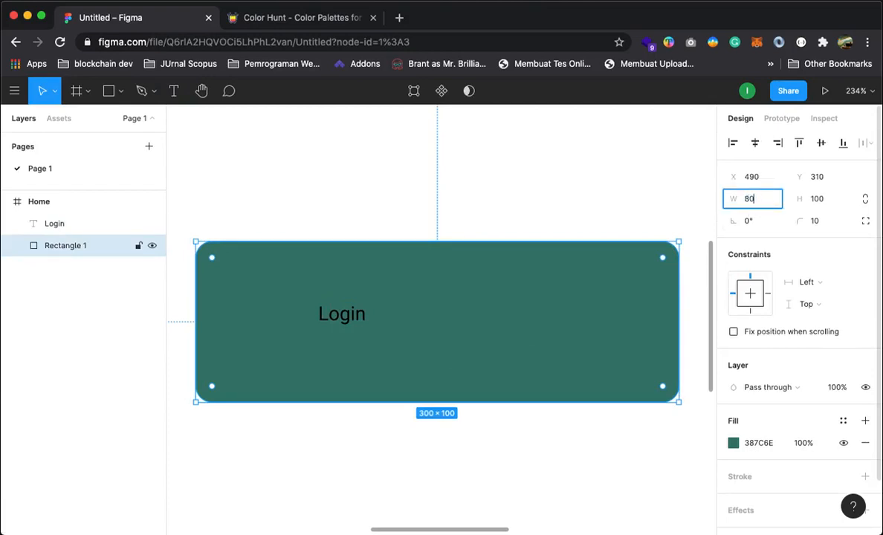
pyautogui.click(812, 199)
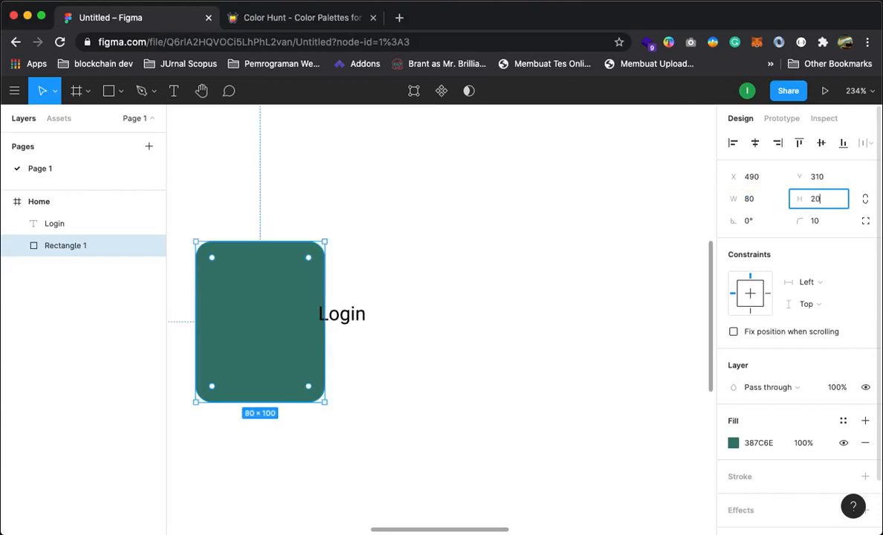
pyautogui.write('20')
pyautogui.press('Return')
# Move the rectangle to about X 600, Y 345 and centre the Login text over it at about X 625, Y 348.
pyautogui.moveTo(291, 261); pyautogui.dragTo(470, 321)
pyautogui.click(528, 252)
pyautogui.moveTo(344, 318); pyautogui.dragTo(436, 311)
pyautogui.click(524, 268)
# Change the Login text's fill colour to white FFFFFF.
pyautogui.click(451, 318)
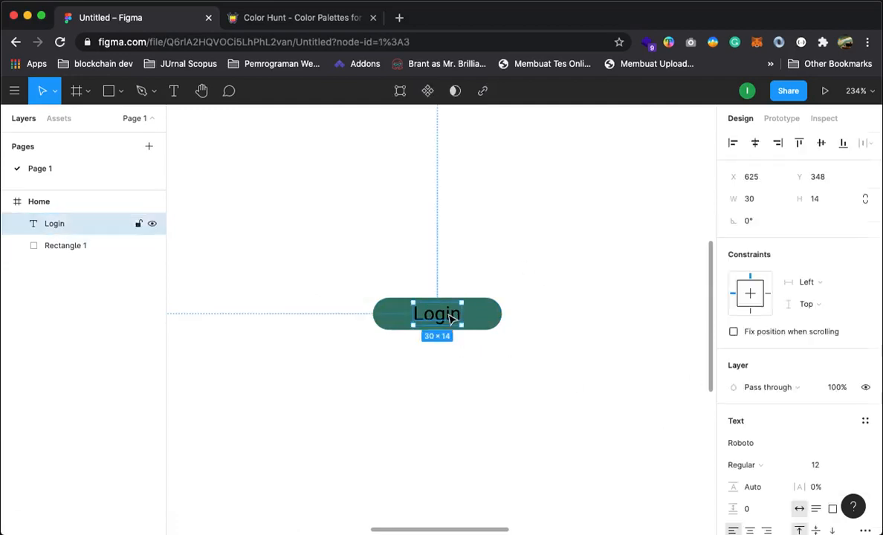
pyautogui.scroll(-3, 780, 311)
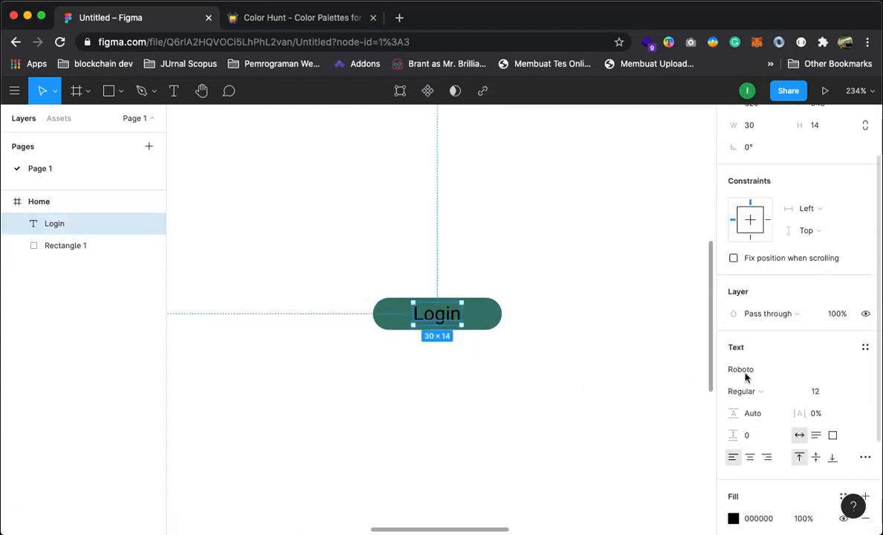
pyautogui.click(741, 371)
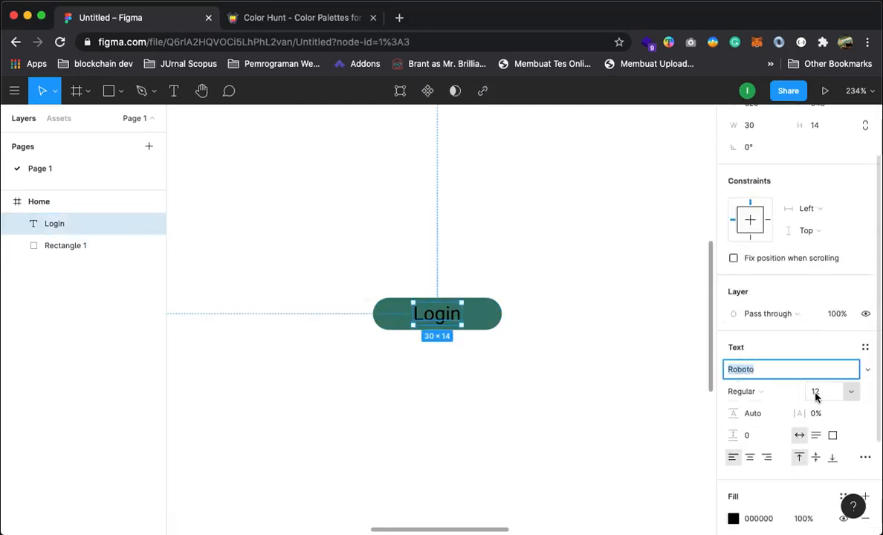
pyautogui.click(591, 265)
pyautogui.click(448, 319)
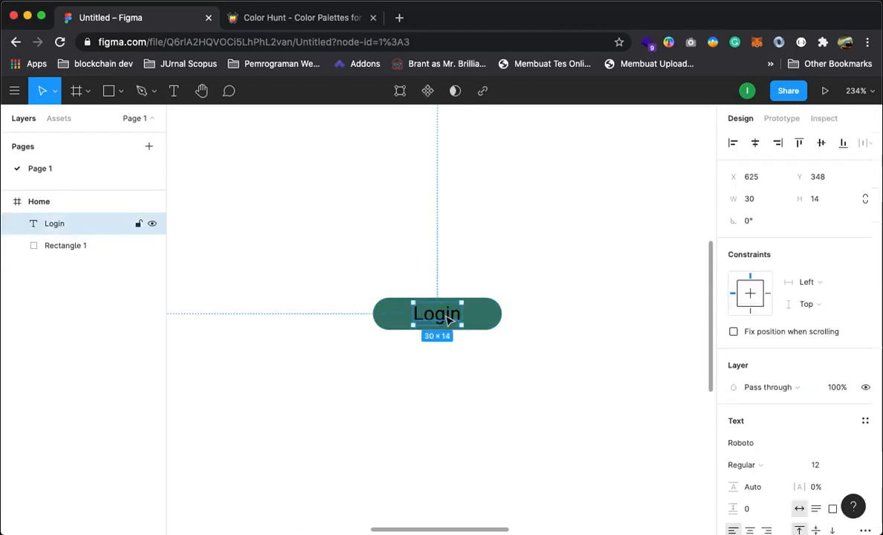
pyautogui.scroll(-5, 753, 297)
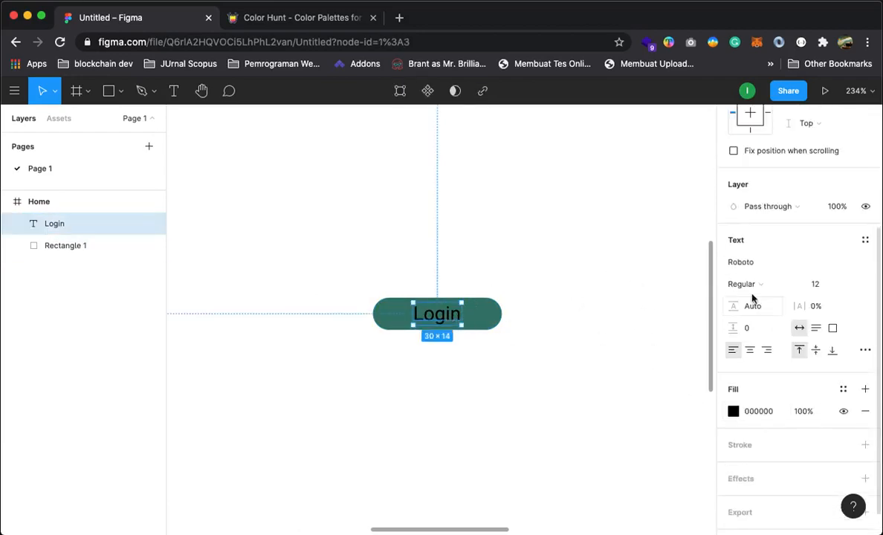
pyautogui.click(733, 411)
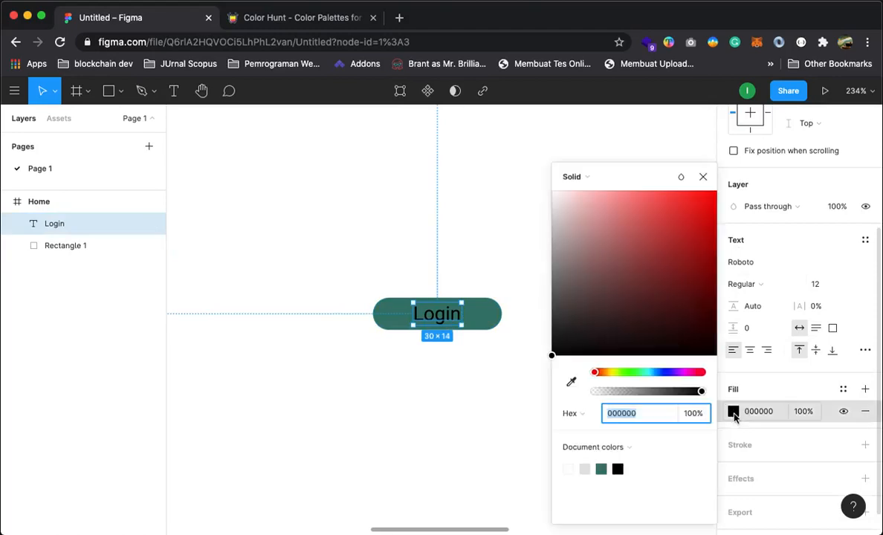
pyautogui.moveTo(599, 239); pyautogui.dragTo(520, 173)
pyautogui.click(701, 175)
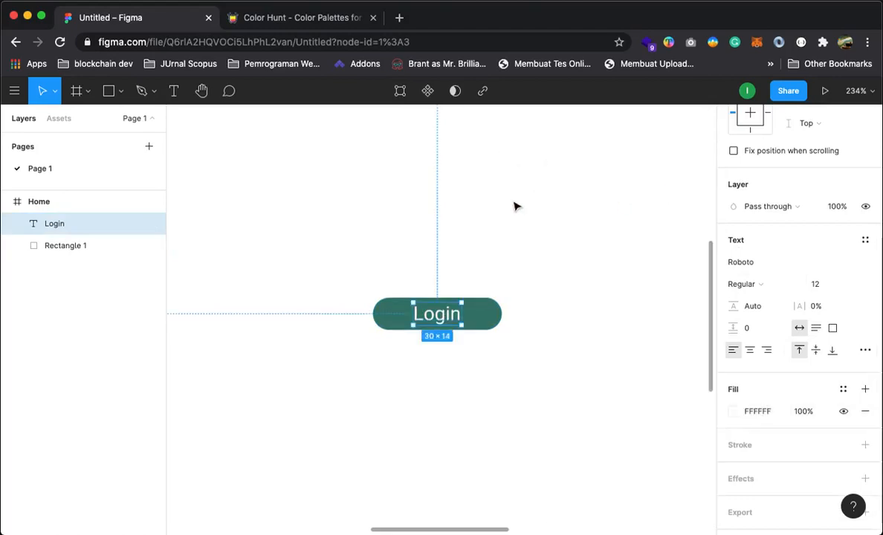
pyautogui.click(476, 216)
# Set the rectangle's height to 30 and move it up so the Login text is centred on it again.
pyautogui.click(471, 333)
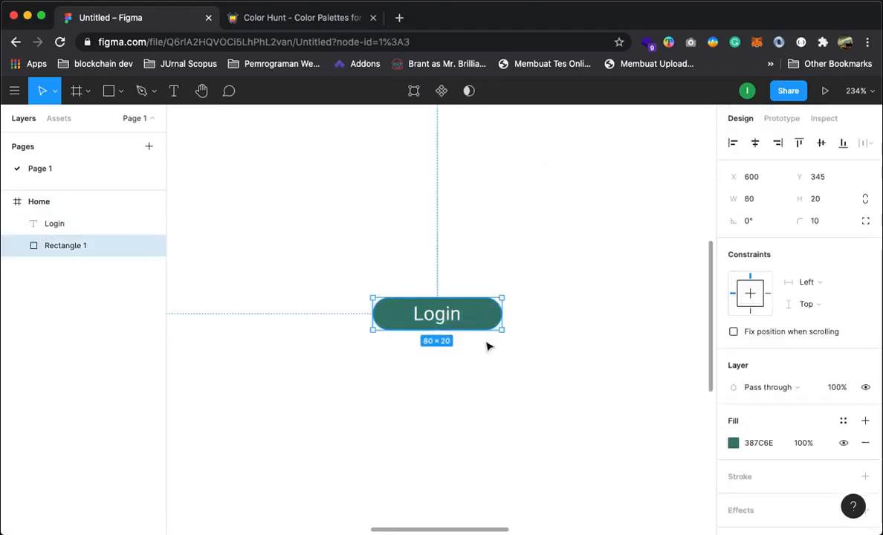
pyautogui.click(736, 198)
pyautogui.click(810, 198)
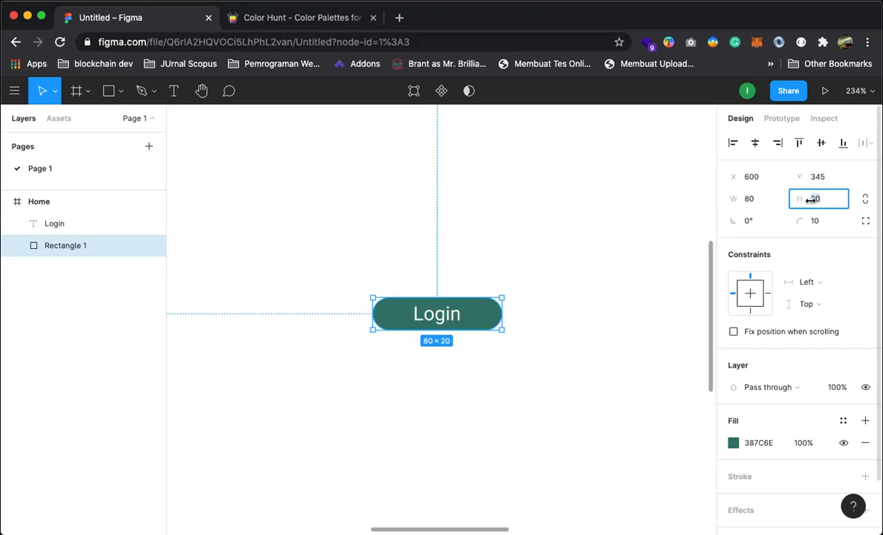
pyautogui.write('30')
pyautogui.press('Return')
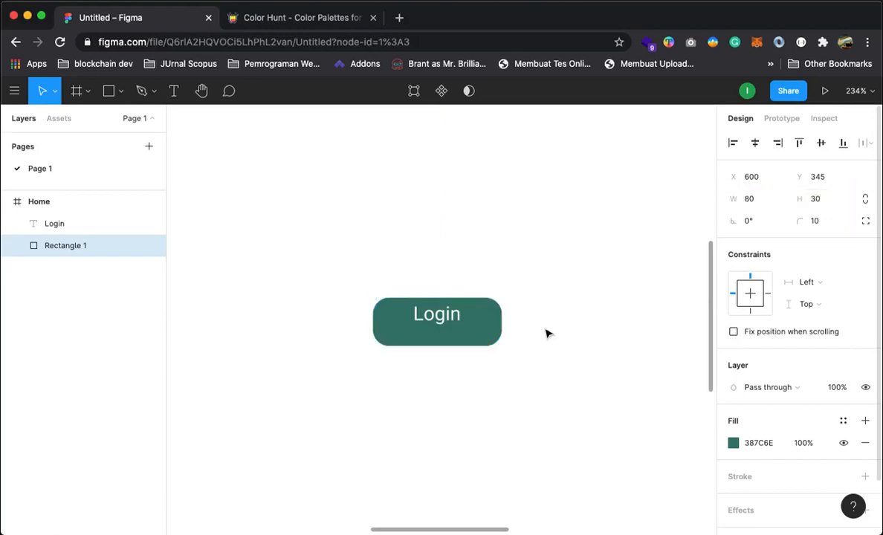
pyautogui.moveTo(438, 324); pyautogui.dragTo(448, 311)
pyautogui.click(635, 352)
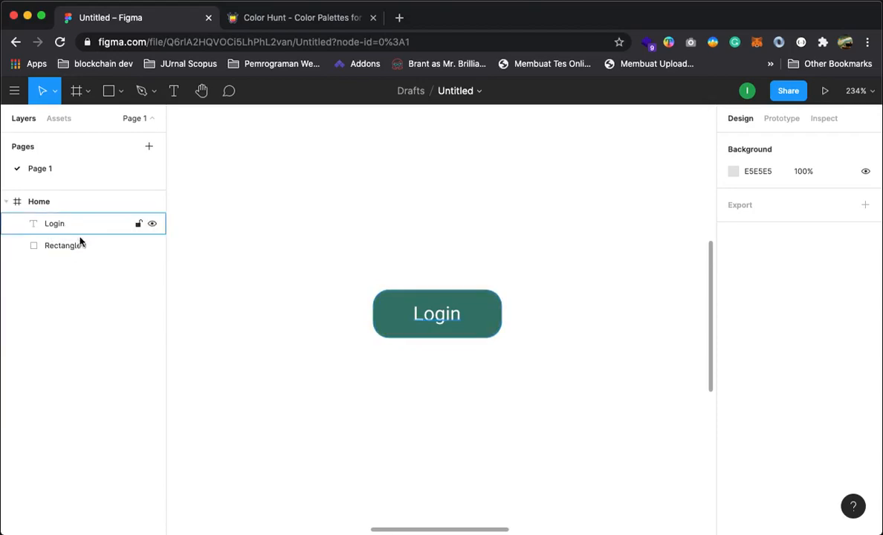
# Group the Login text and Rectangle 1 inside the Home frame.
pyautogui.moveTo(305, 241); pyautogui.dragTo(532, 404)
pyautogui.click(342, 273)
pyautogui.moveTo(321, 251); pyautogui.dragTo(567, 371)
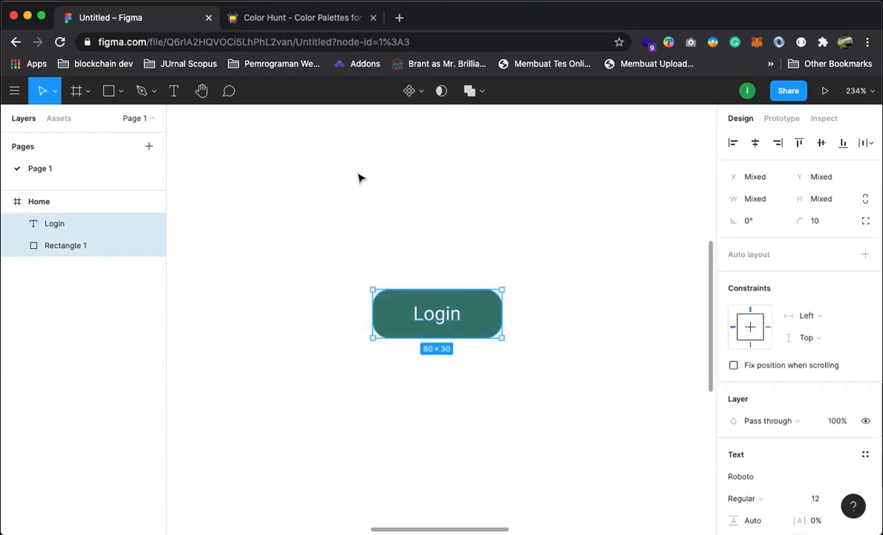
pyautogui.click(347, 210)
pyautogui.moveTo(350, 253); pyautogui.dragTo(457, 315)
pyautogui.click(329, 232)
pyautogui.click(73, 229)
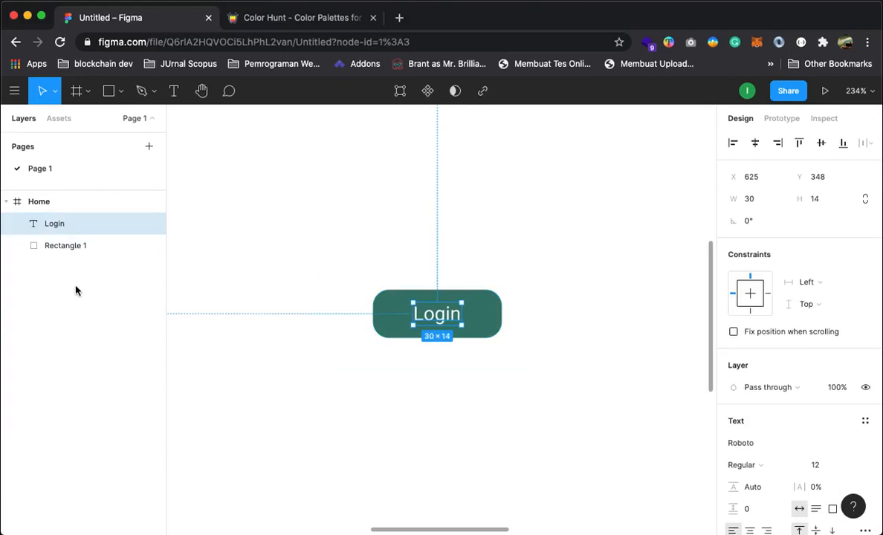
pyautogui.keyDown('shift'); pyautogui.click(63, 243); pyautogui.keyUp('shift')
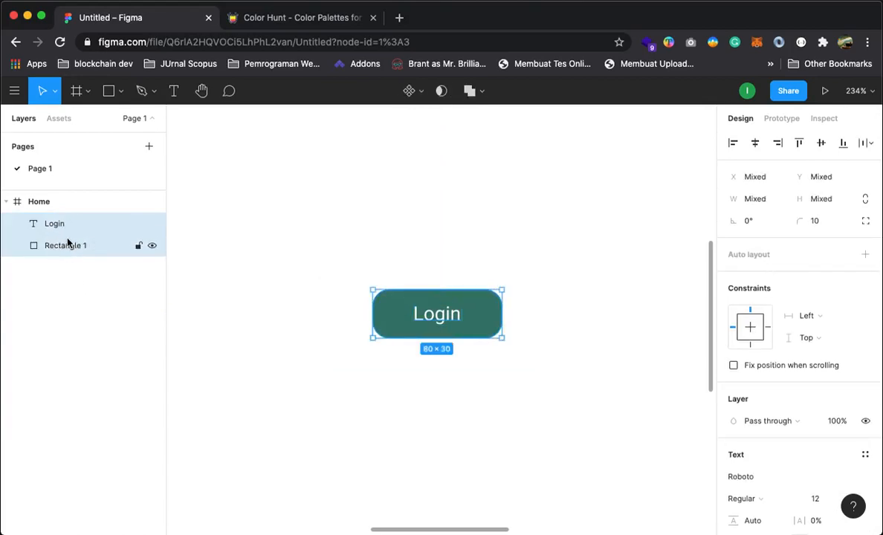
pyautogui.rightClick(63, 220)
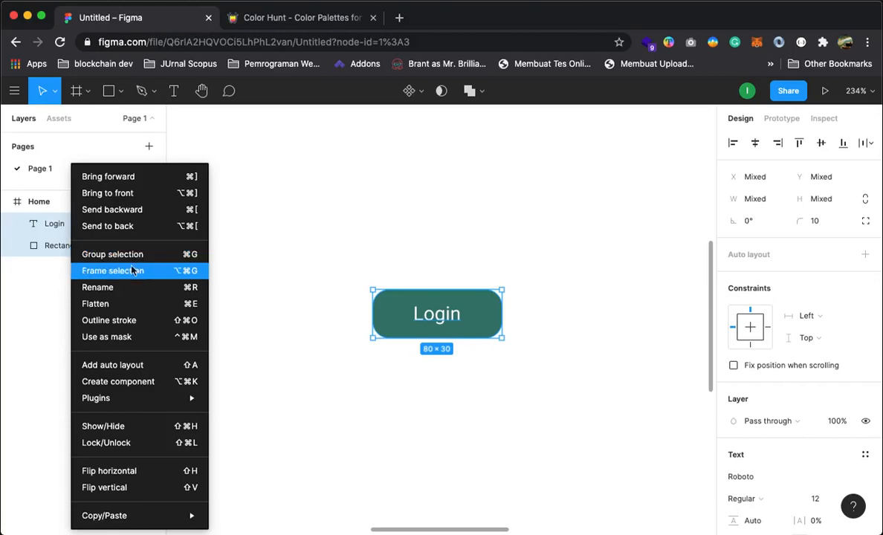
pyautogui.click(388, 203)
pyautogui.rightClick(417, 305)
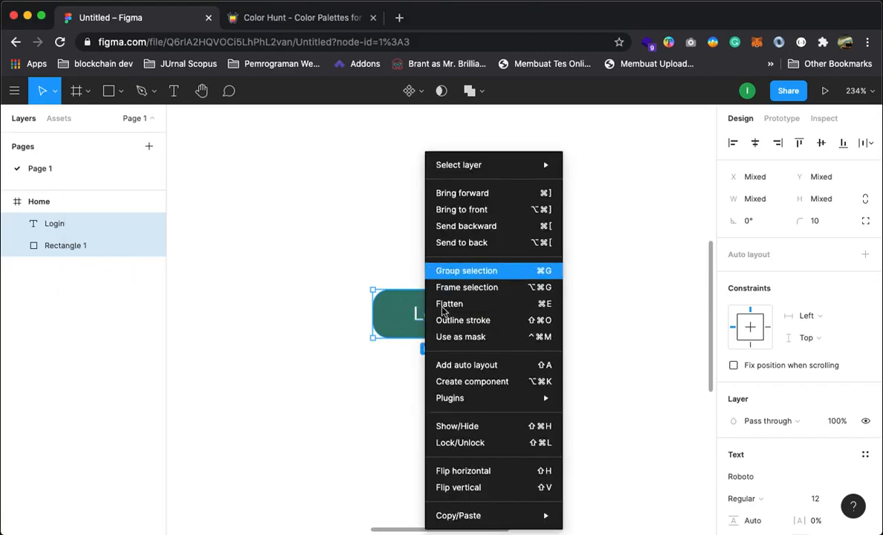
pyautogui.click(456, 272)
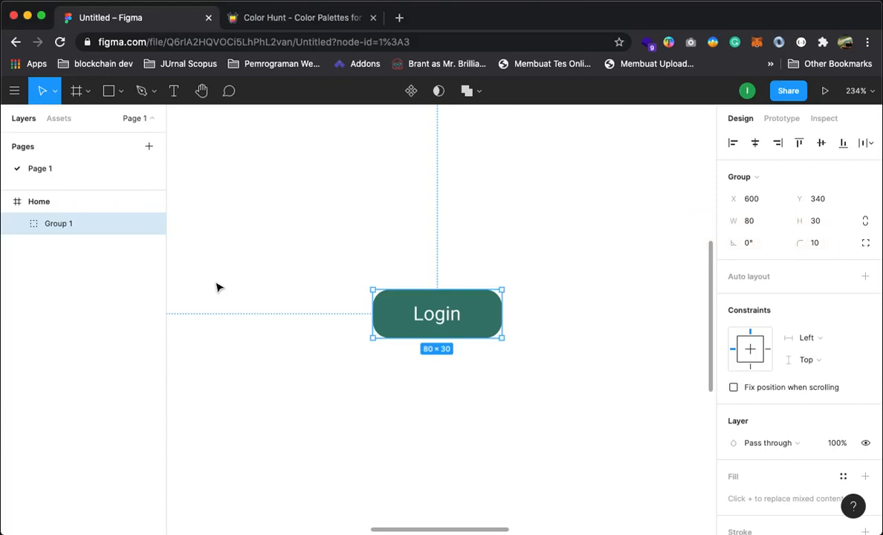
# Rename the new group to Button Login.
pyautogui.rightClick(58, 226)
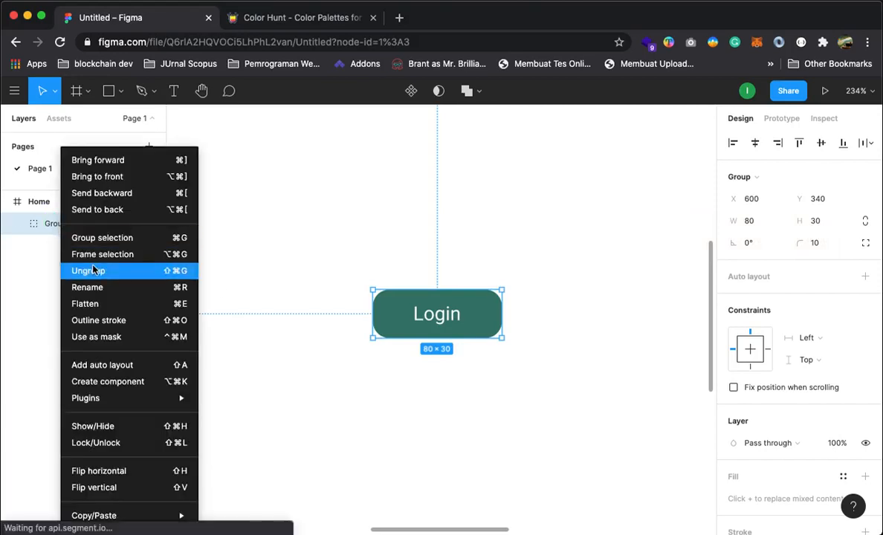
pyautogui.click(101, 287)
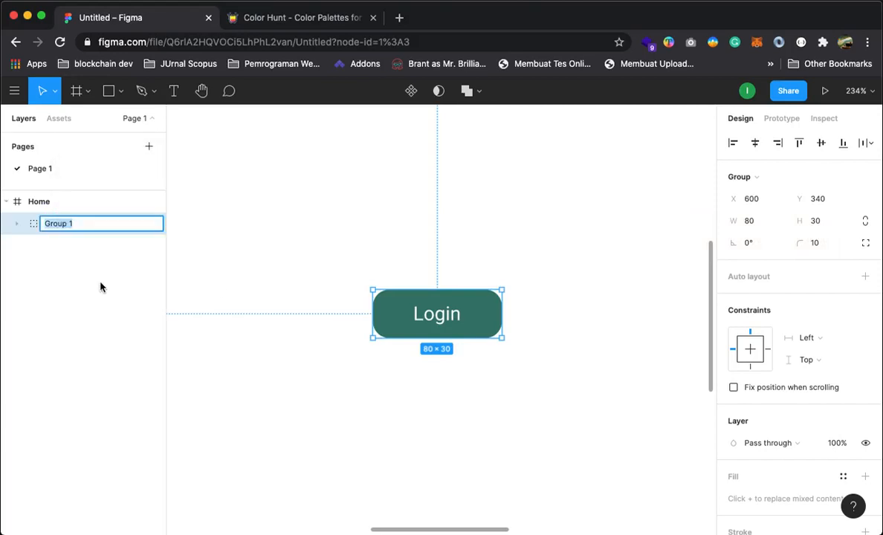
pyautogui.write('Button Login')
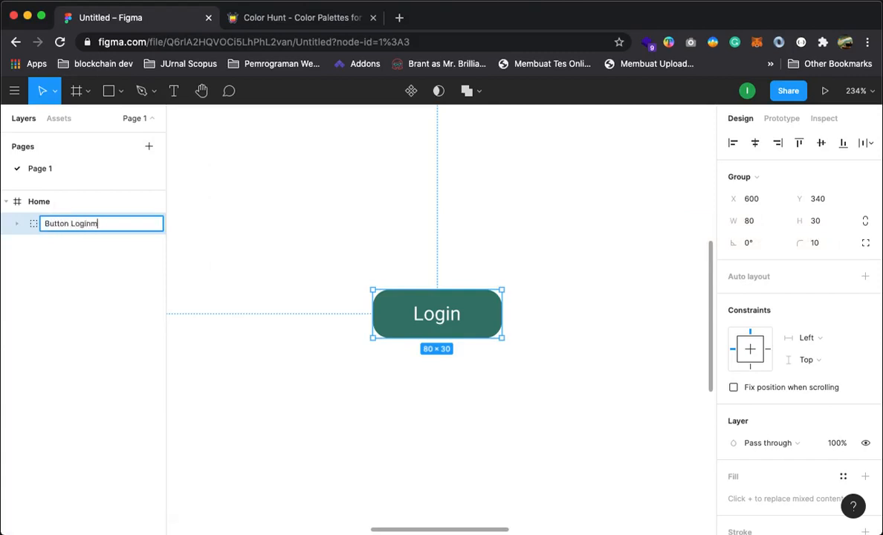
pyautogui.press('Return')
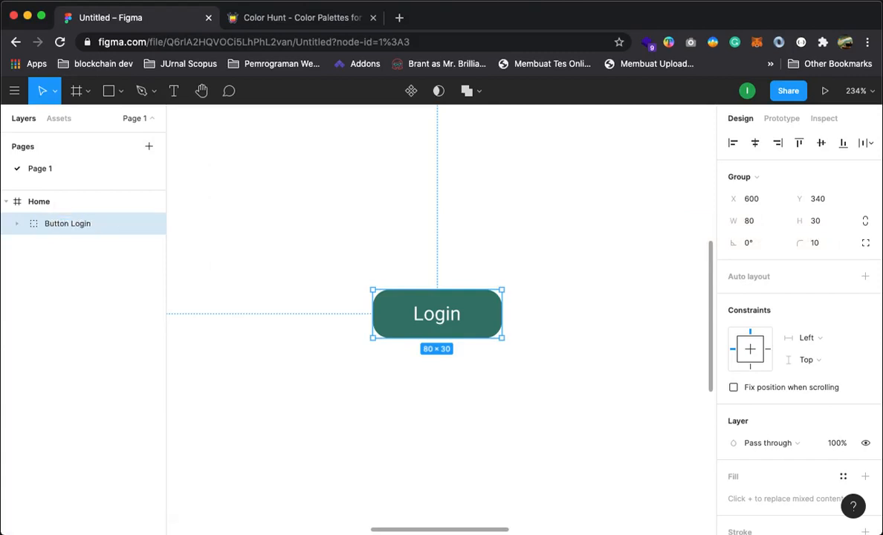
pyautogui.click(228, 214)
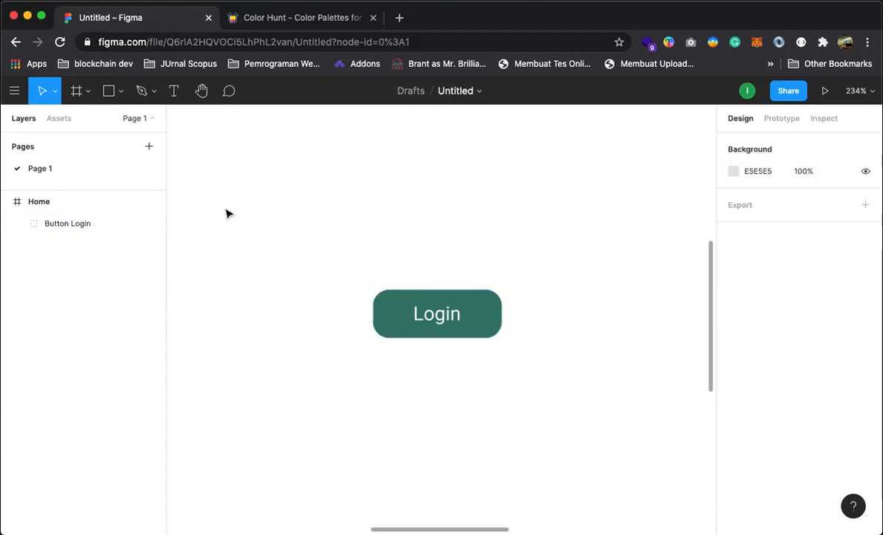
# Examine the Button Login group within the whole Home frame and the layers it contains.
pyautogui.click(72, 223)
pyautogui.click(307, 271)
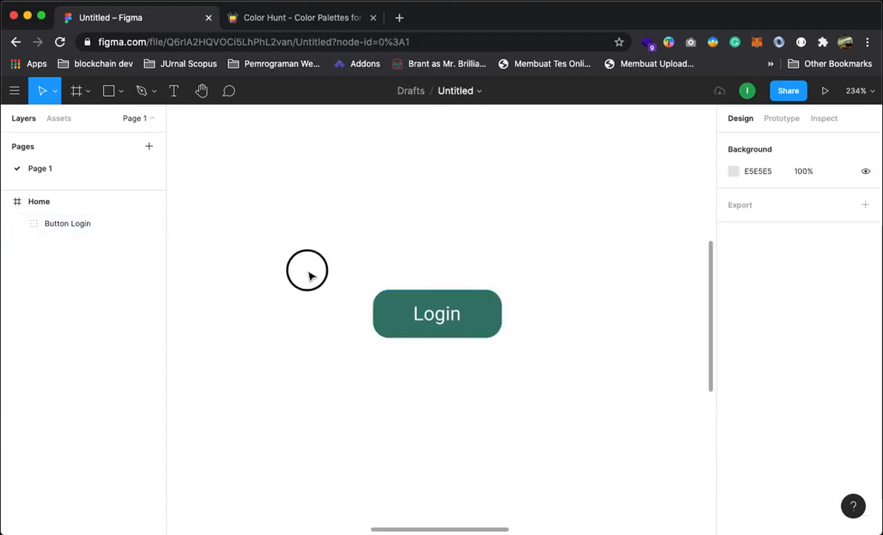
pyautogui.keyDown('alt'); pyautogui.click(442, 285); pyautogui.keyUp('alt')
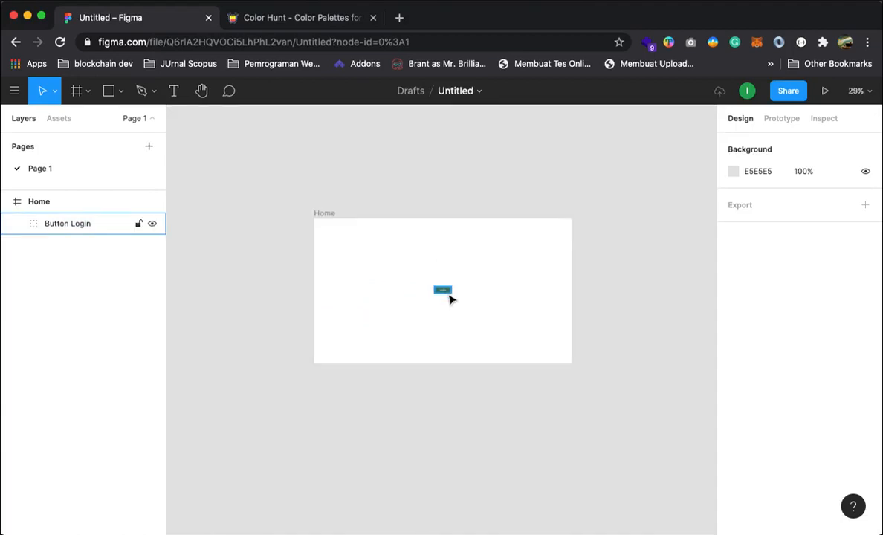
pyautogui.click(449, 295)
pyautogui.keyDown('alt'); pyautogui.click(449, 292); pyautogui.keyUp('alt')
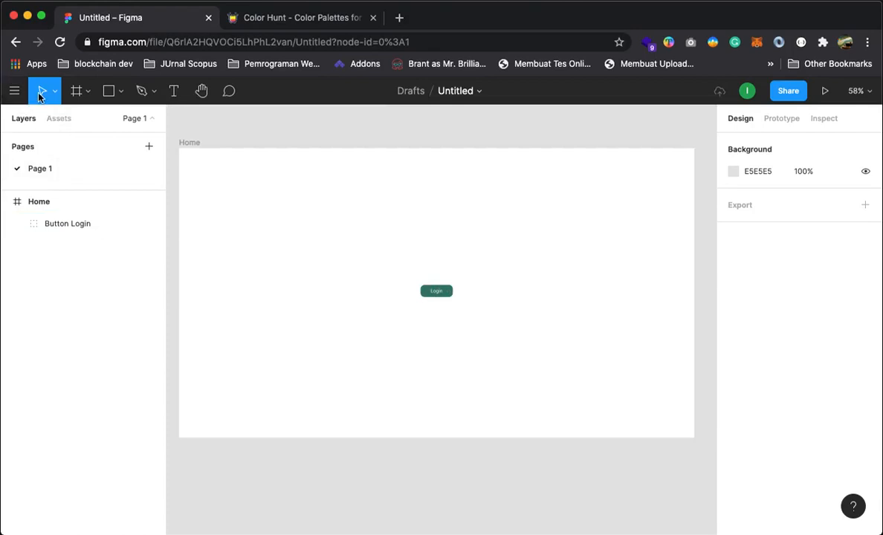
pyautogui.click(17, 225)
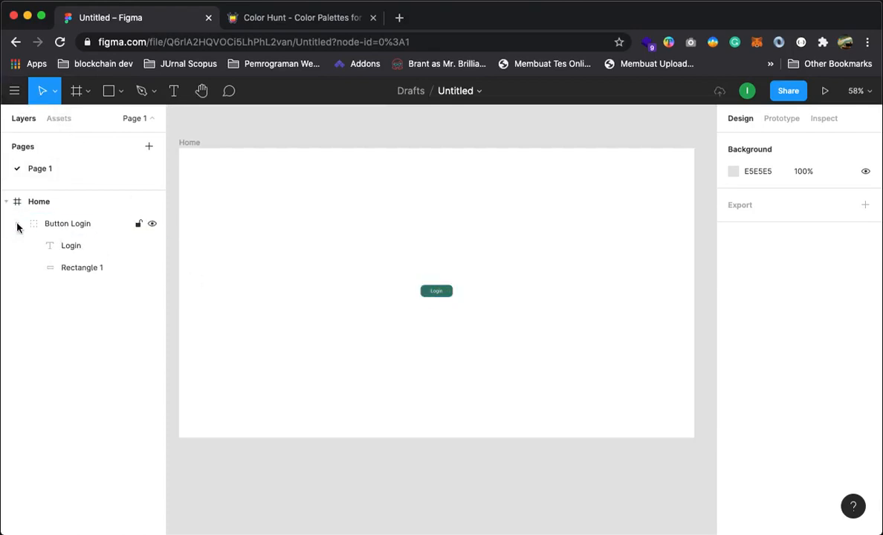
pyautogui.click(18, 225)
pyautogui.click(18, 224)
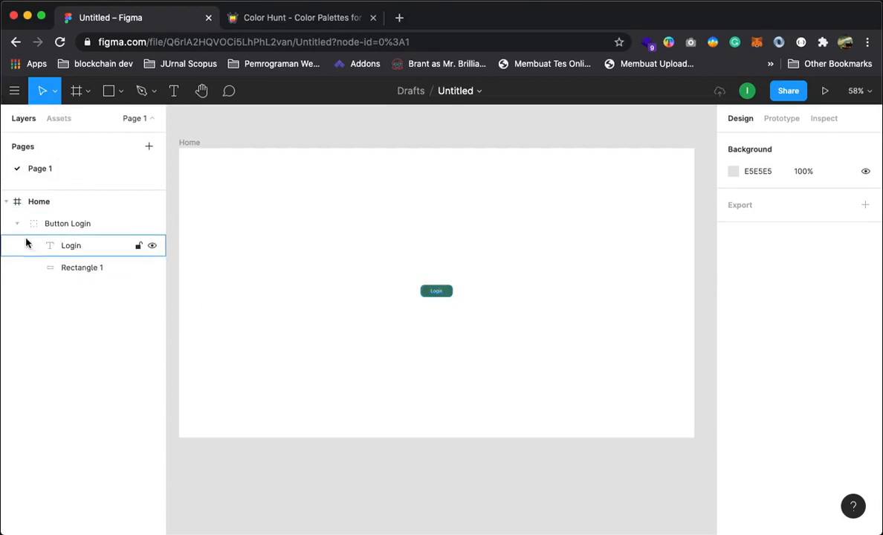
pyautogui.click(17, 223)
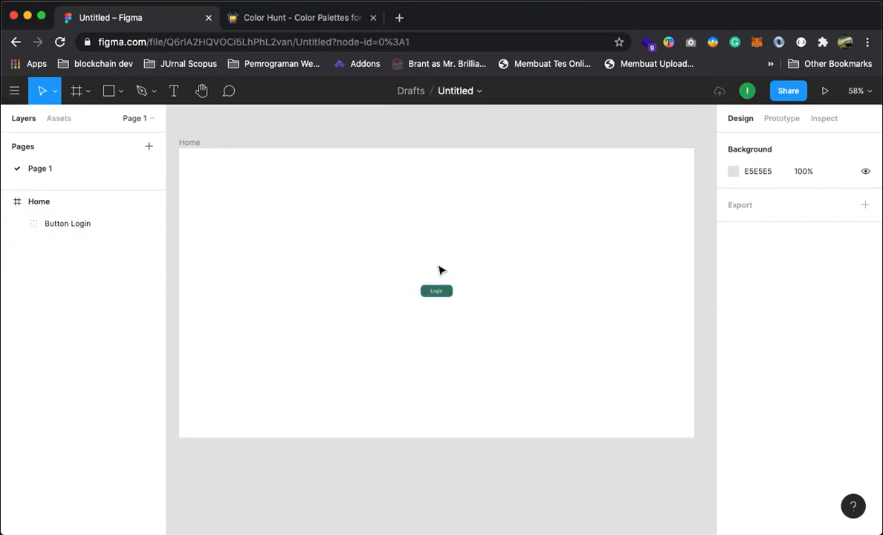
# Place the image logo.png from the img folder inside web design onto the Home frame, above the Login button.
pyautogui.click(440, 289)
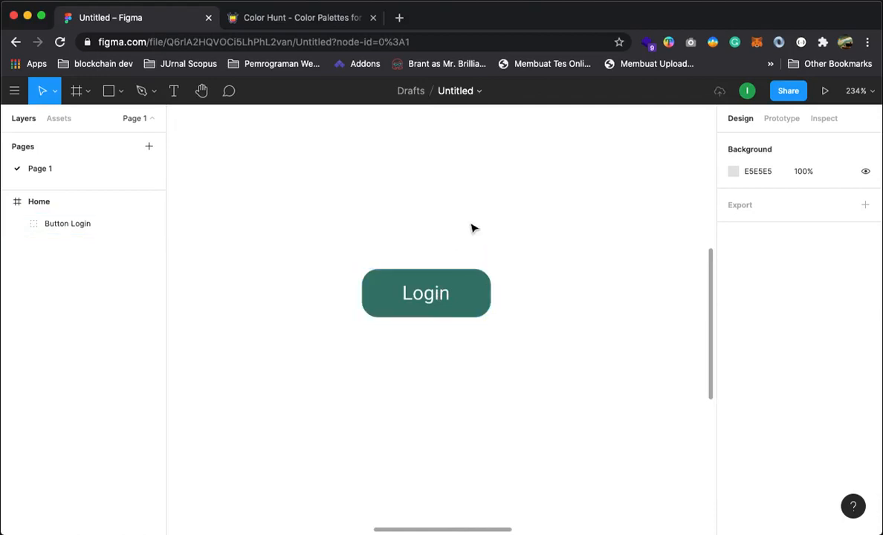
pyautogui.moveTo(561, 362); pyautogui.dragTo(511, 283)
pyautogui.click(106, 89)
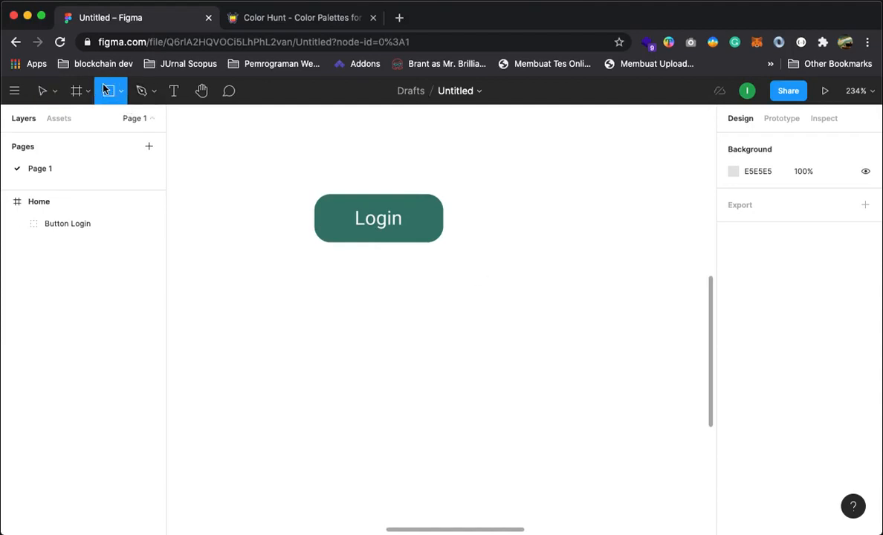
pyautogui.click(119, 93)
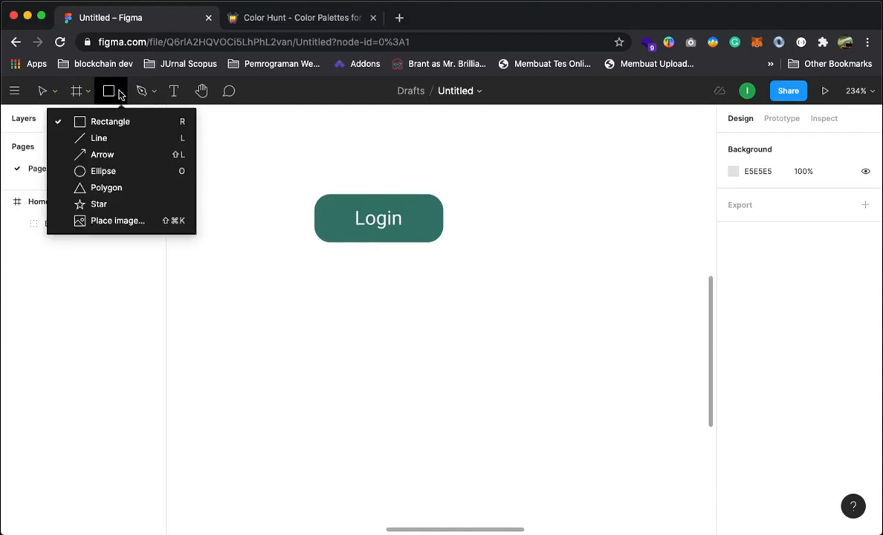
pyautogui.click(116, 221)
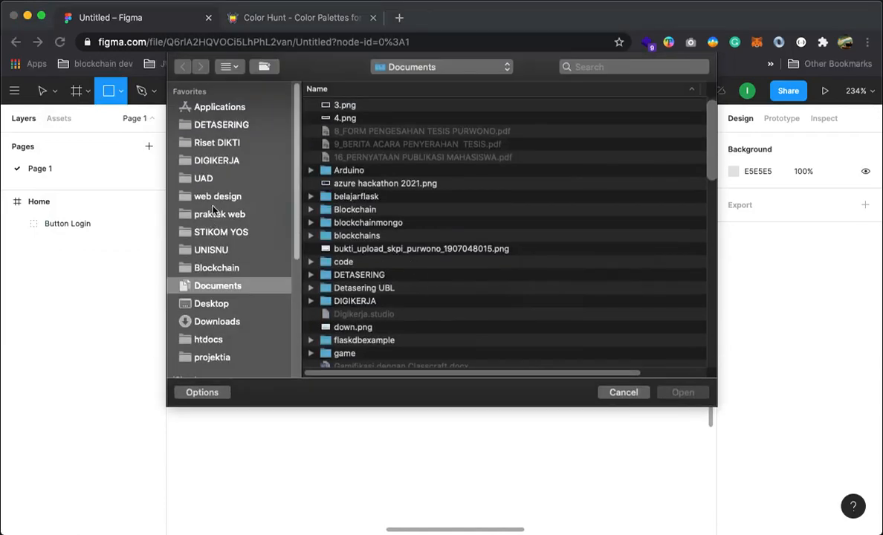
pyautogui.click(218, 196)
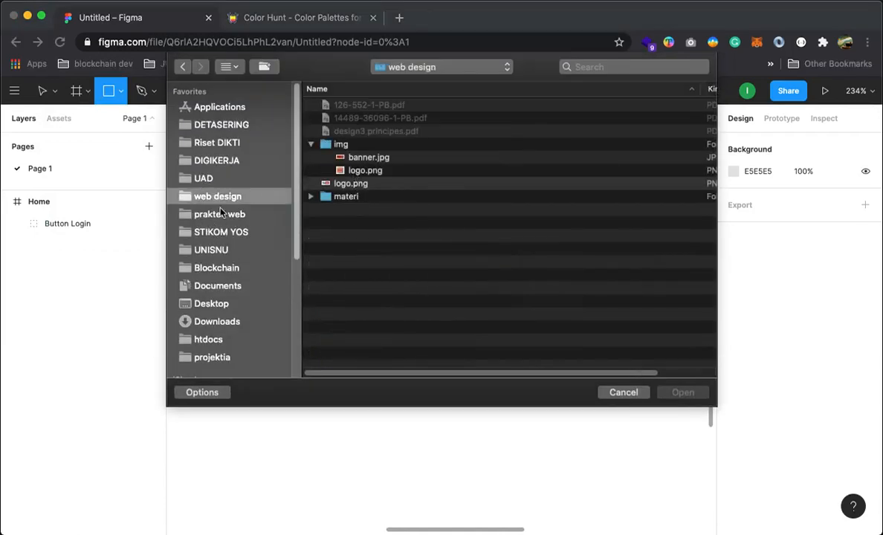
pyautogui.click(365, 171)
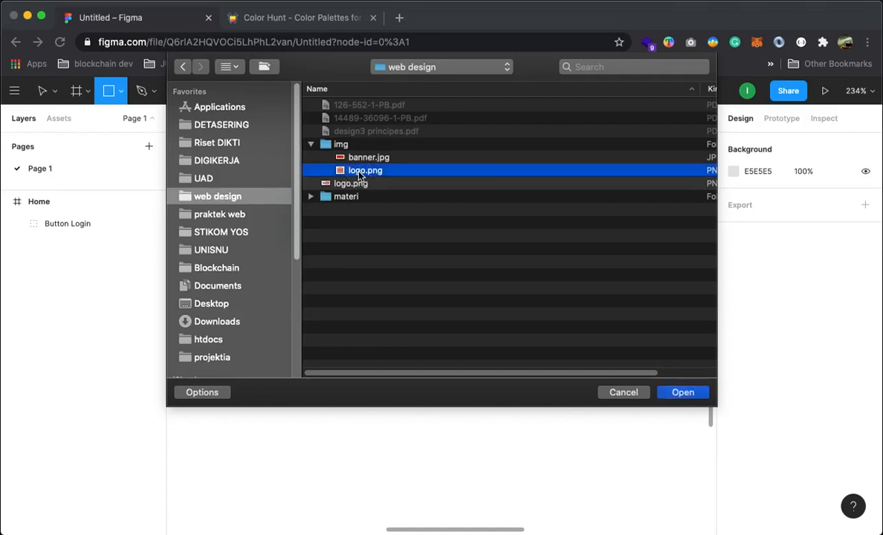
pyautogui.click(676, 393)
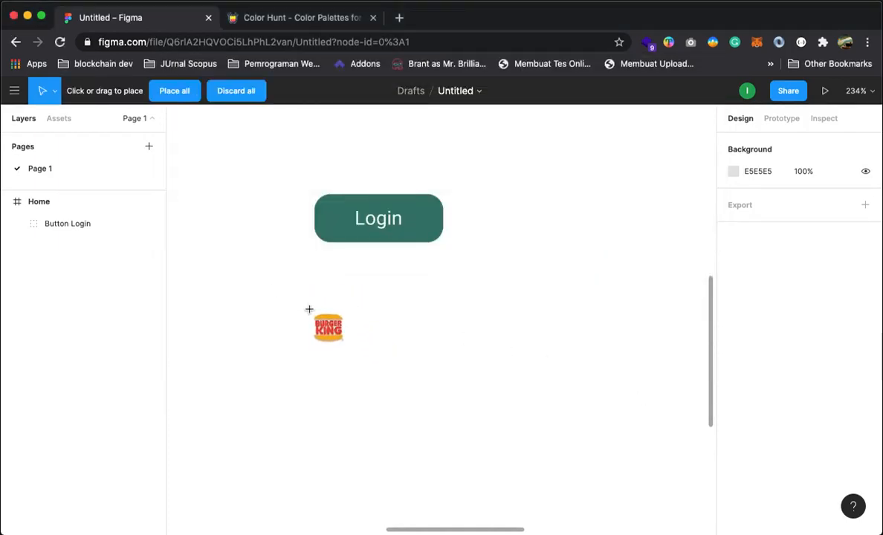
pyautogui.scroll(-3, 305, 311)
pyautogui.scroll(5, 309, 310)
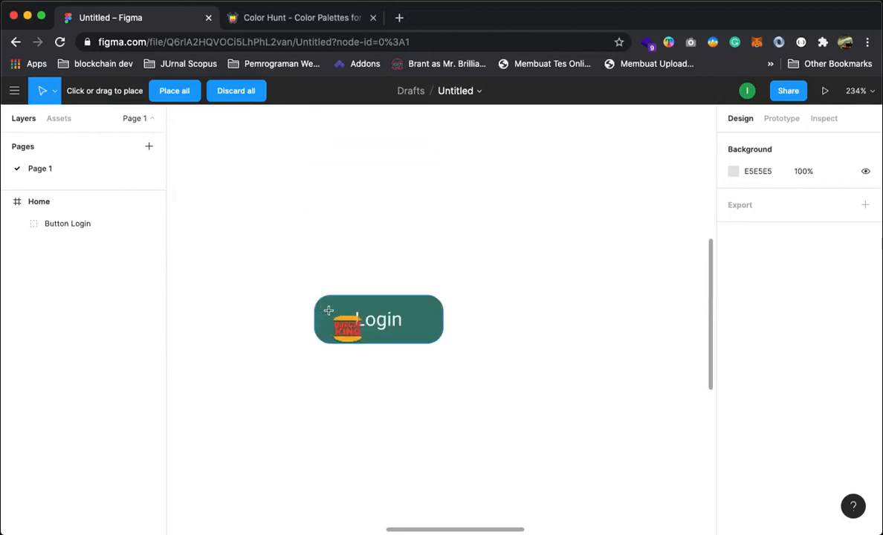
pyautogui.scroll(3, 377, 328)
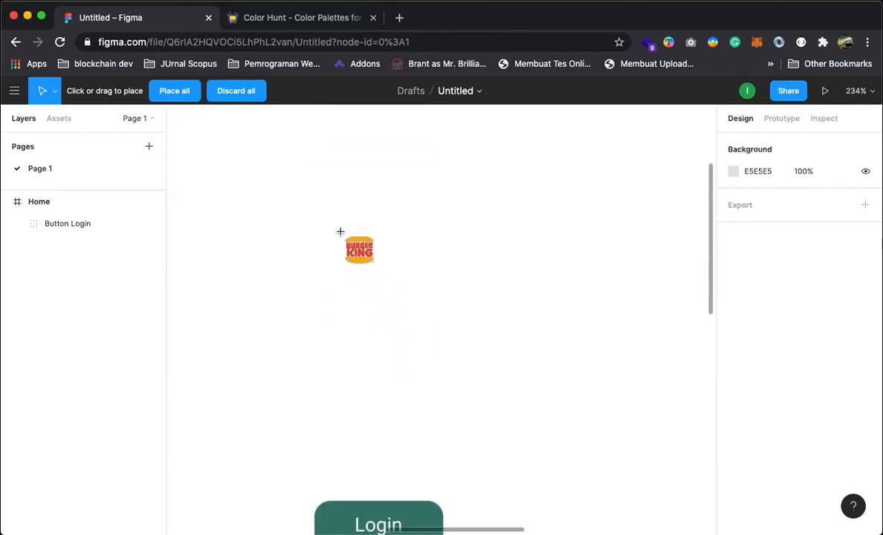
pyautogui.click(344, 237)
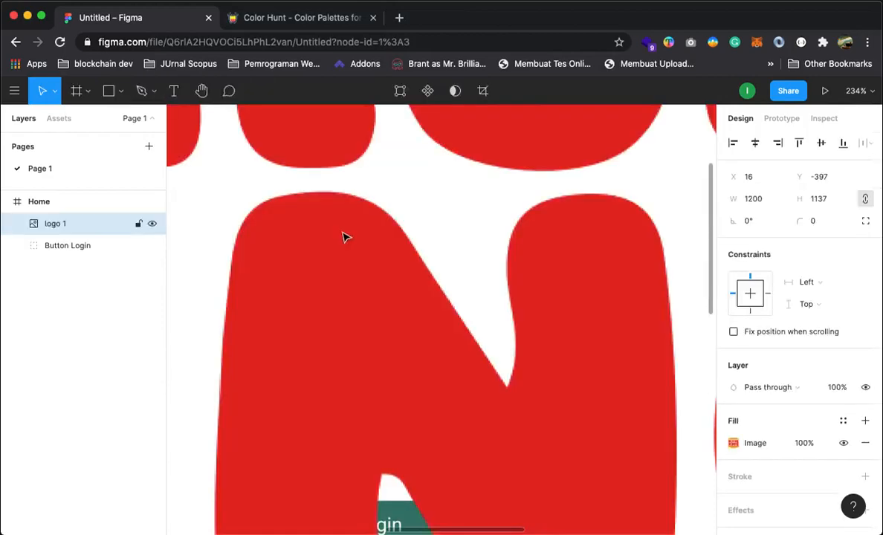
# Scale the logo image down proportionally to about 265 × 251 and position it near the Home frame's top at about X 547, Y 65.
pyautogui.keyDown('alt'); pyautogui.click(432, 279); pyautogui.keyUp('alt')
pyautogui.keyDown('alt'); pyautogui.click(433, 280); pyautogui.keyUp('alt')
pyautogui.keyDown('alt'); pyautogui.click(432, 279); pyautogui.keyUp('alt')
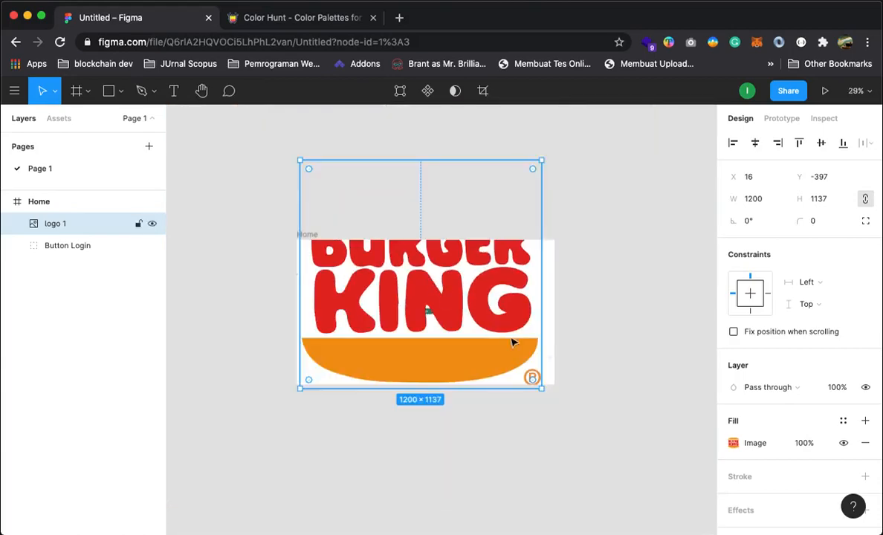
pyautogui.click(591, 348)
pyautogui.click(505, 356)
pyautogui.moveTo(505, 356)
pyautogui.mouseDown()
pyautogui.moveTo(459, 275)
pyautogui.moveTo(516, 290)
pyautogui.moveTo(505, 336)
pyautogui.moveTo(472, 265)
pyautogui.moveTo(457, 269)
pyautogui.moveTo(483, 291)
pyautogui.moveTo(505, 371)
pyautogui.moveTo(507, 344)
pyautogui.mouseUp()
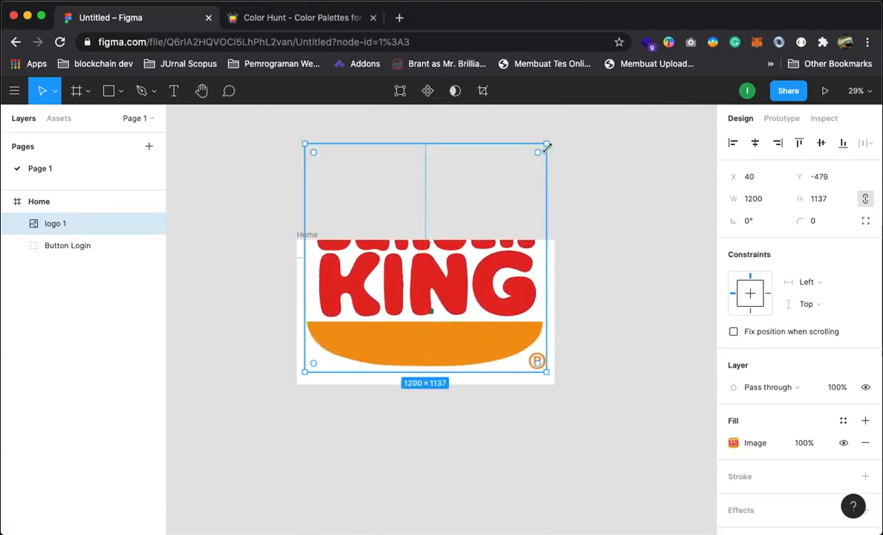
pyautogui.moveTo(547, 147); pyautogui.dragTo(440, 293)
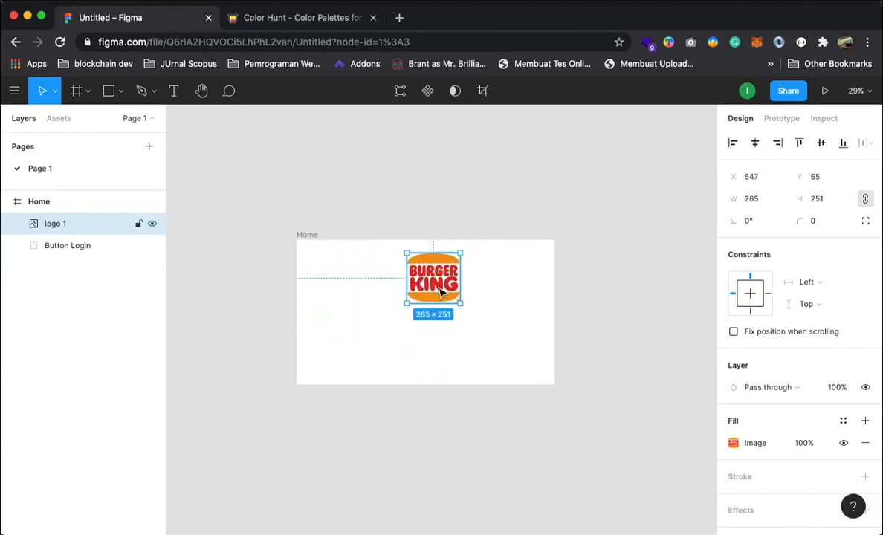
pyautogui.click(435, 290)
# Shrink the logo to roughly half its size and place it a little above the Login button.
pyautogui.click(439, 297)
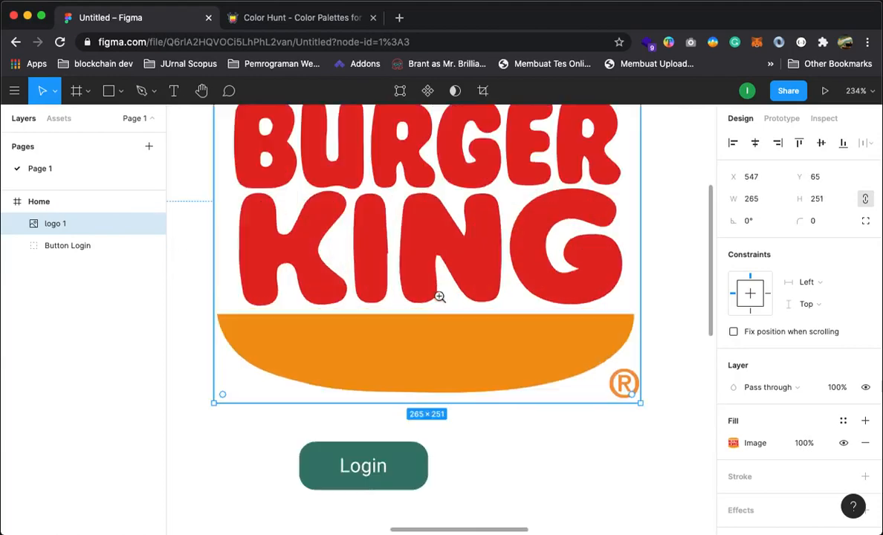
pyautogui.keyDown('alt'); pyautogui.click(439, 303); pyautogui.keyUp('alt')
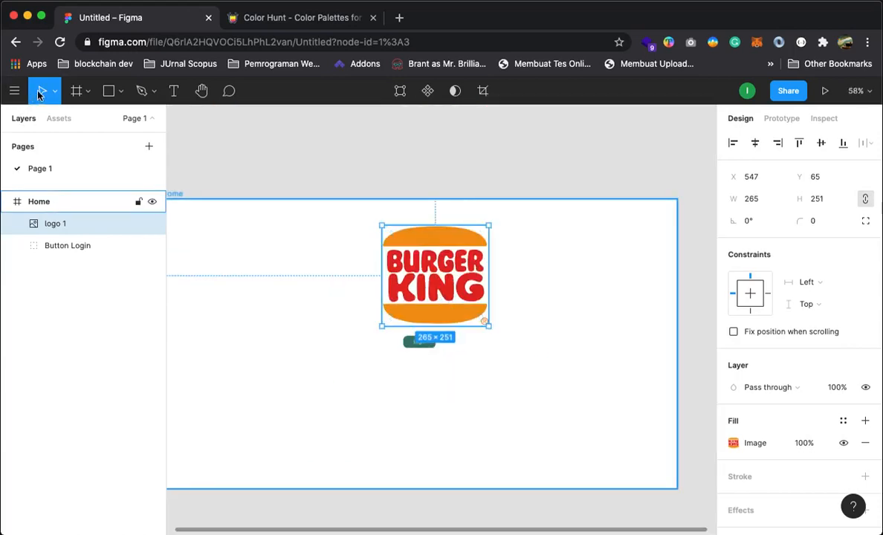
pyautogui.click(320, 223)
pyautogui.hscroll(-5, 463, 365)
pyautogui.hscroll(2, 554, 311)
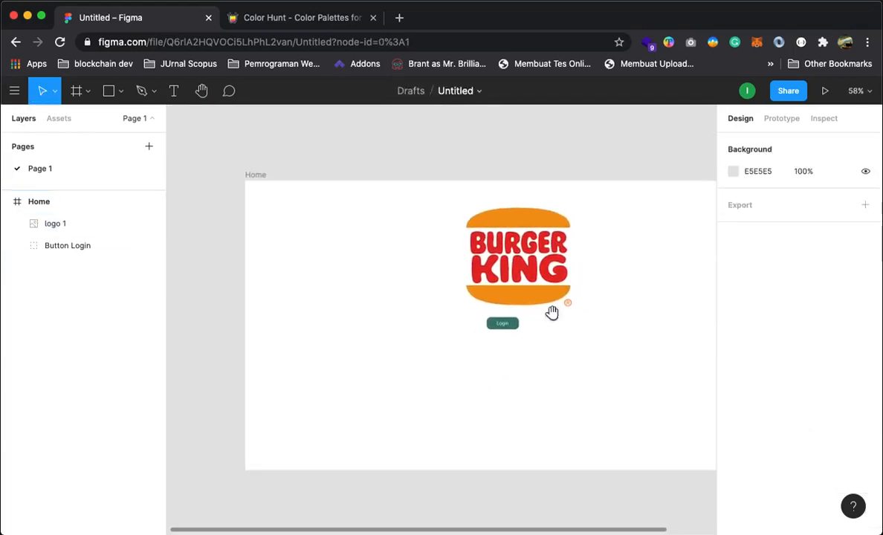
pyautogui.moveTo(505, 284); pyautogui.dragTo(505, 258)
pyautogui.moveTo(561, 201); pyautogui.dragTo(520, 268)
# Move the Button Login group further down the Home frame and centre it horizontally beneath the logo.
pyautogui.click(550, 330)
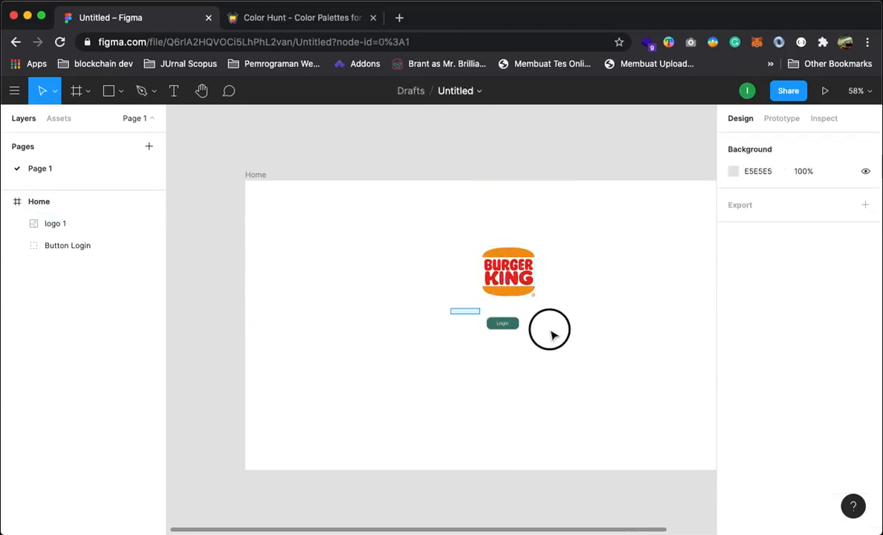
pyautogui.moveTo(502, 325); pyautogui.dragTo(508, 379)
pyautogui.click(590, 240)
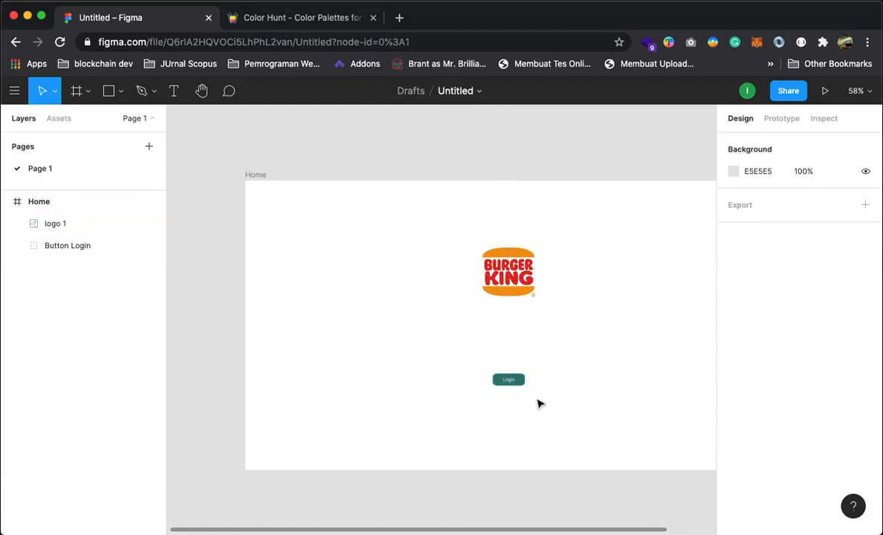
# Move the Button Login group slightly lower on the Home frame, keeping it centred beneath the logo.
pyautogui.click(515, 387)
pyautogui.click(541, 338)
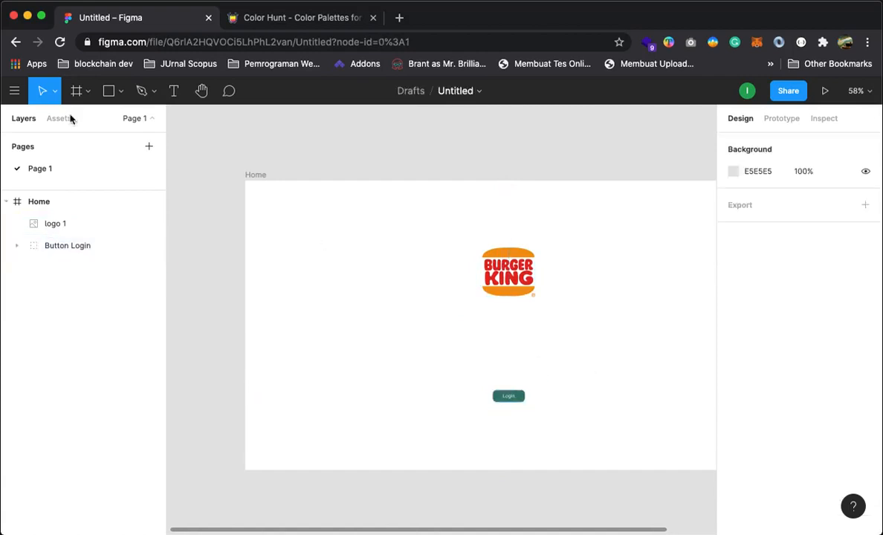
# Draw a rectangle about 488 × 498 around the logo and Login button and send it behind both of them.
pyautogui.click(107, 92)
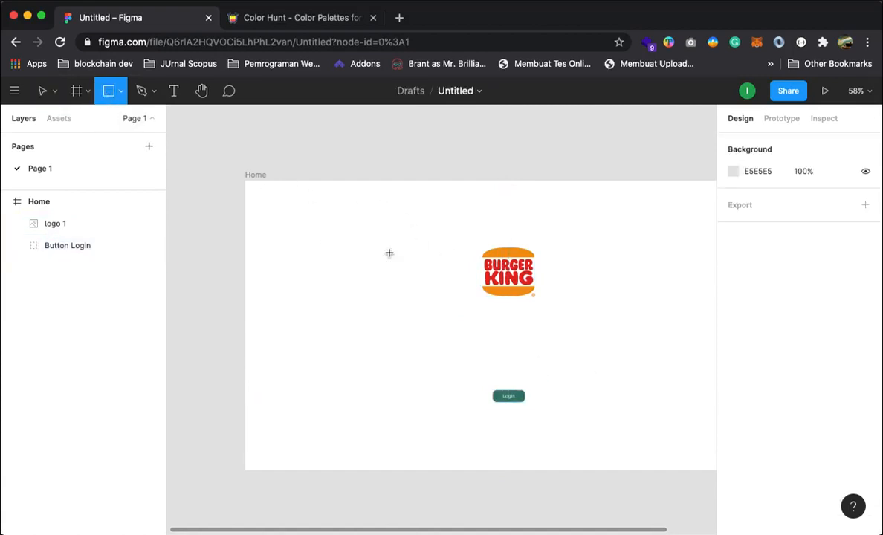
pyautogui.moveTo(397, 218); pyautogui.dragTo(594, 419)
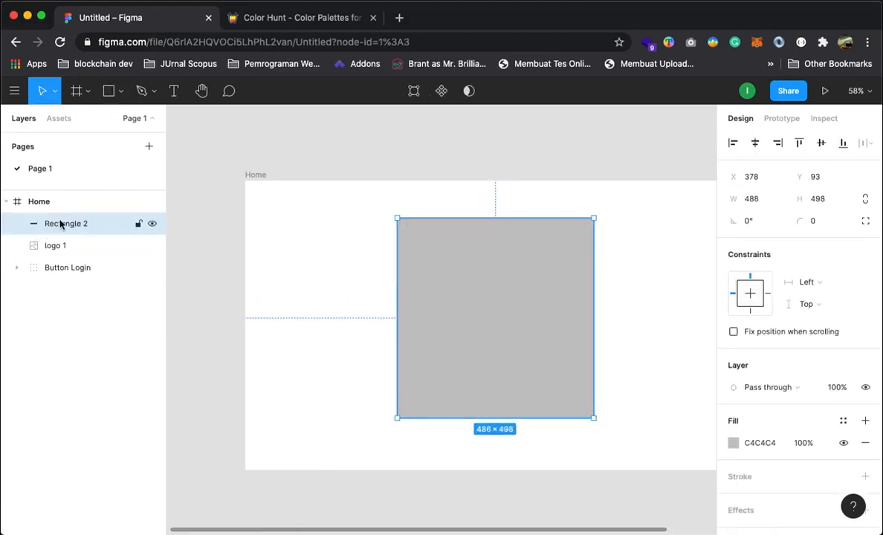
pyautogui.moveTo(74, 228); pyautogui.dragTo(77, 278)
pyautogui.click(338, 303)
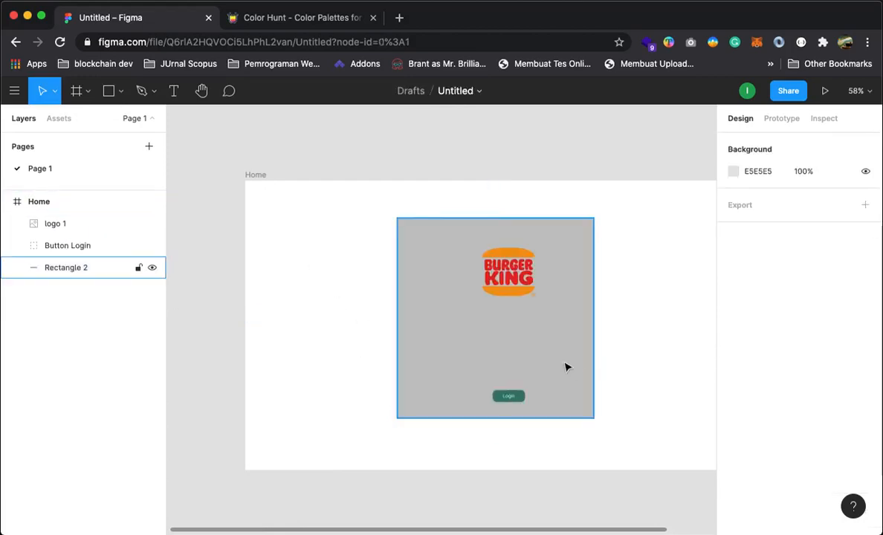
# Shift the large rectangle to about X 396, Y 95 and round its corners to 20.
pyautogui.moveTo(565, 366); pyautogui.dragTo(565, 361)
pyautogui.moveTo(413, 227)
pyautogui.mouseDown()
pyautogui.moveTo(419, 234)
pyautogui.moveTo(409, 230)
pyautogui.mouseUp()
pyautogui.click(375, 248)
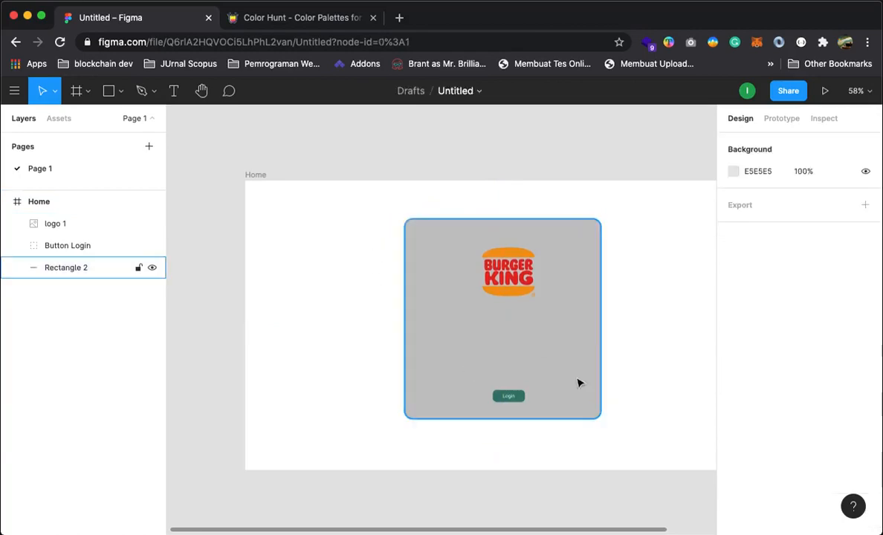
# Set the fill of the large rounded rectangle to white, FFFFFF.
pyautogui.click(582, 359)
pyautogui.click(733, 443)
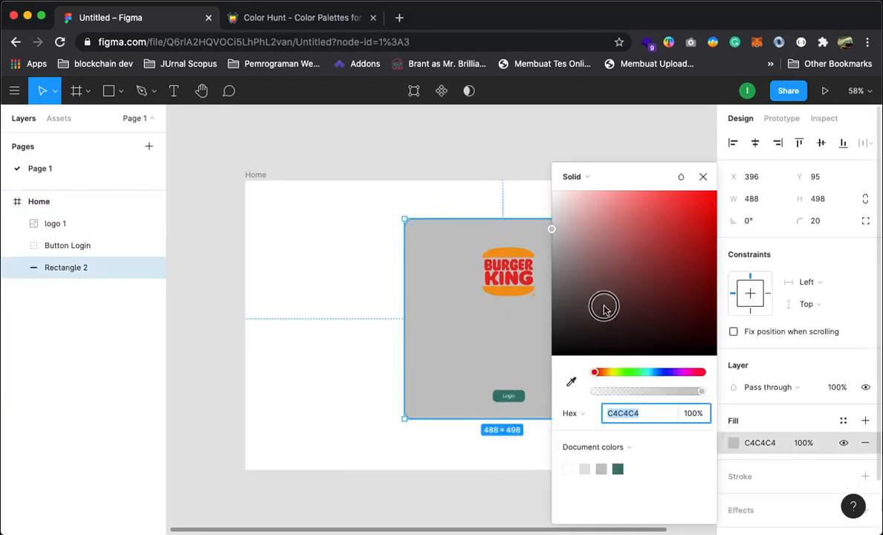
pyautogui.moveTo(605, 308); pyautogui.dragTo(532, 162)
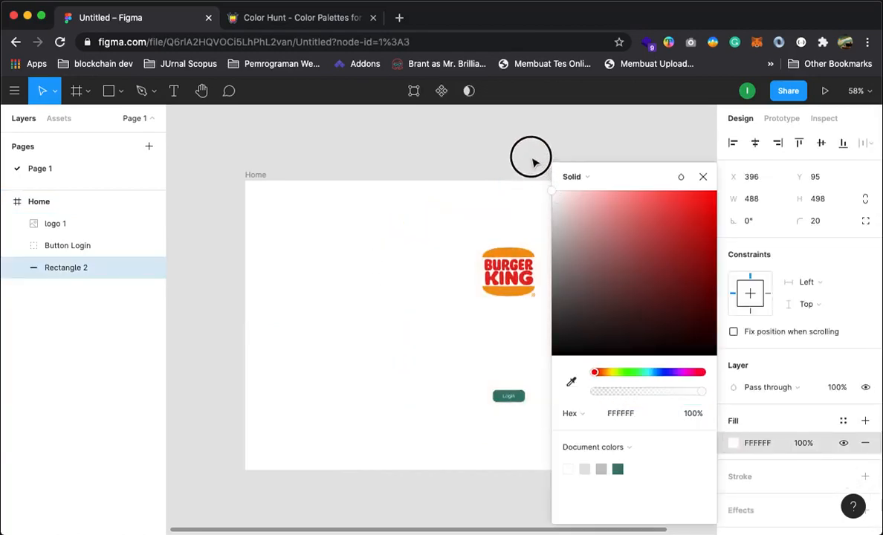
pyautogui.click(699, 178)
pyautogui.click(550, 163)
pyautogui.moveTo(570, 232); pyautogui.dragTo(540, 212)
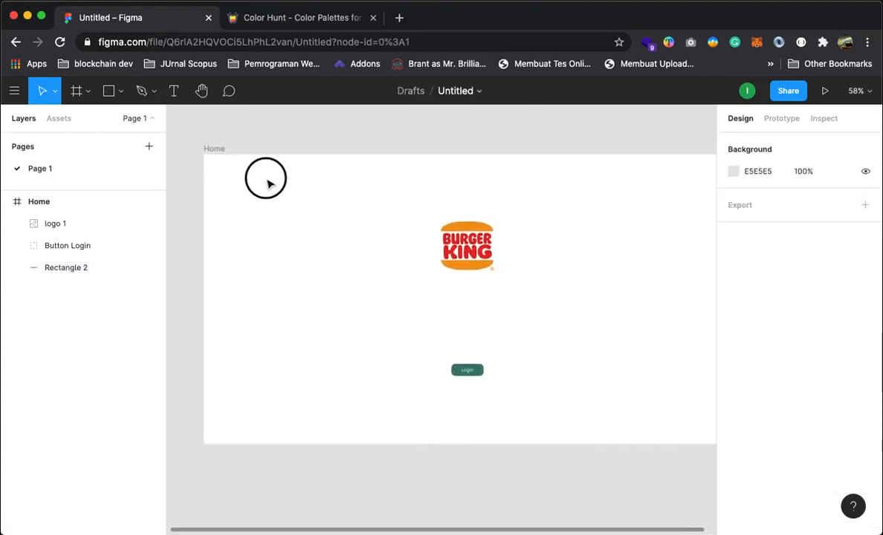
# Set the Home frame's fill to the document's light grey, E5E5E5.
pyautogui.click(42, 200)
pyautogui.click(733, 443)
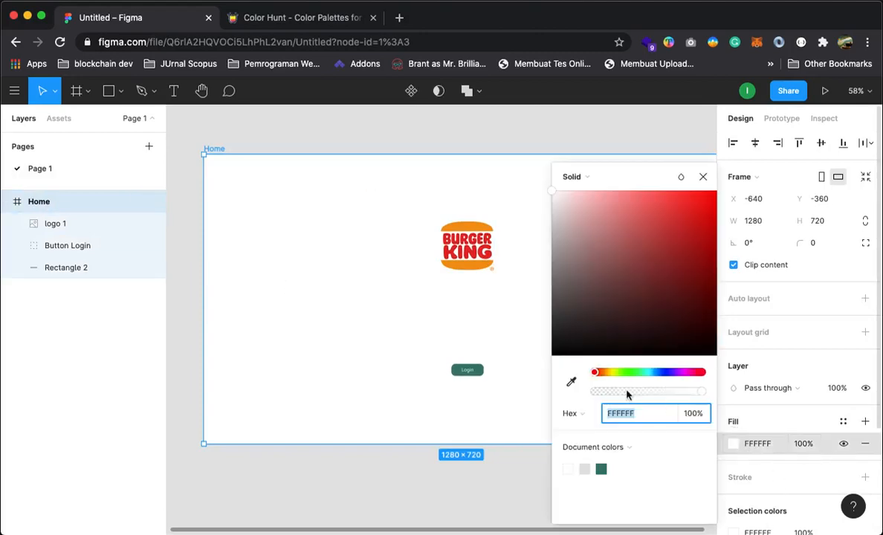
pyautogui.click(586, 469)
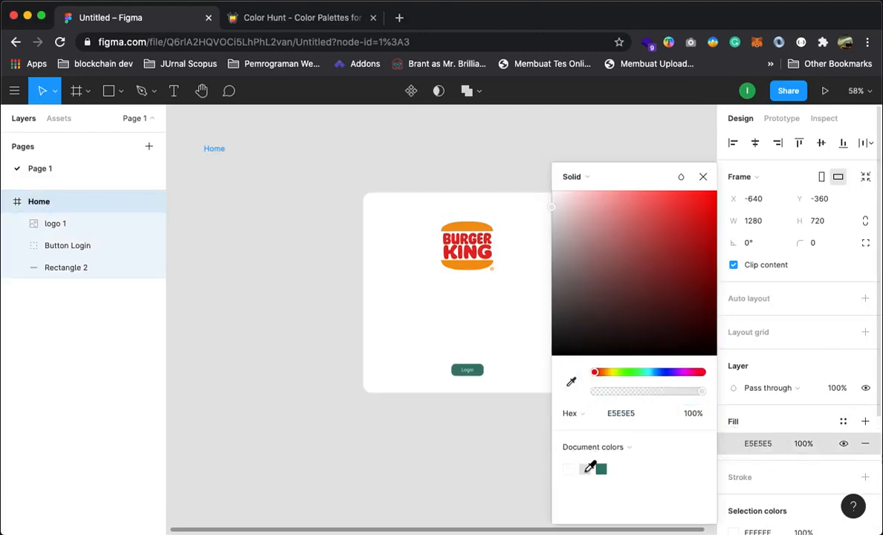
pyautogui.moveTo(551, 205)
pyautogui.mouseDown()
pyautogui.moveTo(560, 203)
pyautogui.moveTo(546, 190)
pyautogui.mouseUp()
pyautogui.click(587, 469)
pyautogui.click(702, 176)
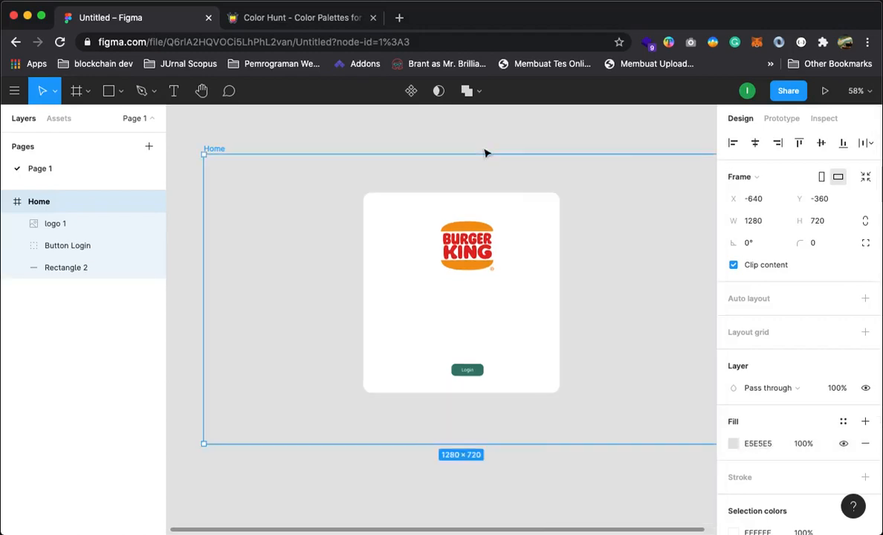
# Darken the Home frame's fill to a medium grey of about C0C0C0.
pyautogui.click(733, 444)
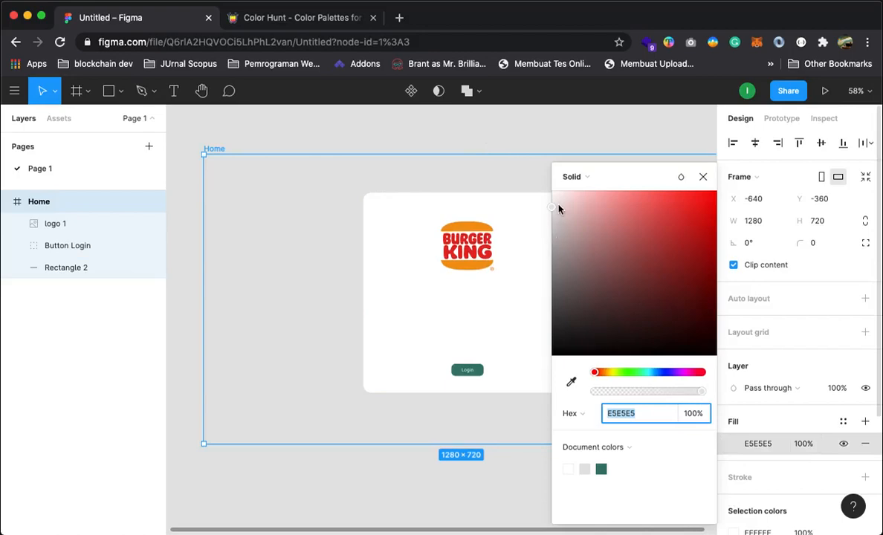
pyautogui.moveTo(559, 210); pyautogui.dragTo(549, 237)
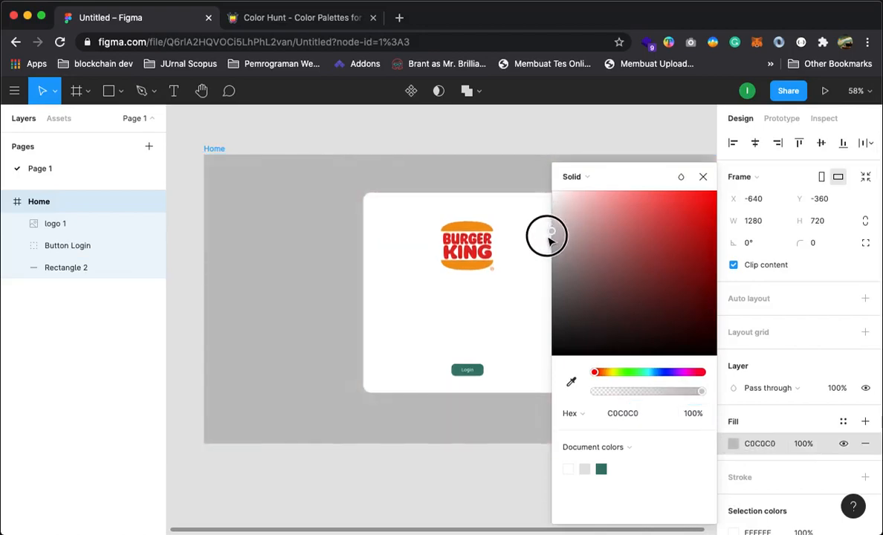
pyautogui.click(703, 176)
pyautogui.press('Escape')
# Centre the white rounded rectangle within the Home frame at X 396, Y 111.
pyautogui.press('z')
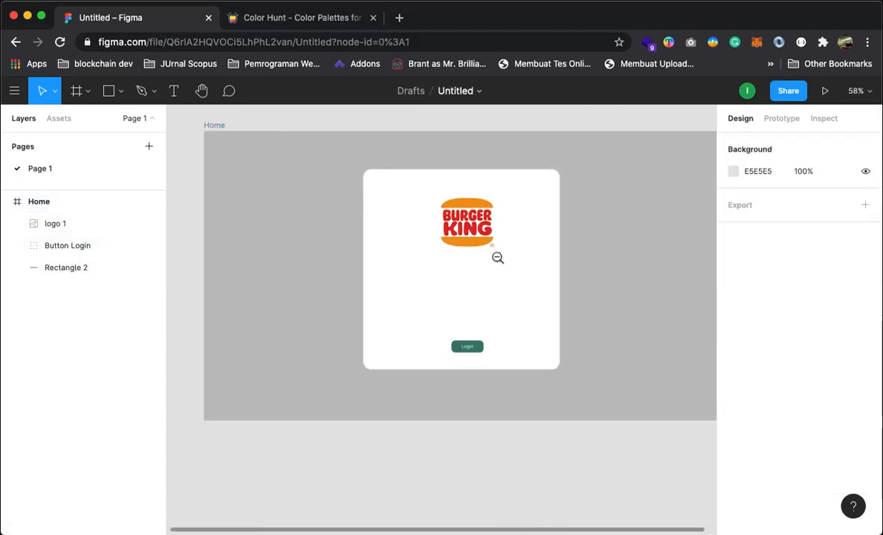
pyautogui.scroll(3, 499, 261)
pyautogui.keyDown('alt'); pyautogui.click(507, 290); pyautogui.keyUp('alt')
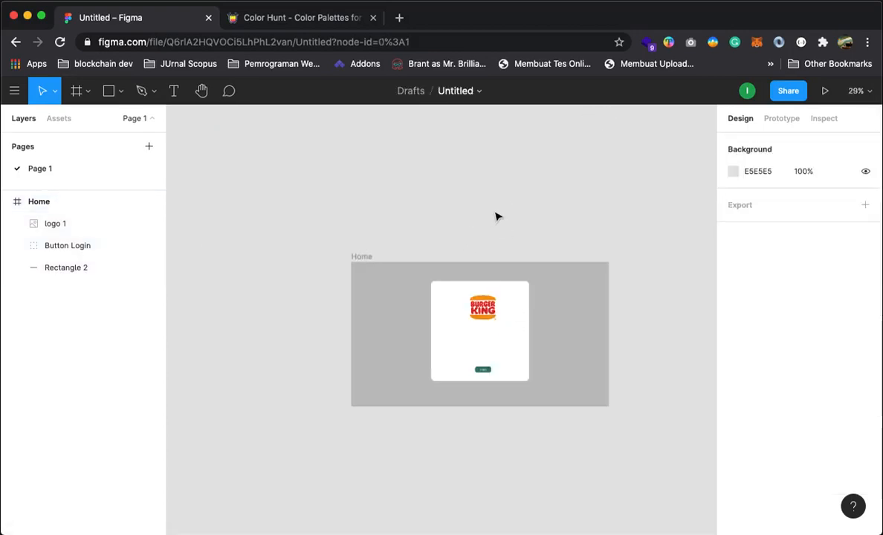
pyautogui.scroll(-2, 526, 275)
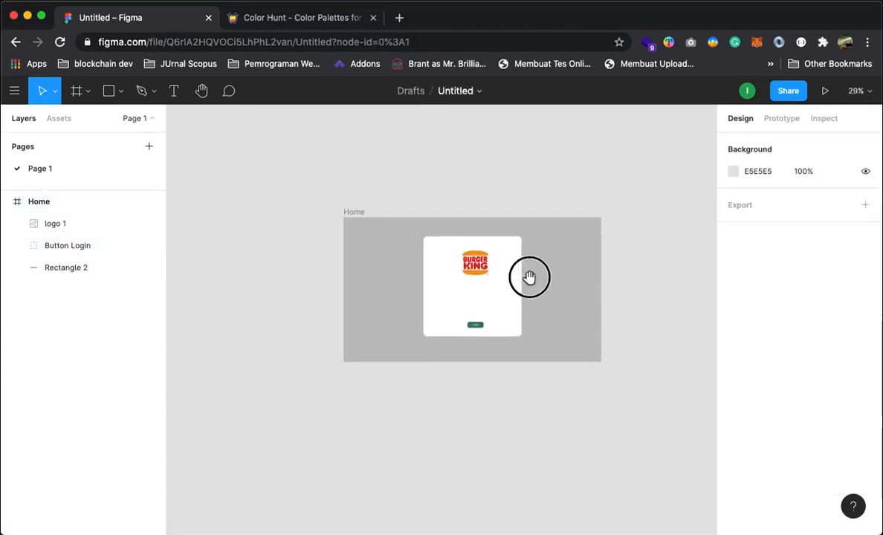
pyautogui.click(34, 202)
pyautogui.click(444, 164)
pyautogui.moveTo(412, 294); pyautogui.dragTo(428, 311)
pyautogui.click(546, 387)
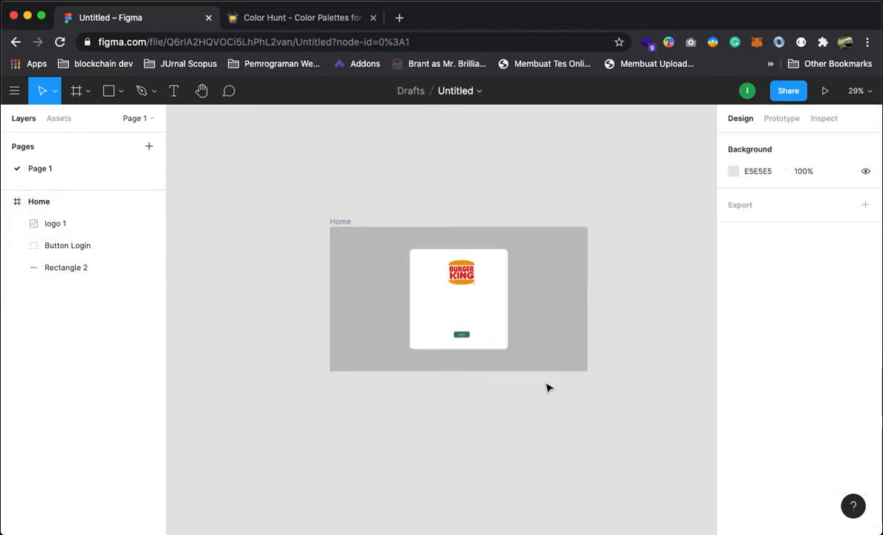
# Centre the logo and the Button Login group horizontally on the white card, moving the logo slightly up and the button slightly down.
pyautogui.press('z')
pyautogui.click(468, 297)
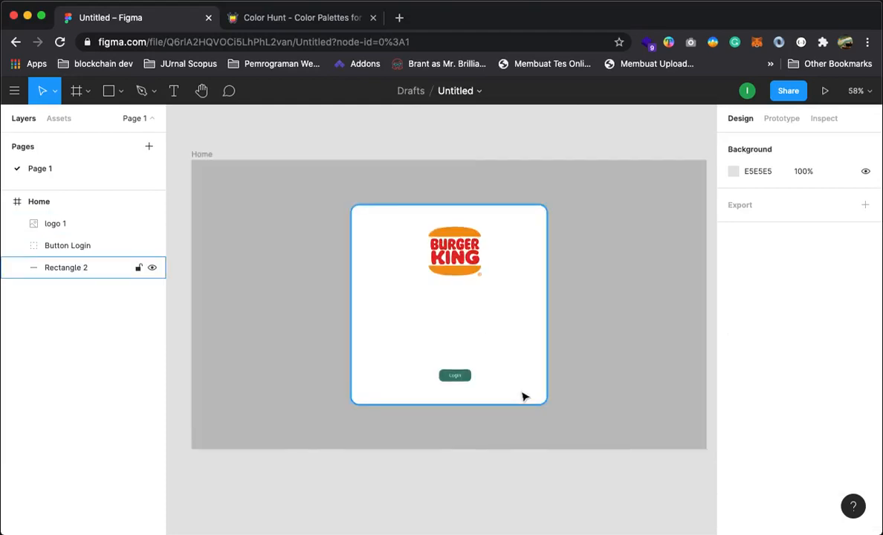
pyautogui.click(463, 276)
pyautogui.moveTo(464, 277); pyautogui.dragTo(459, 270)
pyautogui.click(463, 376)
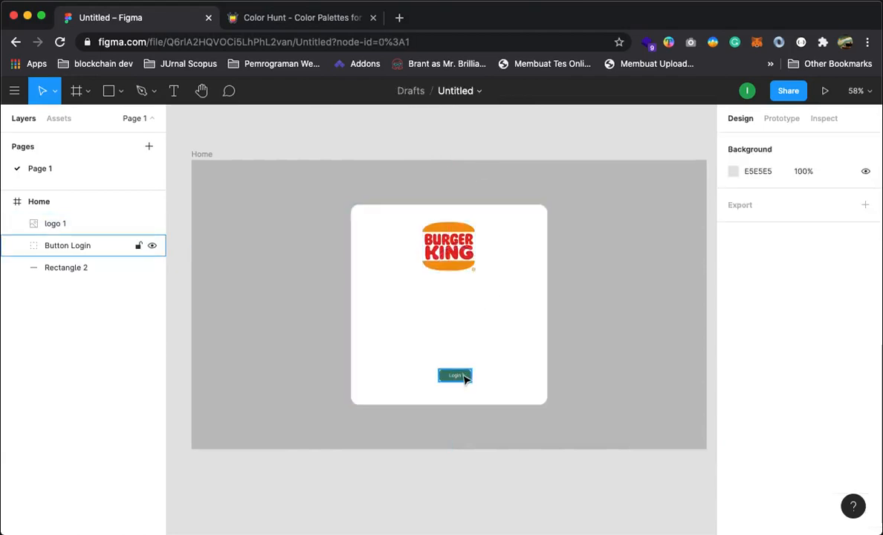
pyautogui.moveTo(463, 377); pyautogui.dragTo(458, 380)
pyautogui.click(532, 139)
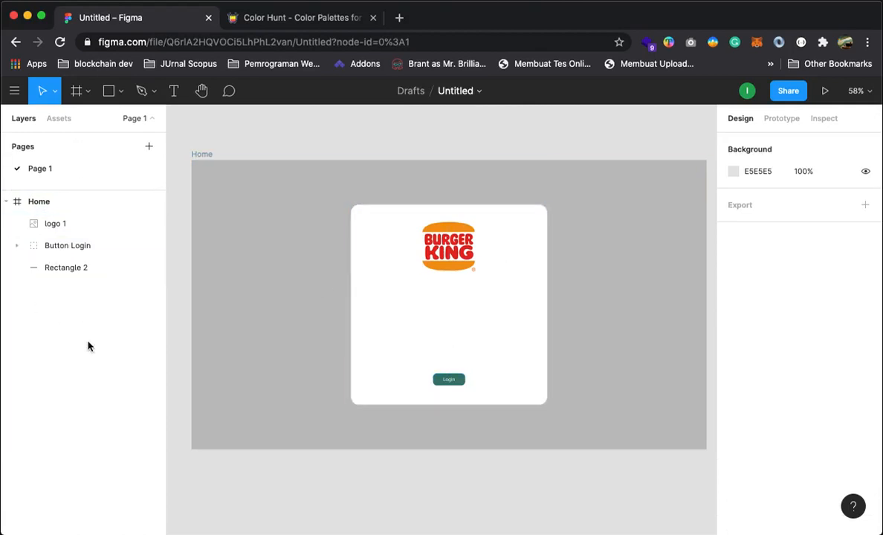
# Draw a wide rectangle about 368 × 48 on the white card between the logo and the Login button.
pyautogui.click(119, 93)
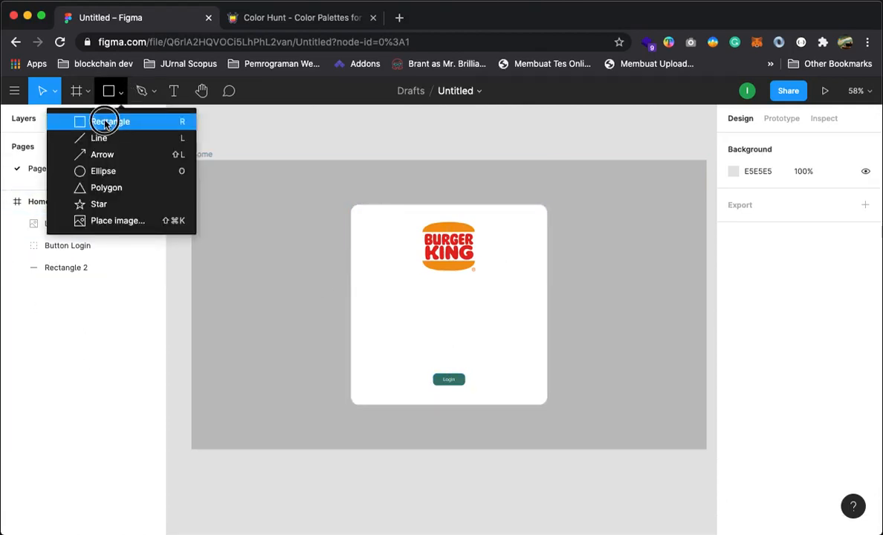
pyautogui.click(96, 121)
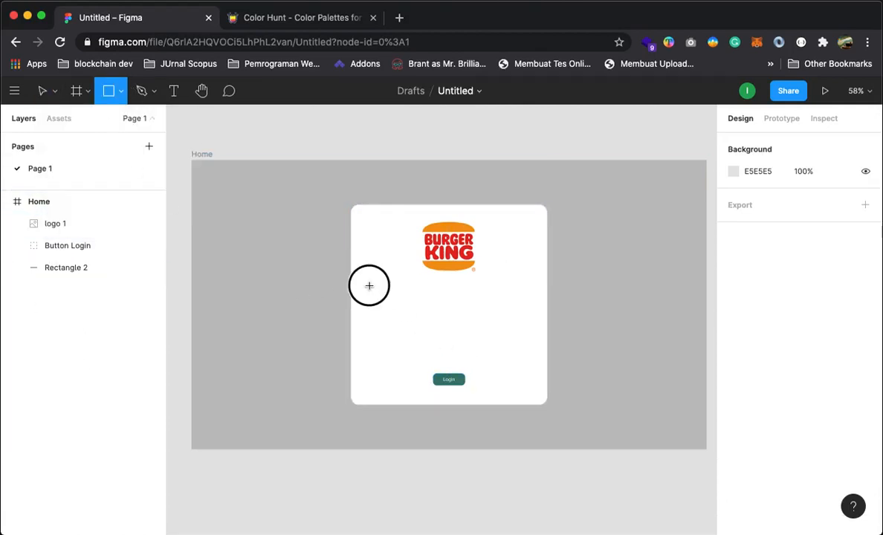
pyautogui.moveTo(369, 286)
pyautogui.mouseDown()
pyautogui.moveTo(394, 300)
pyautogui.moveTo(517, 303)
pyautogui.moveTo(491, 302)
pyautogui.mouseUp()
pyautogui.press('Escape')
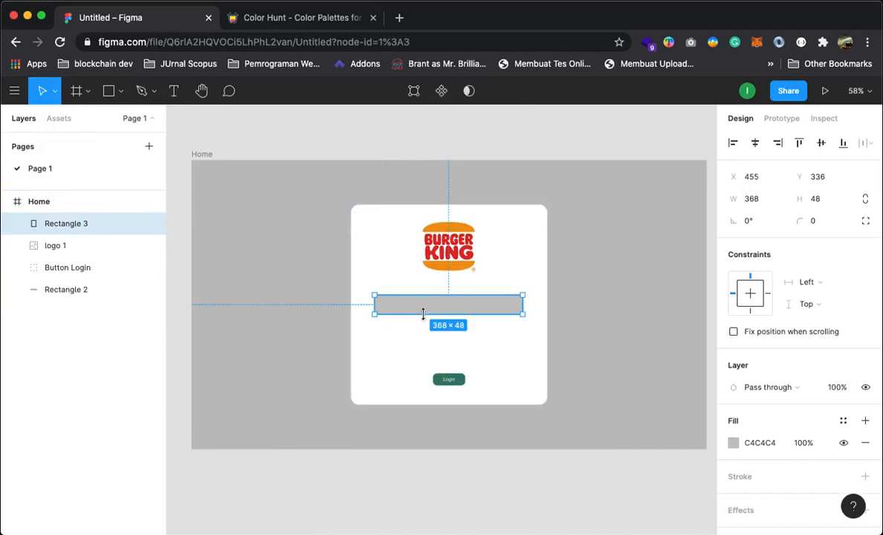
# Round the corners of the 368 × 48 bar to 10 and centre it on the card at X 456, Y 336.
pyautogui.doubleClick(419, 311)
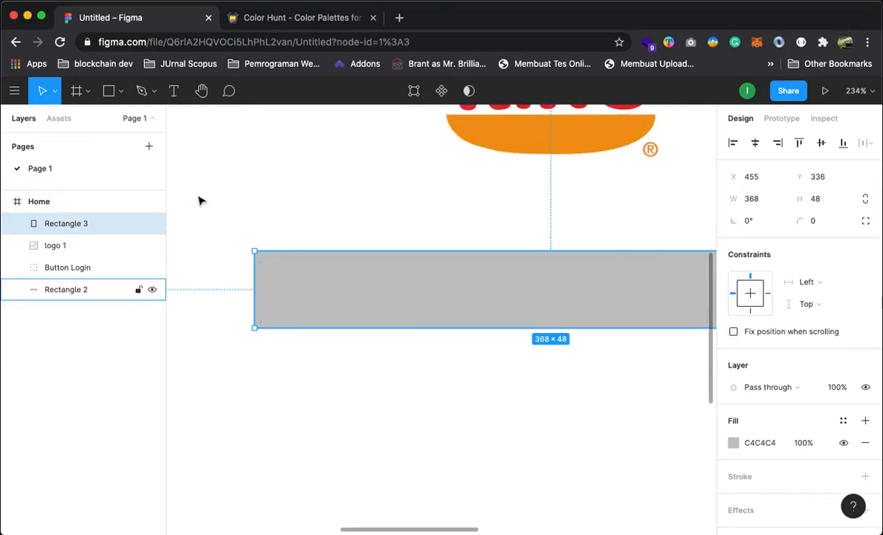
pyautogui.moveTo(266, 263); pyautogui.dragTo(272, 270)
pyautogui.click(291, 210)
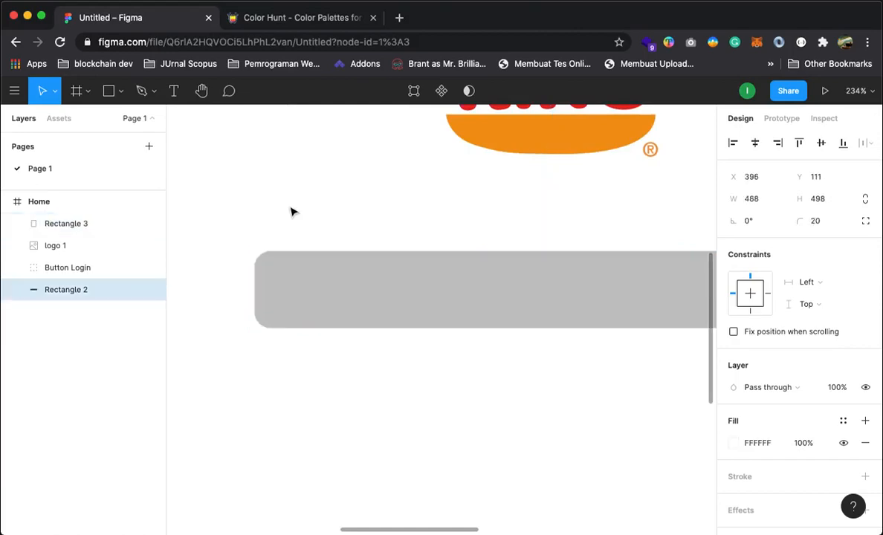
pyautogui.keyDown('alt'); pyautogui.click(405, 303); pyautogui.keyUp('alt')
pyautogui.keyDown('alt'); pyautogui.click(468, 315); pyautogui.keyUp('alt')
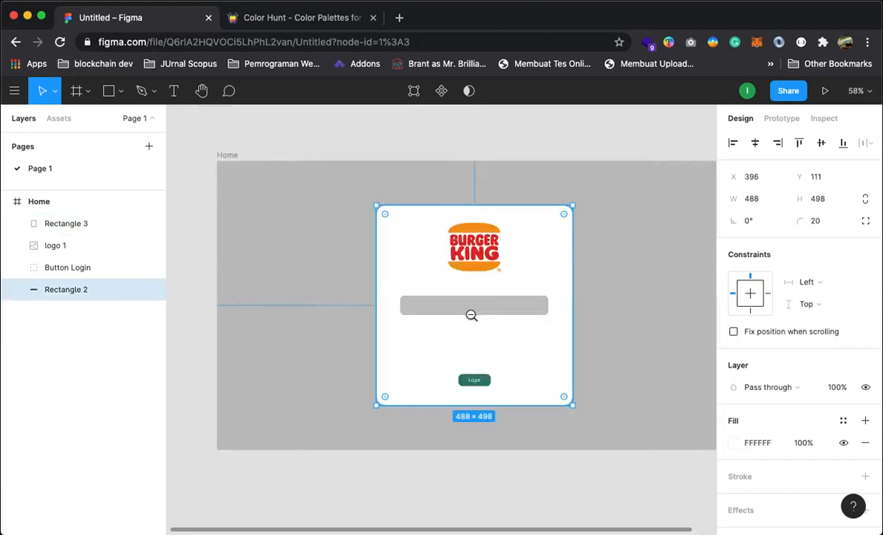
pyautogui.click(638, 325)
pyautogui.click(476, 306)
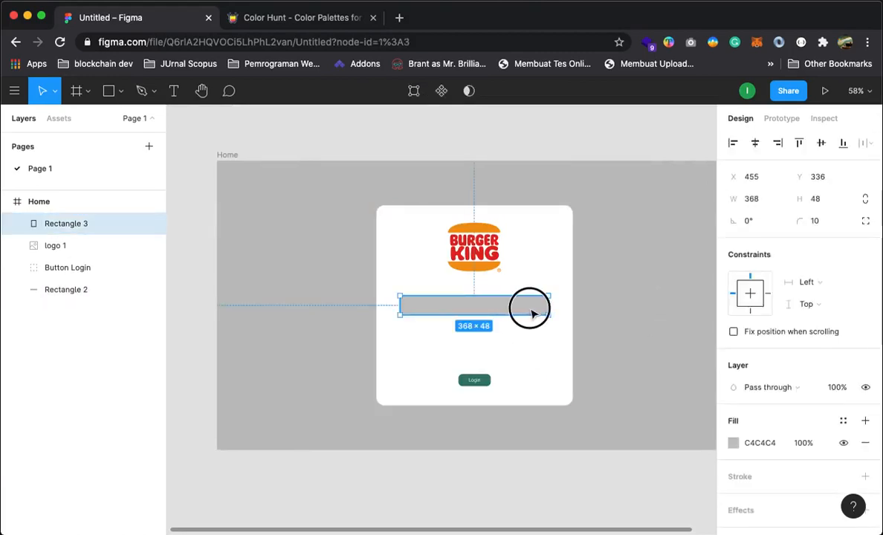
pyautogui.moveTo(532, 314); pyautogui.dragTo(532, 313)
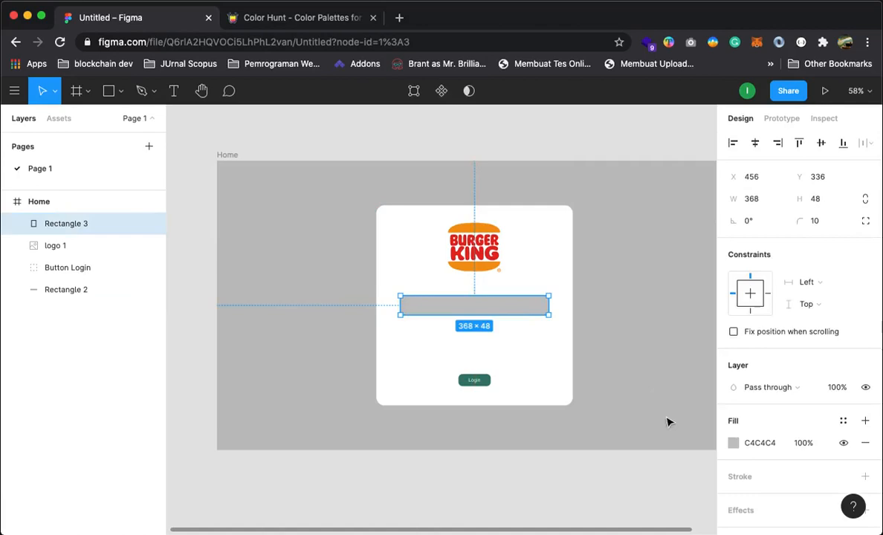
# Set the rounded bar's fill to the light grey EBE7E7.
pyautogui.click(733, 444)
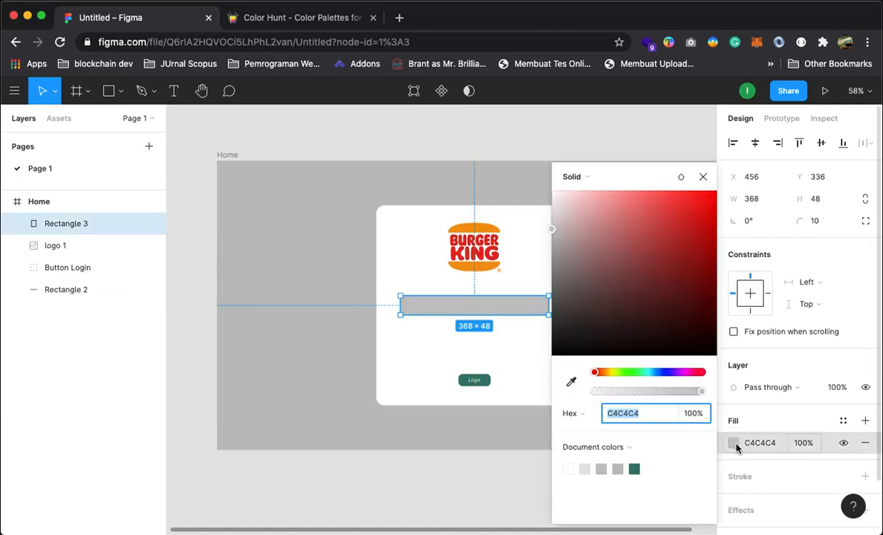
pyautogui.click(587, 469)
pyautogui.click(554, 202)
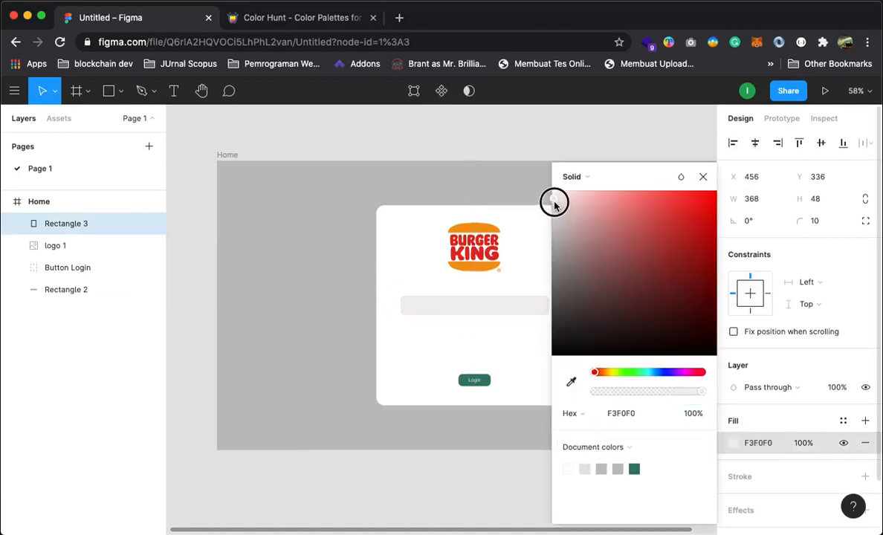
pyautogui.moveTo(553, 202); pyautogui.dragTo(554, 210)
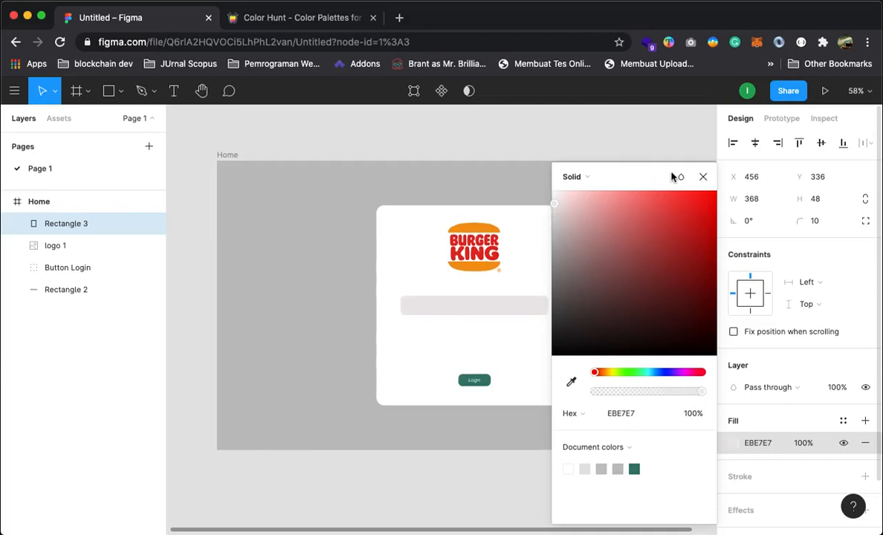
pyautogui.click(703, 176)
pyautogui.click(546, 142)
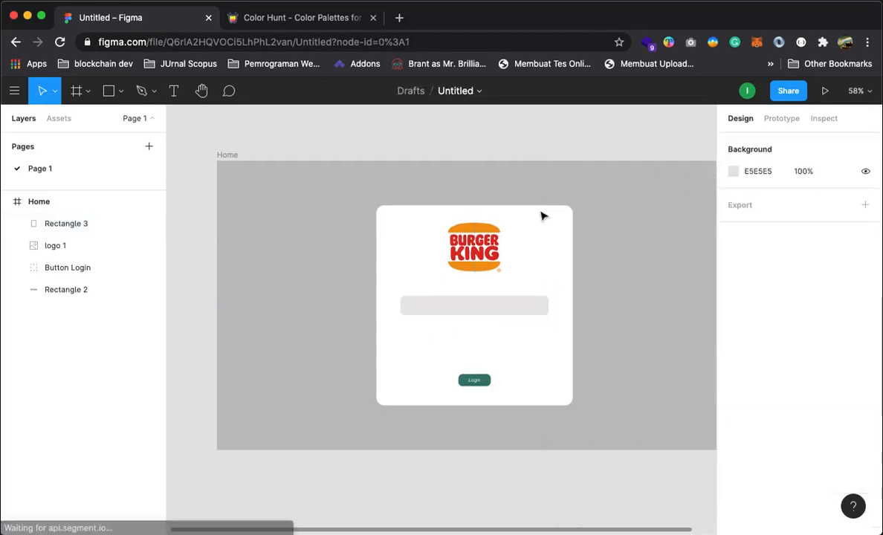
# Add the text Username inside the grey bar, near its left end and vertically centred.
pyautogui.click(457, 309)
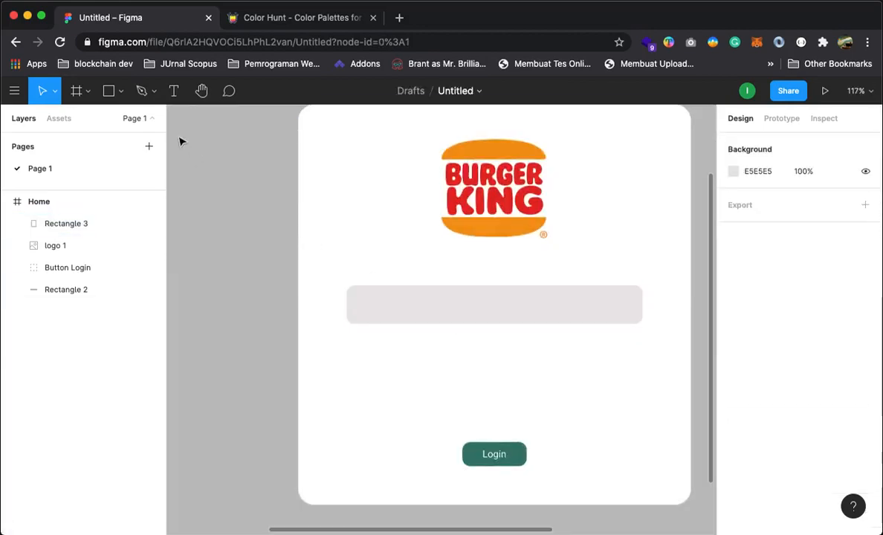
pyautogui.click(172, 92)
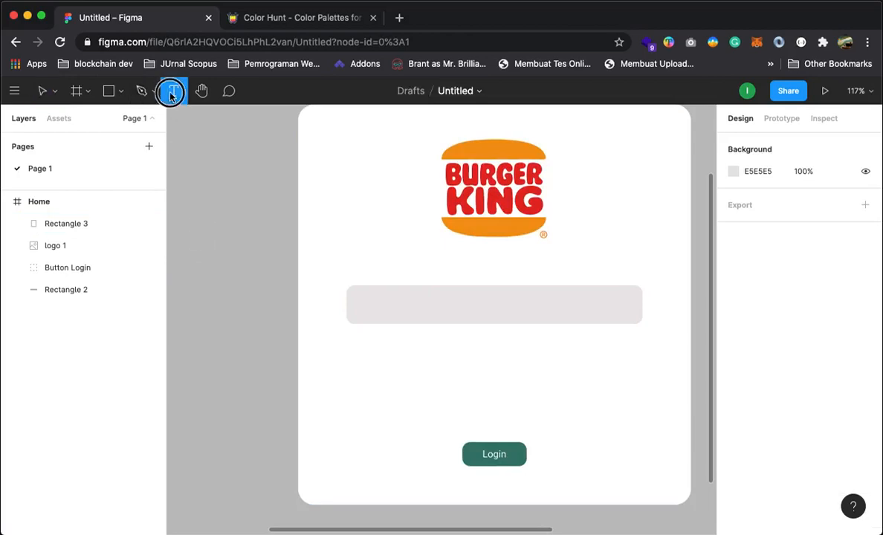
pyautogui.click(375, 310)
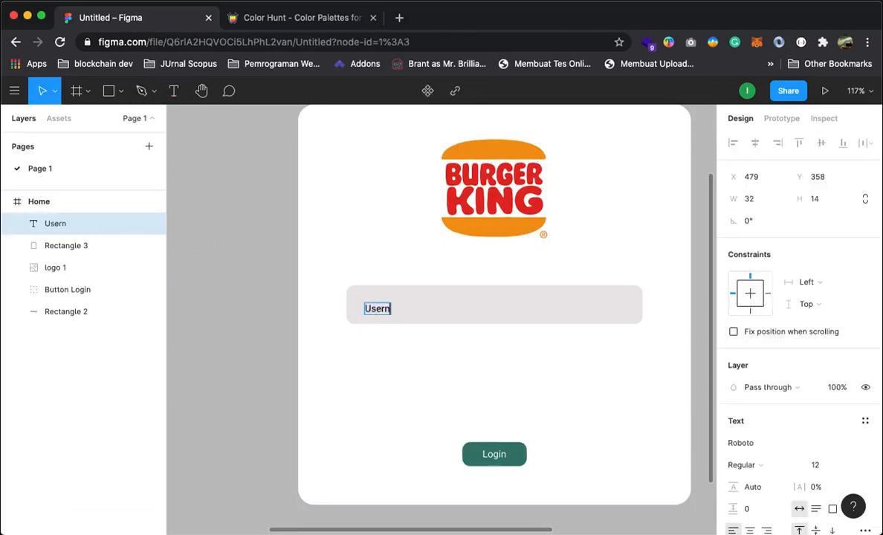
pyautogui.press('Escape')
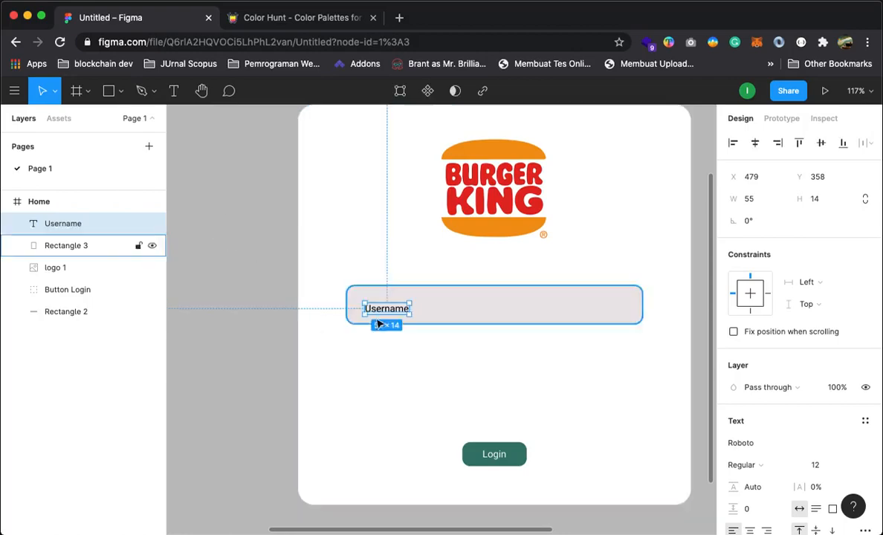
pyautogui.moveTo(384, 311); pyautogui.dragTo(378, 308)
pyautogui.click(276, 298)
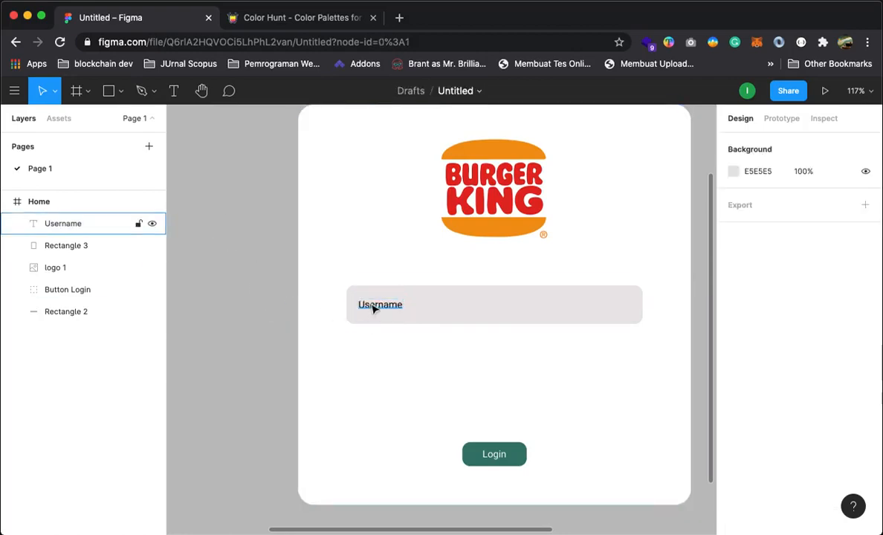
# Set the Username text's fill to the medium grey 757575.
pyautogui.click(375, 305)
pyautogui.scroll(-5, 774, 479)
pyautogui.click(733, 457)
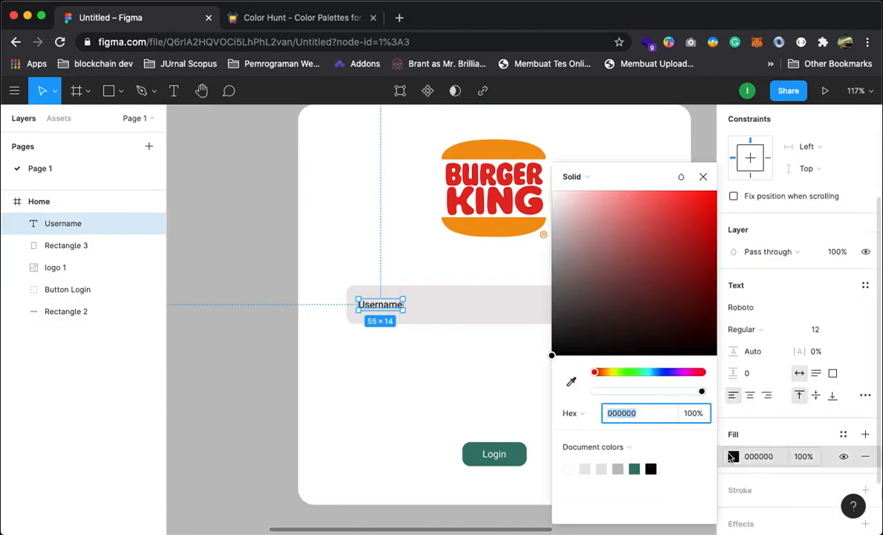
pyautogui.click(572, 381)
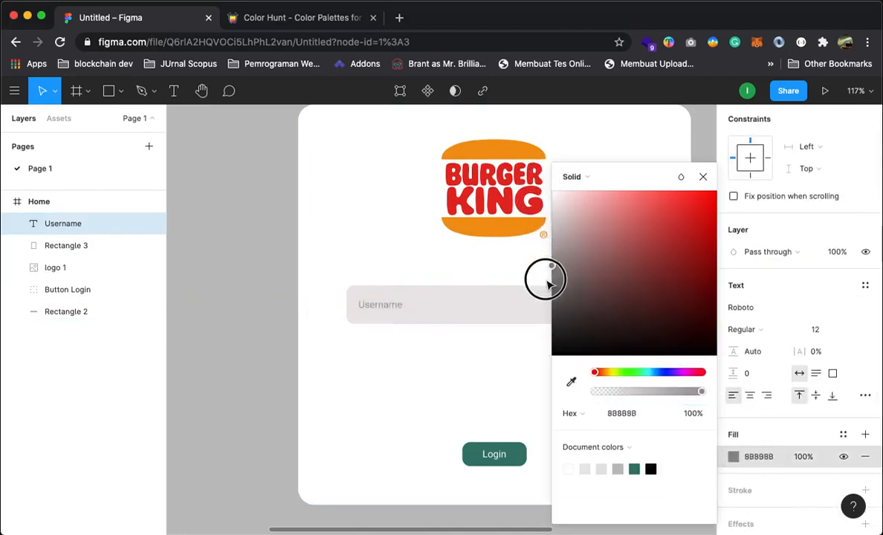
pyautogui.click(546, 287)
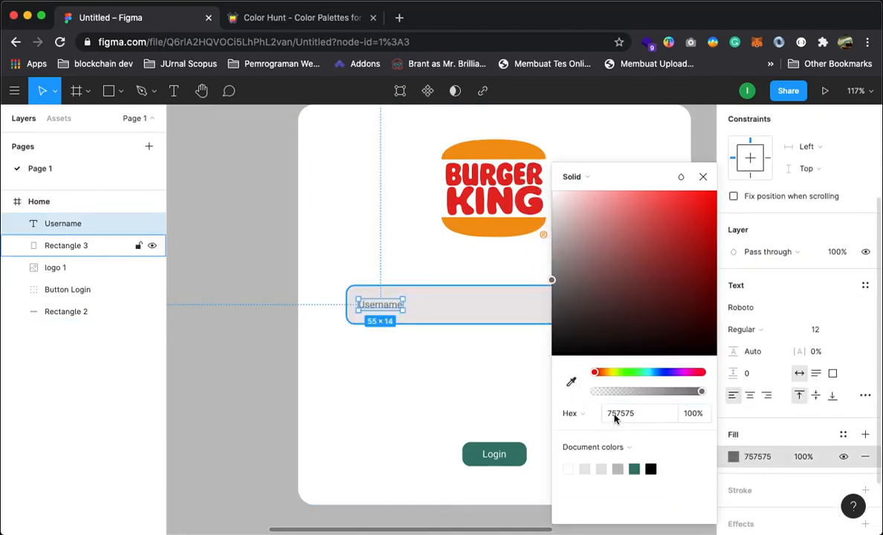
pyautogui.click(702, 177)
pyautogui.click(248, 269)
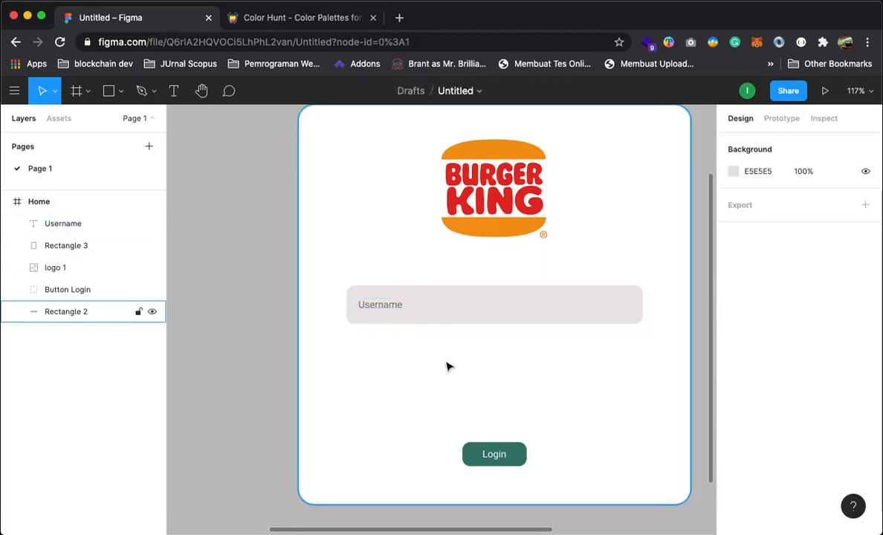
# Duplicate the Username text together with its grey bar and place the copy directly below, with the bar at Y 403.
pyautogui.press('z')
pyautogui.keyDown('alt'); pyautogui.click(447, 335); pyautogui.keyUp('alt')
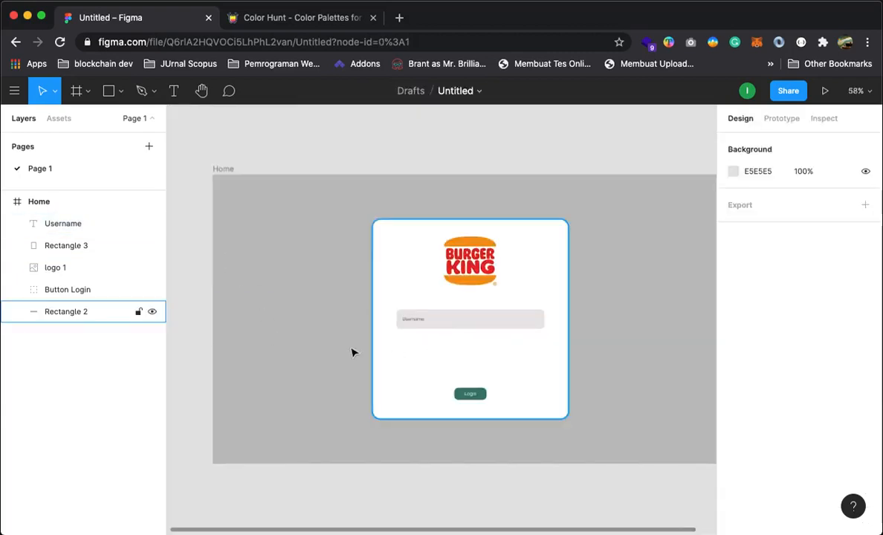
pyautogui.moveTo(180, 299); pyautogui.dragTo(449, 337)
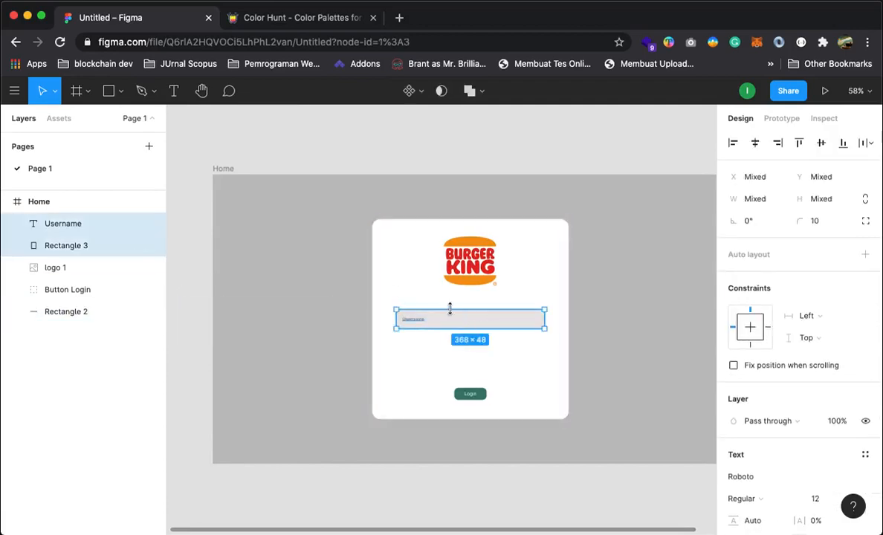
pyautogui.rightClick(452, 315)
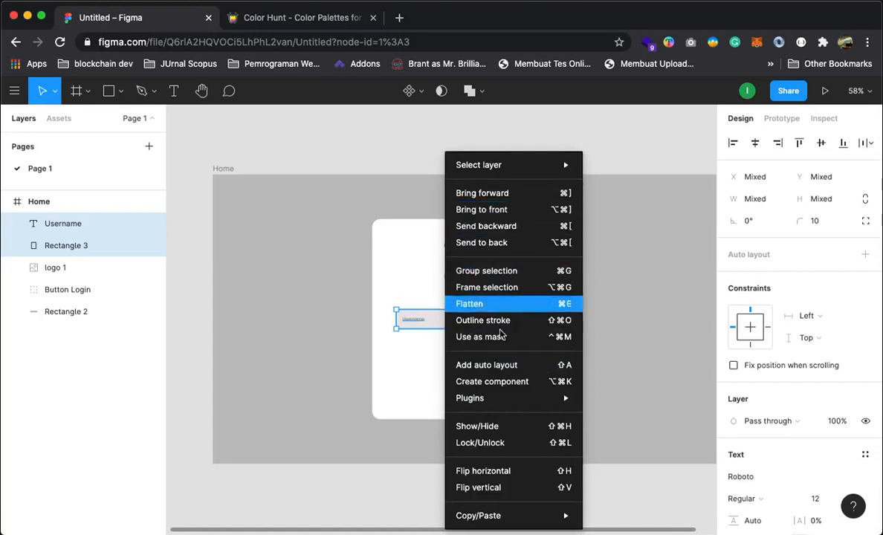
pyautogui.moveTo(502, 516)
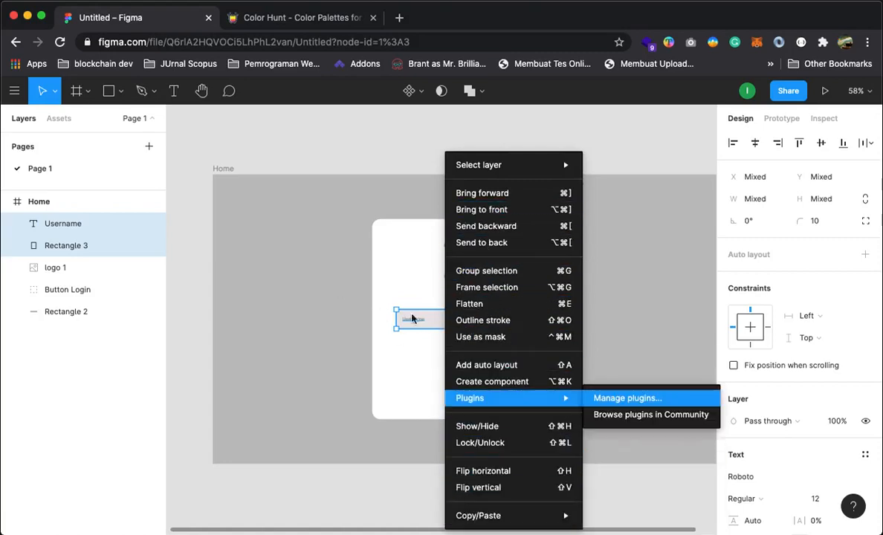
pyautogui.click(207, 228)
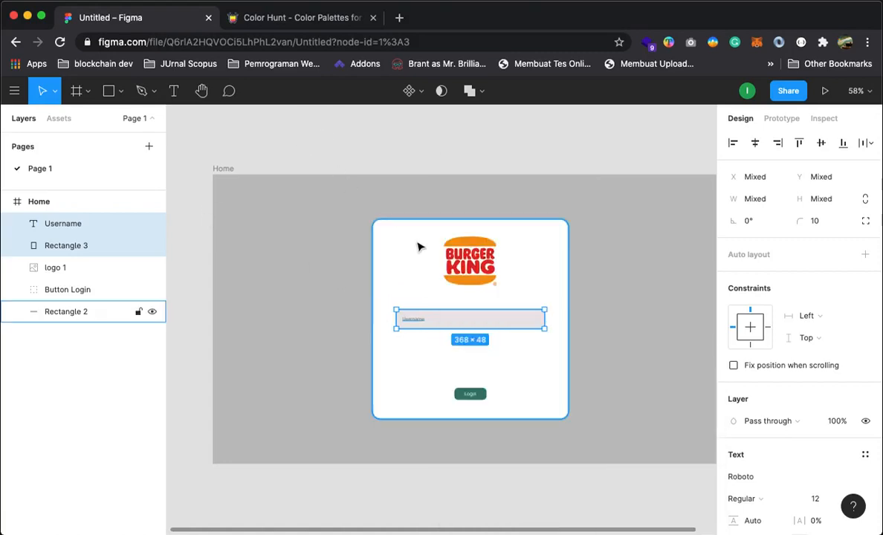
pyautogui.press('super+d')
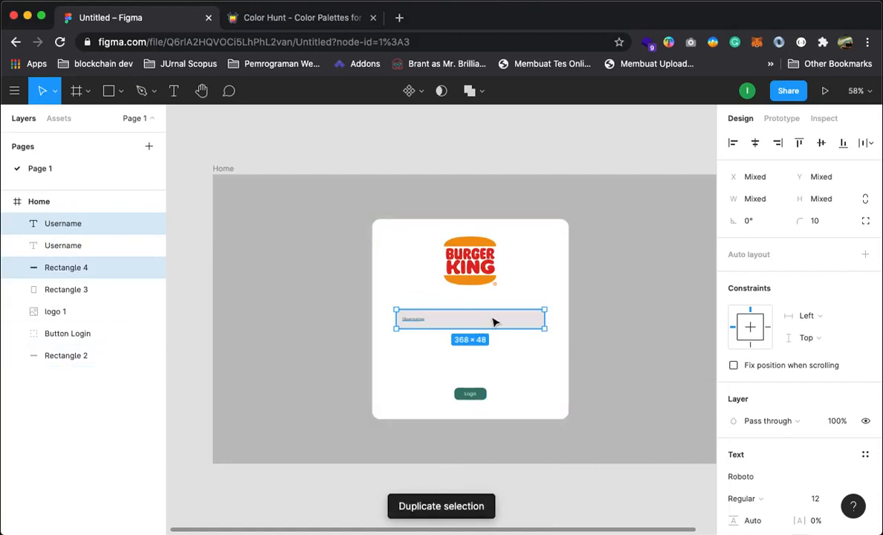
pyautogui.moveTo(494, 322); pyautogui.dragTo(494, 349)
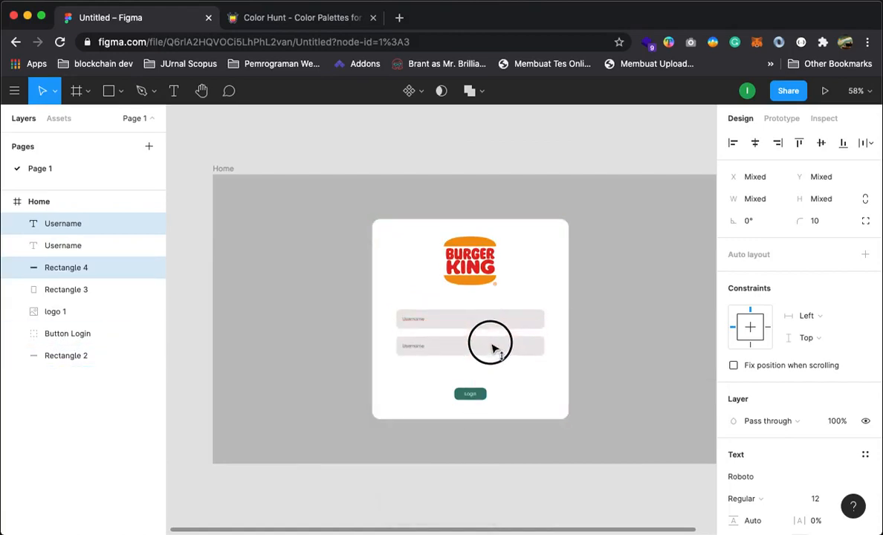
pyautogui.click(206, 293)
# Replace the text in the lower field with a row of twelve asterisks as the password placeholder.
pyautogui.click(431, 346)
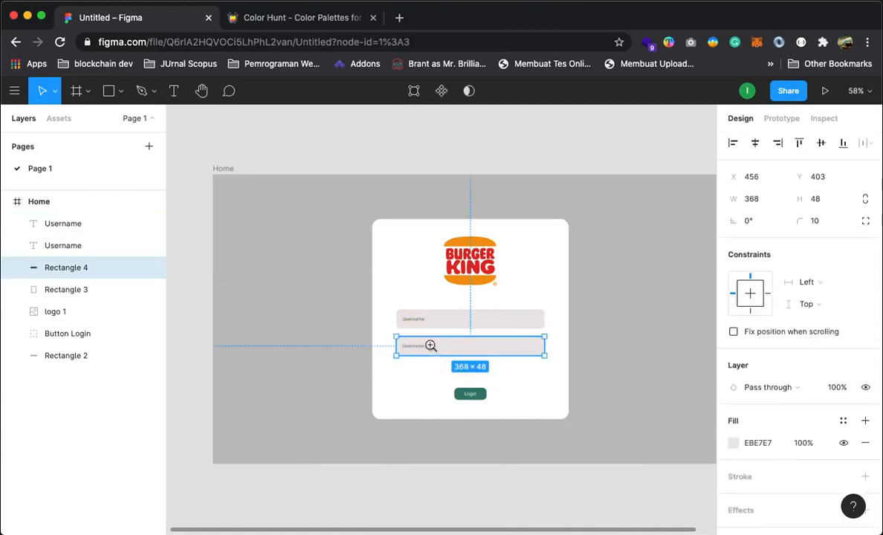
pyautogui.click(430, 346)
pyautogui.doubleClick(397, 349)
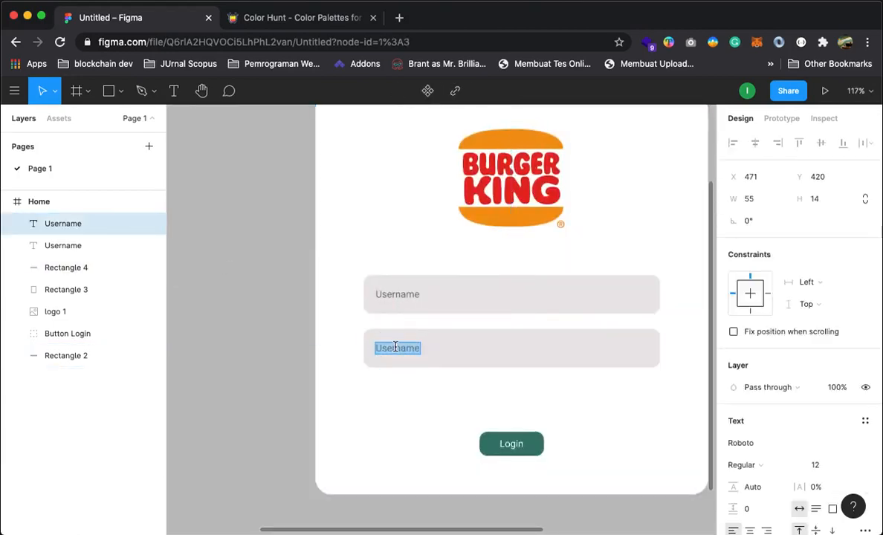
pyautogui.write('**')
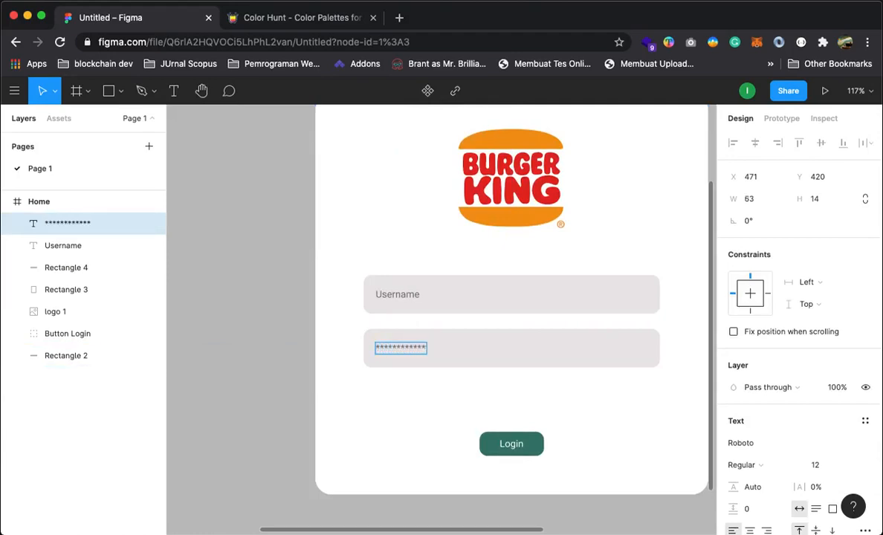
pyautogui.press('Escape')
# Move the Login button up to Y 494 and widen its green rectangle to 168.
pyautogui.click(522, 441)
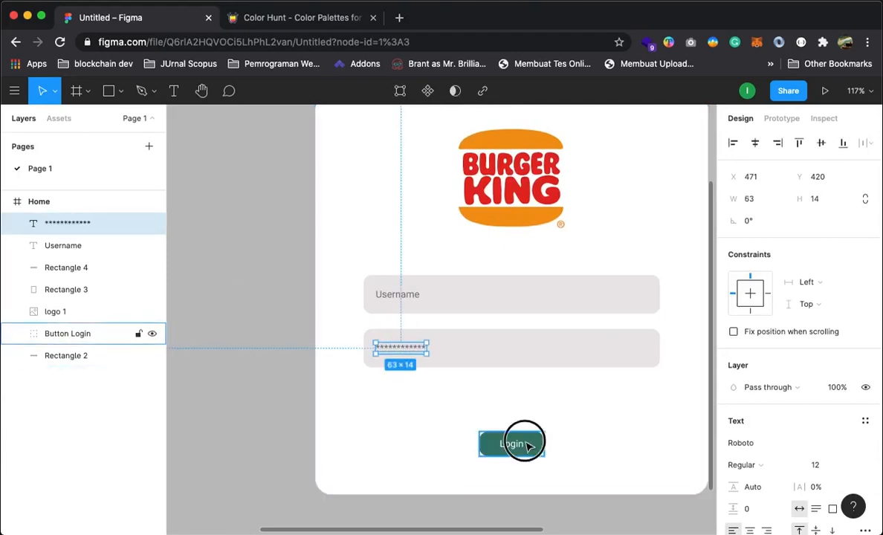
pyautogui.moveTo(531, 451); pyautogui.dragTo(530, 420)
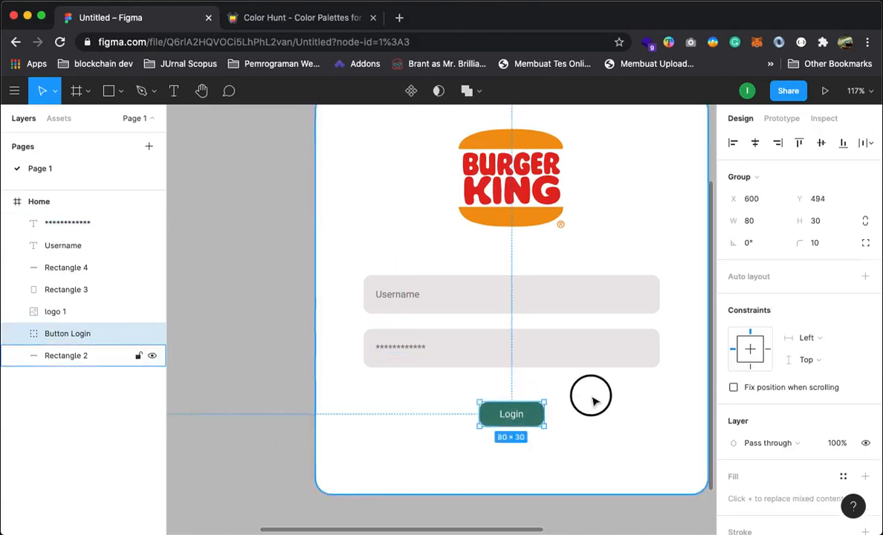
pyautogui.doubleClick(532, 418)
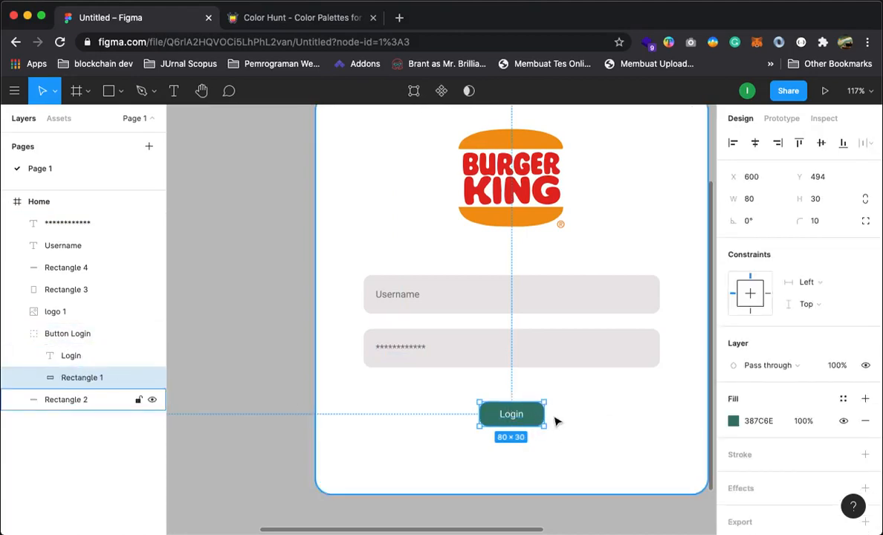
pyautogui.moveTo(545, 415)
pyautogui.mouseDown()
pyautogui.moveTo(614, 417)
pyautogui.moveTo(556, 422)
pyautogui.moveTo(561, 416)
pyautogui.mouseUp()
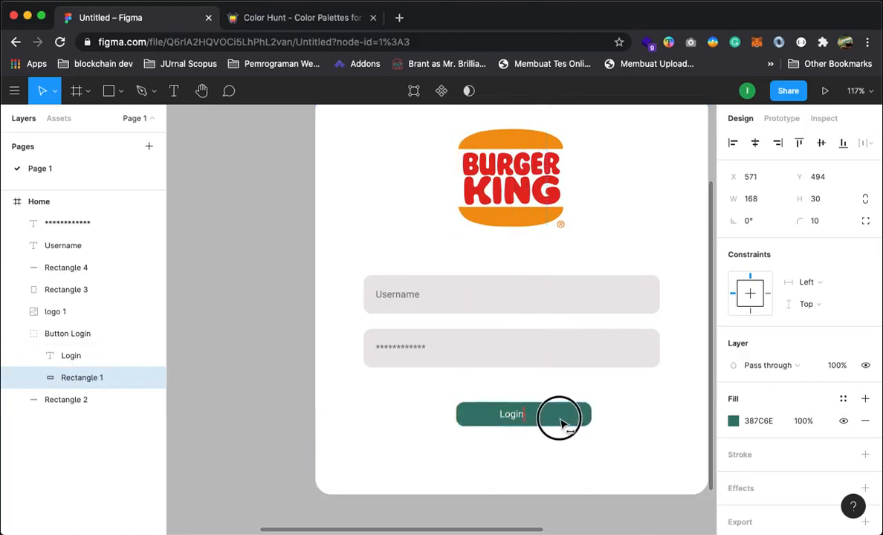
pyautogui.click(526, 361)
pyautogui.click(549, 389)
# Centre the Login label on its widened rectangle and centre the button group on the card at X 556.
pyautogui.click(511, 420)
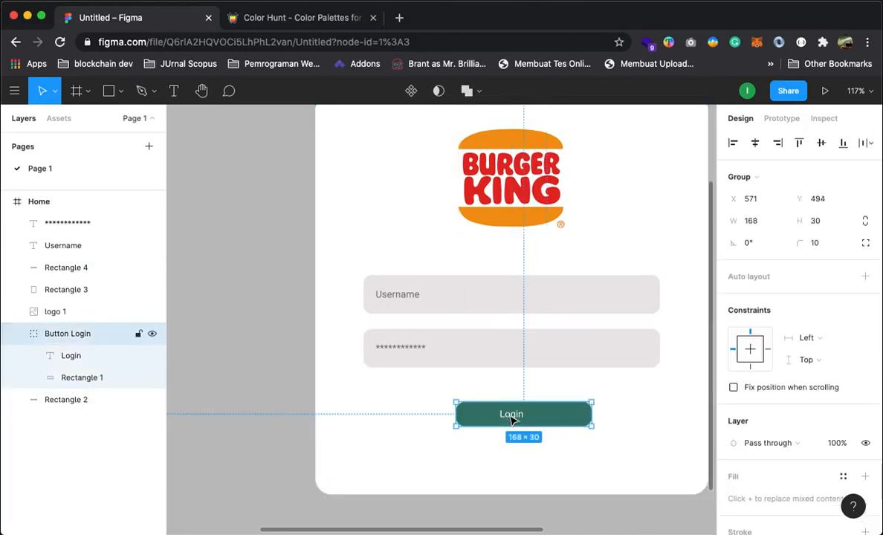
pyautogui.doubleClick(511, 417)
pyautogui.moveTo(511, 416); pyautogui.dragTo(559, 425)
pyautogui.click(557, 451)
pyautogui.click(561, 422)
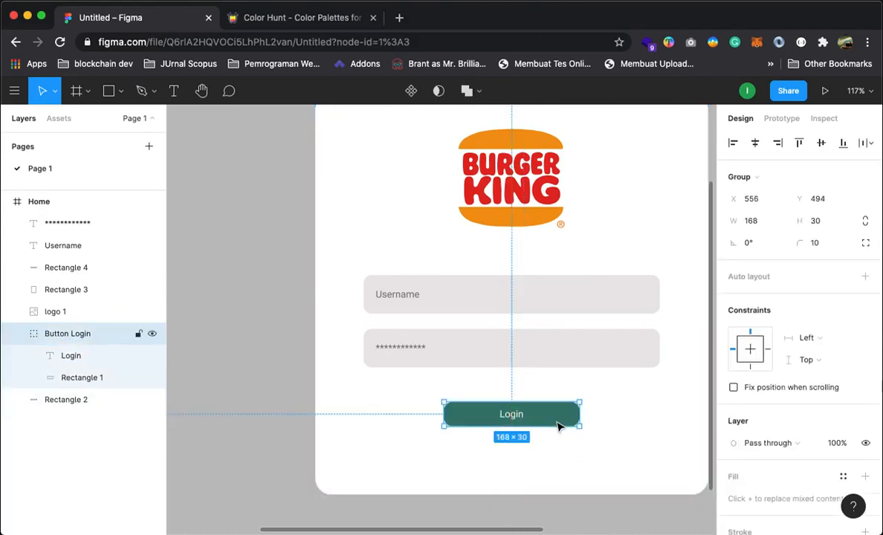
# Examine the proportions of the whole login card within the Home frame.
pyautogui.click(574, 450)
pyautogui.keyDown('alt'); pyautogui.click(562, 444); pyautogui.keyUp('alt')
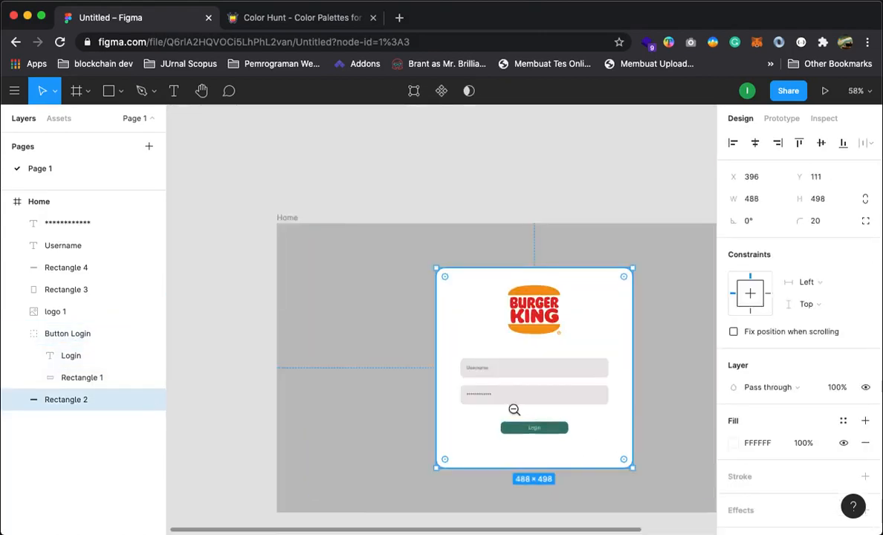
pyautogui.keyDown('alt'); pyautogui.click(513, 410); pyautogui.keyUp('alt')
pyautogui.click(576, 401)
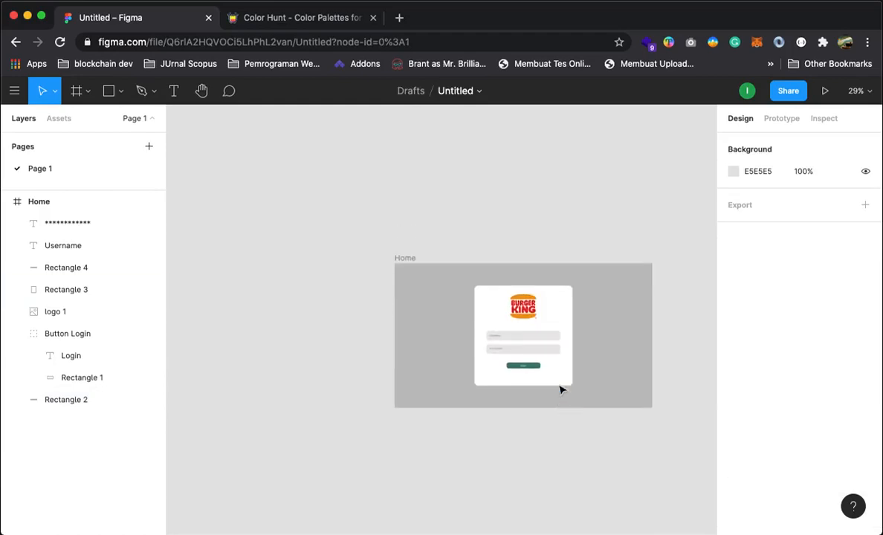
pyautogui.click(557, 364)
pyautogui.click(553, 361)
pyautogui.press('Escape')
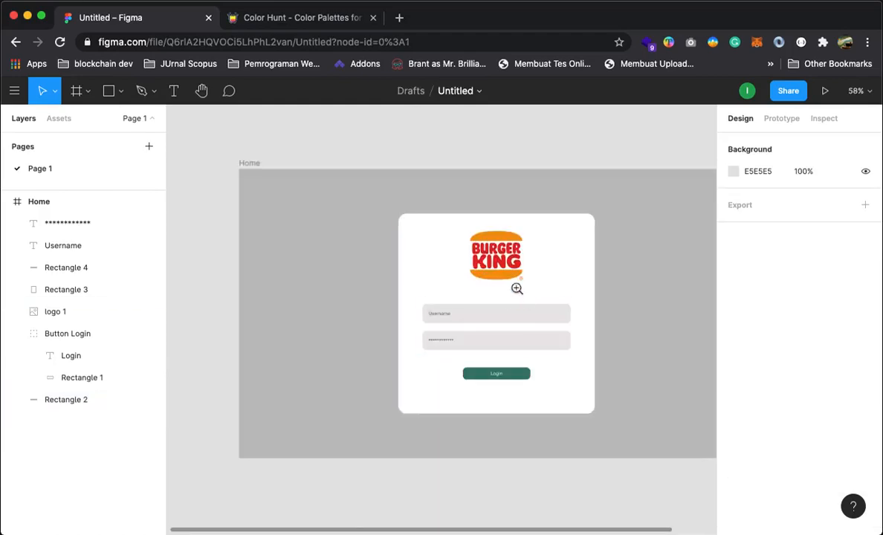
pyautogui.click(517, 290)
pyautogui.keyDown('alt'); pyautogui.click(516, 288); pyautogui.keyUp('alt')
# Shrink the white card to about 447 × 456 and centre it around the login elements in the Home frame.
pyautogui.click(408, 234)
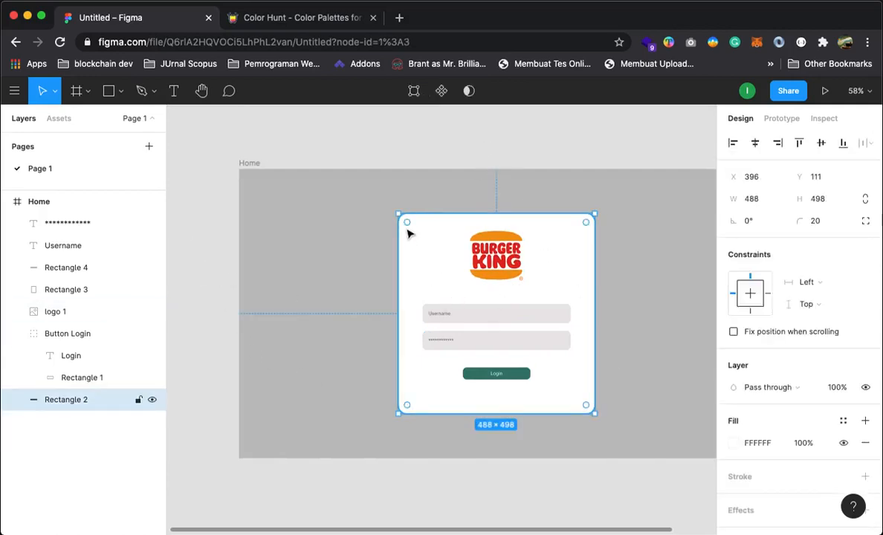
pyautogui.moveTo(398, 215); pyautogui.dragTo(407, 226)
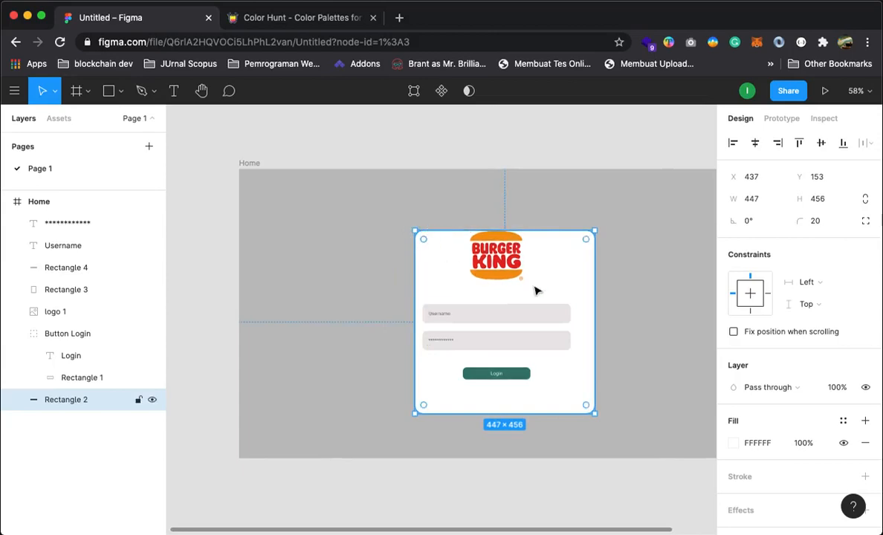
pyautogui.moveTo(568, 289); pyautogui.dragTo(566, 283)
pyautogui.click(570, 147)
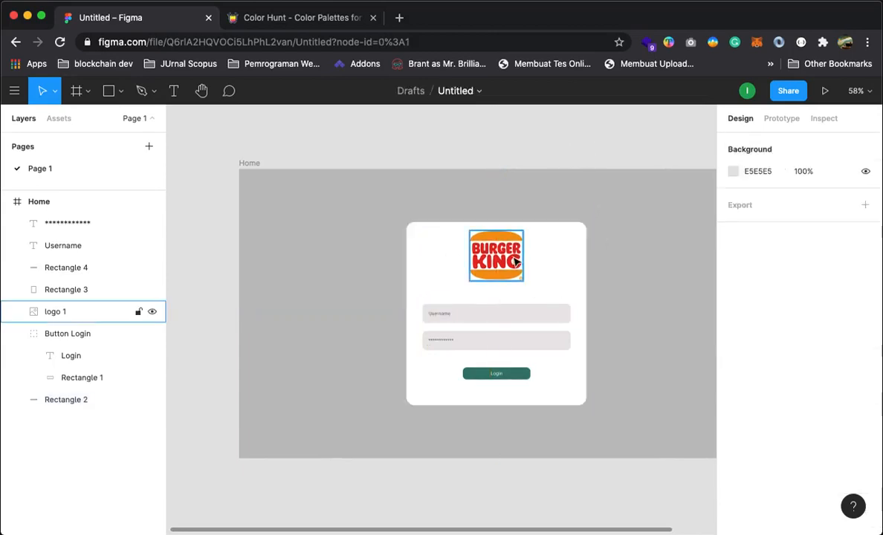
# Scale the Burger King logo down slightly and centre it horizontally above the username field.
pyautogui.moveTo(507, 254)
pyautogui.mouseDown()
pyautogui.moveTo(532, 239)
pyautogui.moveTo(515, 246)
pyautogui.mouseUp()
pyautogui.moveTo(508, 274); pyautogui.dragTo(513, 269)
pyautogui.click(581, 134)
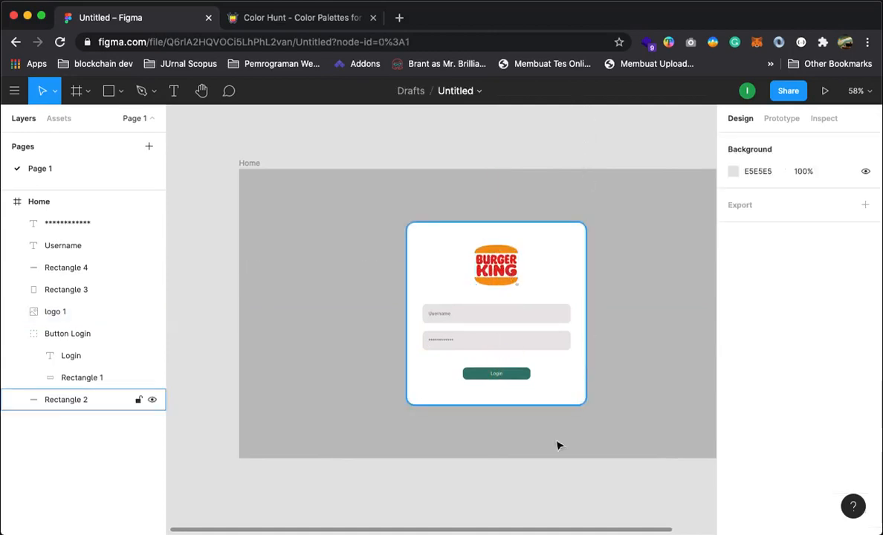
# Increase the height of the Login button's green rectangle to 39, keeping the Login label vertically centred at Y 489.
pyautogui.click(515, 375)
pyautogui.doubleClick(512, 374)
pyautogui.doubleClick(519, 376)
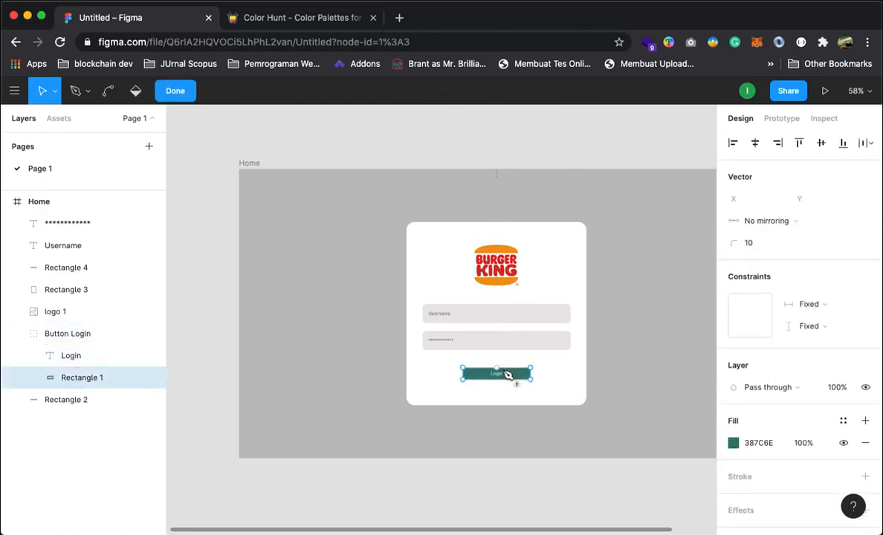
pyautogui.click(47, 378)
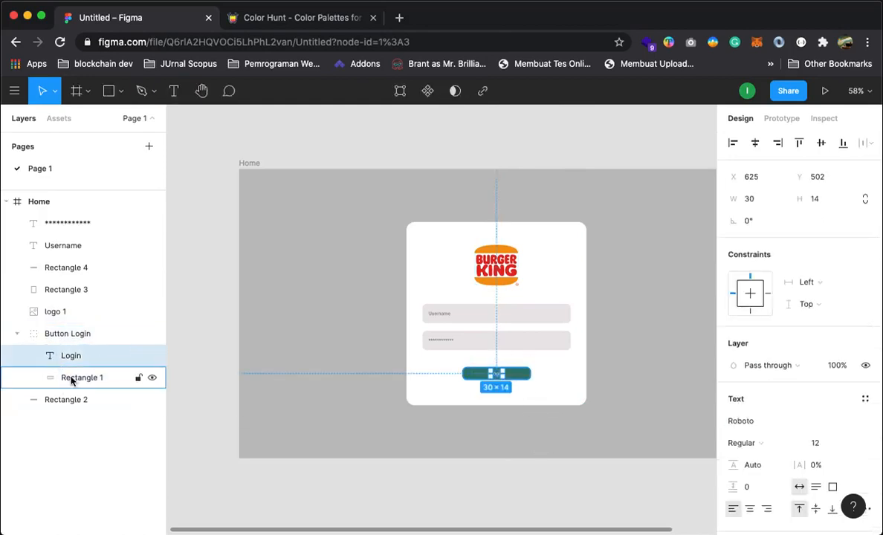
pyautogui.moveTo(518, 367)
pyautogui.mouseDown()
pyautogui.moveTo(517, 358)
pyautogui.moveTo(518, 373)
pyautogui.mouseUp()
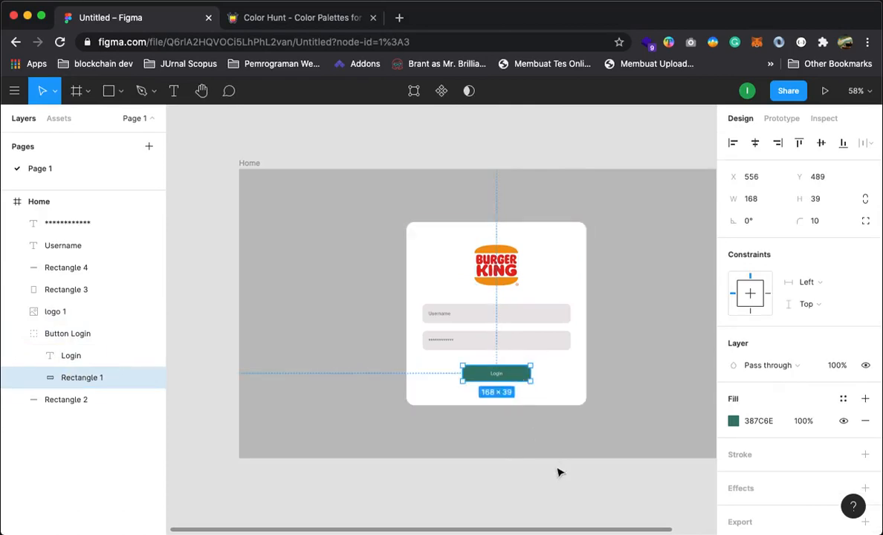
# Lighten the Home frame's background fill to DBDBDB.
pyautogui.click(559, 473)
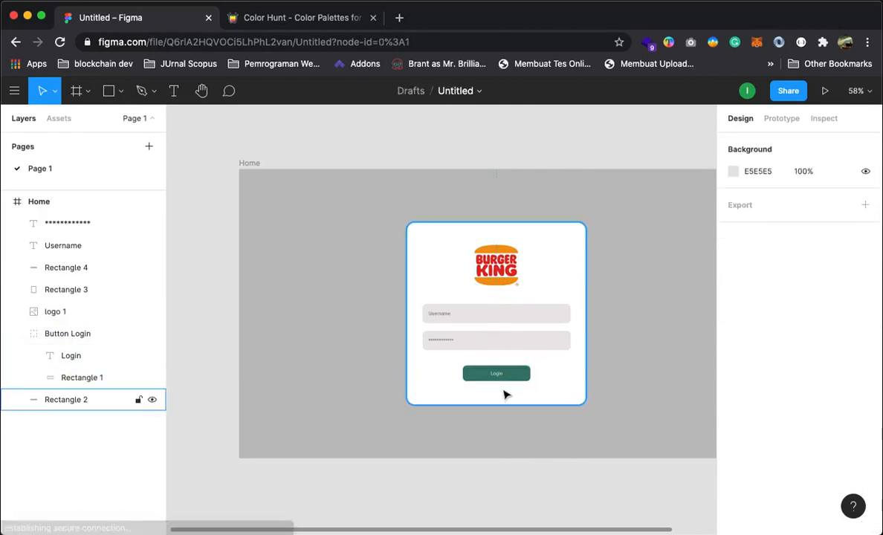
pyautogui.click(524, 304)
pyautogui.click(526, 310)
pyautogui.keyDown('alt'); pyautogui.click(523, 308); pyautogui.keyUp('alt')
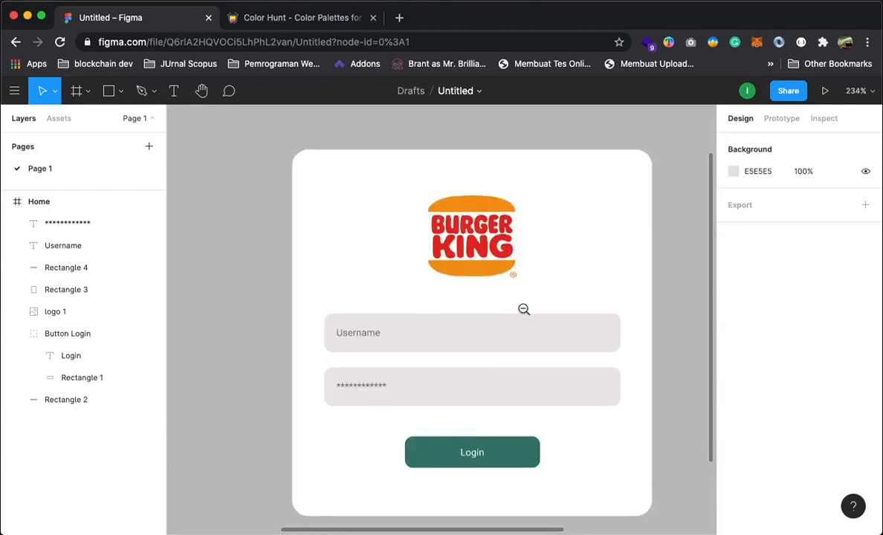
pyautogui.keyDown('alt'); pyautogui.click(523, 308); pyautogui.keyUp('alt')
pyautogui.keyDown('alt'); pyautogui.click(524, 308); pyautogui.keyUp('alt')
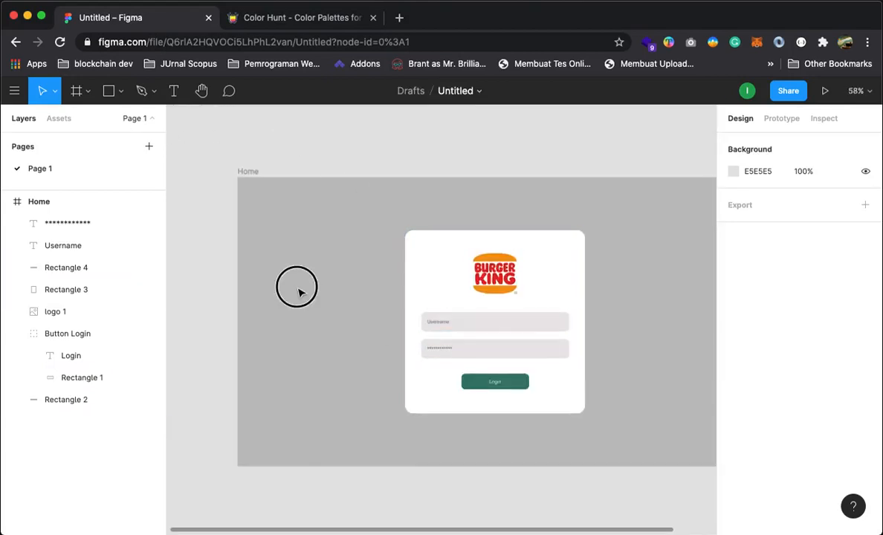
pyautogui.click(37, 195)
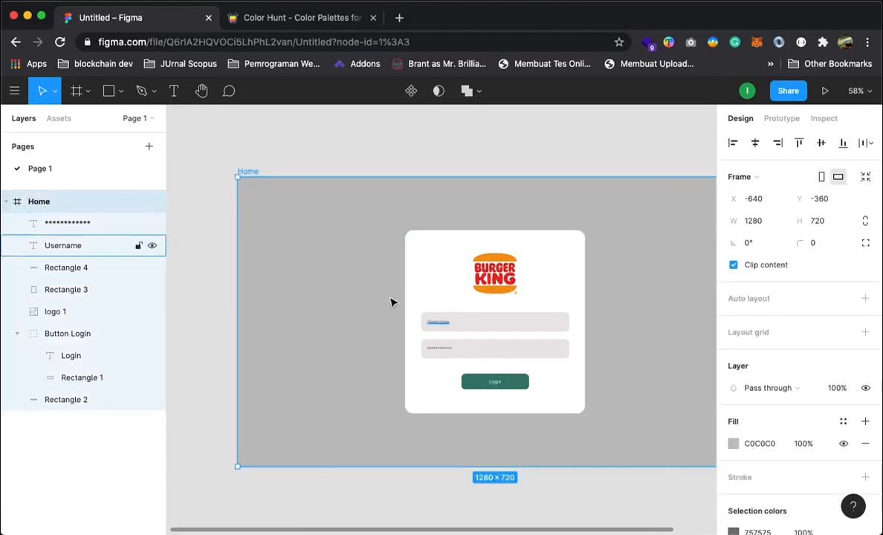
pyautogui.click(733, 443)
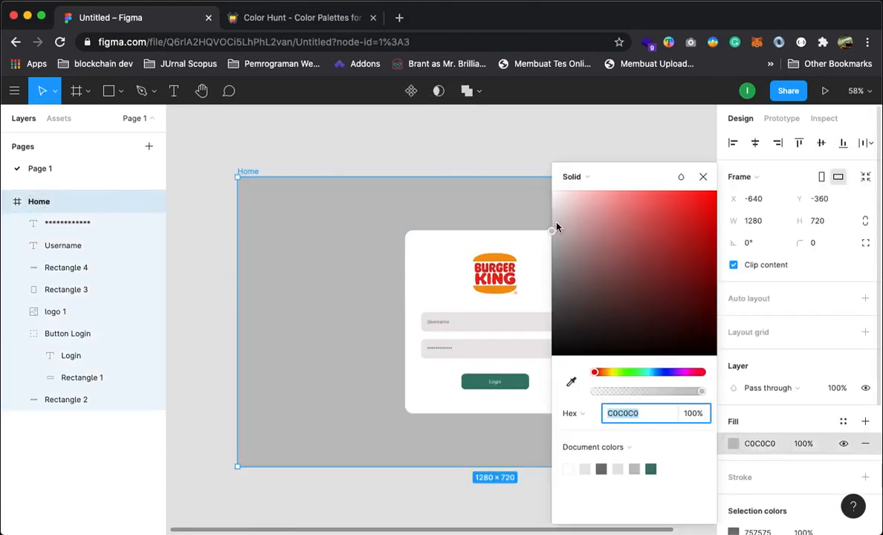
pyautogui.moveTo(557, 227)
pyautogui.mouseDown()
pyautogui.moveTo(551, 211)
pyautogui.moveTo(551, 220)
pyautogui.mouseUp()
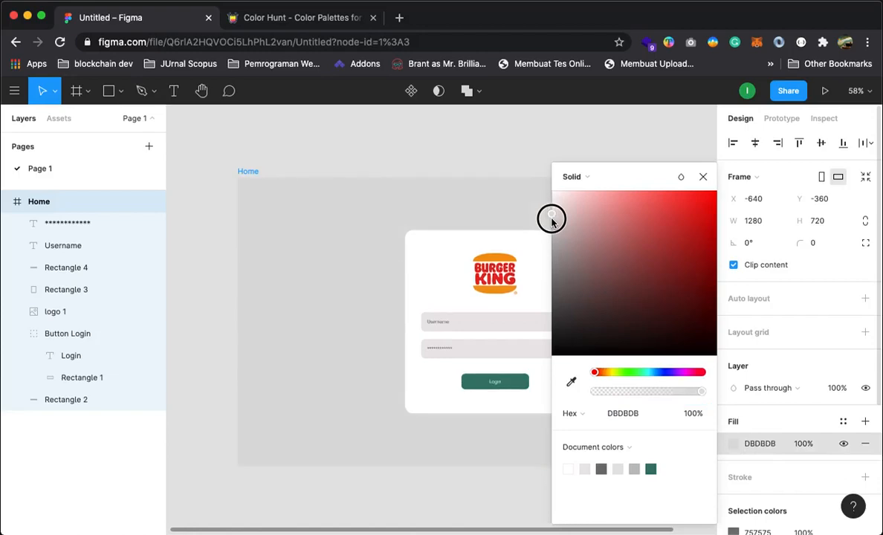
pyautogui.click(703, 176)
pyautogui.click(516, 142)
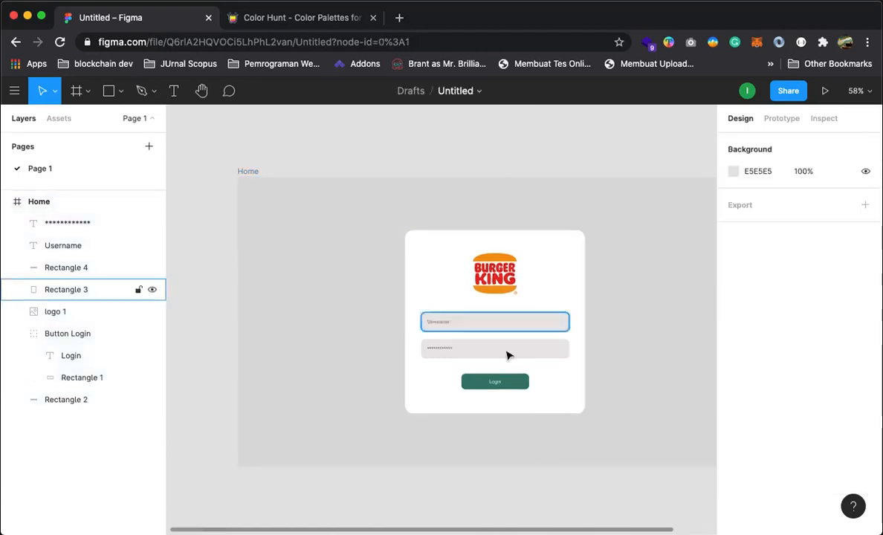
# Collapse the Button Login group in the layer list.
pyautogui.scroll(-5, 497, 360)
pyautogui.scroll(2, 535, 406)
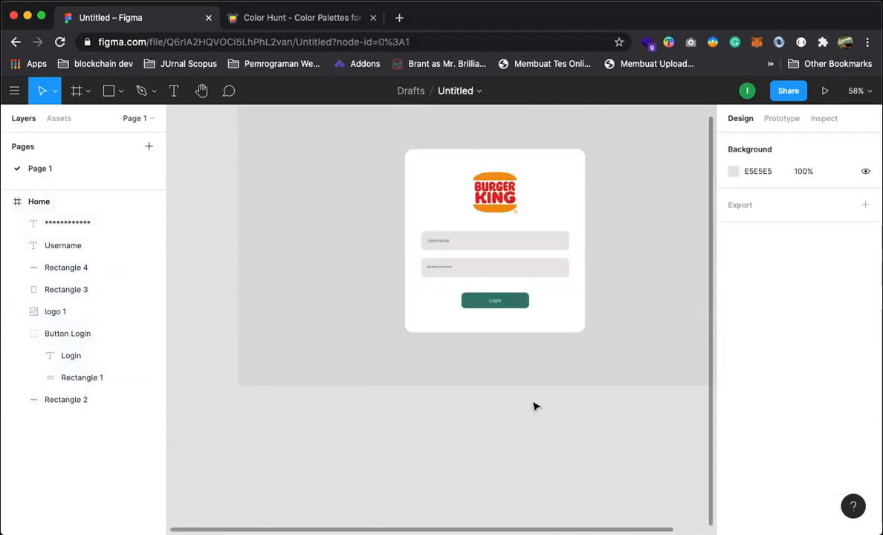
pyautogui.scroll(1, 537, 406)
pyautogui.click(575, 227)
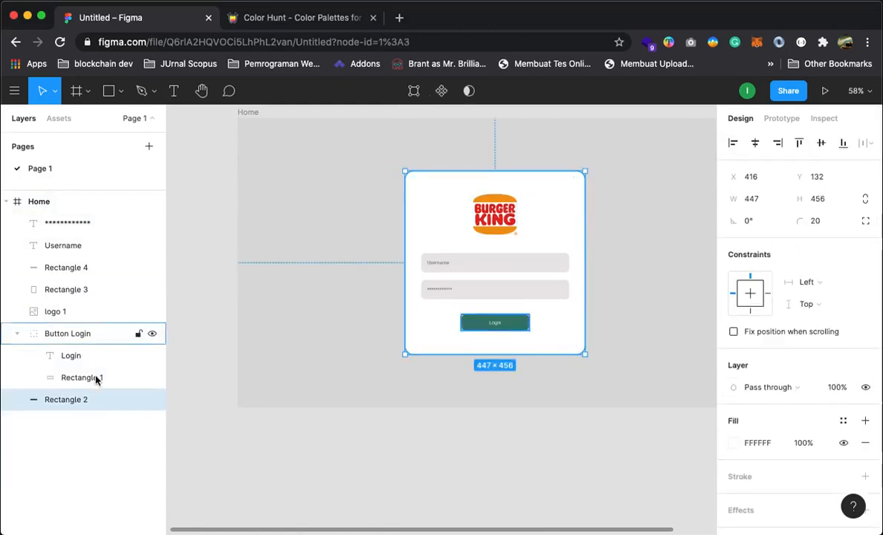
pyautogui.click(16, 334)
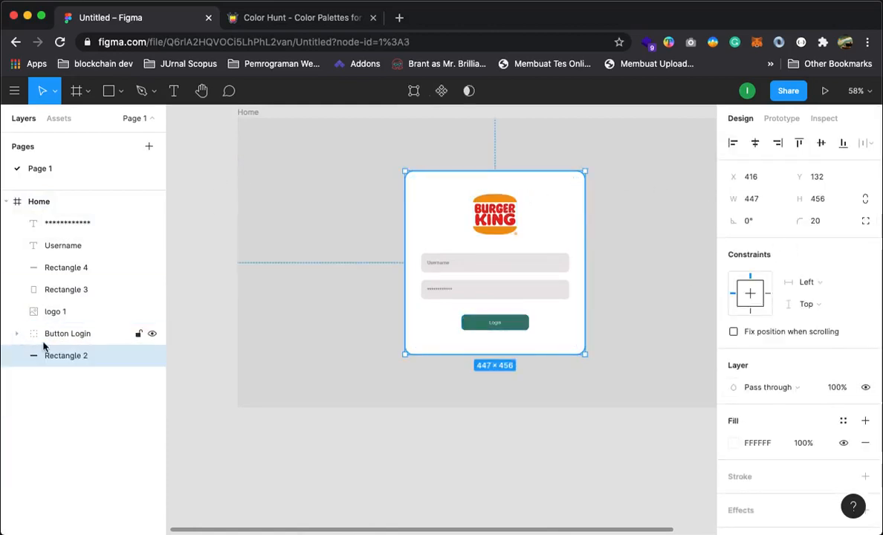
pyautogui.click(518, 471)
# Add a Drop shadow effect to the white card behind the login elements.
pyautogui.click(541, 194)
pyautogui.scroll(-2, 780, 441)
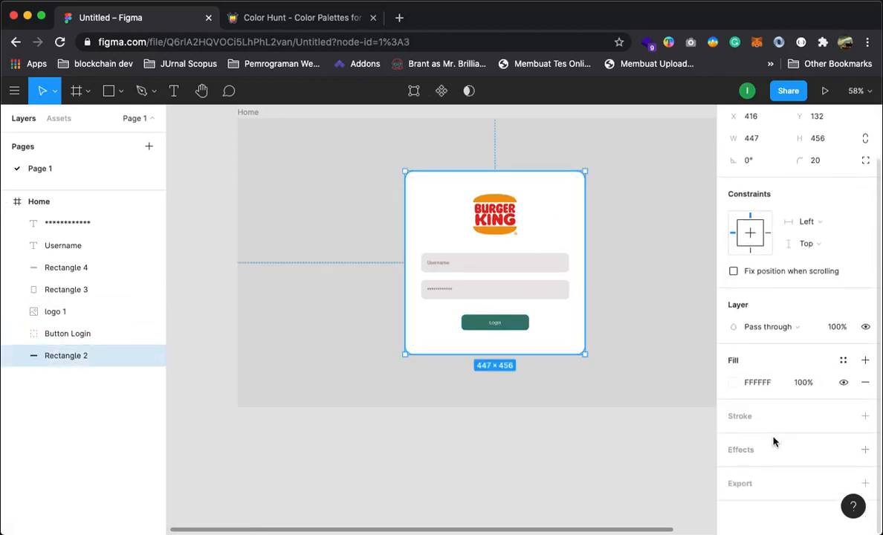
pyautogui.click(760, 451)
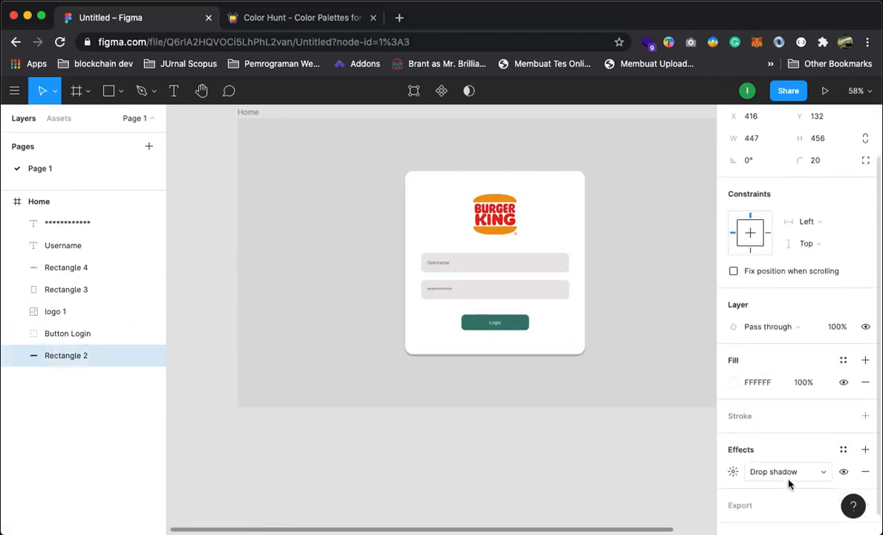
pyautogui.click(787, 472)
pyautogui.click(789, 473)
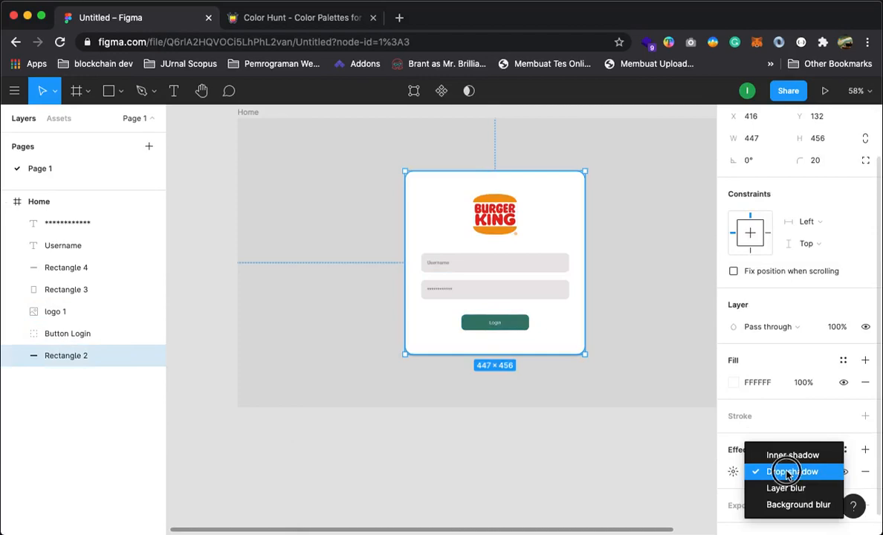
pyautogui.click(562, 453)
# Set the opacity of the white card's drop shadow to 50%.
pyautogui.click(582, 352)
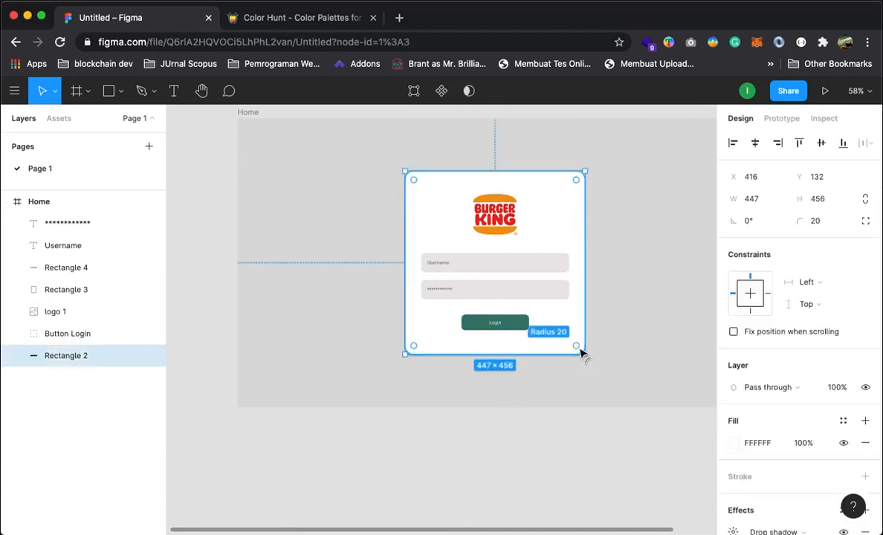
pyautogui.scroll(-2, 830, 468)
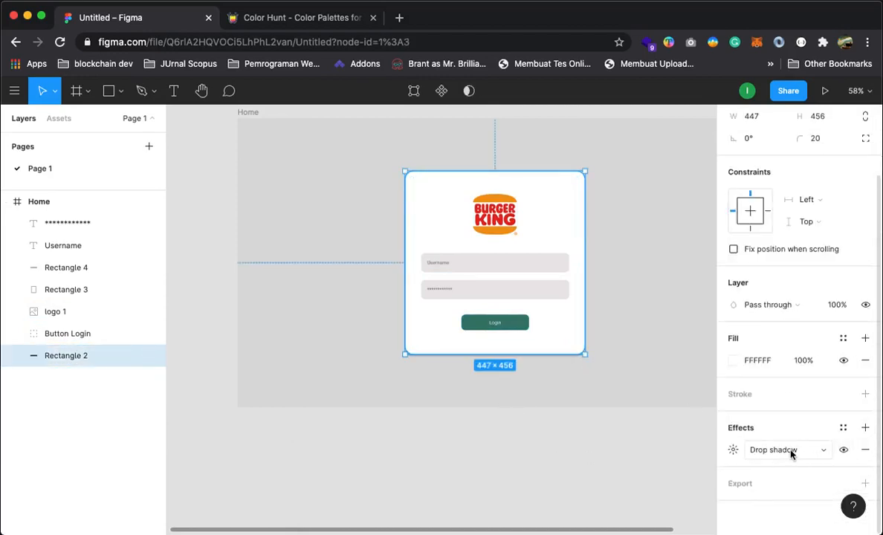
pyautogui.click(733, 449)
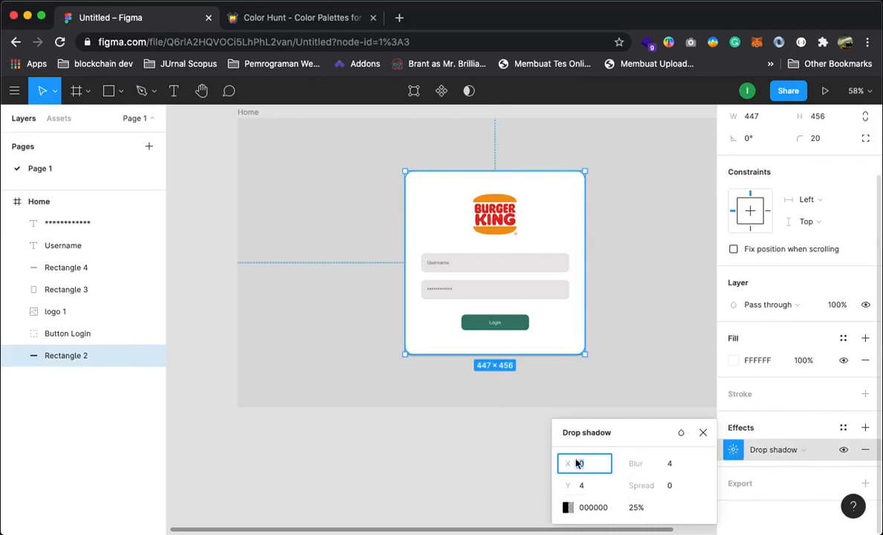
pyautogui.click(637, 510)
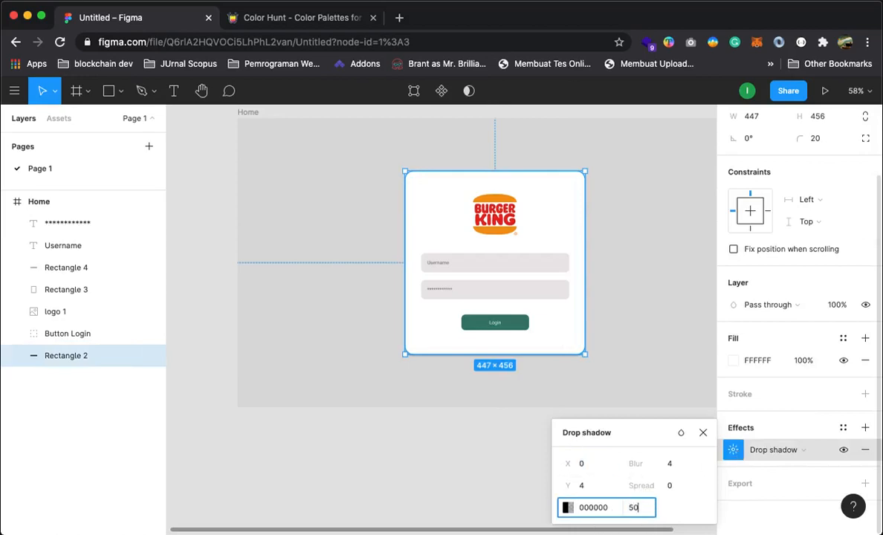
pyautogui.press('Return')
pyautogui.click(445, 477)
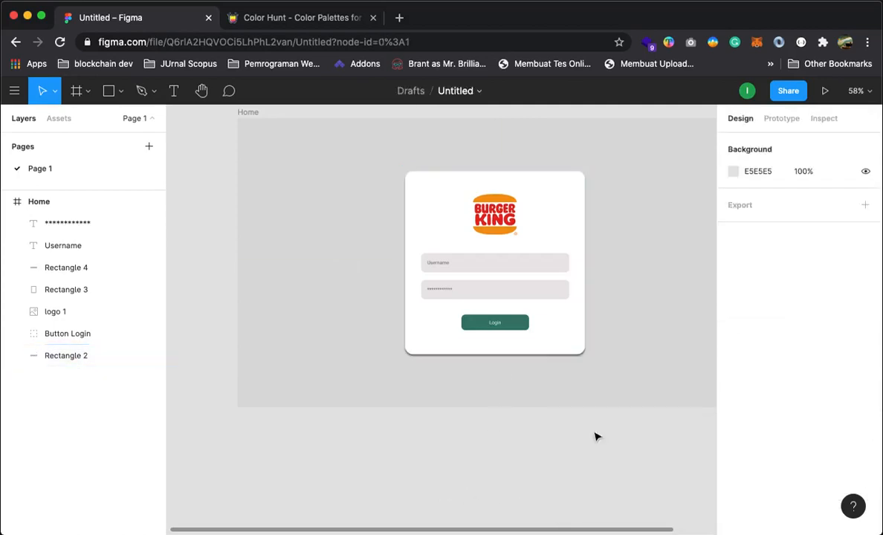
pyautogui.click(545, 331)
pyautogui.click(572, 383)
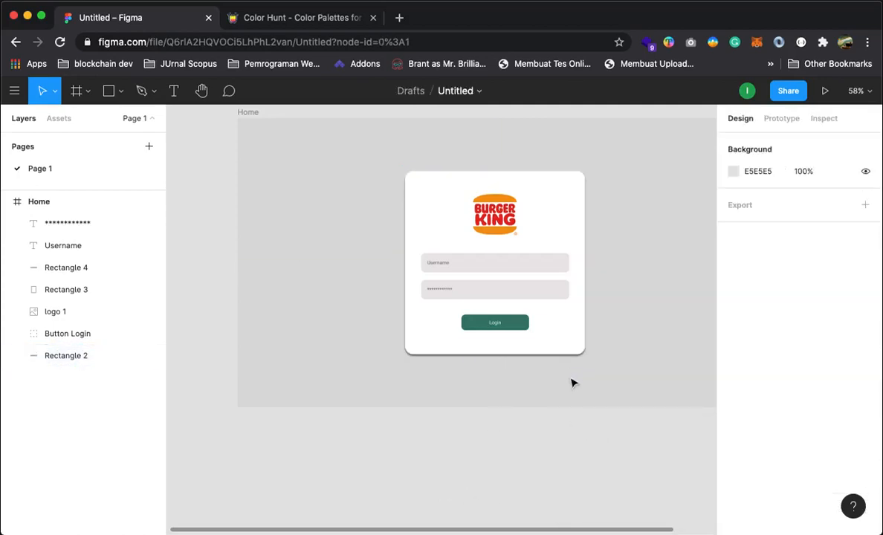
# Undo the last opacity change of the white card's drop shadow.
pyautogui.press('super+z')
pyautogui.click(551, 452)
pyautogui.press('super+z')
pyautogui.click(566, 451)
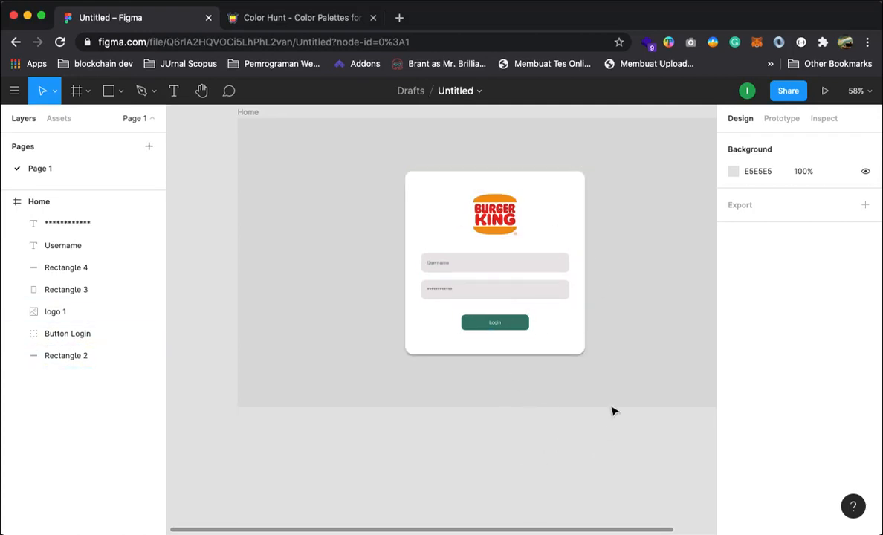
# Collapse the Home frame in the layer list and expand it again.
pyautogui.scroll(2, 613, 411)
pyautogui.scroll(-2, 603, 351)
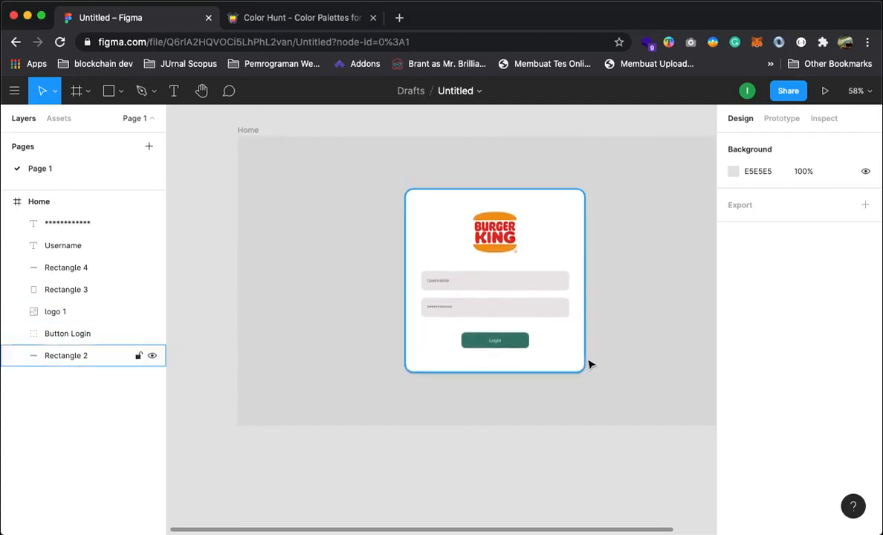
pyautogui.scroll(-5, 587, 364)
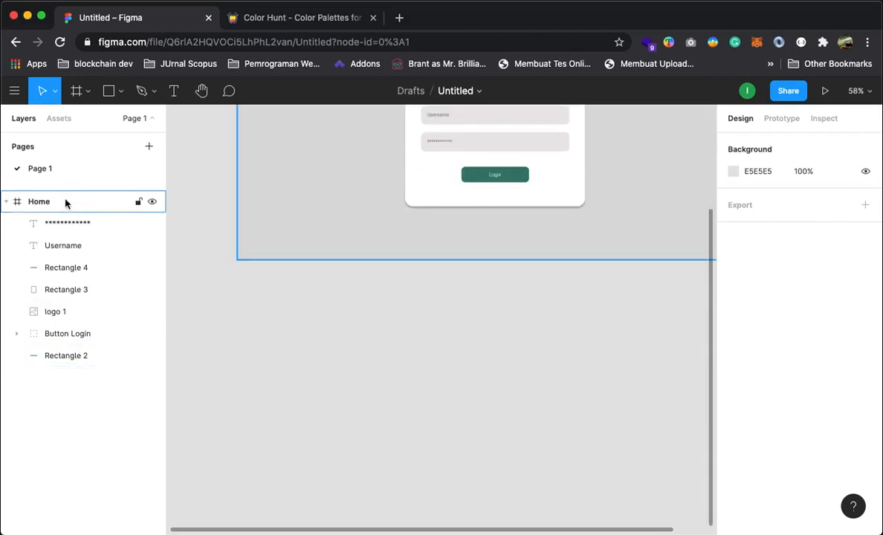
pyautogui.click(18, 201)
pyautogui.click(6, 201)
pyautogui.click(126, 297)
pyautogui.scroll(1, 395, 280)
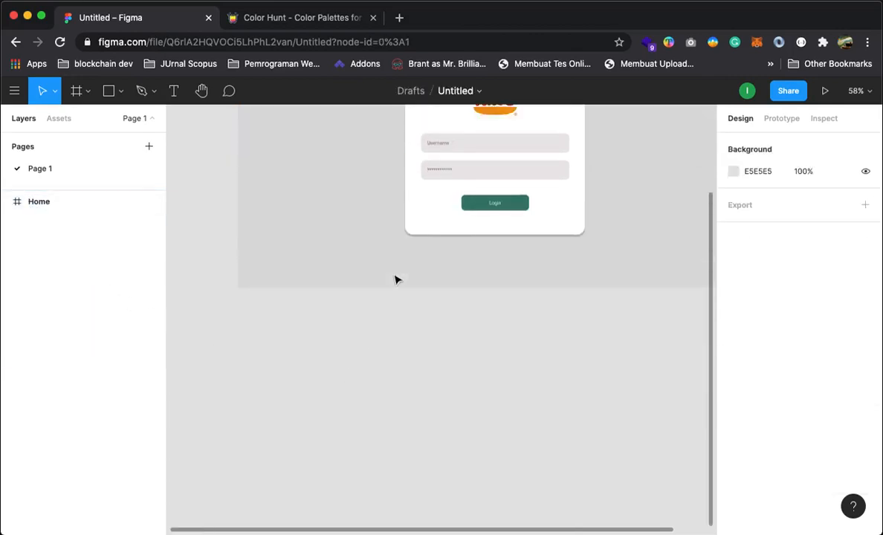
pyautogui.scroll(5, 395, 279)
pyautogui.scroll(-6, 380, 323)
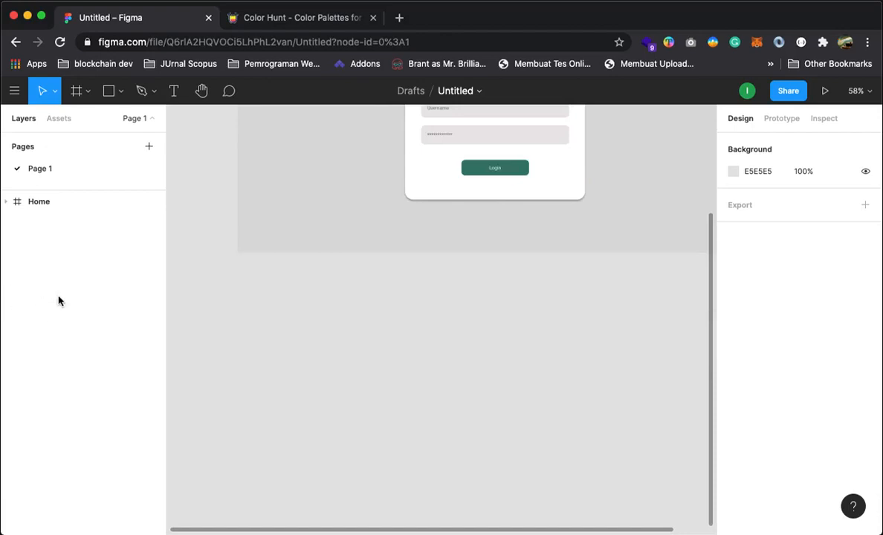
pyautogui.scroll(7, 477, 309)
pyautogui.click(29, 201)
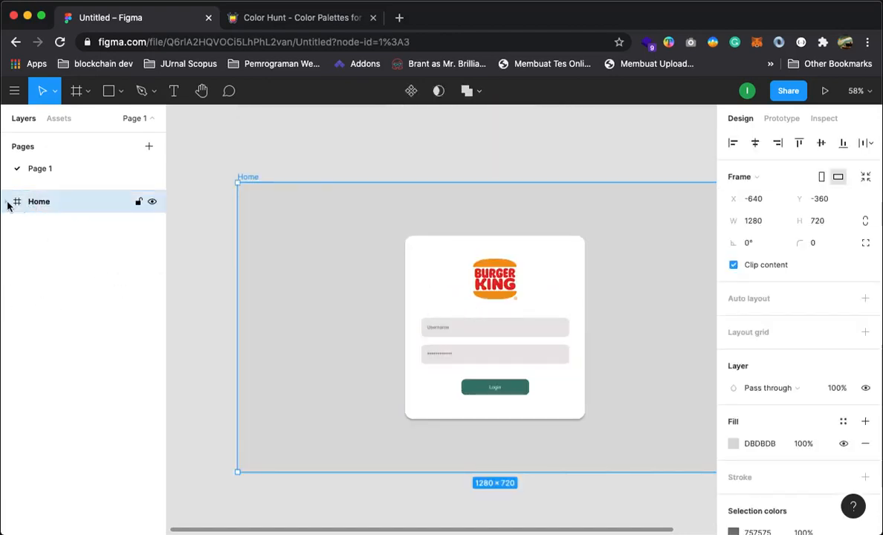
pyautogui.click(7, 201)
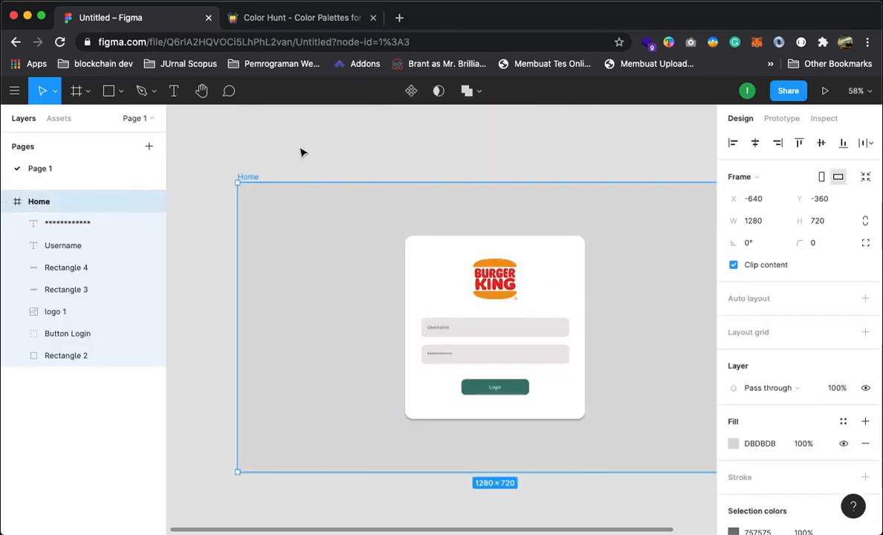
pyautogui.click(277, 128)
# Draw a circle about 303 × 303 in the Home frame and place it beside the login card at X 55, Y 64.
pyautogui.moveTo(120, 92); pyautogui.dragTo(113, 177)
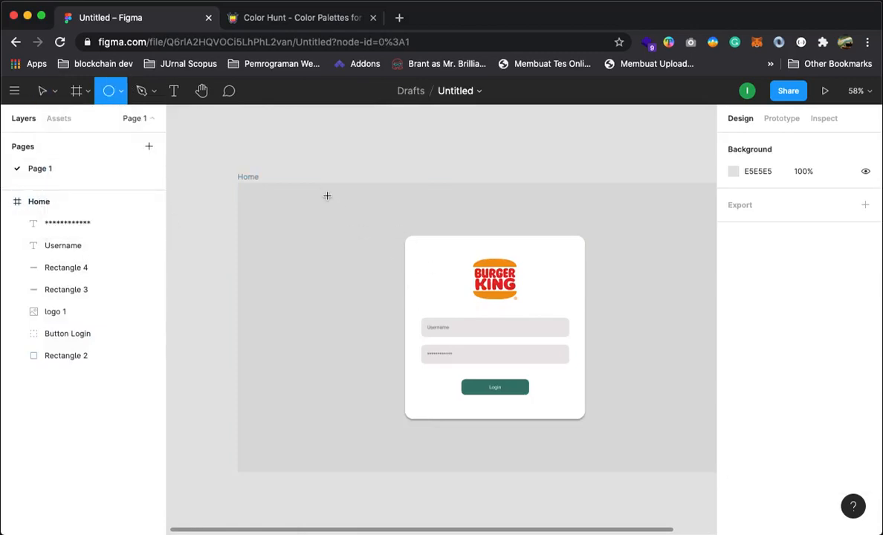
pyautogui.moveTo(322, 189); pyautogui.dragTo(436, 292)
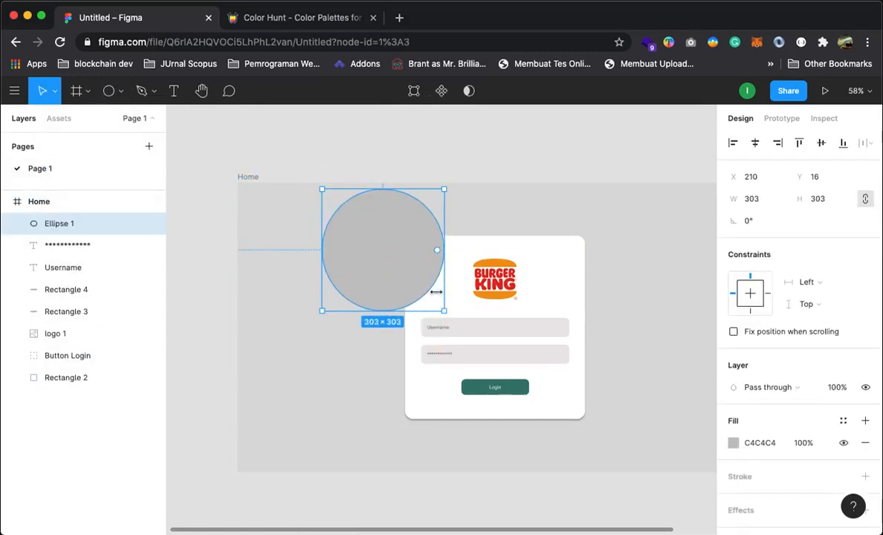
pyautogui.moveTo(394, 263); pyautogui.dragTo(332, 286)
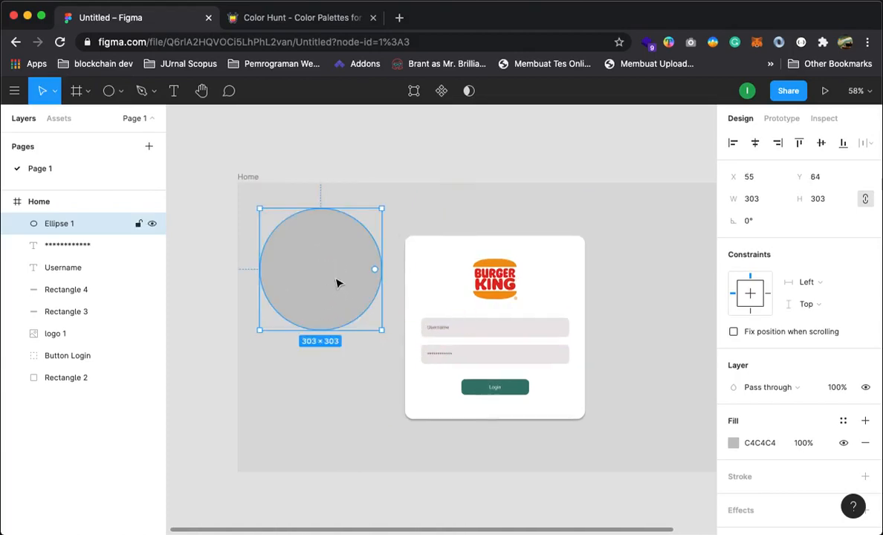
# Make a concentric copy of the gray circle about 167 × 167 in size and fill it white.
pyautogui.hotkey('ctrl', 'd')
pyautogui.moveTo(380, 209); pyautogui.dragTo(325, 277)
pyautogui.click(733, 443)
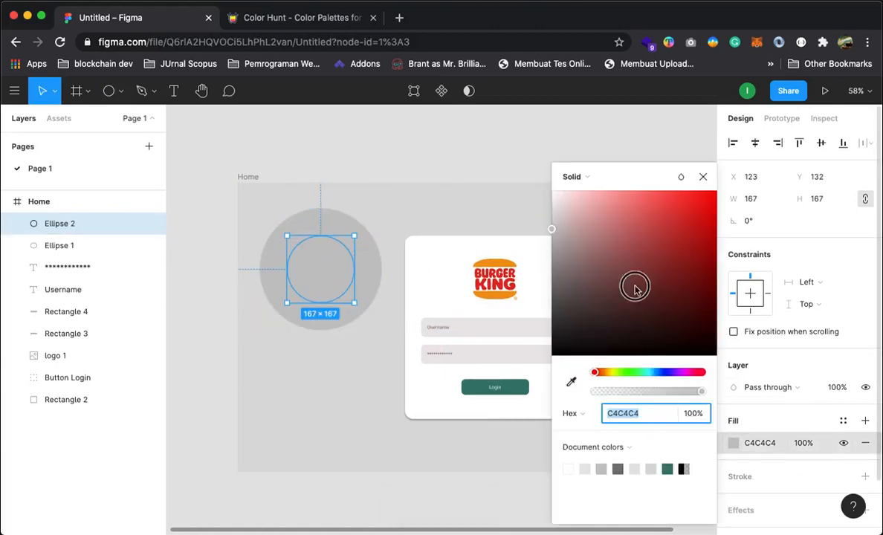
pyautogui.moveTo(634, 289); pyautogui.dragTo(518, 179)
pyautogui.click(313, 146)
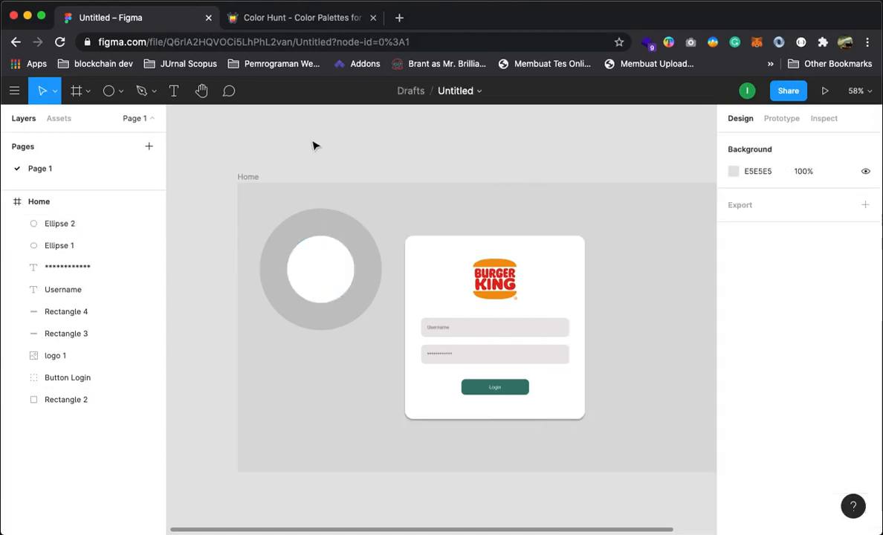
# Enlarge the white inner circle slightly about its centre and subtract it from the gray circle to form a ring.
pyautogui.click(320, 292)
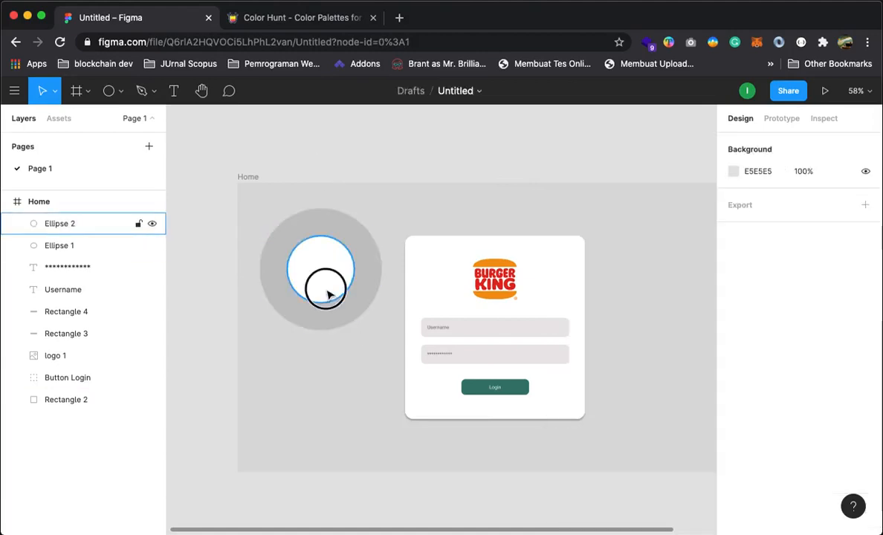
pyautogui.moveTo(355, 304); pyautogui.dragTo(352, 266)
pyautogui.keyDown('shift'); pyautogui.click(342, 224); pyautogui.keyUp('shift')
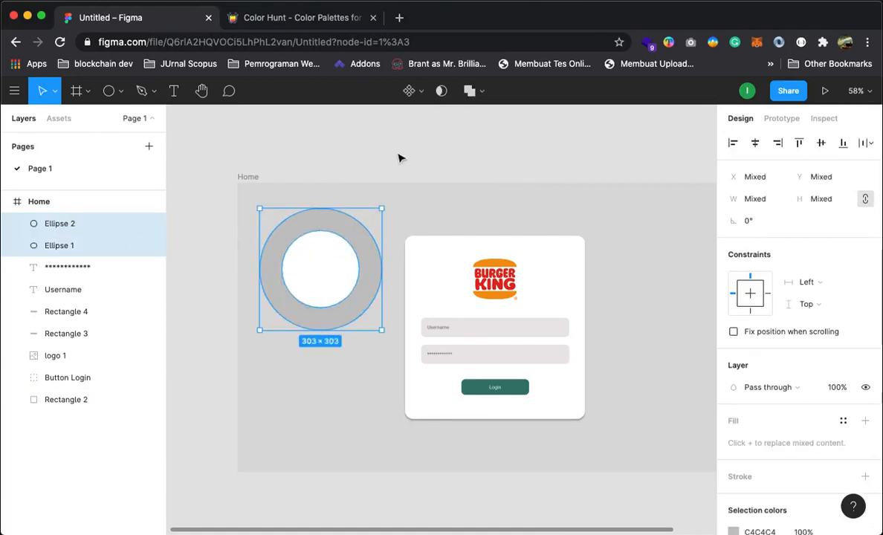
pyautogui.click(480, 91)
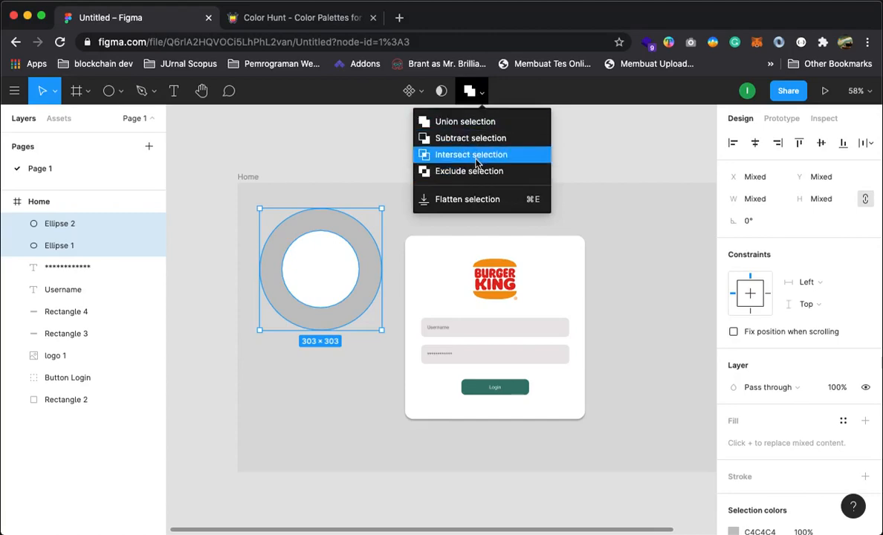
pyautogui.click(449, 137)
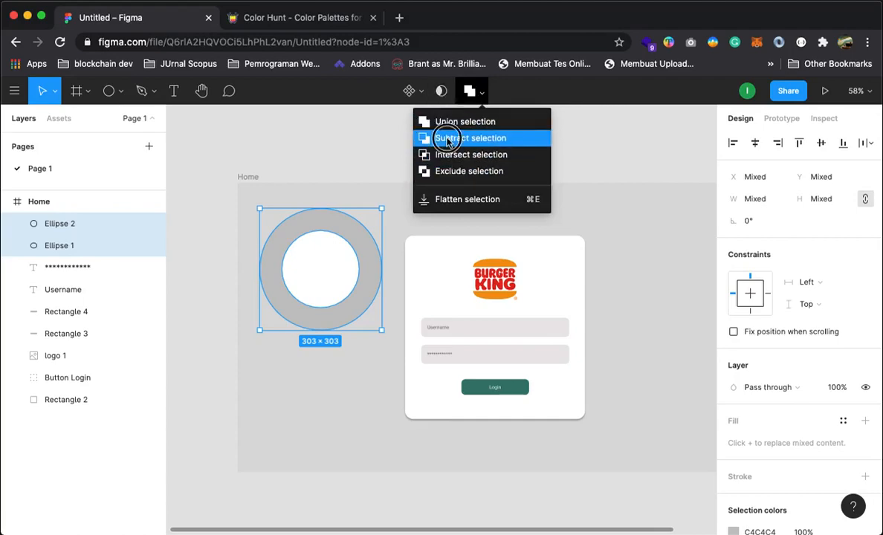
# Subtract the inner circle from the outer one and move the resulting ring over the login card's upper-left corner, at about X 265, Y -35.
pyautogui.click(414, 197)
pyautogui.moveTo(370, 269); pyautogui.dragTo(449, 216)
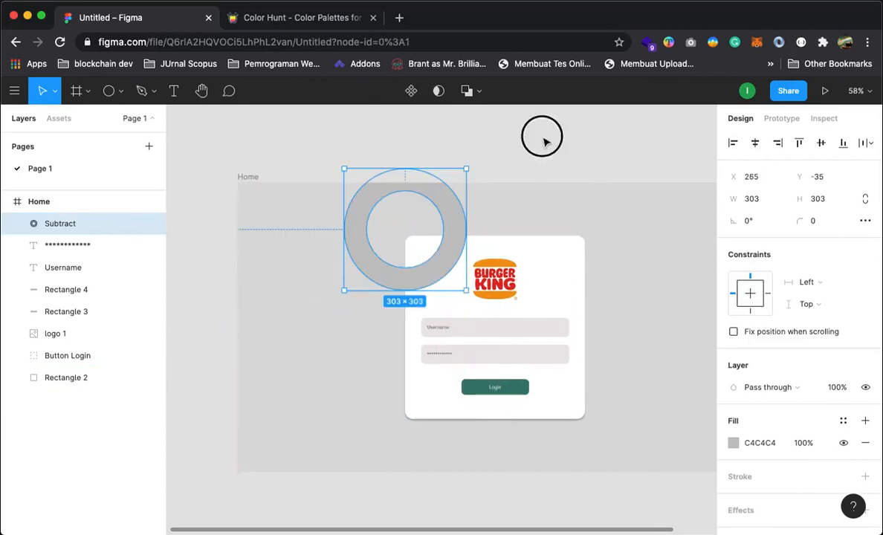
pyautogui.click(544, 136)
pyautogui.scroll(-2, 584, 318)
pyautogui.scroll(3, 572, 319)
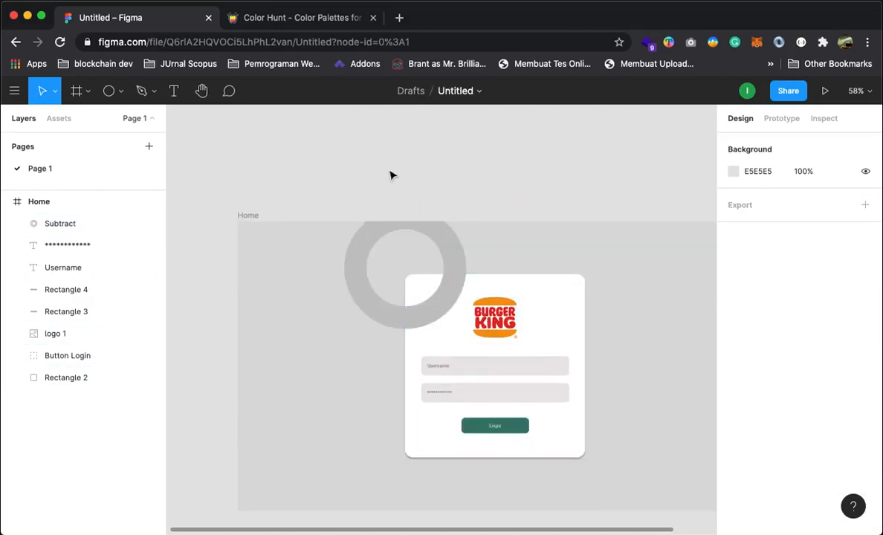
# Duplicate the white card rectangle and use the copy as a mask that clips the ring to the card.
pyautogui.click(560, 300)
pyautogui.press('super+d')
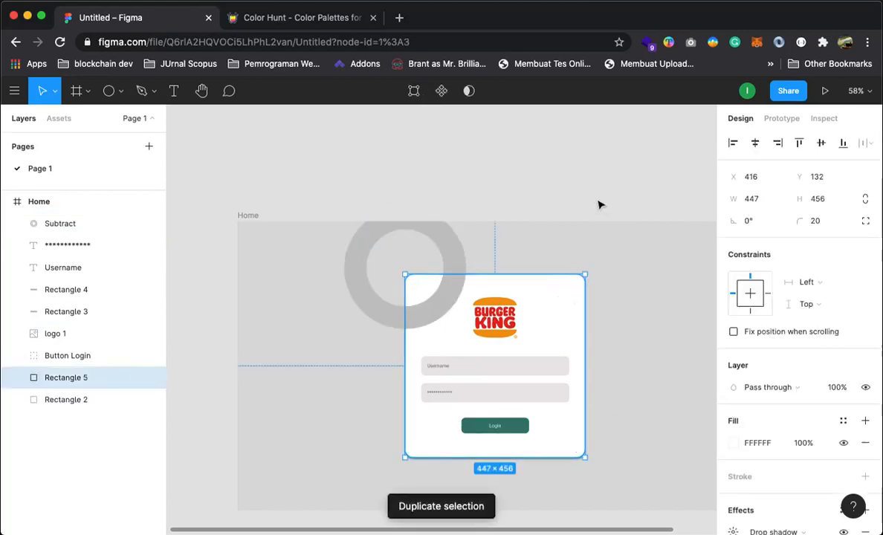
pyautogui.keyDown('shift'); pyautogui.click(456, 252); pyautogui.keyUp('shift')
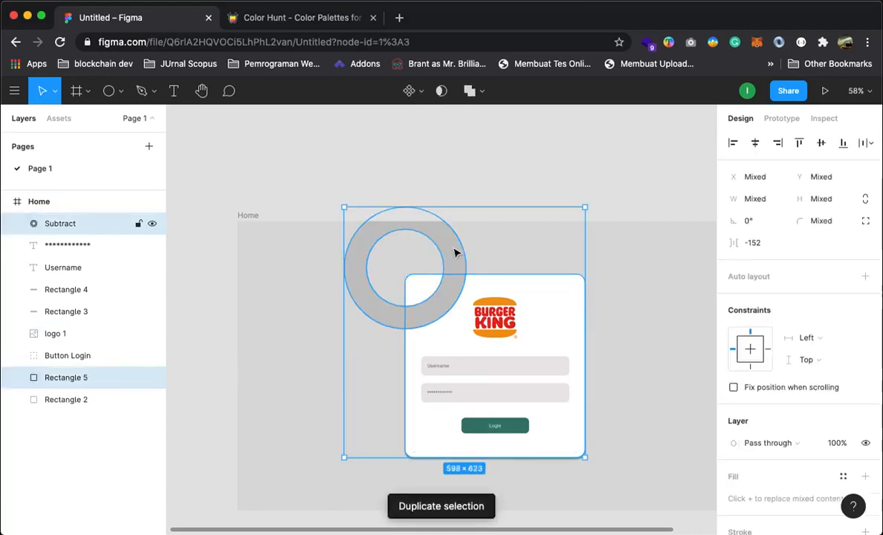
pyautogui.click(441, 90)
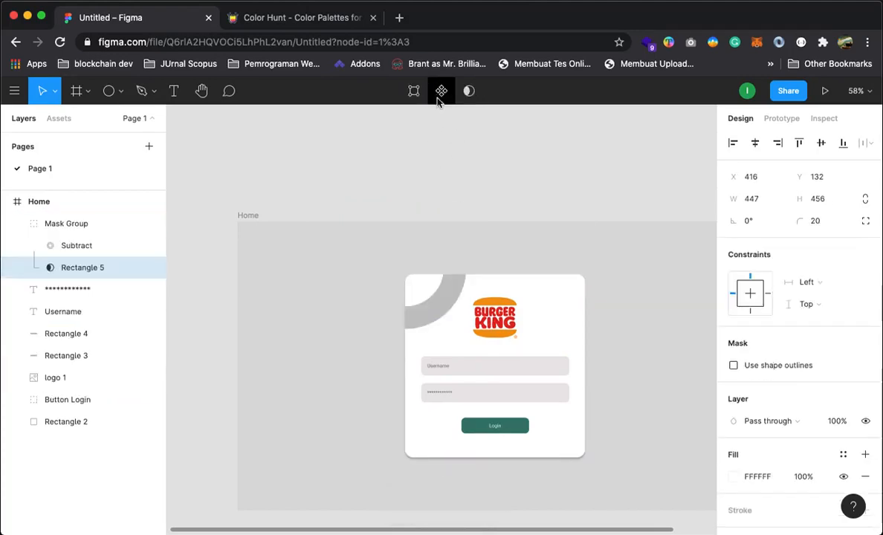
pyautogui.click(526, 189)
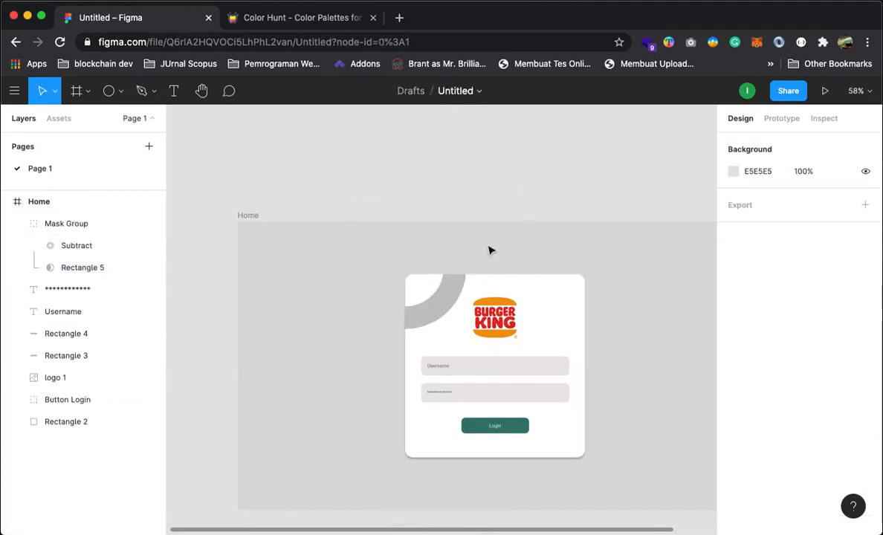
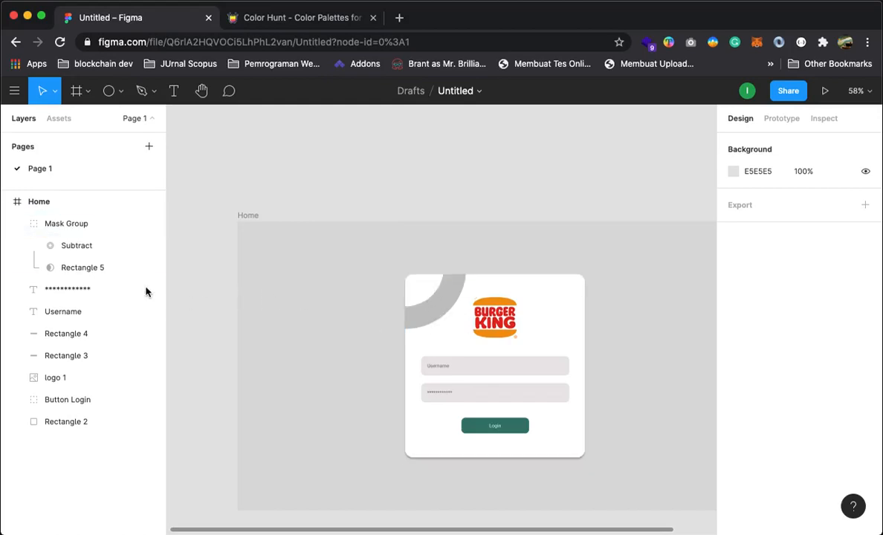
# Examine the layers inside the mask group, including the masking rectangle and the two ellipses that form the ring.
pyautogui.click(66, 246)
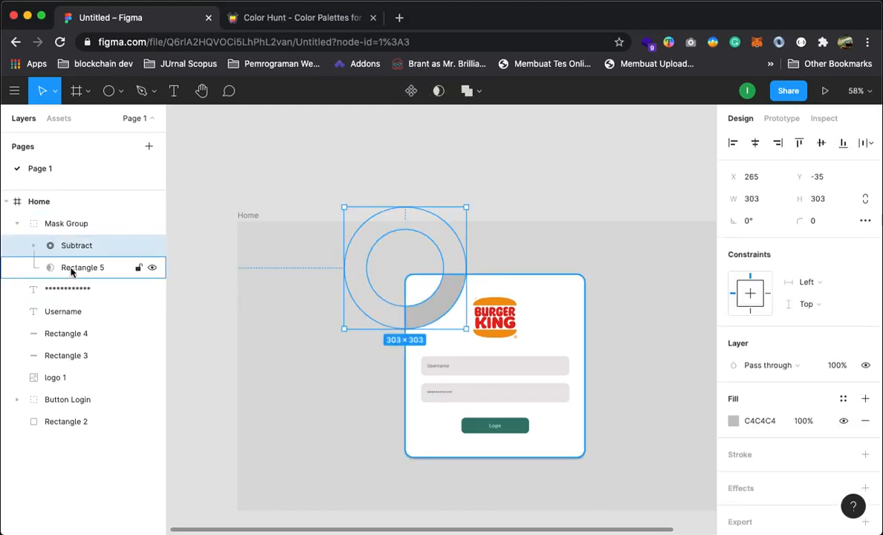
pyautogui.click(71, 268)
pyautogui.click(70, 246)
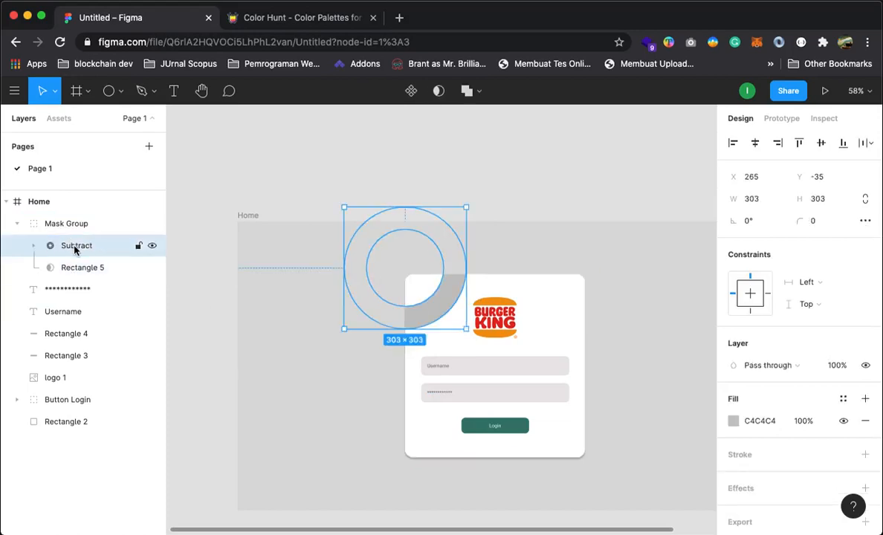
pyautogui.click(34, 246)
pyautogui.click(73, 269)
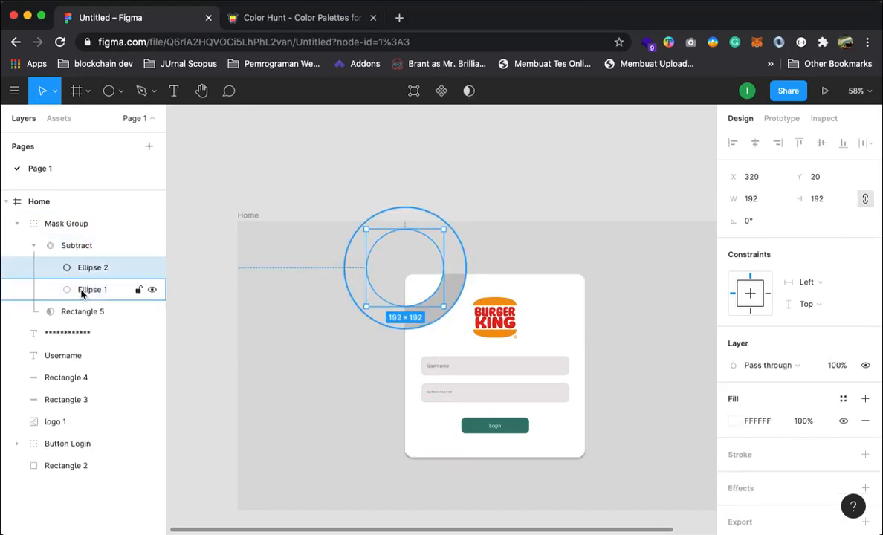
pyautogui.click(78, 289)
pyautogui.click(84, 269)
pyautogui.click(34, 246)
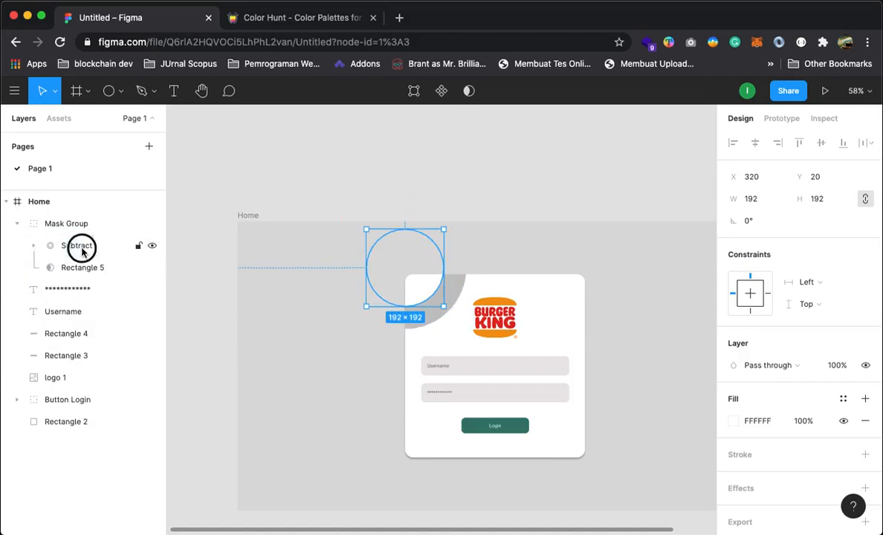
# Set the ring's fill to the orange F39713 sampled from the Burger King logo.
pyautogui.click(82, 249)
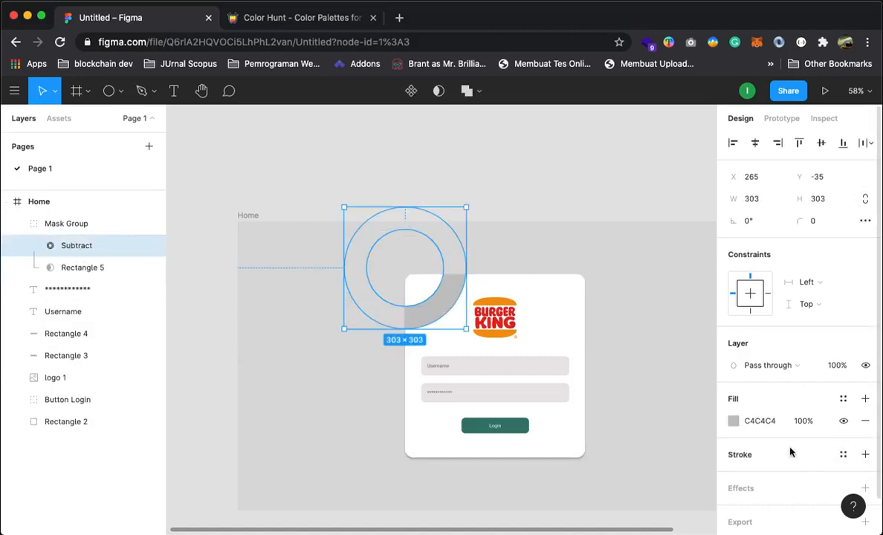
pyautogui.click(733, 421)
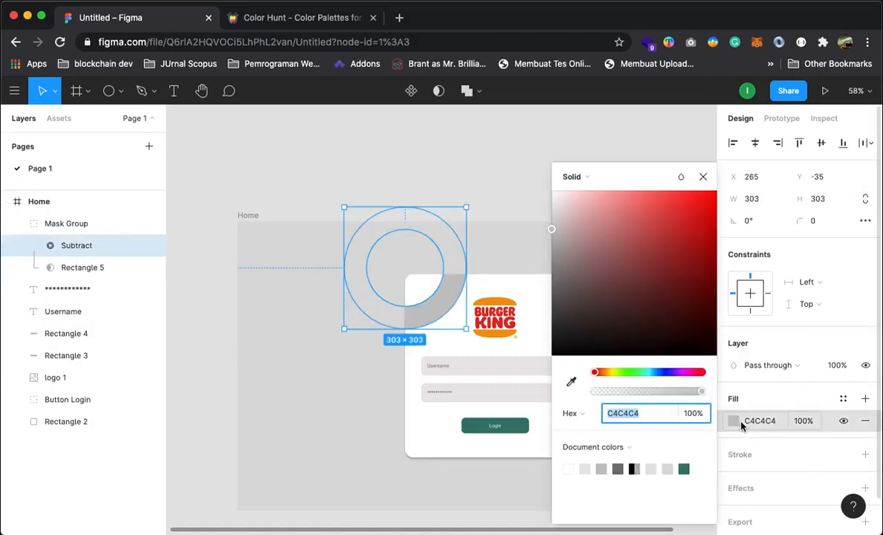
pyautogui.click(571, 381)
pyautogui.click(499, 304)
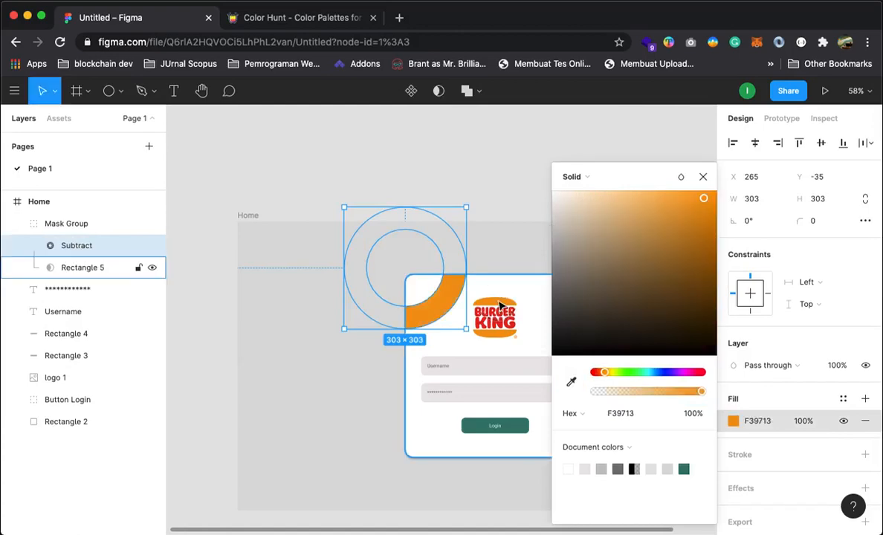
pyautogui.click(703, 177)
pyautogui.click(546, 192)
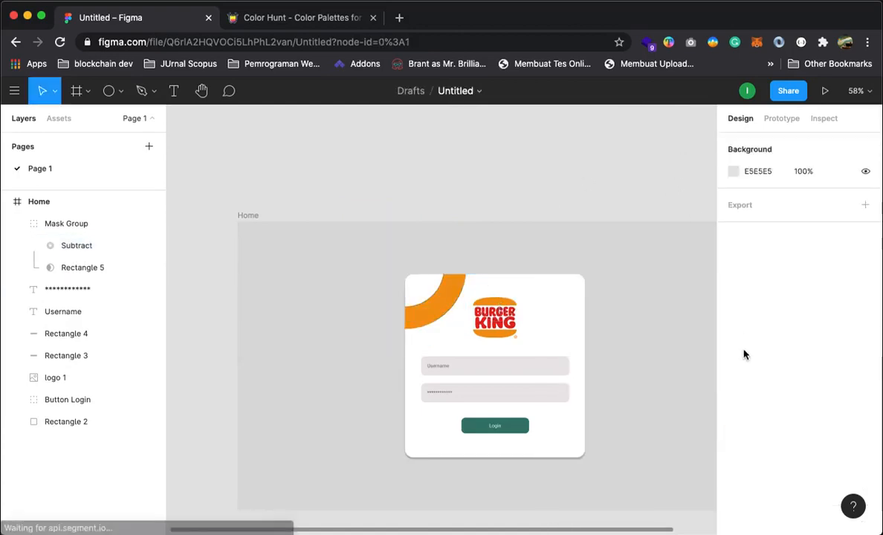
pyautogui.scroll(-3, 591, 357)
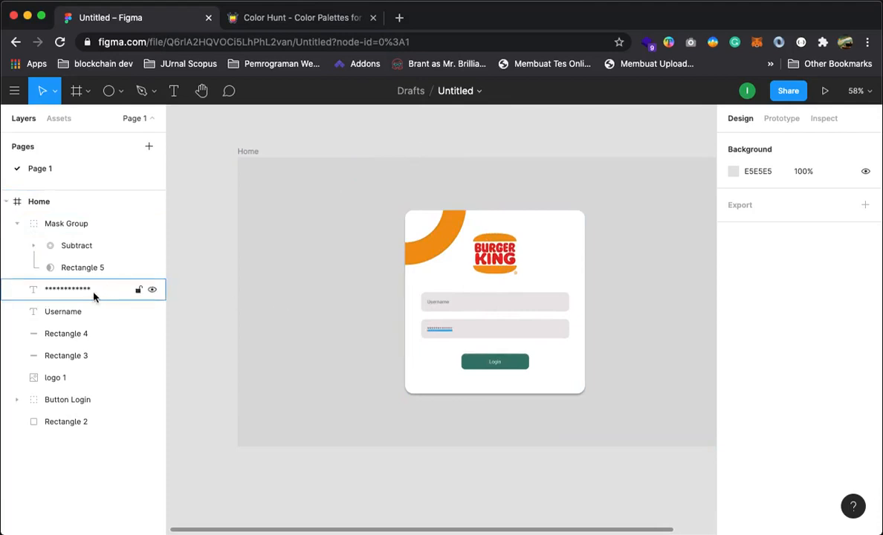
pyautogui.scroll(1, 278, 196)
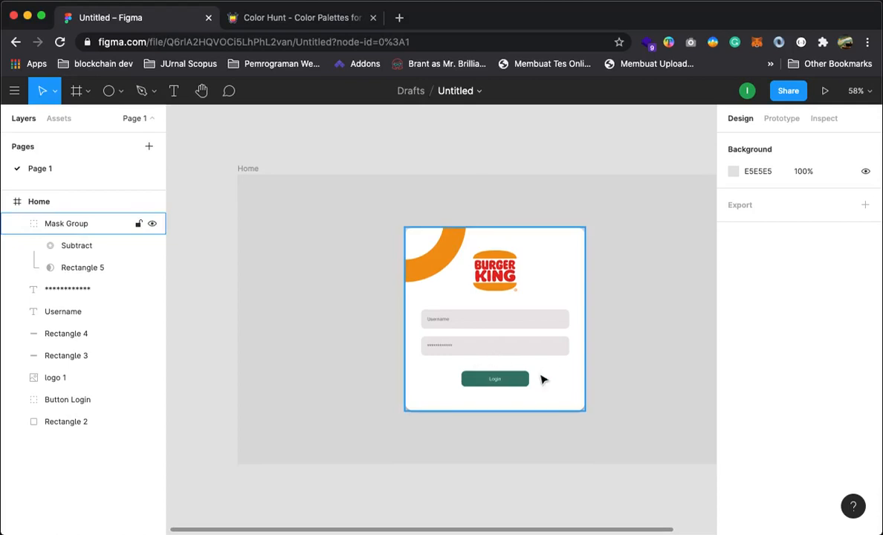
pyautogui.scroll(-1, 542, 375)
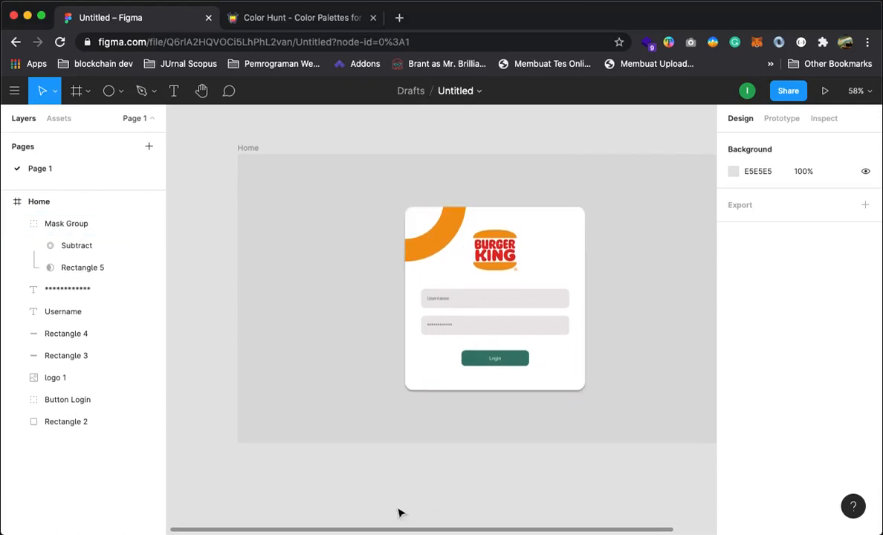
pyautogui.scroll(-1, 637, 353)
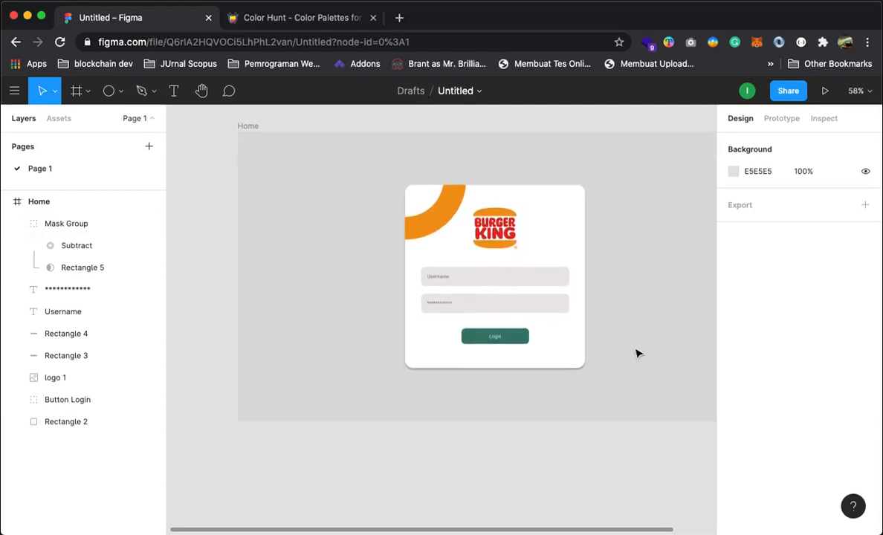
pyautogui.scroll(1, 621, 371)
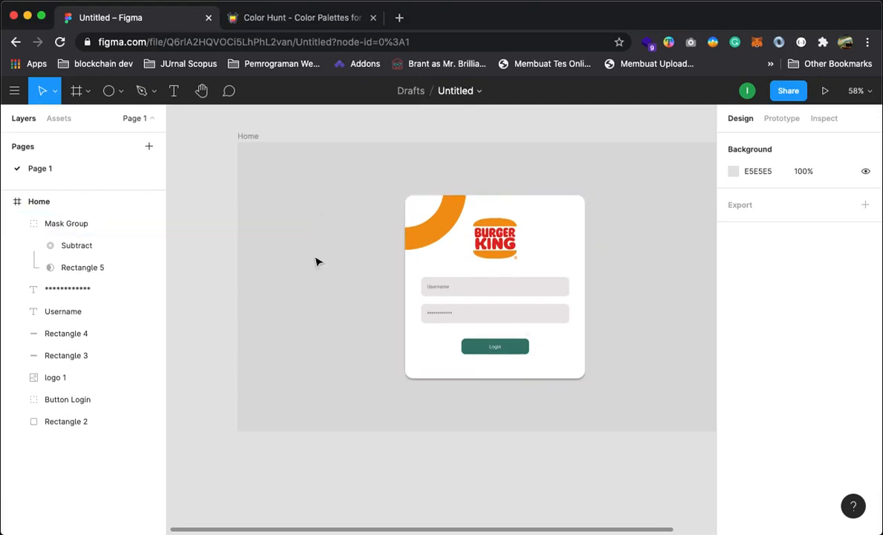
pyautogui.moveTo(400, 161); pyautogui.dragTo(358, 175)
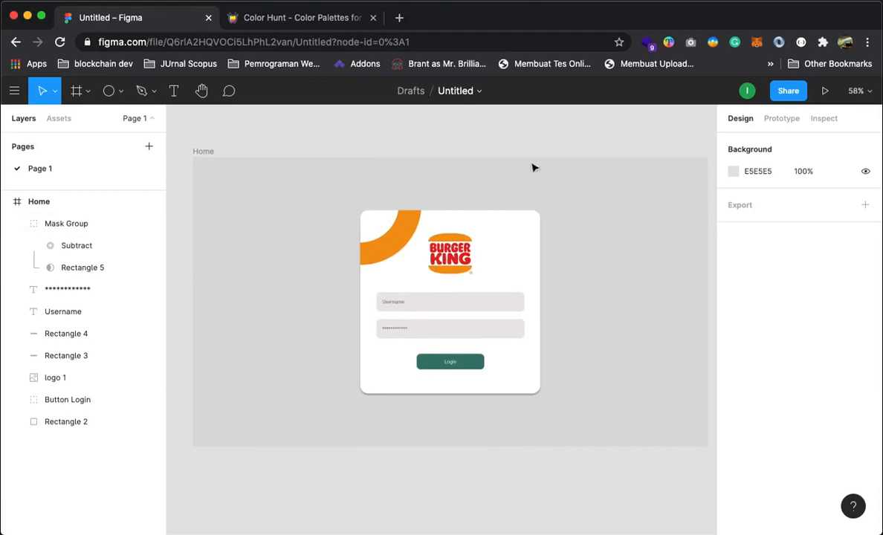
# Add a layout grid to the Home frame and change its type from a uniform grid to columns.
pyautogui.click(39, 202)
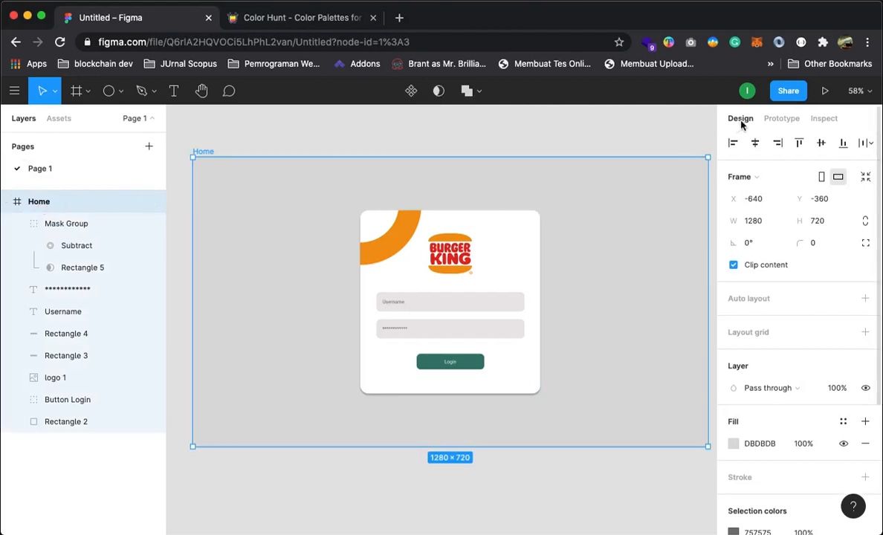
pyautogui.scroll(-1, 767, 360)
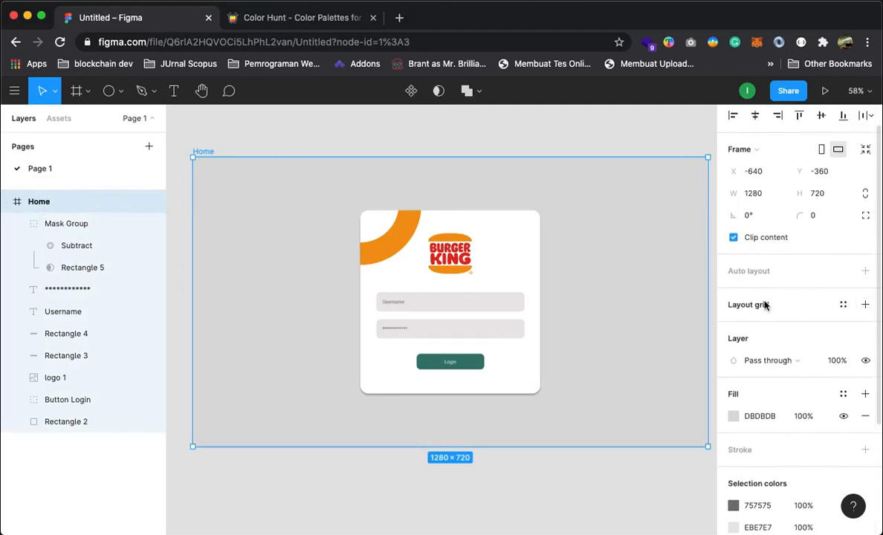
pyautogui.click(865, 305)
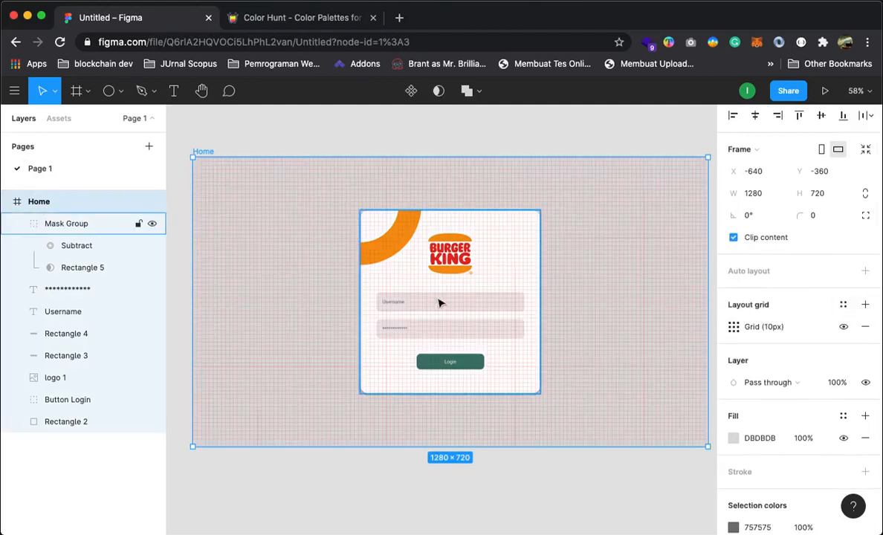
pyautogui.click(734, 326)
pyautogui.click(568, 329)
pyautogui.click(585, 346)
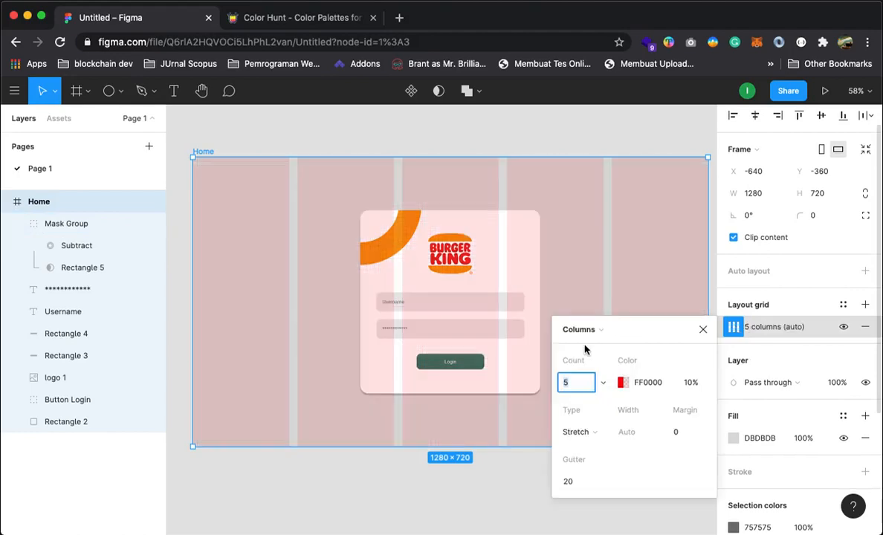
# Set the Home frame's column grid to a count of 12 and close its settings.
pyautogui.click(568, 482)
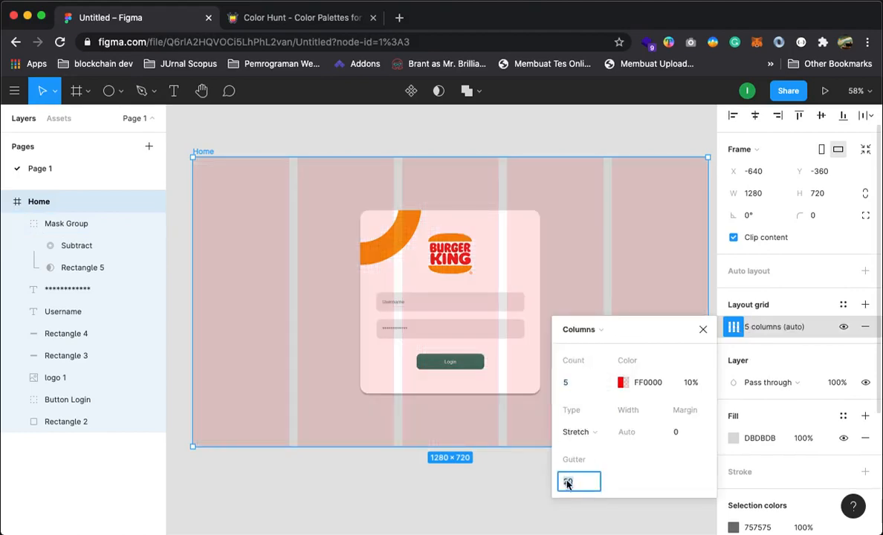
pyautogui.doubleClick(574, 482)
pyautogui.click(576, 384)
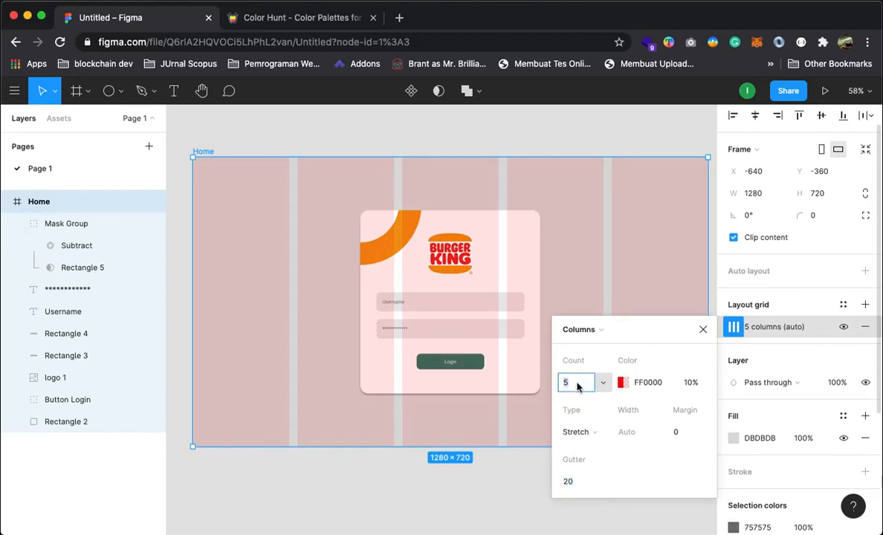
pyautogui.press('Return')
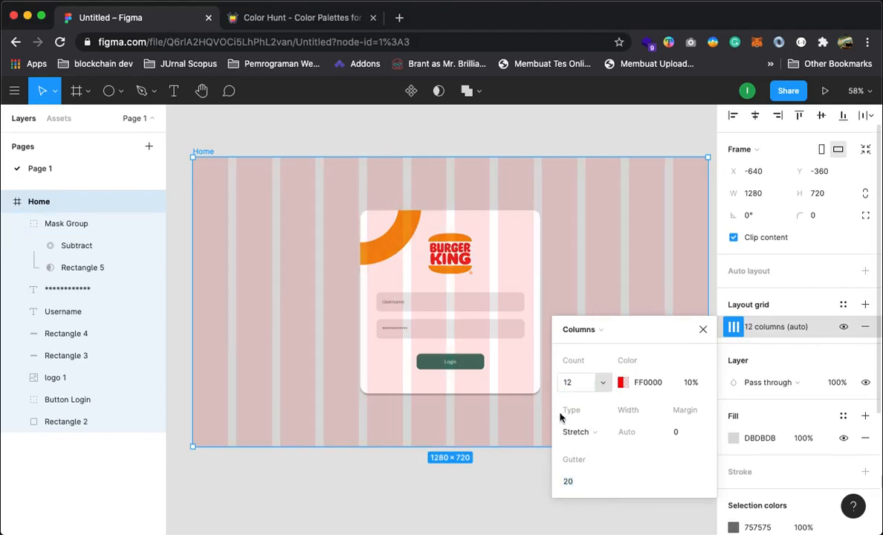
pyautogui.click(706, 339)
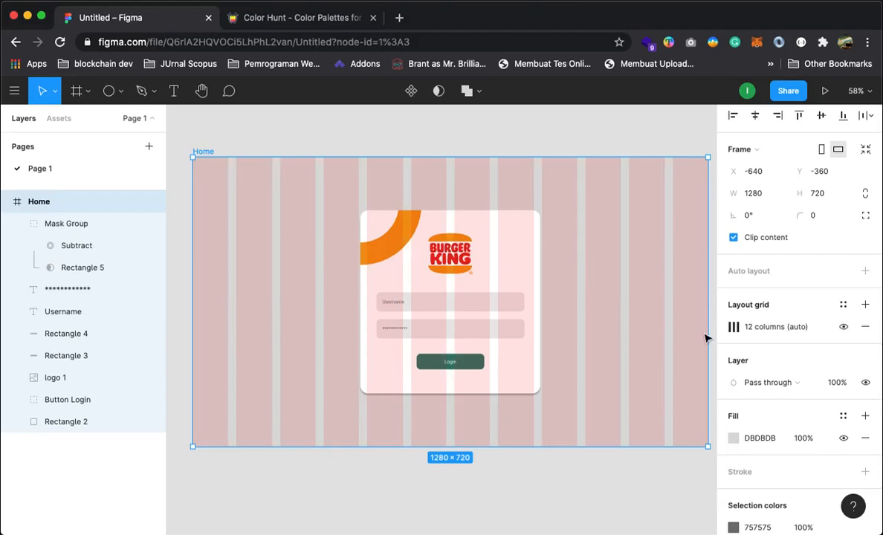
pyautogui.click(520, 497)
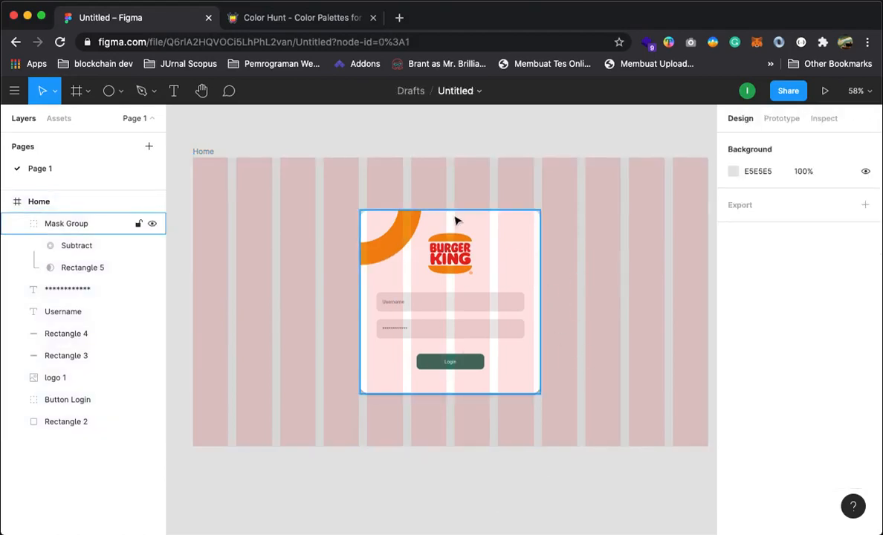
pyautogui.click(361, 227)
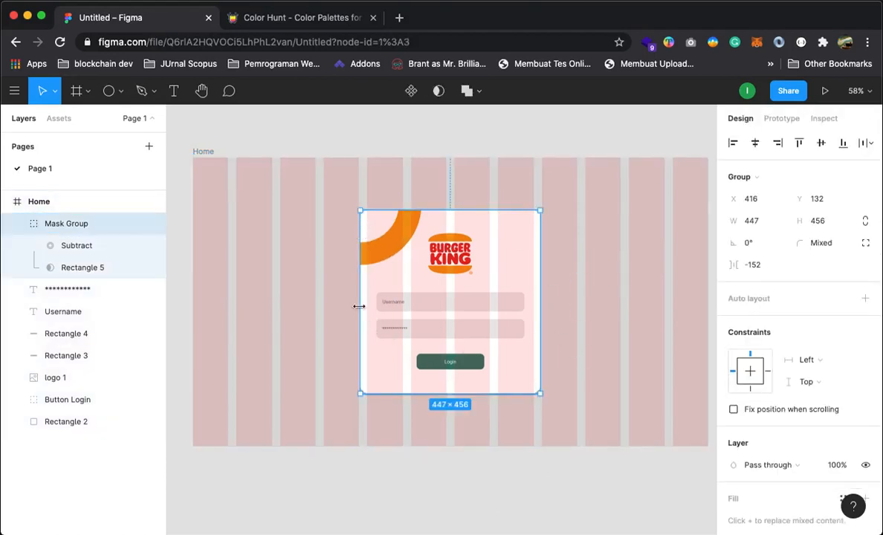
pyautogui.moveTo(358, 306); pyautogui.dragTo(367, 306)
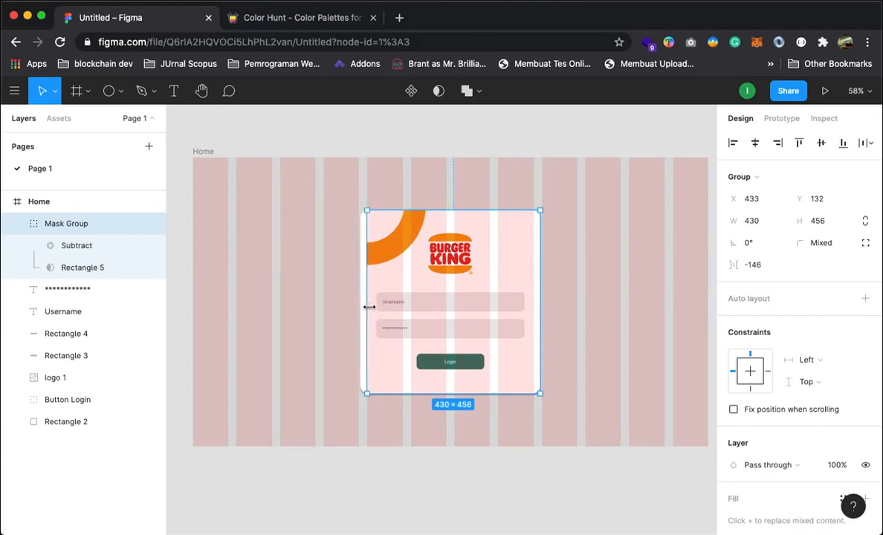
pyautogui.hotkey('ctrl', 'z')
# Resize the card's background Rectangle 2 so its sides align with the outer edges of the fifth and eighth grid columns.
pyautogui.click(40, 202)
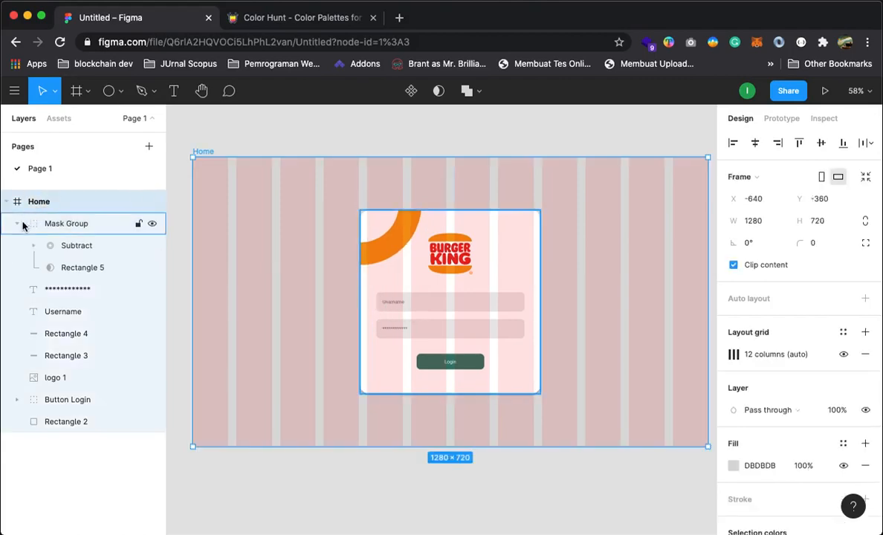
pyautogui.click(18, 224)
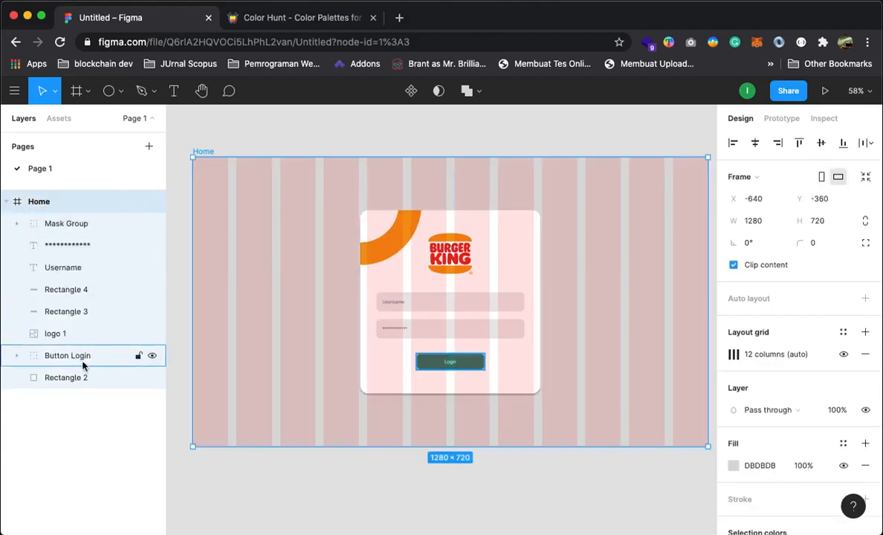
pyautogui.click(73, 376)
pyautogui.moveTo(360, 297); pyautogui.dragTo(368, 297)
pyautogui.moveTo(540, 305); pyautogui.dragTo(535, 305)
# Resize the Mask Group to 414 wide so its sides align with the outer edges of the fifth and eighth grid columns.
pyautogui.click(362, 253)
pyautogui.moveTo(362, 253); pyautogui.dragTo(367, 250)
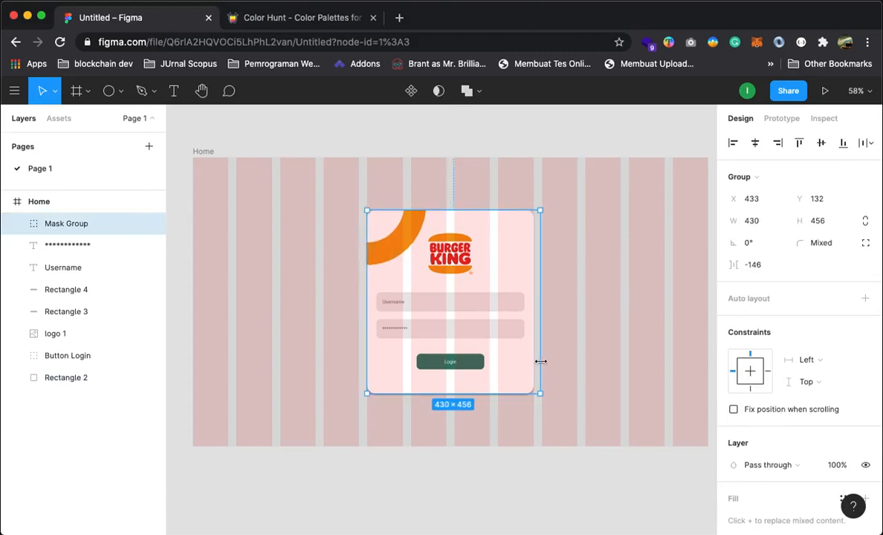
pyautogui.moveTo(541, 361); pyautogui.dragTo(534, 360)
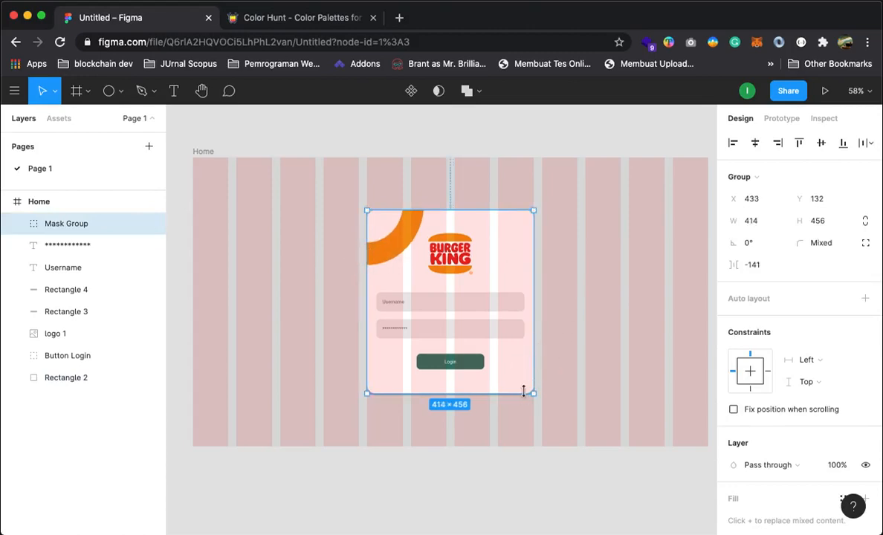
pyautogui.click(486, 496)
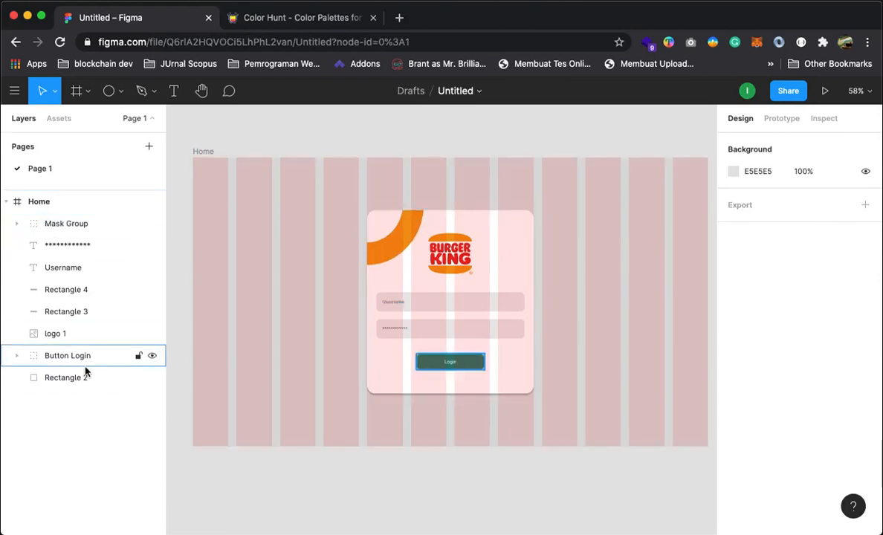
pyautogui.click(70, 379)
pyautogui.scroll(-1, 758, 394)
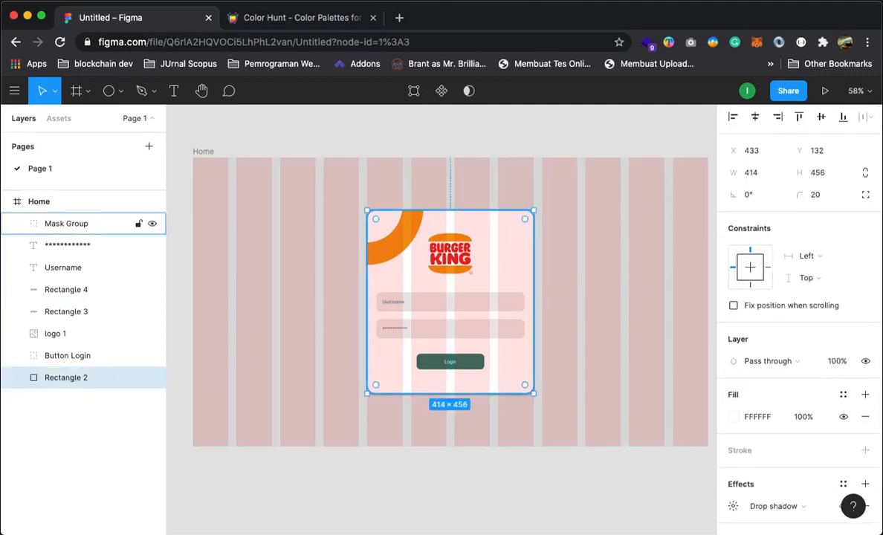
# Add a second layout grid to the Home frame and change its type from a uniform grid to rows.
pyautogui.click(47, 205)
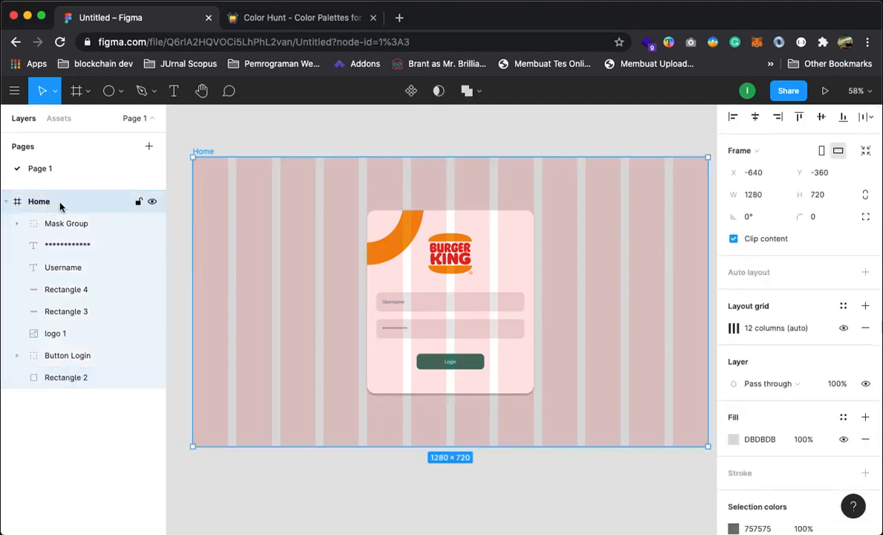
pyautogui.click(864, 306)
pyautogui.click(734, 327)
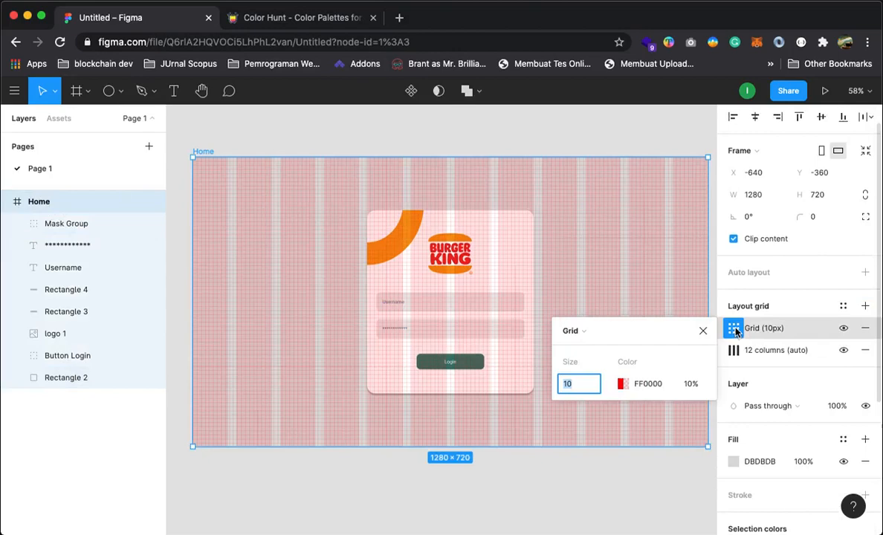
pyautogui.click(578, 335)
pyautogui.click(588, 364)
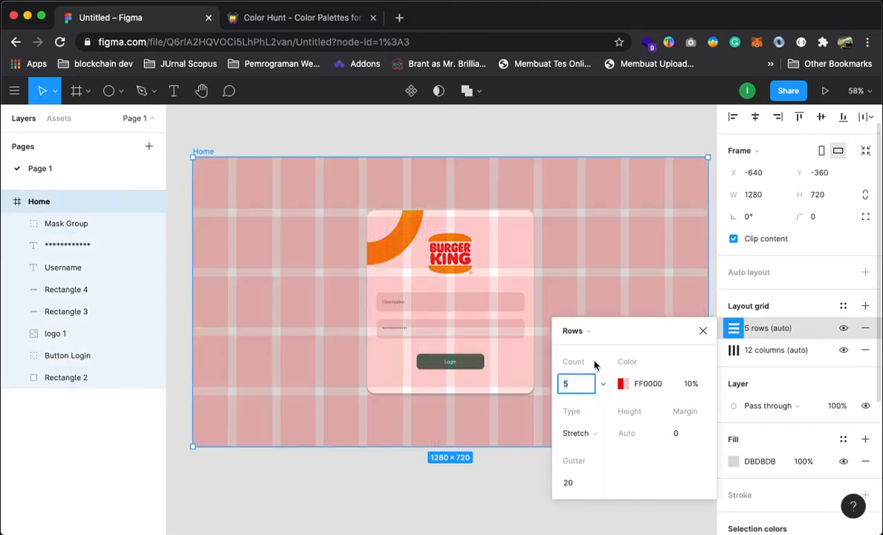
# Set the Home frame's row grid to a count of 12.
pyautogui.click(567, 383)
pyautogui.write('12')
pyautogui.press('Return')
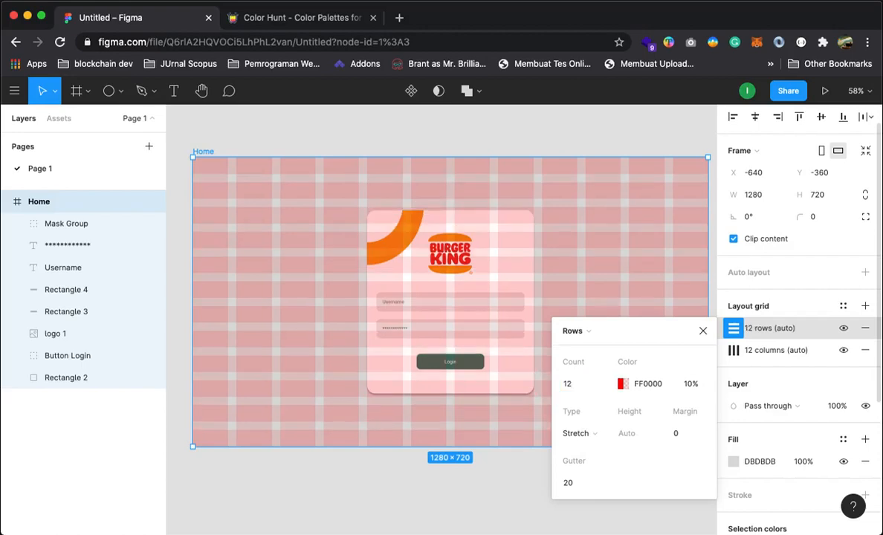
# Set the Home frame's row grid to a count of 6 and close its settings.
pyautogui.click(554, 385)
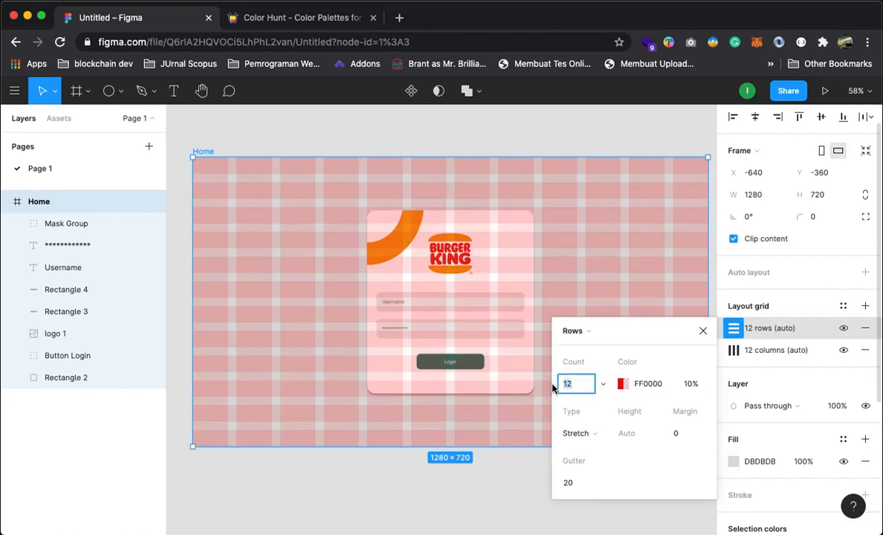
pyautogui.press('Return')
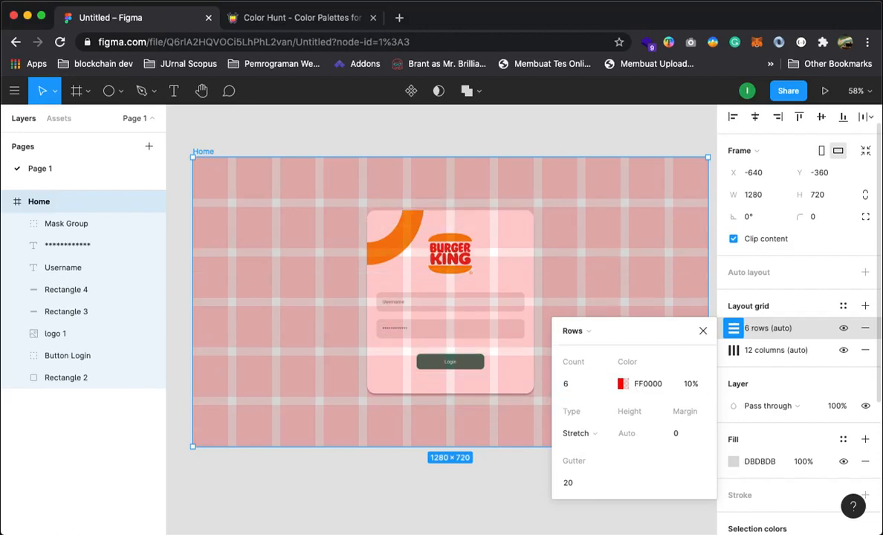
pyautogui.click(703, 330)
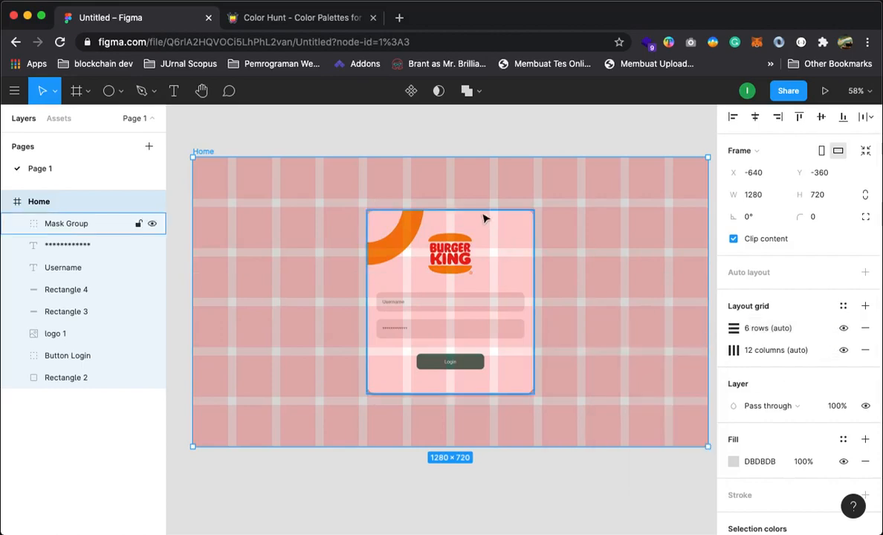
# Stretch the Mask Group vertically to 474 high, from the top of the second grid row to the bottom of the fifth.
pyautogui.click(374, 220)
pyautogui.moveTo(461, 213); pyautogui.dragTo(457, 207)
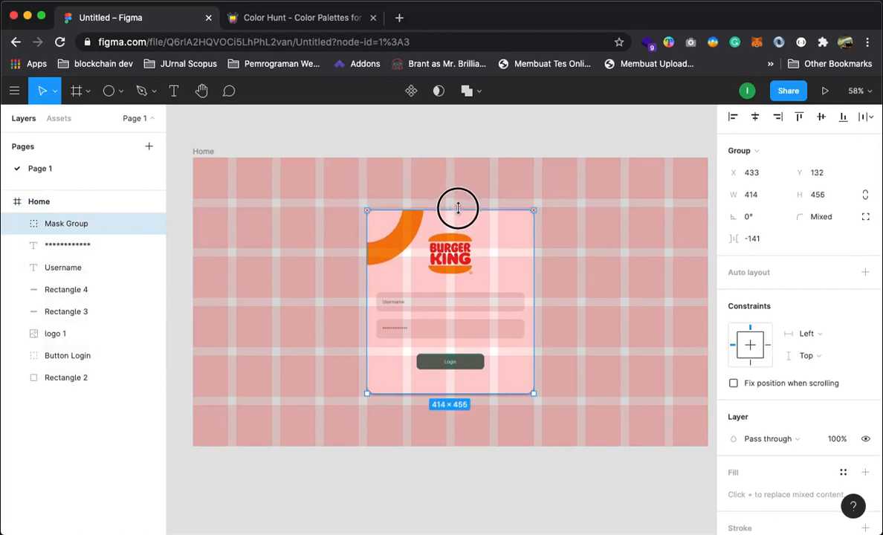
pyautogui.moveTo(476, 395); pyautogui.dragTo(486, 395)
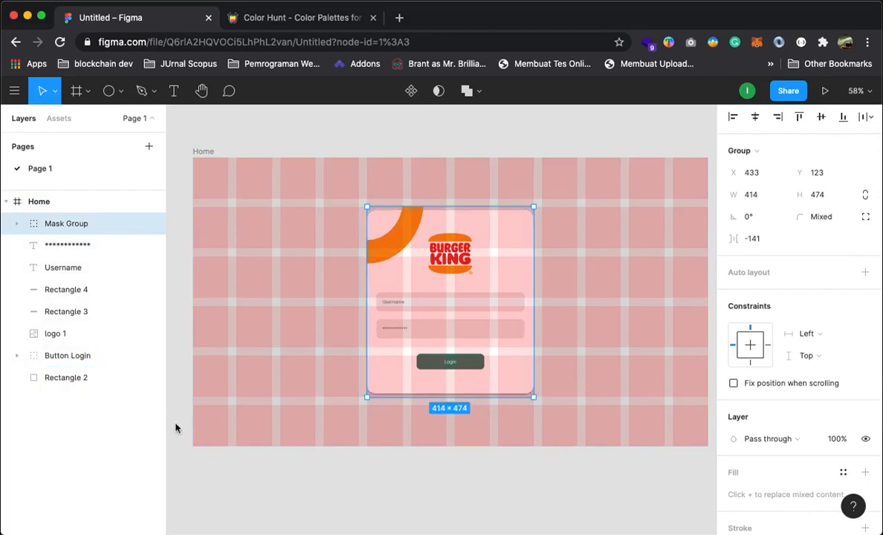
# Stretch the card's background Rectangle 2 vertically to 474 high, spanning the second through fifth grid rows.
pyautogui.click(61, 377)
pyautogui.moveTo(446, 210); pyautogui.dragTo(450, 205)
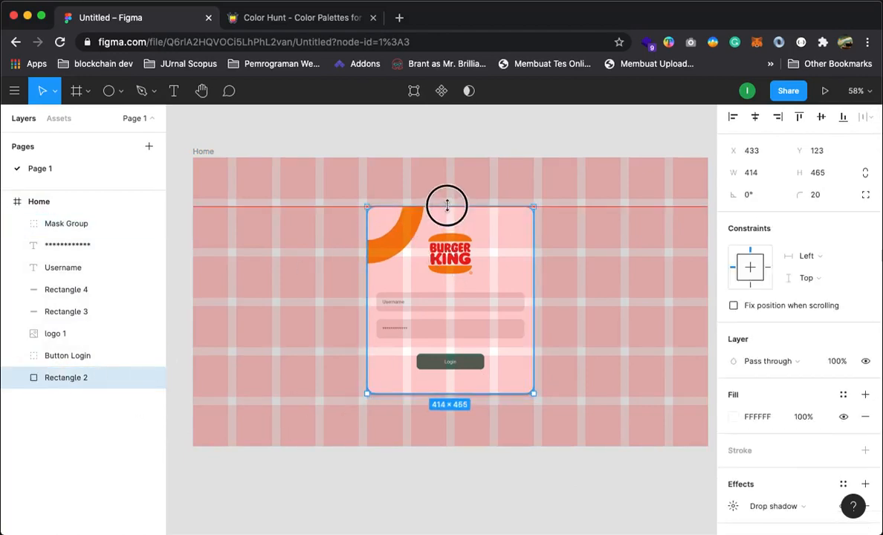
pyautogui.moveTo(450, 394); pyautogui.dragTo(455, 399)
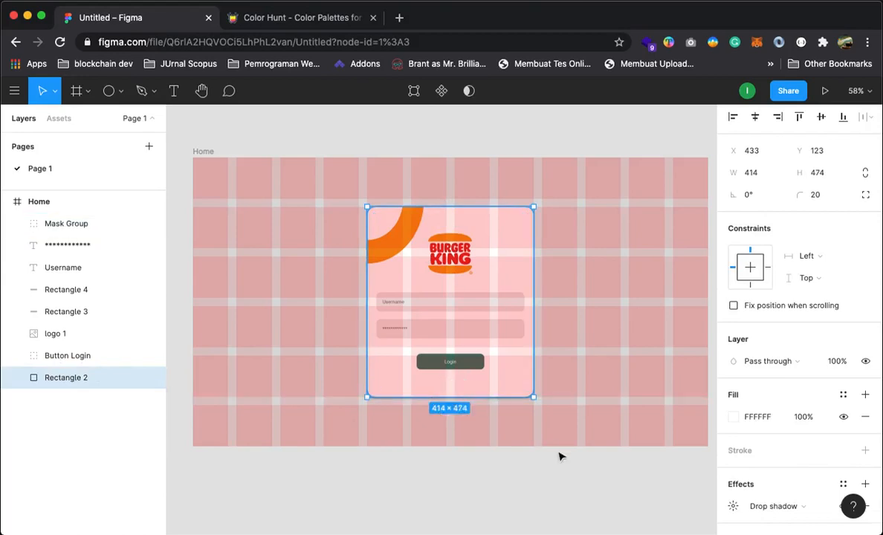
pyautogui.click(572, 476)
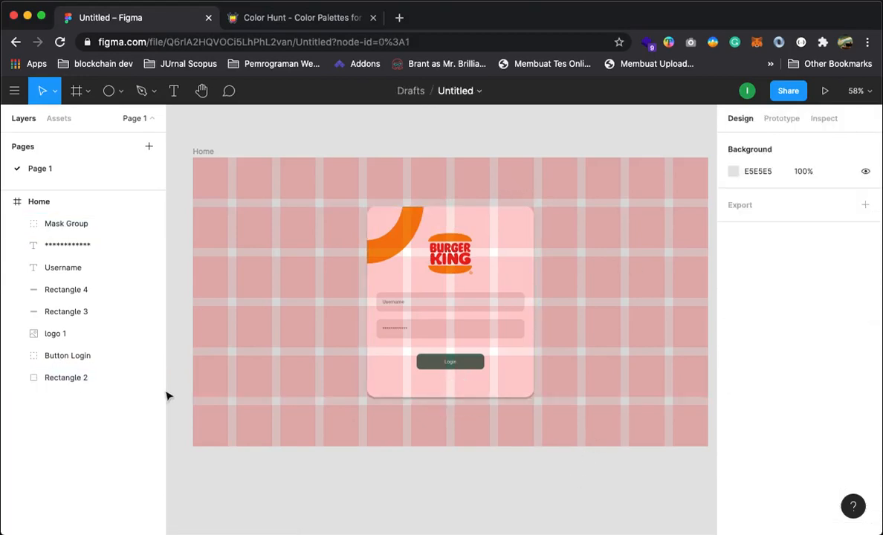
# Hide and show the Home frame's row and column grids in turn to compare each against the card.
pyautogui.click(16, 202)
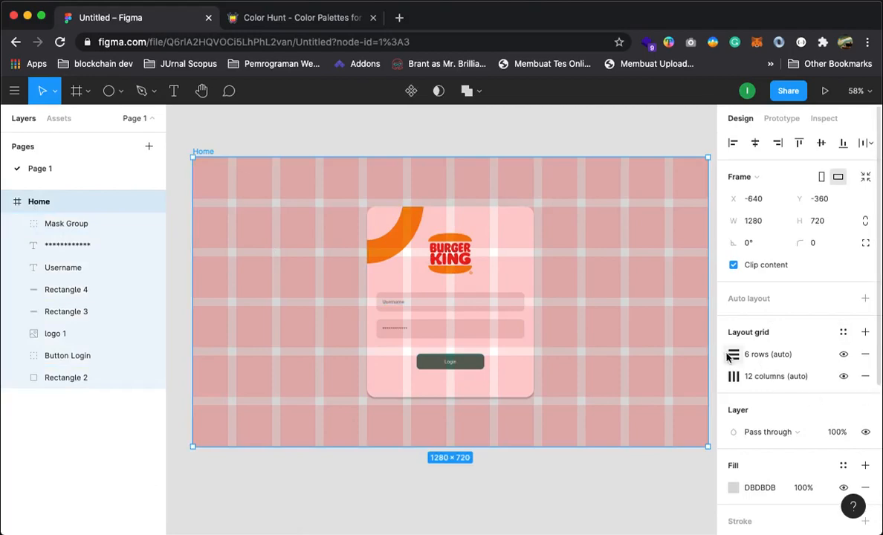
pyautogui.click(843, 356)
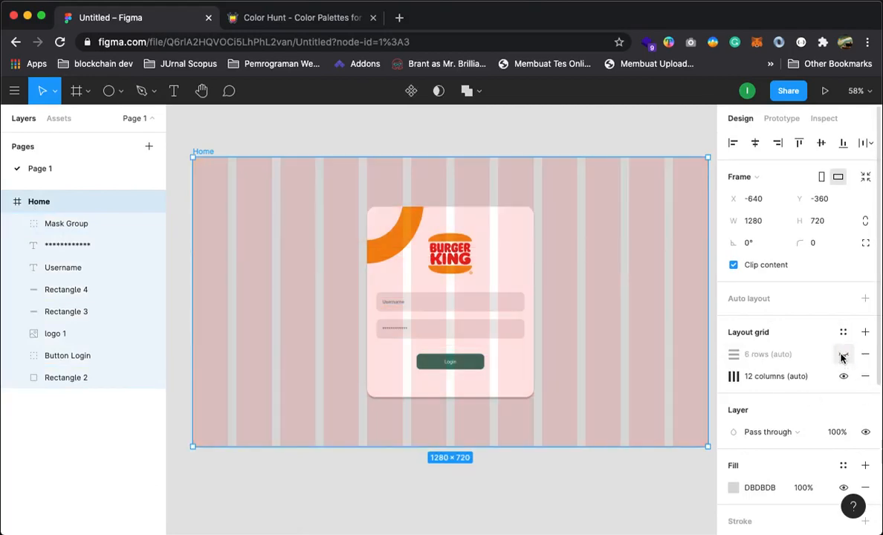
pyautogui.click(844, 376)
pyautogui.click(843, 354)
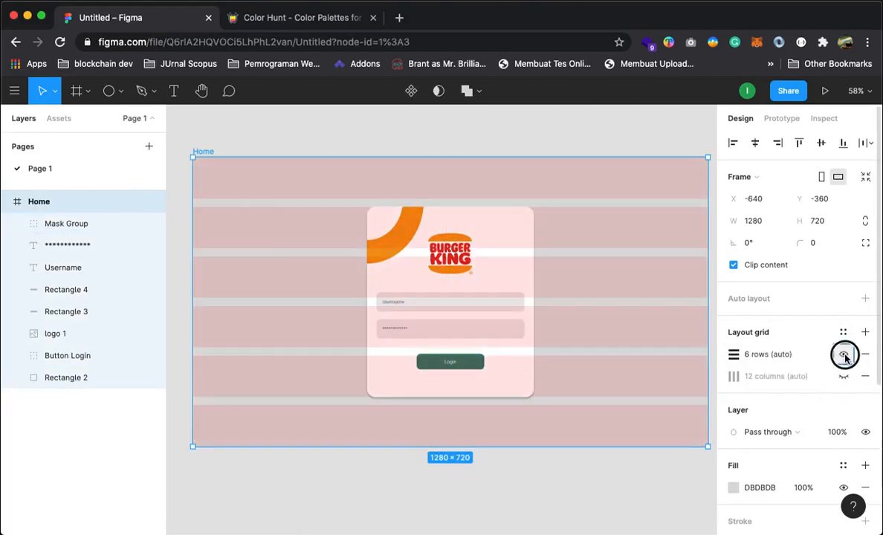
pyautogui.click(844, 374)
# Set the row grid's color to the document orange F39713 at 5% opacity and deselect the Home frame.
pyautogui.click(742, 357)
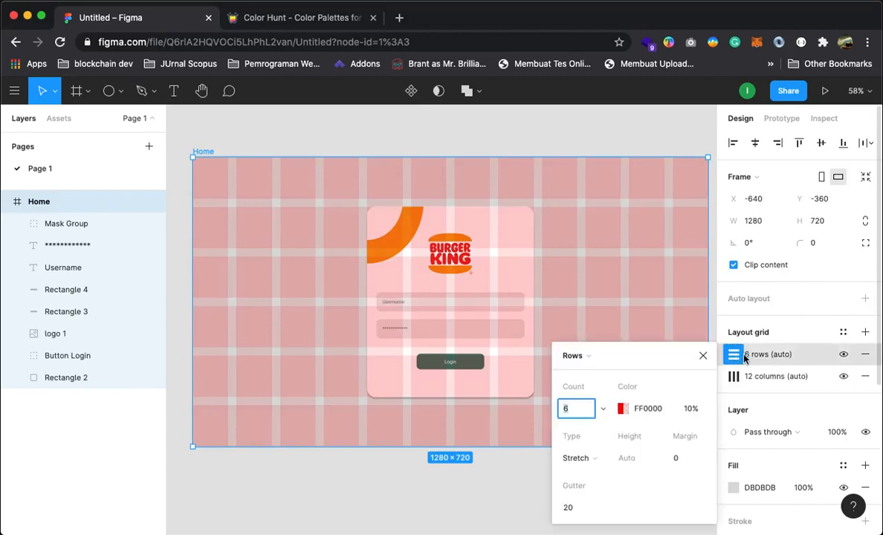
pyautogui.click(621, 409)
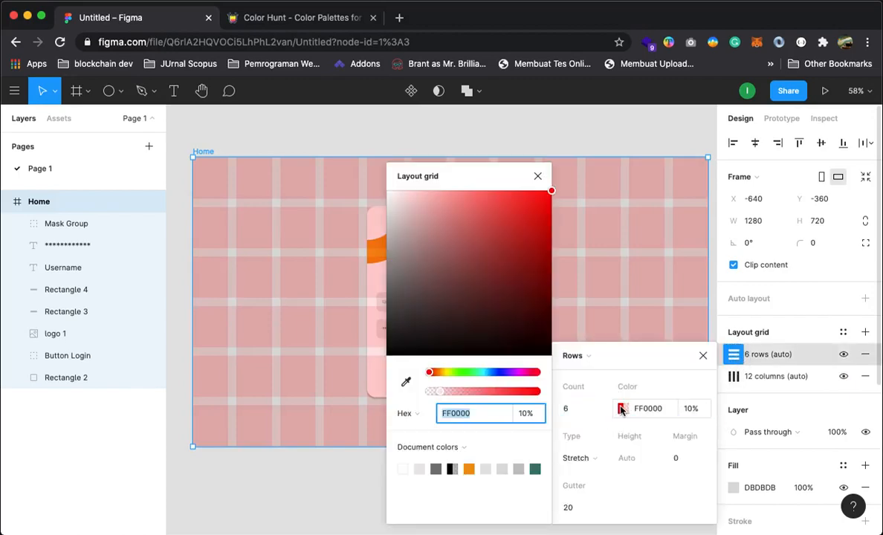
pyautogui.click(420, 467)
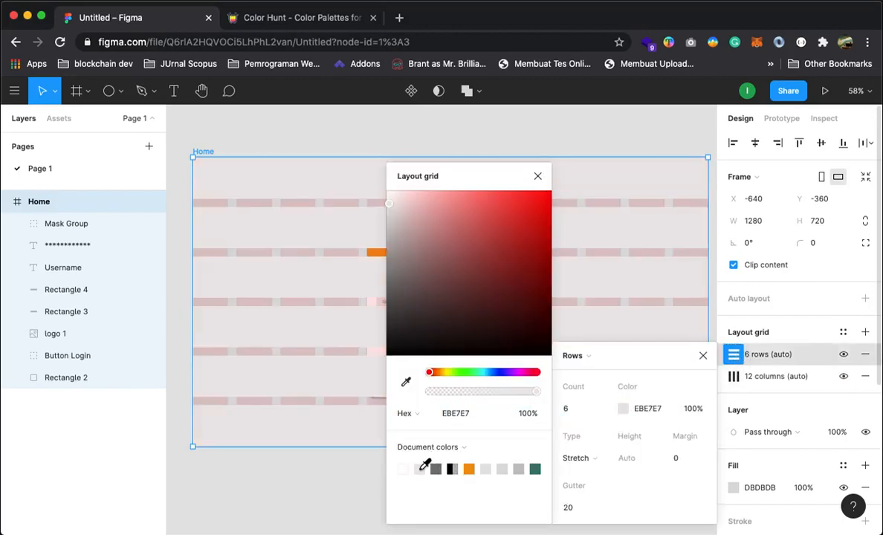
pyautogui.click(469, 468)
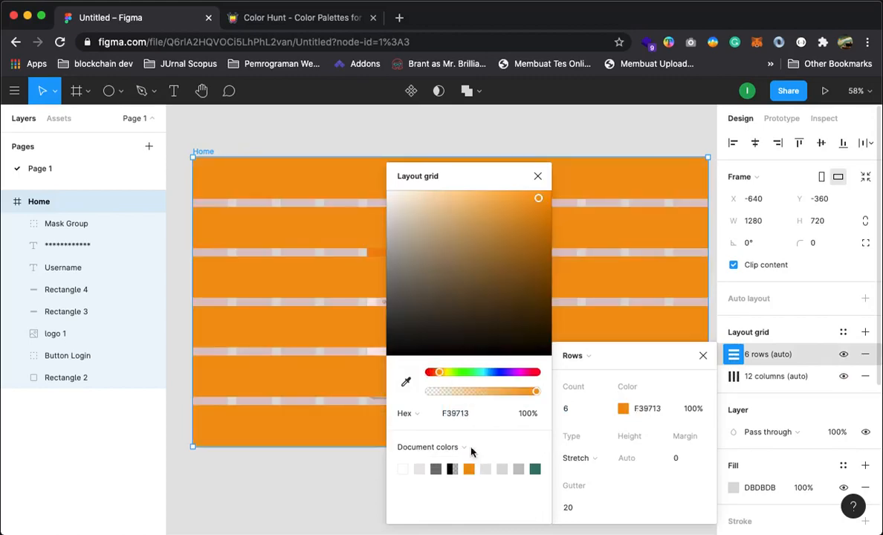
pyautogui.click(537, 176)
pyautogui.click(691, 409)
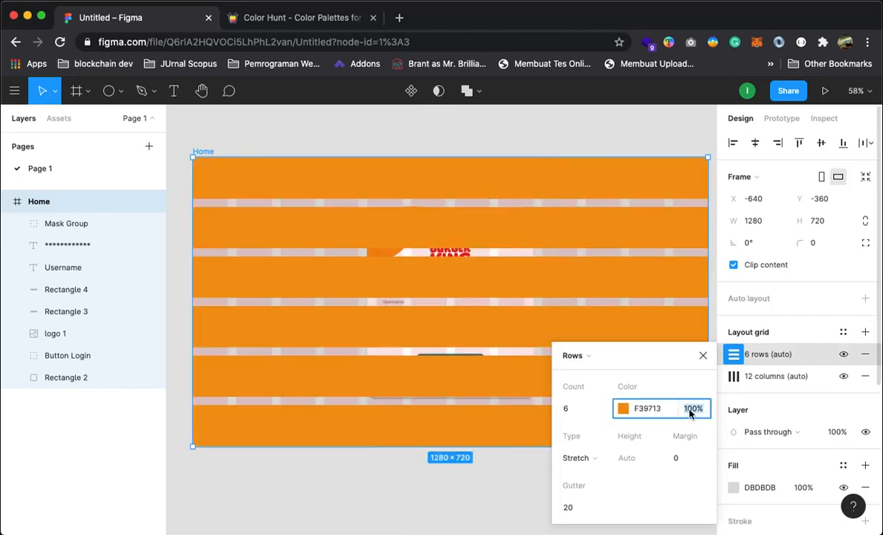
pyautogui.press('Return')
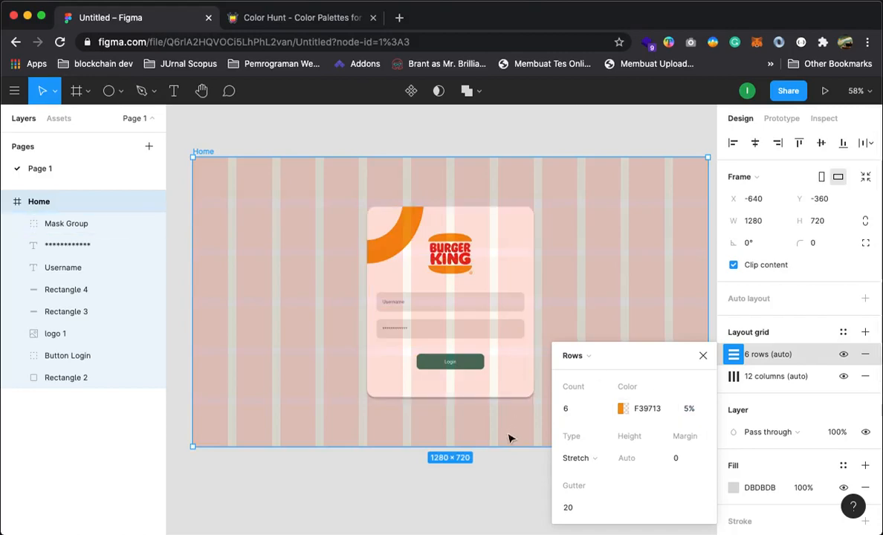
pyautogui.click(752, 377)
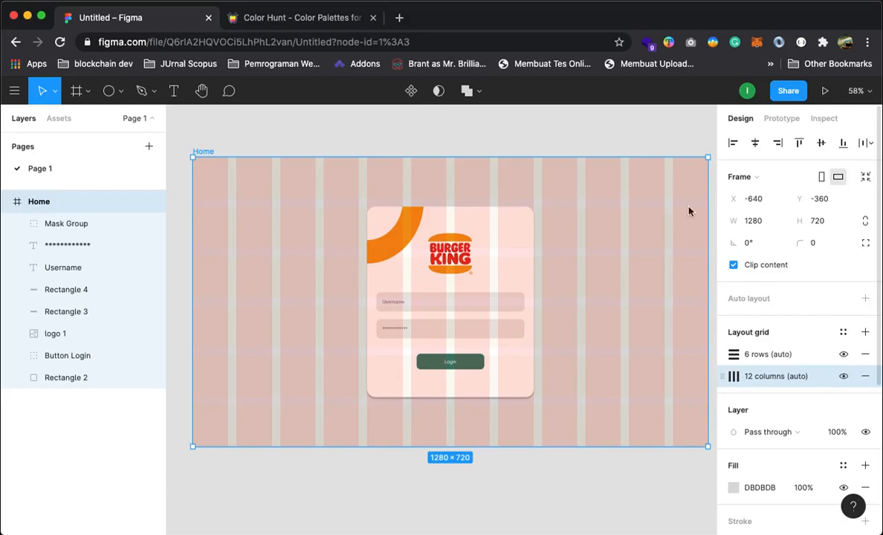
pyautogui.click(285, 131)
pyautogui.click(688, 396)
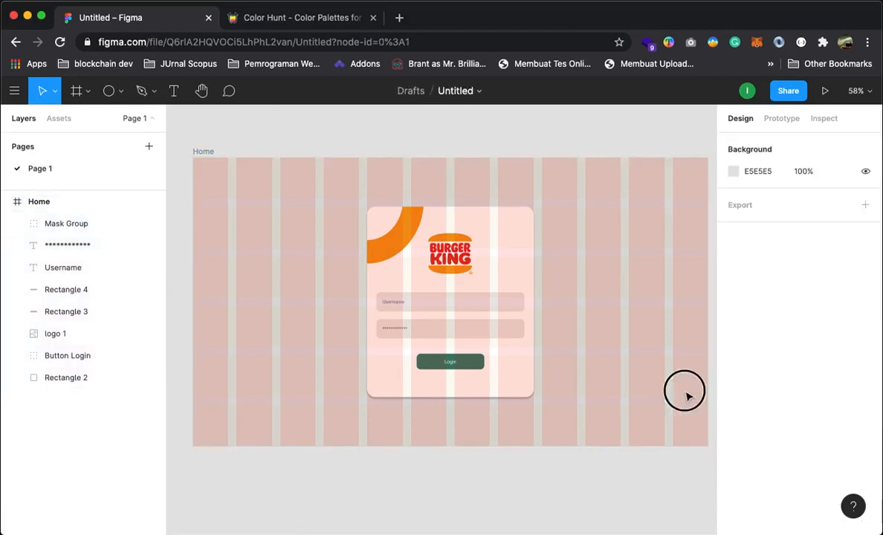
# Move the 12-column grid above the 6-row grid in the Home frame's layout grid order.
pyautogui.click(58, 203)
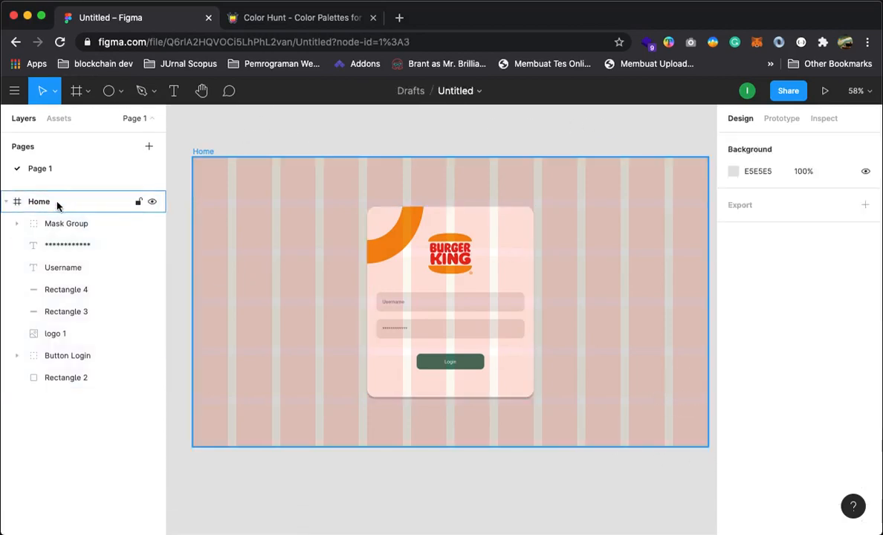
pyautogui.click(57, 203)
pyautogui.click(754, 379)
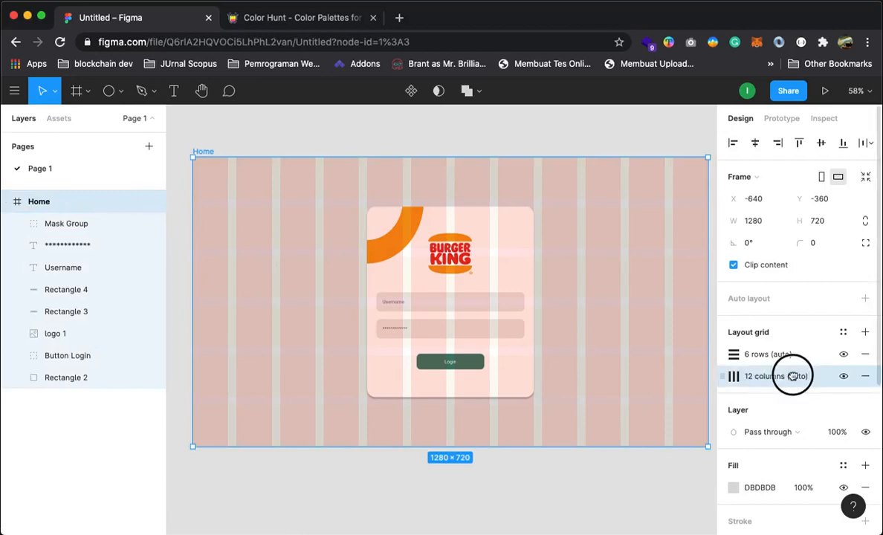
pyautogui.click(844, 377)
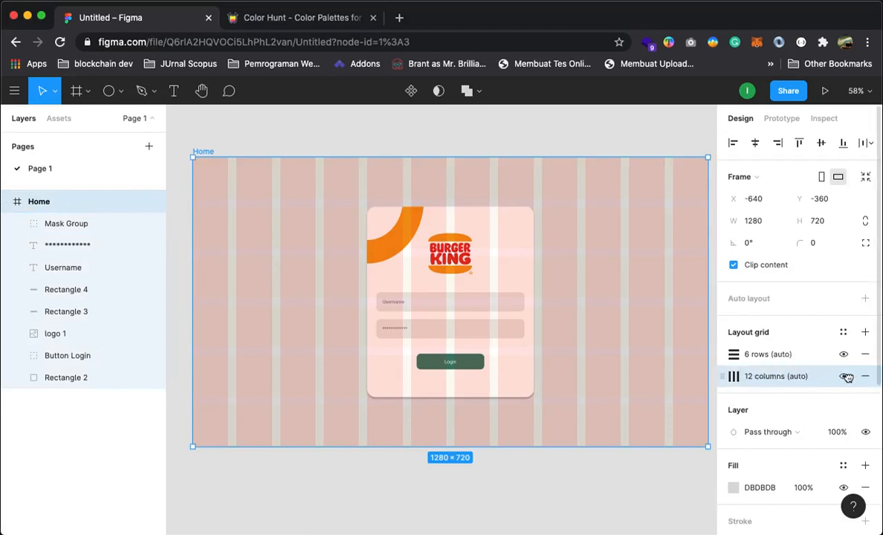
pyautogui.moveTo(739, 377); pyautogui.dragTo(750, 357)
pyautogui.click(749, 377)
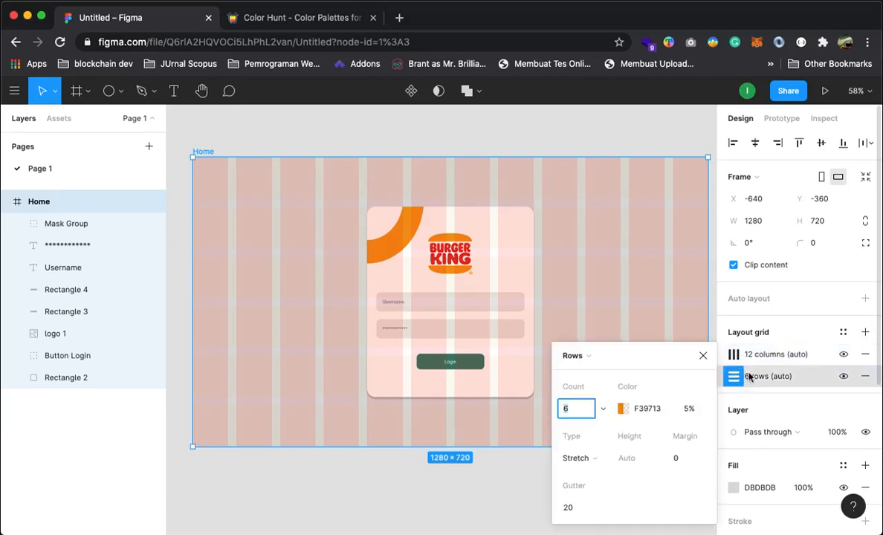
# Set the 12-column grid's color opacity to 5% and deselect the Home frame.
pyautogui.click(751, 355)
pyautogui.click(734, 355)
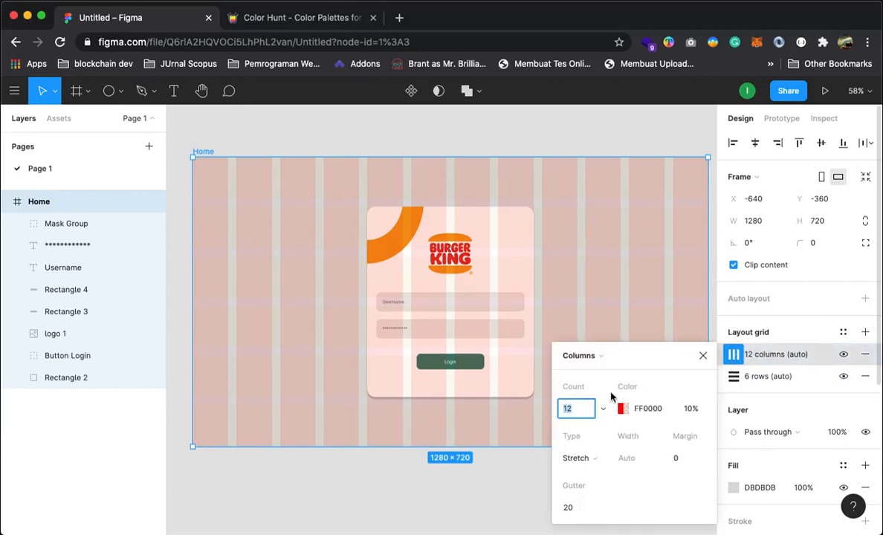
pyautogui.press('Tab')
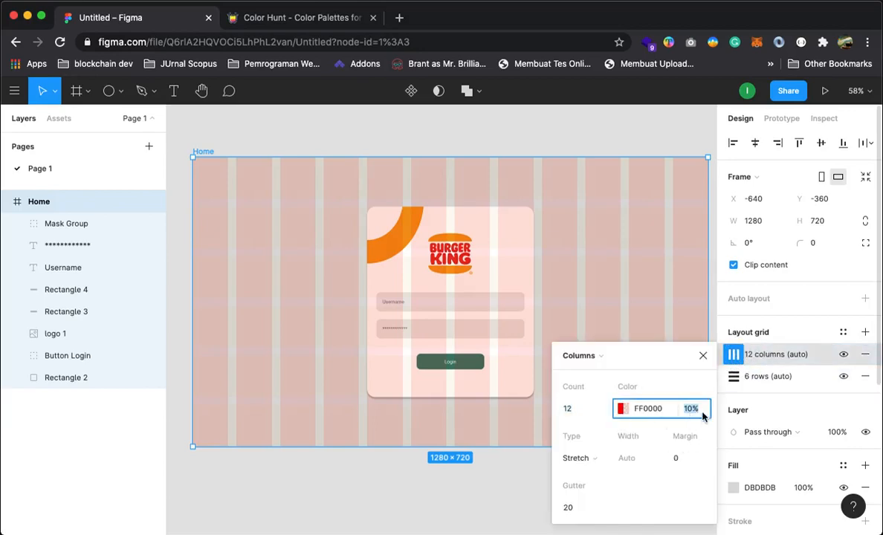
pyautogui.write('5')
pyautogui.press('Return')
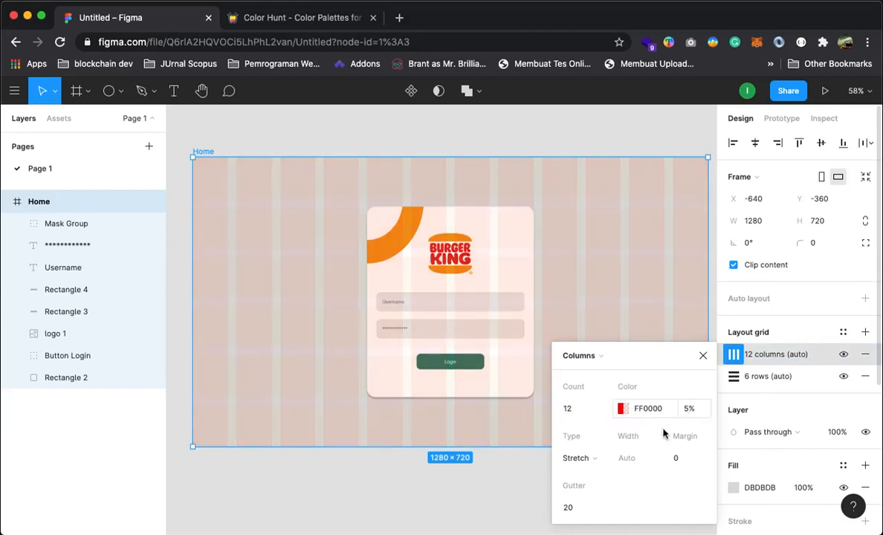
pyautogui.click(445, 496)
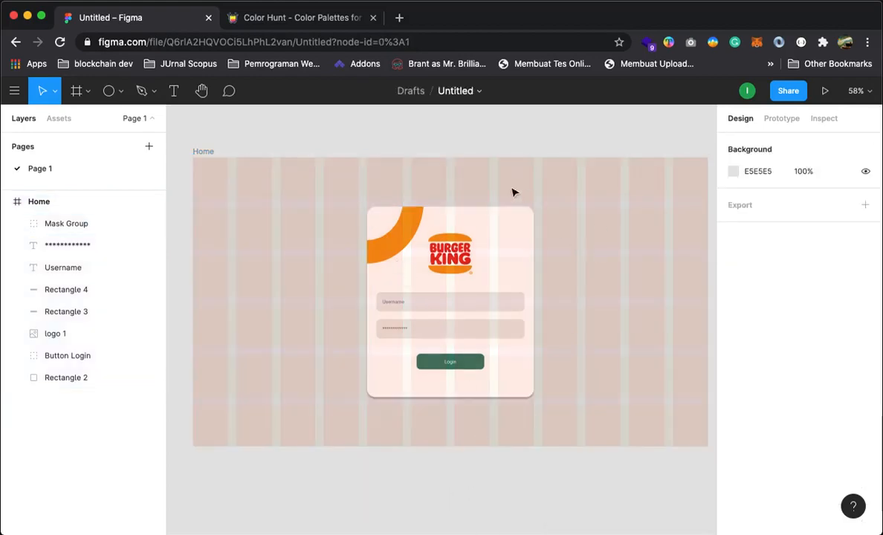
# Hide both the 12-column and 6-row layout grids of the Home frame and deselect the frame.
pyautogui.press('z')
pyautogui.click(399, 209)
pyautogui.click(388, 220)
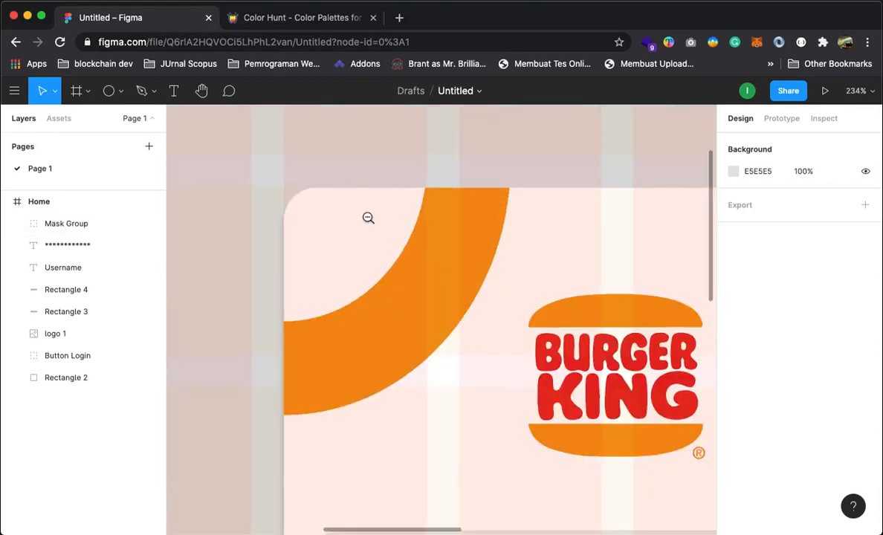
pyautogui.keyDown('alt'); pyautogui.click(367, 218); pyautogui.keyUp('alt')
pyautogui.keyDown('alt'); pyautogui.click(374, 230); pyautogui.keyUp('alt')
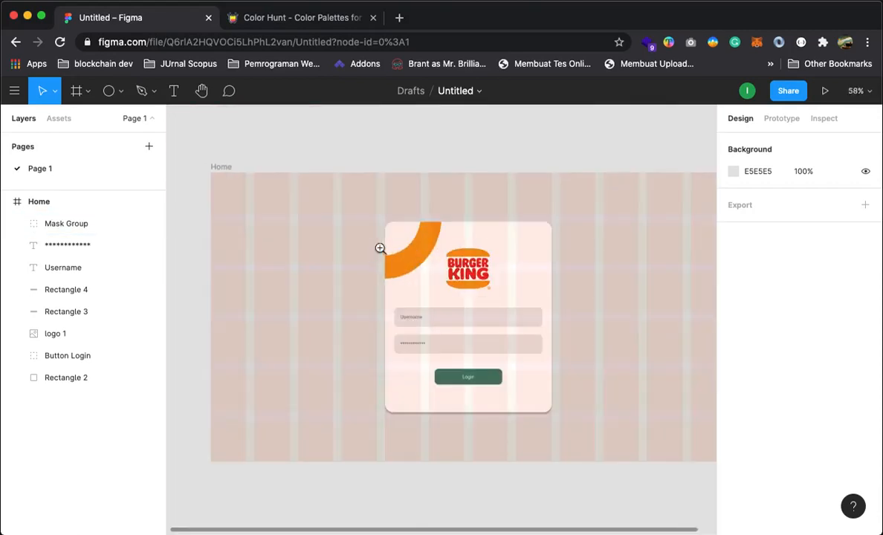
pyautogui.click(62, 201)
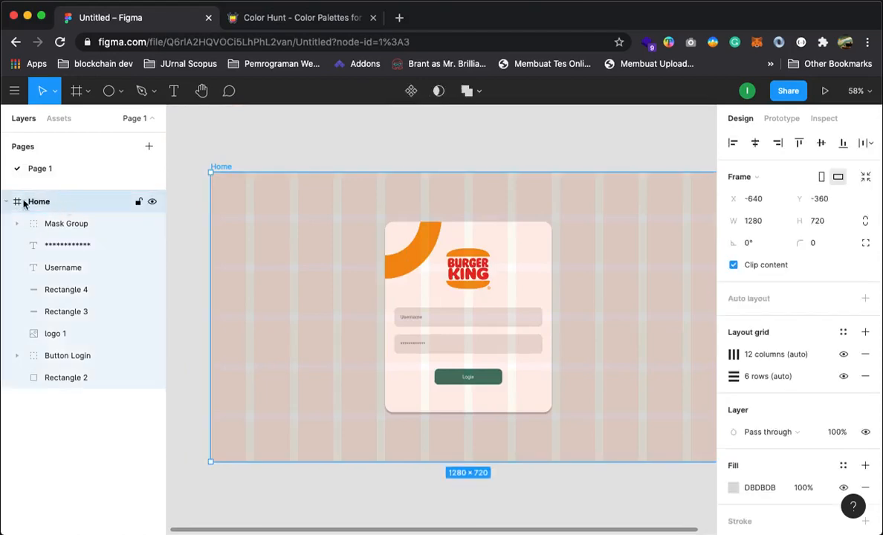
pyautogui.click(844, 354)
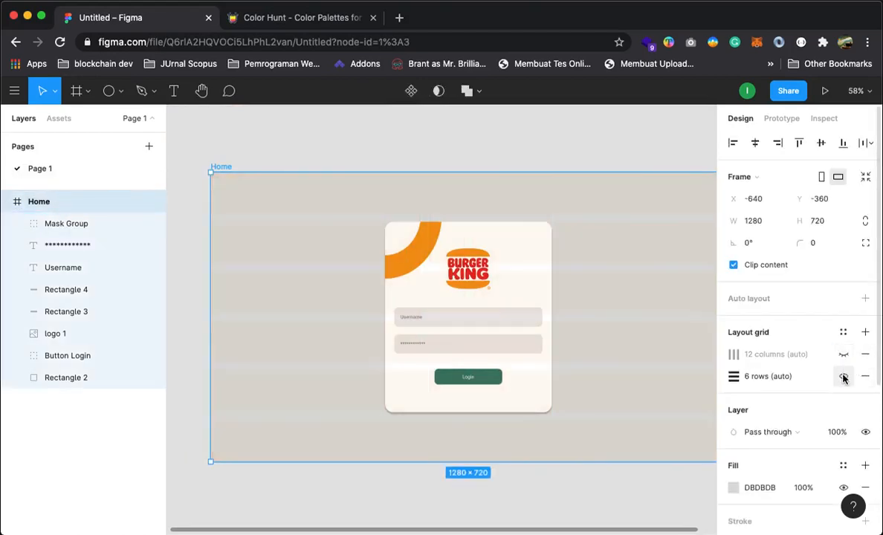
pyautogui.click(843, 376)
pyautogui.click(478, 137)
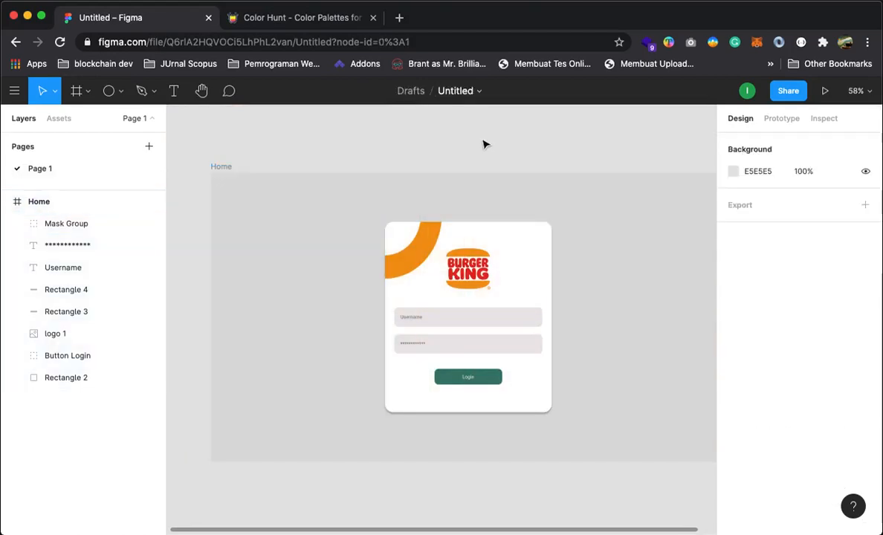
pyautogui.press('z')
pyautogui.keyDown('alt'); pyautogui.click(488, 230); pyautogui.keyUp('alt')
pyautogui.click(485, 237)
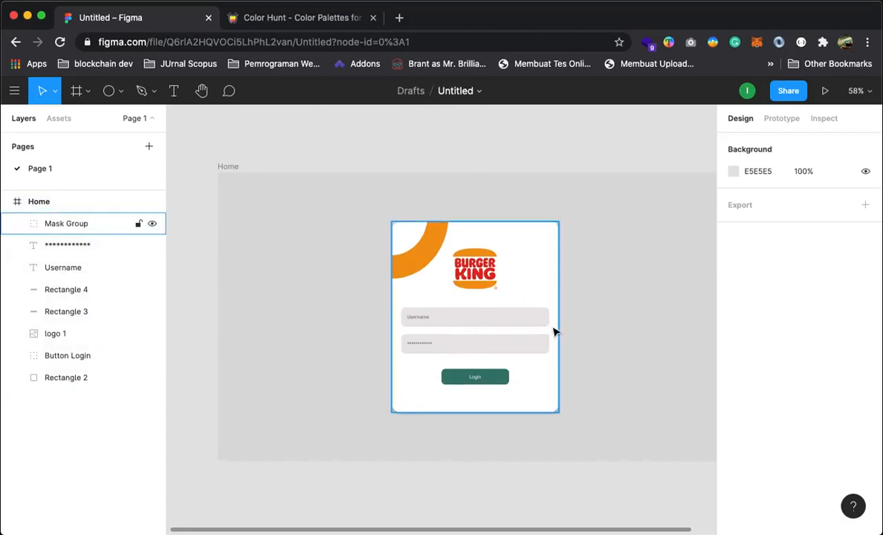
pyautogui.scroll(-3, 554, 332)
pyautogui.scroll(3, 557, 338)
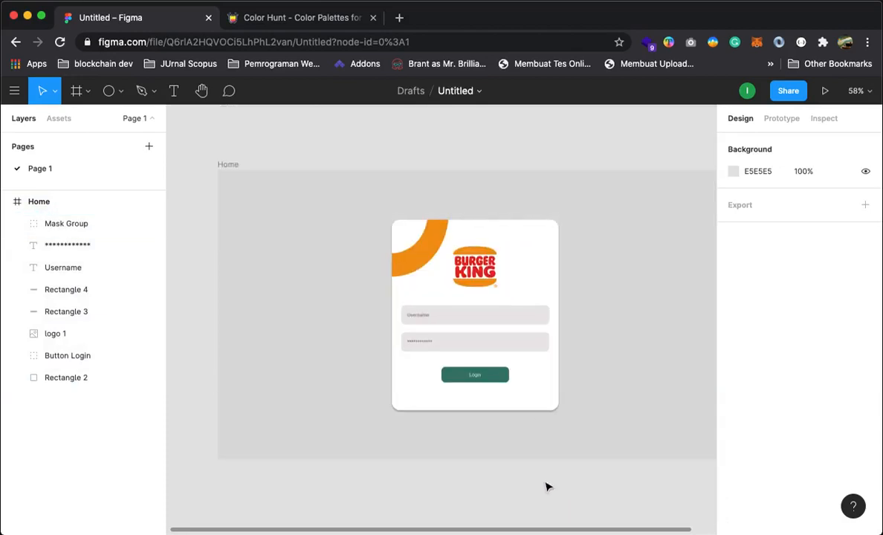
pyautogui.click(487, 368)
pyautogui.doubleClick(488, 373)
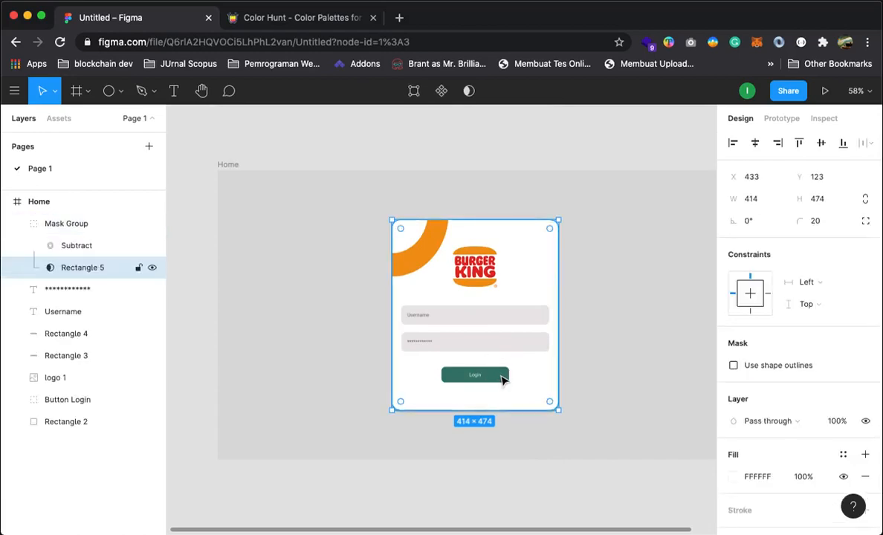
pyautogui.doubleClick(502, 379)
pyautogui.press('Escape')
pyautogui.click(503, 378)
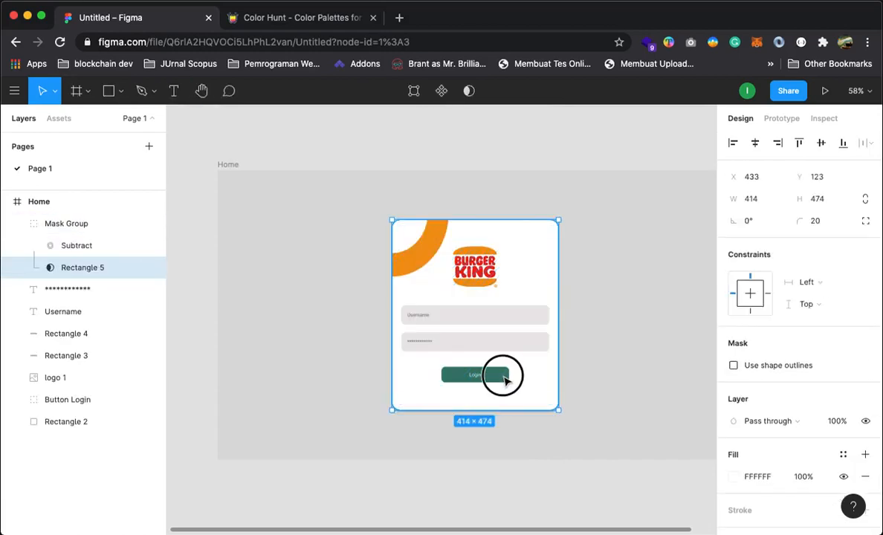
pyautogui.doubleClick(503, 378)
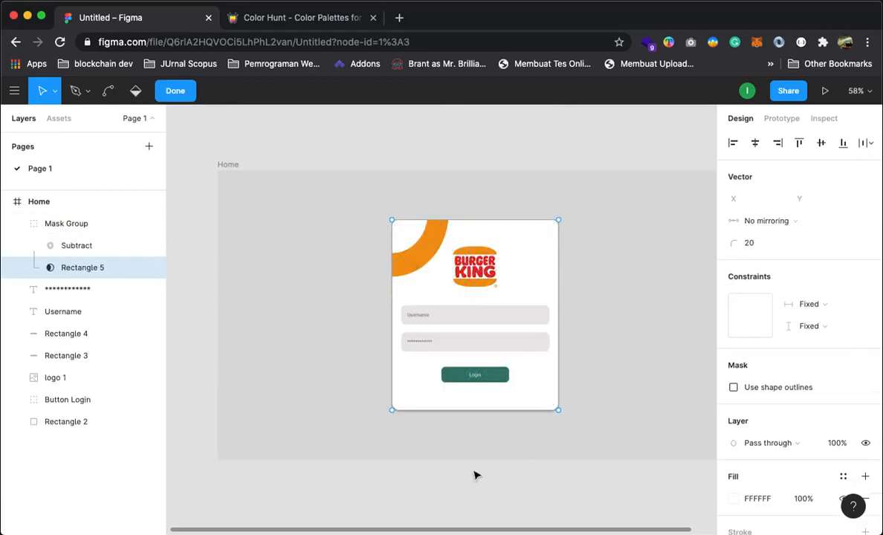
pyautogui.press('Escape')
pyautogui.click(518, 138)
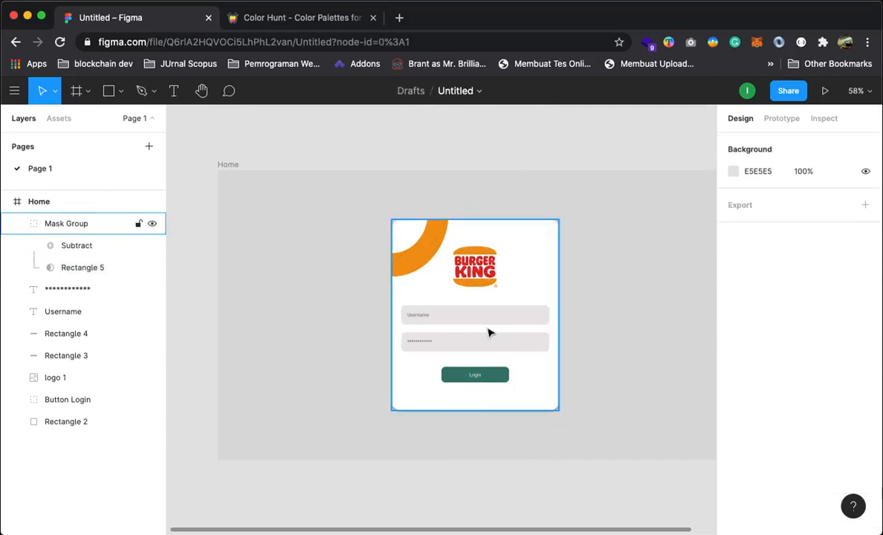
# Recolor the background rectangle inside the Button Login group with red sampled from the Burger King logo.
pyautogui.click(15, 399)
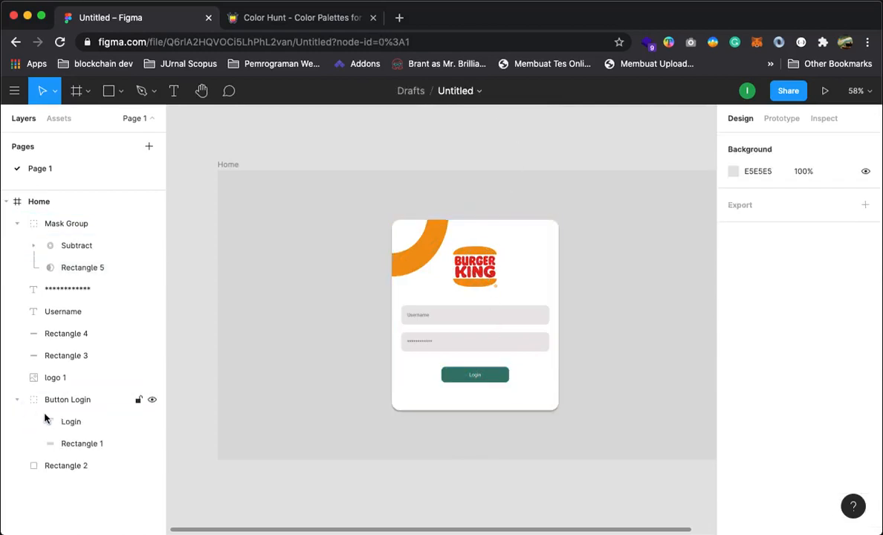
pyautogui.click(74, 443)
pyautogui.click(733, 421)
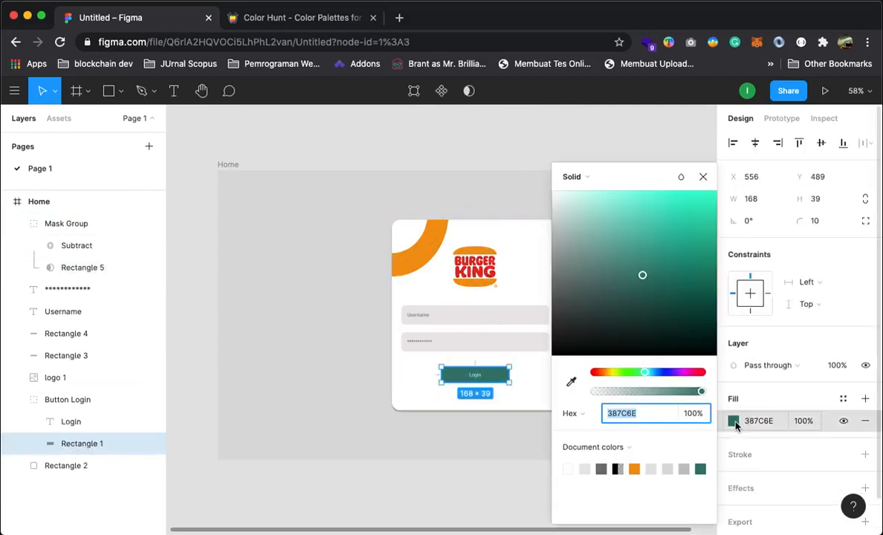
pyautogui.click(572, 382)
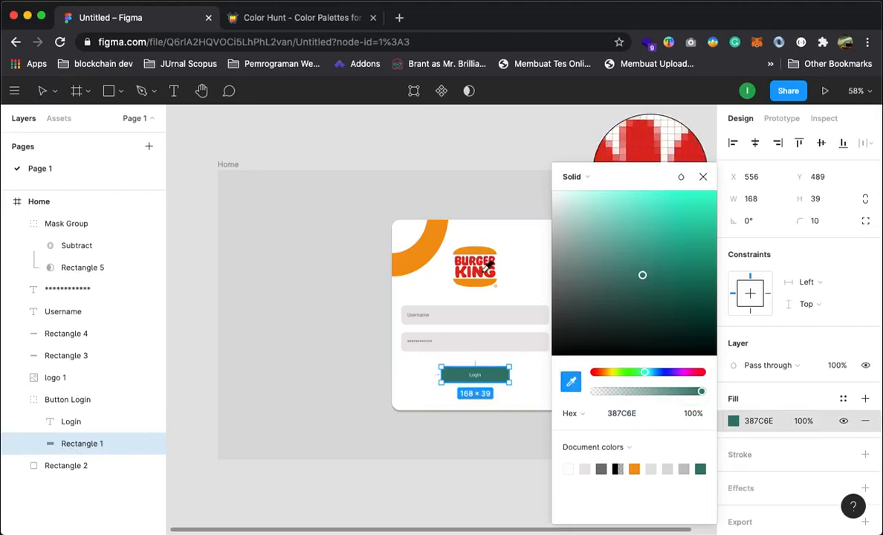
pyautogui.click(455, 253)
pyautogui.click(561, 143)
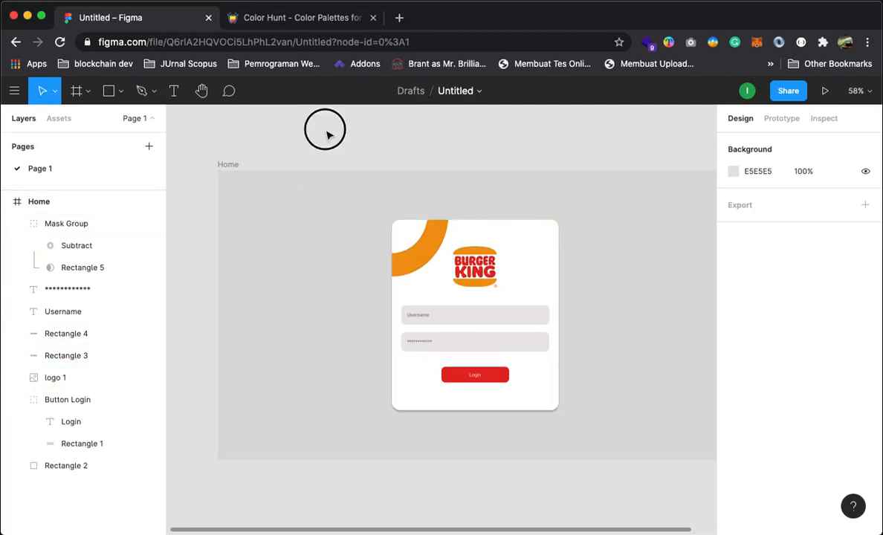
# Add an iMac 1280×720 desktop frame beside the Home frame and move it to X 690, Y -360.
pyautogui.scroll(-2, 432, 366)
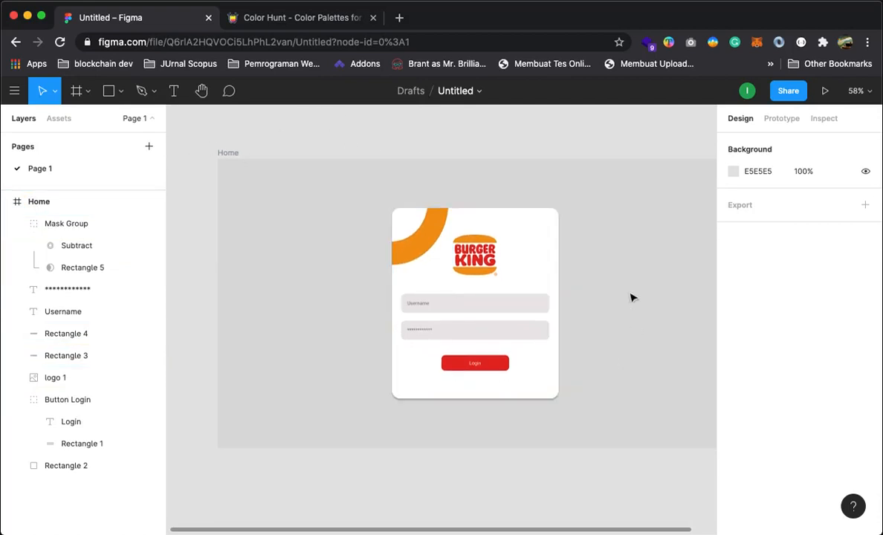
pyautogui.click(8, 202)
pyautogui.click(77, 91)
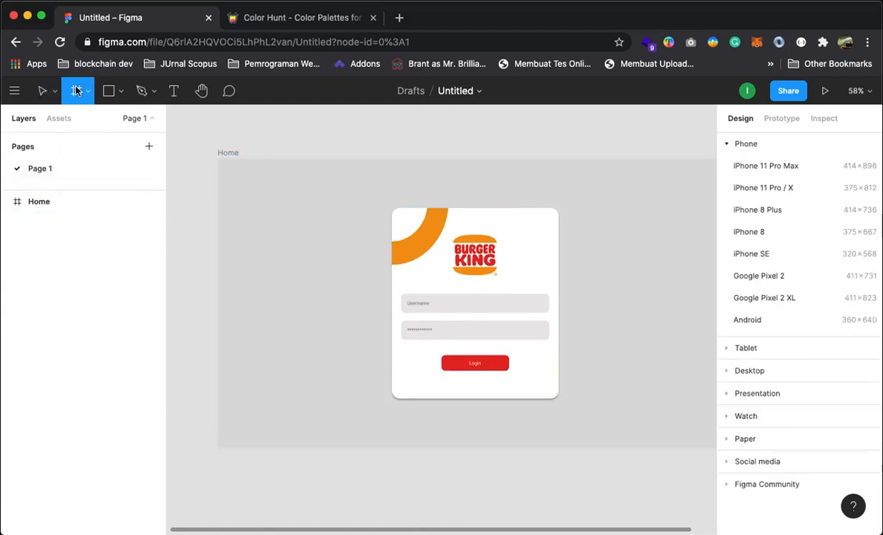
pyautogui.click(743, 373)
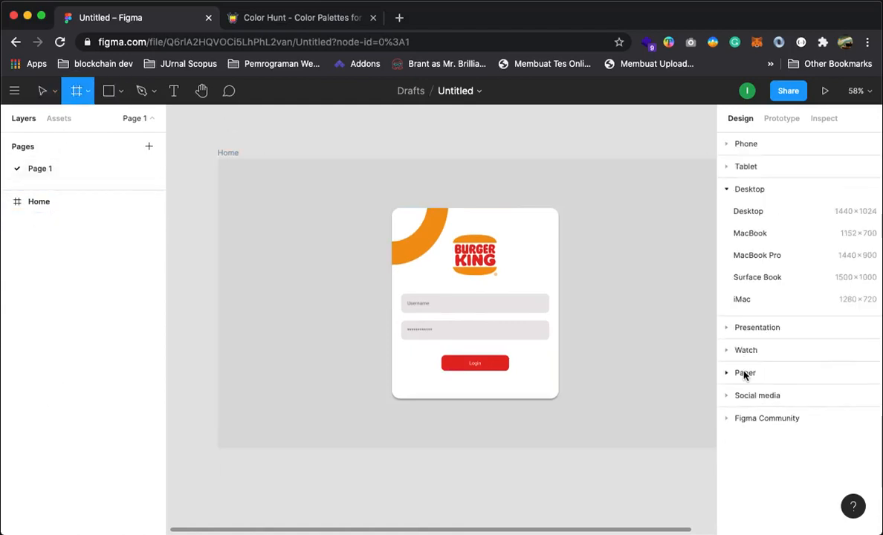
pyautogui.click(745, 300)
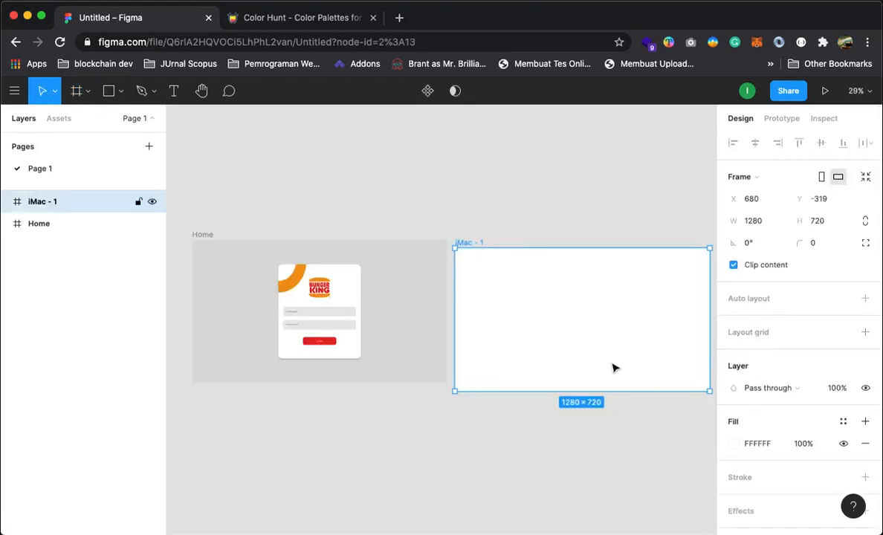
pyautogui.click(508, 214)
pyautogui.moveTo(520, 312); pyautogui.dragTo(519, 295)
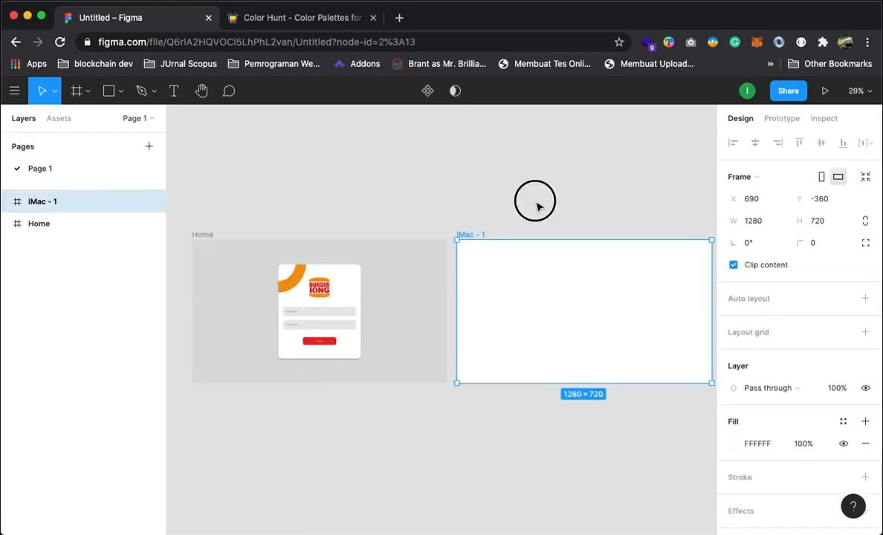
pyautogui.click(534, 199)
pyautogui.click(543, 318)
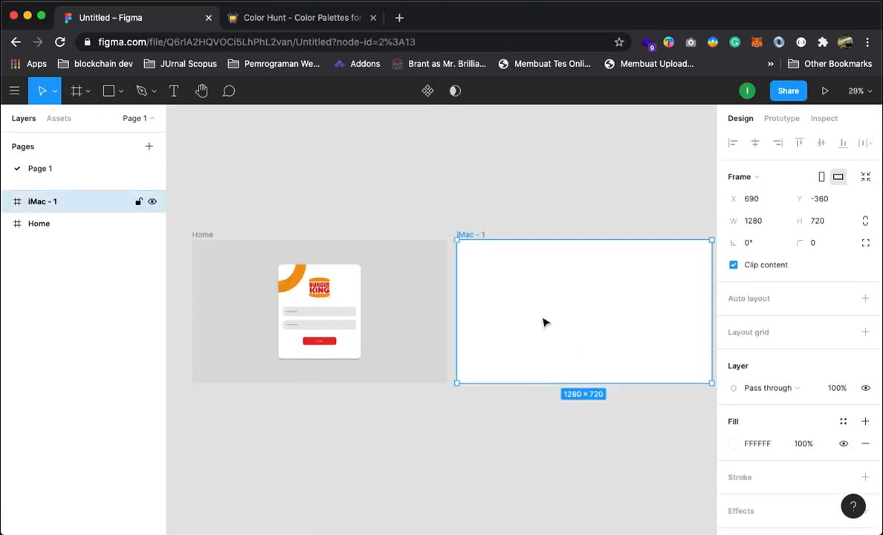
pyautogui.moveTo(517, 305); pyautogui.dragTo(401, 296)
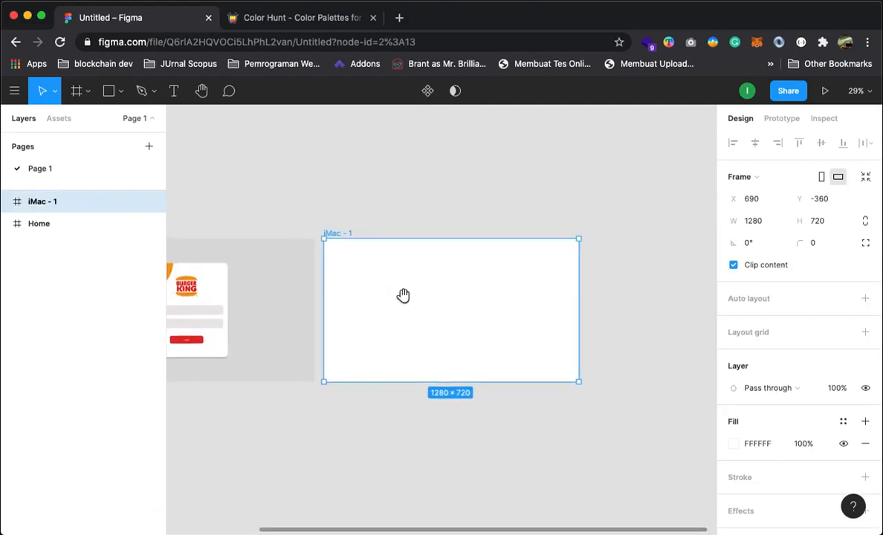
pyautogui.click(406, 294)
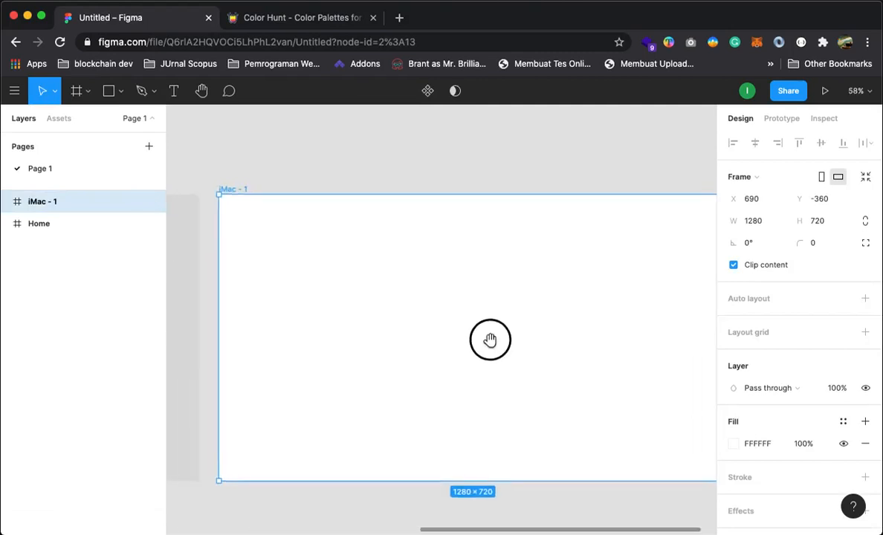
pyautogui.moveTo(490, 339)
pyautogui.mouseDown()
pyautogui.moveTo(486, 321)
pyautogui.moveTo(471, 322)
pyautogui.moveTo(489, 321)
pyautogui.mouseUp()
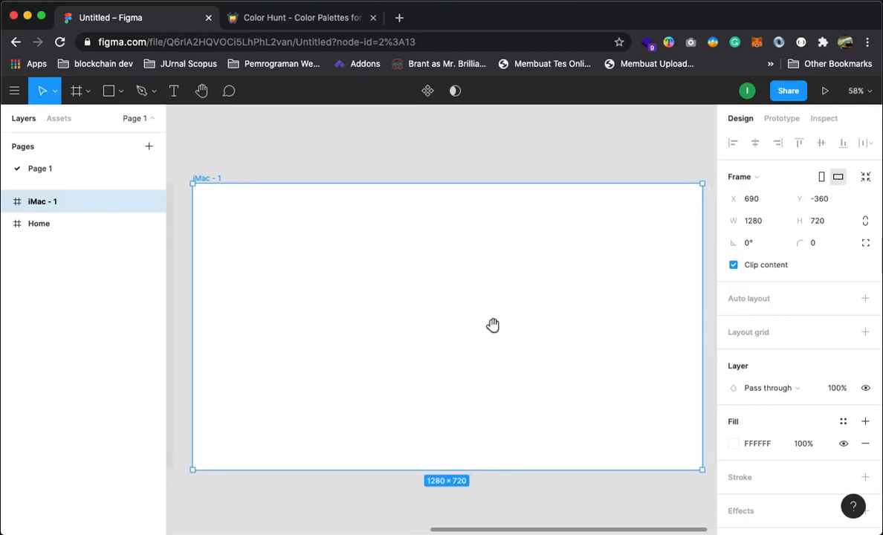
pyautogui.click(153, 91)
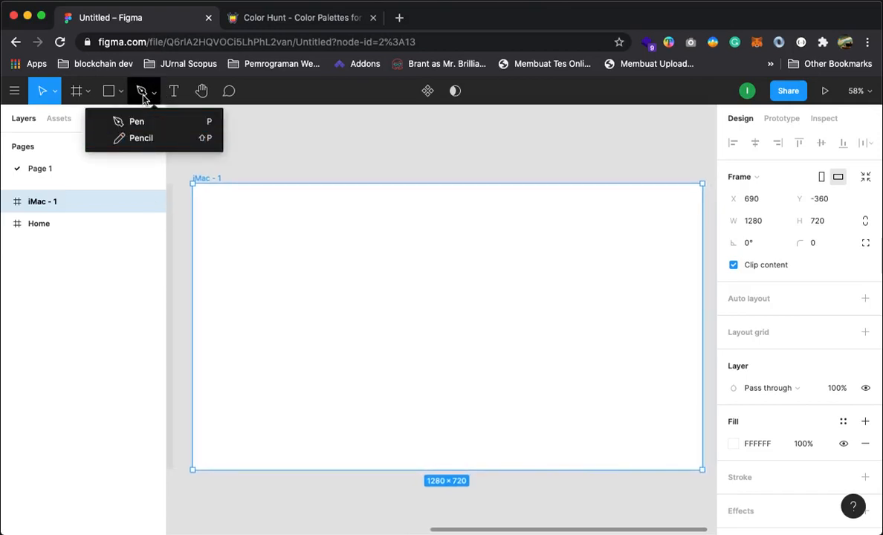
pyautogui.click(129, 121)
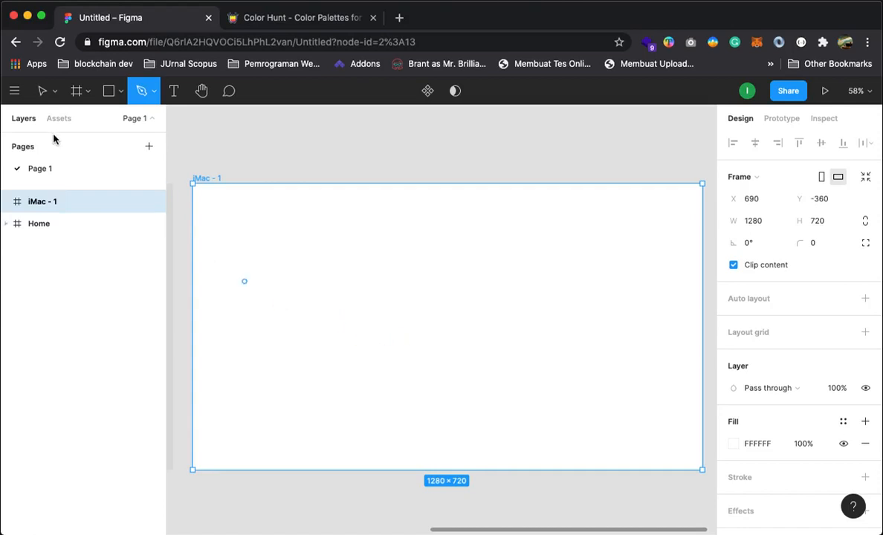
pyautogui.click(110, 92)
pyautogui.click(119, 95)
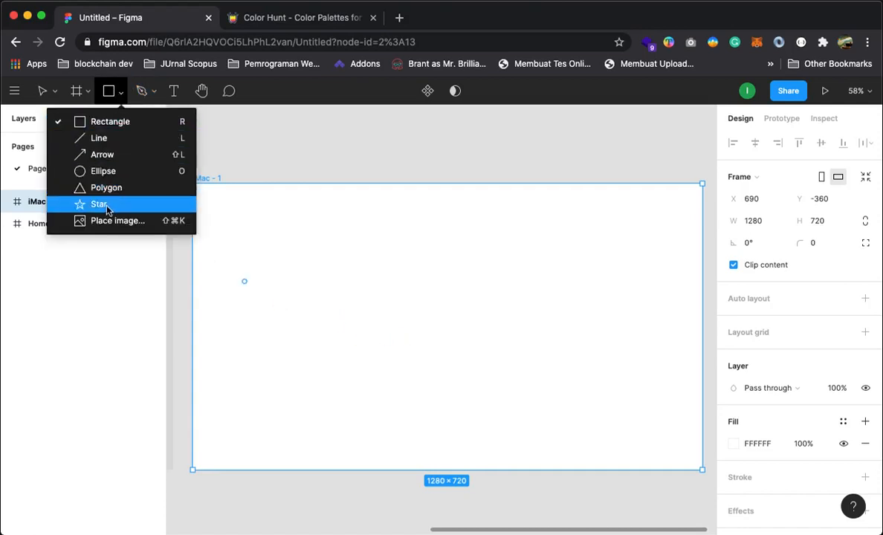
pyautogui.click(111, 93)
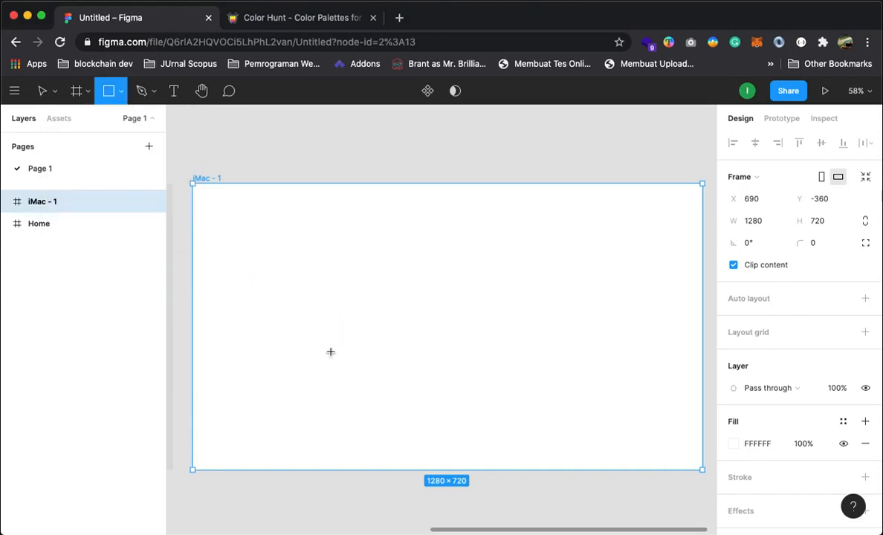
pyautogui.click(330, 351)
pyautogui.hotkey('ctrl', 'z')
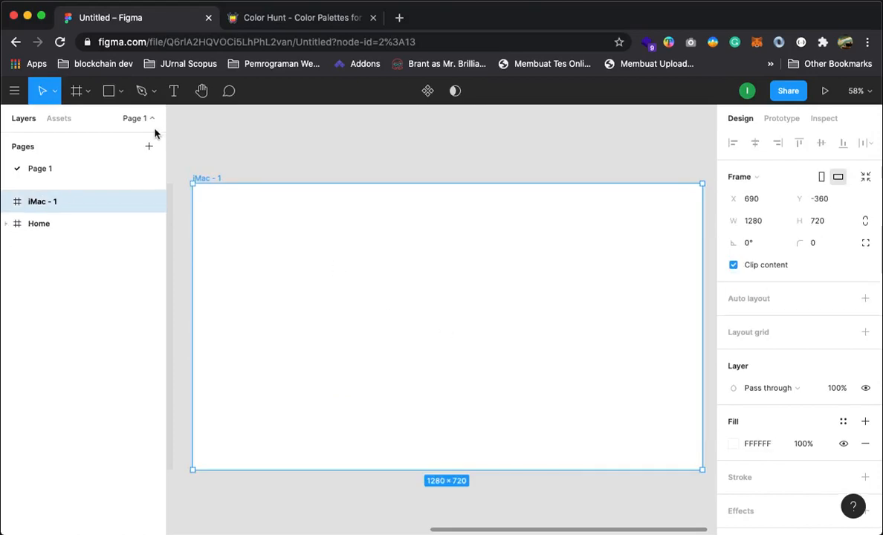
# Draw a Pen path in the iMac frame from about X 303, Y 431: one straight rising segment, one curved segment ending near X 740, Y 250.
pyautogui.click(141, 90)
pyautogui.click(314, 355)
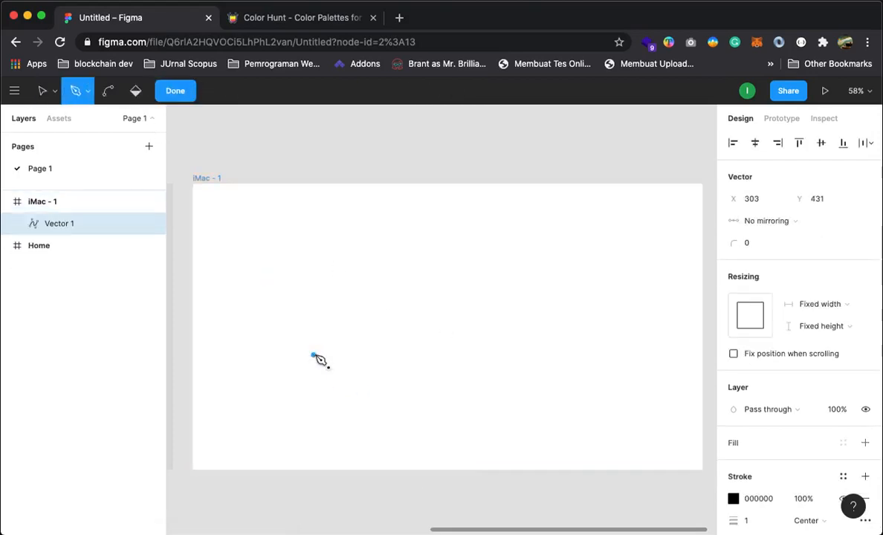
pyautogui.click(369, 239)
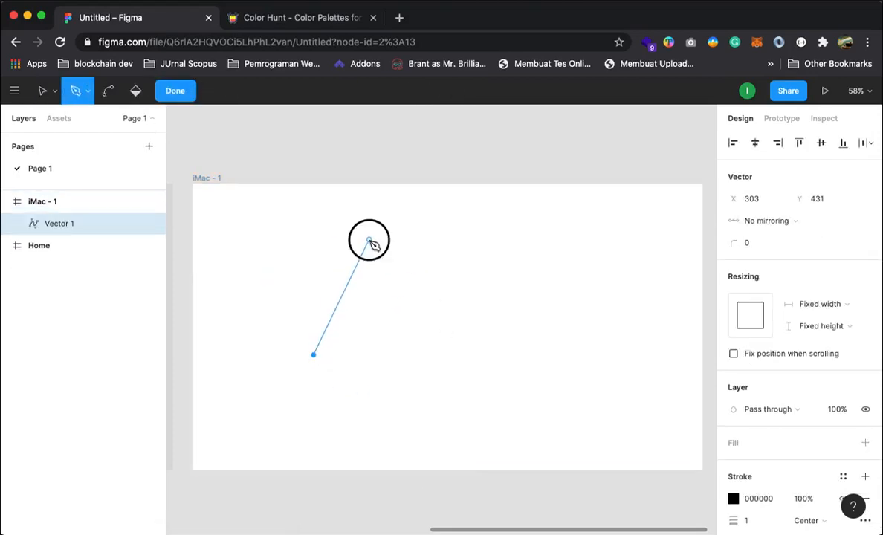
pyautogui.moveTo(487, 283); pyautogui.dragTo(498, 354)
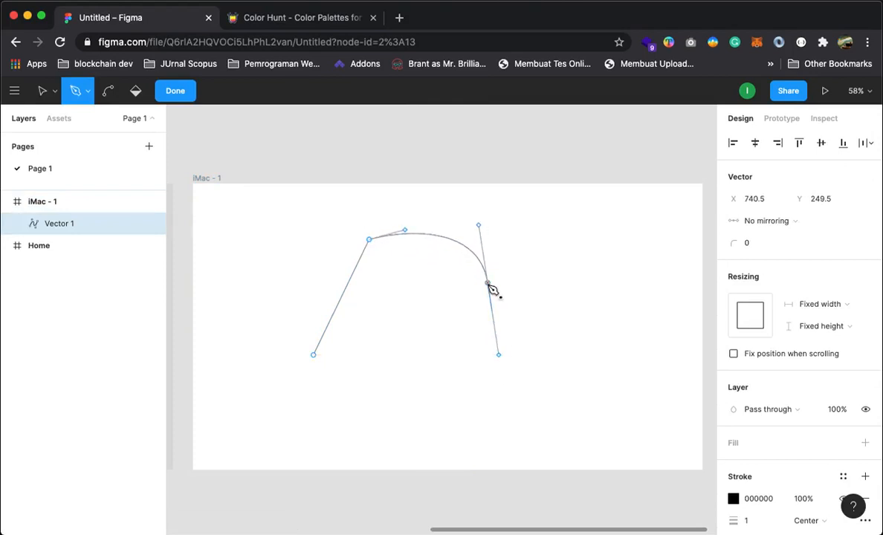
# Continue the Pen path with a second curve and straight leg segments, notched near X 443, Y 400, closing it into a capital R outline.
pyautogui.press('super')
pyautogui.click(489, 288)
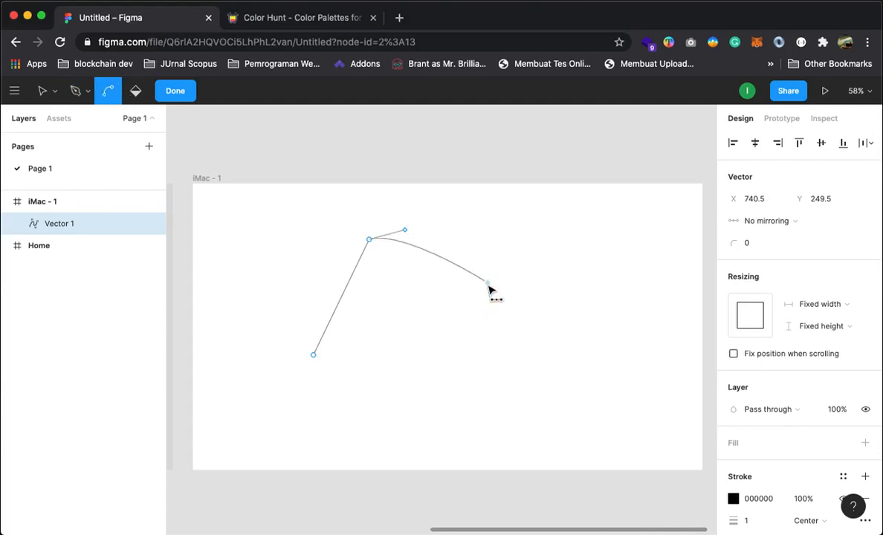
pyautogui.moveTo(489, 288); pyautogui.dragTo(499, 354)
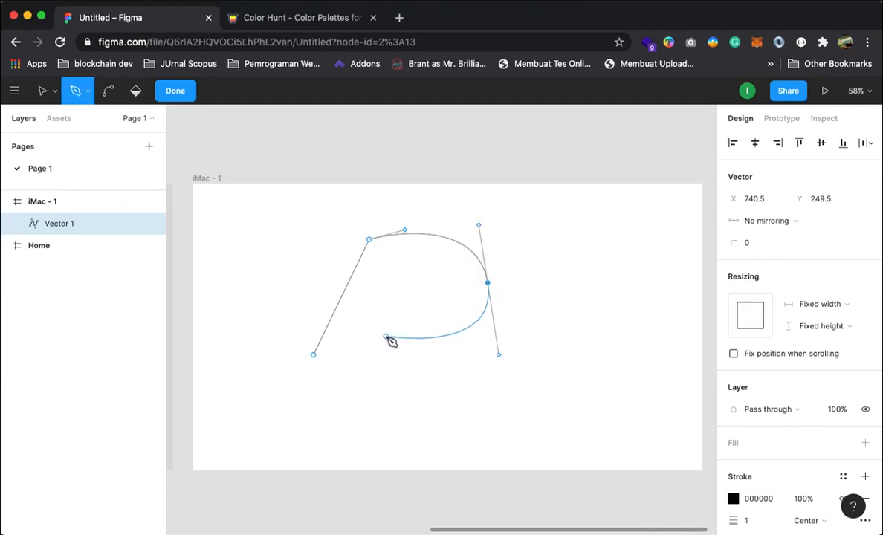
pyautogui.click(402, 327)
pyautogui.click(505, 412)
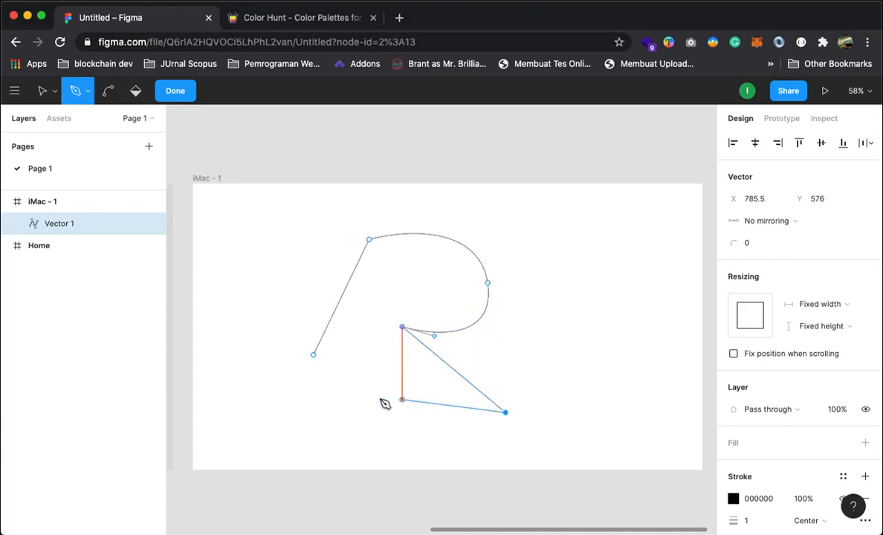
pyautogui.click(401, 404)
pyautogui.click(368, 343)
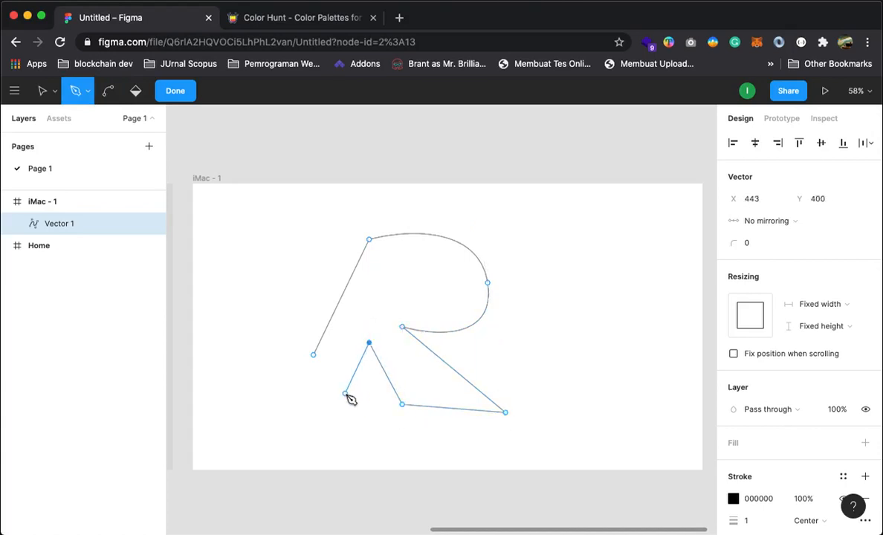
pyautogui.click(345, 394)
pyautogui.click(301, 387)
pyautogui.click(313, 355)
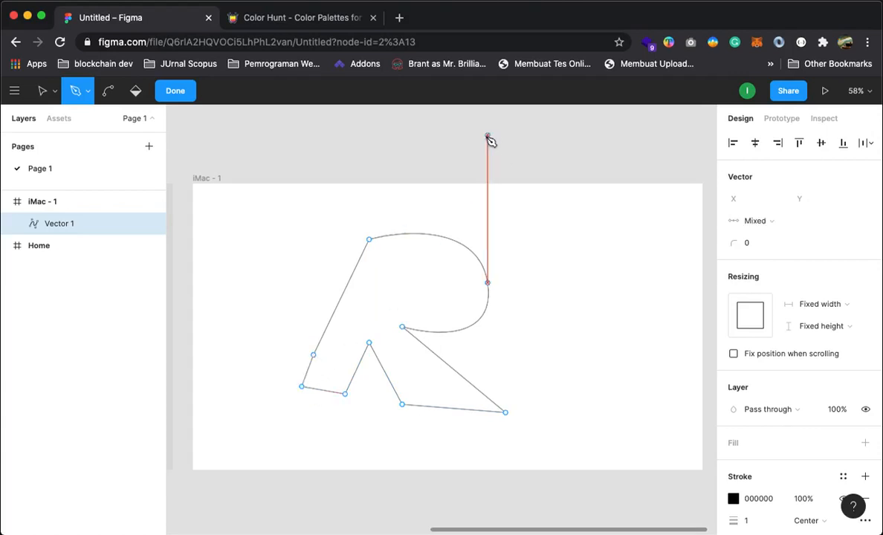
# Reposition the lower anchor points of the R outline so both feet have level bases, making the shape about 497 × 430.
pyautogui.click(43, 93)
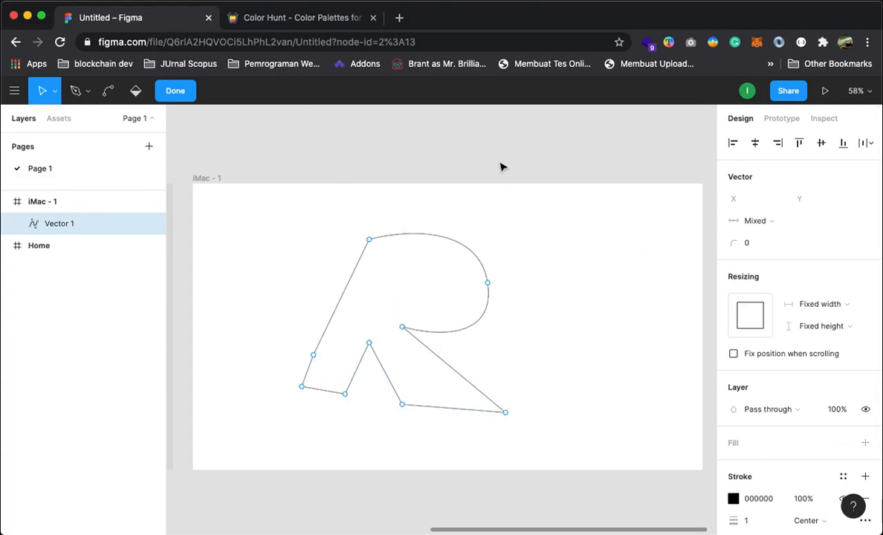
pyautogui.moveTo(301, 392)
pyautogui.mouseDown()
pyautogui.moveTo(335, 402)
pyautogui.moveTo(301, 381)
pyautogui.mouseUp()
pyautogui.click(476, 146)
pyautogui.moveTo(505, 412); pyautogui.dragTo(469, 405)
pyautogui.moveTo(301, 381); pyautogui.dragTo(294, 401)
pyautogui.click(546, 392)
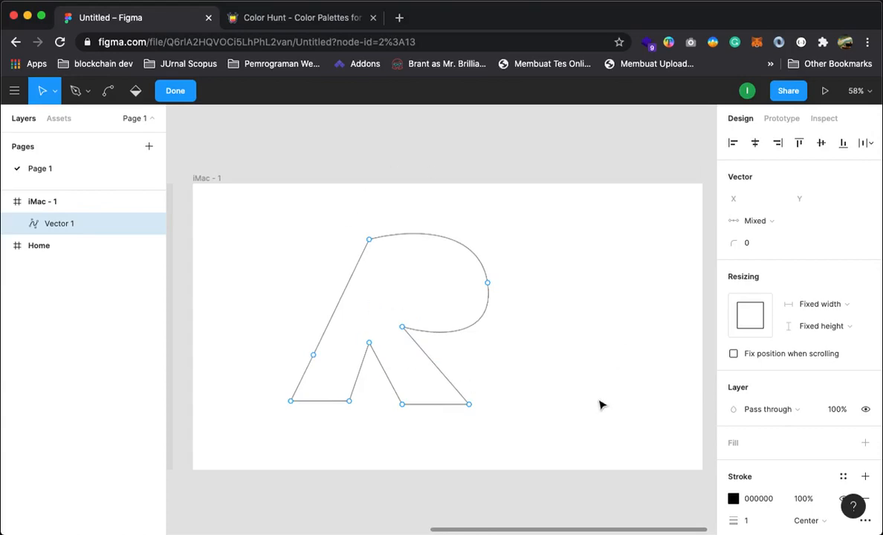
# Draw a separate closed D-shaped Pen path about 165 × 121 inside the R's bowl, starting near X 484, Y 292, and exit vector editing.
pyautogui.click(297, 125)
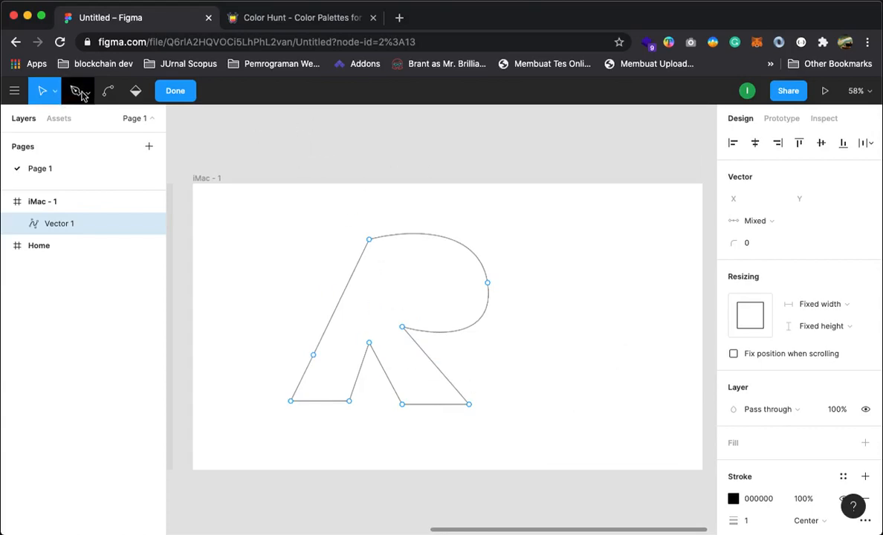
pyautogui.click(16, 206)
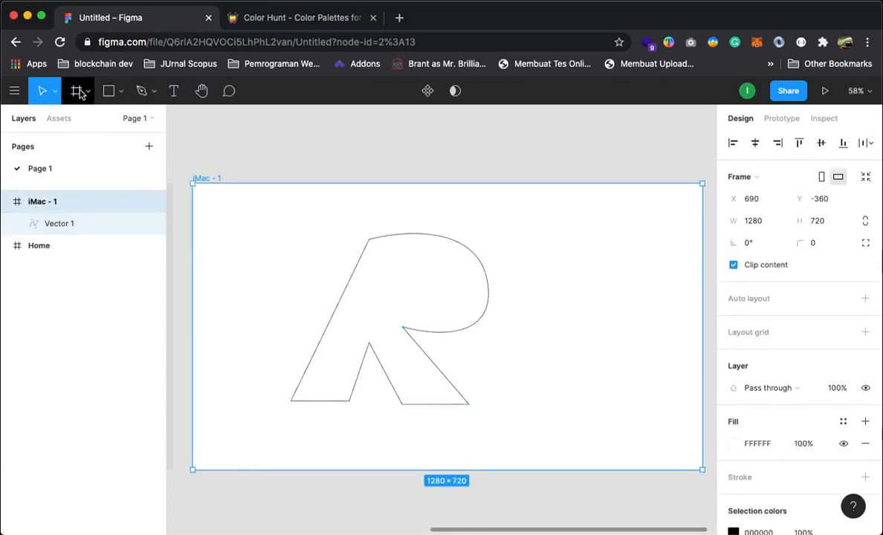
pyautogui.click(141, 91)
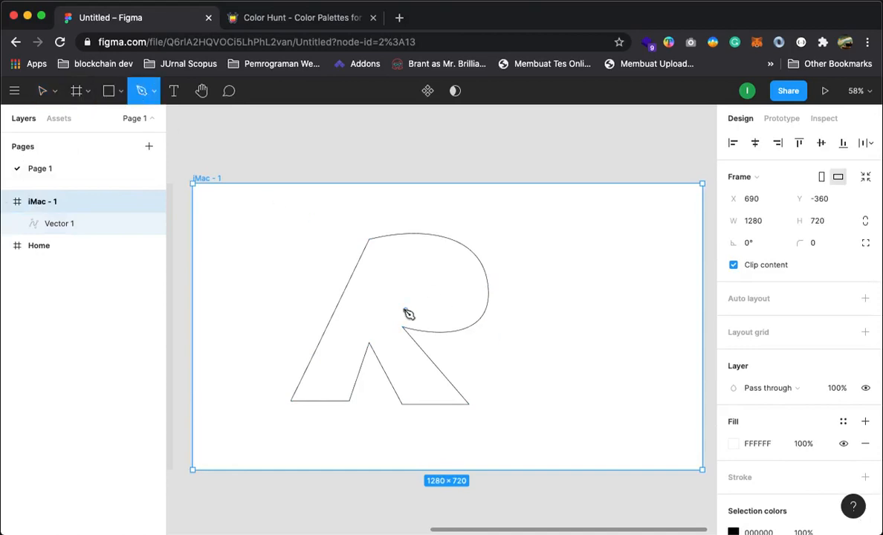
pyautogui.click(385, 300)
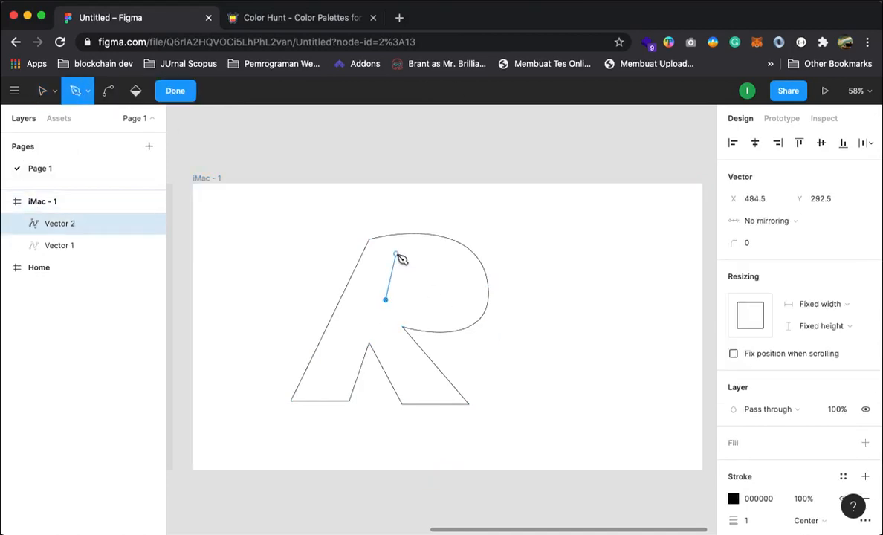
pyautogui.click(402, 256)
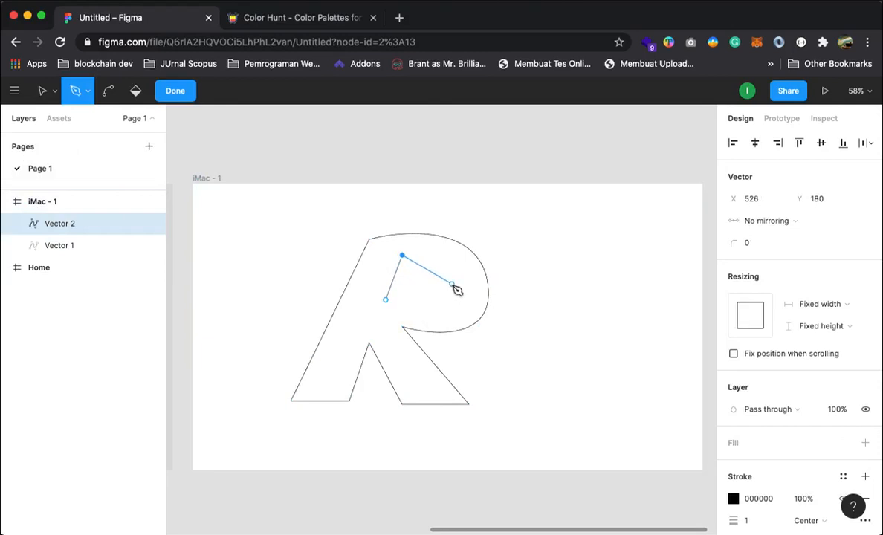
pyautogui.moveTo(451, 283); pyautogui.dragTo(454, 316)
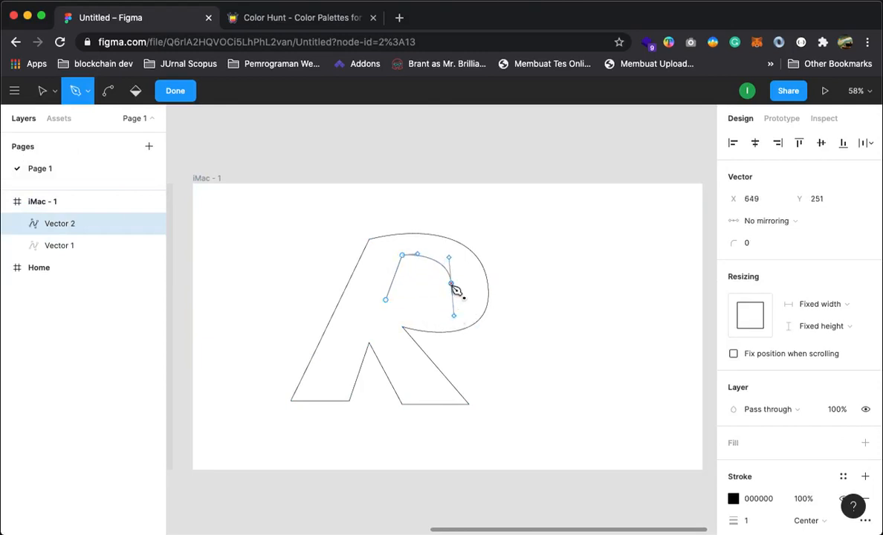
pyautogui.moveTo(385, 301); pyautogui.dragTo(338, 290)
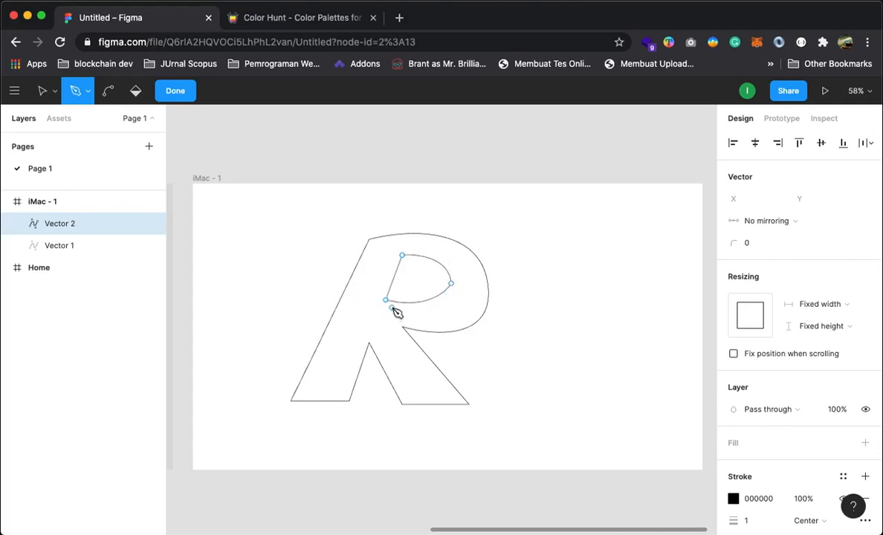
pyautogui.click(42, 92)
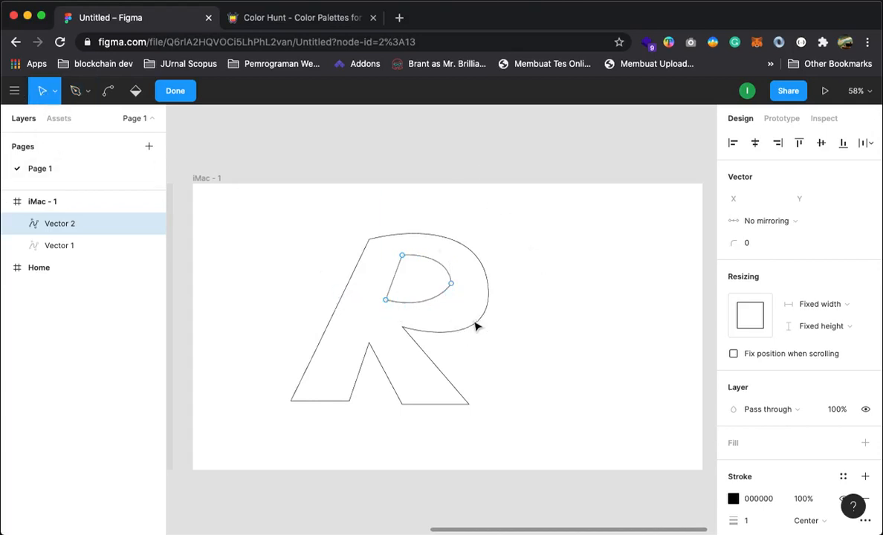
pyautogui.press('Escape')
pyautogui.press('Escape')
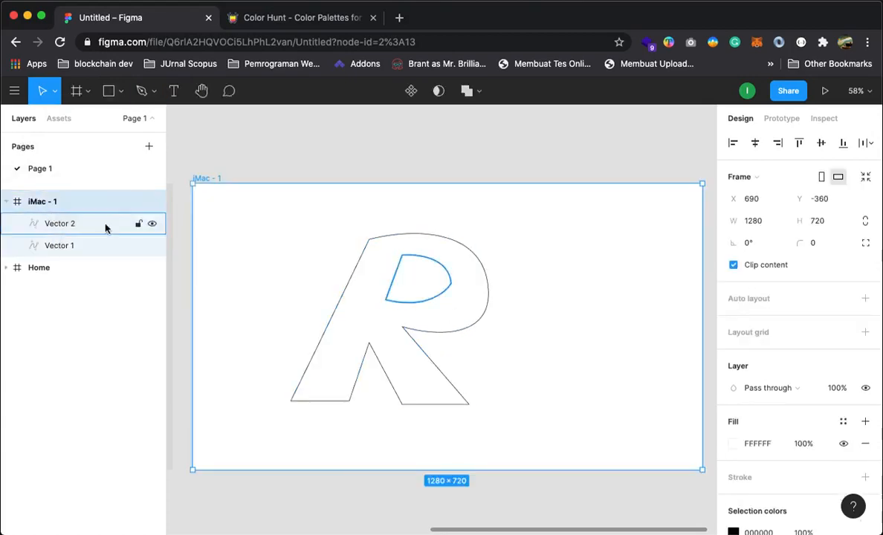
# Change the stroke color of the large R outline to red B92A2A and deselect it.
pyautogui.click(50, 231)
pyautogui.click(53, 245)
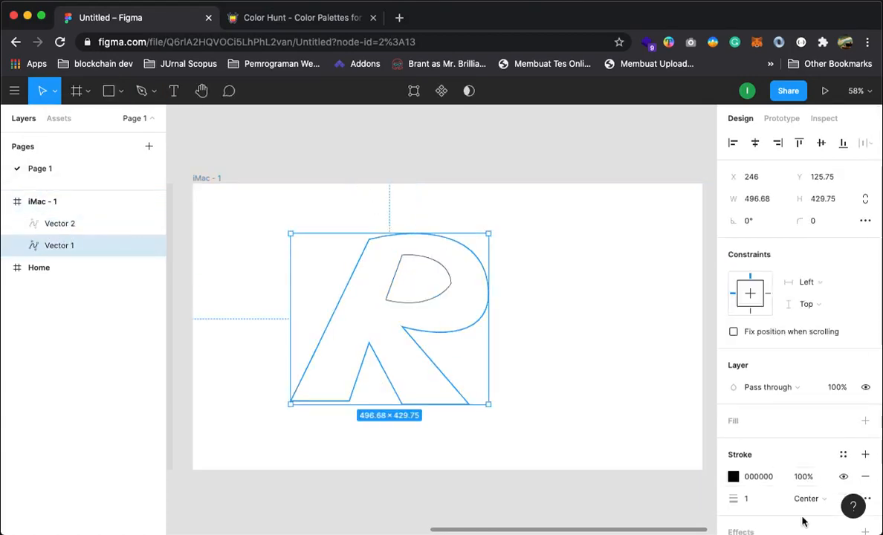
pyautogui.click(732, 480)
pyautogui.moveTo(633, 239); pyautogui.dragTo(678, 236)
pyautogui.click(703, 177)
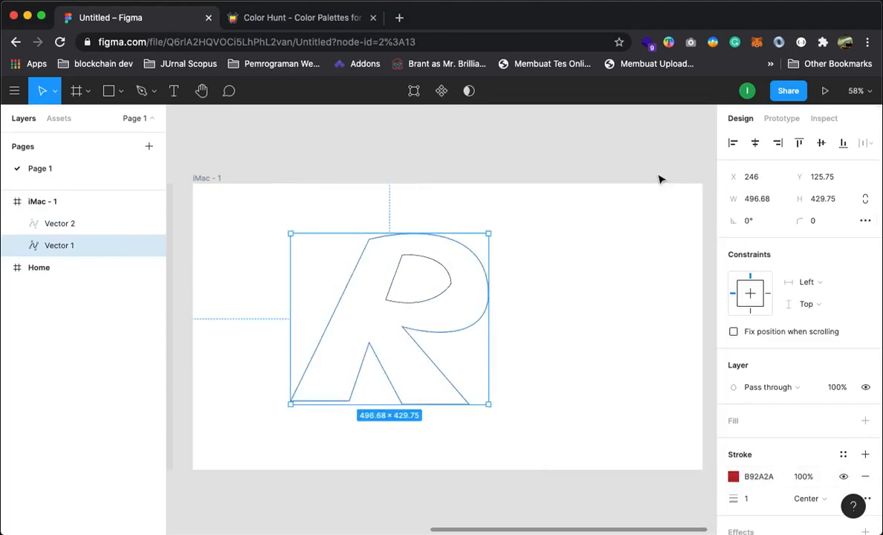
pyautogui.press('Escape')
pyautogui.click(410, 300)
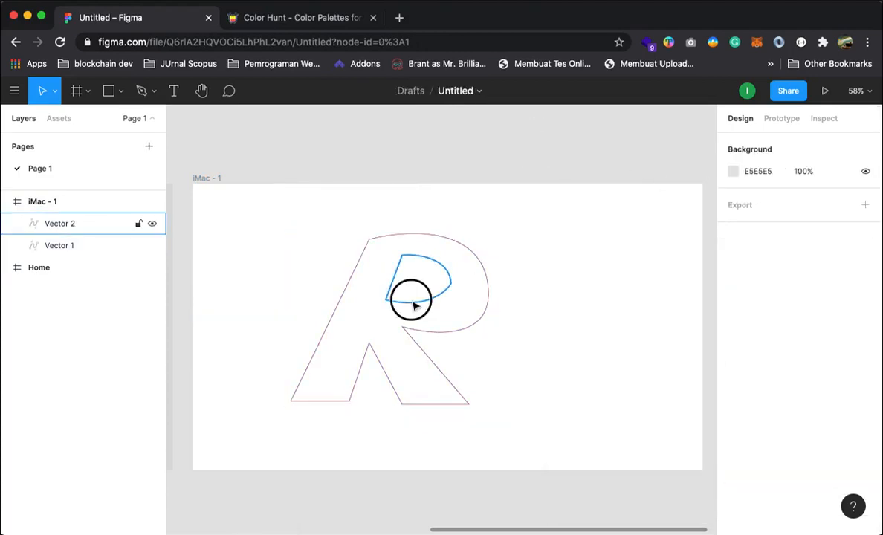
pyautogui.click(414, 191)
pyautogui.click(432, 234)
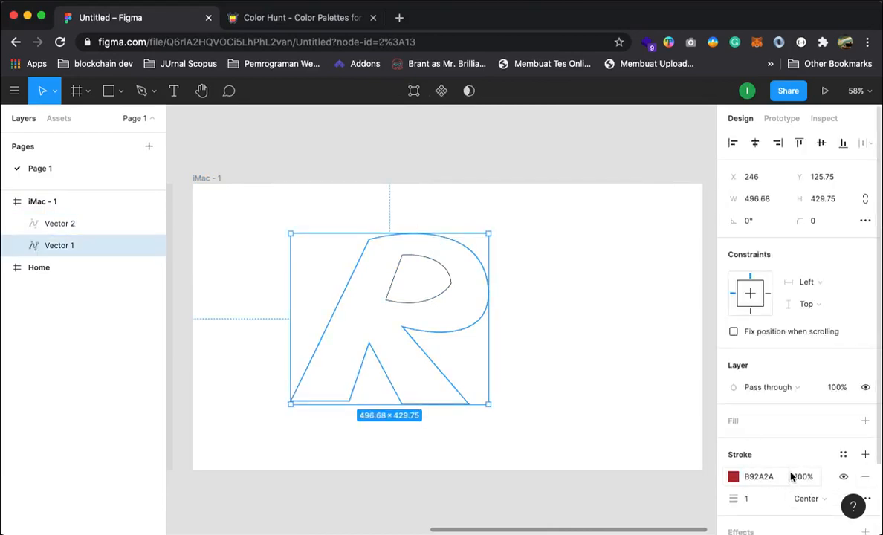
pyautogui.press('Escape')
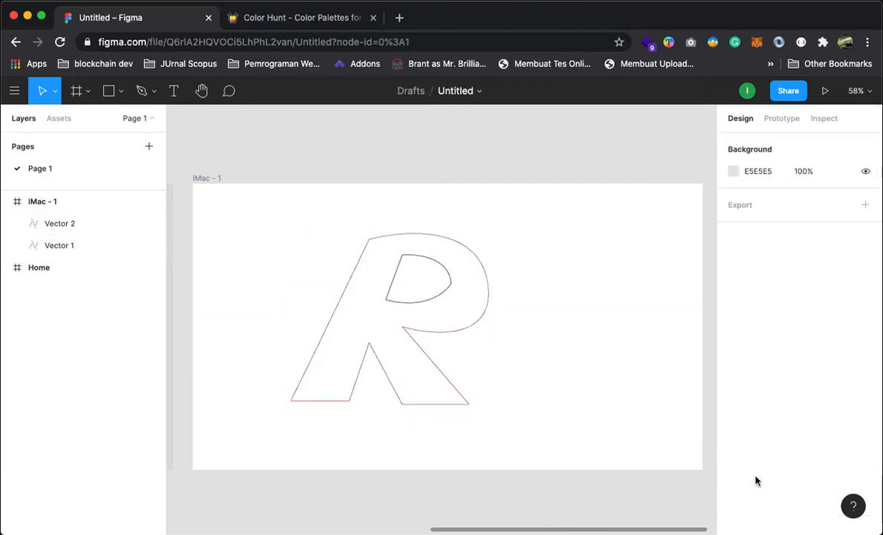
pyautogui.click(442, 261)
pyautogui.click(484, 205)
pyautogui.press('Tab')
pyautogui.click(498, 299)
# Remove the stroke from the large R outline and give the shape a solid C4C4C4 fill.
pyautogui.click(487, 300)
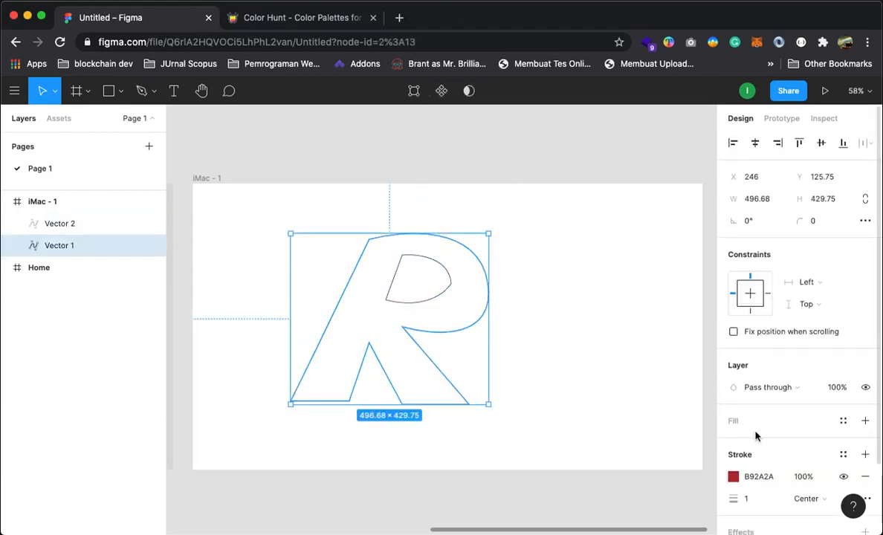
pyautogui.scroll(-1, 795, 469)
pyautogui.click(865, 459)
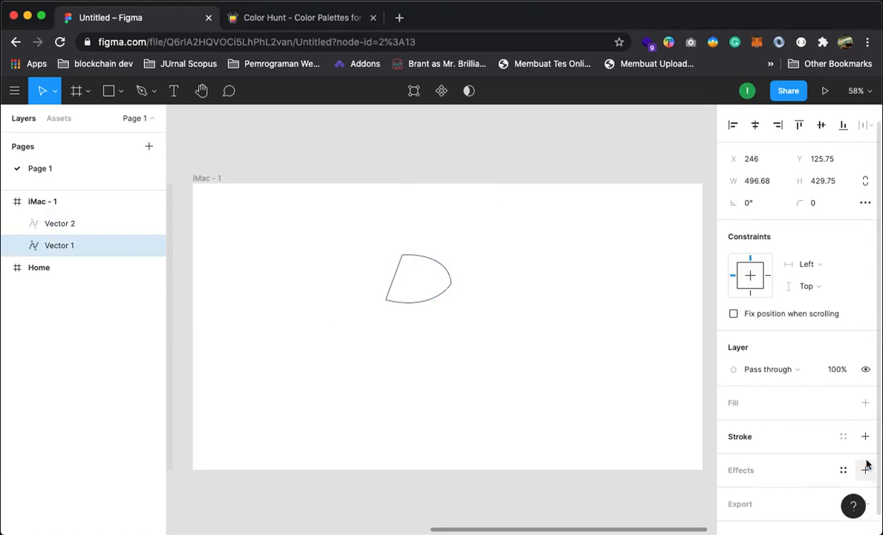
pyautogui.click(735, 406)
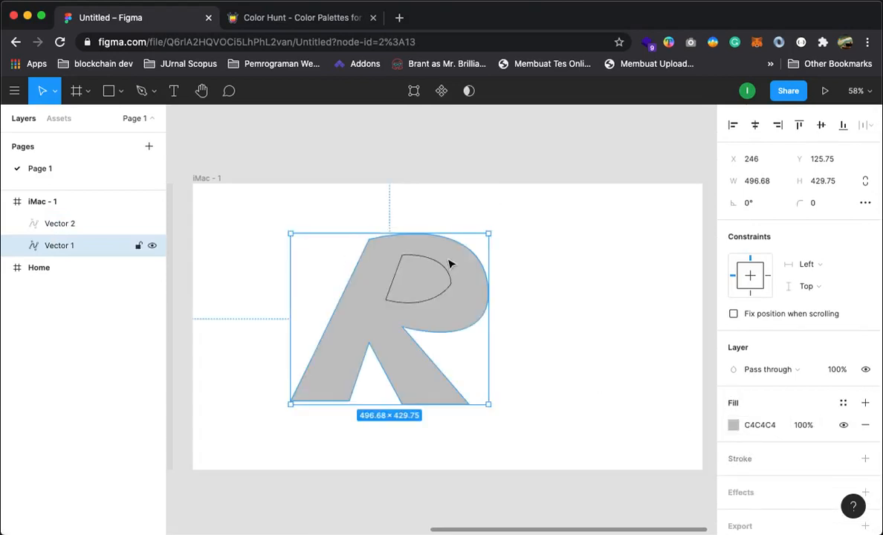
# Try to cut the D-shaped path out of the filled R with Subtract selection.
pyautogui.click(448, 297)
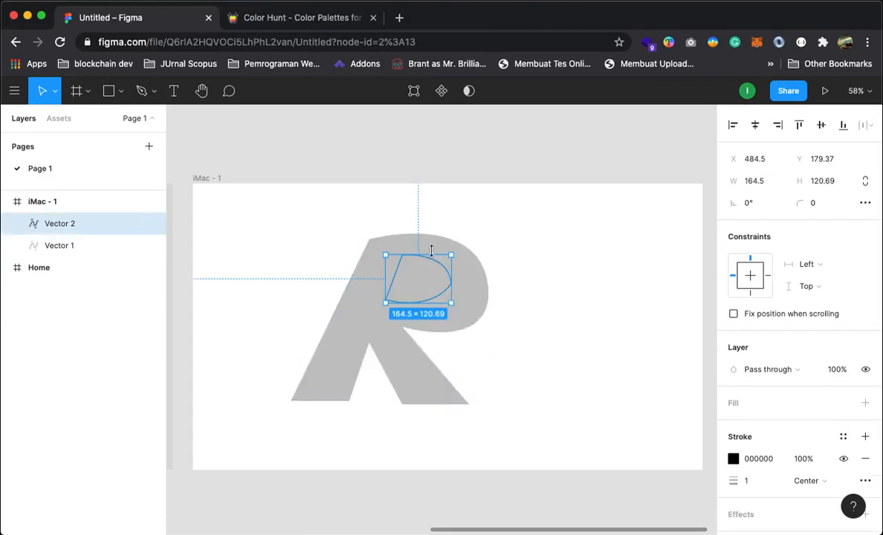
pyautogui.keyDown('shift'); pyautogui.click(480, 304); pyautogui.keyUp('shift')
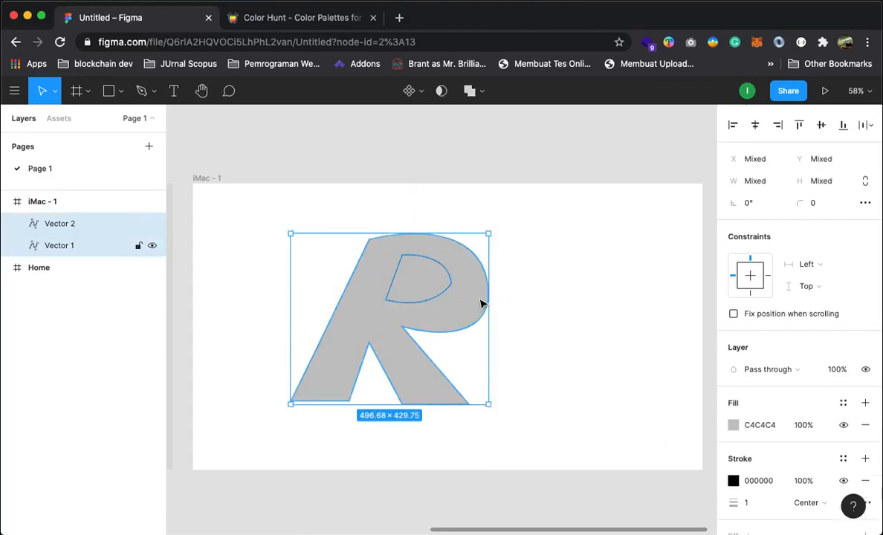
pyautogui.click(455, 179)
pyautogui.click(445, 291)
pyautogui.keyDown('shift'); pyautogui.click(472, 302); pyautogui.keyUp('shift')
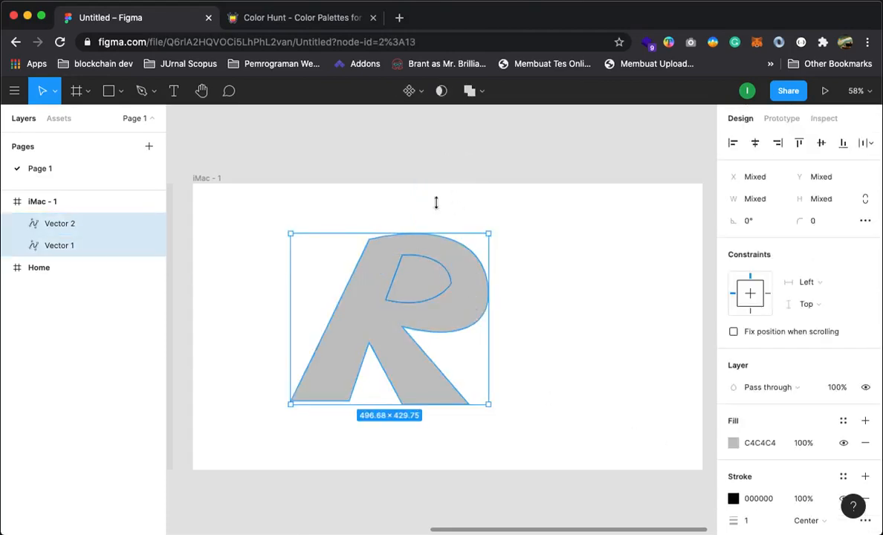
pyautogui.click(472, 90)
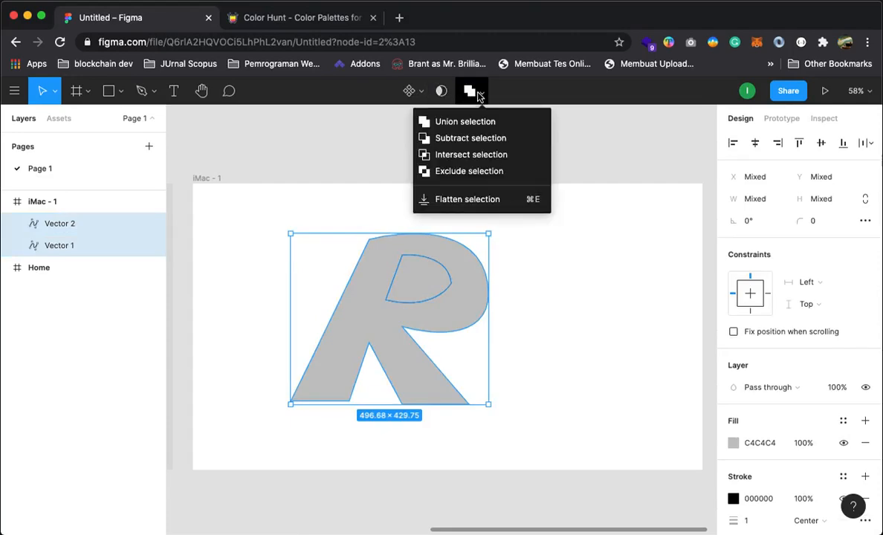
pyautogui.click(474, 140)
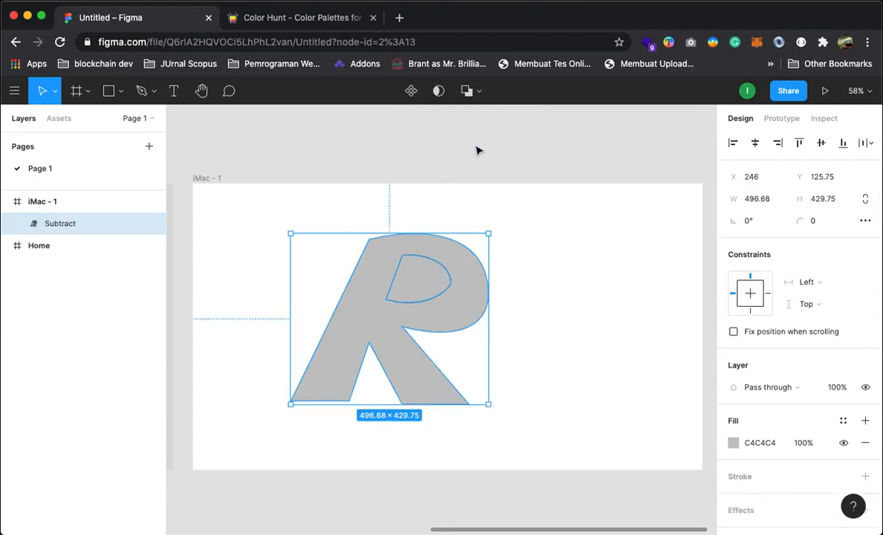
# Move the combined R shape to X 312, Y 167 and ungroup it into its two separate vectors.
pyautogui.click(545, 199)
pyautogui.click(427, 290)
pyautogui.moveTo(427, 290); pyautogui.dragTo(448, 301)
pyautogui.rightClick(457, 303)
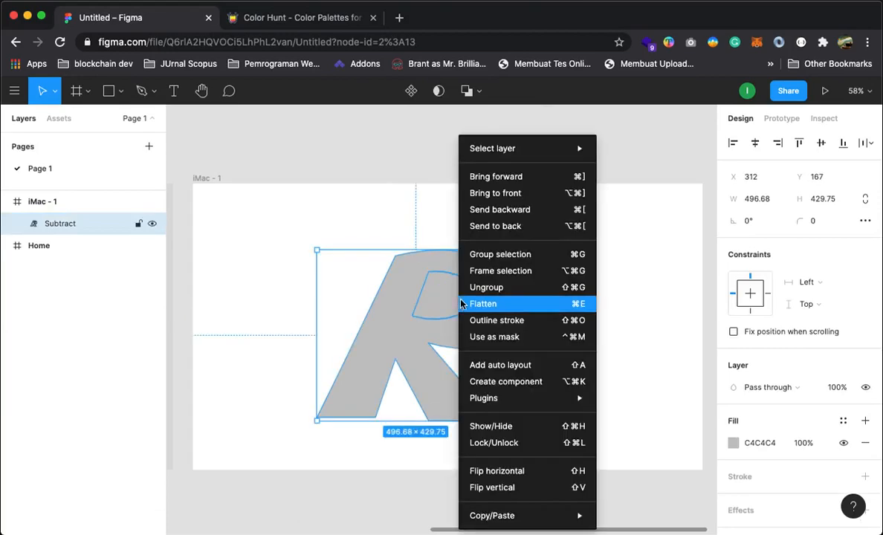
pyautogui.click(502, 286)
pyautogui.click(485, 188)
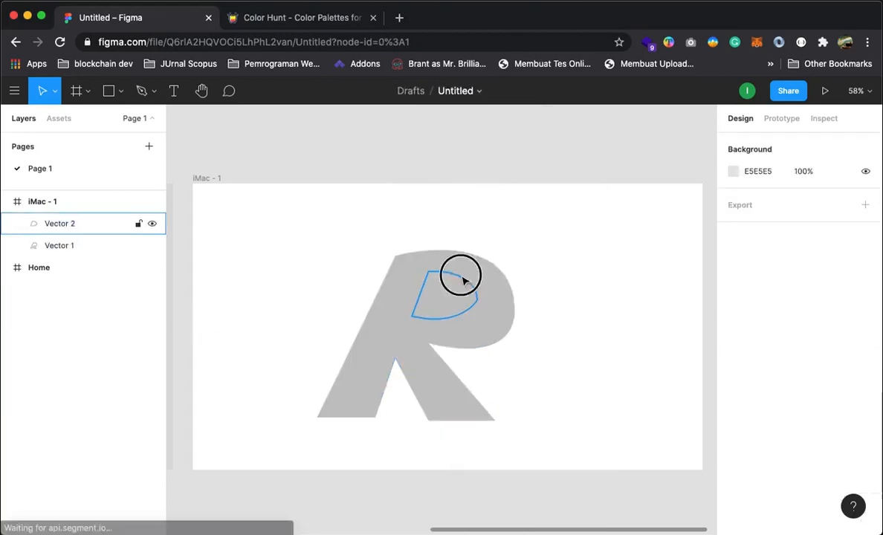
# Move the D-shaped vector out of the R to X 134, Y 117, and undo a trial move of the R.
pyautogui.click(459, 282)
pyautogui.moveTo(459, 286); pyautogui.dragTo(291, 241)
pyautogui.click(439, 295)
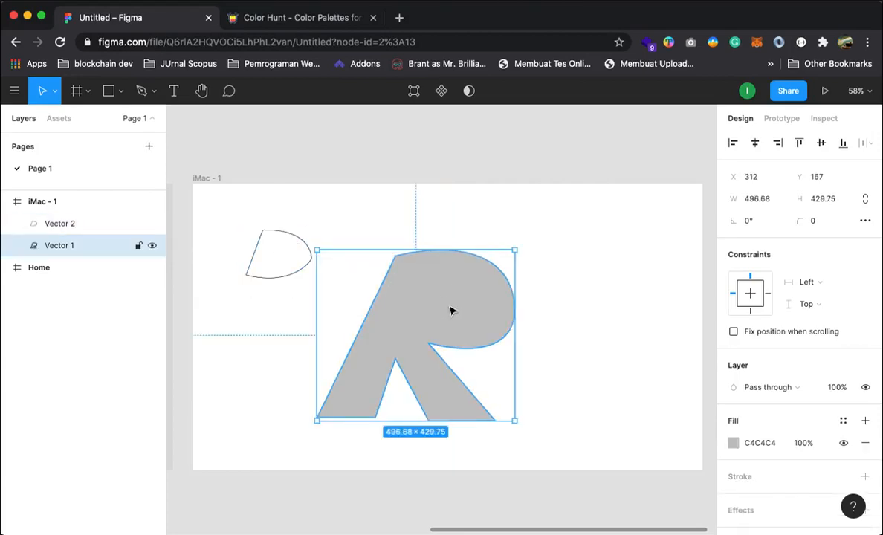
pyautogui.moveTo(450, 309); pyautogui.dragTo(481, 282)
pyautogui.press('super+z')
pyautogui.hotkey('shift', 'Tab')
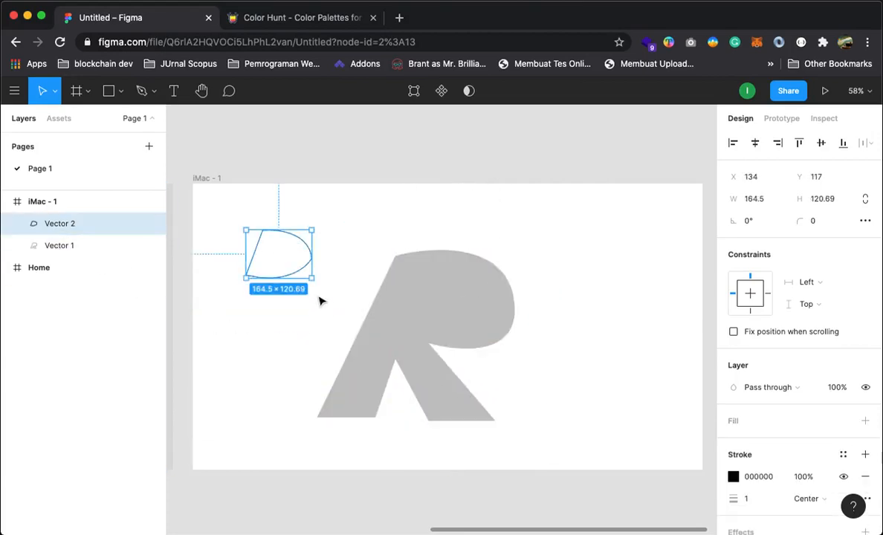
# Place the D-shaped vector back inside the R's bowl at X 560, Y 221 and select it together with the R.
pyautogui.moveTo(307, 265); pyautogui.dragTo(476, 307)
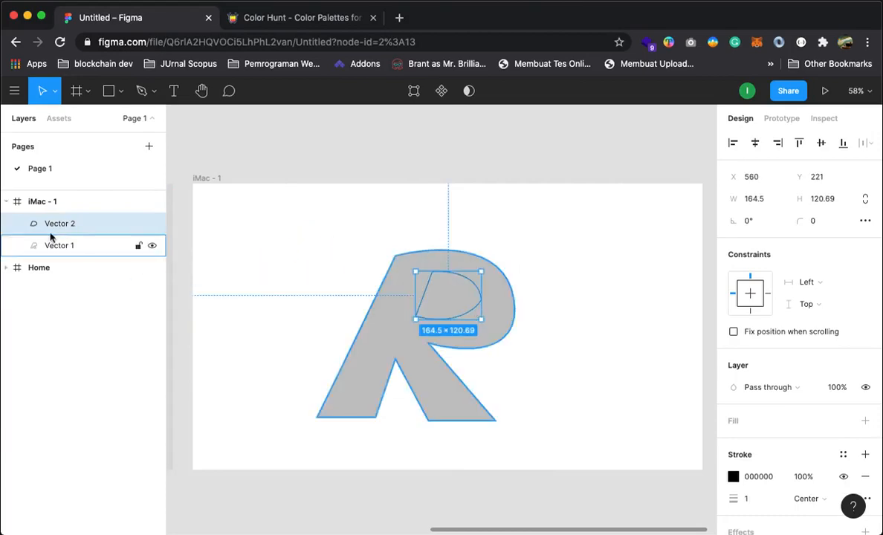
pyautogui.keyDown('shift'); pyautogui.click(489, 315); pyautogui.keyUp('shift')
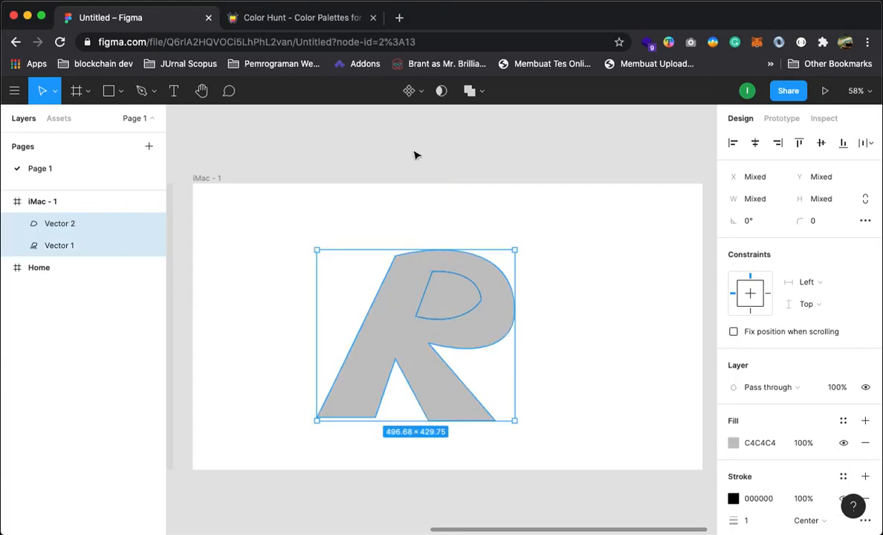
# Try Union selection on the R and the D-shaped vector, undo it, and apply Subtract selection instead.
pyautogui.click(469, 91)
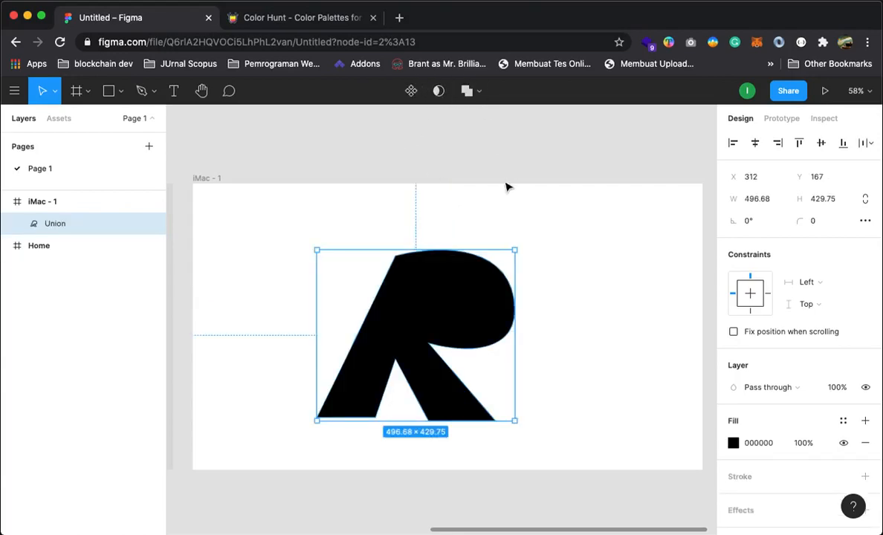
pyautogui.press('super+z')
pyautogui.click(480, 90)
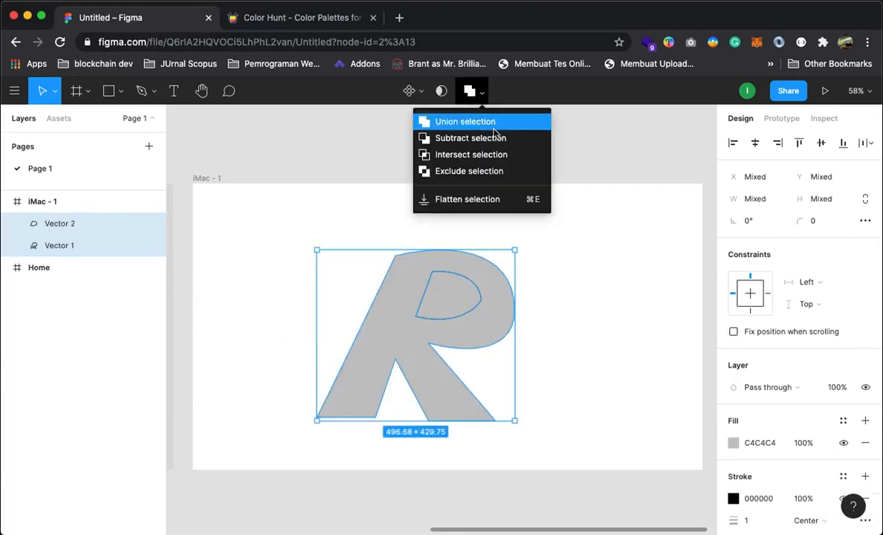
pyautogui.click(479, 138)
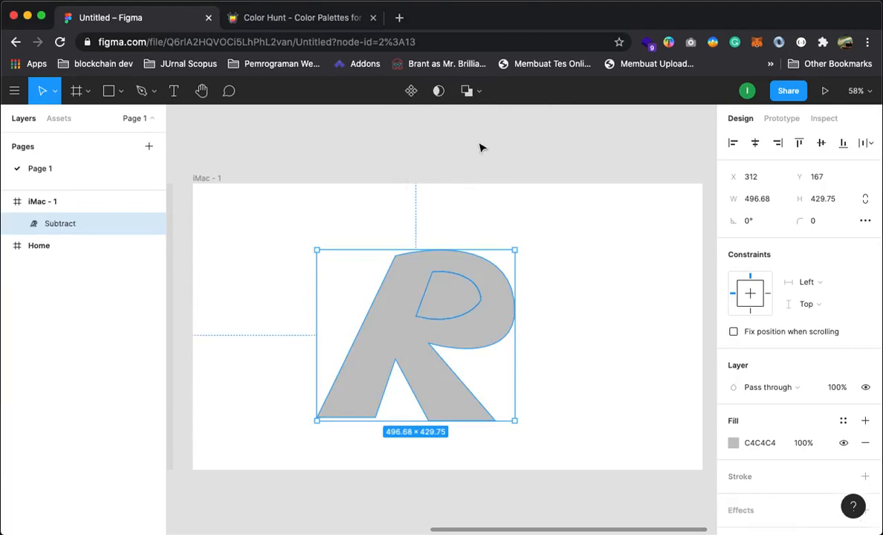
# Move the combined R shape to X 163, Y 125 in the iMac frame.
pyautogui.click(484, 214)
pyautogui.click(469, 317)
pyautogui.moveTo(468, 313); pyautogui.dragTo(420, 273)
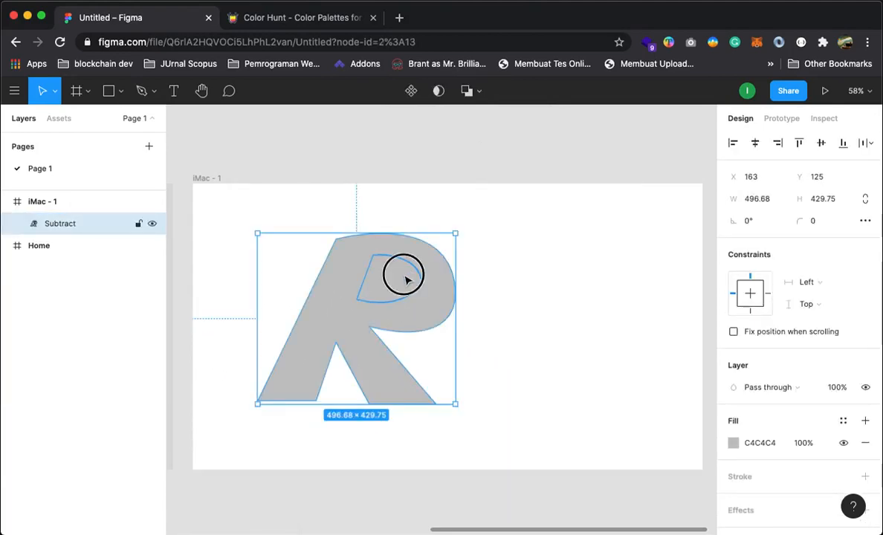
# Delete the D-shaped vector and the R vector from inside the Subtract group.
pyautogui.doubleClick(404, 276)
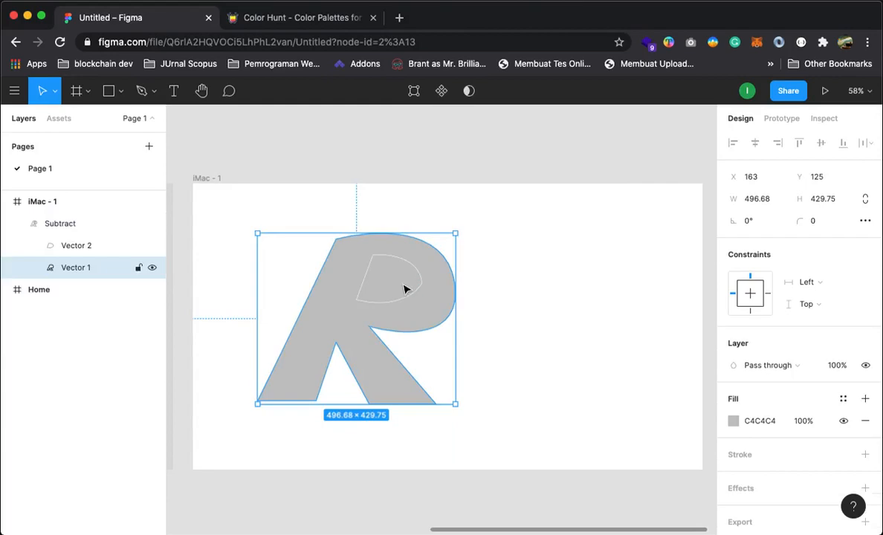
pyautogui.click(69, 246)
pyautogui.press('Delete')
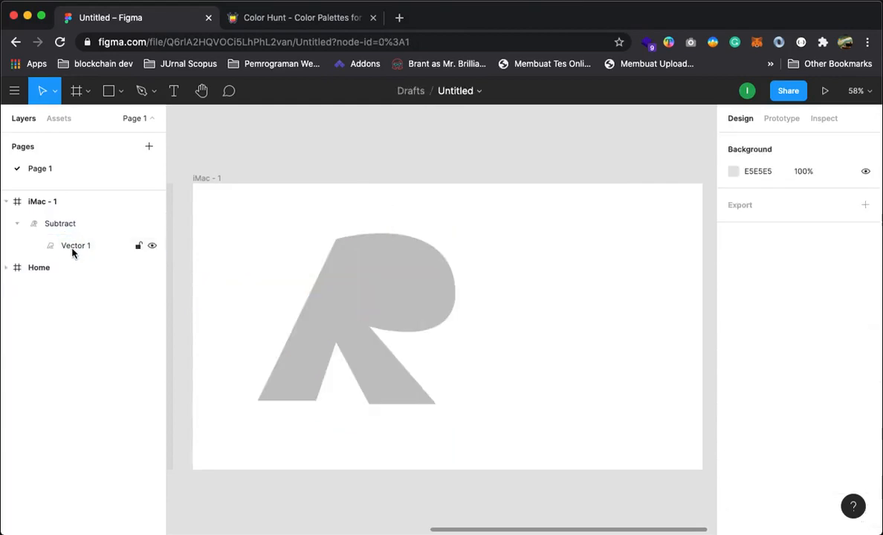
pyautogui.click(72, 253)
pyautogui.click(22, 225)
pyautogui.click(17, 223)
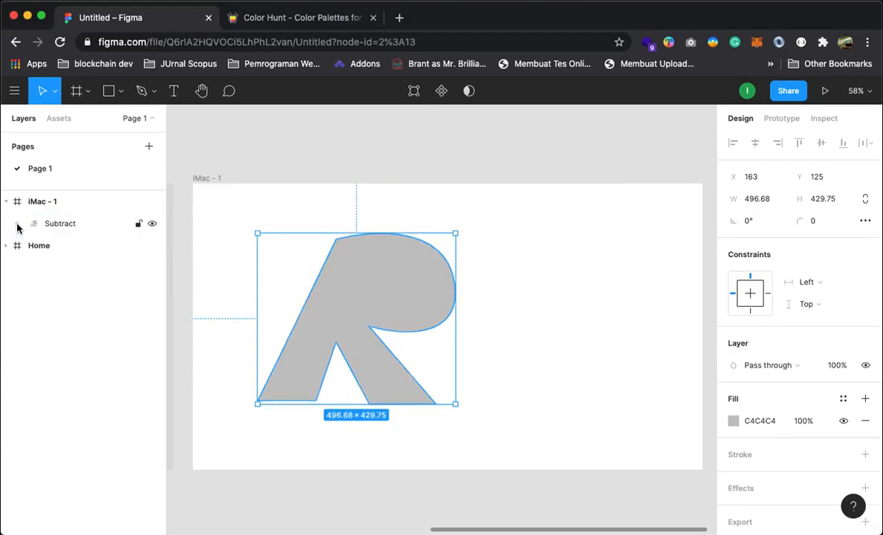
pyautogui.click(17, 223)
pyautogui.click(72, 250)
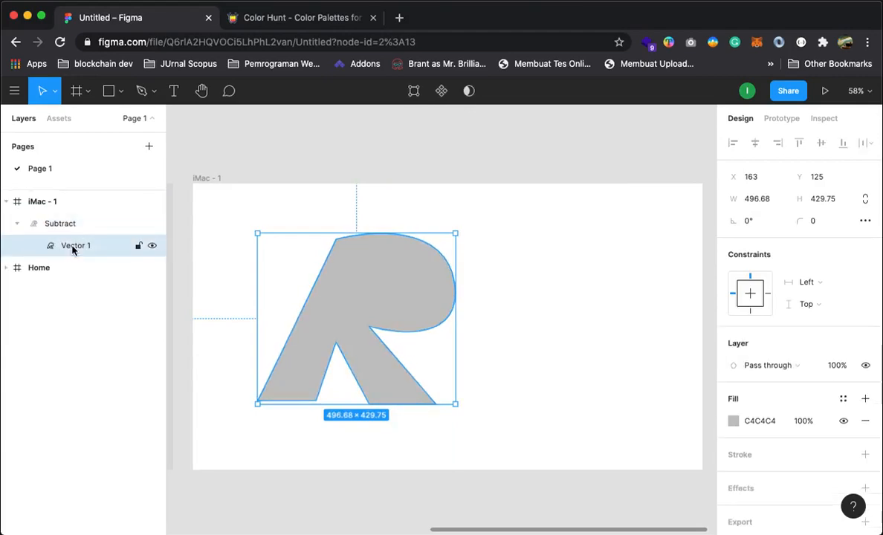
pyautogui.press('Delete')
pyautogui.click(49, 223)
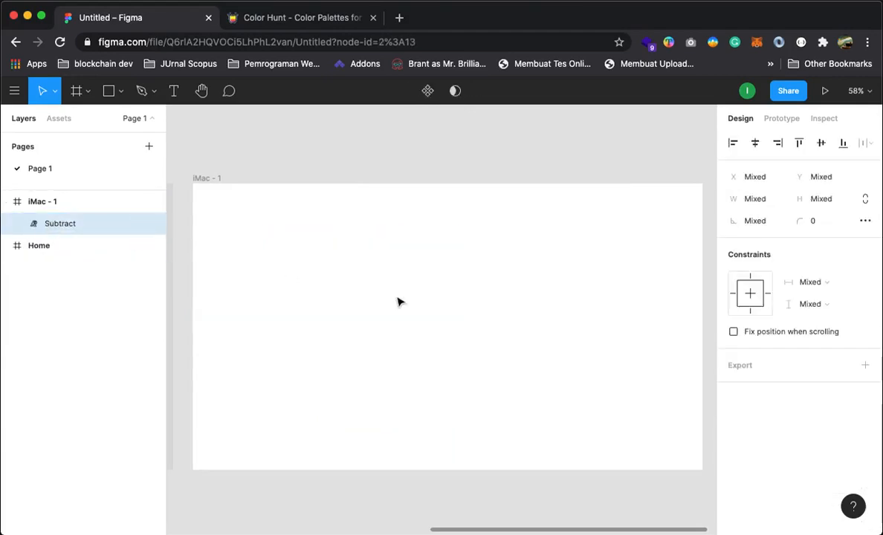
# Undo the deletions of the R vector and the D-shaped vector.
pyautogui.click(375, 286)
pyautogui.click(64, 223)
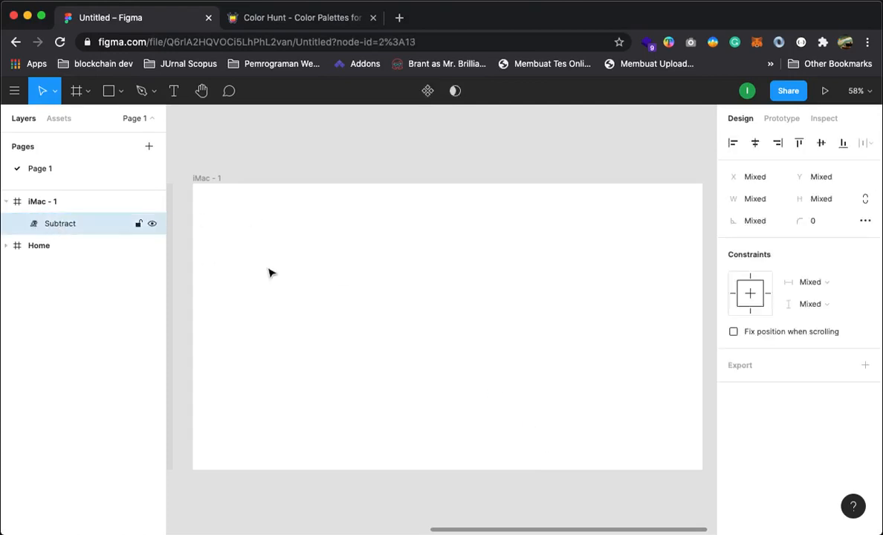
pyautogui.click(270, 271)
pyautogui.click(418, 297)
pyautogui.press('Escape')
pyautogui.click(418, 297)
pyautogui.press('Escape')
pyautogui.press('super+z')
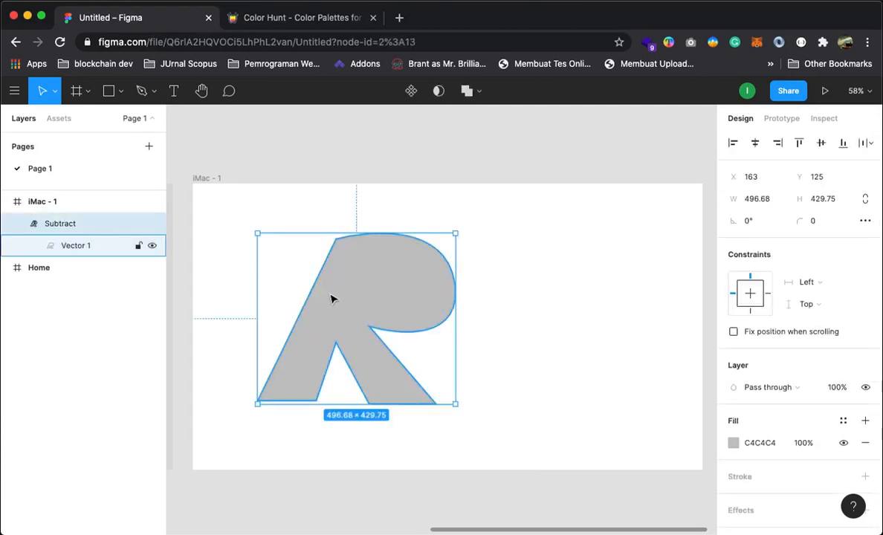
pyautogui.press('Escape')
pyautogui.press('super+z')
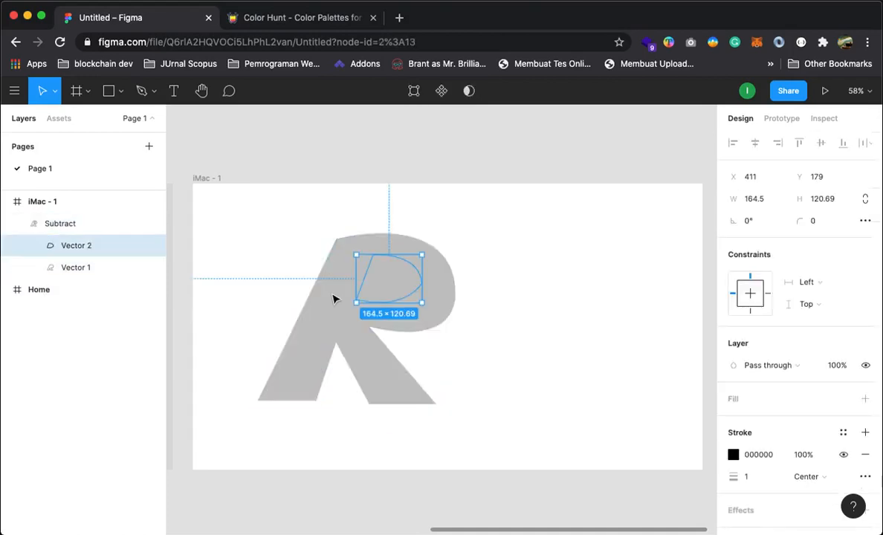
# Select the whole Subtract group and move it to X 271, Y 117.
pyautogui.click(333, 299)
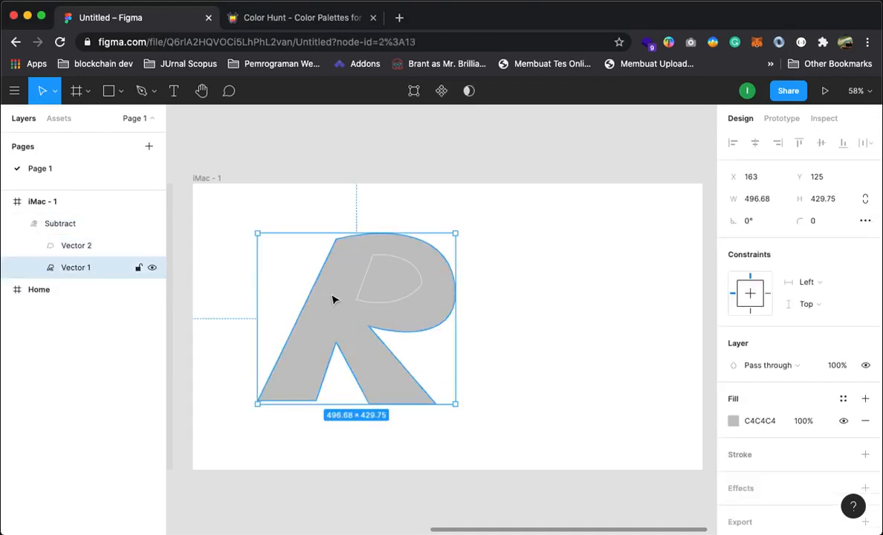
pyautogui.click(583, 296)
pyautogui.click(409, 296)
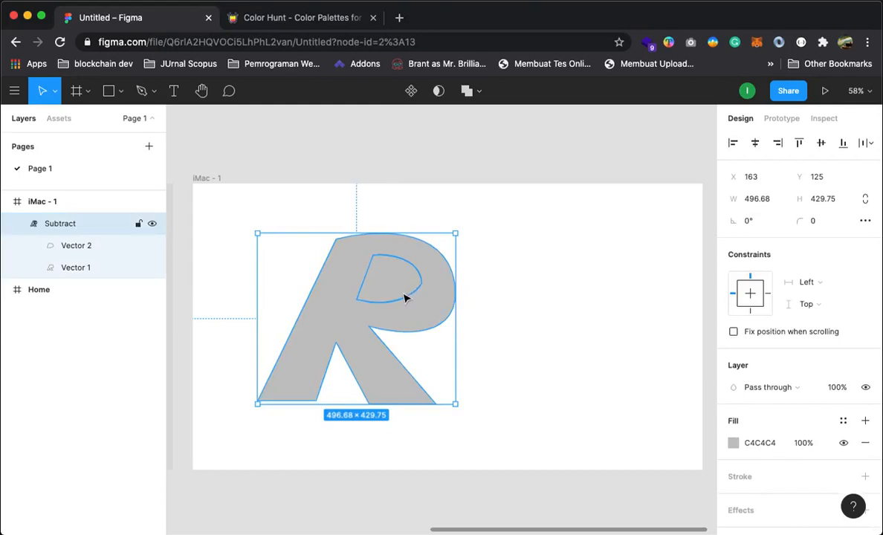
pyautogui.moveTo(391, 265); pyautogui.dragTo(444, 257)
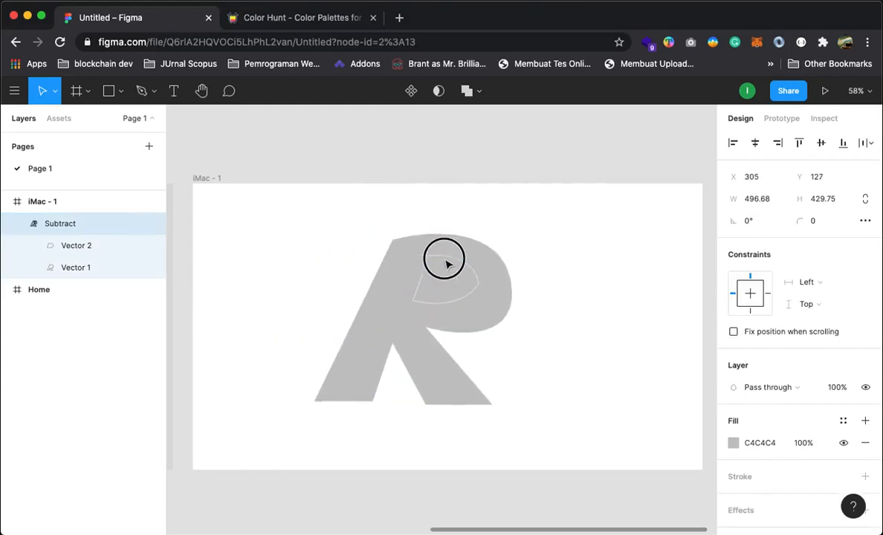
pyautogui.moveTo(475, 296)
pyautogui.mouseDown()
pyautogui.moveTo(374, 360)
pyautogui.moveTo(392, 362)
pyautogui.moveTo(464, 294)
pyautogui.mouseUp()
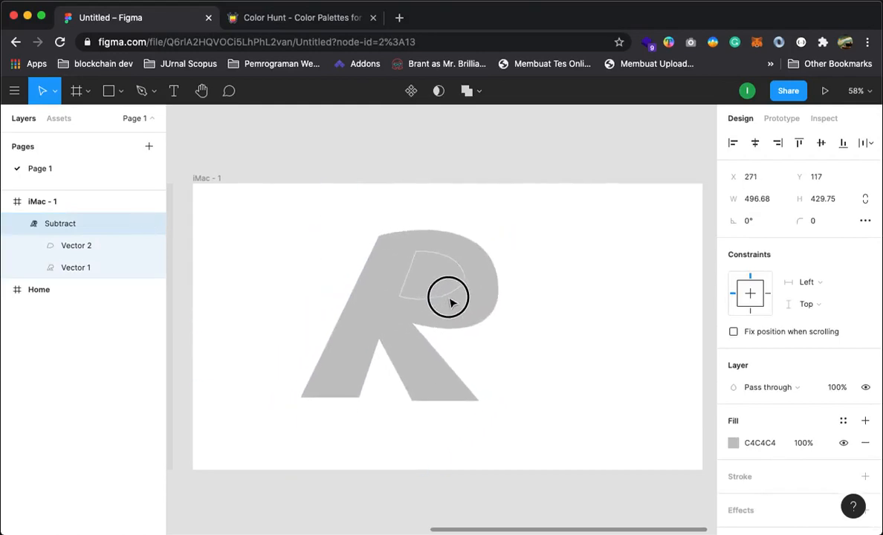
# Try Exclude selection on the combined R shape and ungroup it into its two separate vectors.
pyautogui.click(477, 91)
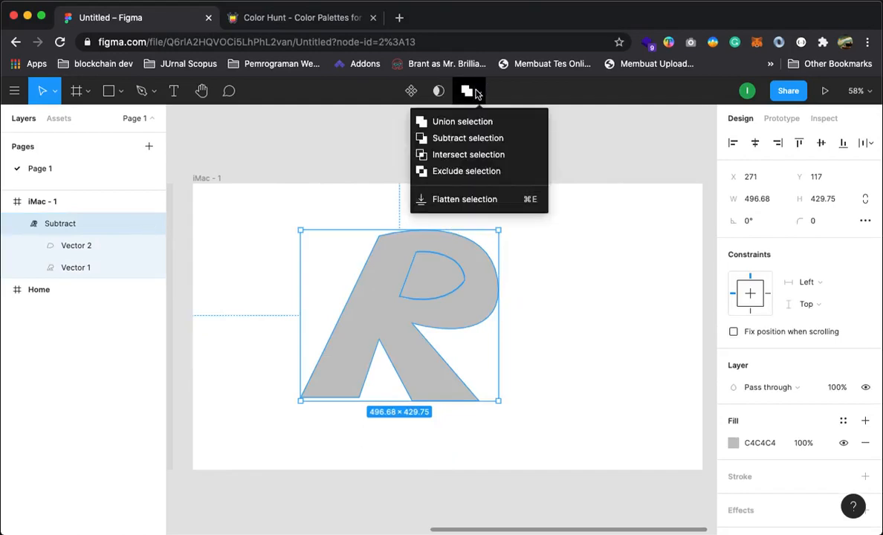
pyautogui.click(480, 172)
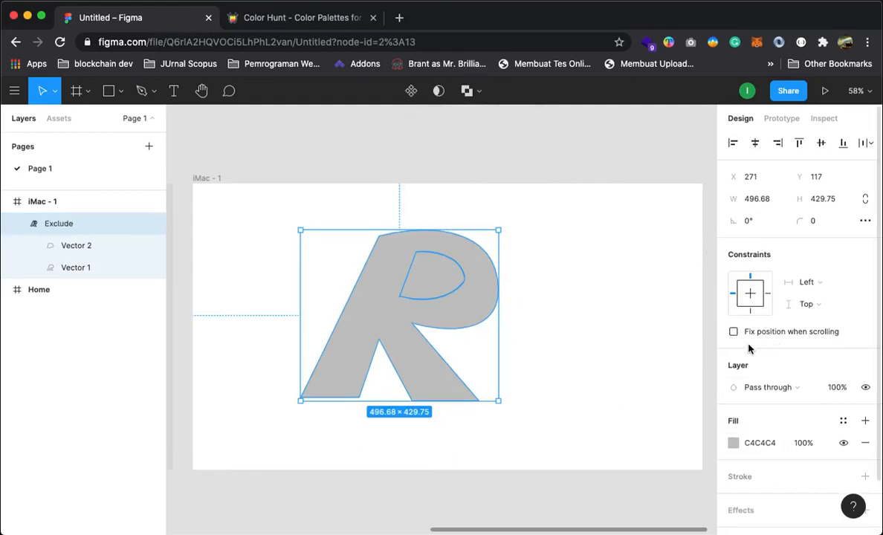
pyautogui.rightClick(429, 291)
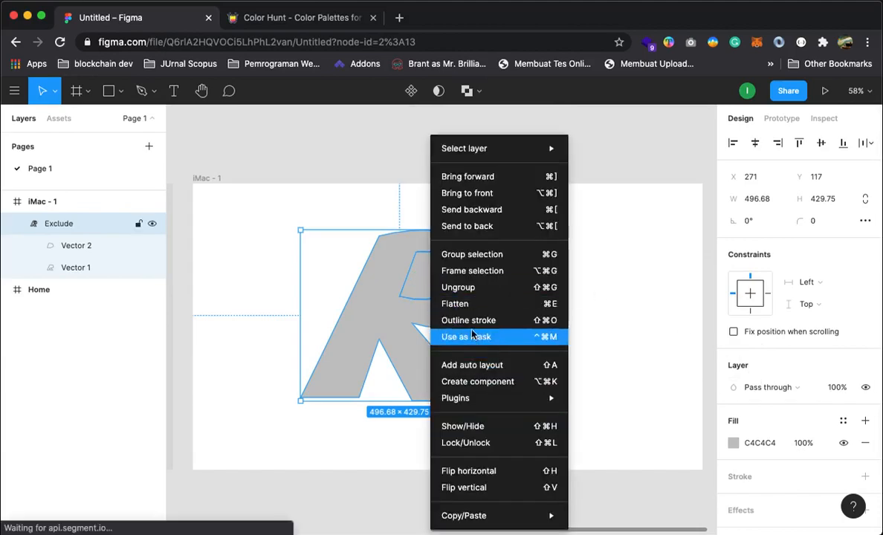
pyautogui.click(465, 291)
pyautogui.click(443, 169)
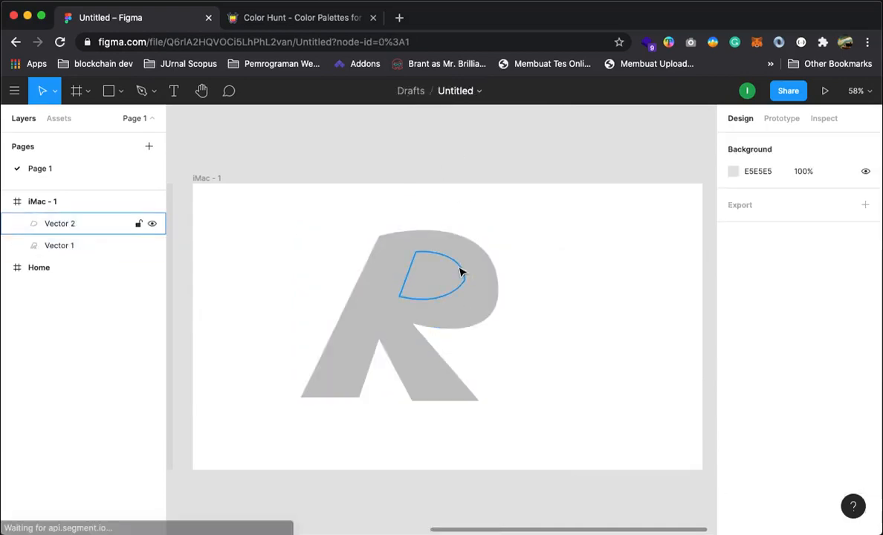
# Undo a trial move of the D-shaped vector and give it a solid white fill.
pyautogui.click(461, 272)
pyautogui.moveTo(464, 275); pyautogui.dragTo(399, 287)
pyautogui.press('super+z')
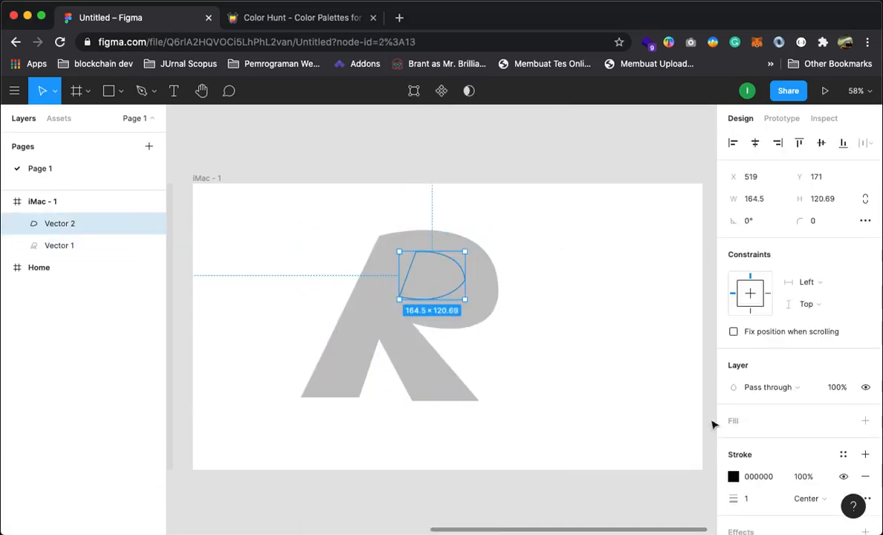
pyautogui.click(732, 421)
pyautogui.click(732, 443)
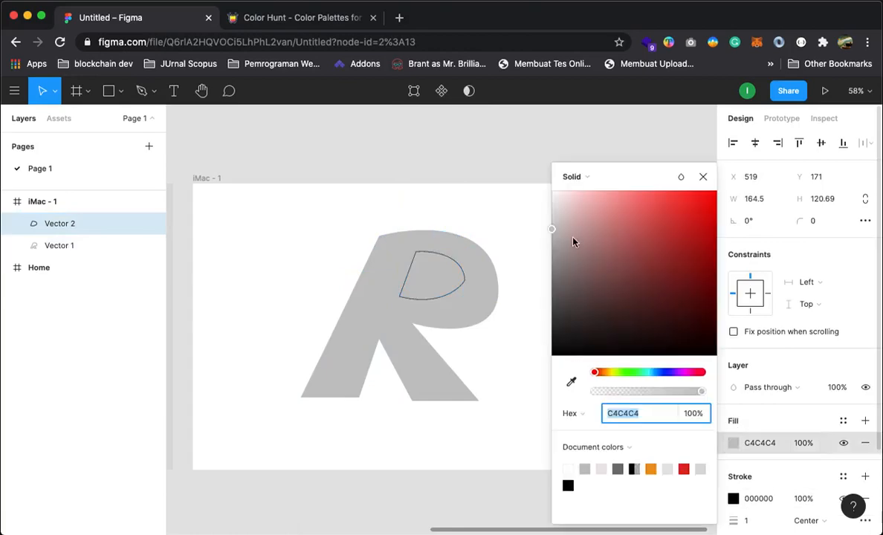
pyautogui.moveTo(567, 224); pyautogui.dragTo(536, 155)
pyautogui.click(473, 137)
# Select the white D-shaped vector together with the R and cut out the counter with Subtract selection.
pyautogui.click(459, 286)
pyautogui.keyDown('shift'); pyautogui.click(481, 312); pyautogui.keyUp('shift')
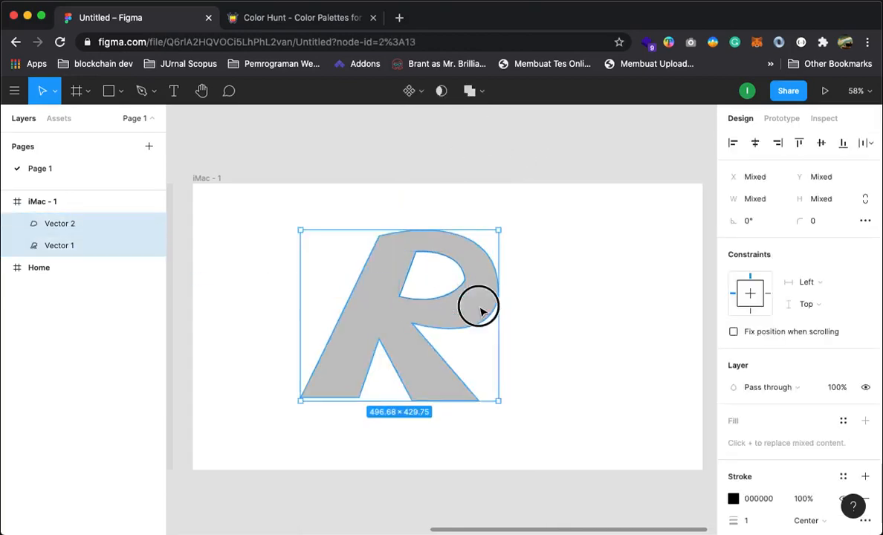
pyautogui.click(479, 92)
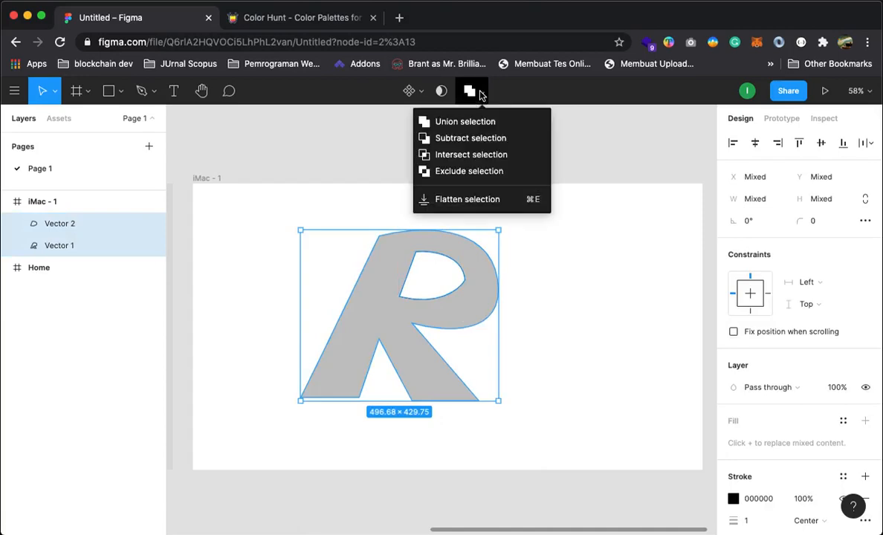
pyautogui.click(468, 138)
pyautogui.click(472, 148)
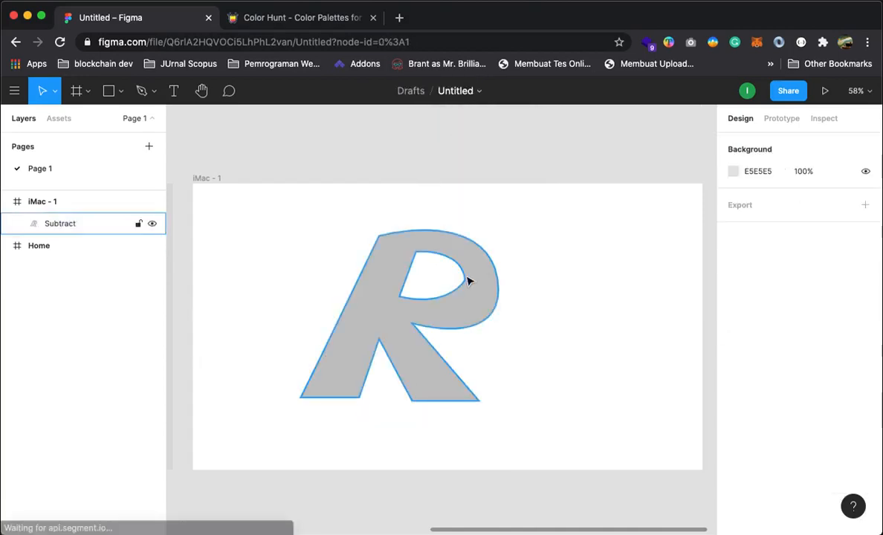
# Move the cut-out R to X 318, Y 72 and fill it with red E22929.
pyautogui.click(460, 290)
pyautogui.moveTo(445, 280); pyautogui.dragTo(464, 263)
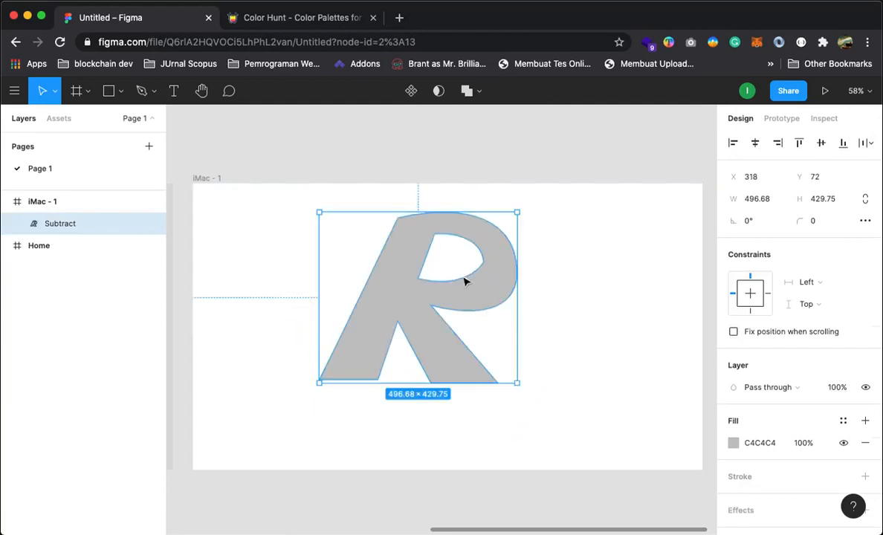
pyautogui.click(732, 442)
pyautogui.click(649, 211)
pyautogui.moveTo(649, 211); pyautogui.dragTo(688, 214)
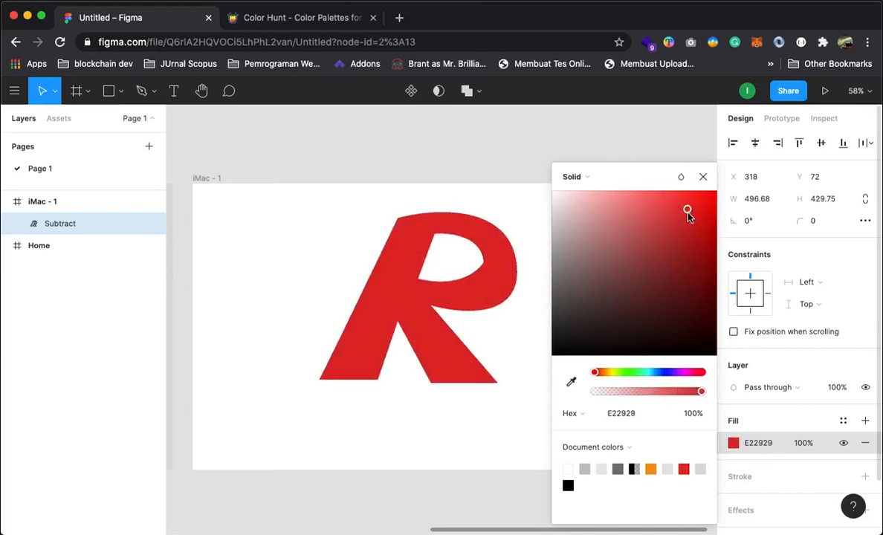
pyautogui.click(704, 176)
pyautogui.click(579, 144)
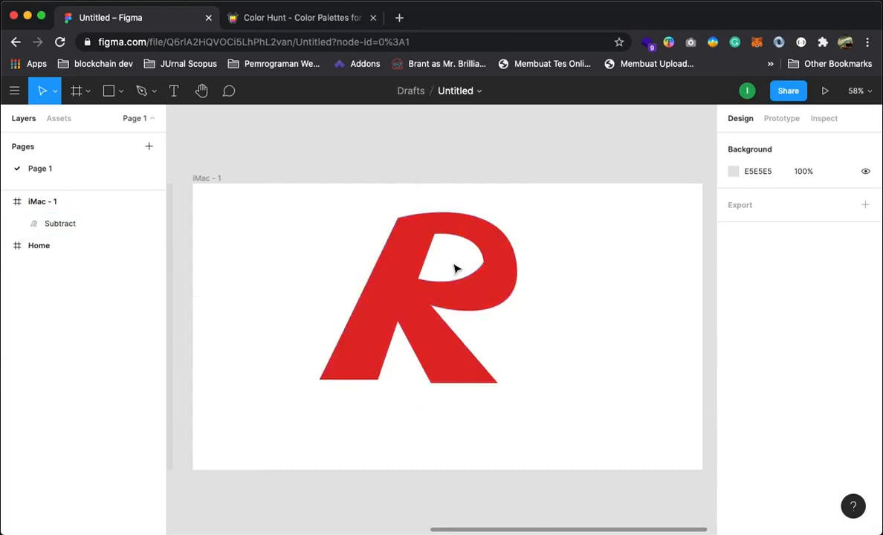
# Move the red R from the iMac frame onto the Home frame's login card and scale it down to 127 × 109.89.
pyautogui.click(410, 280)
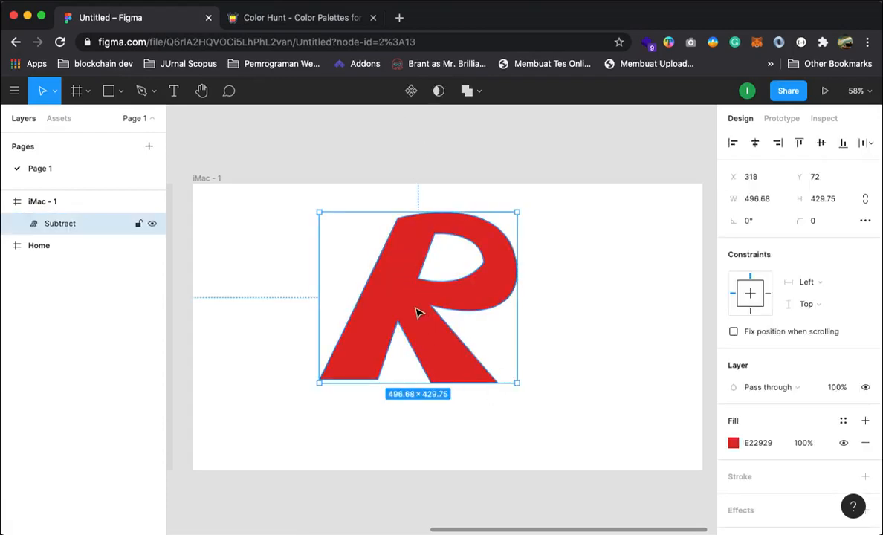
pyautogui.keyDown('alt'); pyautogui.click(431, 300); pyautogui.keyUp('alt')
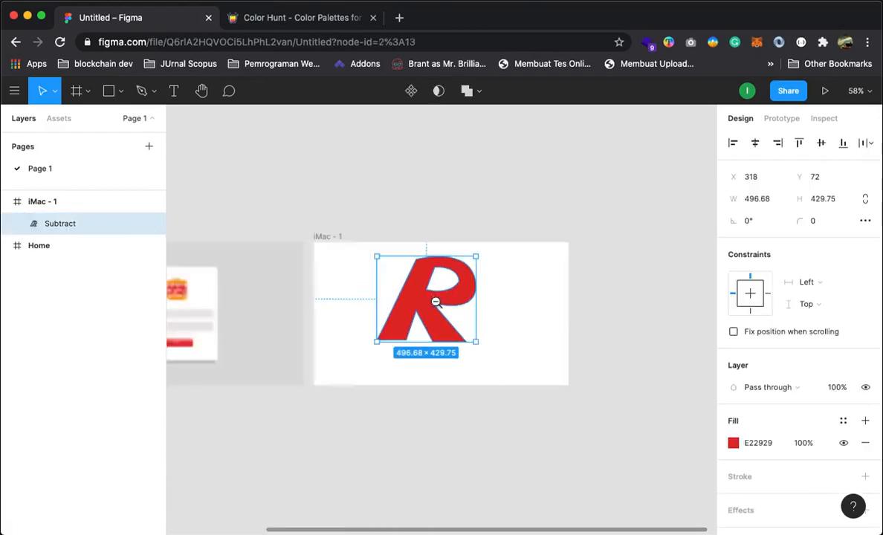
pyautogui.keyDown('alt'); pyautogui.click(430, 301); pyautogui.keyUp('alt')
pyautogui.moveTo(374, 353); pyautogui.dragTo(446, 365)
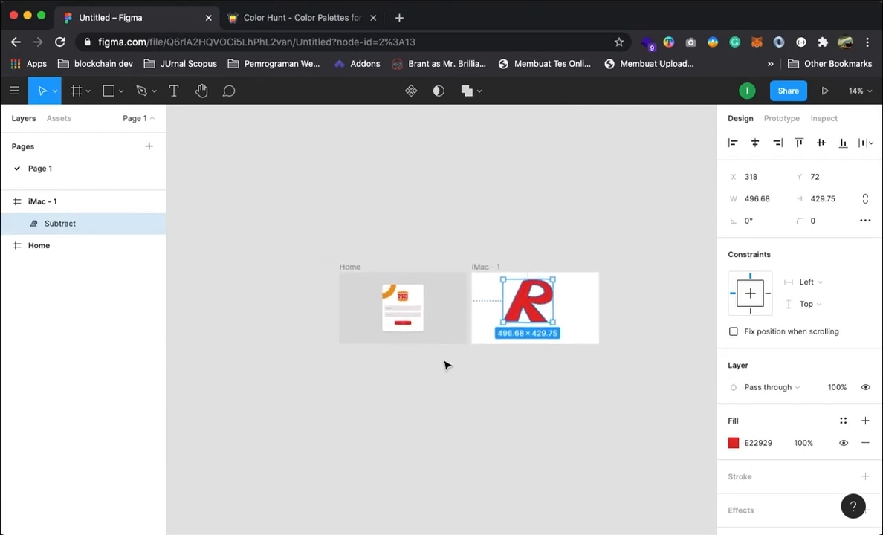
pyautogui.click(416, 322)
pyautogui.click(520, 160)
pyautogui.click(645, 307)
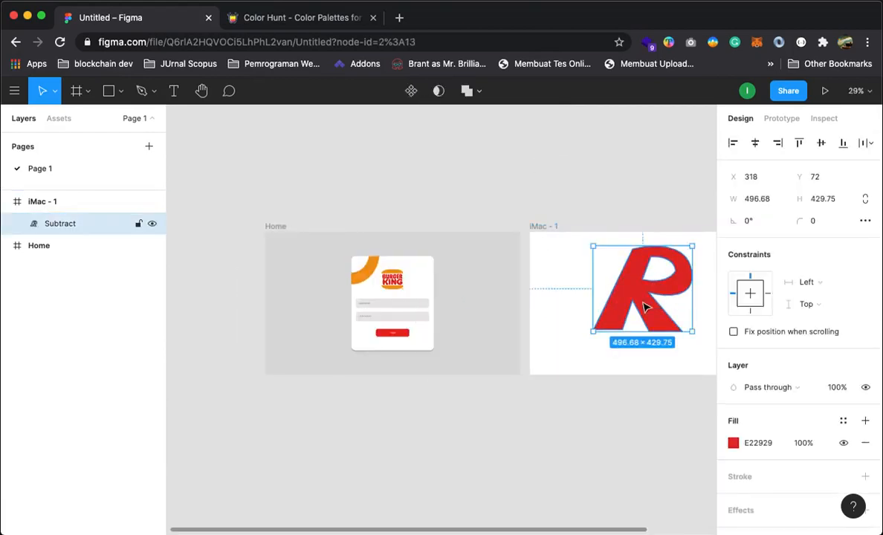
pyautogui.moveTo(645, 307); pyautogui.dragTo(427, 274)
pyautogui.moveTo(466, 220); pyautogui.dragTo(387, 295)
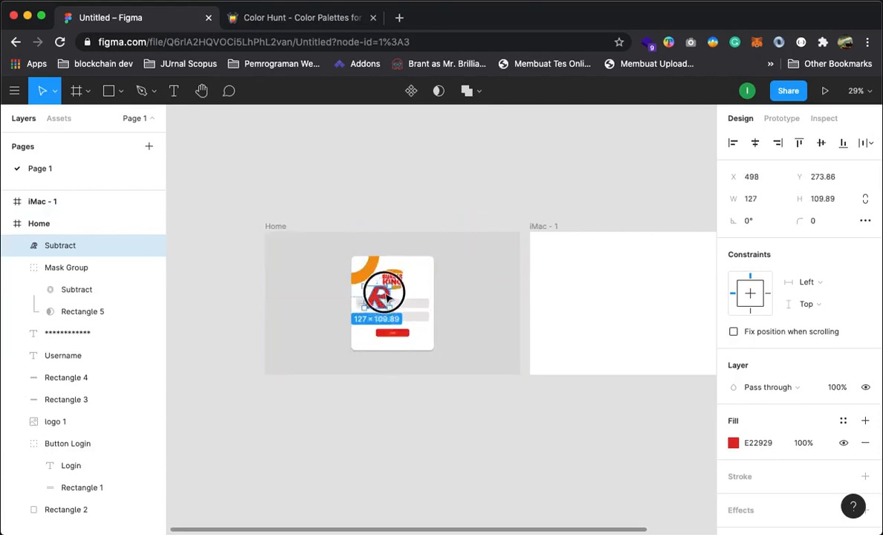
# Scale the R down to 33 × 28.55 and place it beside the Burger King logo at X 686, Y 219.
pyautogui.click(406, 276)
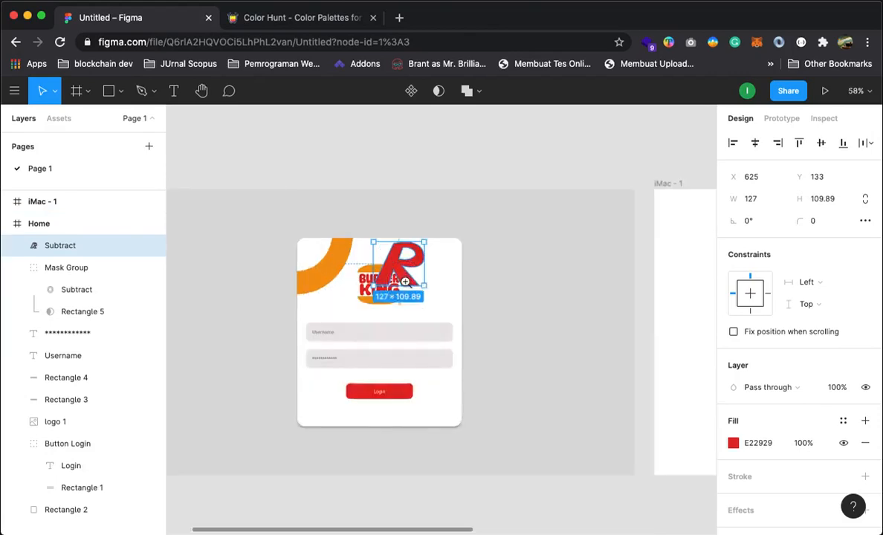
pyautogui.click(406, 276)
pyautogui.click(495, 238)
pyautogui.moveTo(396, 323); pyautogui.dragTo(463, 295)
pyautogui.moveTo(488, 233); pyautogui.dragTo(410, 292)
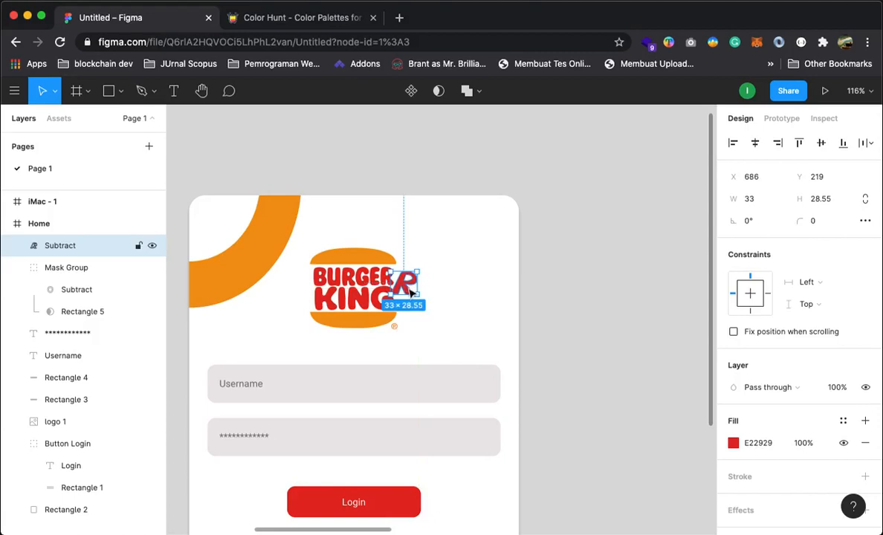
# Nudge the red R closer to the Burger King logo's lettering, to X 684, Y 219.
pyautogui.scroll(5, 410, 292)
pyautogui.scroll(5, 410, 286)
pyautogui.click(551, 293)
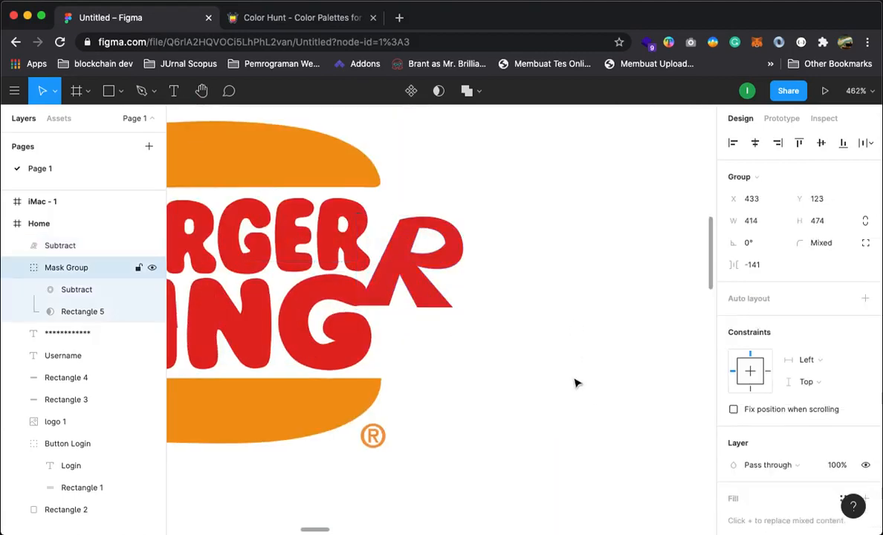
pyautogui.moveTo(363, 309); pyautogui.dragTo(394, 311)
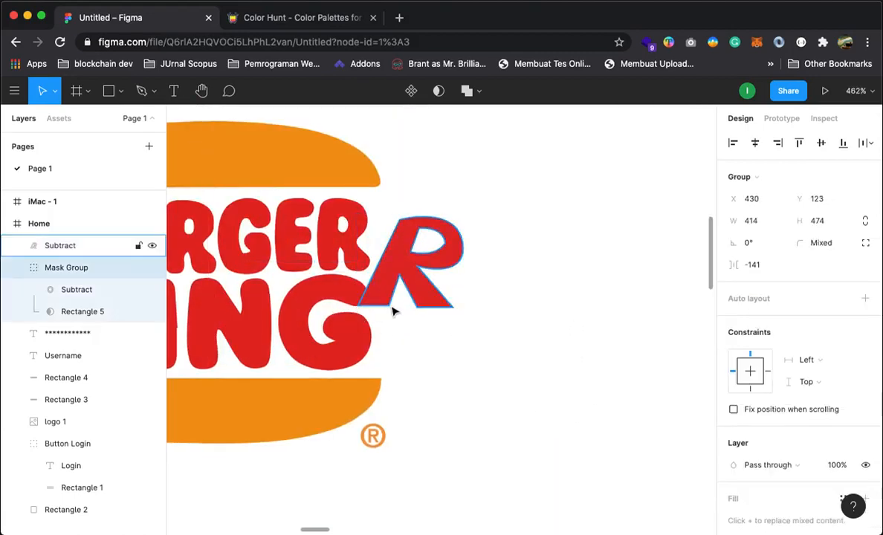
pyautogui.click(411, 283)
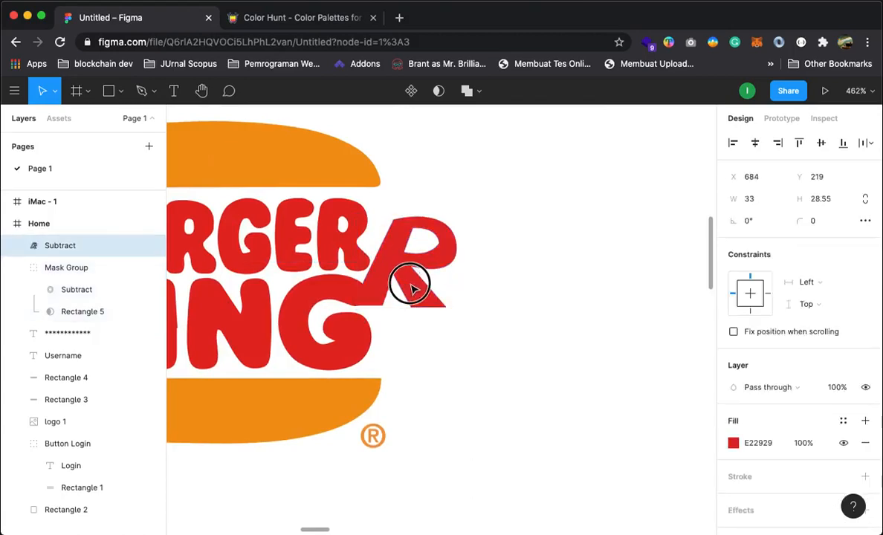
pyautogui.click(563, 283)
pyautogui.click(434, 291)
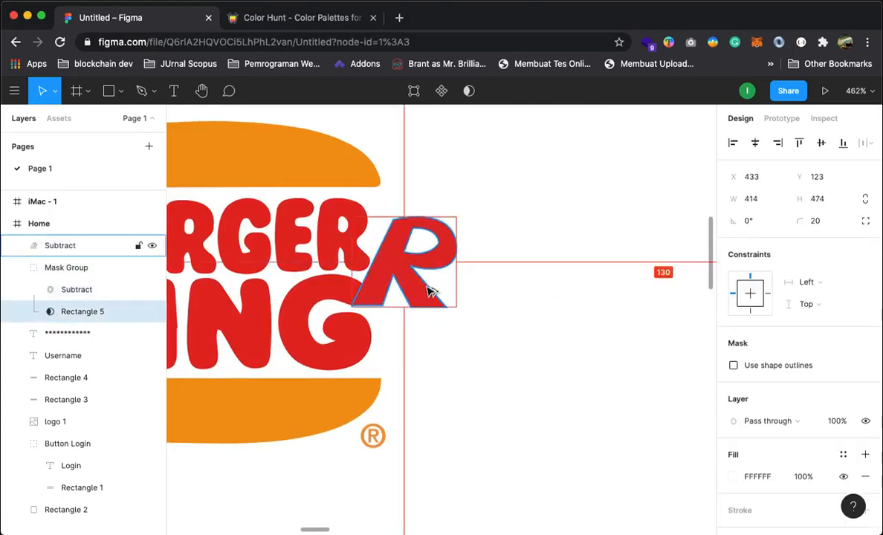
# Examine the R beside the Burger King logo on the whole login card and look over the iMac frame.
pyautogui.keyDown('ctrl'); pyautogui.scroll(5, 428, 288); pyautogui.keyUp('ctrl')
pyautogui.scroll(-10, 428, 288)
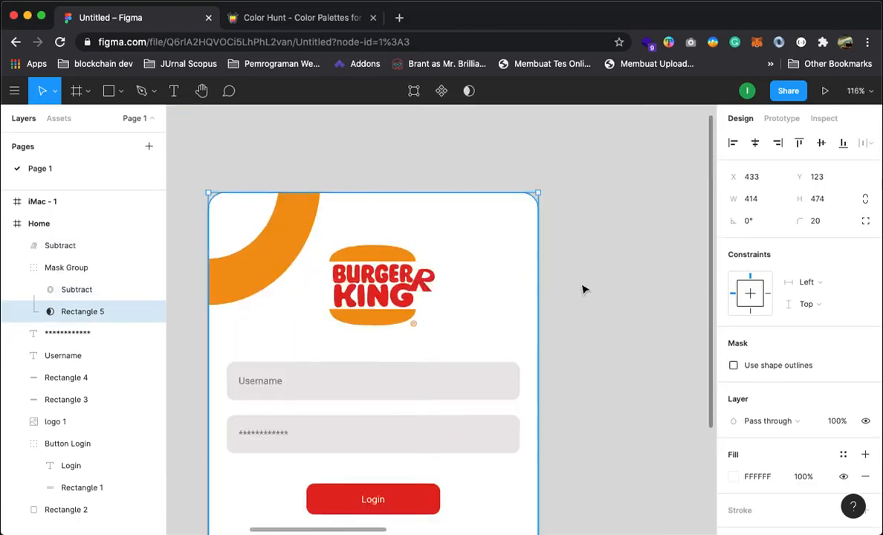
pyautogui.click(624, 328)
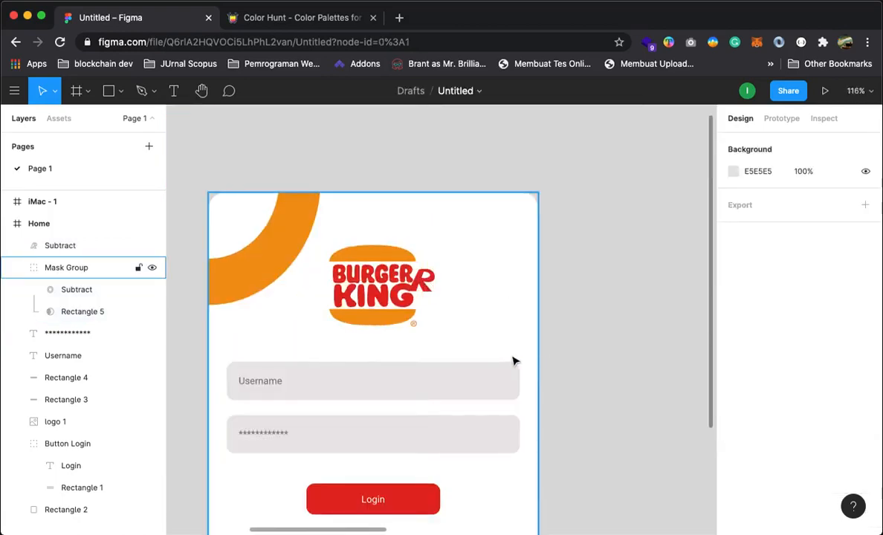
pyautogui.click(431, 325)
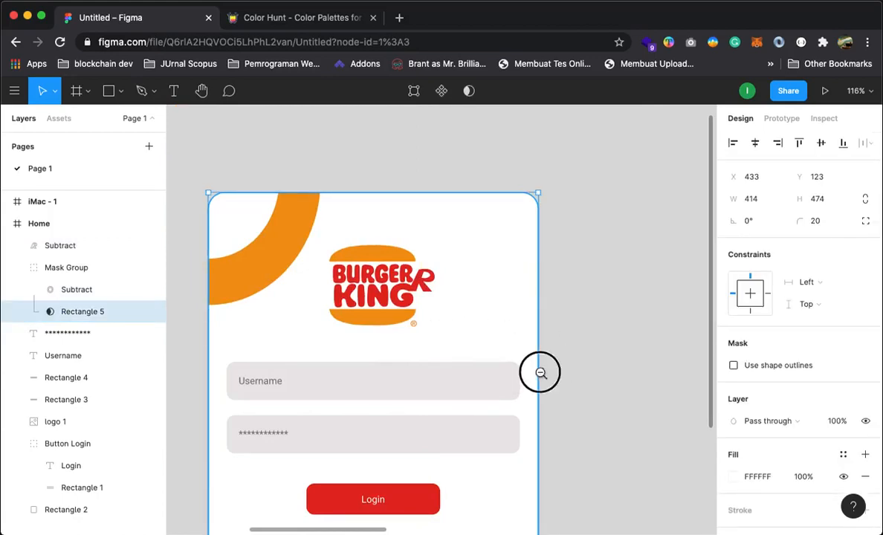
pyautogui.click(540, 372)
pyautogui.hscroll(10, 542, 375)
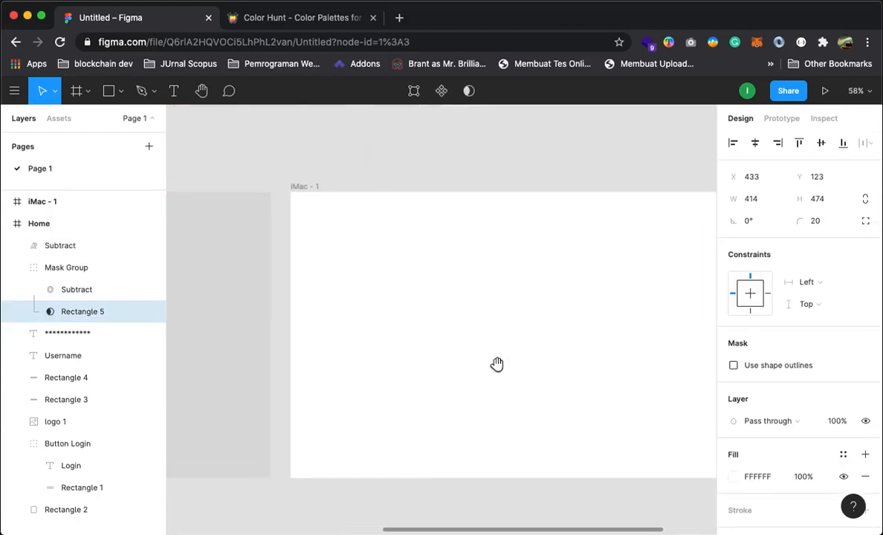
pyautogui.moveTo(496, 364); pyautogui.dragTo(477, 330)
pyautogui.hscroll(-12, 457, 336)
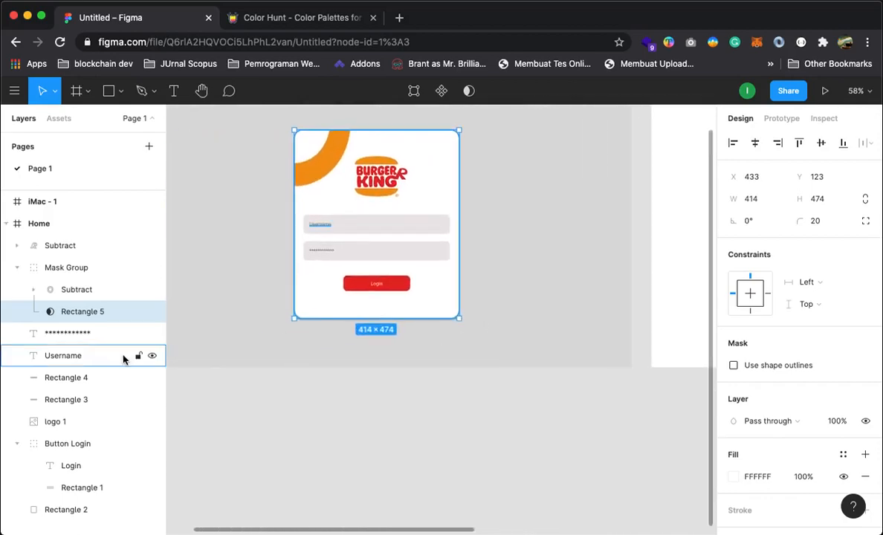
# Collapse the Button Login group and reorder the asterisk text layer to sit directly above Rectangle 4.
pyautogui.click(73, 378)
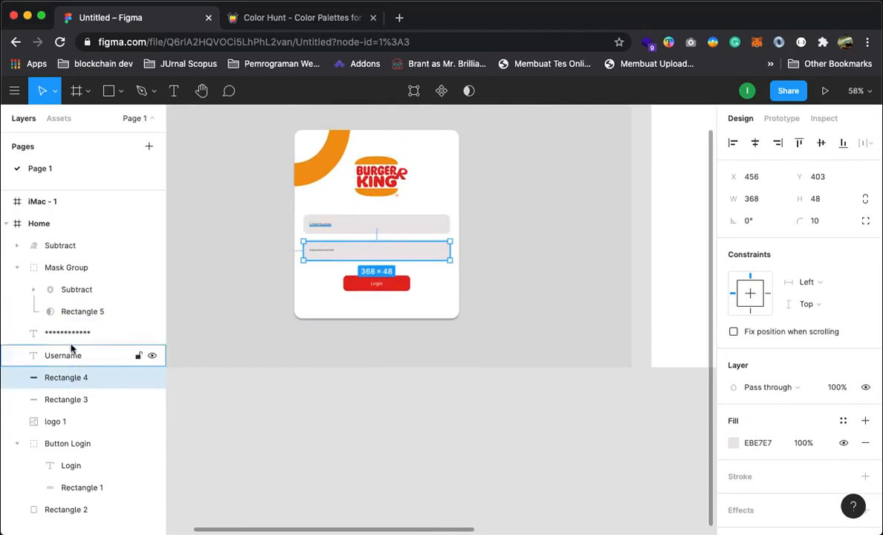
pyautogui.click(17, 444)
pyautogui.moveTo(71, 334); pyautogui.dragTo(85, 364)
# Group the asterisk text with Rectangle 4 and rename the group as text Password.
pyautogui.click(85, 379)
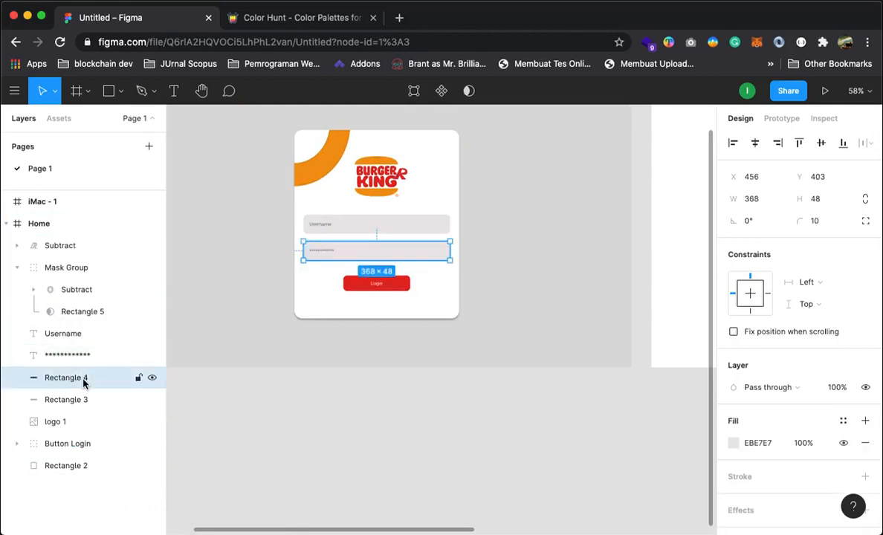
pyautogui.keyDown('shift'); pyautogui.click(74, 357); pyautogui.keyUp('shift')
pyautogui.rightClick(77, 357)
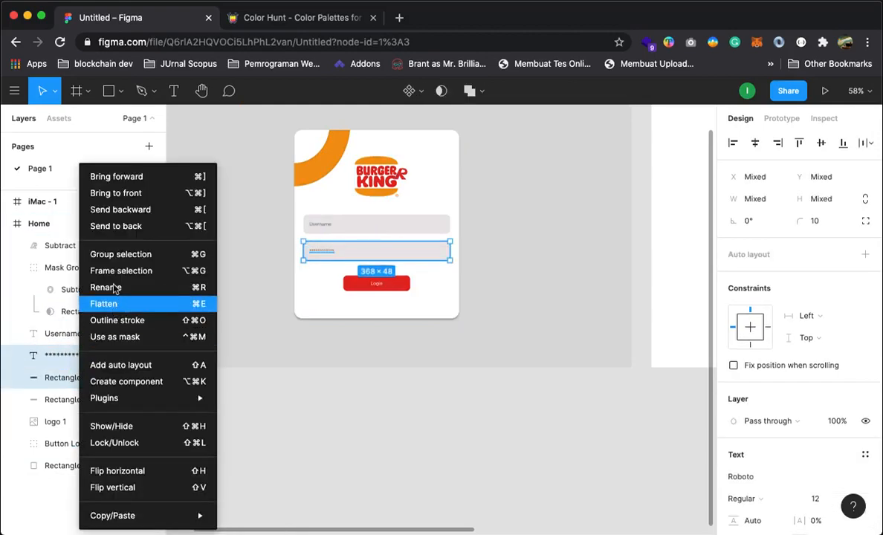
pyautogui.click(121, 256)
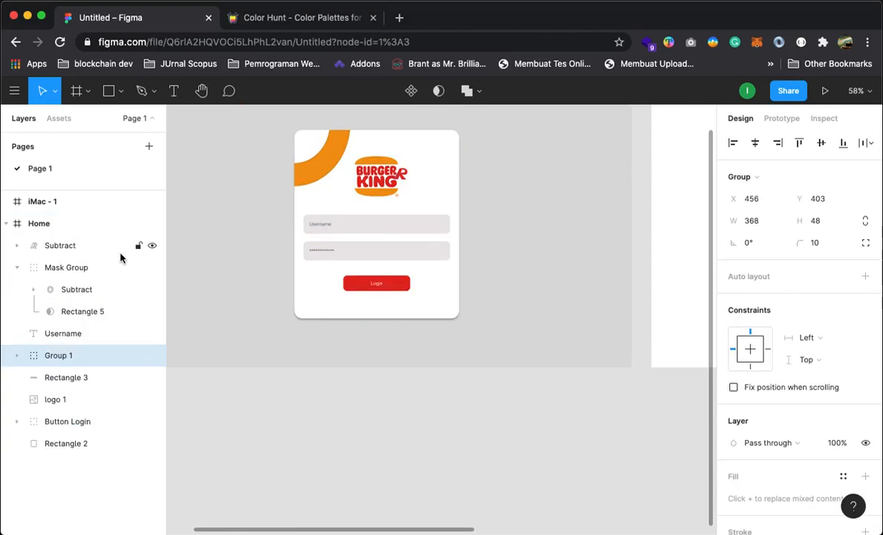
pyautogui.rightClick(61, 357)
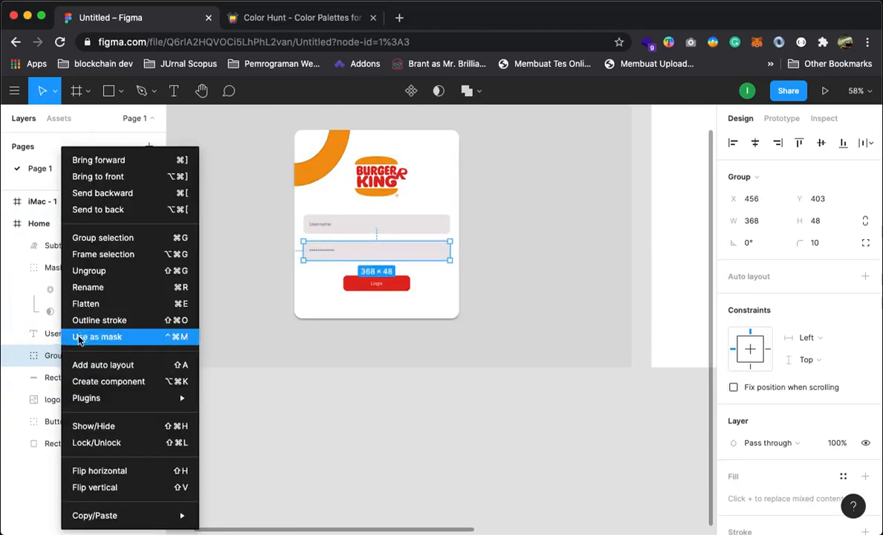
pyautogui.click(87, 294)
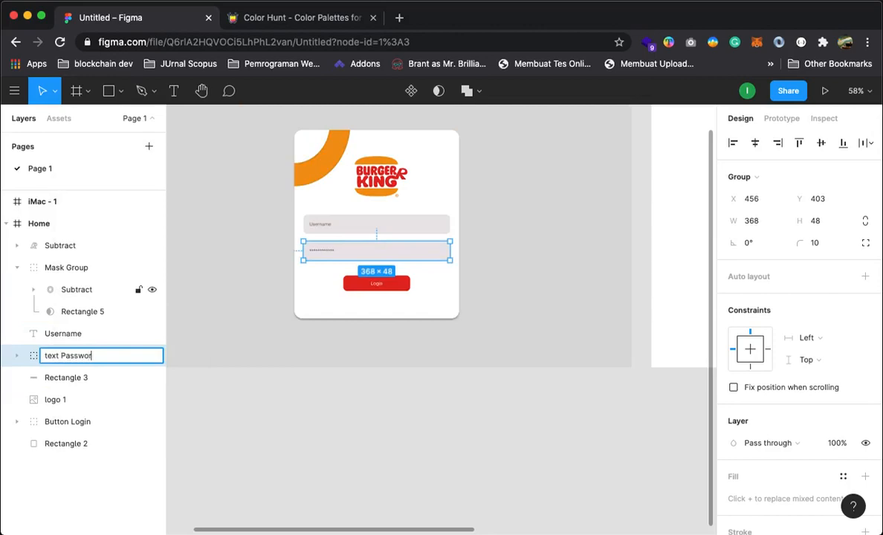
pyautogui.write('text Password')
pyautogui.press('Return')
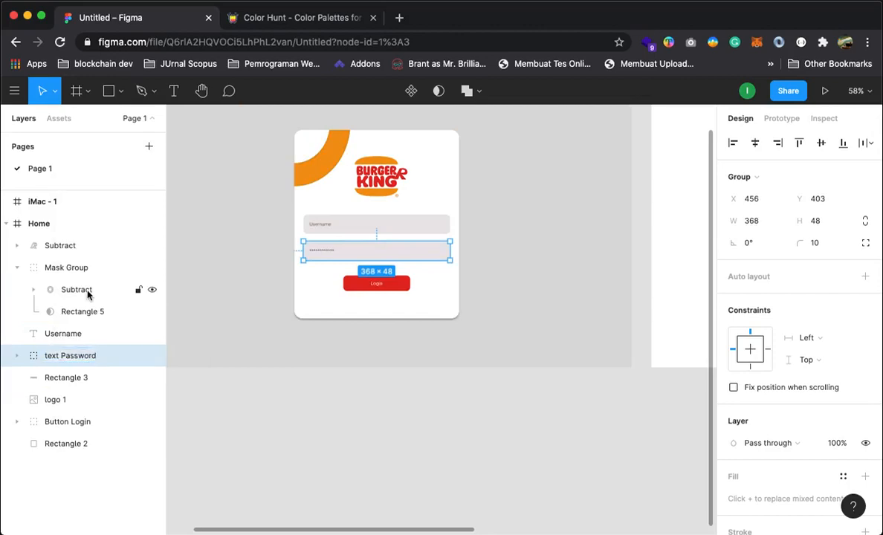
# Group the Username text with Rectangle 3 and rename the group as text Username.
pyautogui.click(51, 336)
pyautogui.click(67, 378)
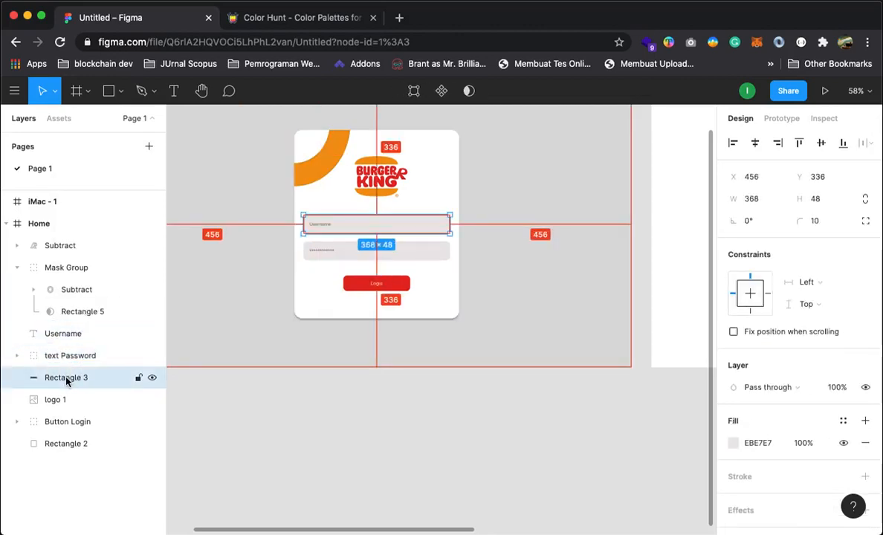
pyautogui.keyDown('shift'); pyautogui.click(76, 336); pyautogui.keyUp('shift')
pyautogui.rightClick(75, 337)
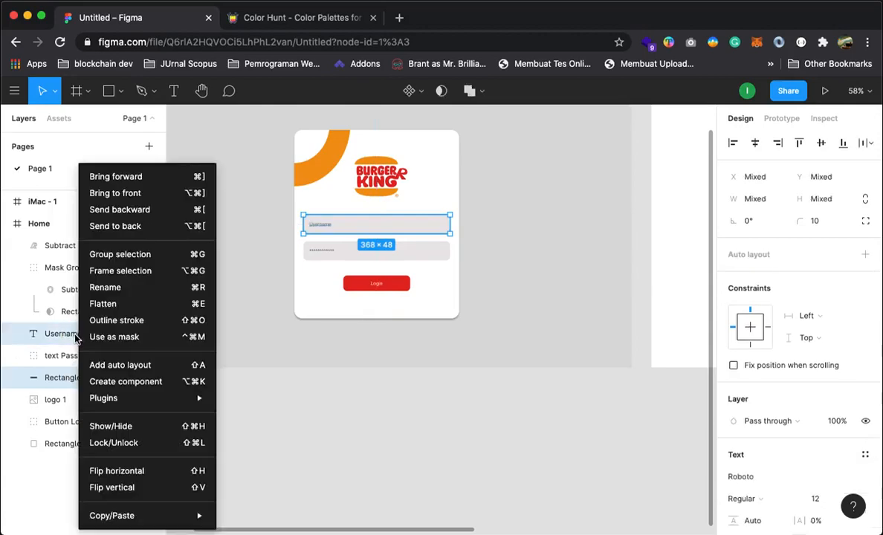
pyautogui.click(118, 254)
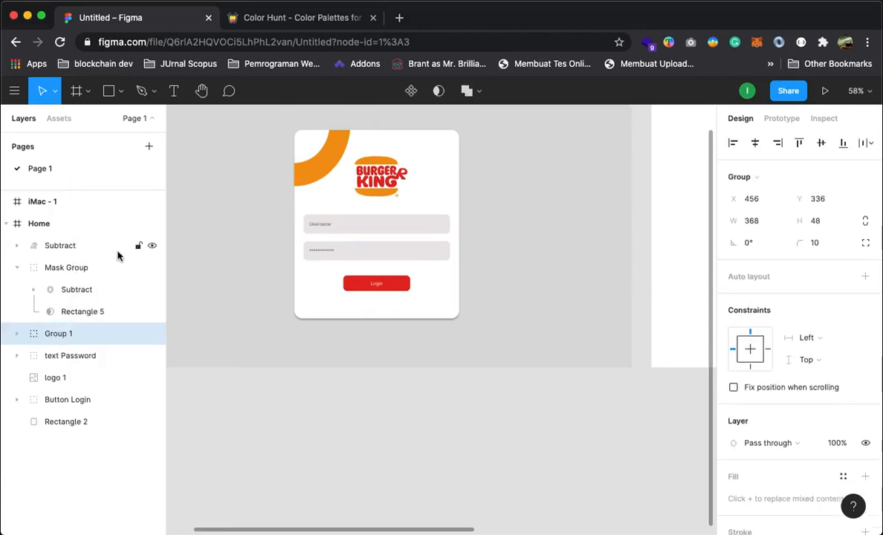
pyautogui.rightClick(66, 335)
pyautogui.click(101, 287)
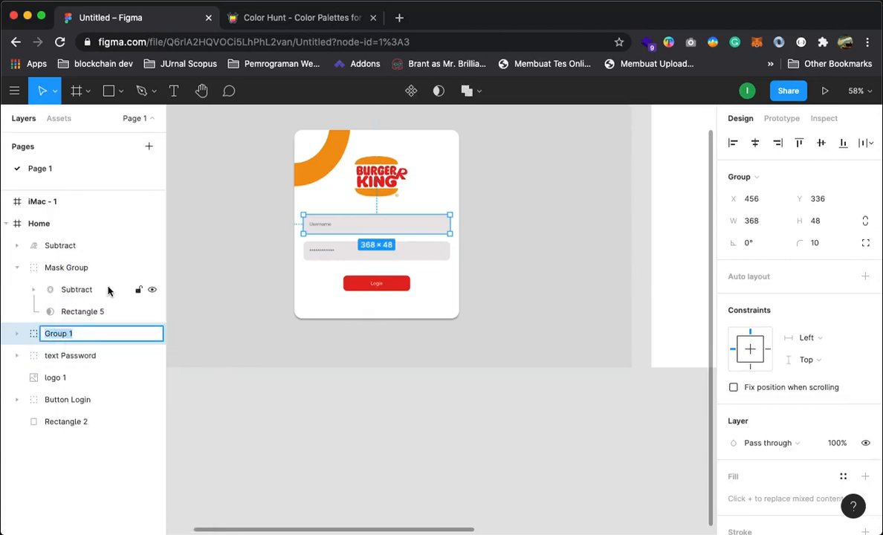
pyautogui.write('tetx')
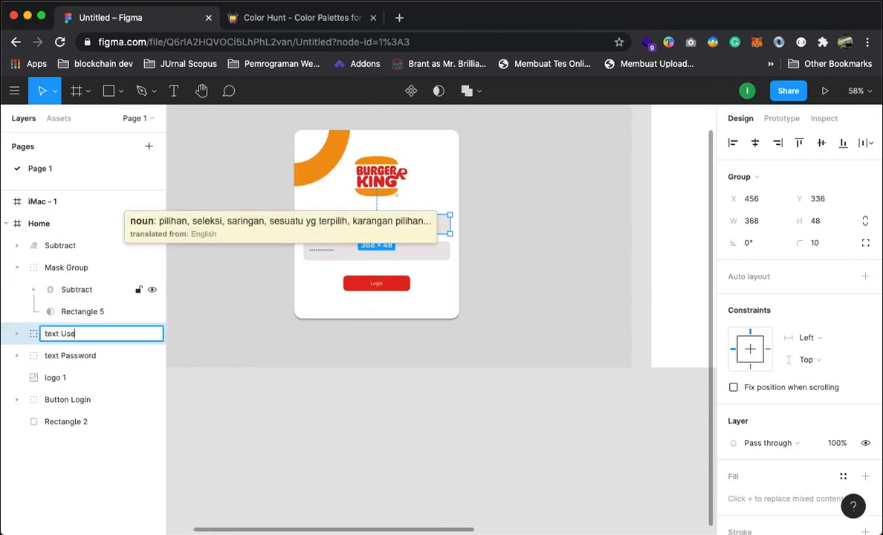
pyautogui.click(205, 436)
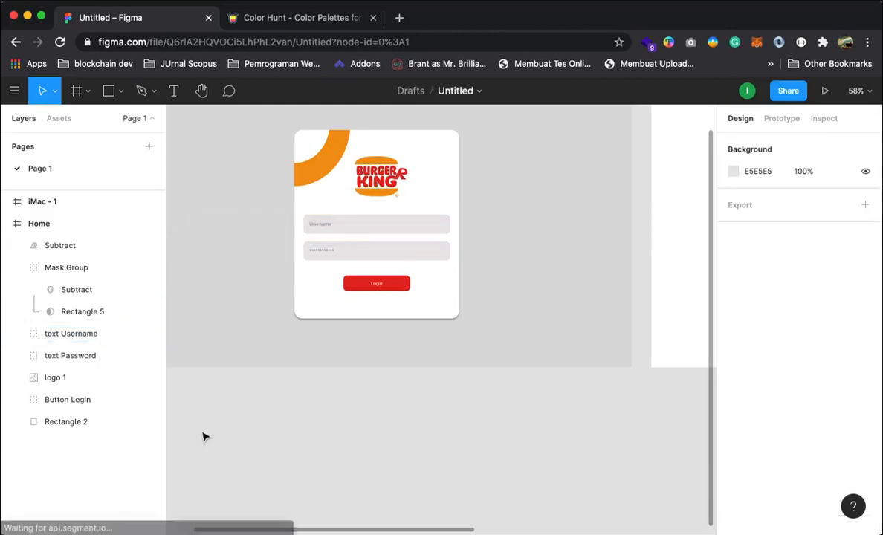
pyautogui.click(52, 380)
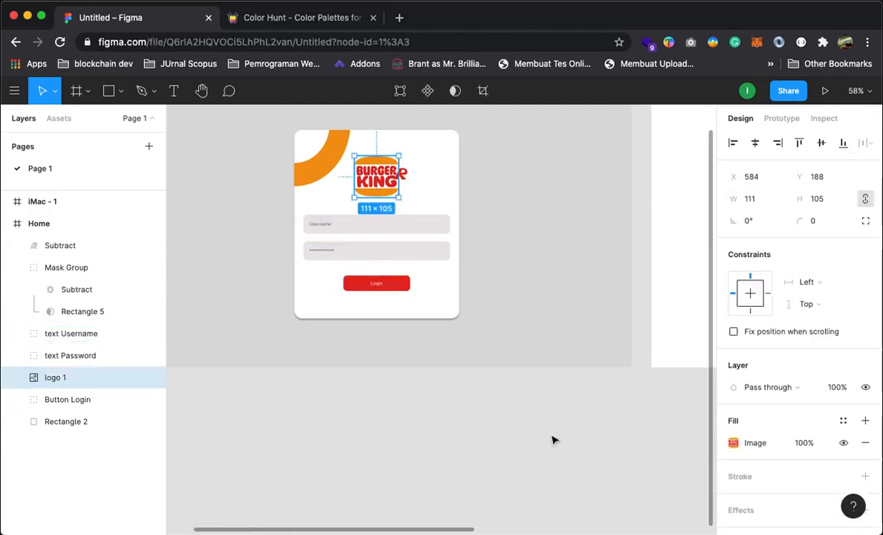
pyautogui.click(50, 251)
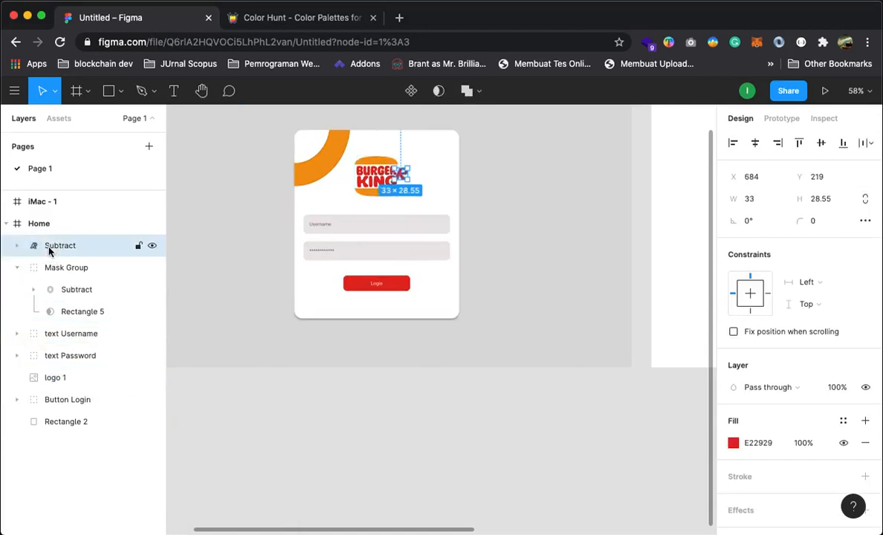
pyautogui.keyDown('shift'); pyautogui.click(61, 379); pyautogui.keyUp('shift')
pyautogui.rightClick(61, 378)
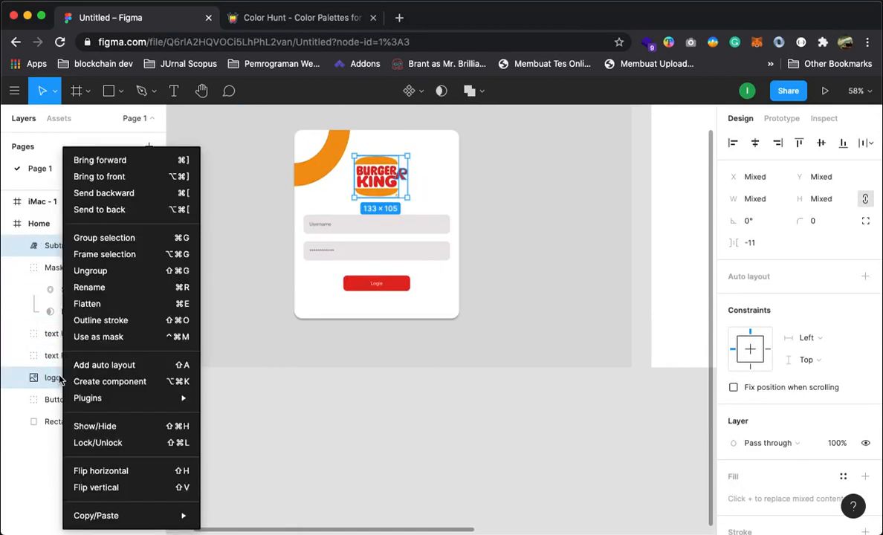
pyautogui.click(71, 268)
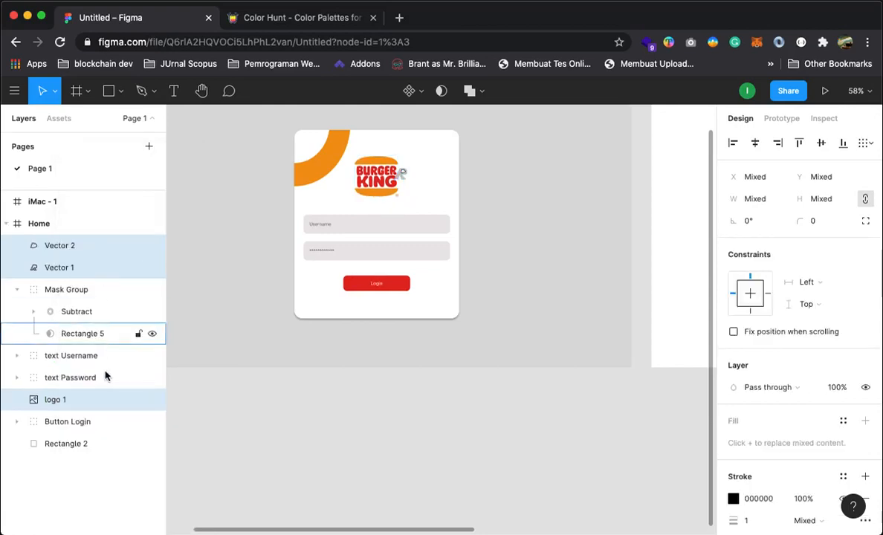
pyautogui.rightClick(53, 401)
pyautogui.click(93, 288)
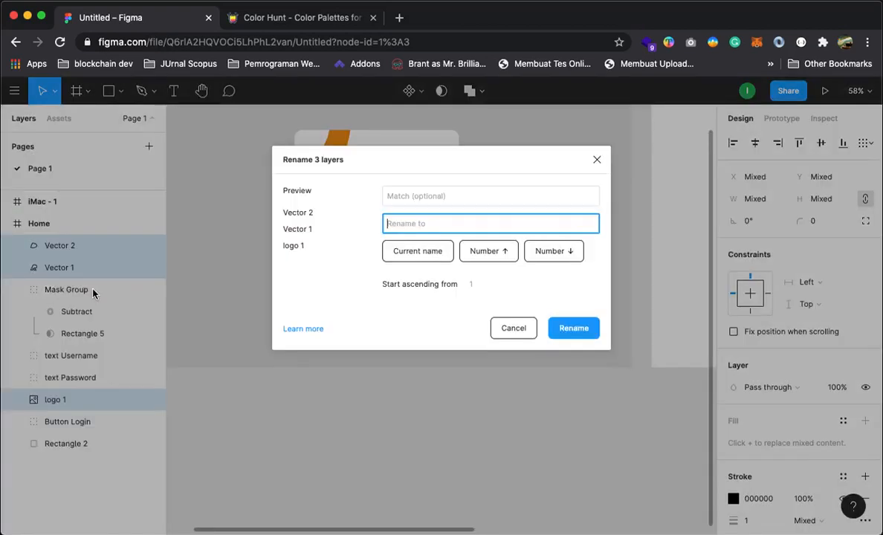
pyautogui.click(508, 334)
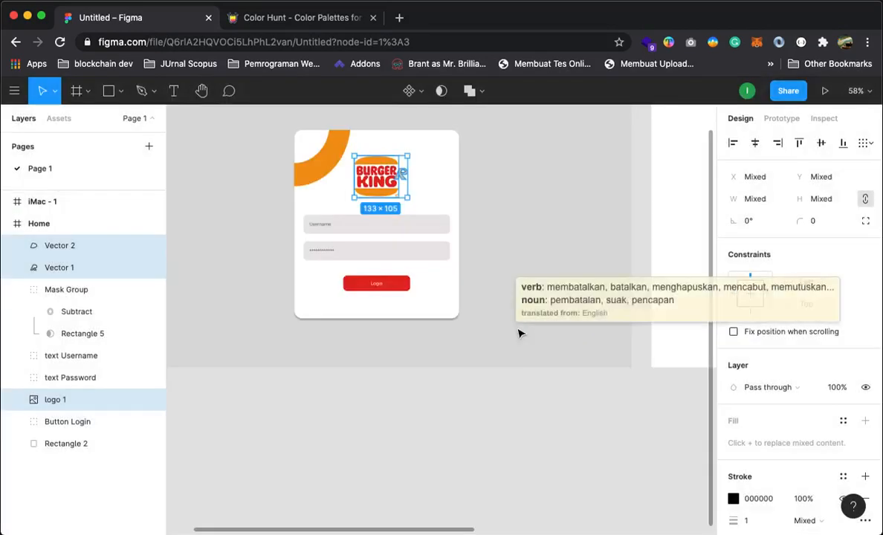
pyautogui.press('super+alt+s')
pyautogui.click(369, 432)
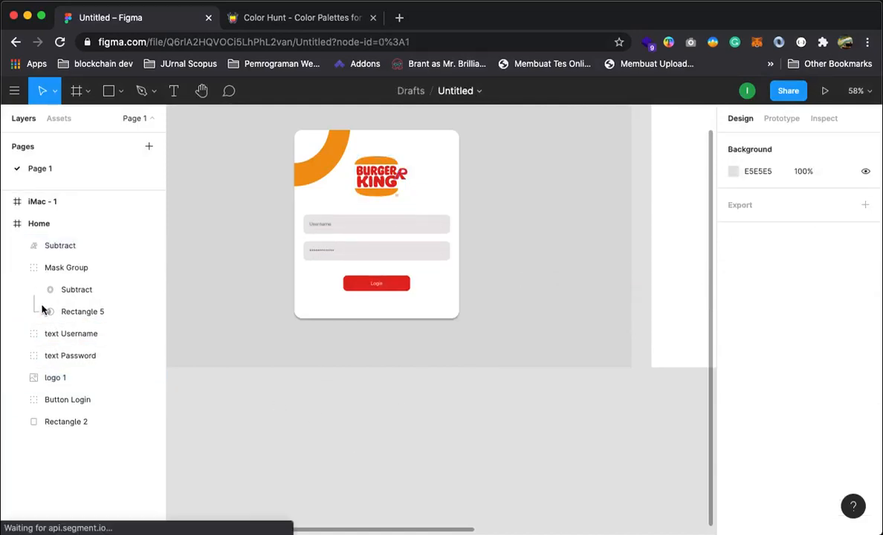
# Put the red R's Subtract layer in the Home frame into a group of its own.
pyautogui.click(57, 250)
pyautogui.rightClick(57, 250)
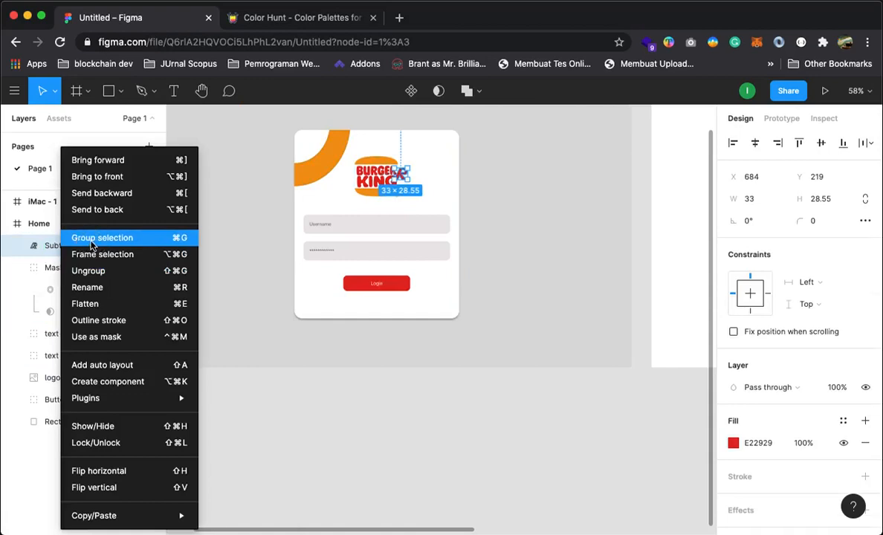
pyautogui.click(93, 245)
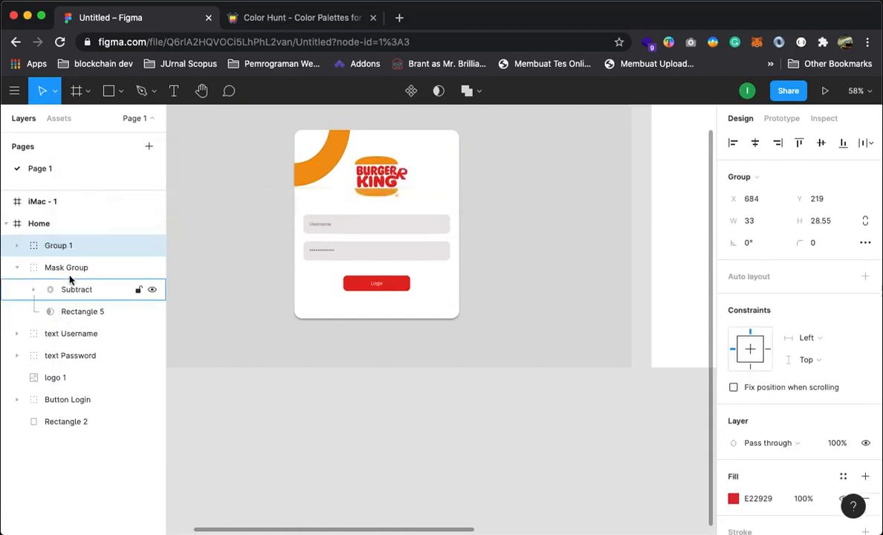
# Group the R's group together with the logo 1 image and rename the combined group as logo.
pyautogui.keyDown('shift'); pyautogui.click(54, 380); pyautogui.keyUp('shift')
pyautogui.rightClick(54, 380)
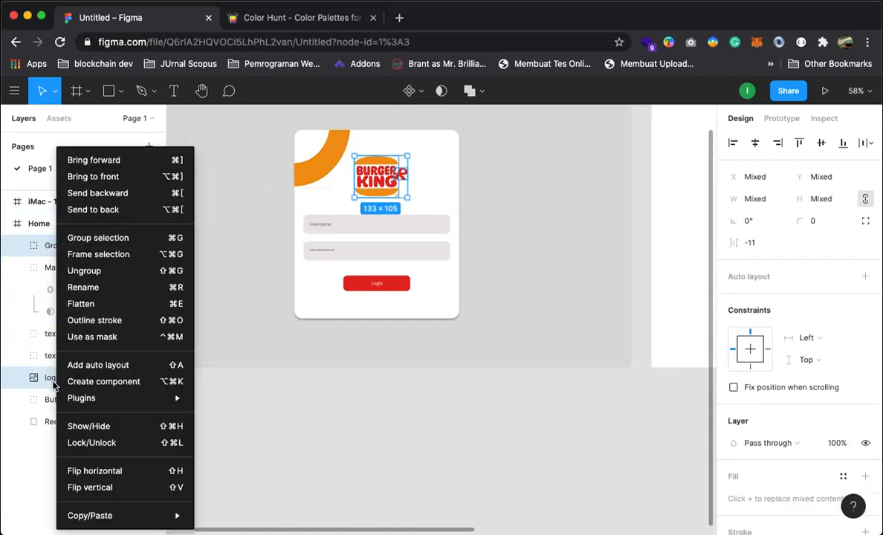
pyautogui.click(90, 237)
pyautogui.rightClick(62, 251)
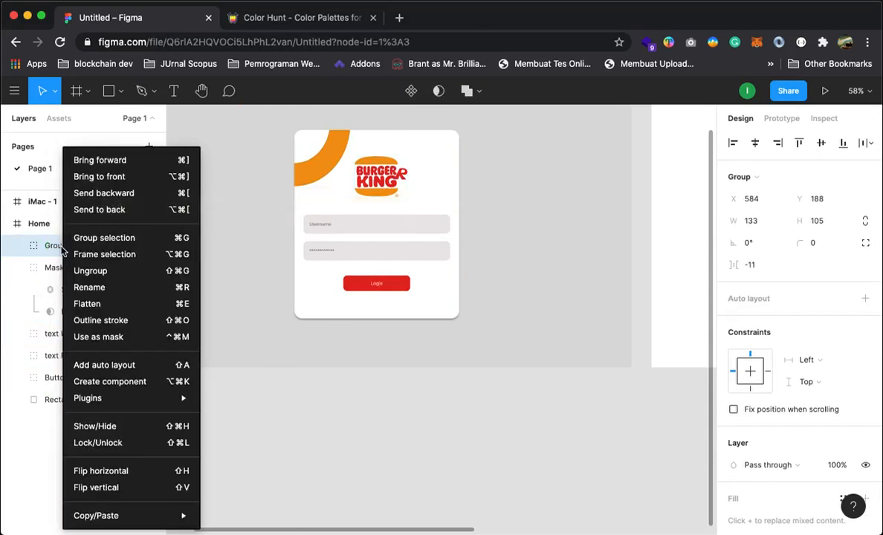
pyautogui.click(91, 287)
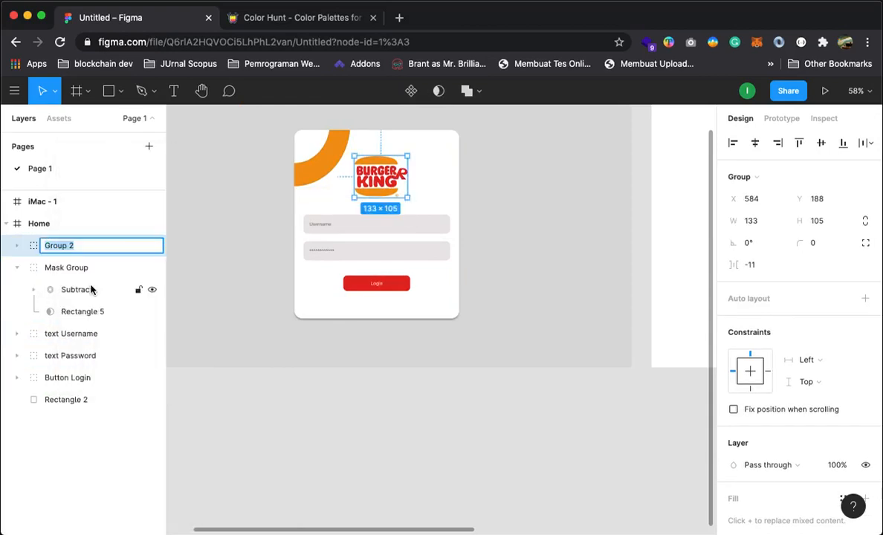
pyautogui.click(327, 430)
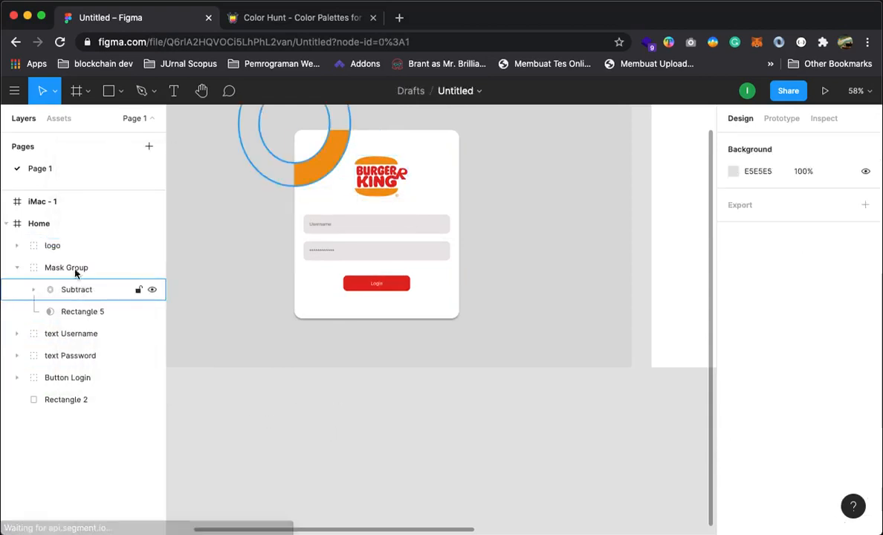
# Group all layers inside the Home frame, from the logo group down to Rectangle 2, into a single group.
pyautogui.click(17, 269)
pyautogui.click(74, 269)
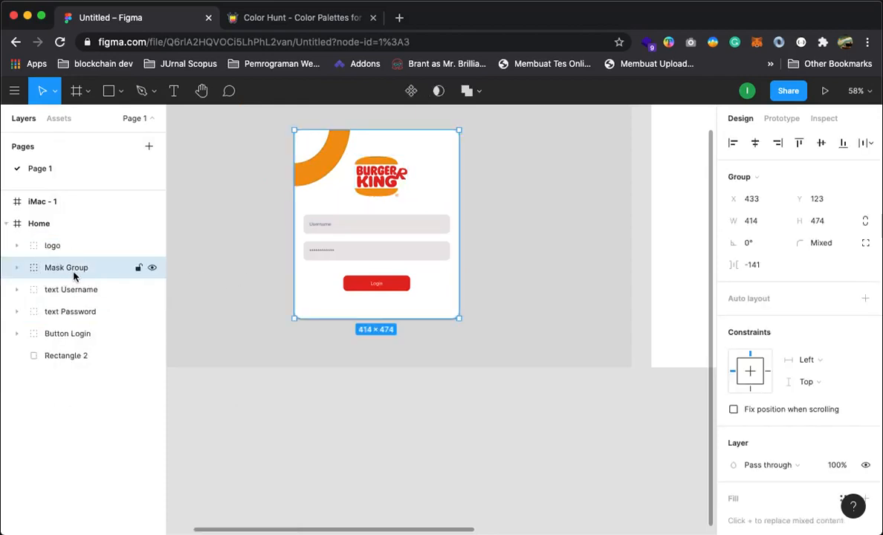
pyautogui.click(66, 356)
pyautogui.click(73, 413)
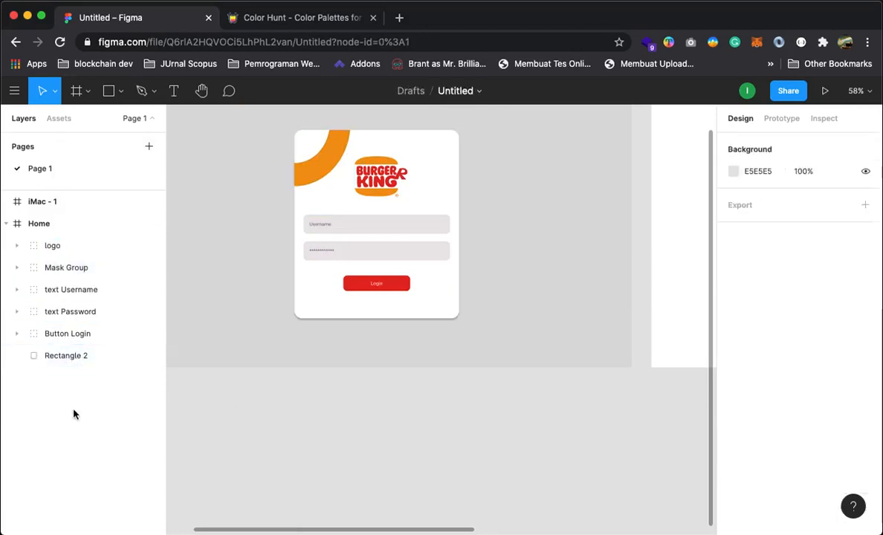
pyautogui.click(52, 246)
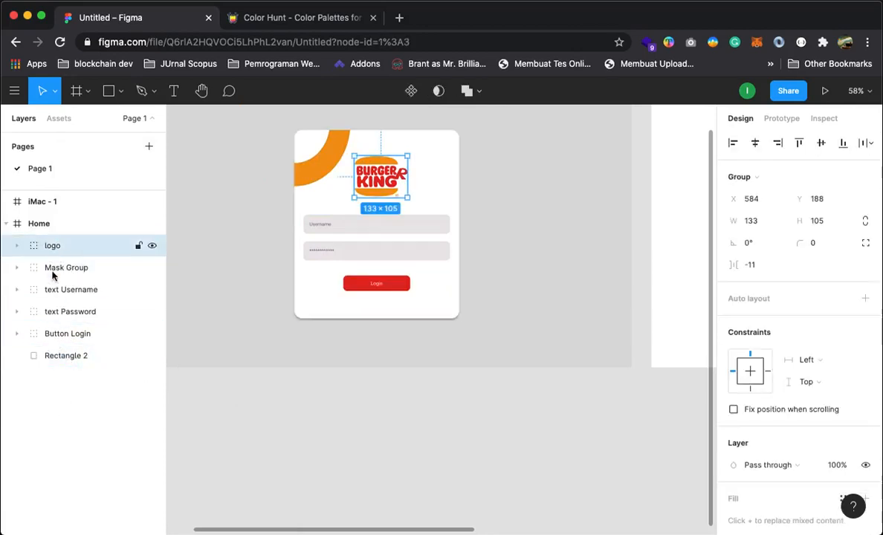
pyautogui.keyDown('shift'); pyautogui.click(65, 356); pyautogui.keyUp('shift')
pyautogui.rightClick(67, 357)
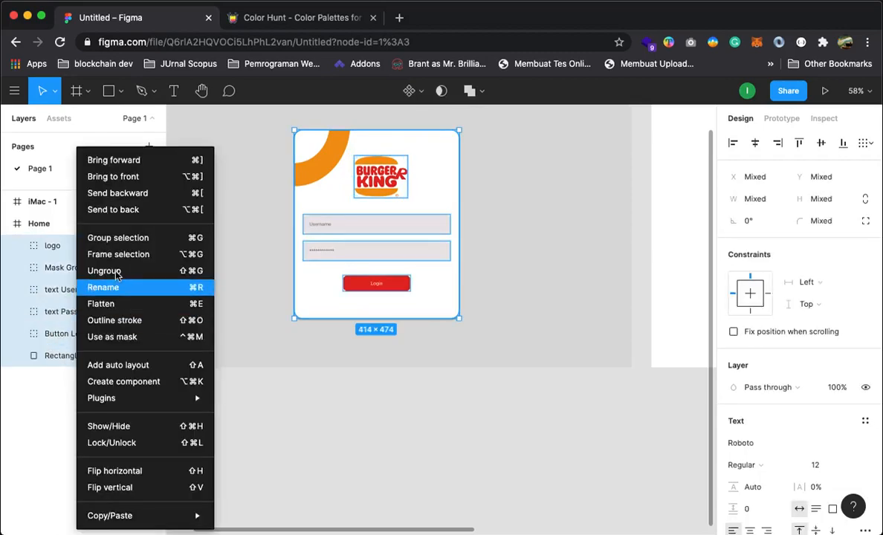
pyautogui.click(106, 238)
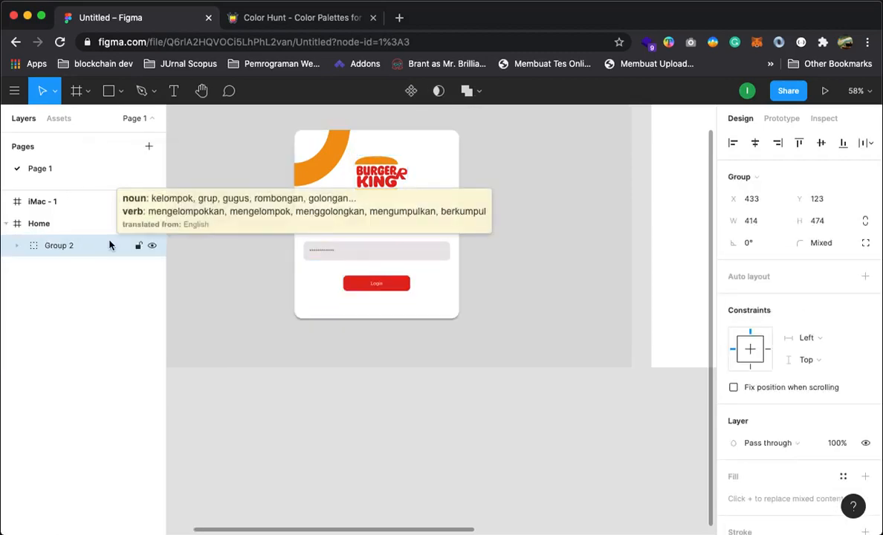
# Rename the Home frame's new group as login form.
pyautogui.rightClick(44, 249)
pyautogui.click(79, 288)
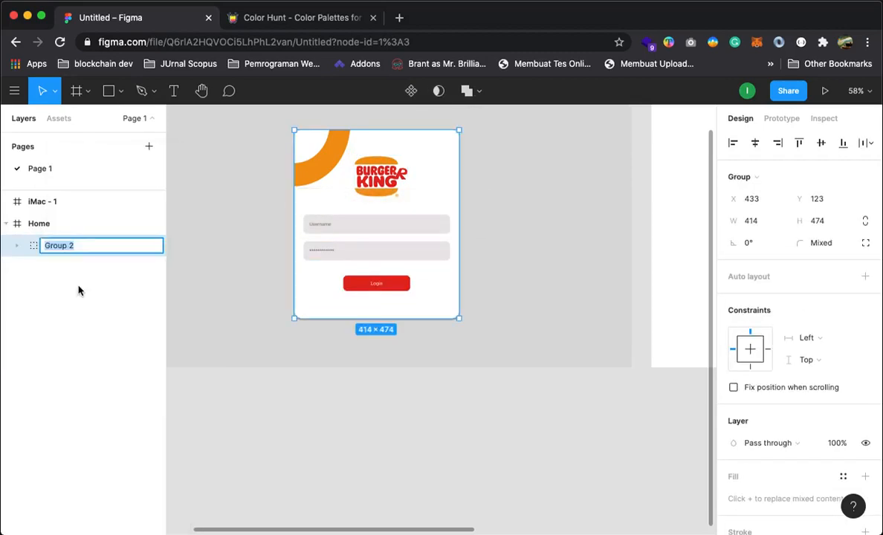
pyautogui.write('login form')
pyautogui.click(375, 472)
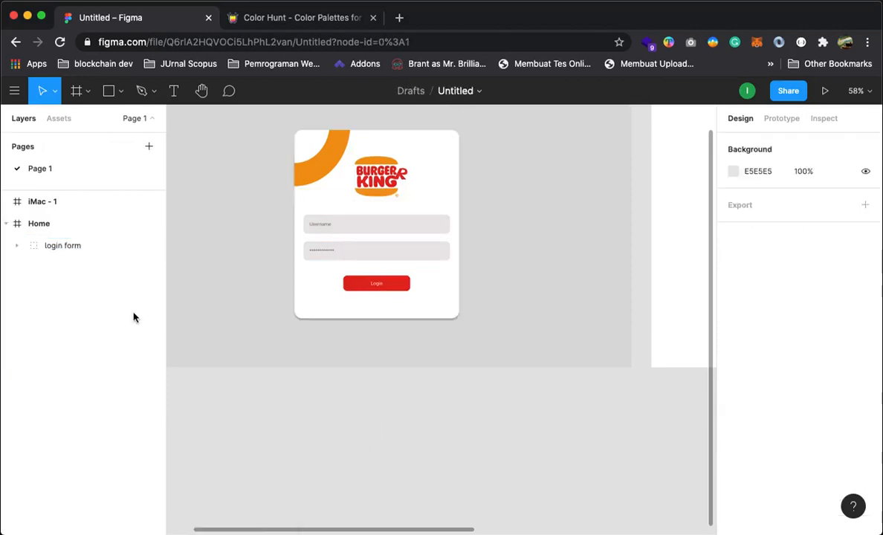
pyautogui.scroll(2, 490, 369)
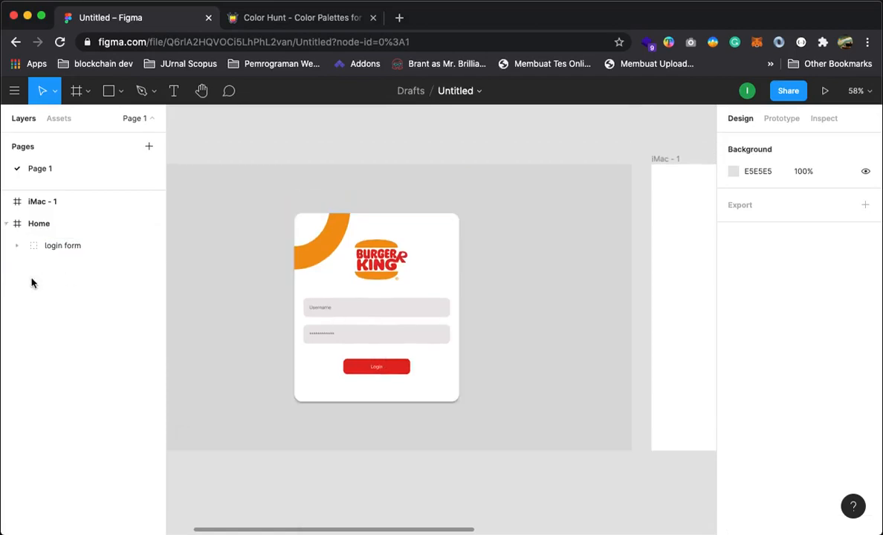
# Copy the login form group from the Home frame, paste it into the iMac - 1 frame and centre it horizontally there.
pyautogui.click(53, 251)
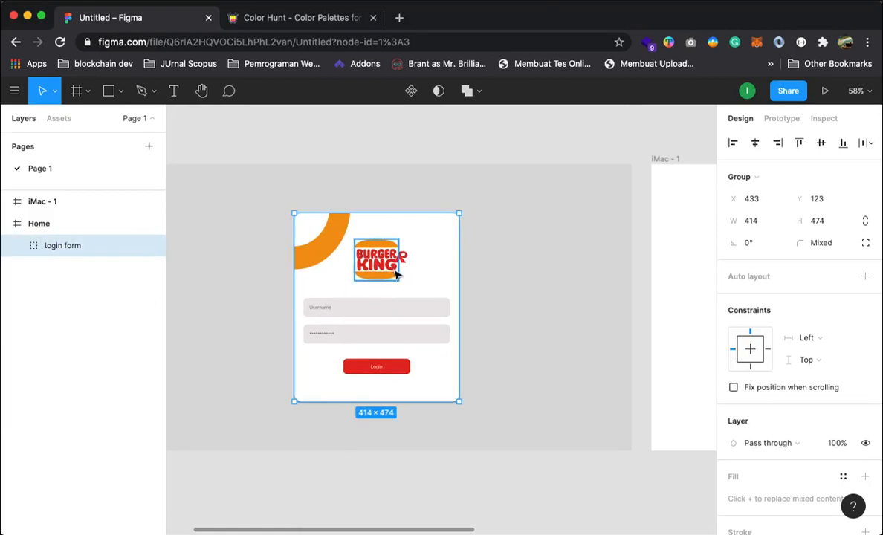
pyautogui.moveTo(528, 305); pyautogui.dragTo(441, 306)
pyautogui.hscroll(5, 572, 289)
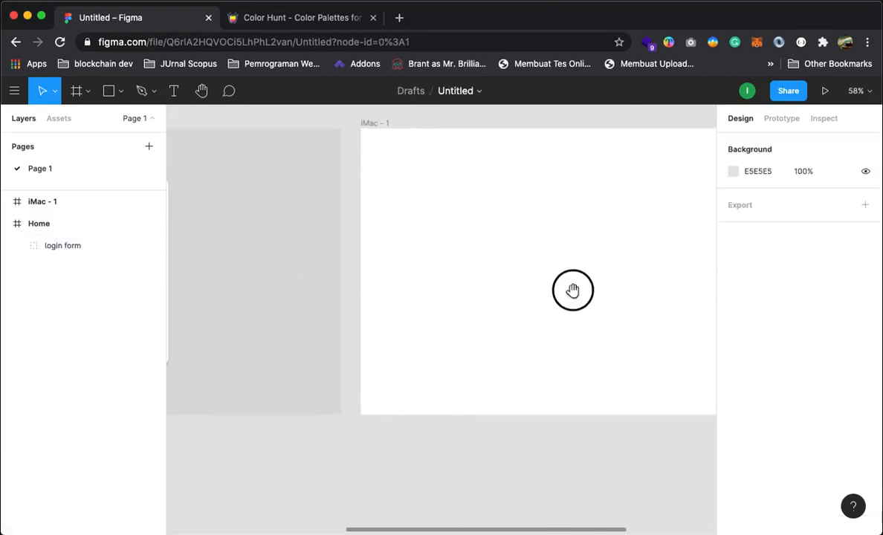
pyautogui.moveTo(572, 290); pyautogui.dragTo(387, 309)
pyautogui.click(495, 299)
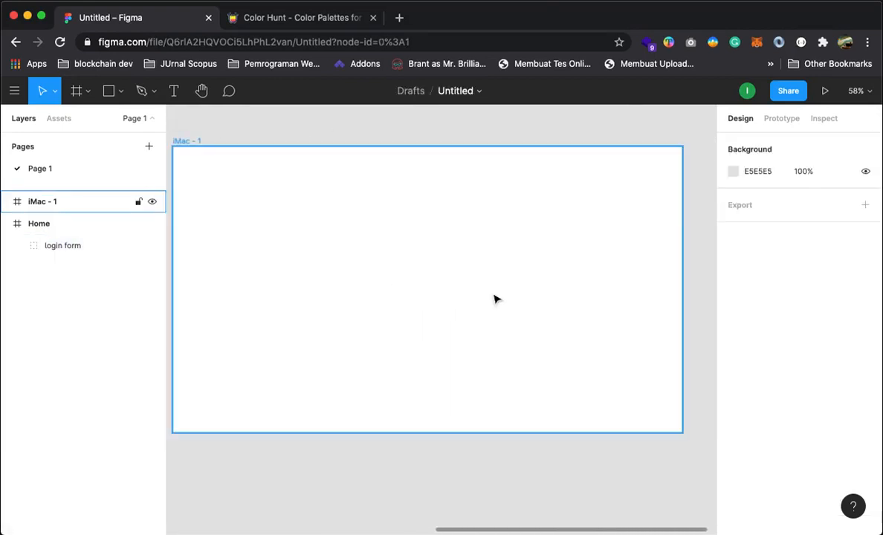
pyautogui.press('super+v')
pyautogui.moveTo(321, 359); pyautogui.dragTo(605, 347)
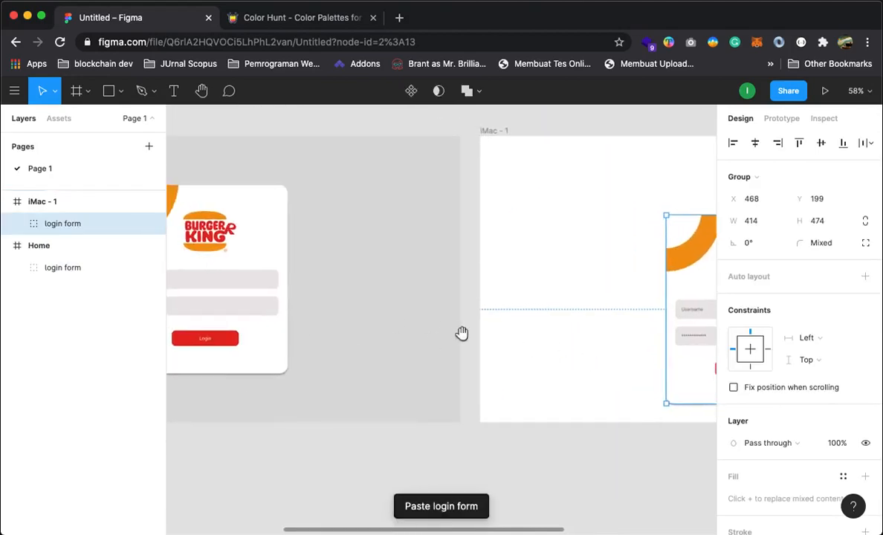
pyautogui.moveTo(684, 304); pyautogui.dragTo(427, 321)
pyautogui.moveTo(499, 369); pyautogui.dragTo(482, 329)
pyautogui.click(581, 265)
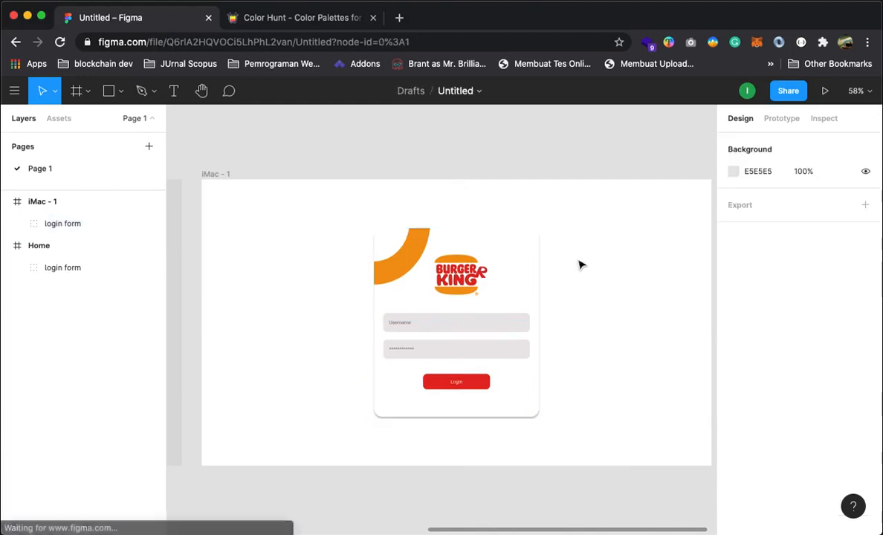
# Change the iMac - 1 frame's fill to the document's orange, F39713.
pyautogui.click(42, 247)
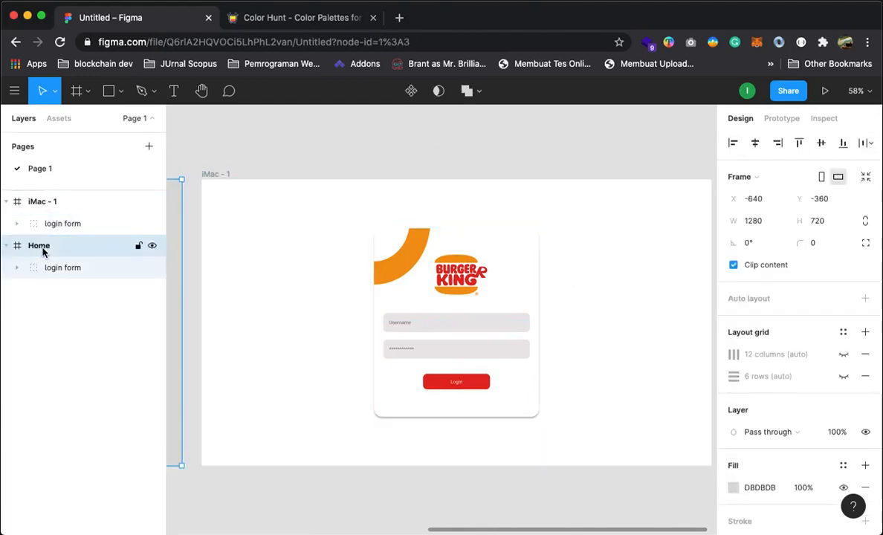
pyautogui.click(49, 199)
pyautogui.click(732, 445)
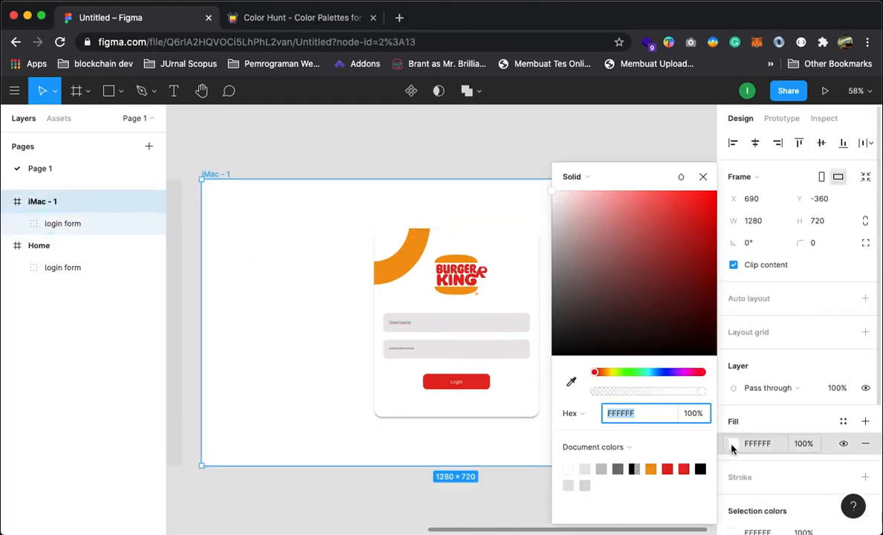
pyautogui.click(585, 469)
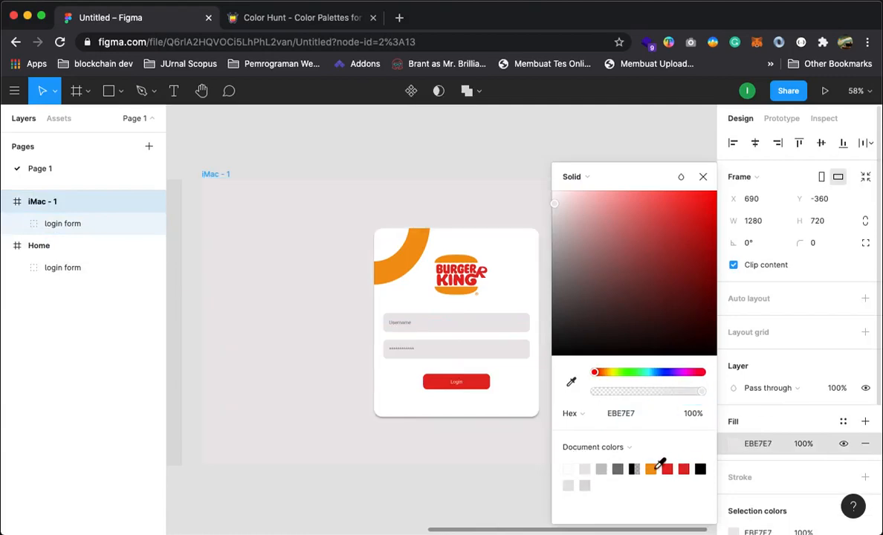
pyautogui.click(651, 468)
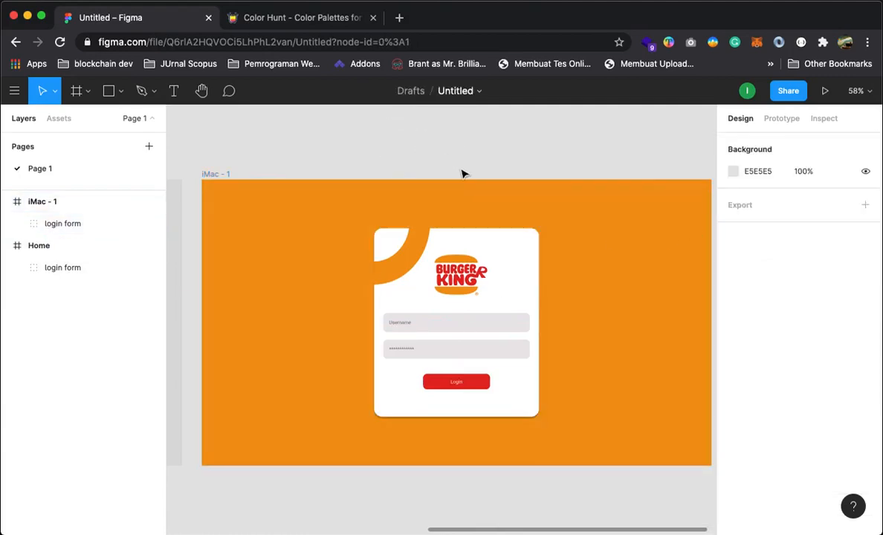
# Delete the copied login form from the orange iMac - 1 frame.
pyautogui.press('z')
pyautogui.keyDown('alt'); pyautogui.click(403, 258); pyautogui.keyUp('alt')
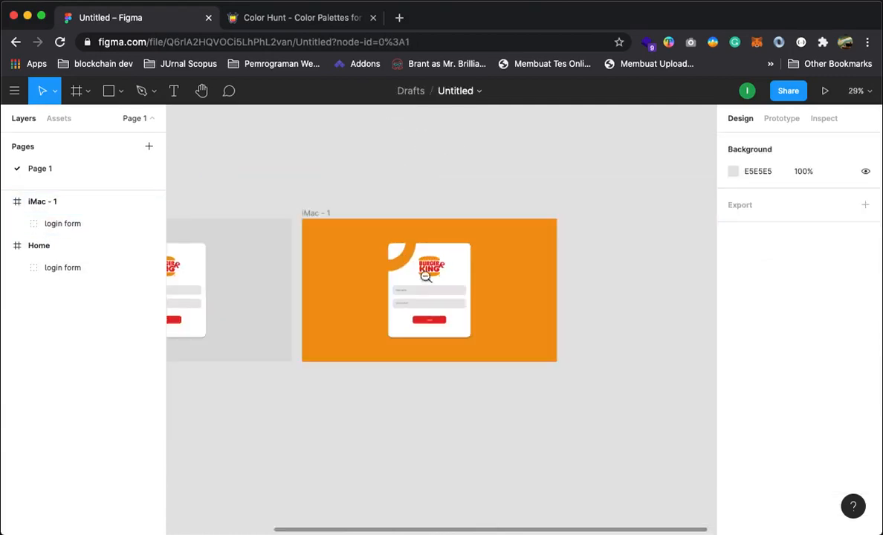
pyautogui.keyDown('alt'); pyautogui.click(466, 306); pyautogui.keyUp('alt')
pyautogui.moveTo(436, 361); pyautogui.dragTo(461, 359)
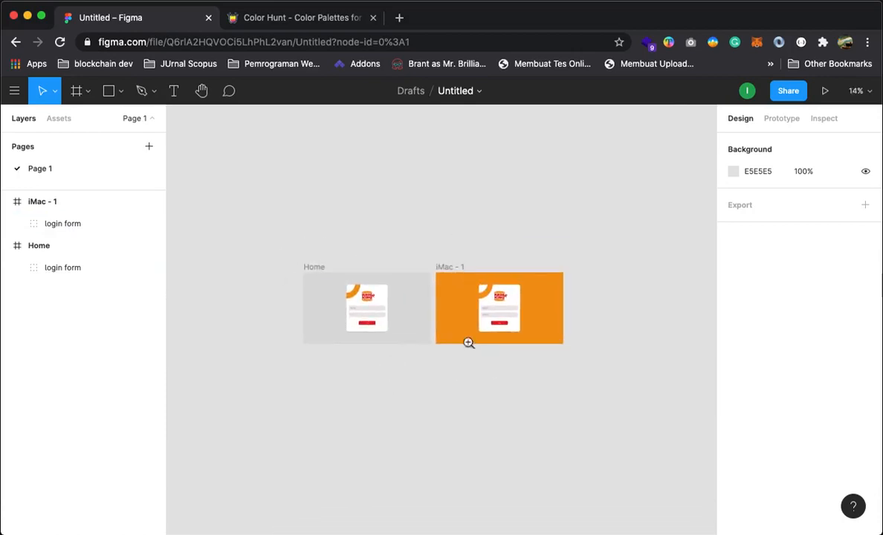
pyautogui.click(459, 298)
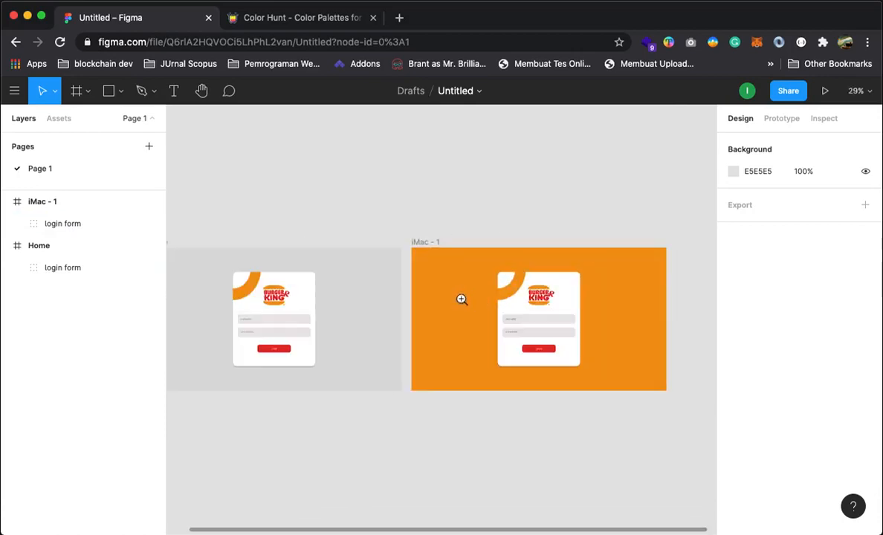
pyautogui.click(557, 317)
pyautogui.press('Delete')
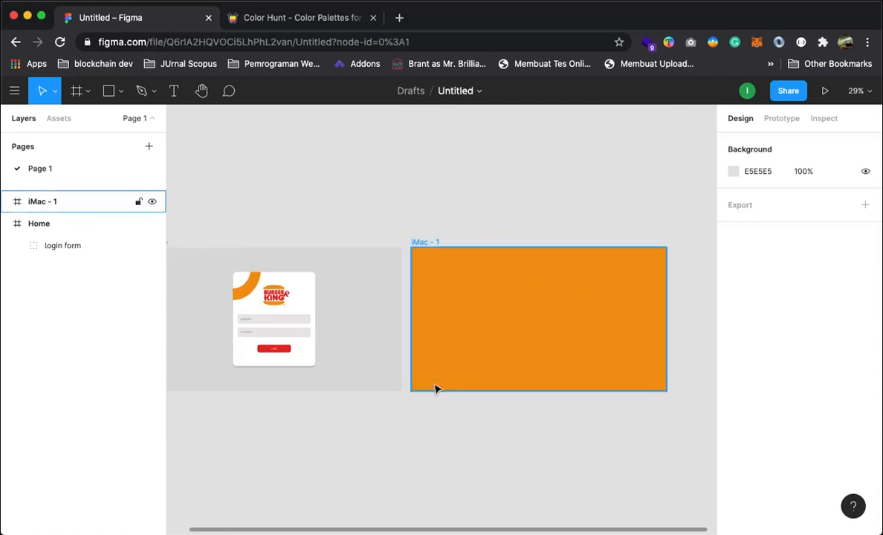
# Rename the iMac - 1 frame as About.
pyautogui.click(38, 204)
pyautogui.doubleClick(36, 204)
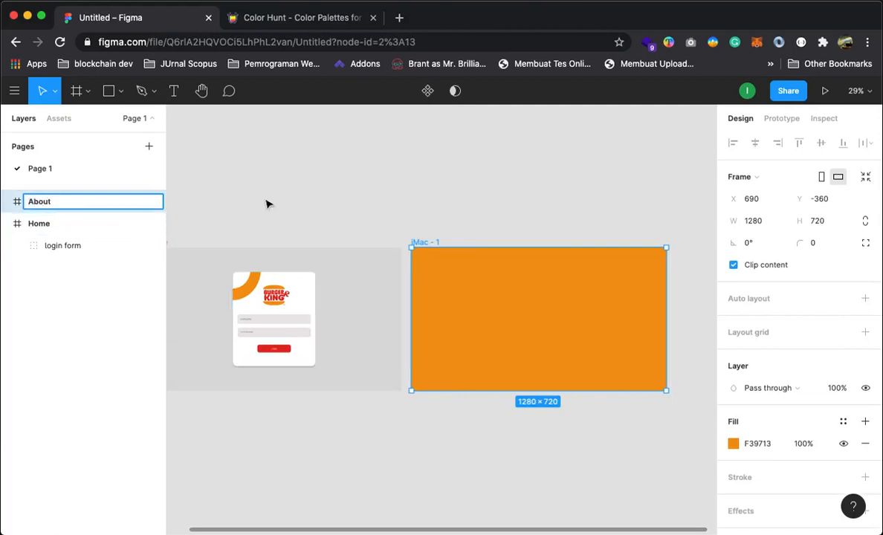
pyautogui.click(288, 184)
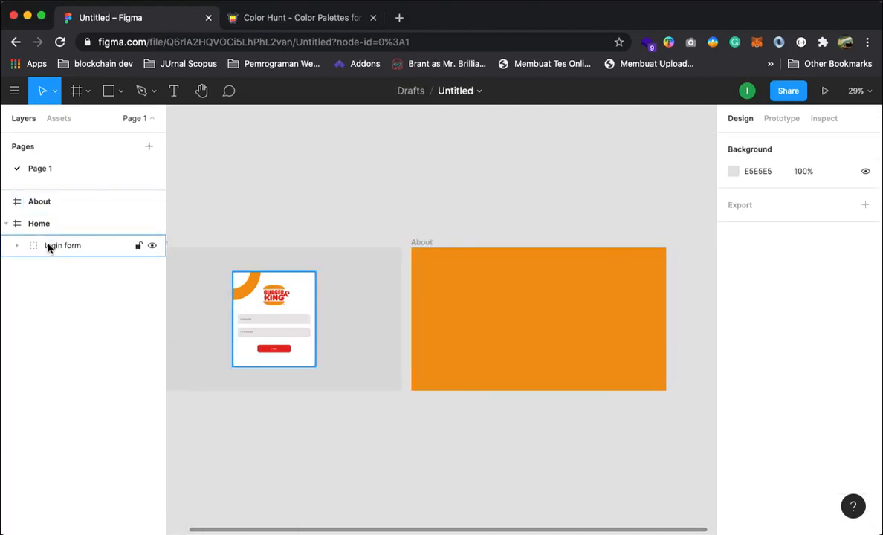
# Rename the orange About frame as Register.
pyautogui.click(35, 203)
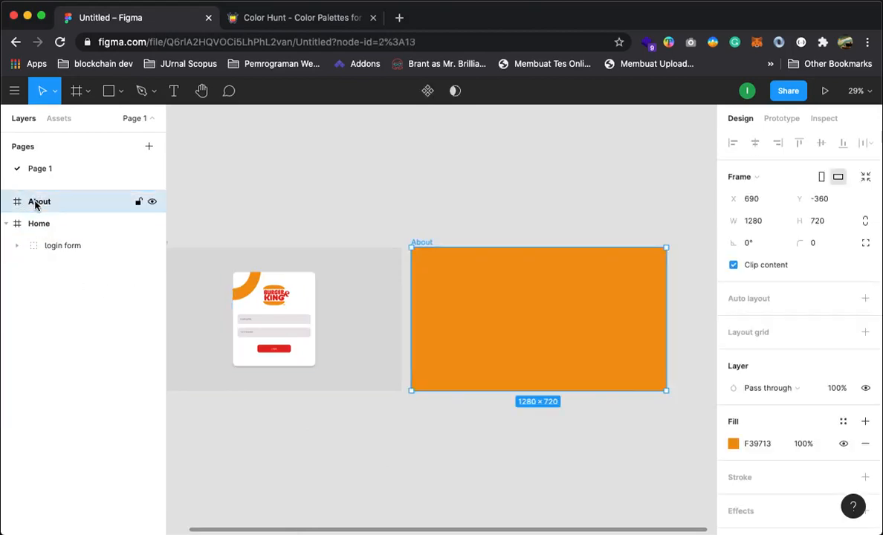
pyautogui.rightClick(34, 204)
pyautogui.click(81, 305)
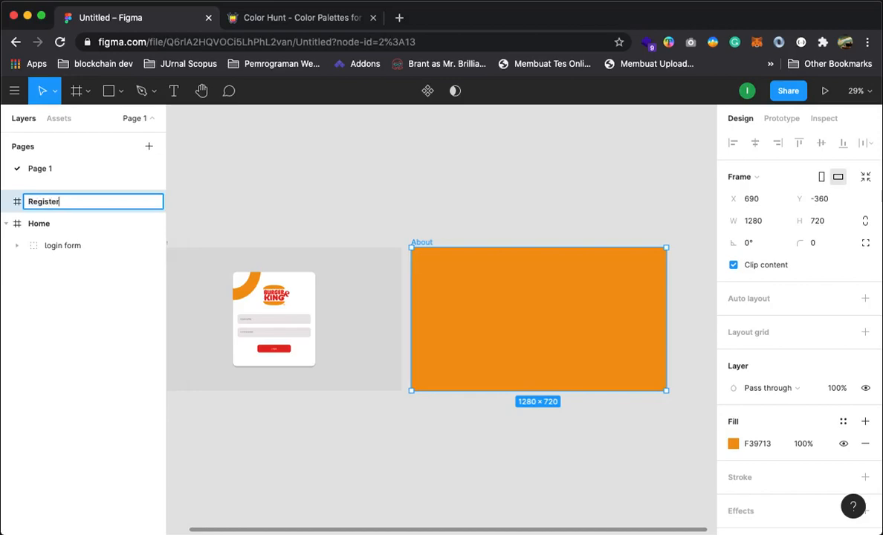
pyautogui.click(364, 207)
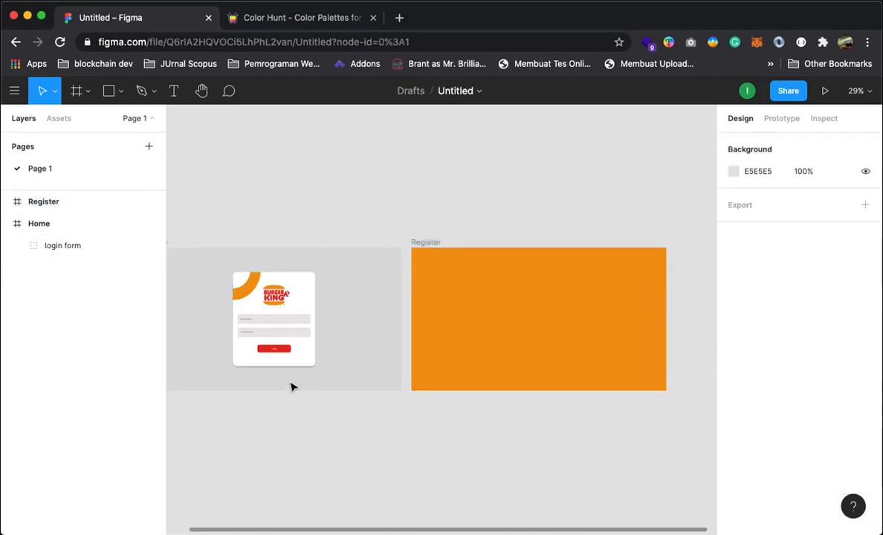
# Align the Button Login group with the left edge of the input fields and place a duplicate at their right edge, at X 656.
pyautogui.click(35, 246)
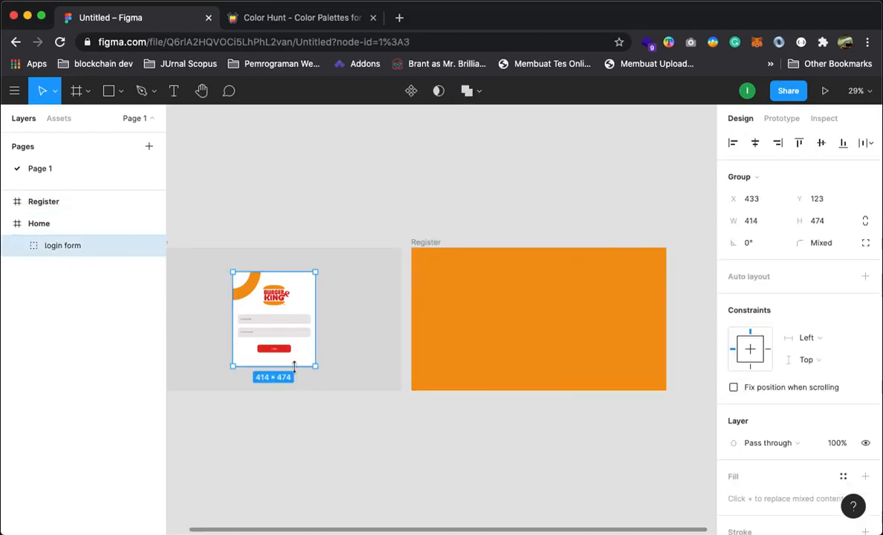
pyautogui.scroll(10, 294, 366)
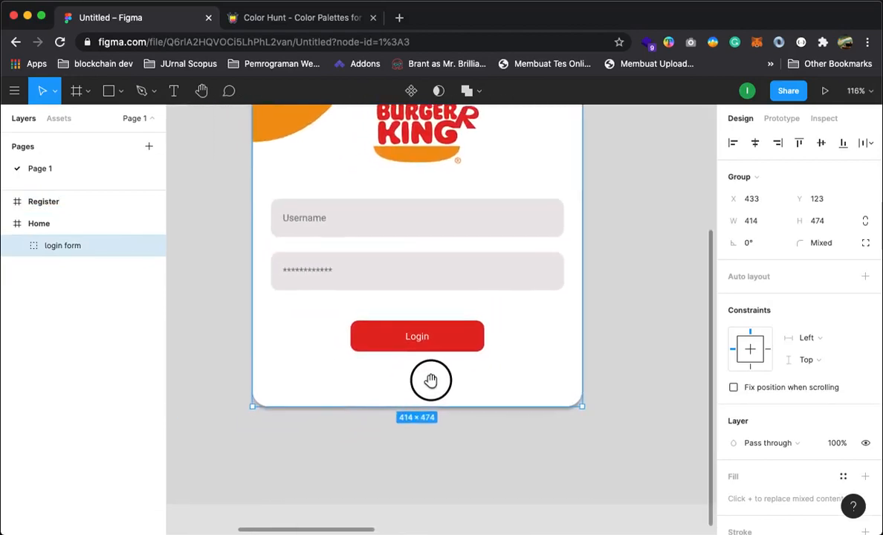
pyautogui.click(275, 347)
pyautogui.click(423, 338)
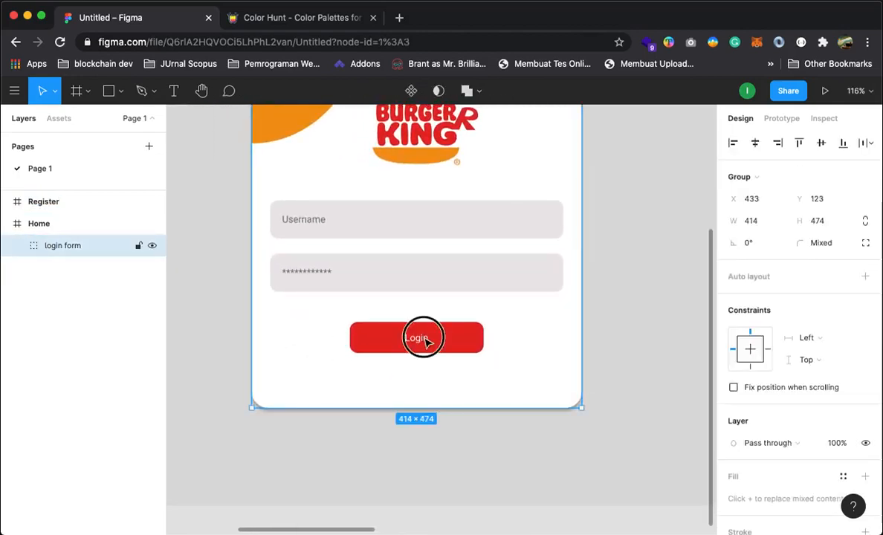
pyautogui.doubleClick(424, 339)
pyautogui.doubleClick(440, 341)
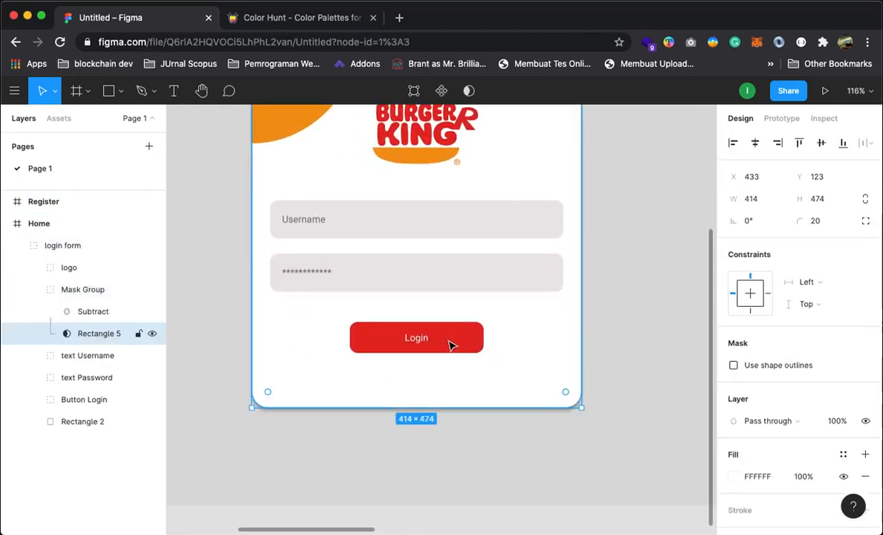
pyautogui.doubleClick(449, 343)
pyautogui.press('Escape')
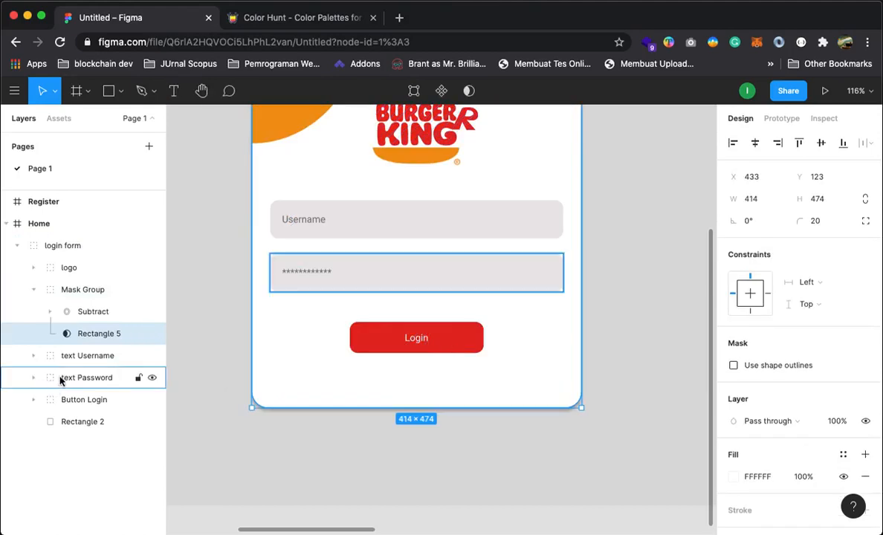
pyautogui.click(103, 401)
pyautogui.moveTo(472, 348); pyautogui.dragTo(517, 341)
pyautogui.press('super+d')
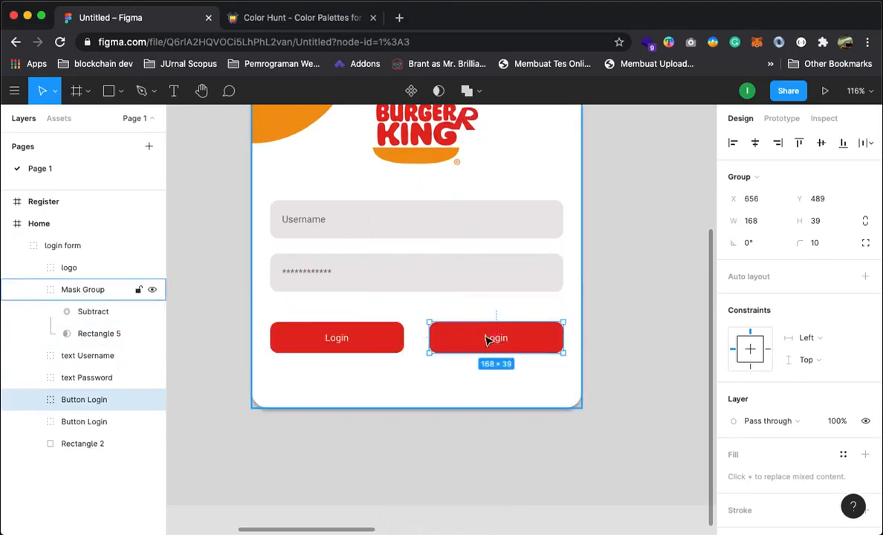
pyautogui.click(495, 340)
pyautogui.doubleClick(498, 341)
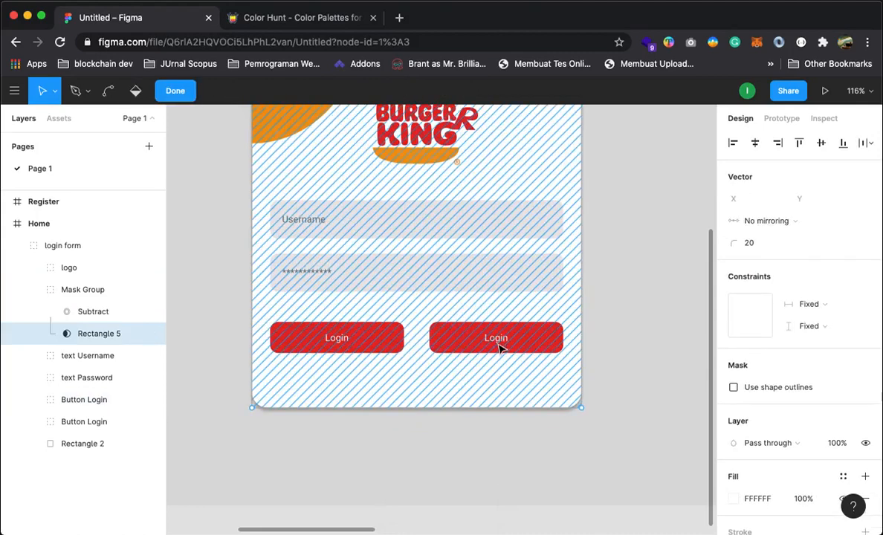
pyautogui.click(483, 341)
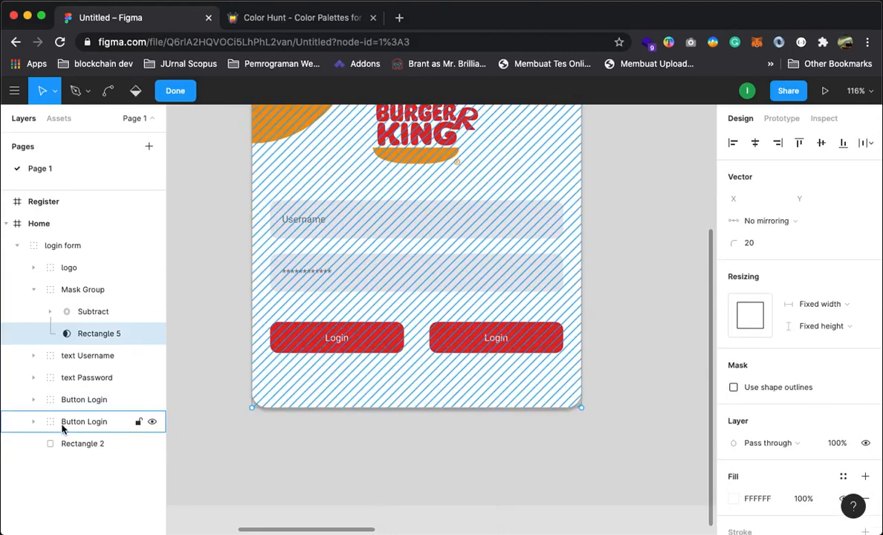
pyautogui.click(182, 91)
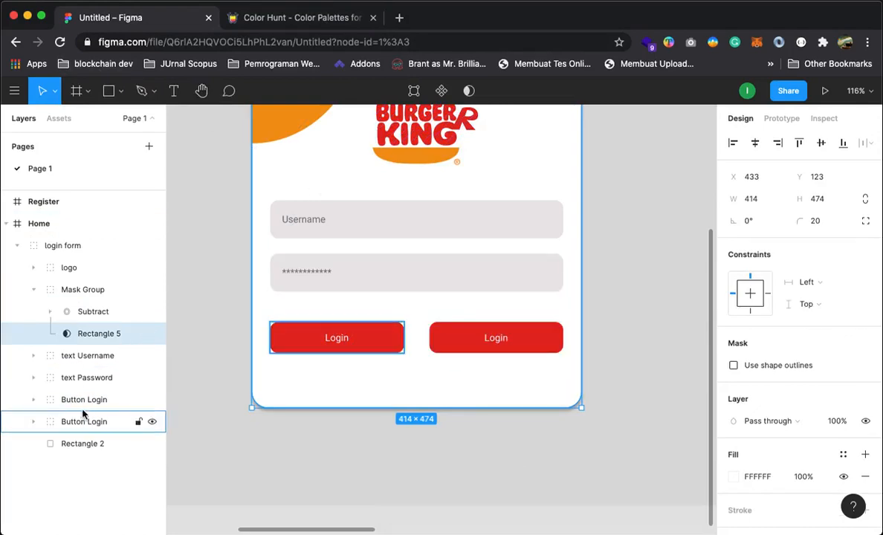
# Expand the second Button Login group and try to edit its Login text on the canvas.
pyautogui.click(33, 402)
pyautogui.click(63, 400)
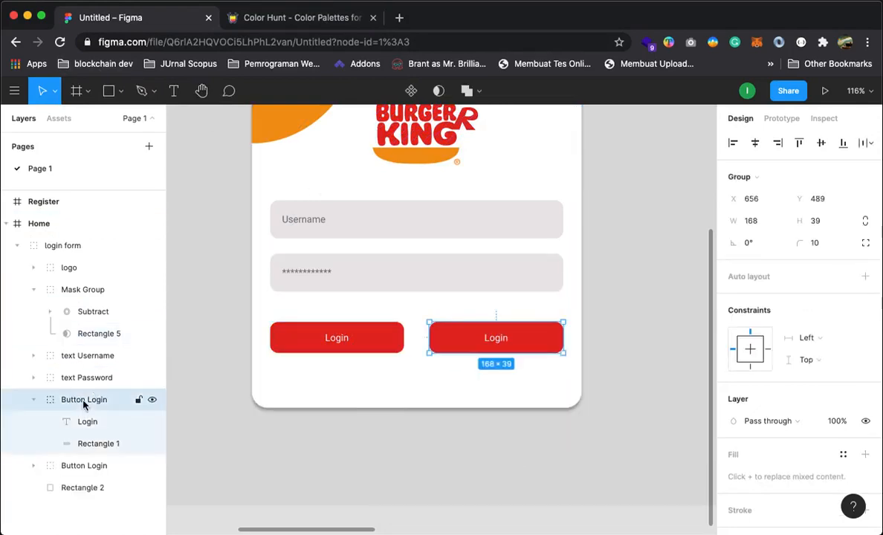
pyautogui.click(100, 423)
pyautogui.doubleClick(97, 422)
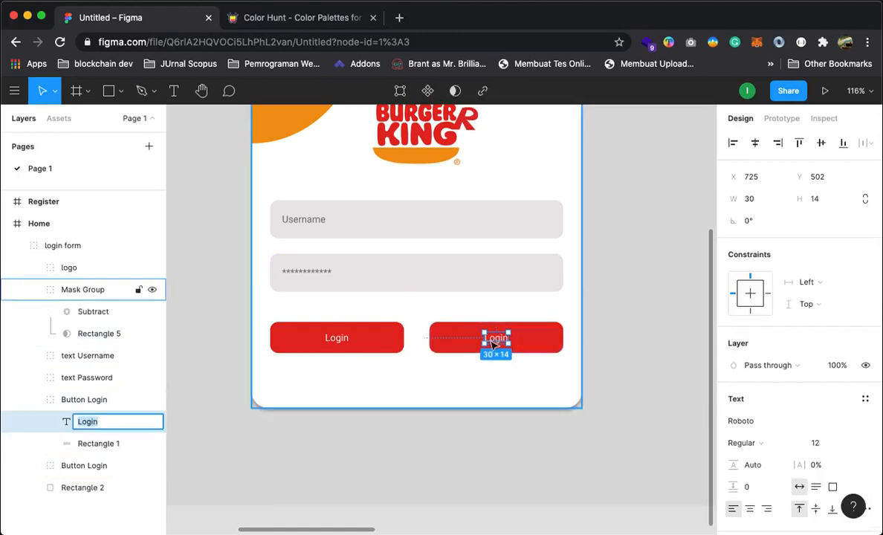
pyautogui.click(497, 341)
pyautogui.click(89, 423)
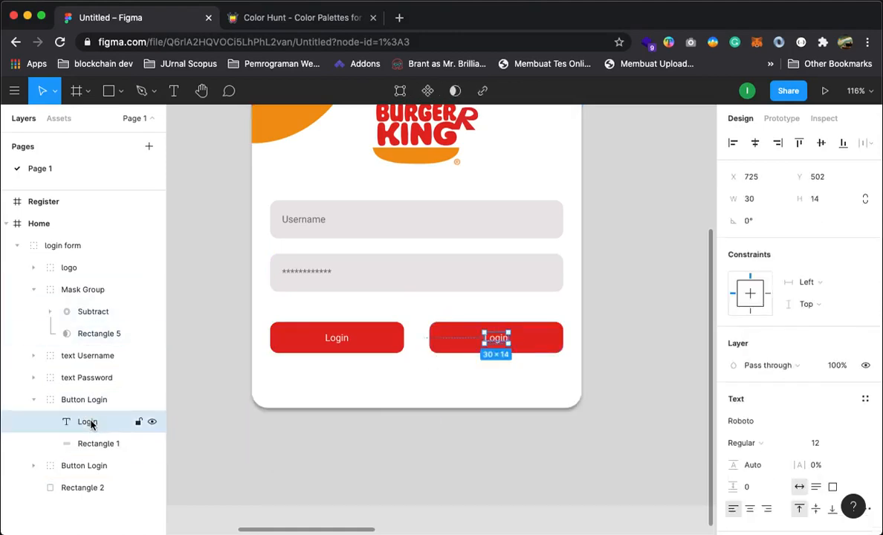
pyautogui.hotkey('shift', 'r')
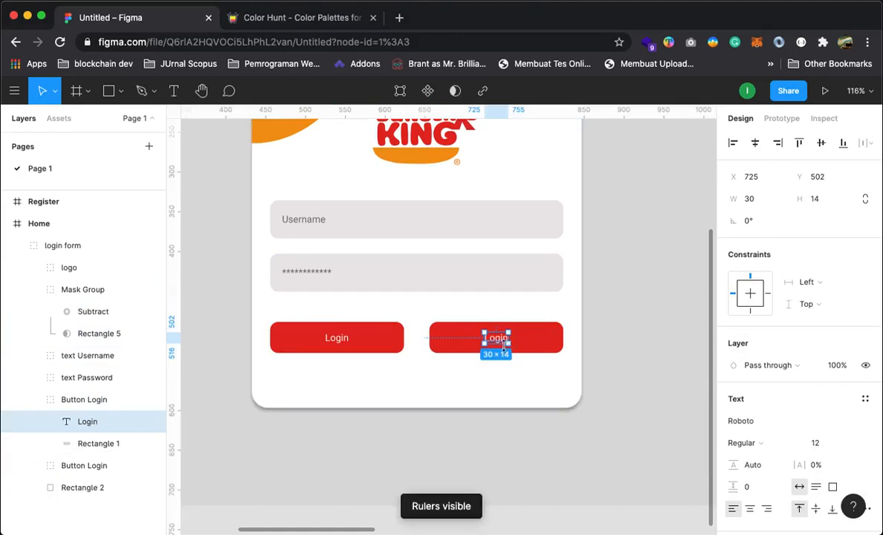
pyautogui.click(506, 348)
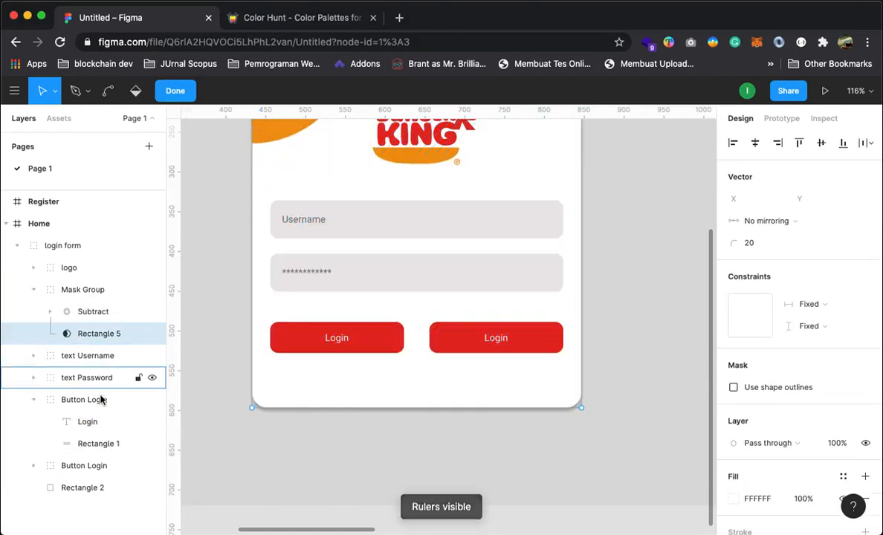
# Rename the Login text layer inside the second Button Login group as Register.
pyautogui.click(95, 422)
pyautogui.rightClick(96, 423)
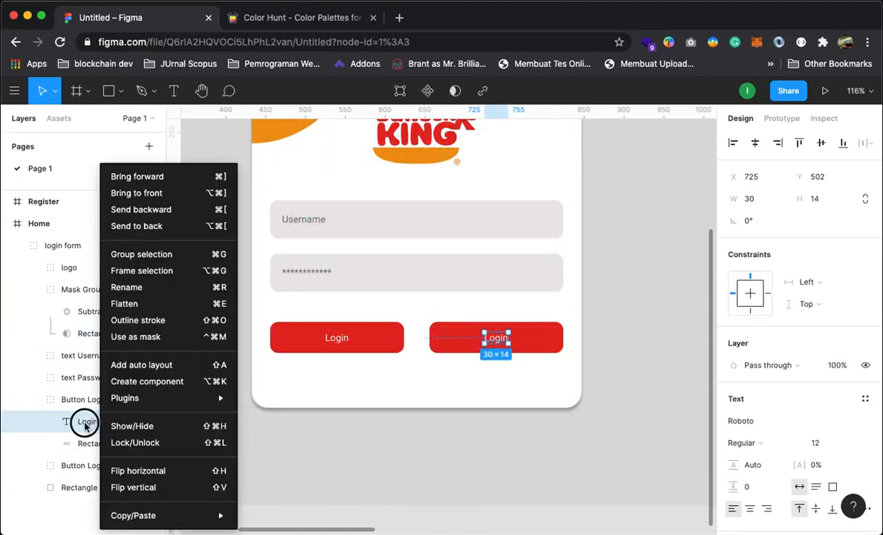
pyautogui.doubleClick(85, 424)
pyautogui.write('RE')
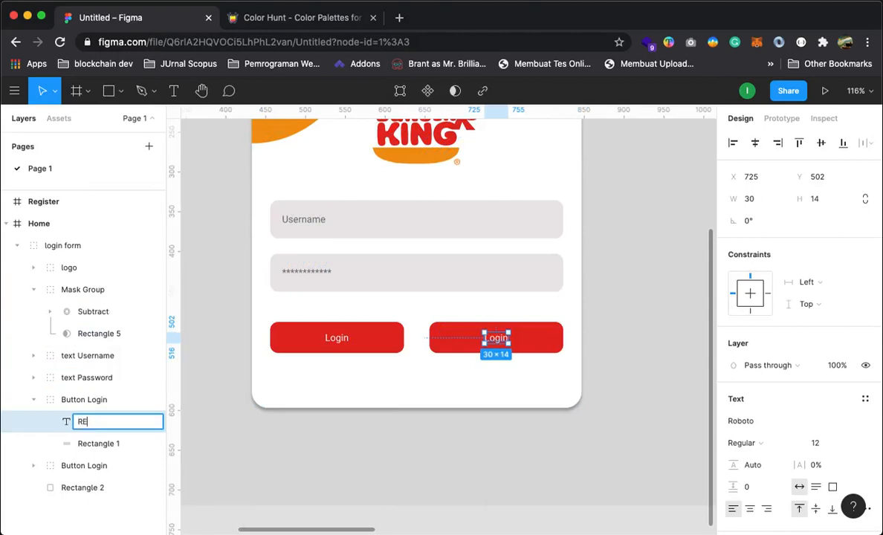
pyautogui.write('gister')
pyautogui.press('Return')
pyautogui.click(272, 459)
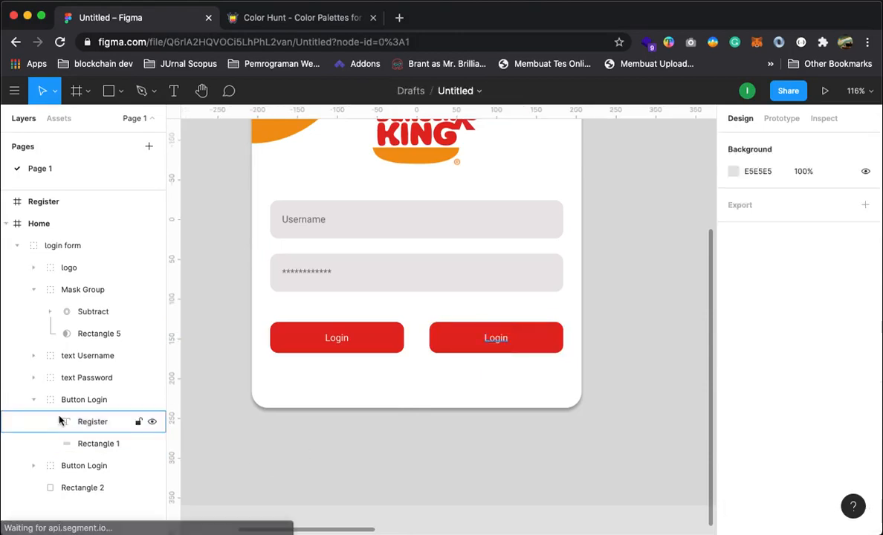
# Change the second button's text to Register and center it within the button.
pyautogui.click(90, 423)
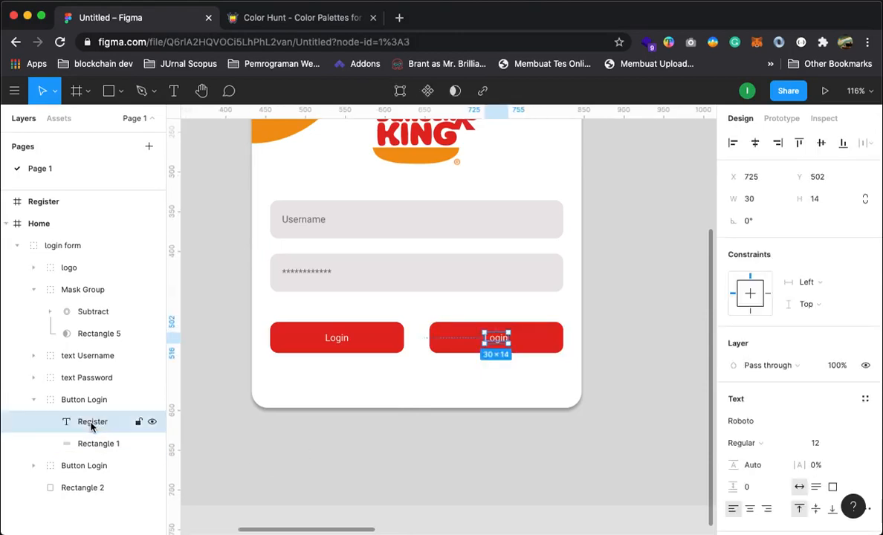
pyautogui.rightClick(496, 341)
pyautogui.click(495, 341)
pyautogui.click(174, 91)
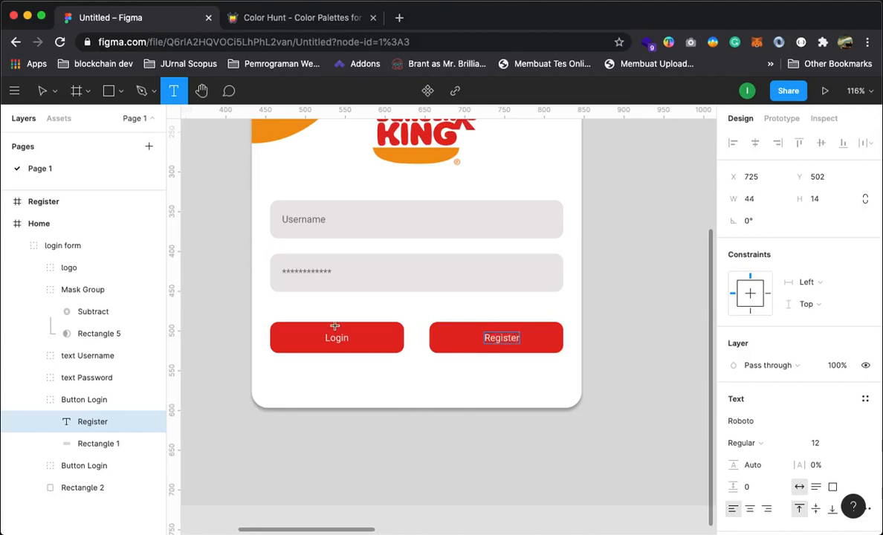
pyautogui.click(43, 91)
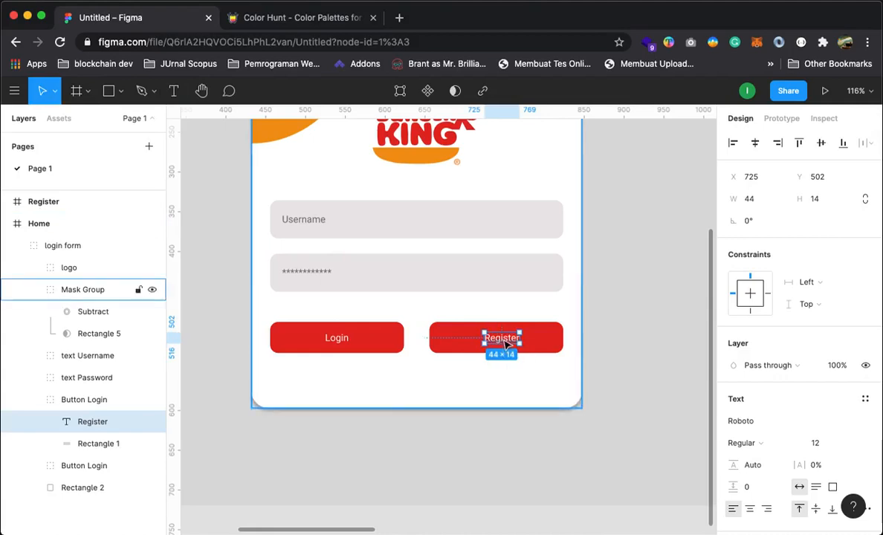
pyautogui.moveTo(495, 343); pyautogui.dragTo(496, 337)
pyautogui.click(543, 341)
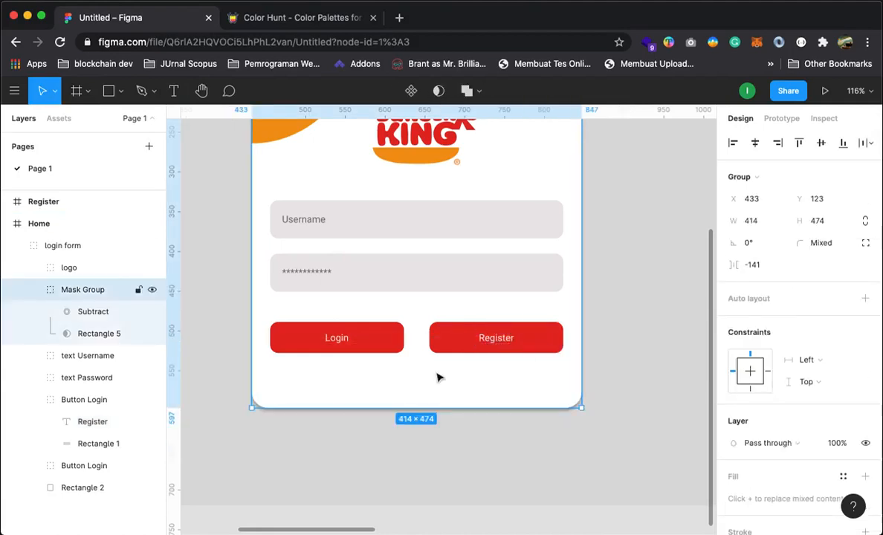
# Rename the Button Login group containing the Register text as Button Register.
pyautogui.click(74, 399)
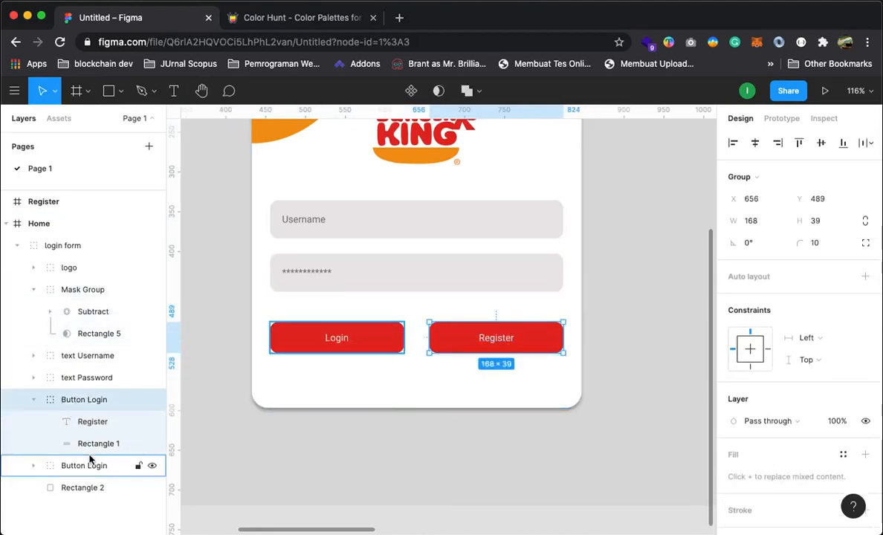
pyautogui.rightClick(85, 401)
pyautogui.click(122, 285)
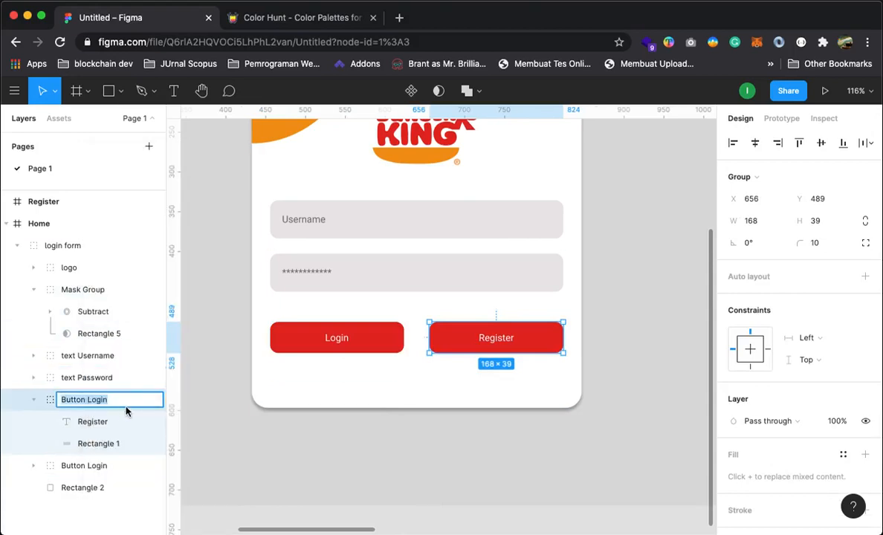
pyautogui.click(109, 399)
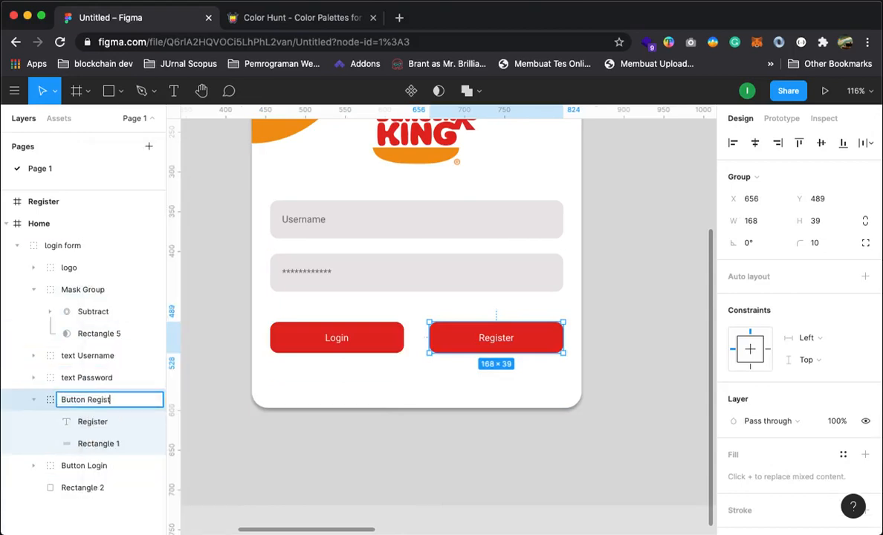
pyautogui.click(222, 447)
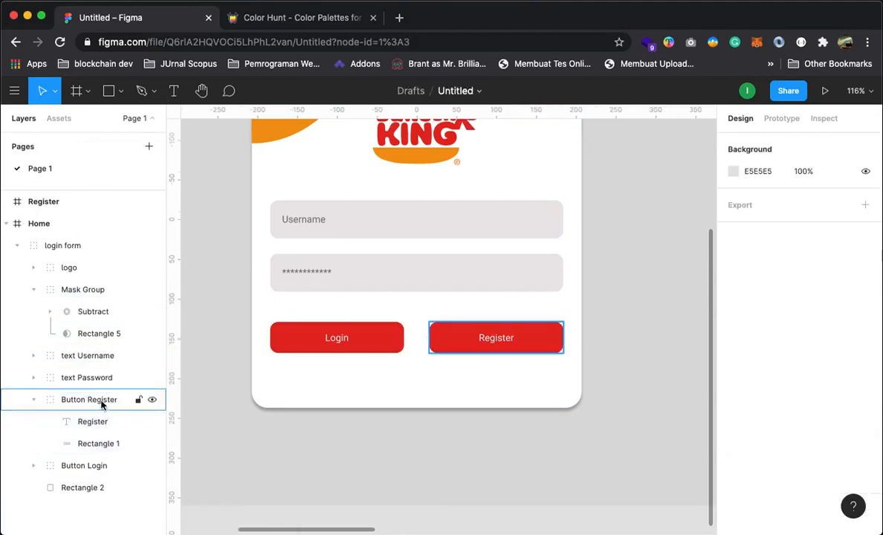
# Fill Rectangle 1 in the Button Register group with the document's orange, F39713.
pyautogui.click(74, 400)
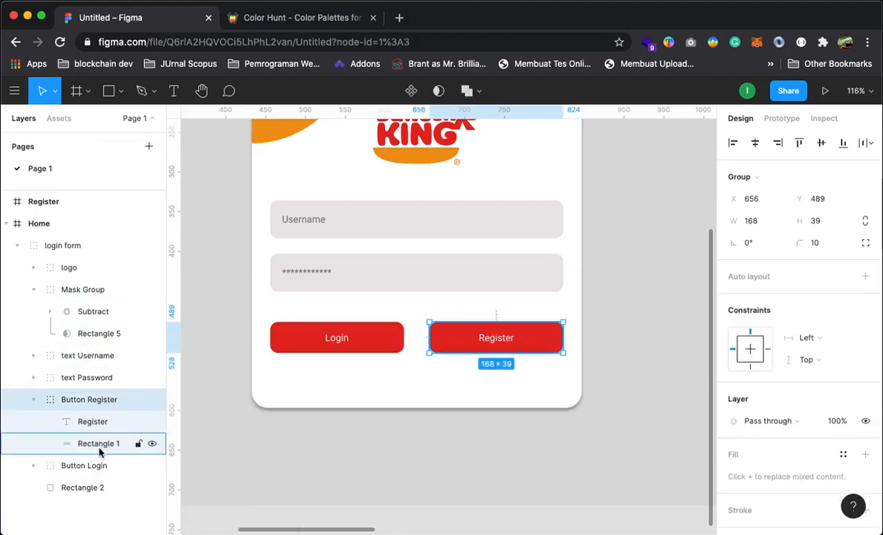
pyautogui.click(74, 443)
pyautogui.click(734, 422)
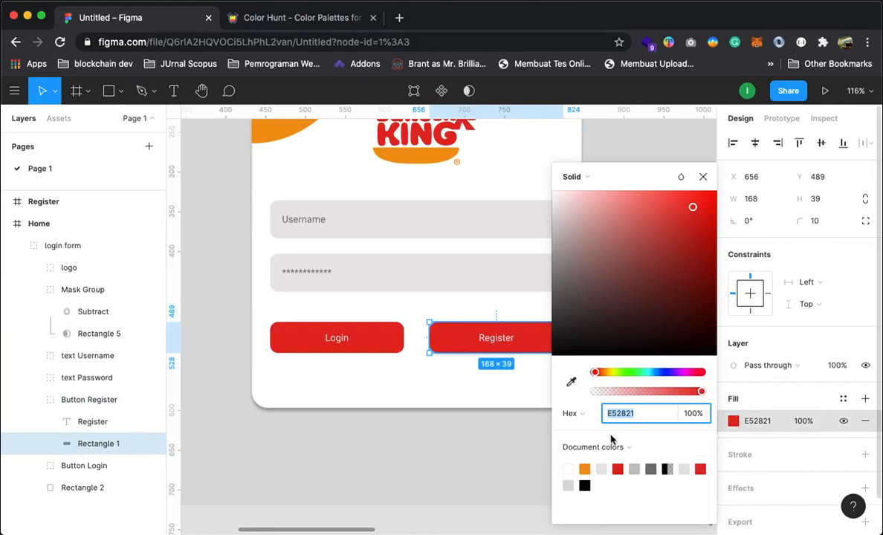
pyautogui.click(585, 470)
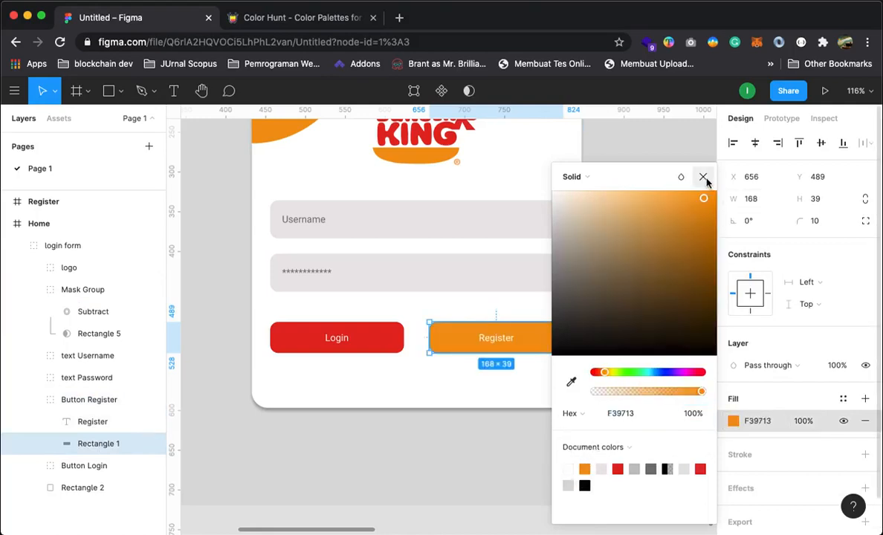
pyautogui.click(703, 177)
pyautogui.click(498, 481)
# Examine the login form with its Login and Register buttons, both close up and alongside the Register frame.
pyautogui.scroll(2, 498, 322)
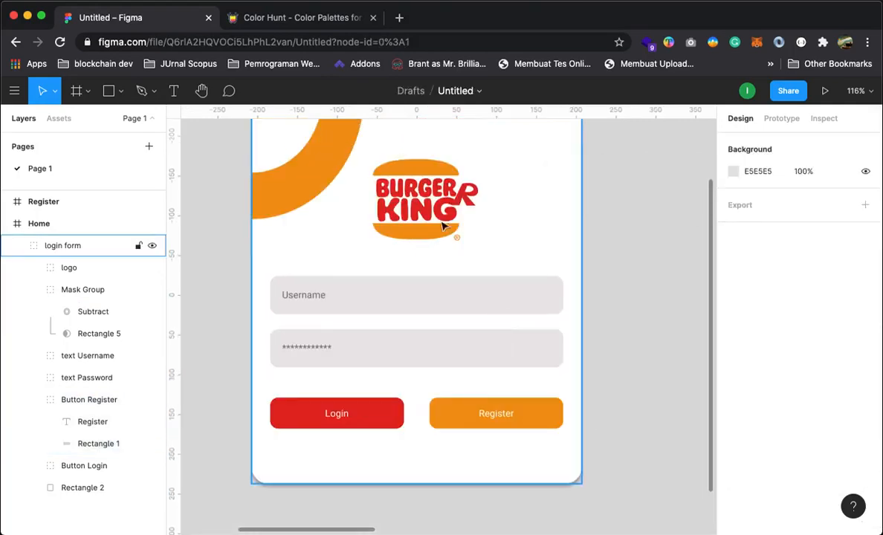
pyautogui.click(459, 263)
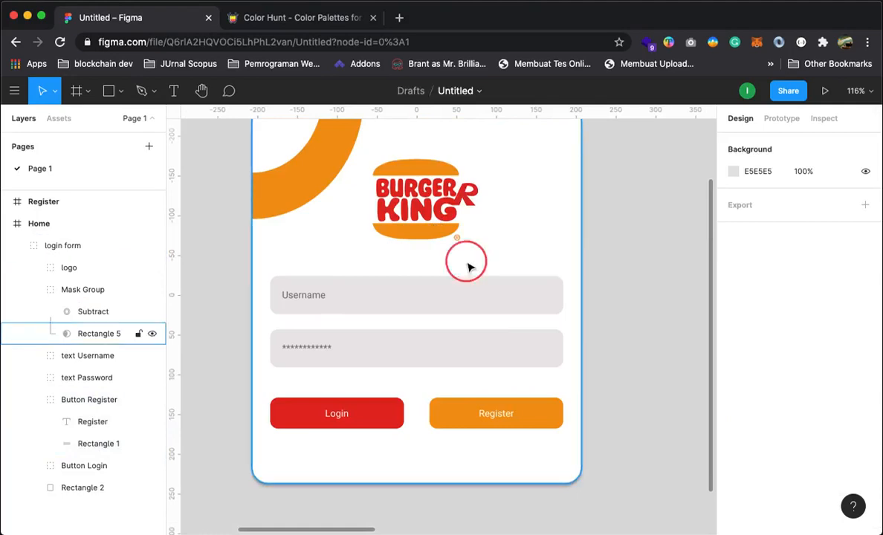
pyautogui.keyDown('alt'); pyautogui.click(466, 259); pyautogui.keyUp('alt')
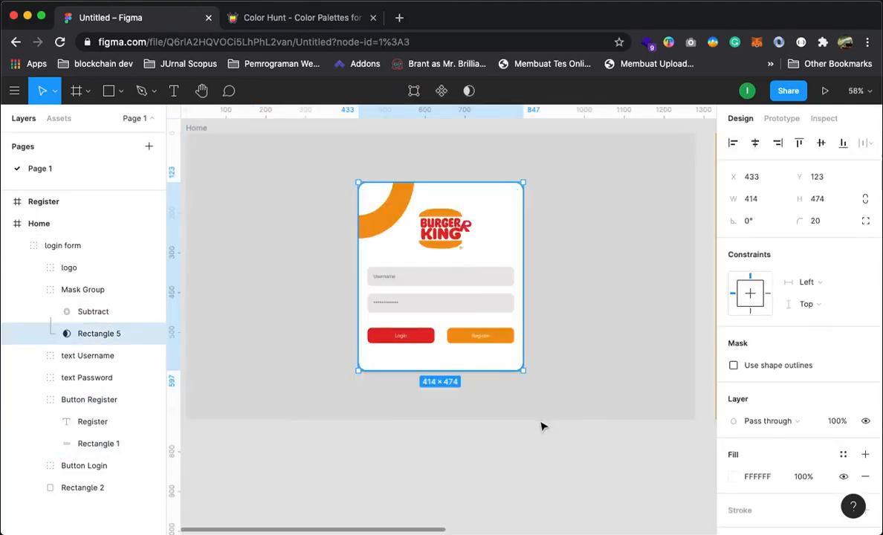
pyautogui.keyDown('alt'); pyautogui.click(454, 347); pyautogui.keyUp('alt')
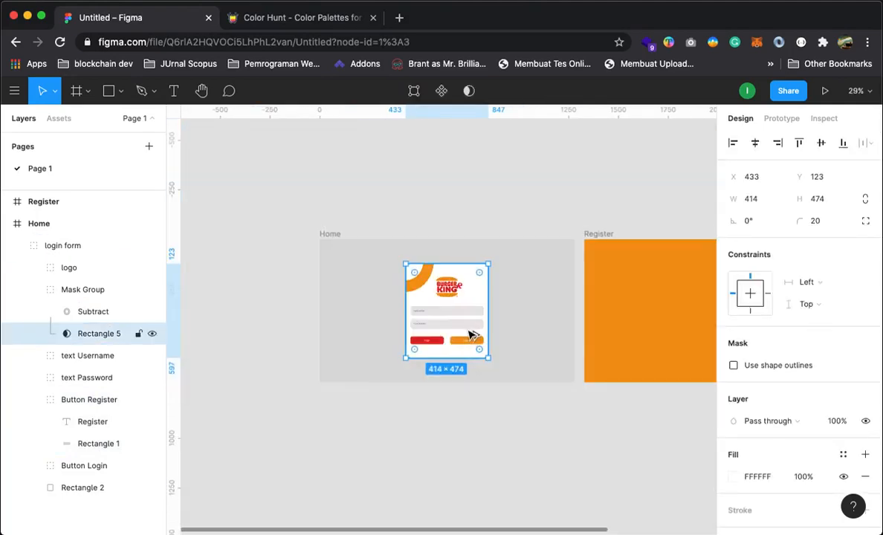
pyautogui.click(497, 420)
pyautogui.click(465, 338)
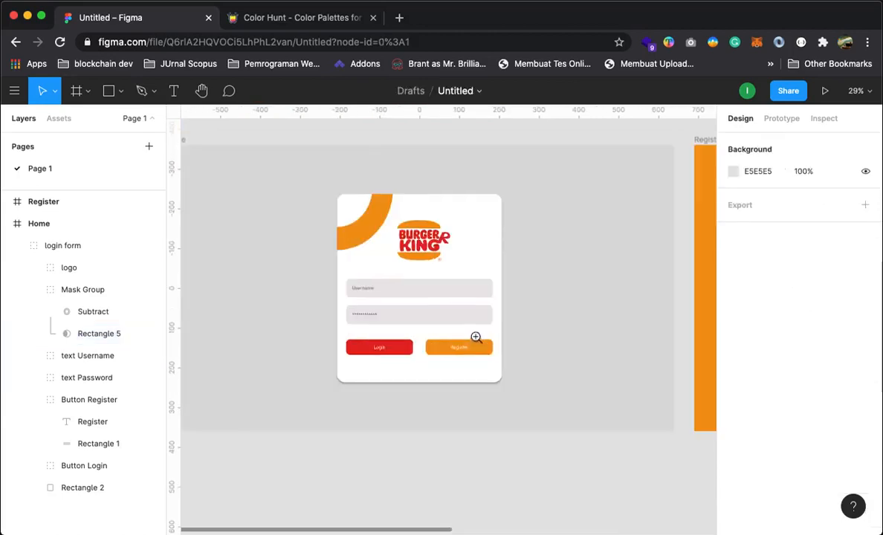
pyautogui.click(475, 338)
pyautogui.click(490, 363)
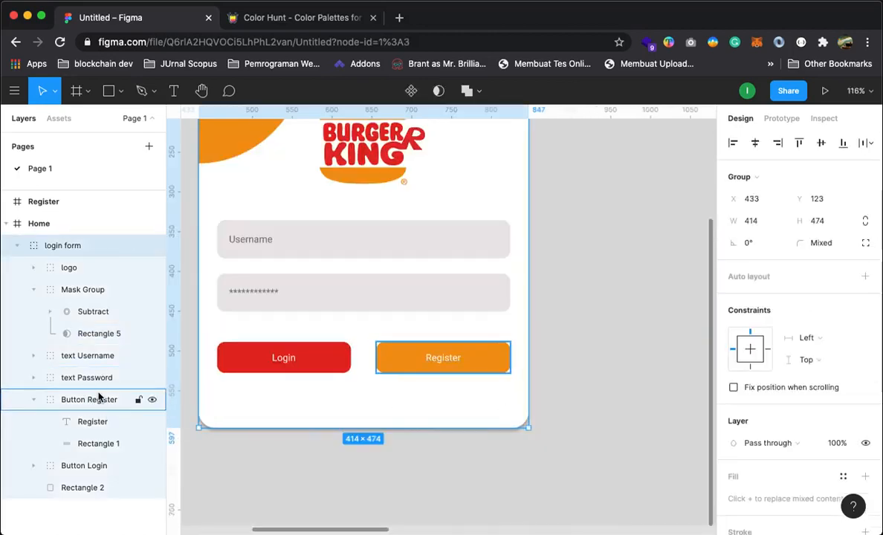
pyautogui.click(479, 359)
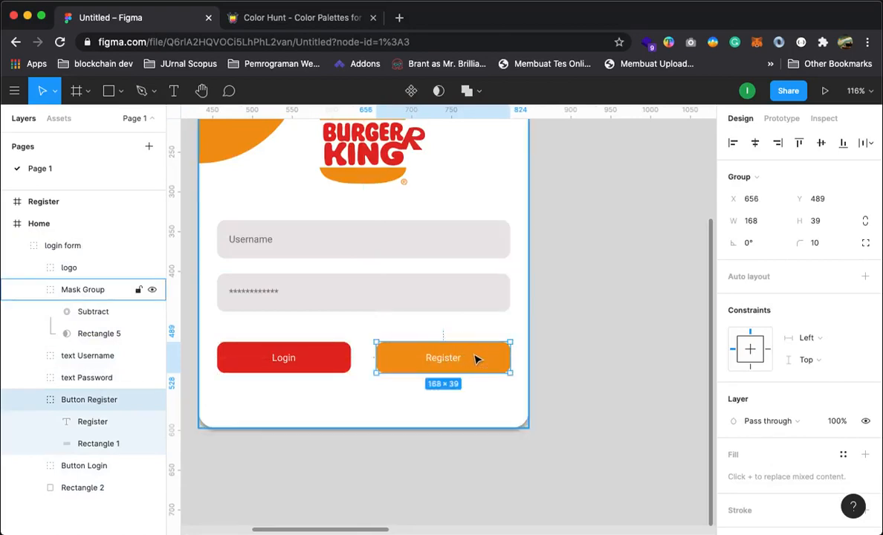
pyautogui.keyDown('alt'); pyautogui.click(426, 290); pyautogui.keyUp('alt')
pyautogui.keyDown('alt'); pyautogui.click(435, 292); pyautogui.keyUp('alt')
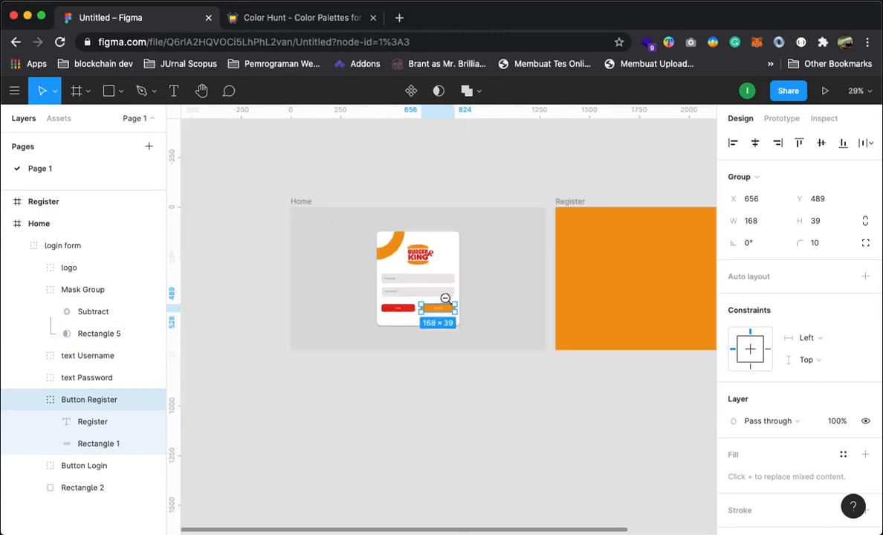
pyautogui.click(501, 362)
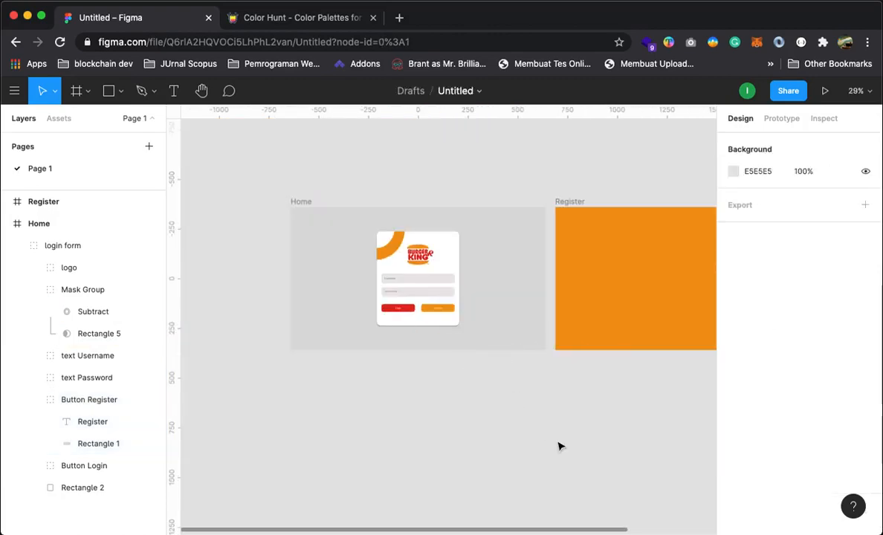
# Select the logo group within the login form on the Home frame.
pyautogui.moveTo(611, 266); pyautogui.dragTo(459, 277)
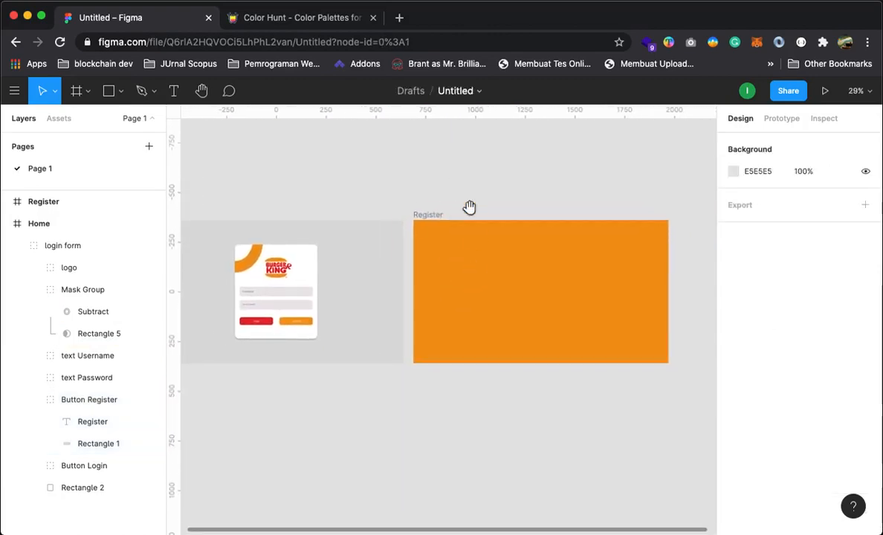
pyautogui.click(266, 274)
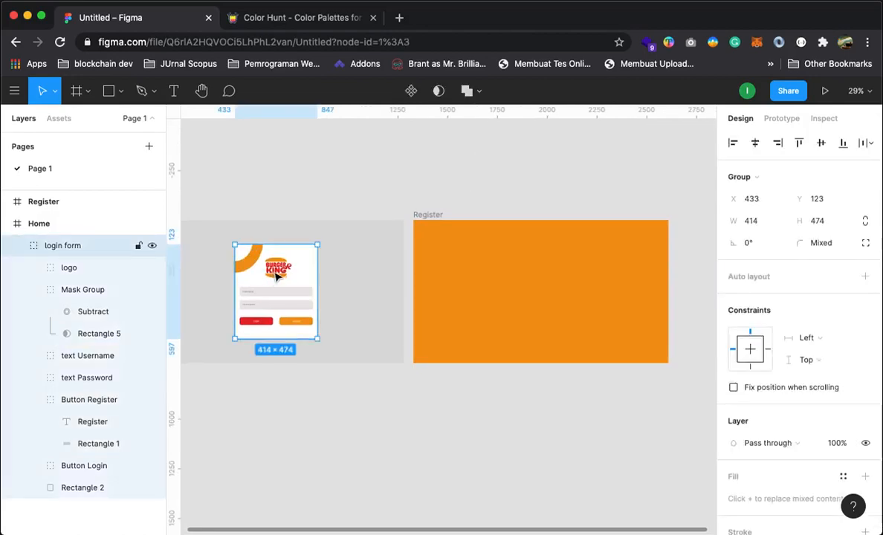
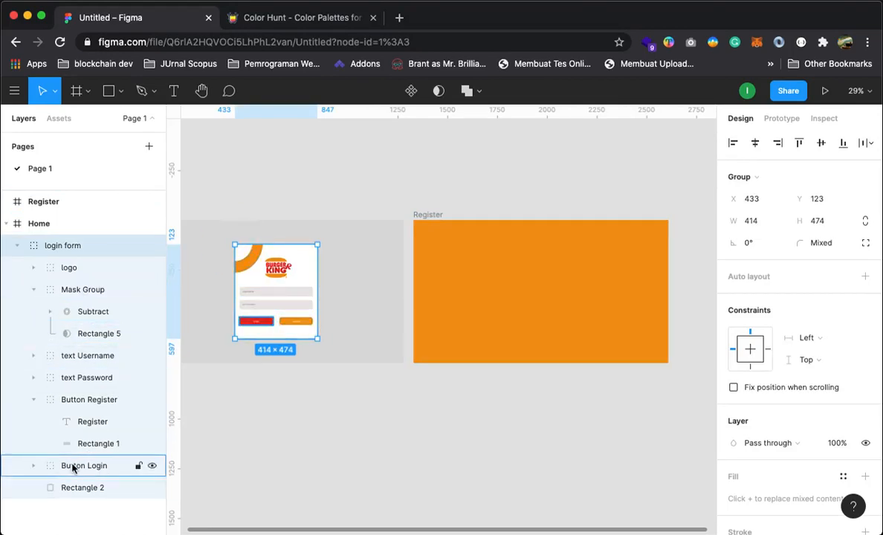
pyautogui.click(33, 268)
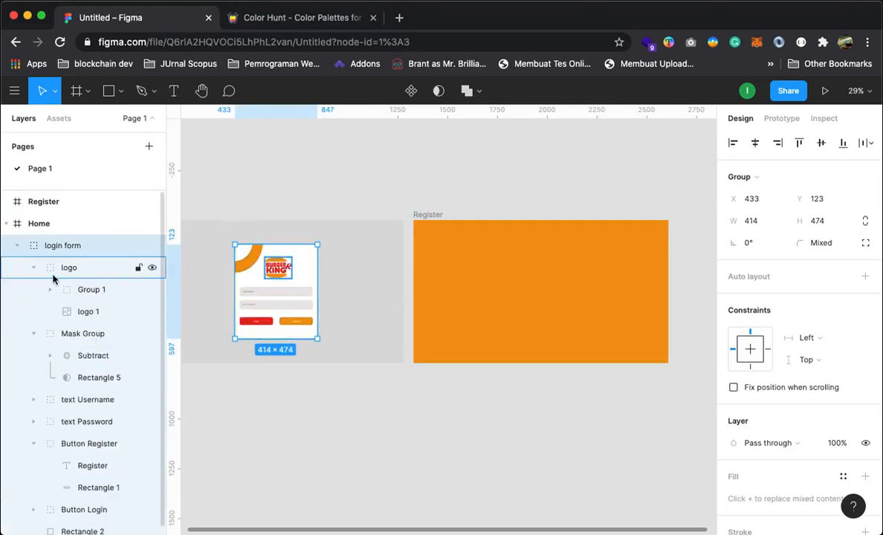
pyautogui.click(33, 268)
pyautogui.click(67, 269)
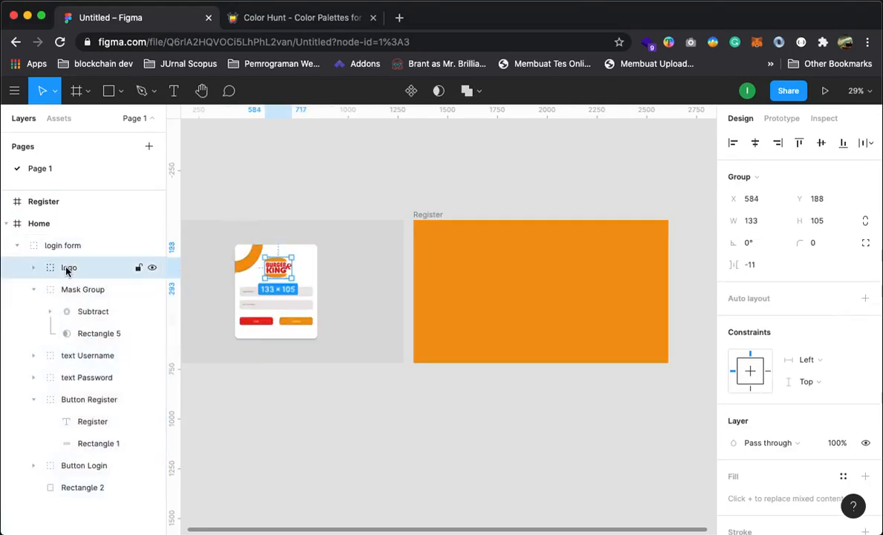
# Paste the copied logo group into the Register frame.
pyautogui.click(538, 263)
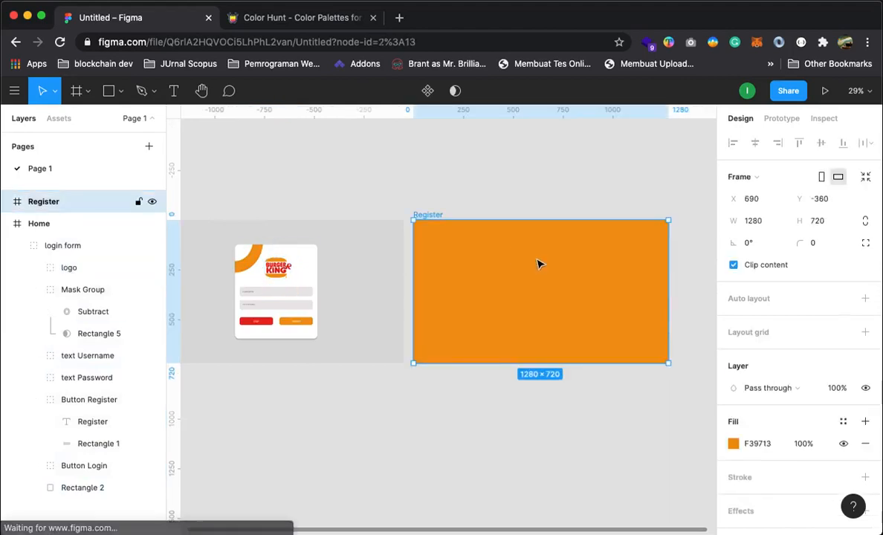
pyautogui.press('super+v')
pyautogui.click(574, 199)
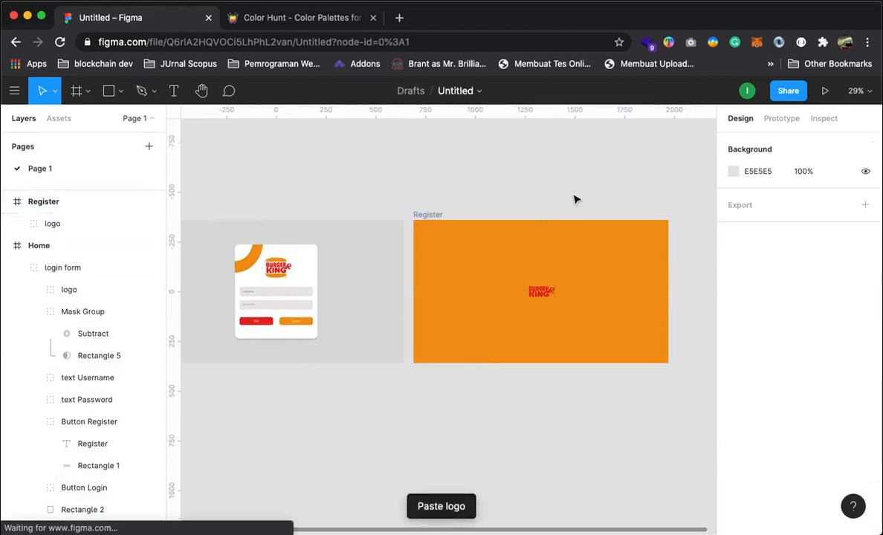
# Change the Register frame's fill to the light grey document colour DBDBDB.
pyautogui.click(9, 245)
pyautogui.click(30, 203)
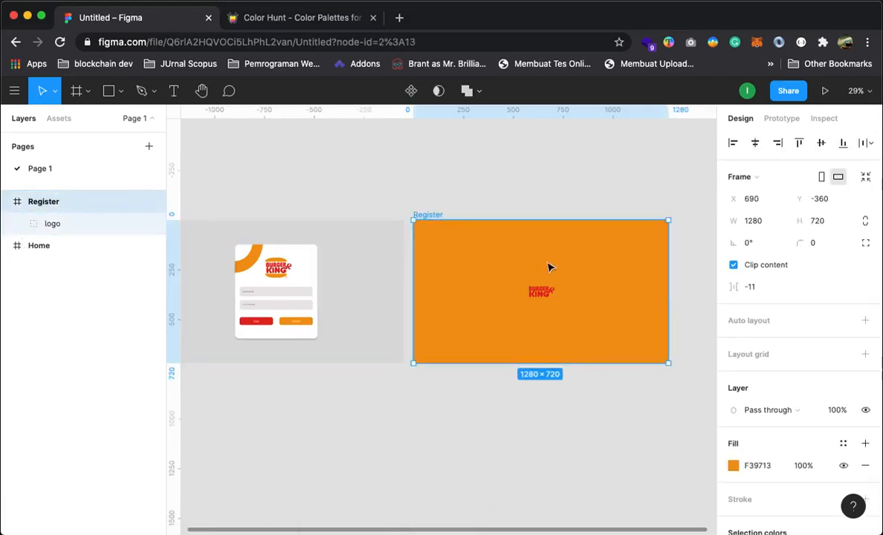
pyautogui.click(734, 467)
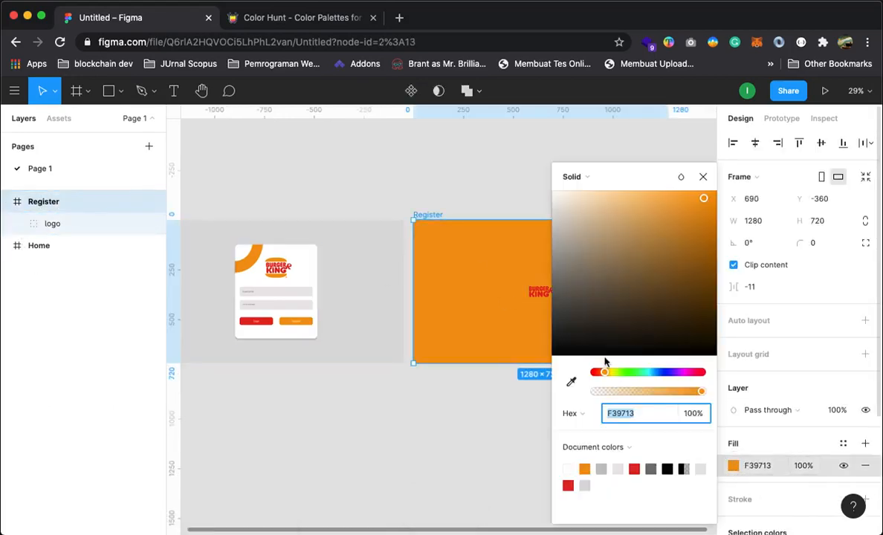
pyautogui.click(585, 484)
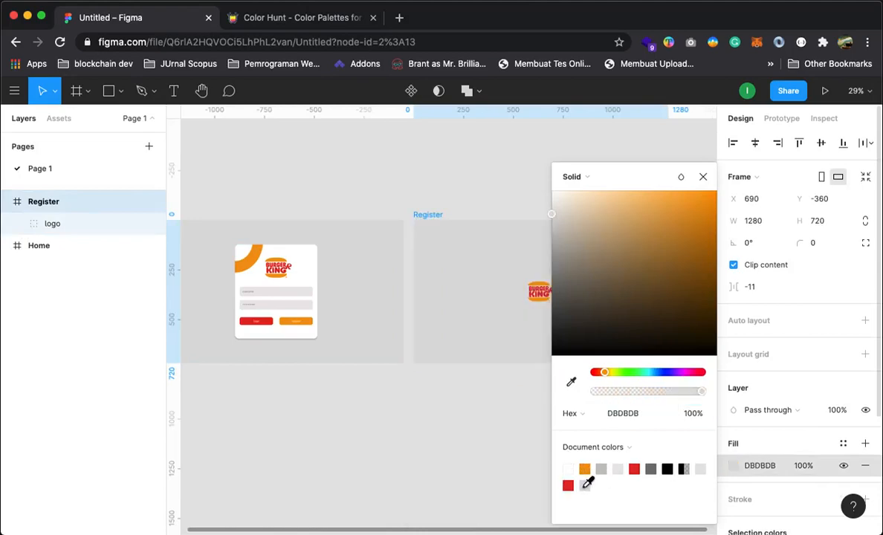
pyautogui.click(705, 176)
pyautogui.click(556, 325)
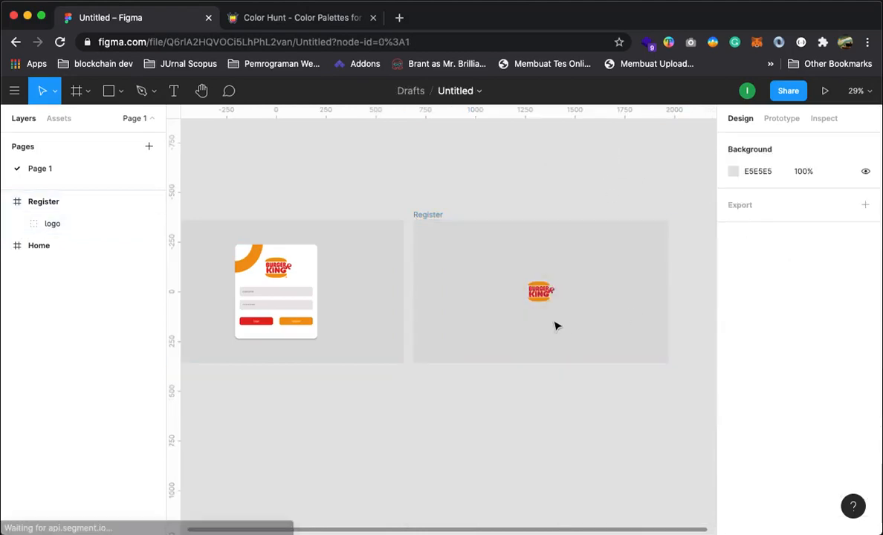
# Move the logo up to the upper middle of the Register frame.
pyautogui.click(543, 298)
pyautogui.moveTo(543, 298); pyautogui.dragTo(551, 266)
pyautogui.click(557, 184)
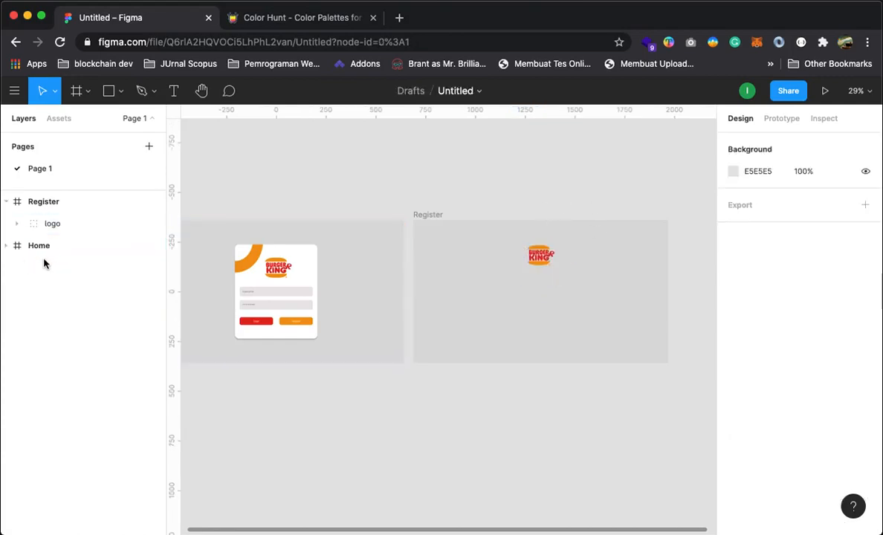
# Draw a rectangle of about 768 × 387 in the Register frame and centre it horizontally below the logo.
pyautogui.click(41, 201)
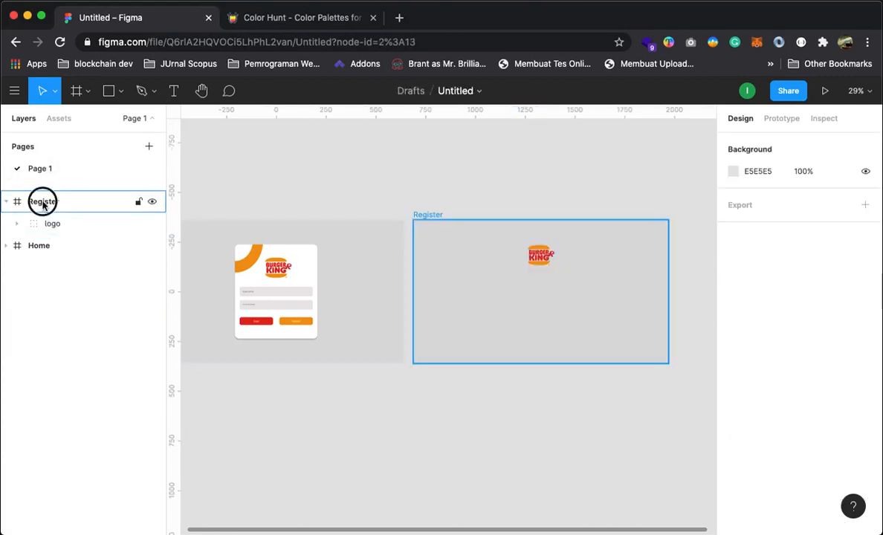
pyautogui.click(109, 95)
pyautogui.click(123, 95)
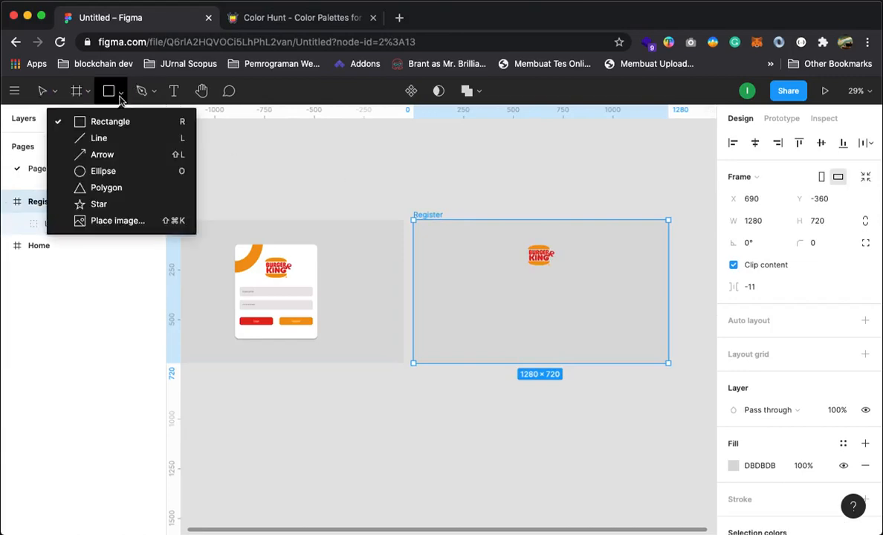
pyautogui.click(104, 121)
pyautogui.moveTo(467, 271)
pyautogui.mouseDown()
pyautogui.moveTo(586, 330)
pyautogui.moveTo(629, 338)
pyautogui.moveTo(619, 349)
pyautogui.mouseUp()
pyautogui.click(626, 402)
pyautogui.moveTo(591, 312)
pyautogui.mouseDown()
pyautogui.moveTo(580, 320)
pyautogui.moveTo(587, 315)
pyautogui.mouseUp()
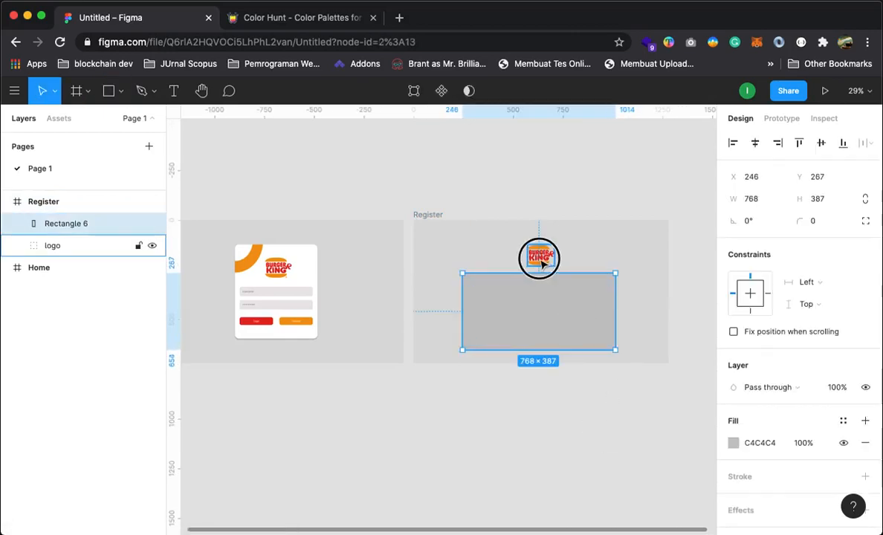
# Nudge the logo slightly higher and move the rectangle up beneath it to about Y 236.
pyautogui.moveTo(535, 256); pyautogui.dragTo(542, 252)
pyautogui.click(581, 254)
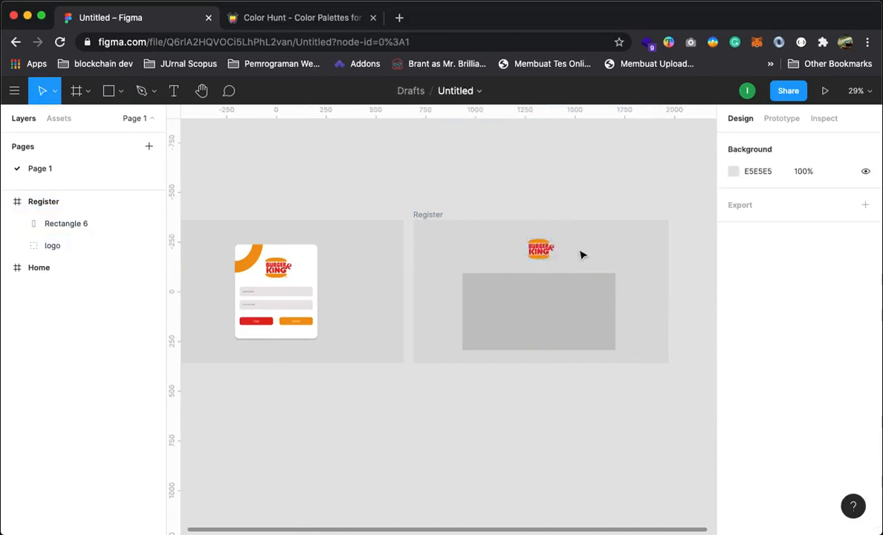
pyautogui.moveTo(573, 309); pyautogui.dragTo(580, 314)
pyautogui.click(573, 428)
# Round all corners of the rectangle below the logo to a radius of 20.
pyautogui.click(554, 309)
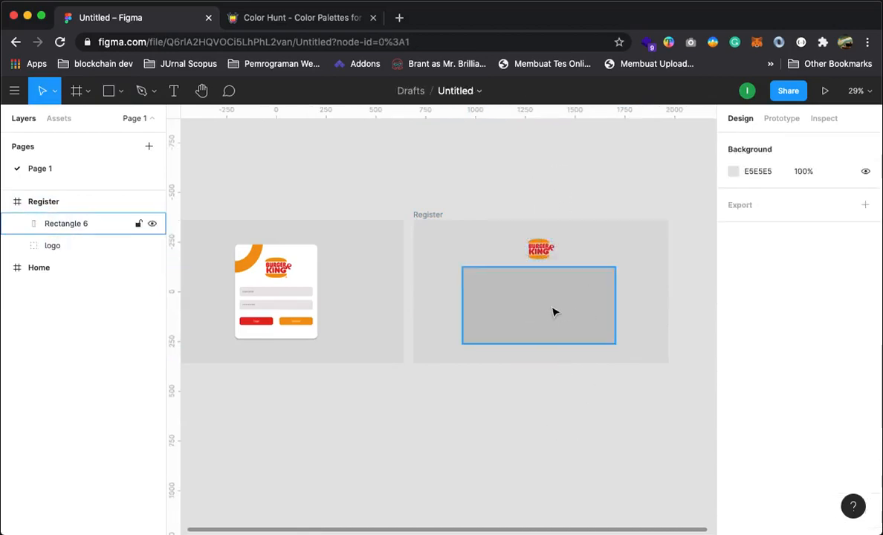
pyautogui.press('z')
pyautogui.click(557, 321)
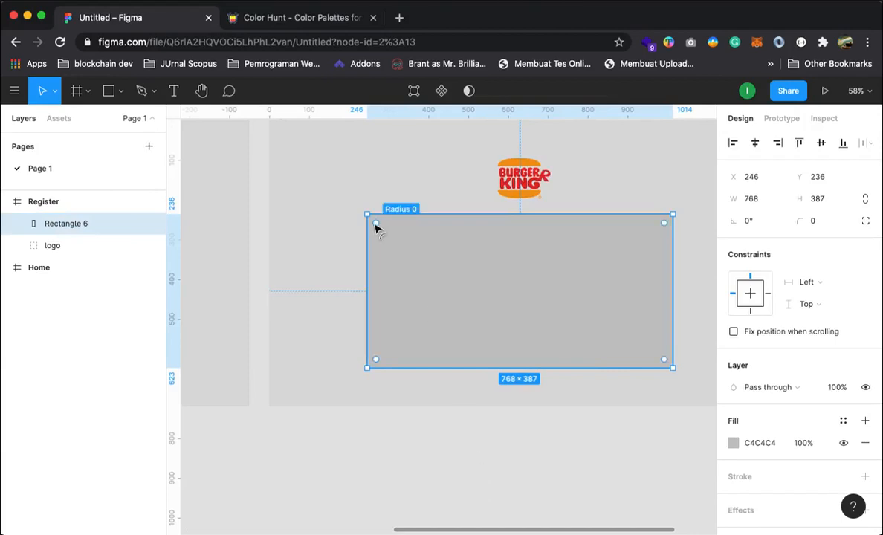
pyautogui.moveTo(375, 227); pyautogui.dragTo(427, 350)
pyautogui.click(477, 430)
pyautogui.click(486, 318)
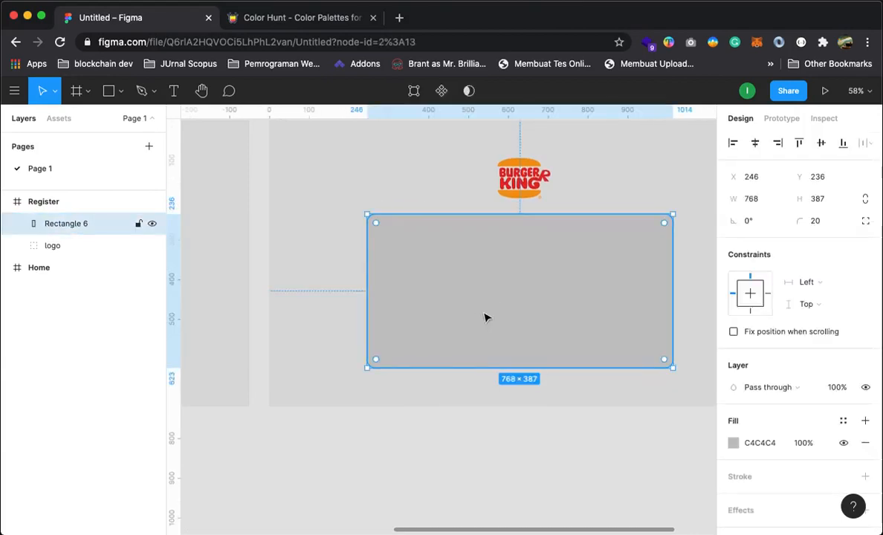
# Fill the rounded rectangle with white (FFFFFF) and add a drop shadow effect to it.
pyautogui.click(734, 444)
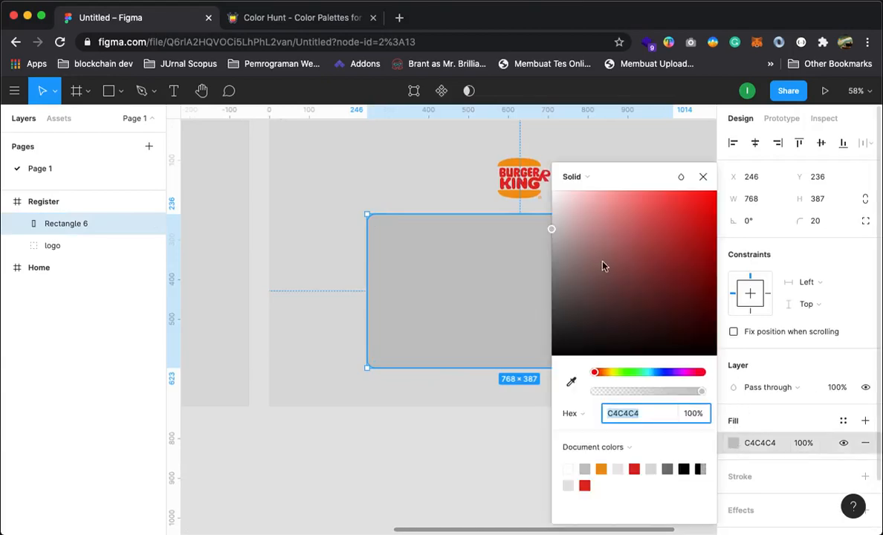
pyautogui.moveTo(602, 264); pyautogui.dragTo(517, 178)
pyautogui.click(704, 178)
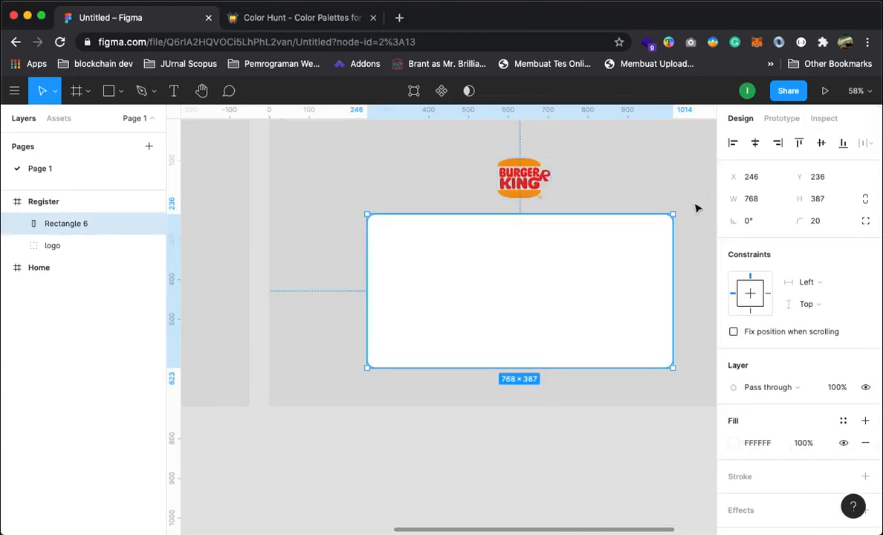
pyautogui.scroll(-2, 747, 483)
pyautogui.click(747, 451)
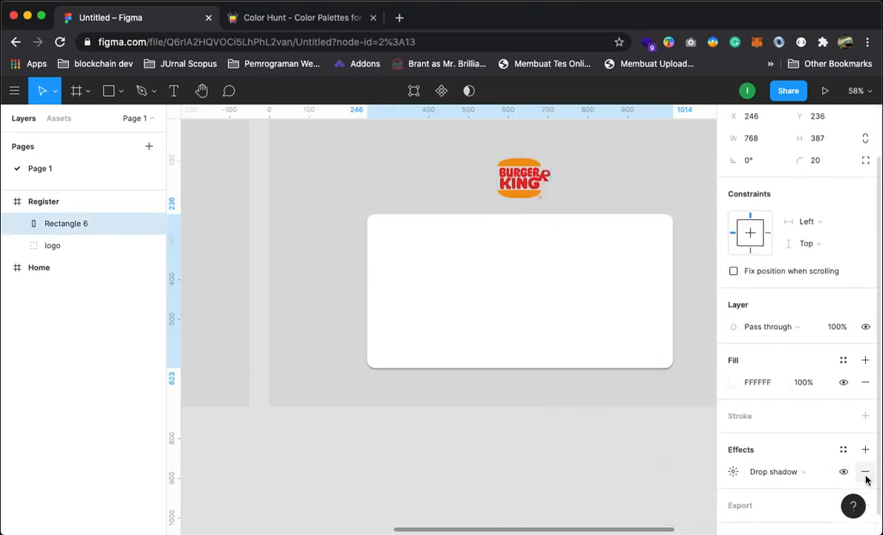
pyautogui.click(572, 465)
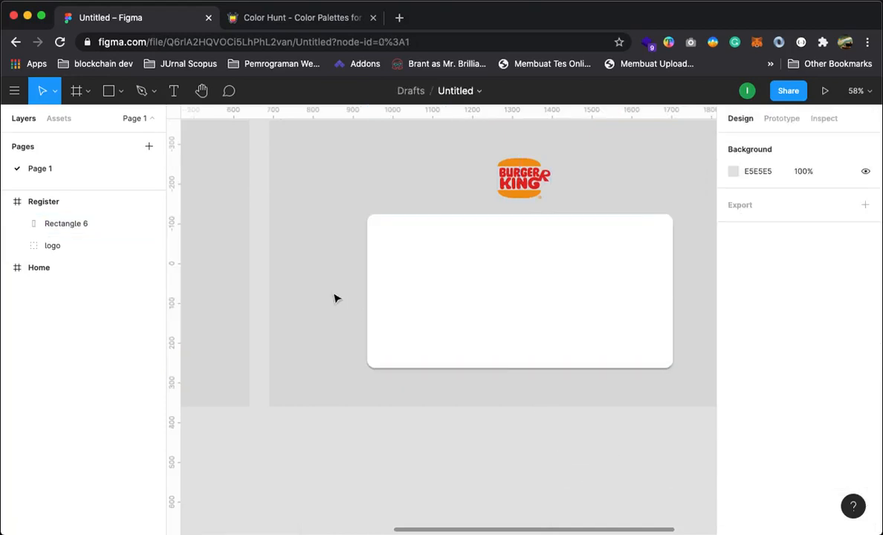
# Copy the text Username group from the Home login form and place it near the top of the Register frame's white card.
pyautogui.hscroll(-10, 343, 294)
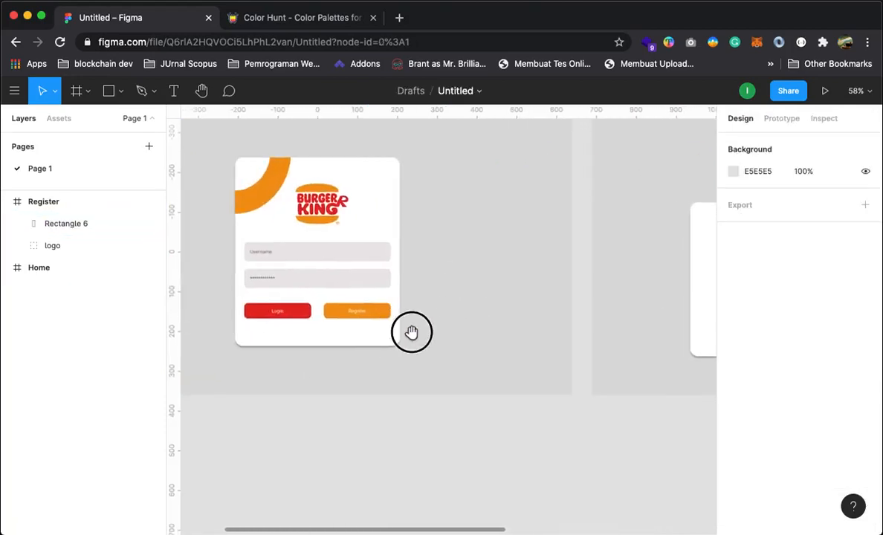
pyautogui.moveTo(411, 332); pyautogui.dragTo(447, 346)
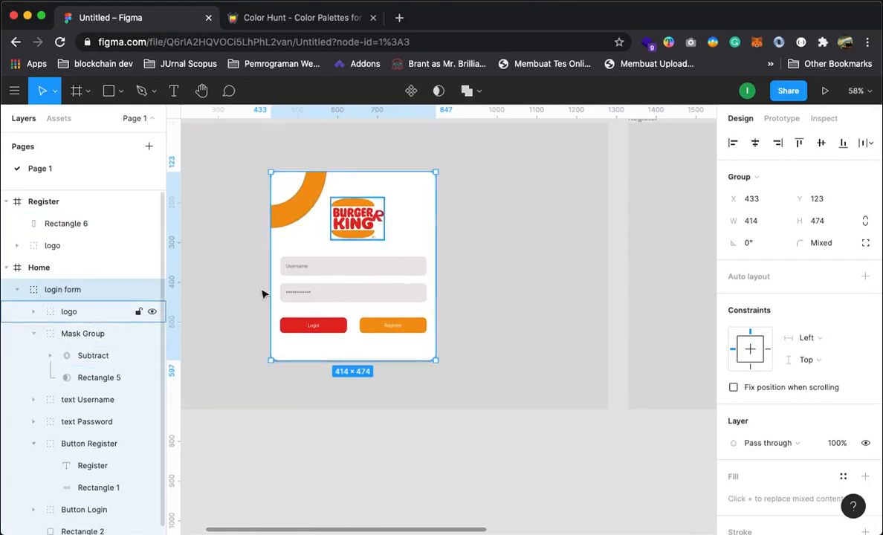
pyautogui.scroll(-1, 112, 405)
pyautogui.click(72, 396)
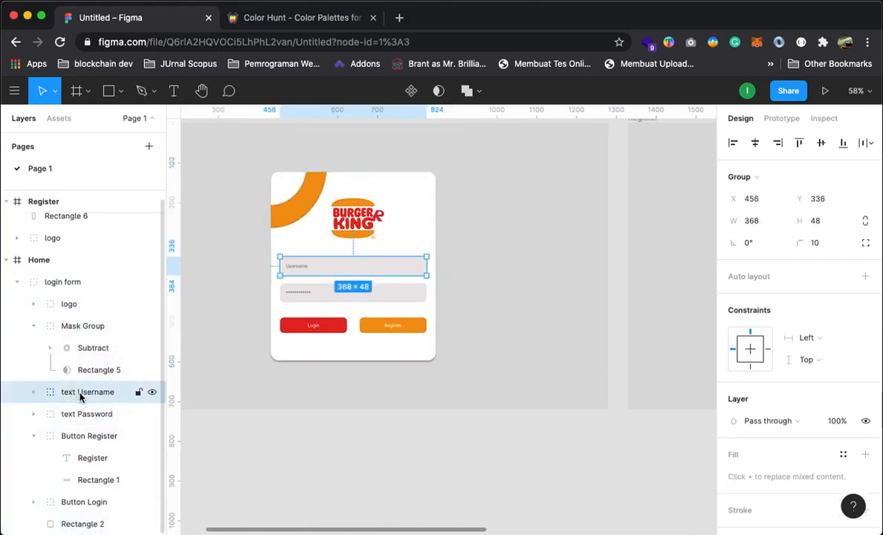
pyautogui.click(613, 426)
pyautogui.moveTo(599, 308); pyautogui.dragTo(371, 339)
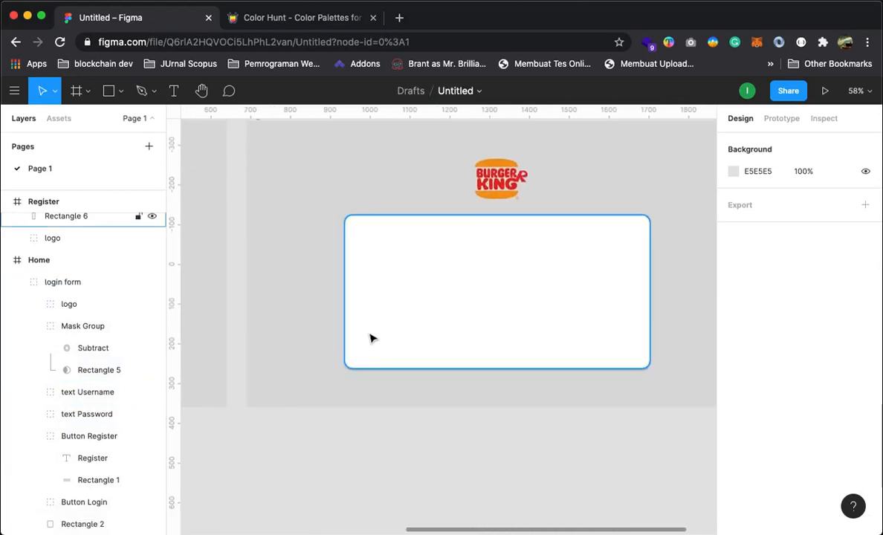
pyautogui.hotkey('ctrl', 'v')
pyautogui.moveTo(447, 321); pyautogui.dragTo(503, 253)
# Narrow the white card from both sides to about 547 × 387 and position it around X 366, Y 241.
pyautogui.click(500, 319)
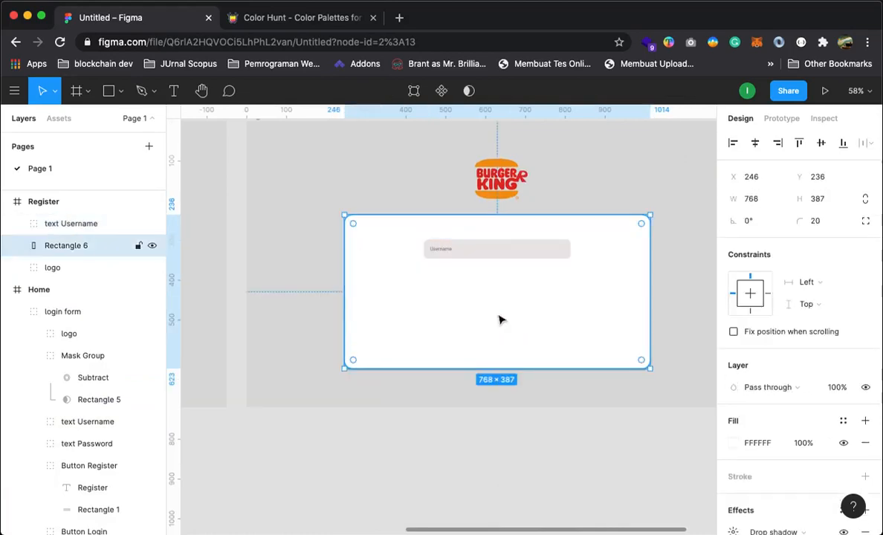
pyautogui.moveTo(340, 303); pyautogui.dragTo(393, 301)
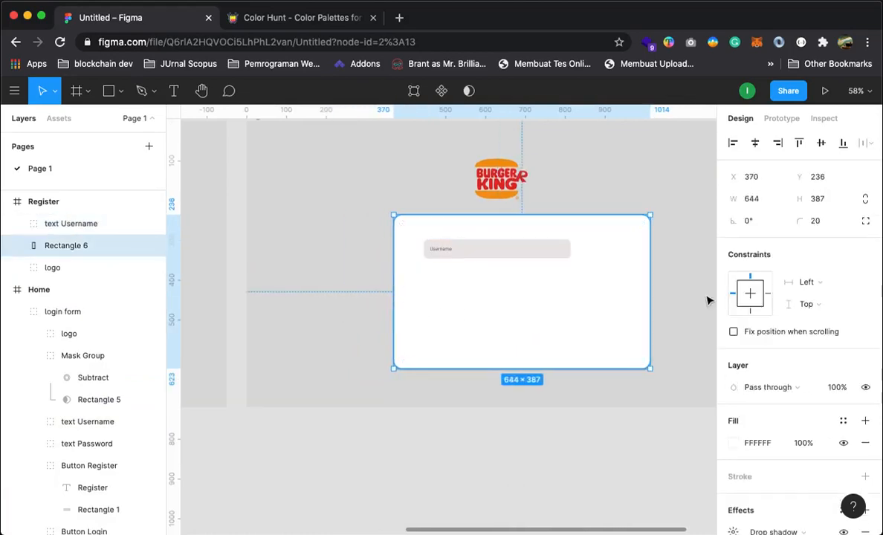
pyautogui.moveTo(652, 297); pyautogui.dragTo(550, 302)
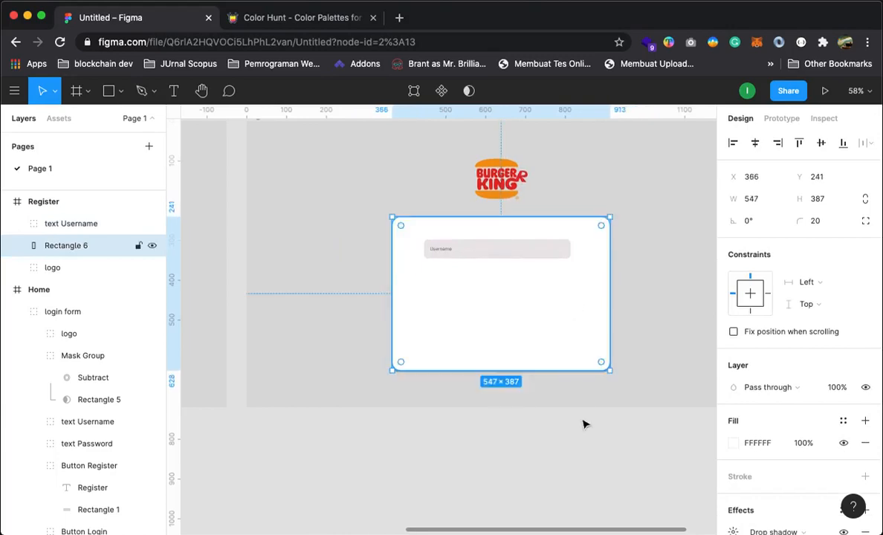
pyautogui.click(584, 442)
# Duplicate the Username field twice in the Register card, stacking the copies below it with equal spacing.
pyautogui.click(472, 258)
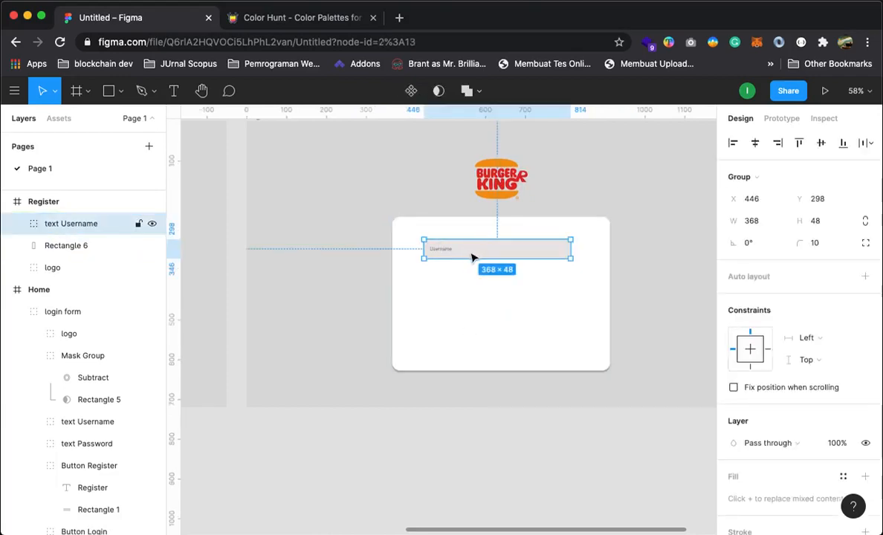
pyautogui.press('super+d')
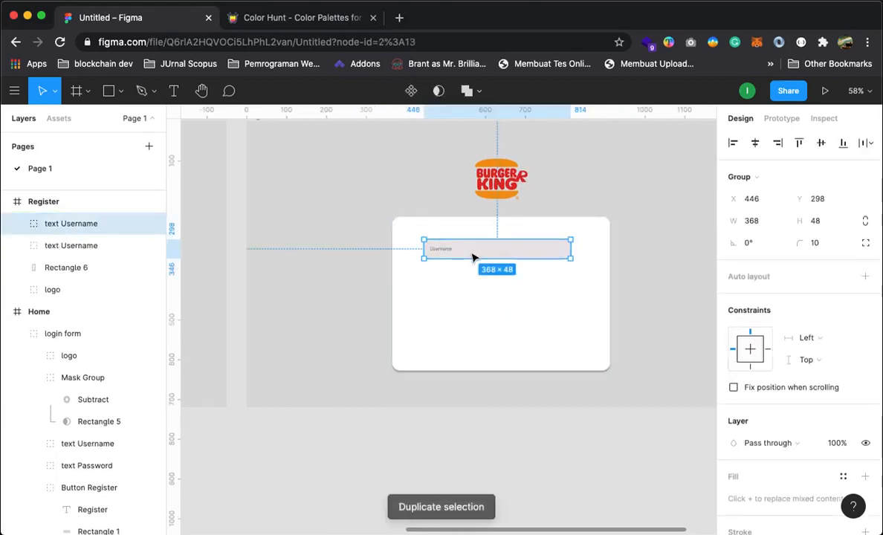
pyautogui.moveTo(472, 257); pyautogui.dragTo(505, 282)
pyautogui.press('super+d')
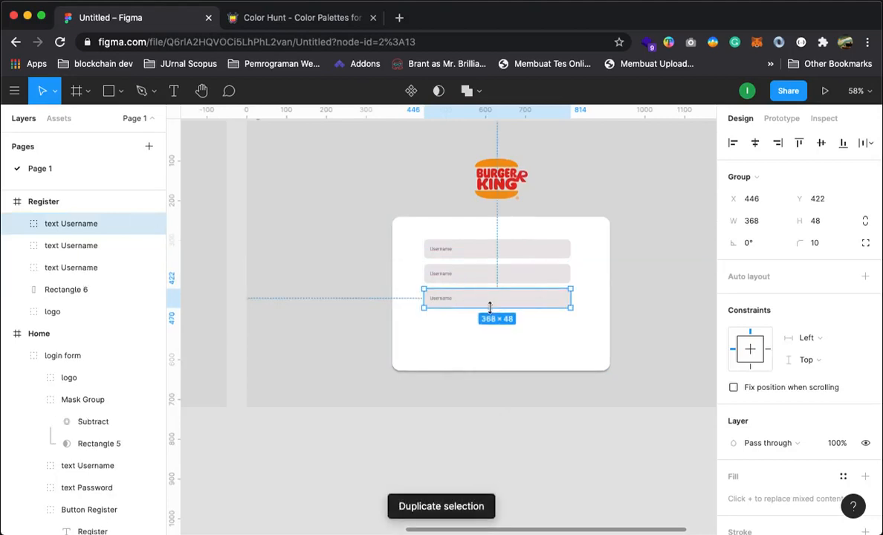
pyautogui.click(540, 427)
# Copy the Button Register group from the Home login form into the Register card and centre it below the three fields.
pyautogui.hscroll(-6, 379, 383)
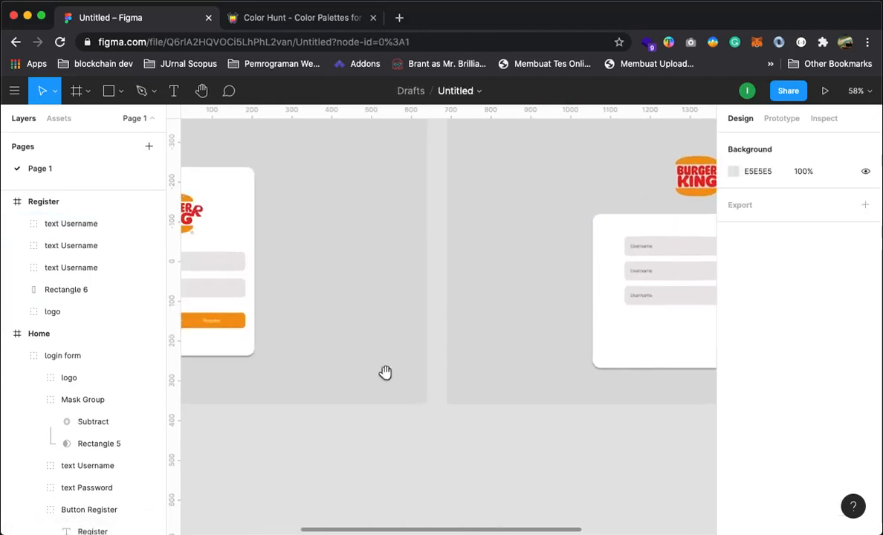
pyautogui.click(355, 321)
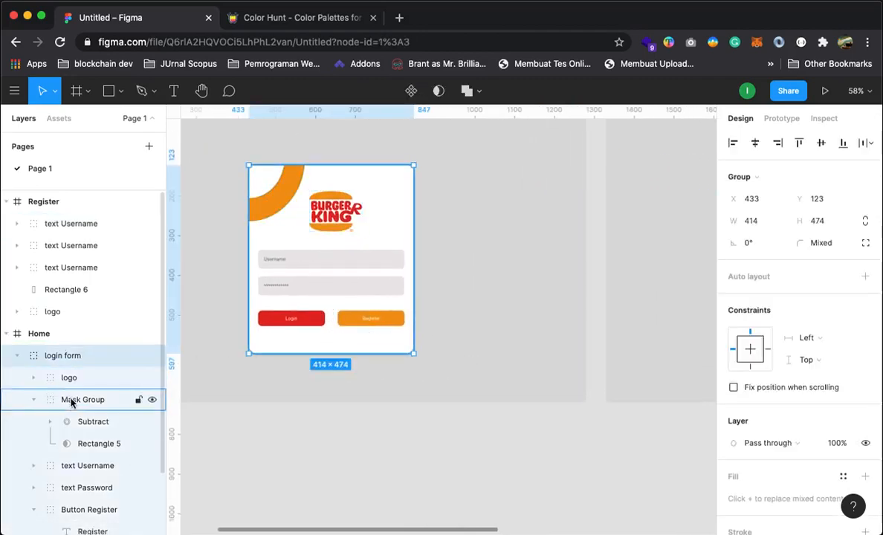
pyautogui.scroll(-2, 89, 394)
pyautogui.click(97, 441)
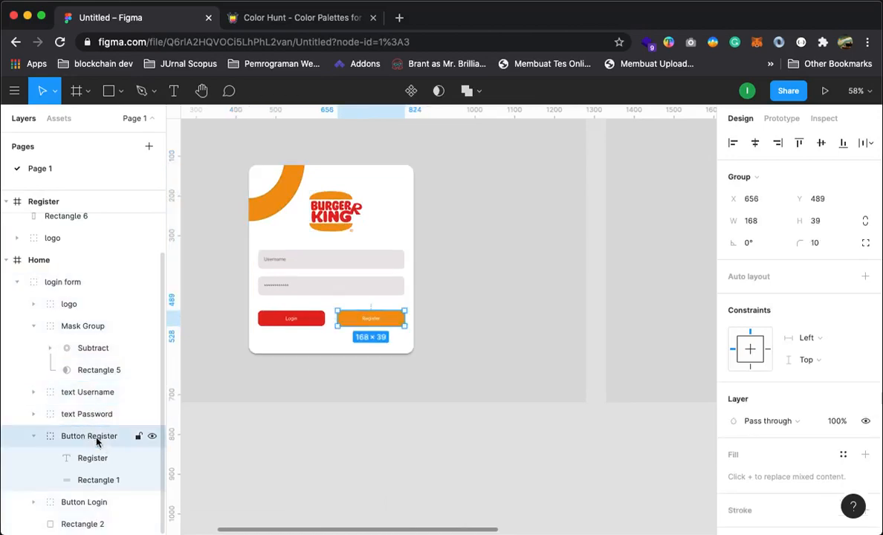
pyautogui.moveTo(500, 469); pyautogui.dragTo(380, 445)
pyautogui.hotkey('ctrl', 'v')
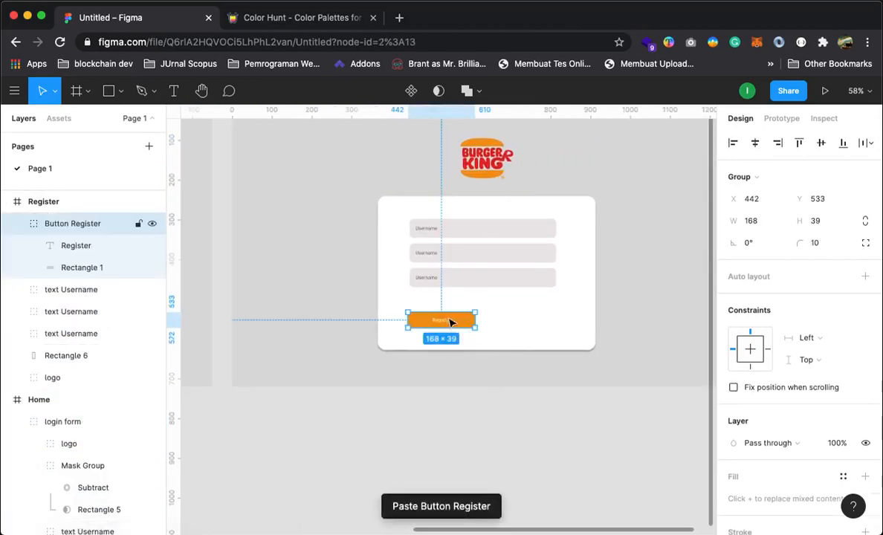
pyautogui.moveTo(451, 320); pyautogui.dragTo(496, 306)
pyautogui.click(518, 449)
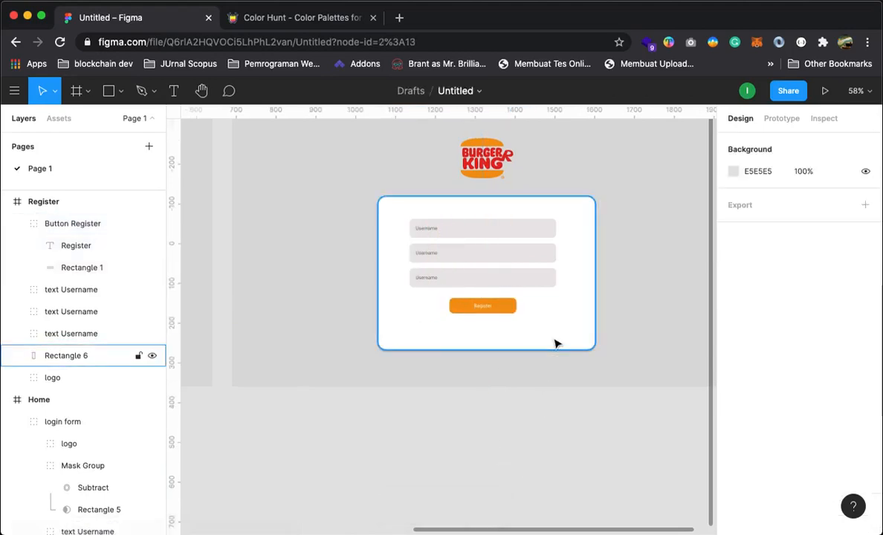
# Shorten the white Register card from its lower edge to a height of about 382.
pyautogui.click(497, 349)
pyautogui.moveTo(497, 353); pyautogui.dragTo(493, 347)
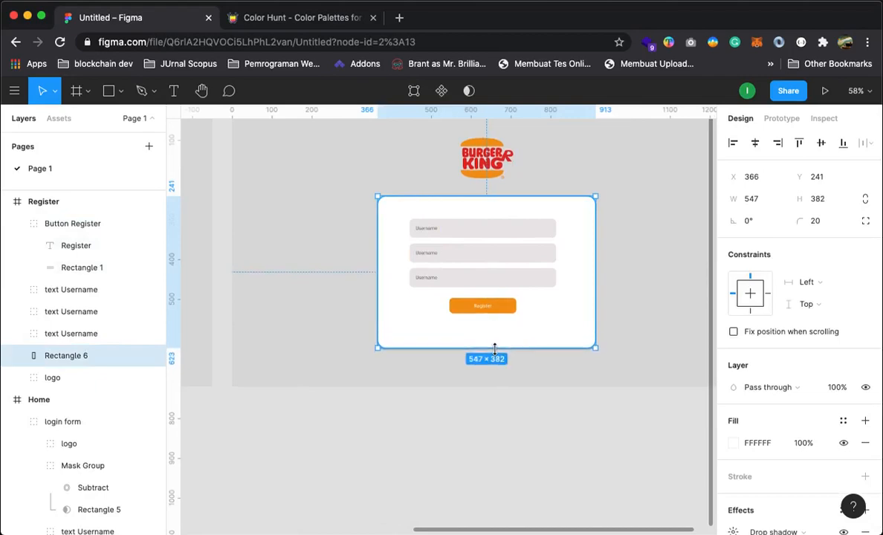
# Move the three input fields and the Register button down together so the first field sits at about Y 333.
pyautogui.click(496, 237)
pyautogui.keyDown('shift'); pyautogui.click(509, 253); pyautogui.keyUp('shift')
pyautogui.keyDown('shift'); pyautogui.click(527, 279); pyautogui.keyUp('shift')
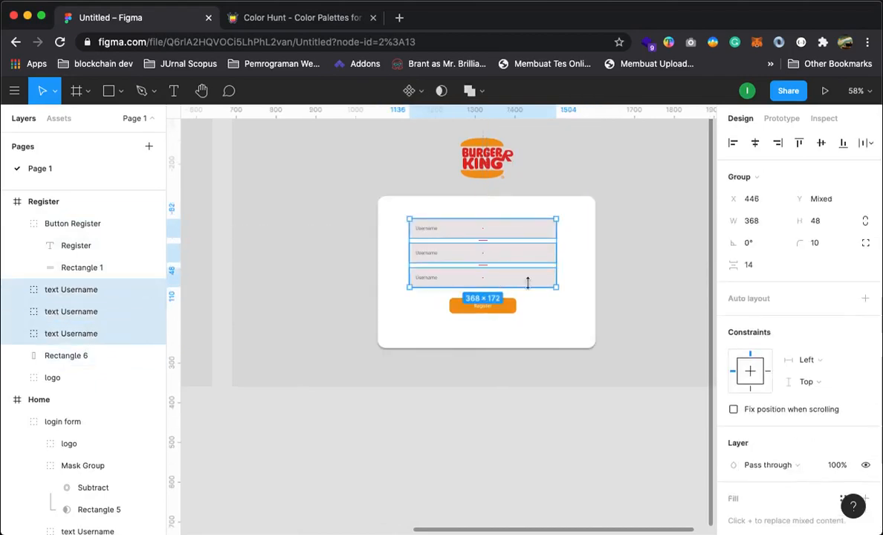
pyautogui.keyDown('shift'); pyautogui.click(513, 307); pyautogui.keyUp('shift')
pyautogui.moveTo(502, 309); pyautogui.dragTo(502, 323)
# Move the logo down over the card's upper edge to about Y 189 and place its layer first in the Register frame.
pyautogui.click(516, 202)
pyautogui.moveTo(487, 183); pyautogui.dragTo(487, 212)
pyautogui.moveTo(33, 375)
pyautogui.mouseDown()
pyautogui.moveTo(53, 371)
pyautogui.moveTo(59, 203)
pyautogui.moveTo(26, 229)
pyautogui.mouseUp()
pyautogui.click(16, 245)
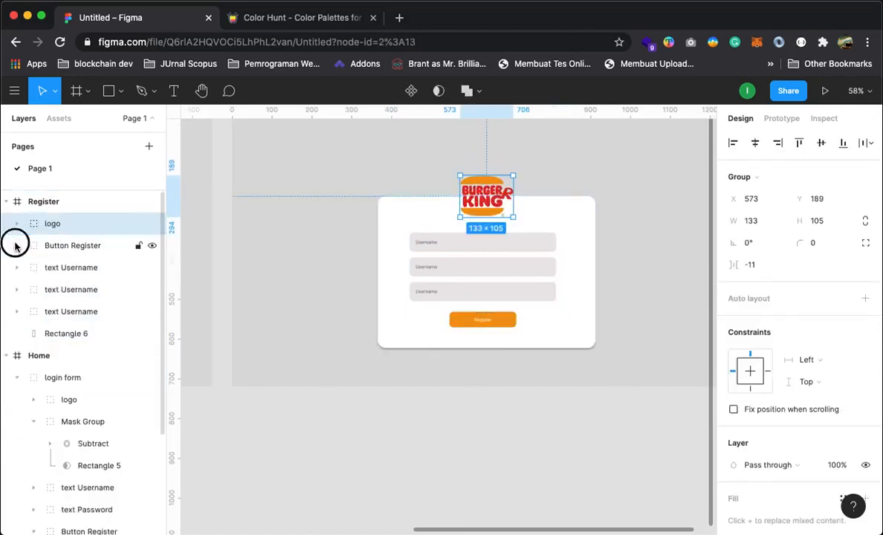
pyautogui.click(568, 439)
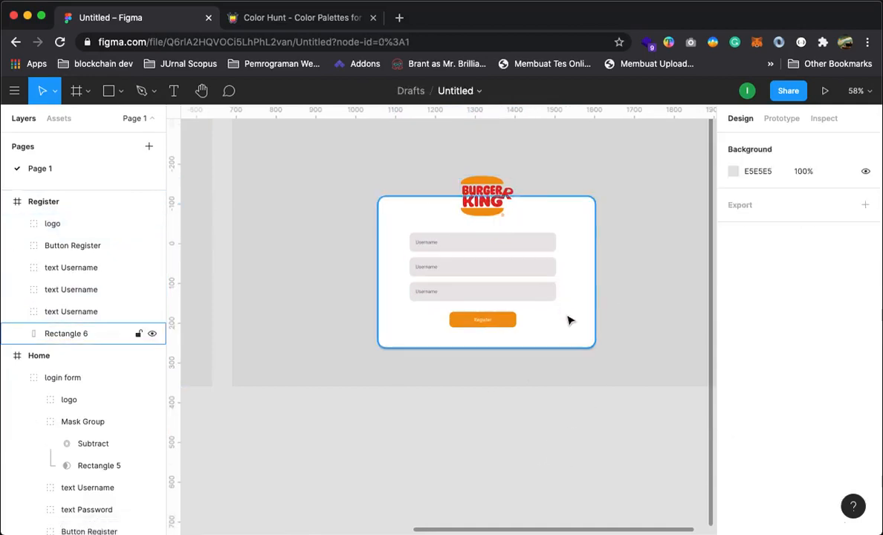
# Draw a rectangle about 159 × 130 over the logo in the Register frame and round its corners to a radius of 20.
pyautogui.click(512, 228)
pyautogui.moveTo(544, 259); pyautogui.dragTo(531, 326)
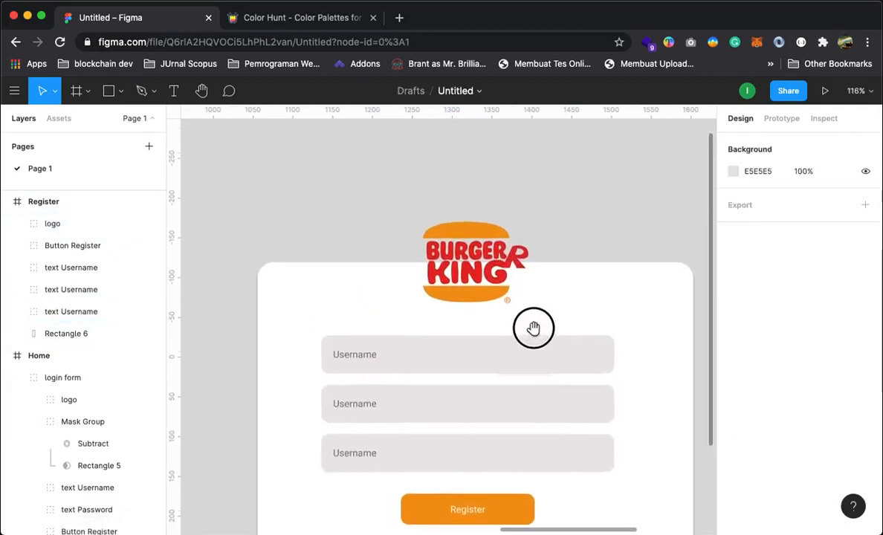
pyautogui.moveTo(541, 228); pyautogui.dragTo(285, 261)
pyautogui.click(285, 261)
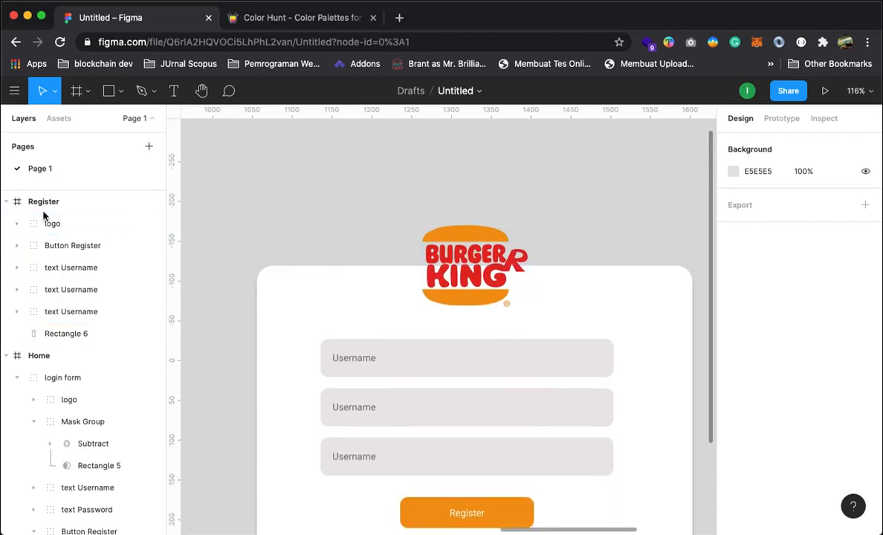
pyautogui.click(123, 95)
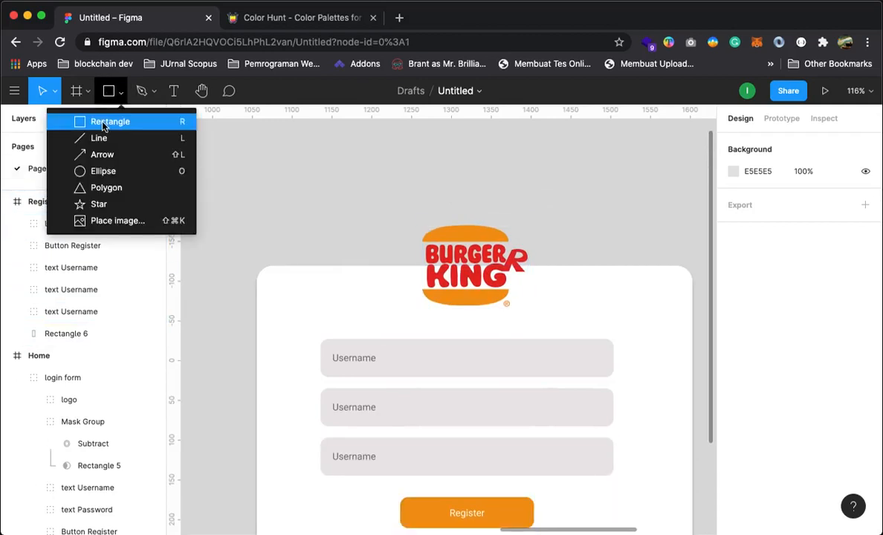
pyautogui.click(35, 201)
pyautogui.click(109, 91)
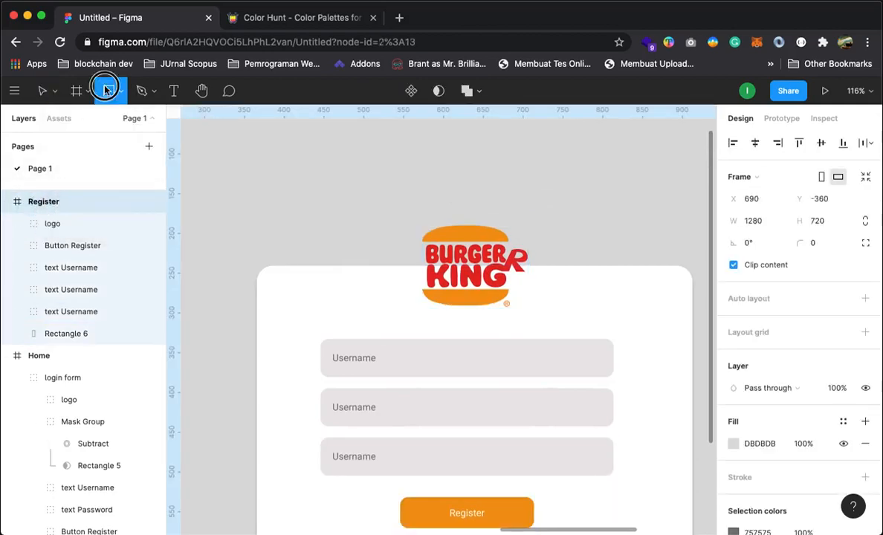
pyautogui.moveTo(413, 218)
pyautogui.mouseDown()
pyautogui.moveTo(544, 307)
pyautogui.moveTo(538, 318)
pyautogui.mouseUp()
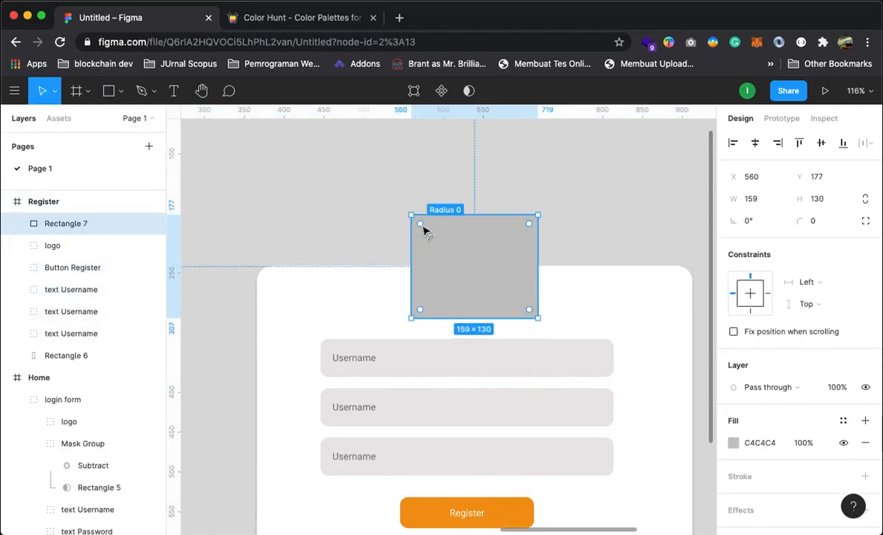
pyautogui.moveTo(422, 227); pyautogui.dragTo(430, 232)
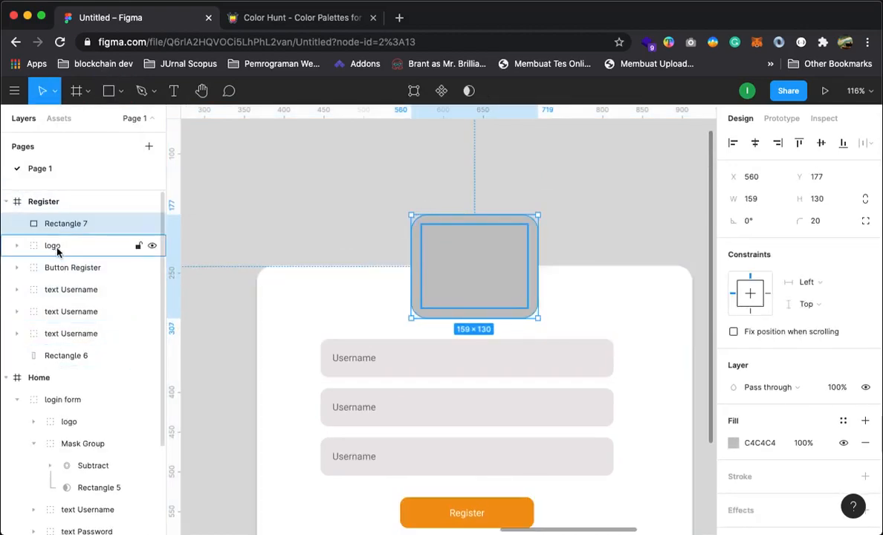
# Bring the logo layer in front of the new rectangle and shift the rectangle to about X 550, Y 177.
pyautogui.moveTo(56, 246); pyautogui.dragTo(58, 217)
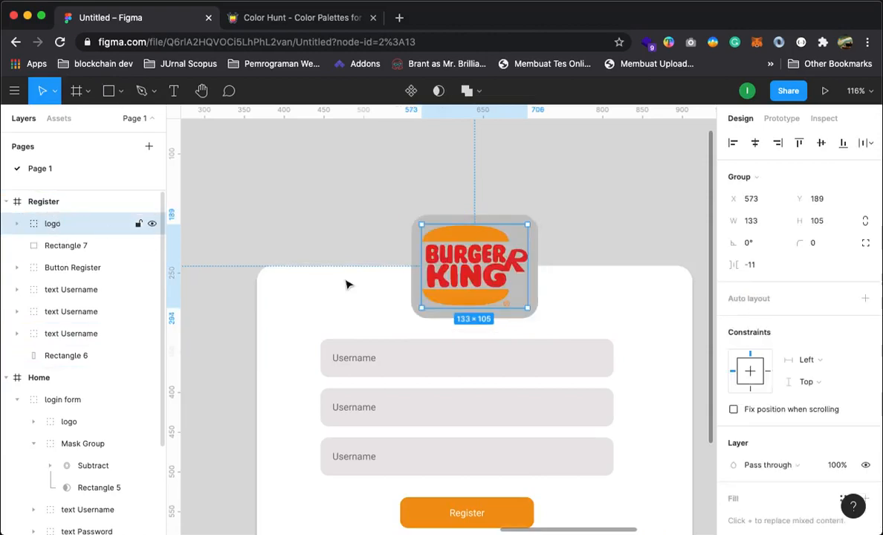
pyautogui.click(611, 211)
pyautogui.moveTo(528, 309); pyautogui.dragTo(518, 310)
pyautogui.click(611, 191)
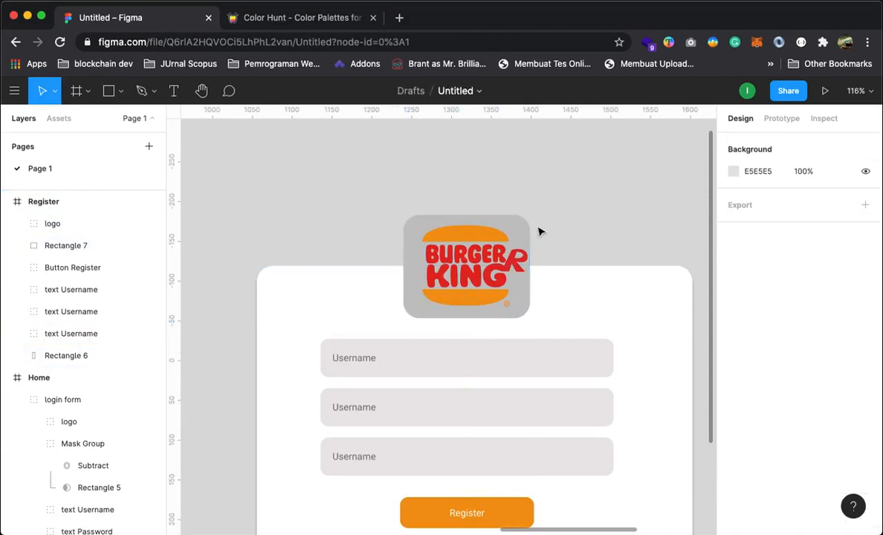
# Change the fill of the rectangle behind the logo to dark grey 4E4B4B.
pyautogui.click(524, 217)
pyautogui.click(734, 443)
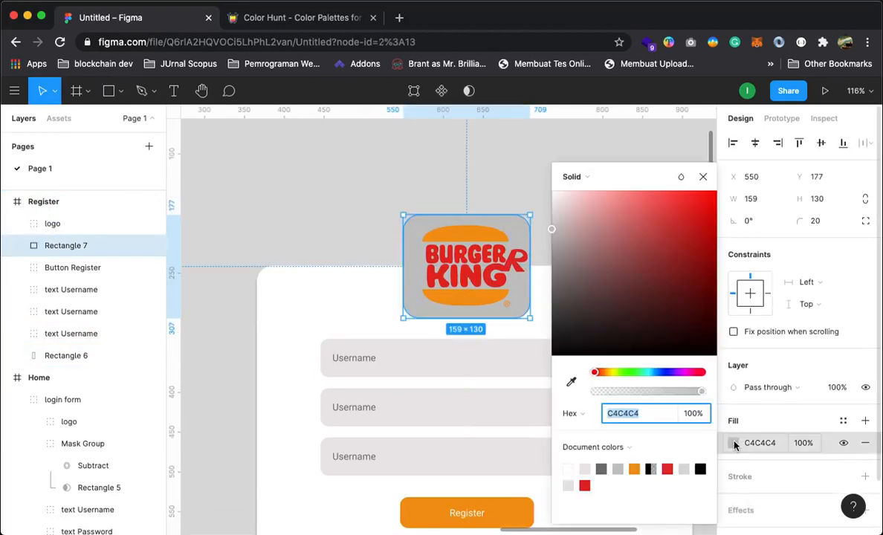
pyautogui.moveTo(621, 246); pyautogui.dragTo(557, 311)
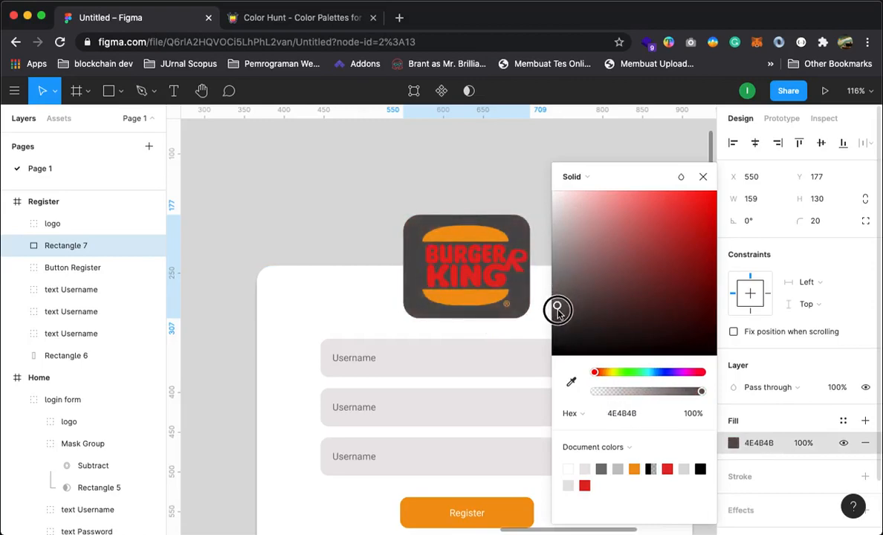
pyautogui.click(702, 175)
pyautogui.click(577, 228)
# Replace the placeholder text of the second input field in the Register card with Password.
pyautogui.keyDown('alt'); pyautogui.click(546, 256); pyautogui.keyUp('alt')
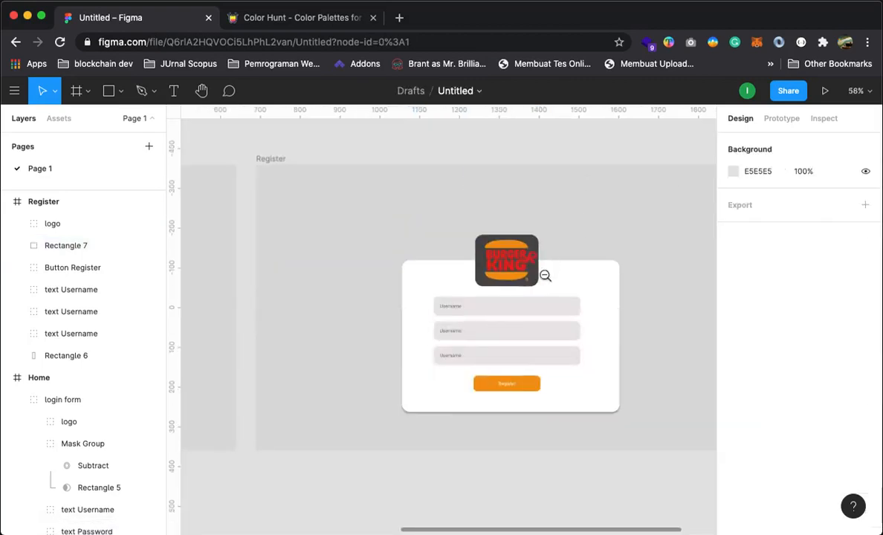
pyautogui.scroll(-3, 573, 305)
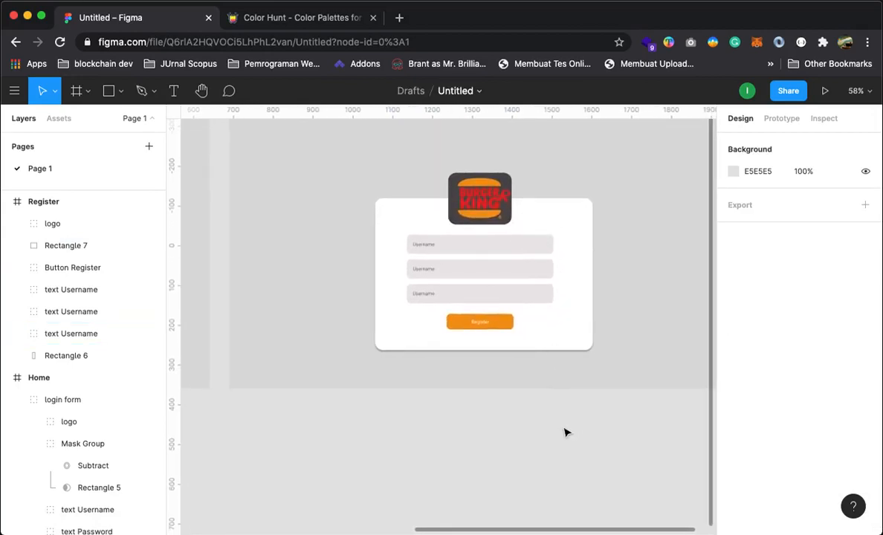
pyautogui.click(423, 269)
pyautogui.click(423, 269)
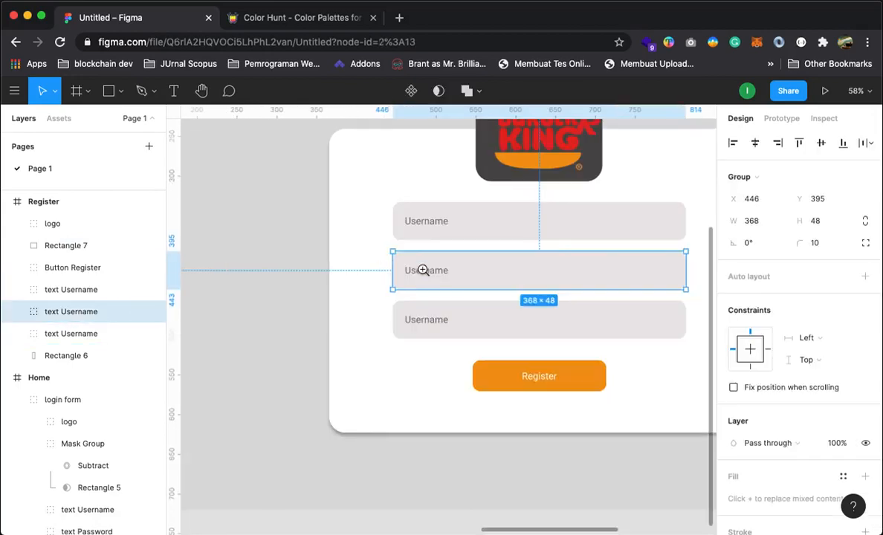
pyautogui.click(267, 251)
pyautogui.click(429, 274)
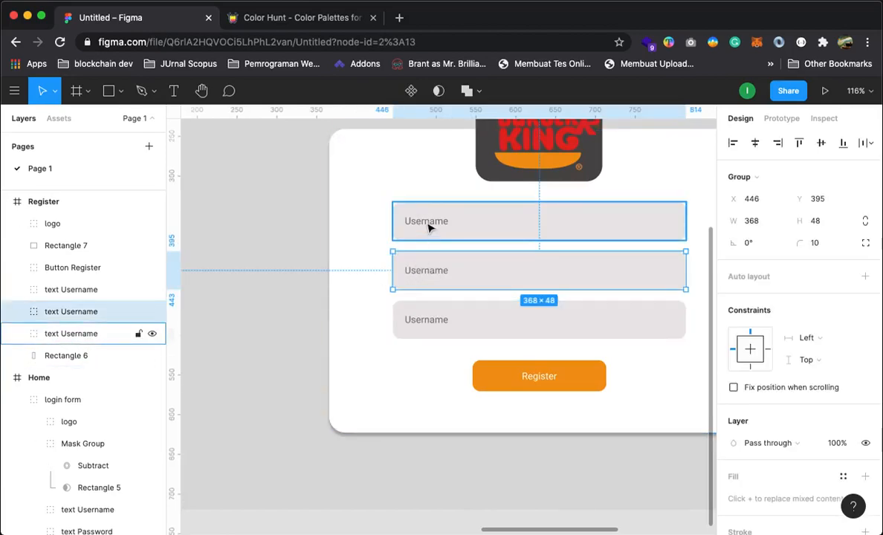
pyautogui.click(17, 313)
pyautogui.click(88, 336)
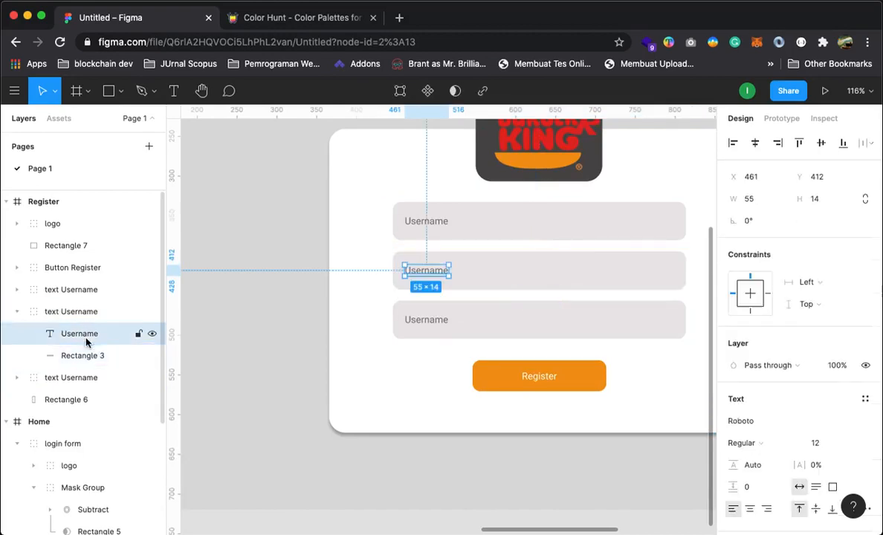
pyautogui.doubleClick(439, 272)
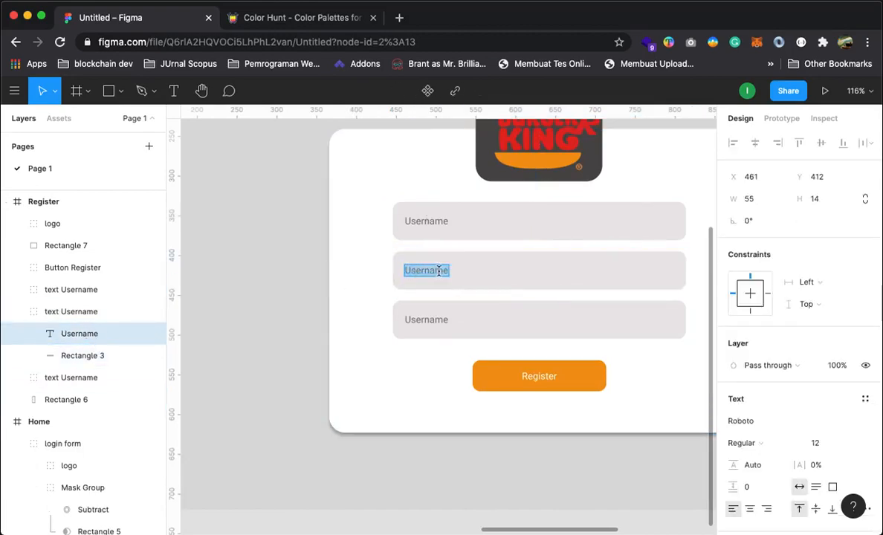
pyautogui.write('Password')
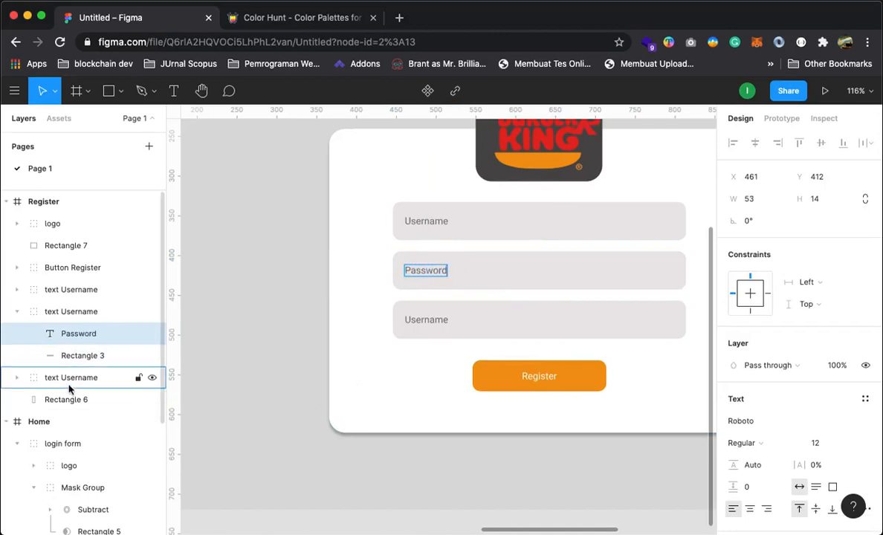
# Rename the second input field's group layer as text Password.
pyautogui.click(44, 385)
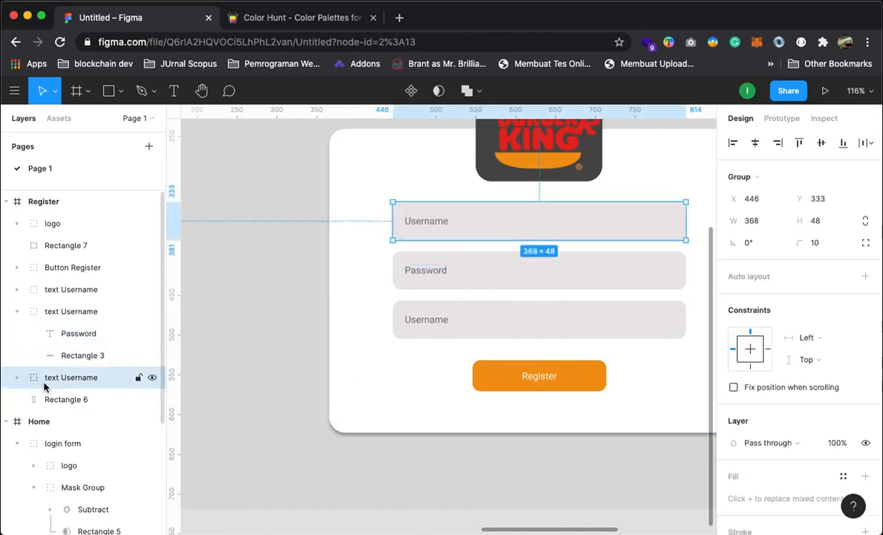
pyautogui.click(43, 296)
pyautogui.click(64, 315)
pyautogui.rightClick(65, 315)
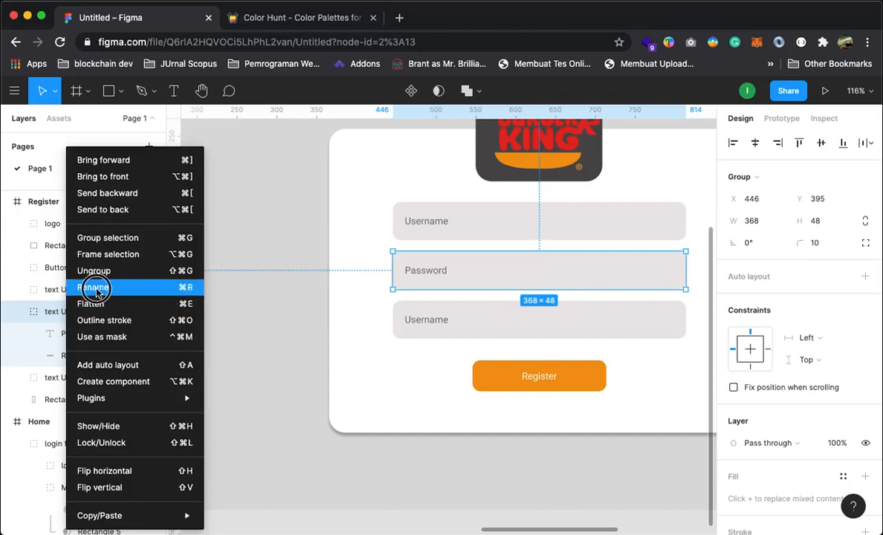
pyautogui.click(93, 287)
pyautogui.click(100, 312)
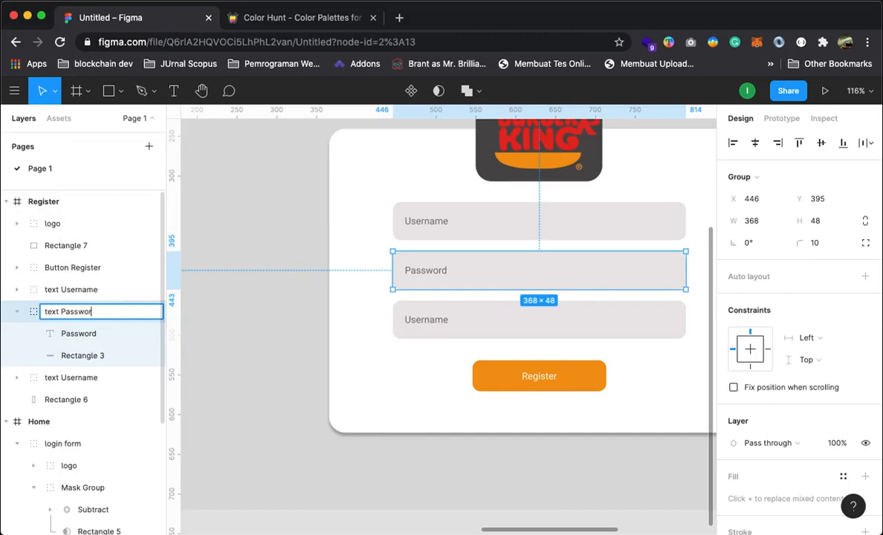
# Rename the third input field's group layer as text Re Password.
pyautogui.click(22, 295)
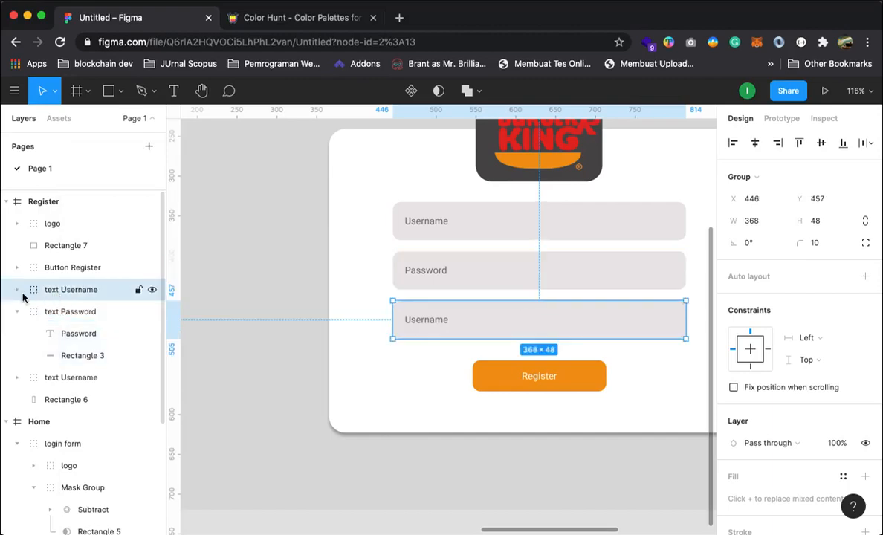
pyautogui.rightClick(64, 291)
pyautogui.click(102, 287)
pyautogui.click(99, 293)
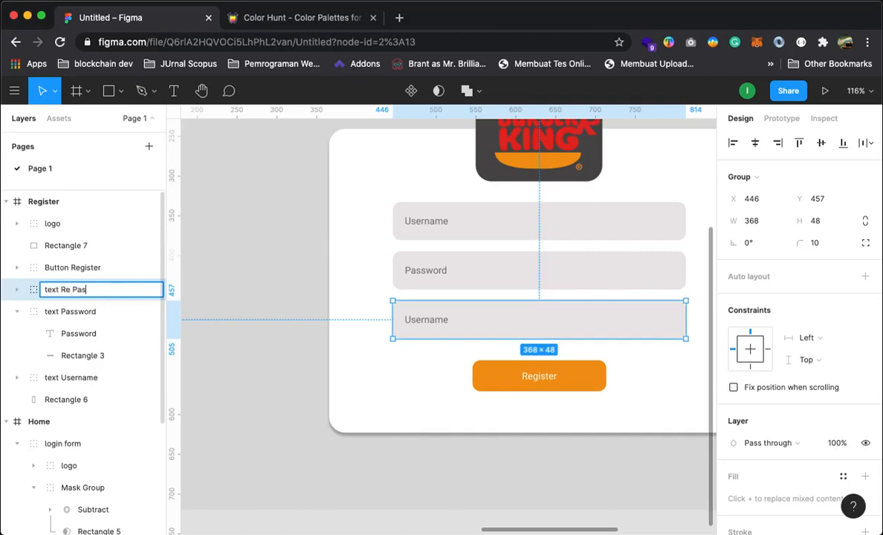
# Replace the placeholder text of the third input field with Retype Password.
pyautogui.click(16, 290)
pyautogui.click(81, 315)
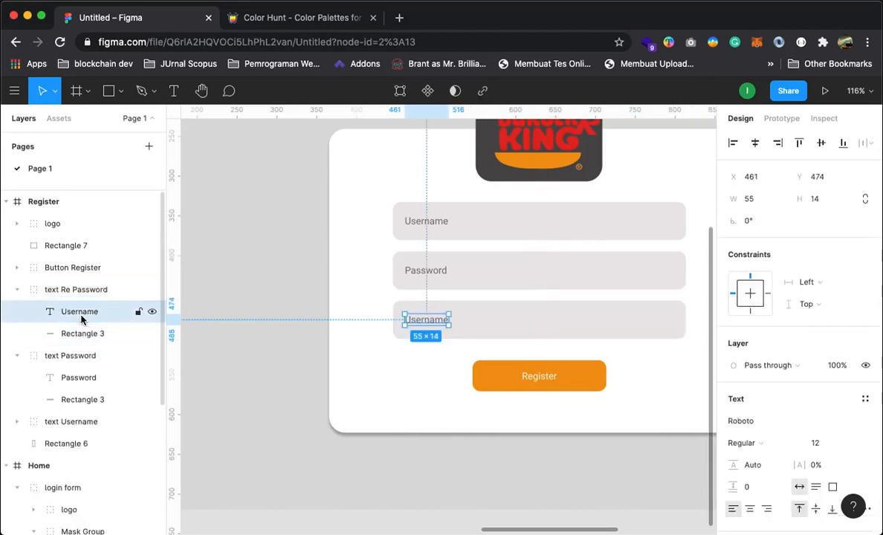
pyautogui.doubleClick(420, 318)
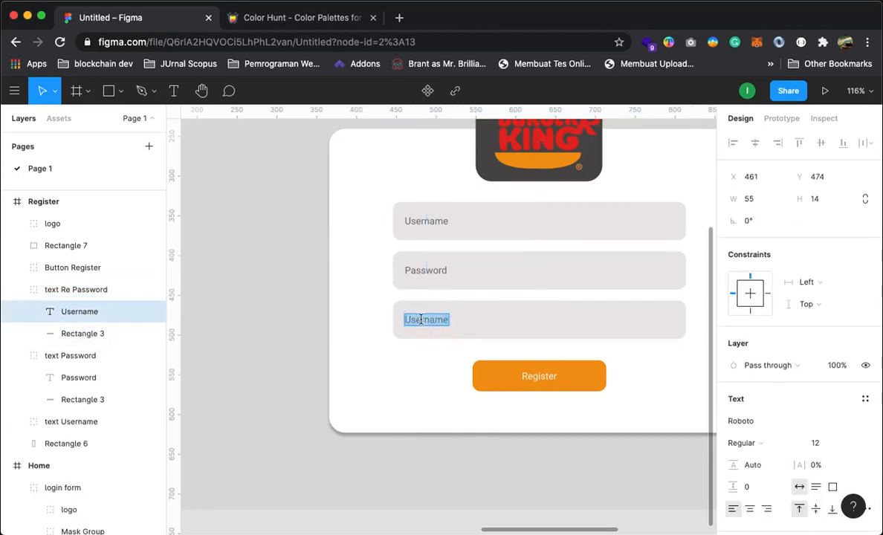
pyautogui.write('Retype Password')
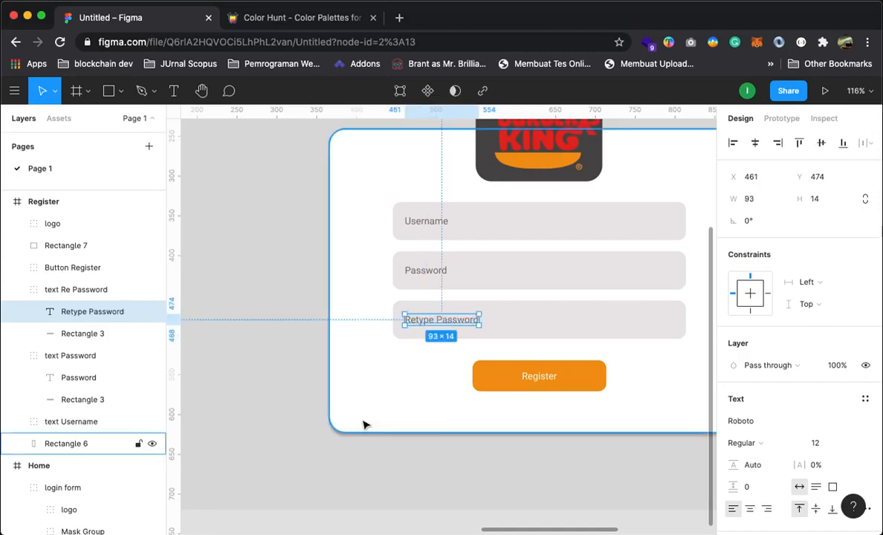
pyautogui.click(417, 478)
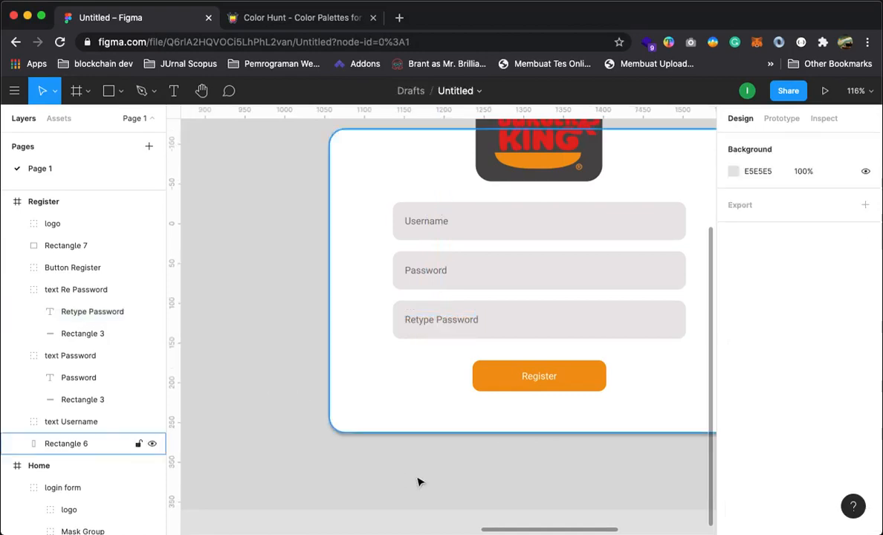
# Select all elements of the Register form and move them up together until they are vertically centred in the frame.
pyautogui.keyDown('alt'); pyautogui.click(550, 269); pyautogui.keyUp('alt')
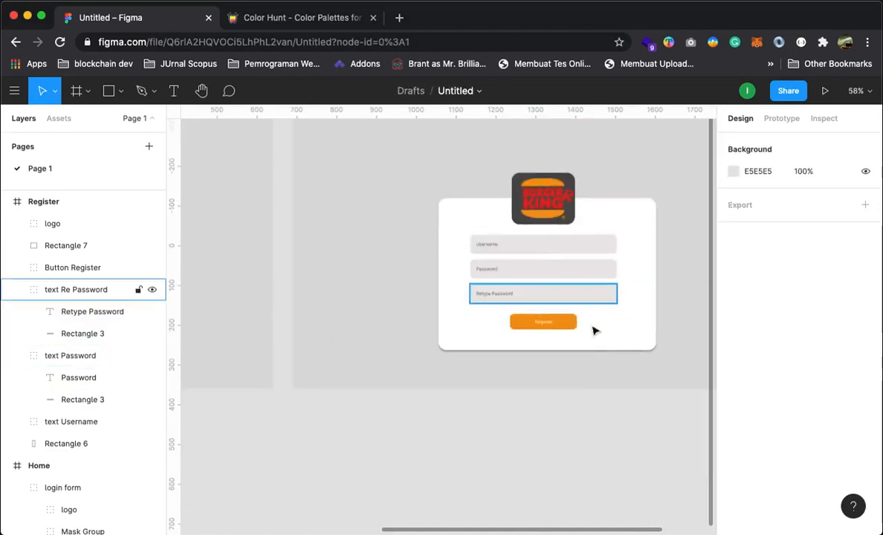
pyautogui.moveTo(594, 331); pyautogui.dragTo(498, 379)
pyautogui.moveTo(330, 152); pyautogui.dragTo(650, 417)
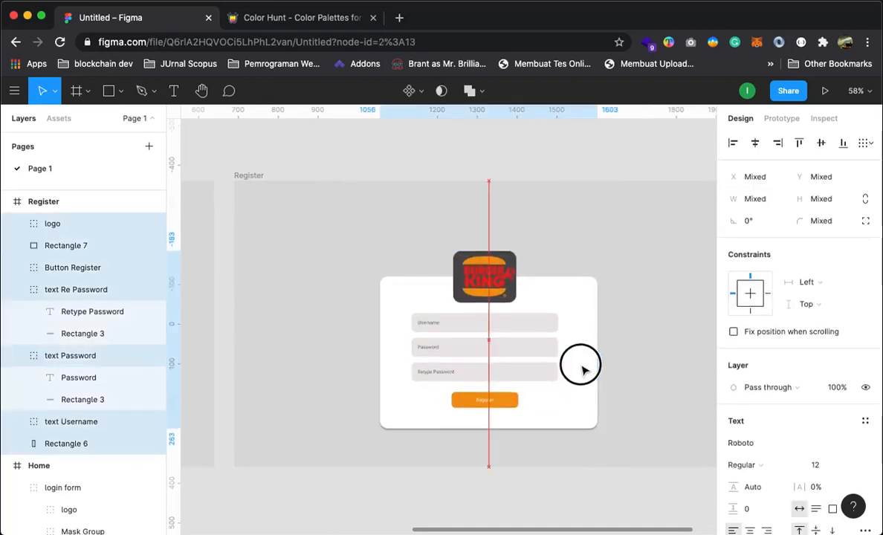
pyautogui.moveTo(583, 370)
pyautogui.mouseDown()
pyautogui.moveTo(584, 350)
pyautogui.moveTo(586, 364)
pyautogui.moveTo(568, 365)
pyautogui.moveTo(586, 365)
pyautogui.mouseUp()
pyautogui.click(602, 462)
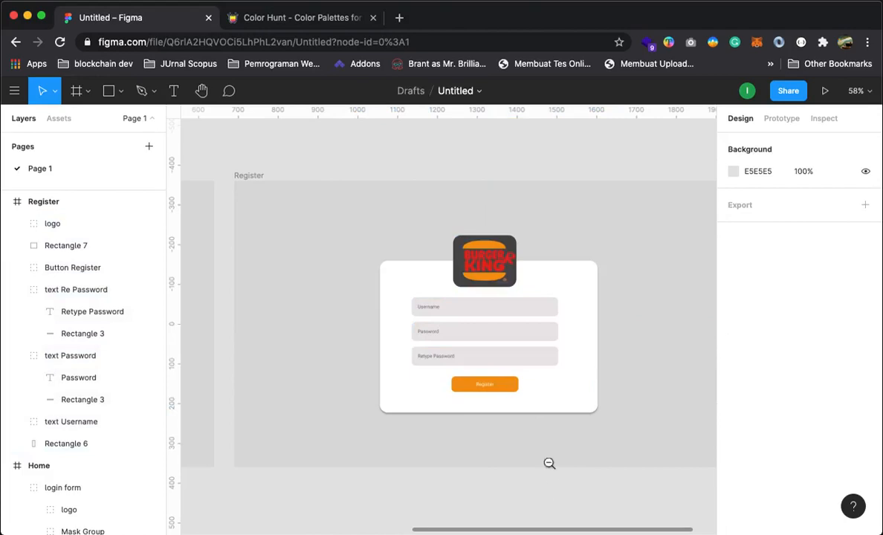
# Collapse the Register and Home frames in the layer list and select the Home frame.
pyautogui.keyDown('alt'); pyautogui.click(513, 352); pyautogui.keyUp('alt')
pyautogui.moveTo(438, 444); pyautogui.dragTo(502, 407)
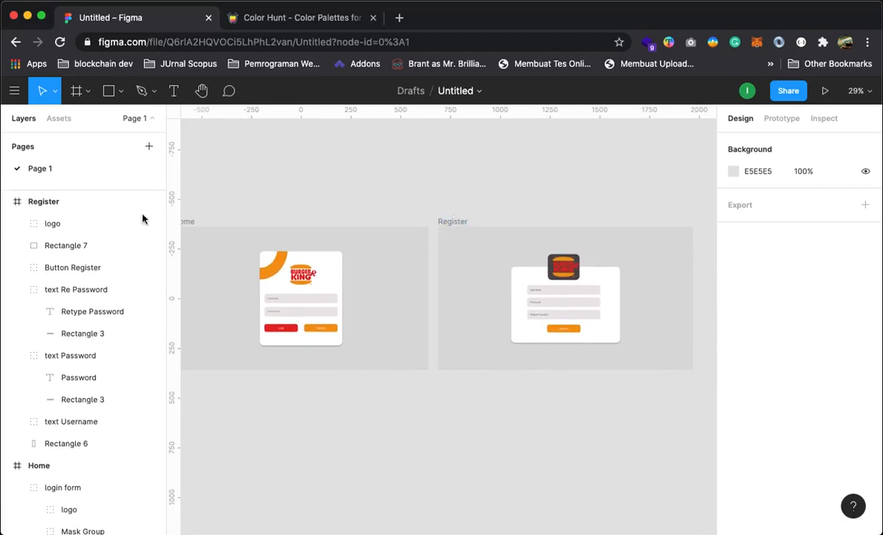
pyautogui.click(6, 202)
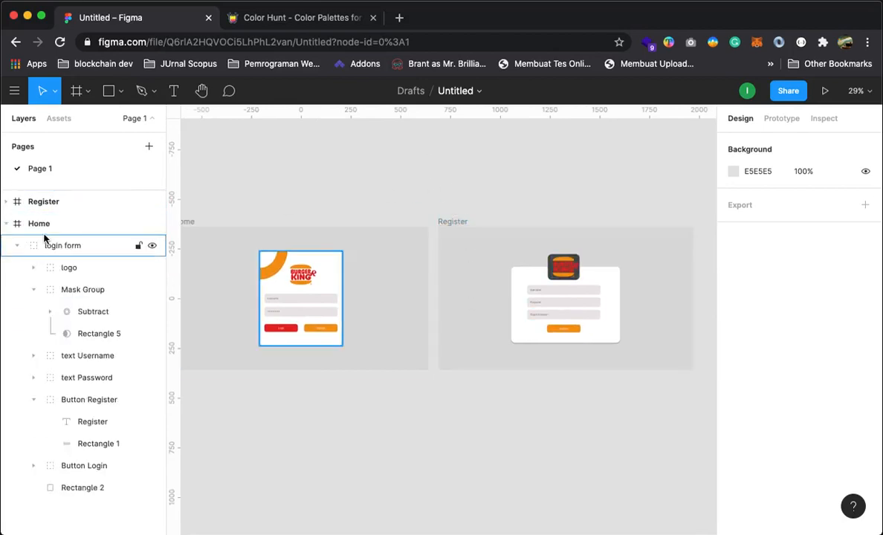
pyautogui.click(6, 223)
pyautogui.click(30, 223)
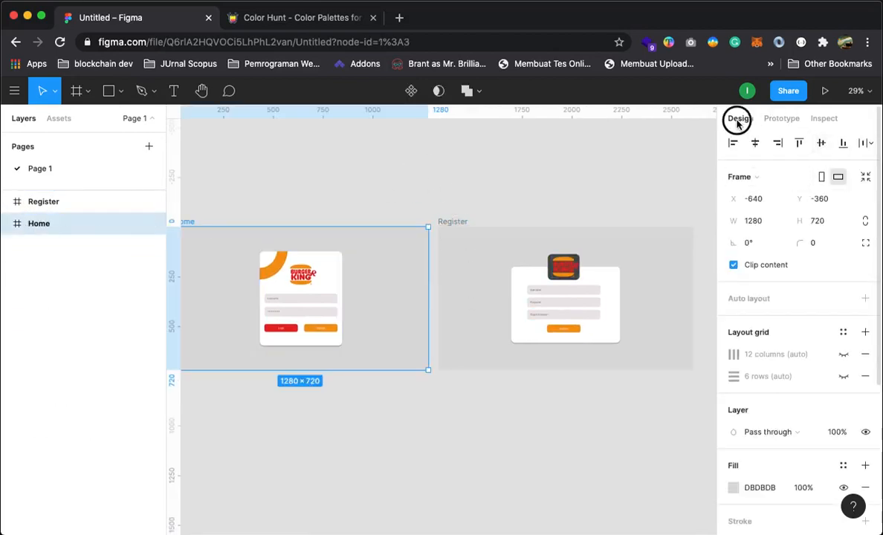
# Show the Home frame's 12-column grid and add a matching 12-column layout grid to the Register frame.
pyautogui.click(843, 354)
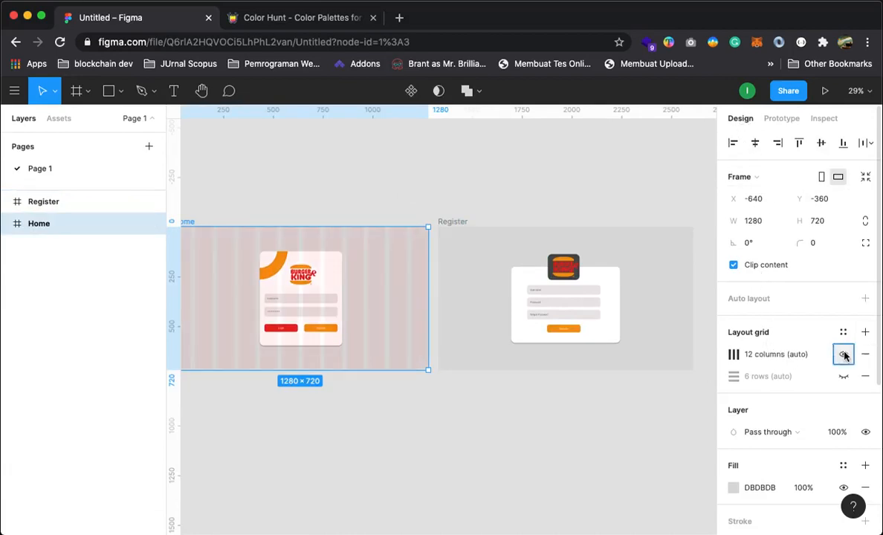
pyautogui.click(459, 239)
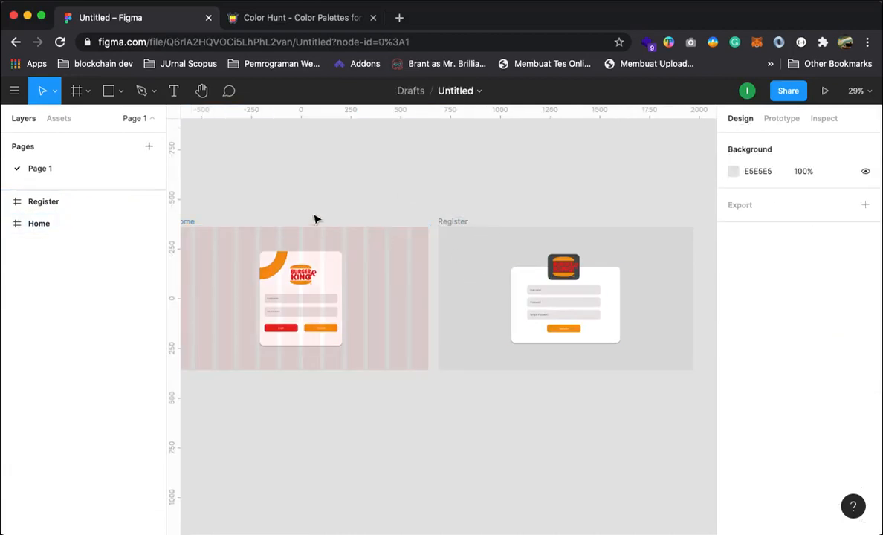
pyautogui.click(44, 201)
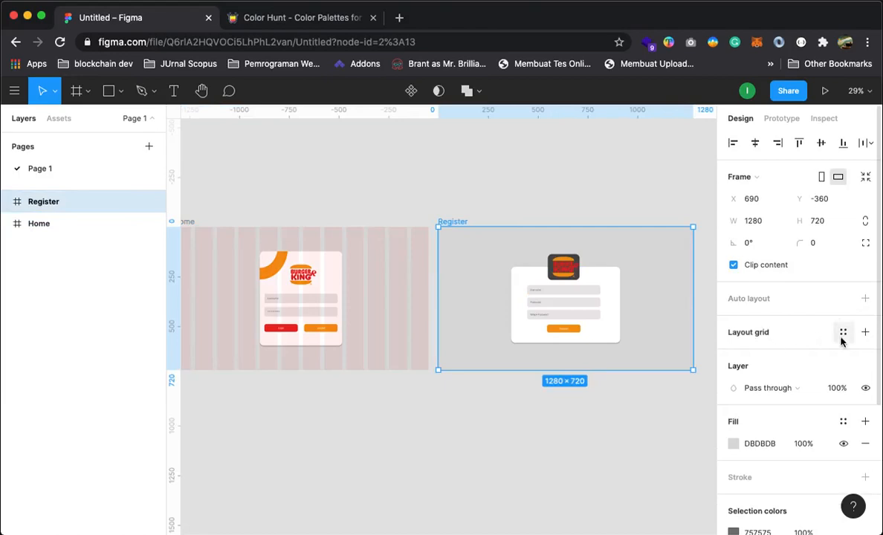
pyautogui.click(863, 332)
pyautogui.click(732, 355)
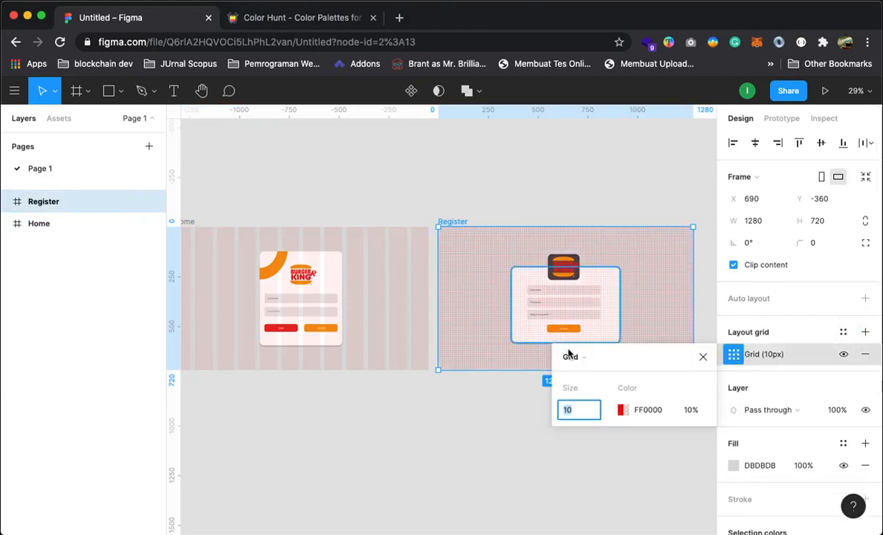
pyautogui.click(569, 356)
pyautogui.click(586, 372)
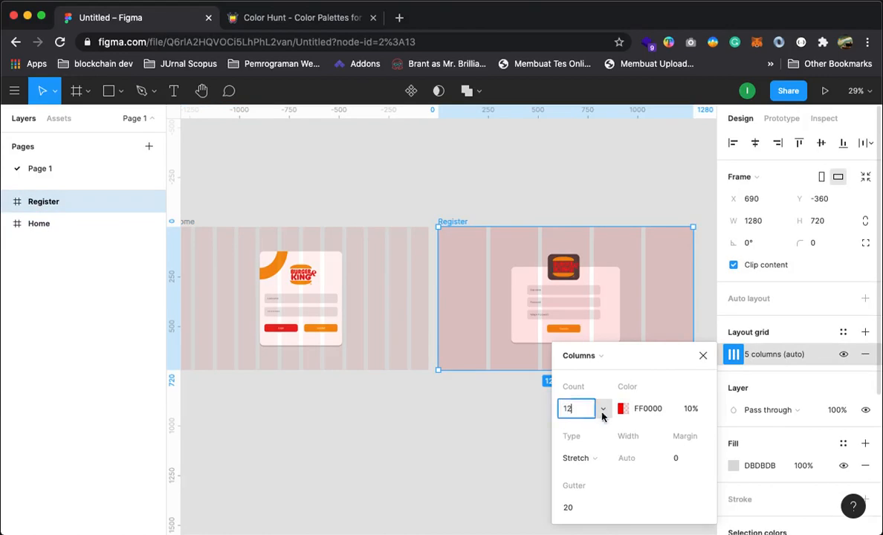
pyautogui.press('Return')
pyautogui.click(432, 426)
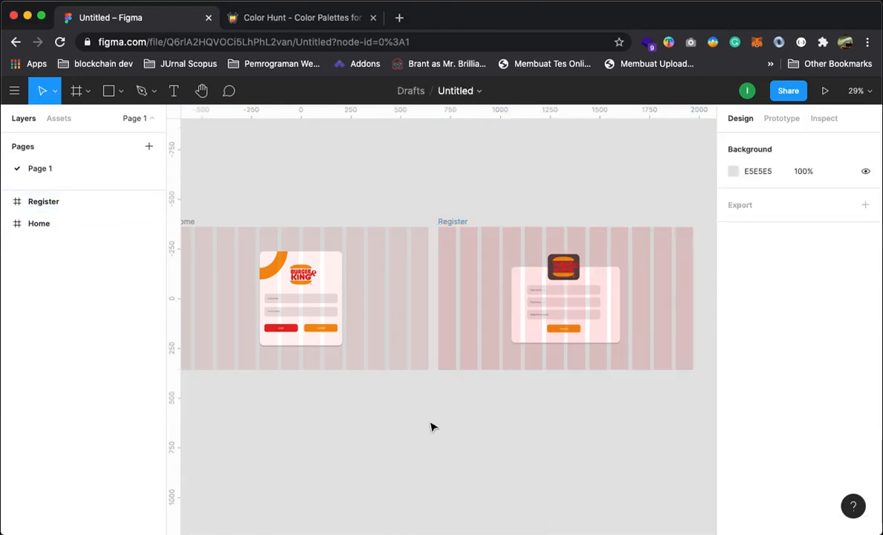
# Widen the white card in the Register frame on both sides to the column edges, making it 630 px wide.
pyautogui.click(517, 298)
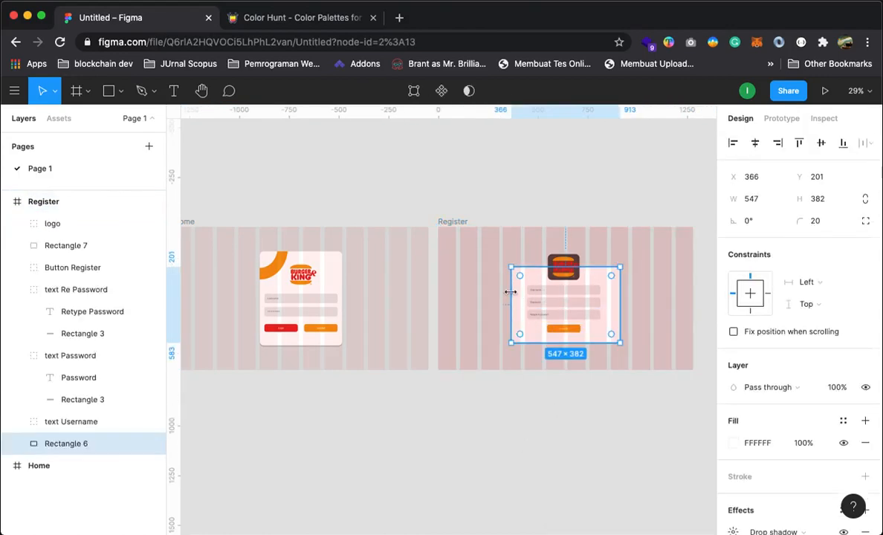
pyautogui.moveTo(514, 301)
pyautogui.mouseDown()
pyautogui.moveTo(525, 302)
pyautogui.moveTo(503, 302)
pyautogui.mouseUp()
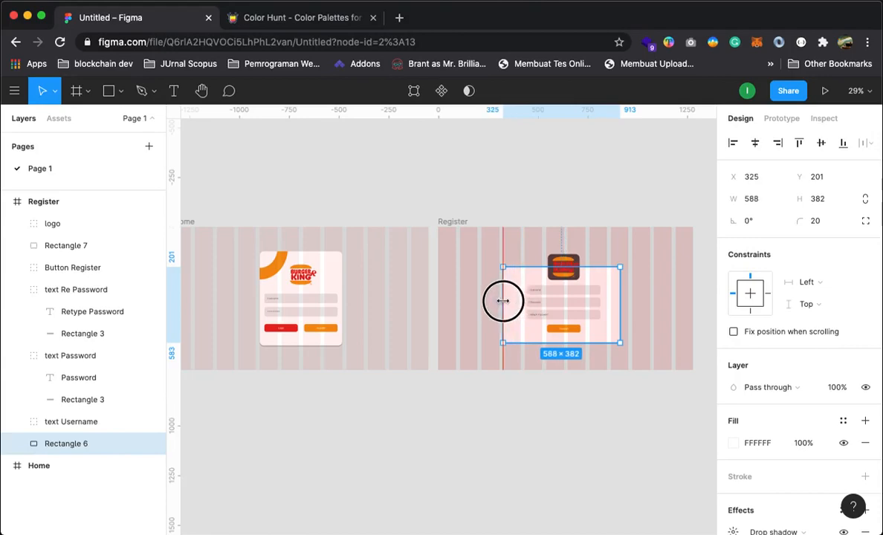
pyautogui.moveTo(619, 306)
pyautogui.mouseDown()
pyautogui.moveTo(606, 308)
pyautogui.moveTo(629, 309)
pyautogui.mouseUp()
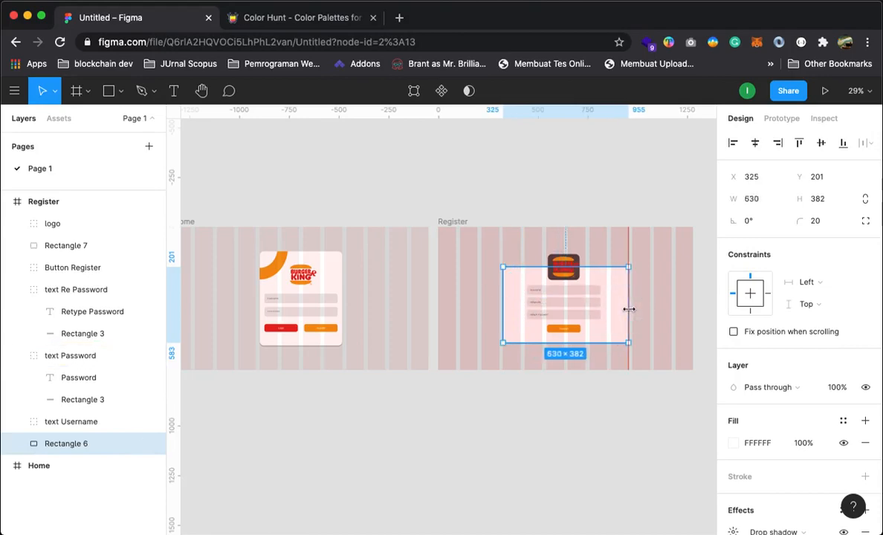
pyautogui.click(549, 444)
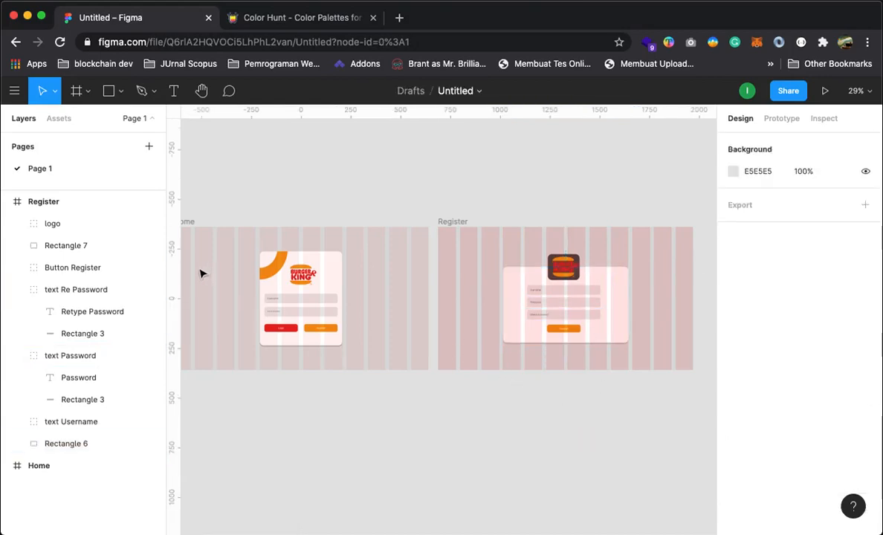
# Collapse the Register frame in the layer list and hide the column grids of the Register and Home frames.
pyautogui.hscroll(-3, 353, 360)
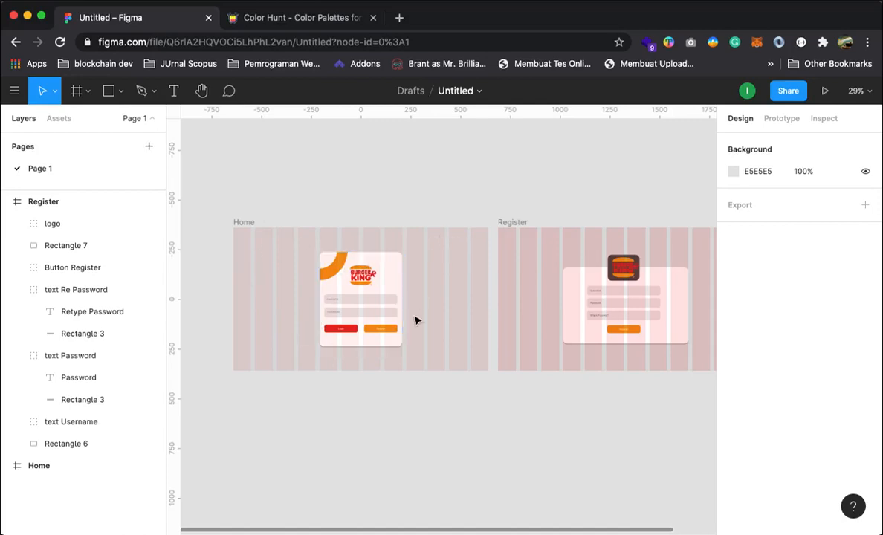
pyautogui.hscroll(5, 499, 436)
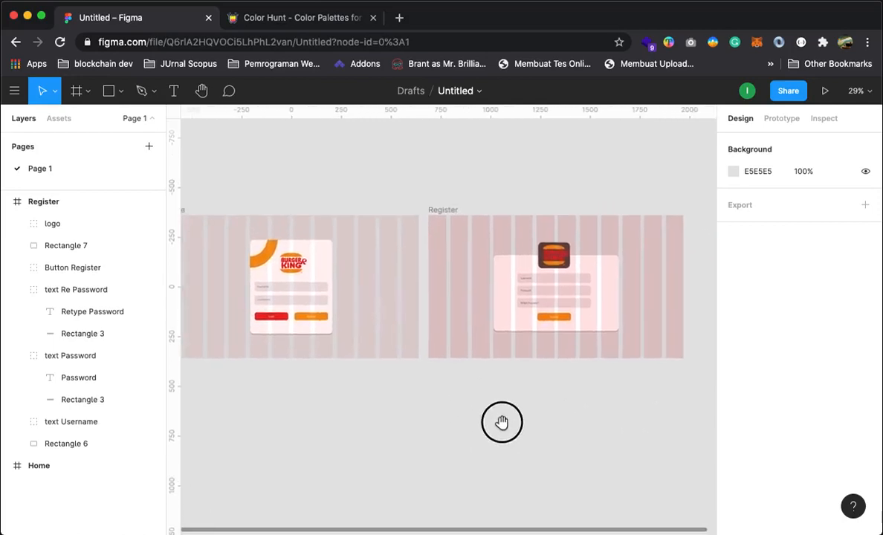
pyautogui.click(29, 200)
pyautogui.click(7, 201)
pyautogui.click(35, 200)
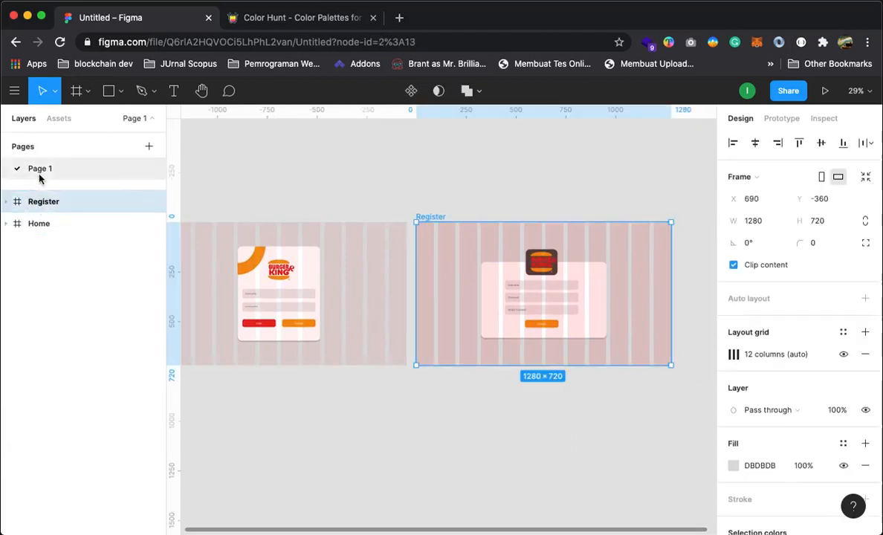
pyautogui.click(844, 353)
pyautogui.click(30, 223)
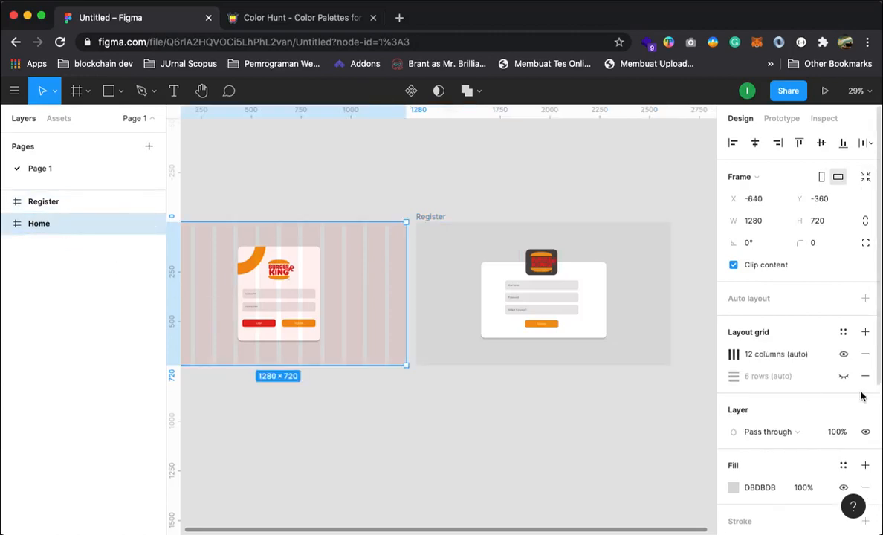
pyautogui.click(843, 357)
pyautogui.click(556, 422)
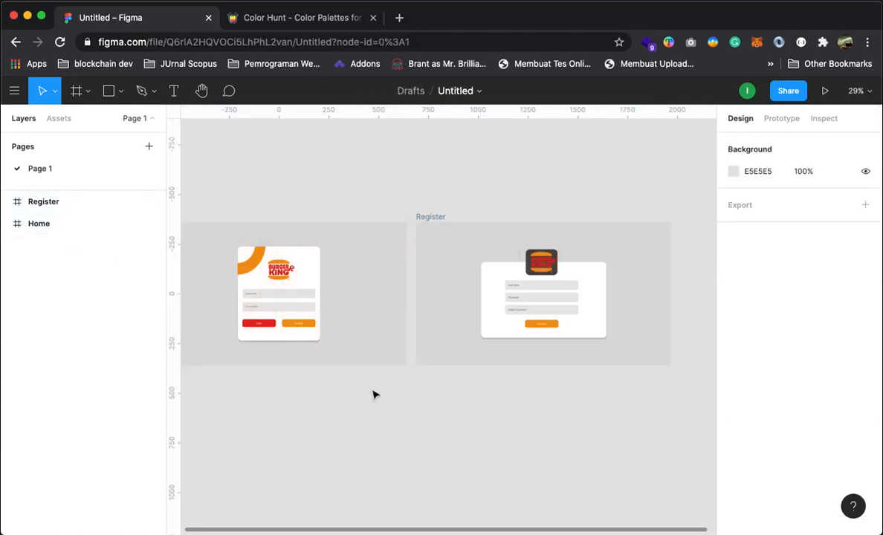
# Select the Button Register group in the Home login form and create a prototype connection from it to the Register frame.
pyautogui.moveTo(361, 301); pyautogui.dragTo(382, 288)
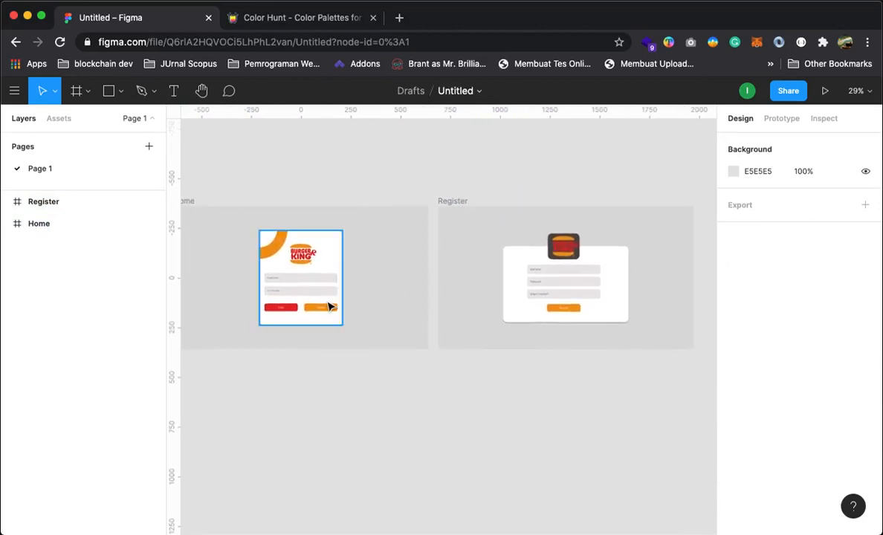
pyautogui.click(325, 311)
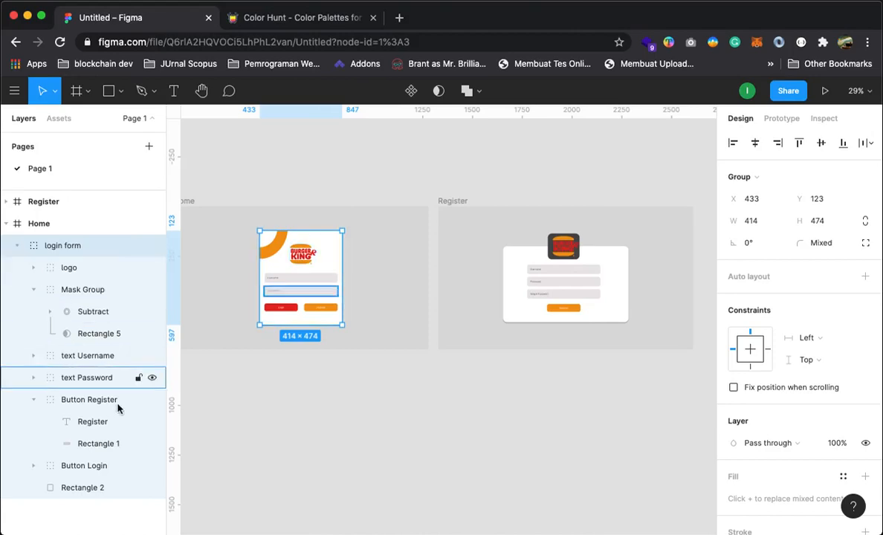
pyautogui.click(33, 399)
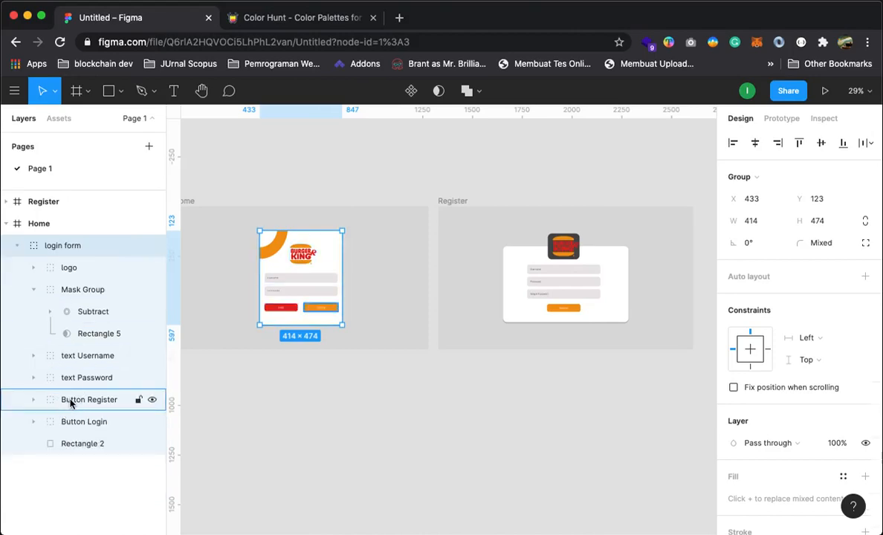
pyautogui.click(71, 401)
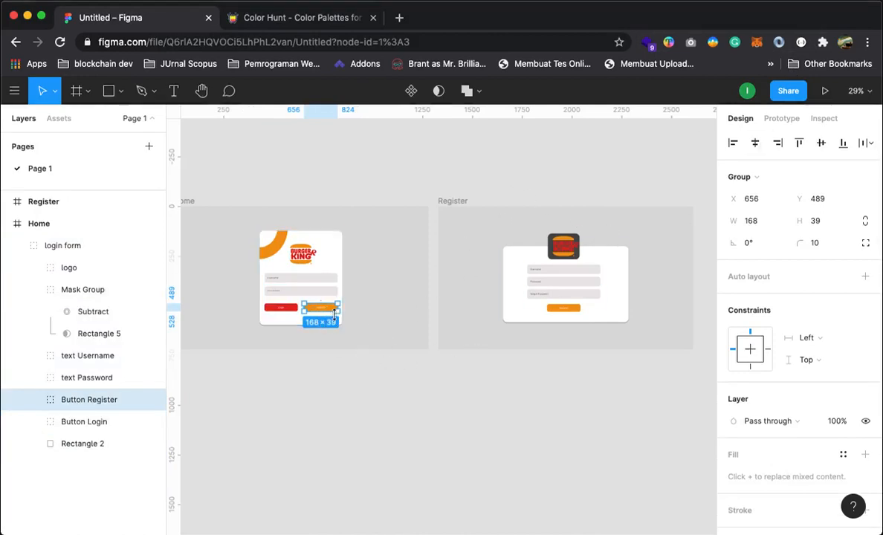
pyautogui.click(782, 119)
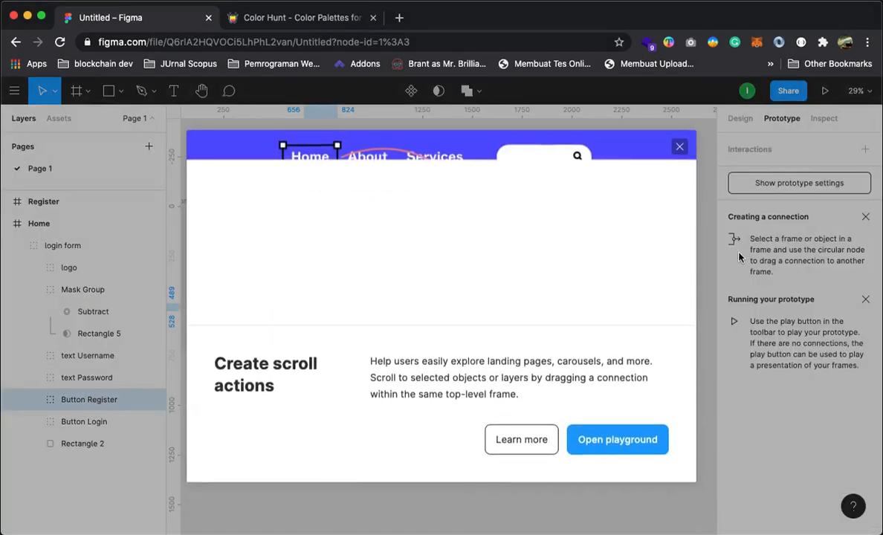
pyautogui.click(679, 146)
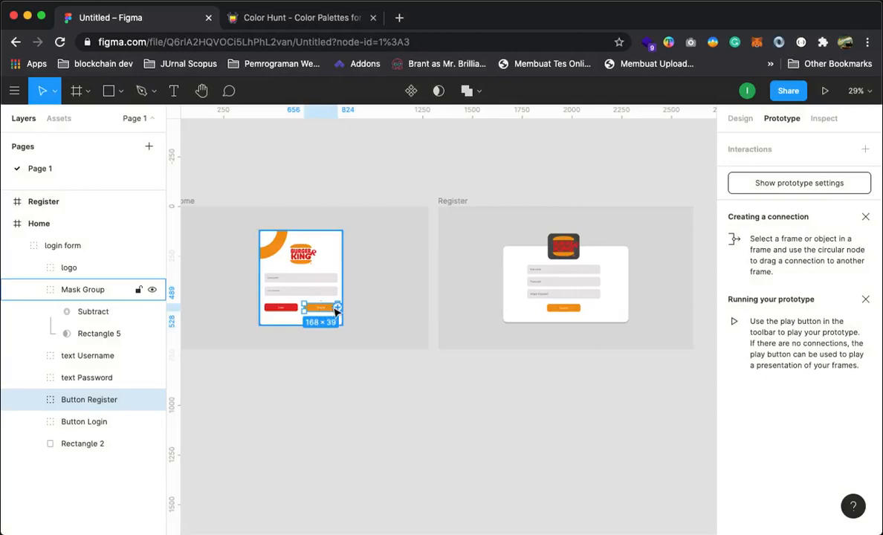
pyautogui.moveTo(338, 312); pyautogui.dragTo(446, 286)
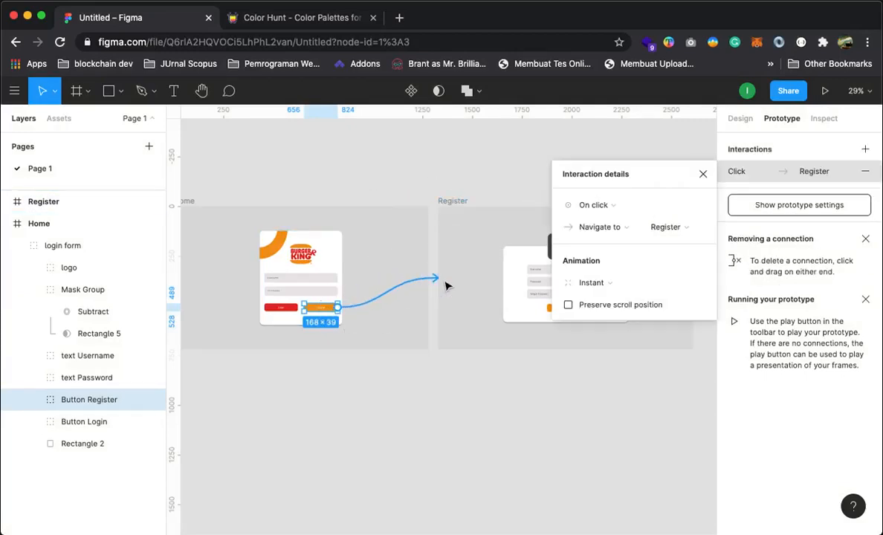
# Review the connection's trigger, action, destination and animation options, keeping On click, Navigate to, Register and Instant.
pyautogui.click(604, 205)
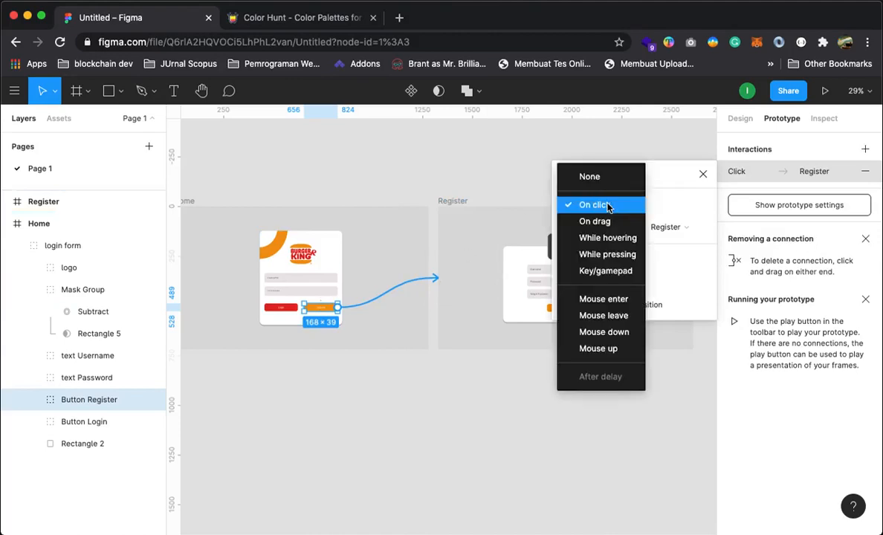
pyautogui.click(604, 206)
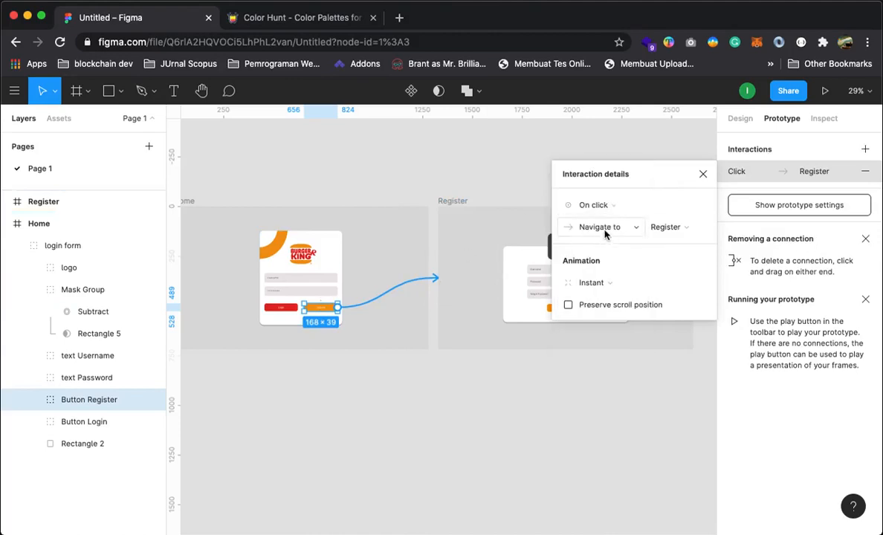
pyautogui.click(604, 231)
pyautogui.click(604, 228)
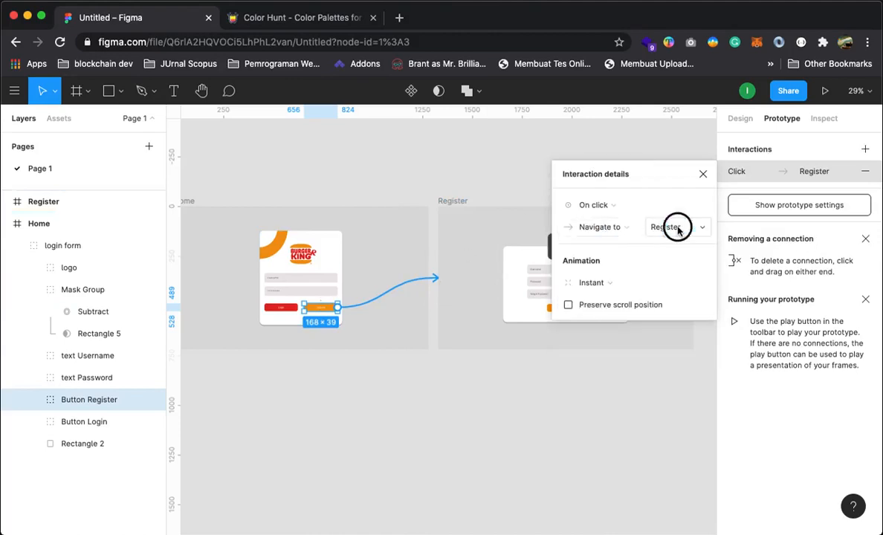
pyautogui.click(673, 228)
pyautogui.click(678, 228)
pyautogui.click(592, 282)
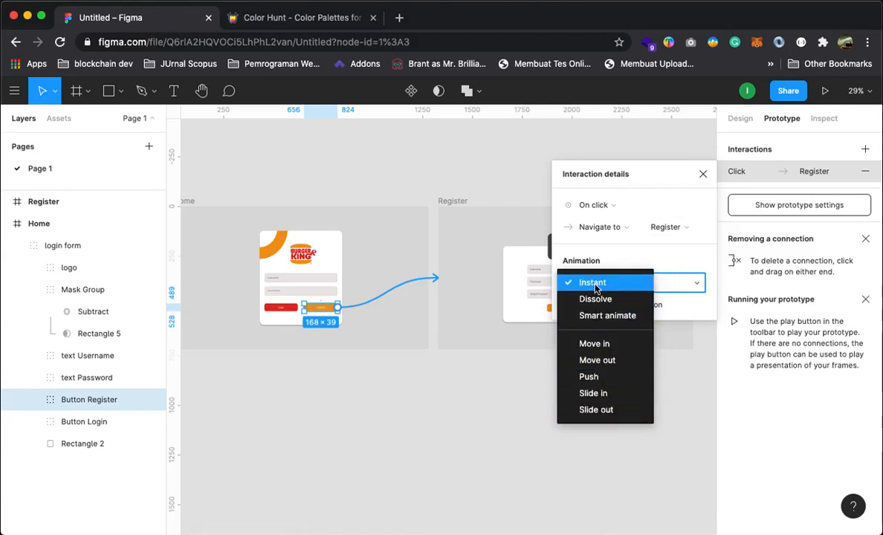
pyautogui.click(596, 286)
pyautogui.click(546, 363)
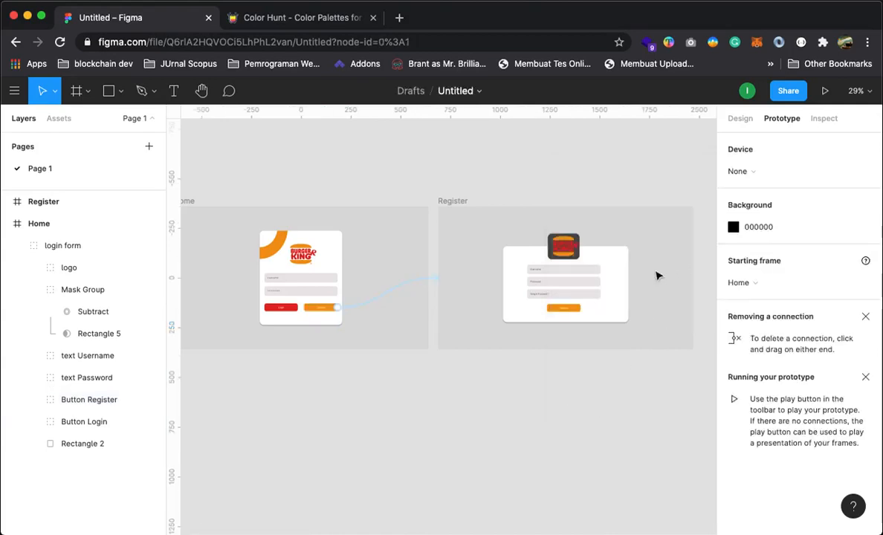
# Run the prototype from Home, follow the Register button, go back to the Home page and return to the design file.
pyautogui.click(290, 301)
pyautogui.click(301, 347)
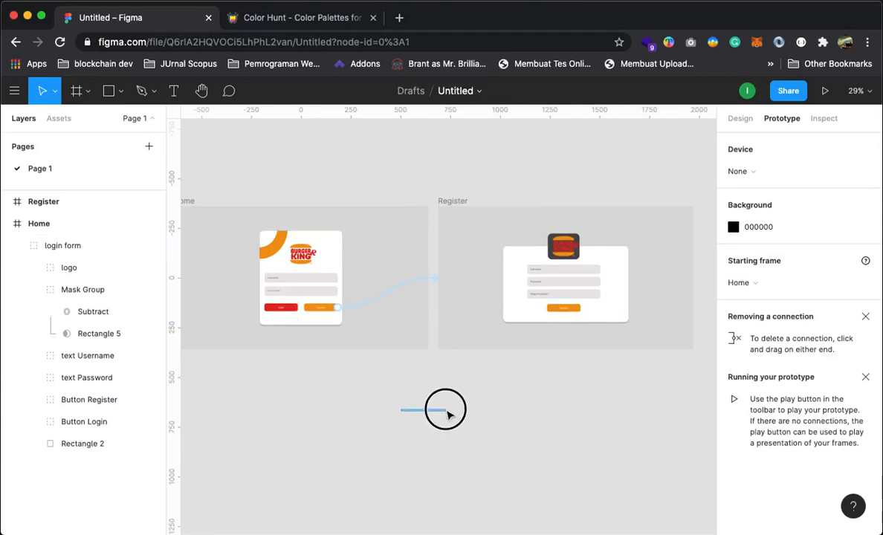
pyautogui.moveTo(380, 319); pyautogui.dragTo(414, 329)
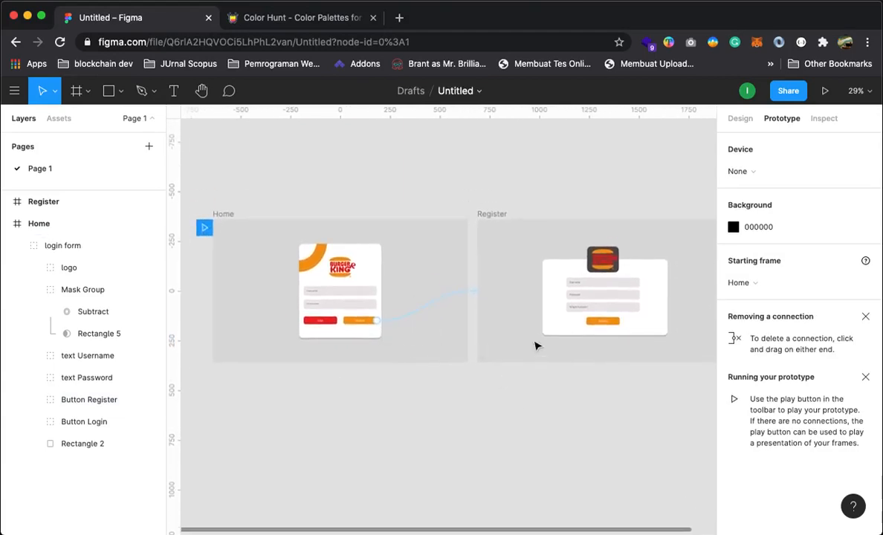
pyautogui.click(825, 94)
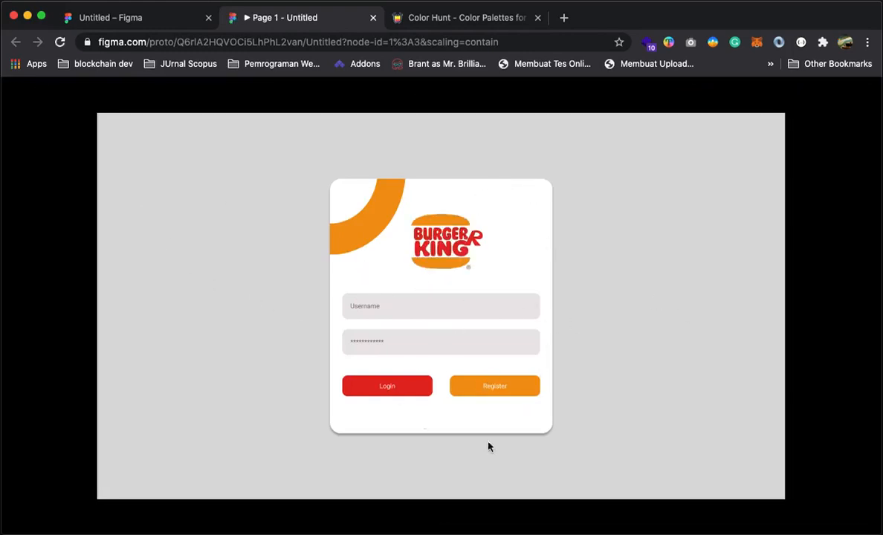
pyautogui.click(494, 390)
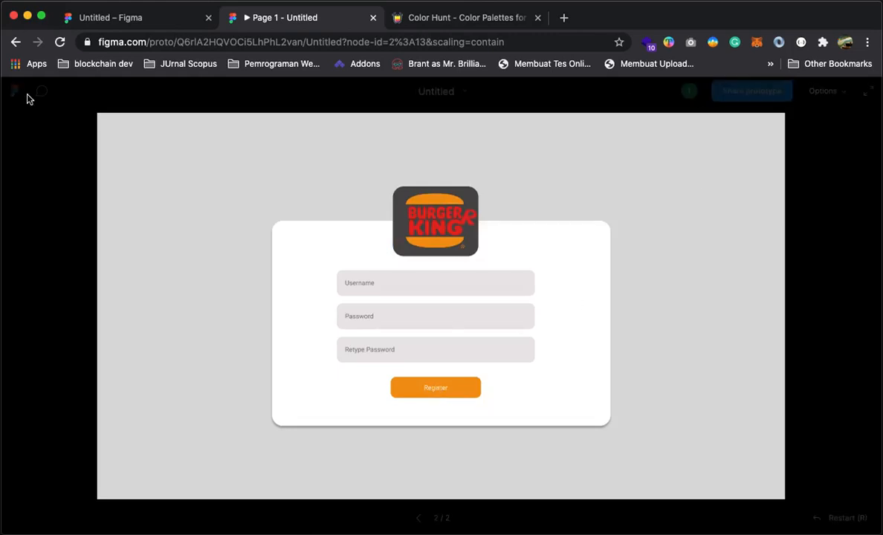
pyautogui.click(419, 519)
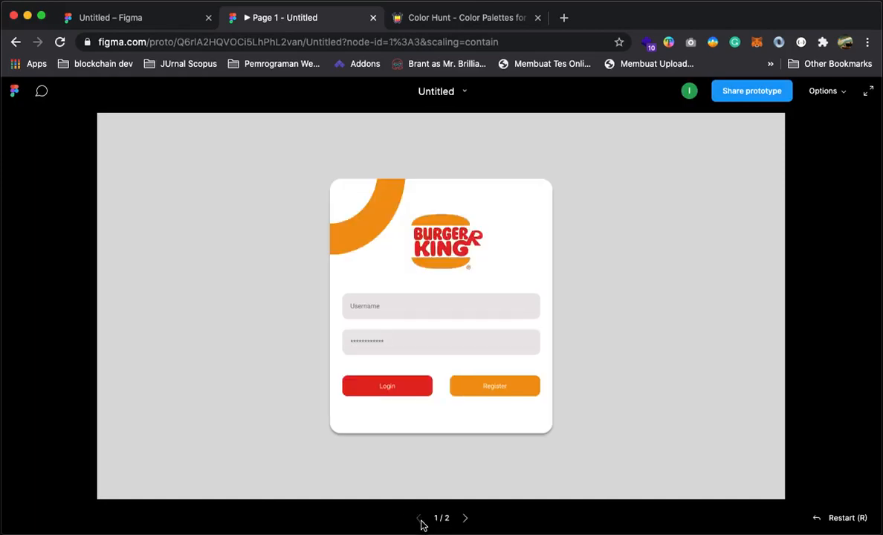
pyautogui.click(158, 11)
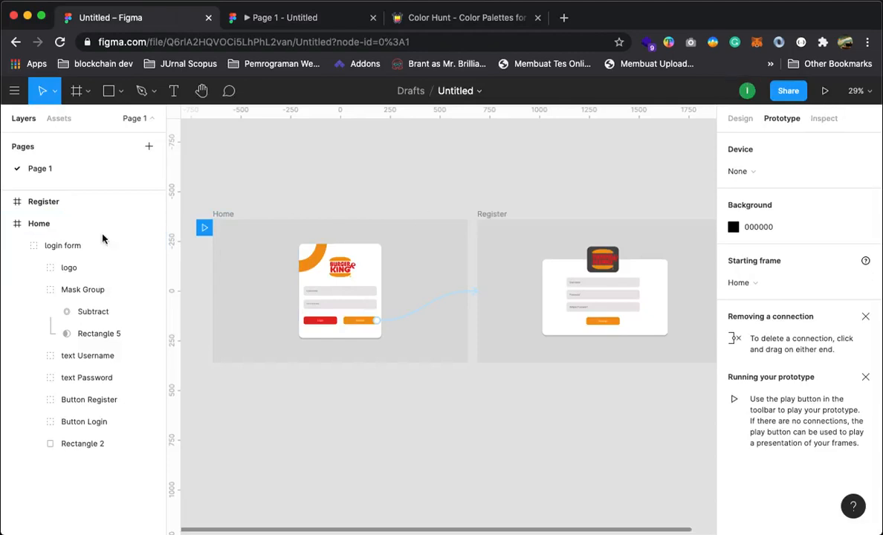
# Collapse the Home frame in the layer list and look through the frame, shape and pen tool options.
pyautogui.click(6, 223)
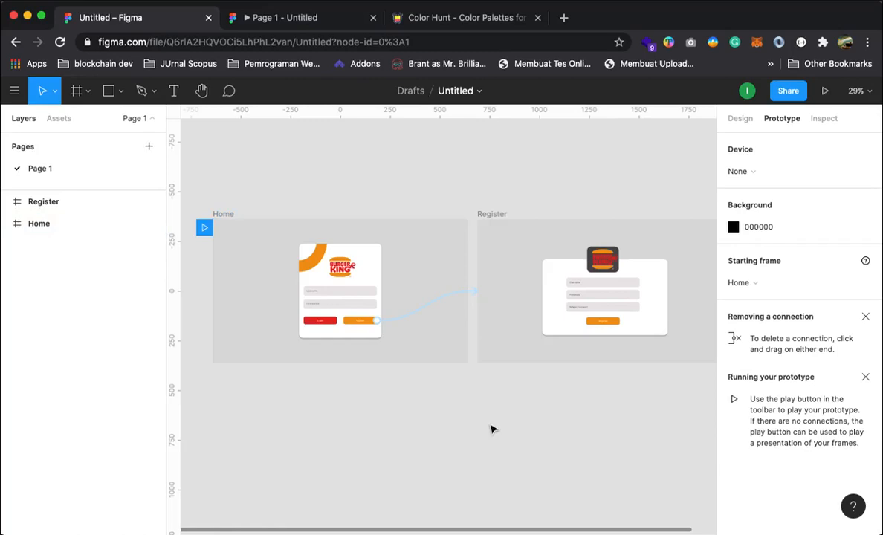
pyautogui.click(82, 91)
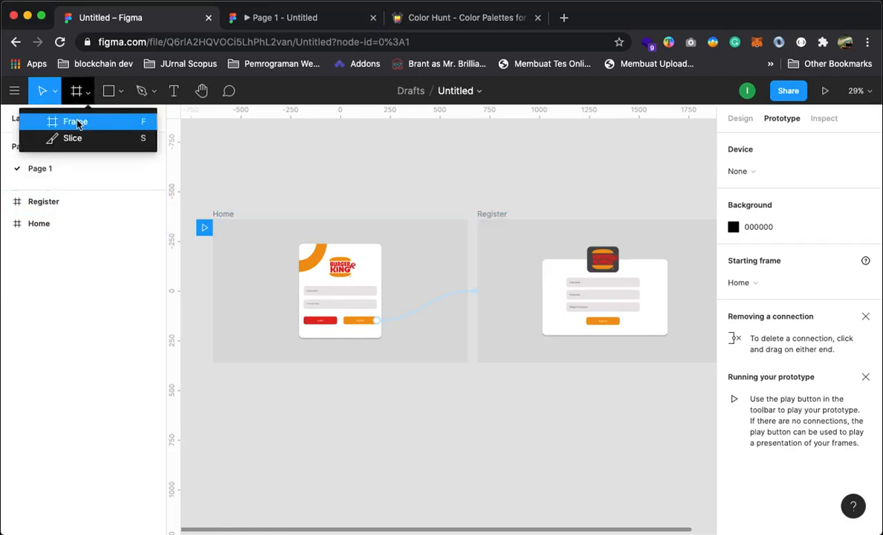
pyautogui.click(78, 122)
pyautogui.click(120, 91)
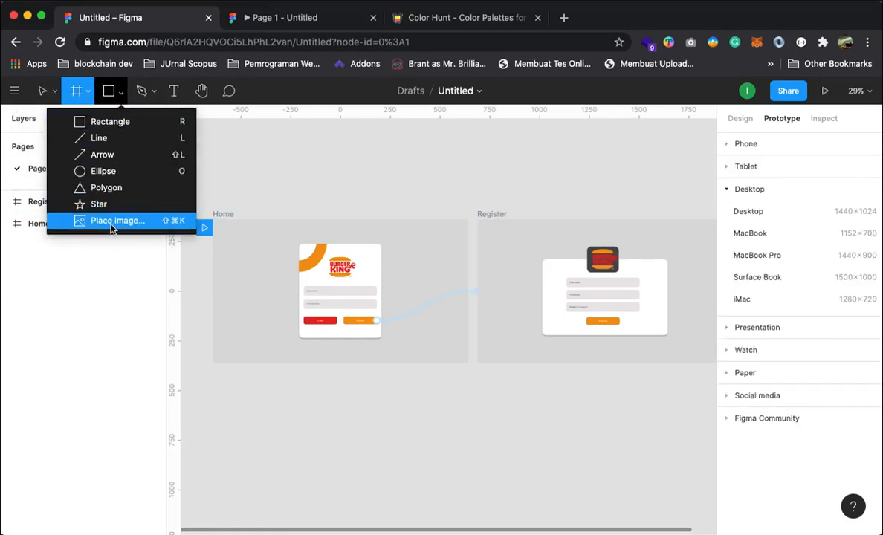
pyautogui.click(113, 100)
pyautogui.click(149, 93)
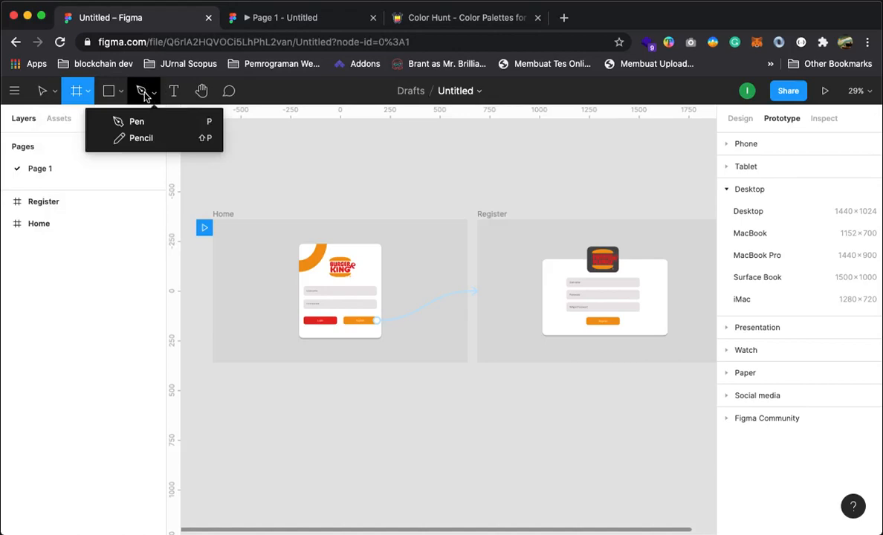
pyautogui.click(144, 94)
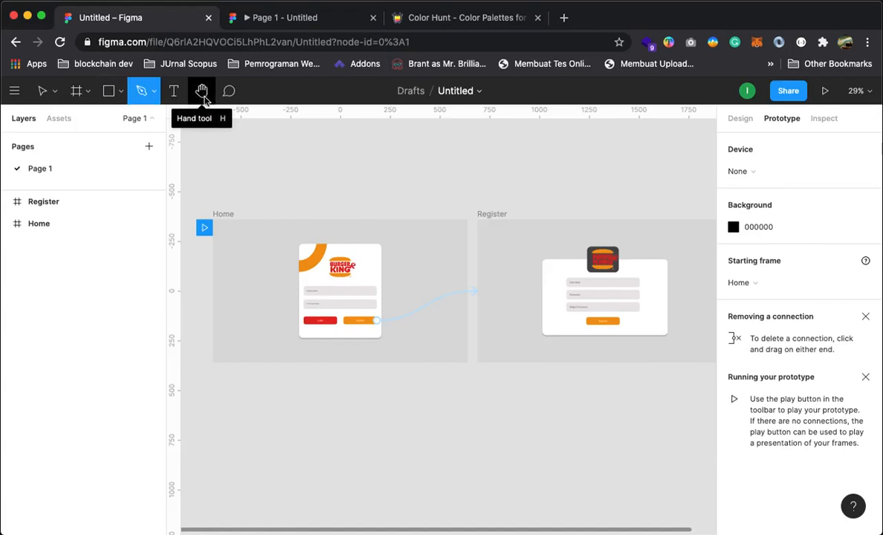
pyautogui.click(432, 178)
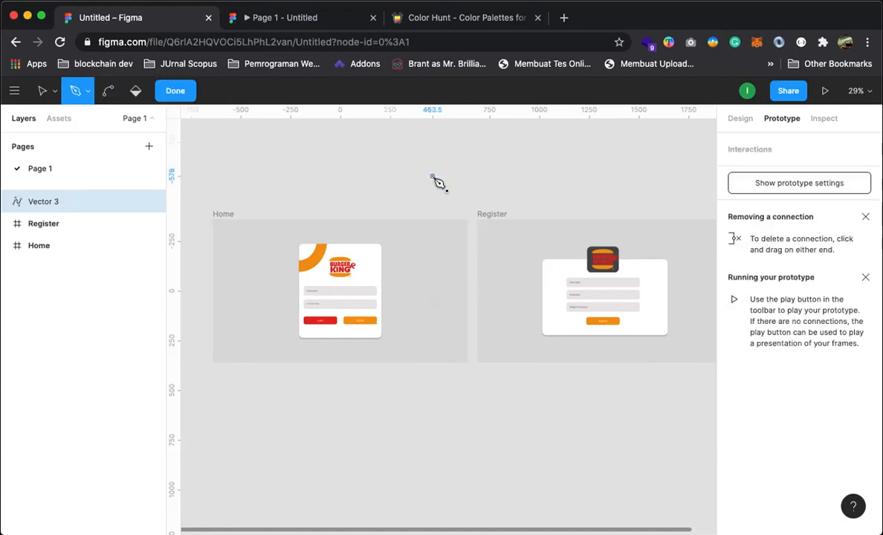
pyautogui.press('Escape')
# Zoom in and out around the Register frame and fit both frames in the view.
pyautogui.moveTo(458, 201); pyautogui.dragTo(476, 245)
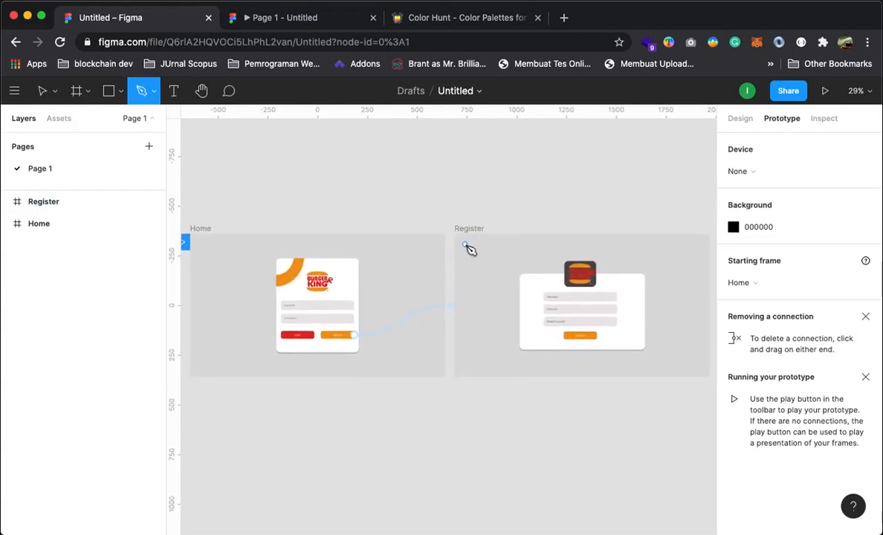
pyautogui.click(469, 245)
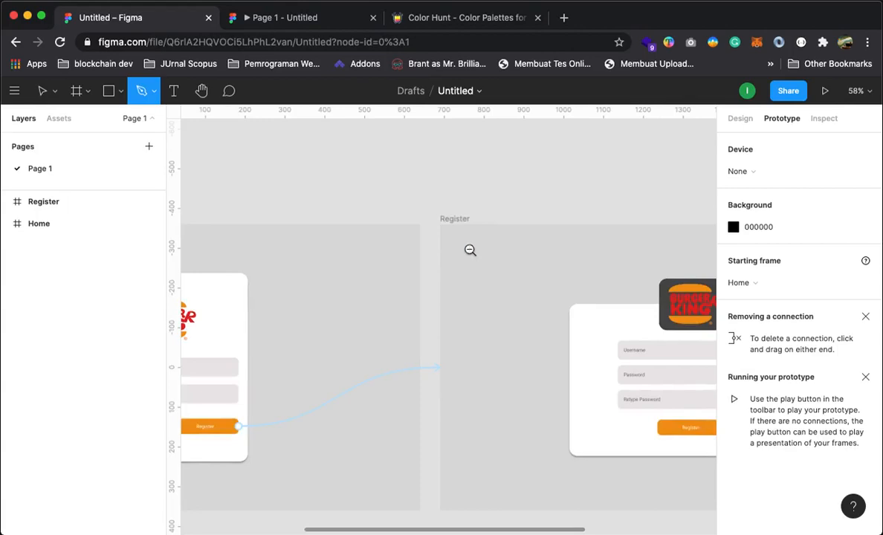
pyautogui.keyDown('alt'); pyautogui.click(469, 250); pyautogui.keyUp('alt')
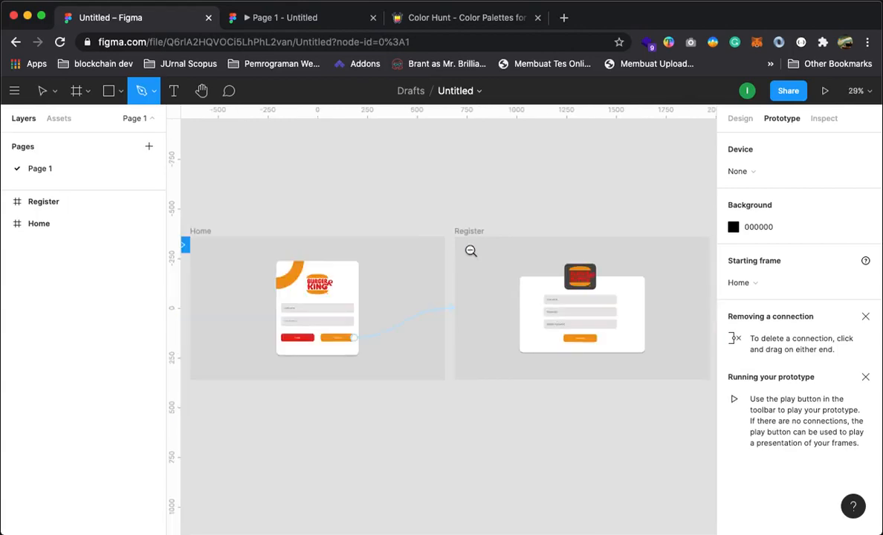
pyautogui.keyDown('alt'); pyautogui.click(471, 251); pyautogui.keyUp('alt')
pyautogui.keyDown('alt'); pyautogui.click(471, 254); pyautogui.keyUp('alt')
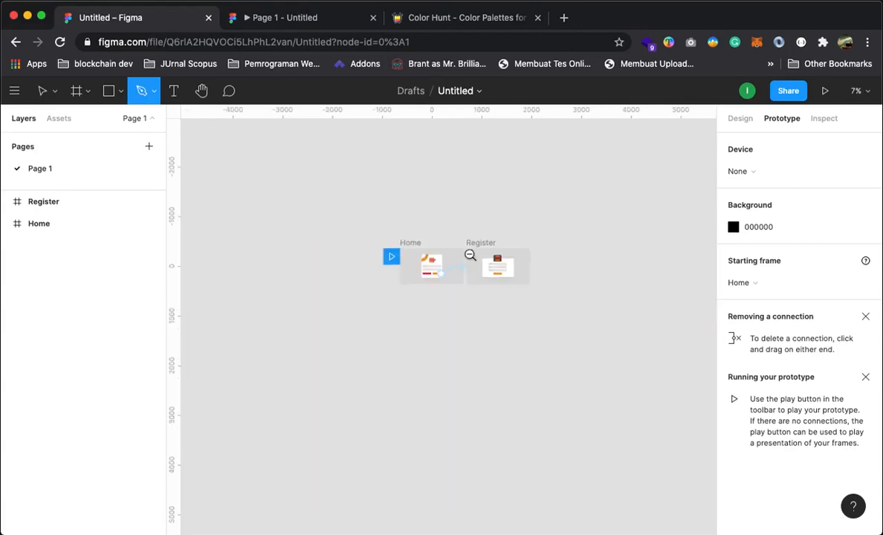
pyautogui.click(468, 253)
pyautogui.click(468, 253)
pyautogui.click(856, 90)
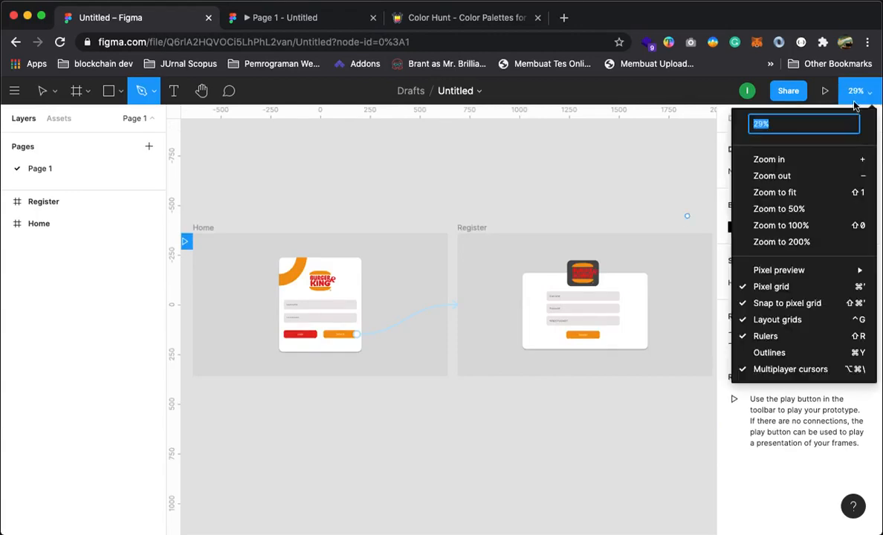
pyautogui.click(793, 191)
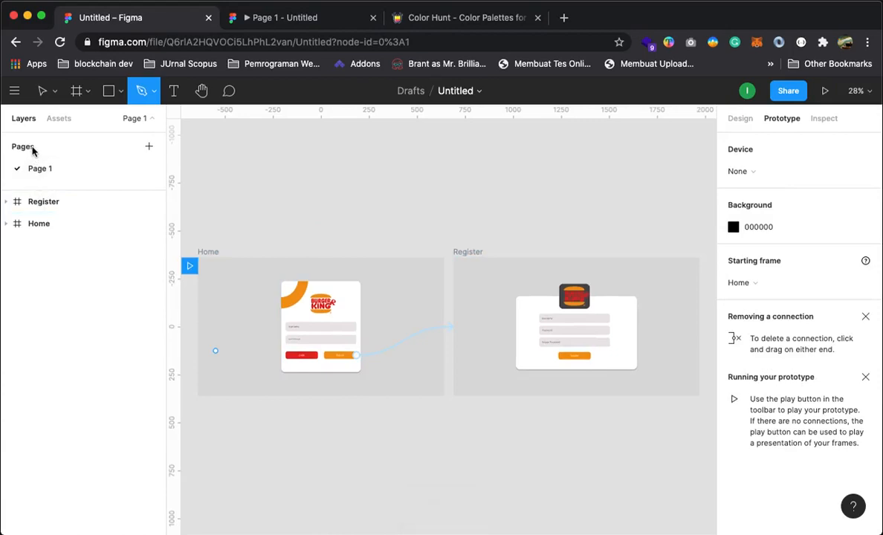
# Post the comment "Warnanya cocoknya apa yah?" on the orange arc of the Home login form.
pyautogui.click(230, 92)
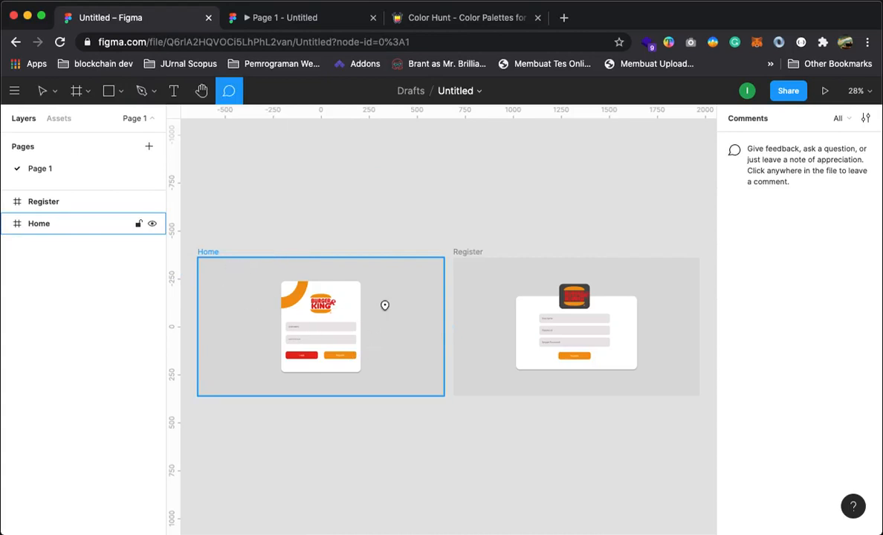
pyautogui.click(299, 287)
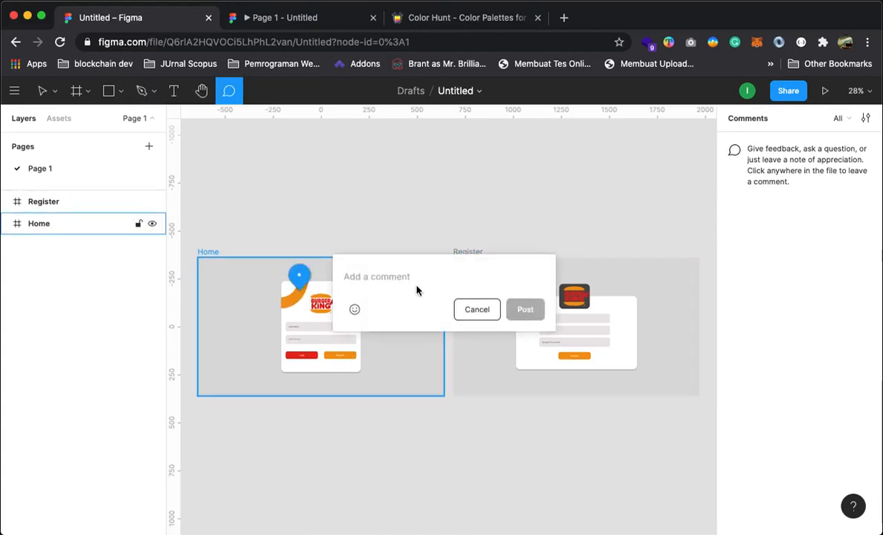
pyautogui.write('Wa')
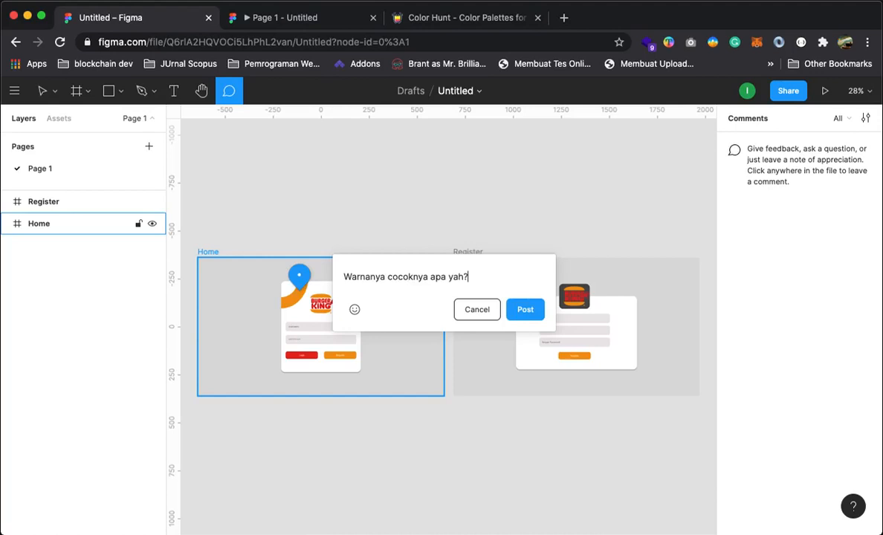
pyautogui.click(530, 312)
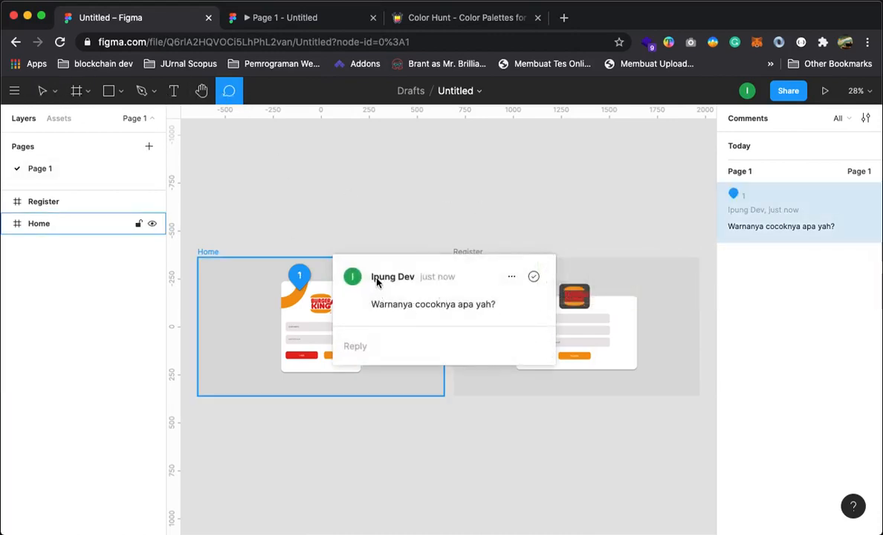
# Leave comment mode, show the comments again and open the comment posted on the Home frame.
pyautogui.click(41, 90)
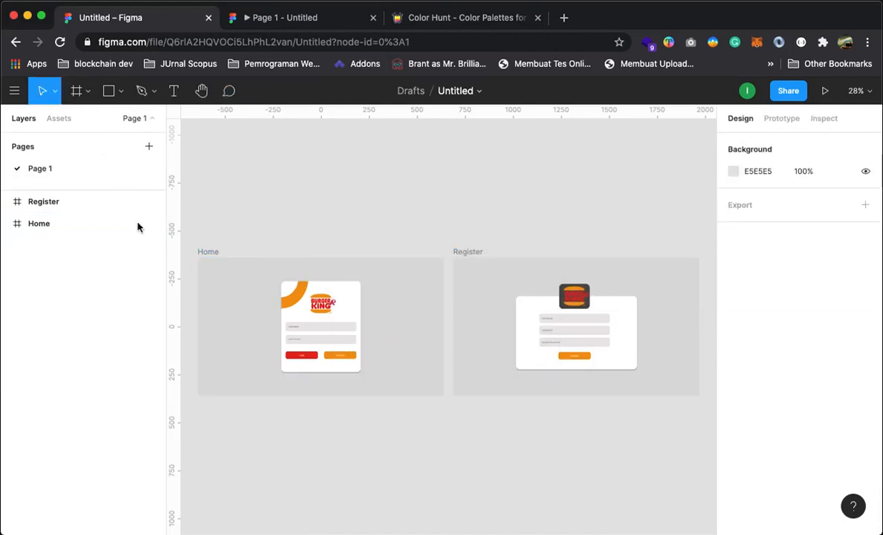
pyautogui.click(229, 91)
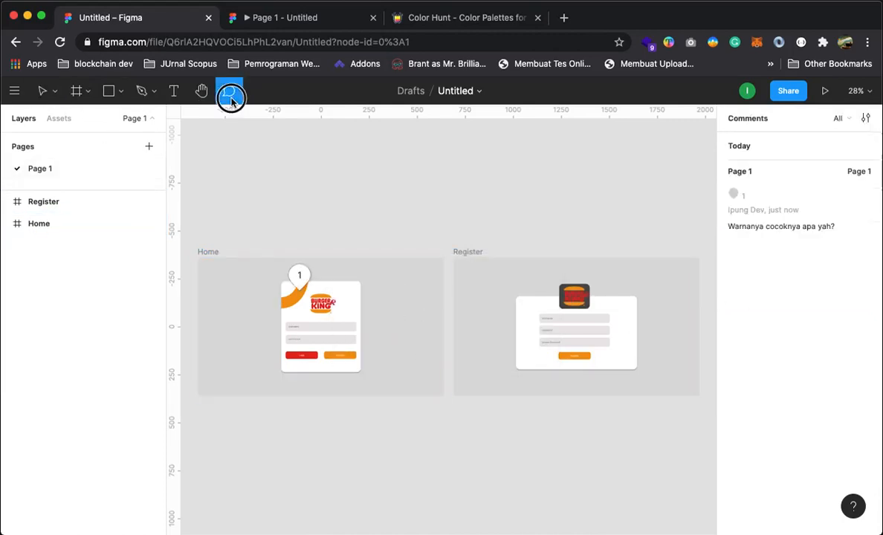
pyautogui.click(809, 228)
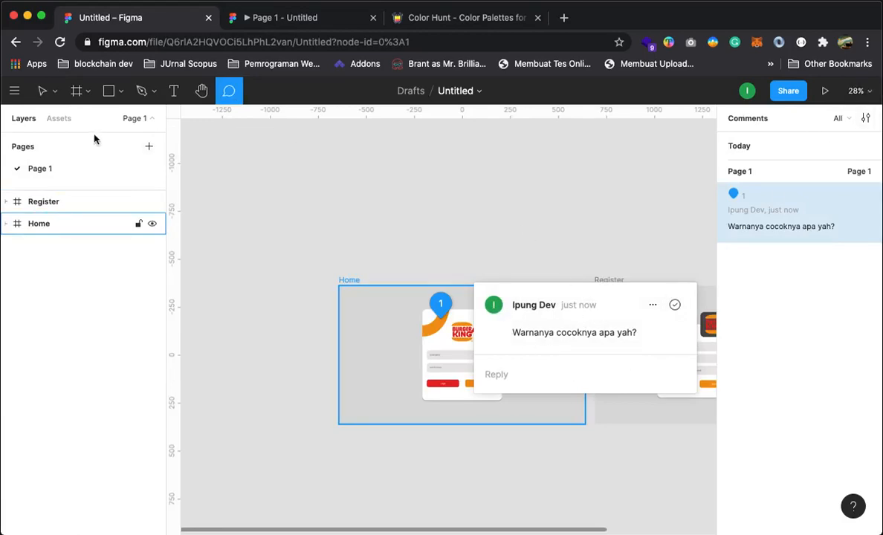
pyautogui.click(17, 92)
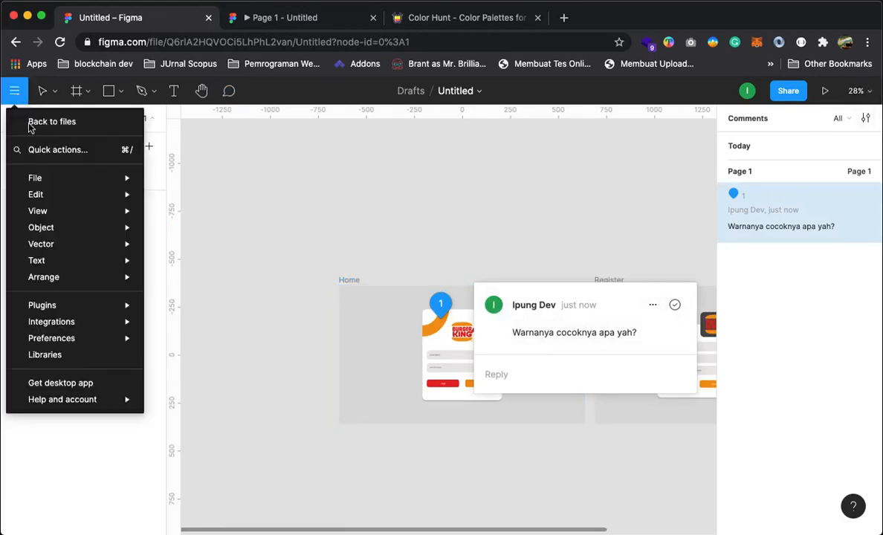
pyautogui.moveTo(92, 312)
pyautogui.moveTo(91, 399)
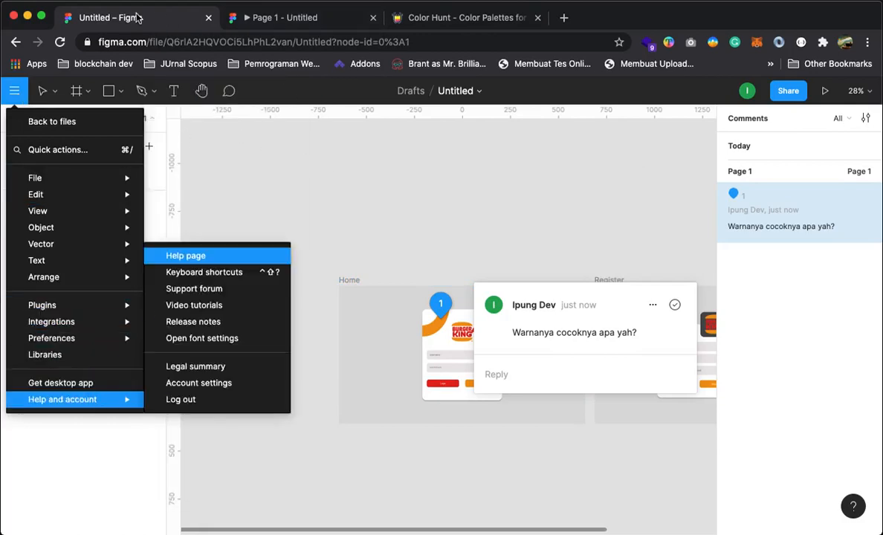
pyautogui.click(15, 91)
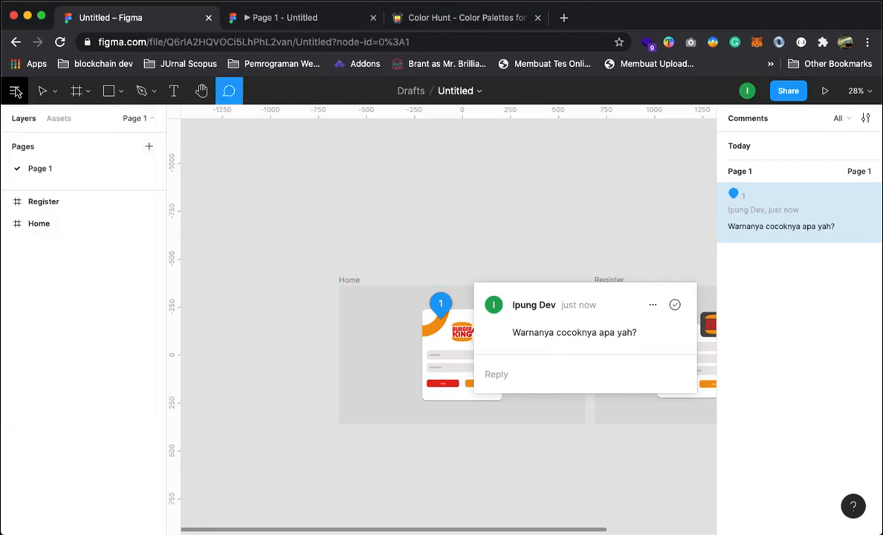
pyautogui.rightClick(15, 91)
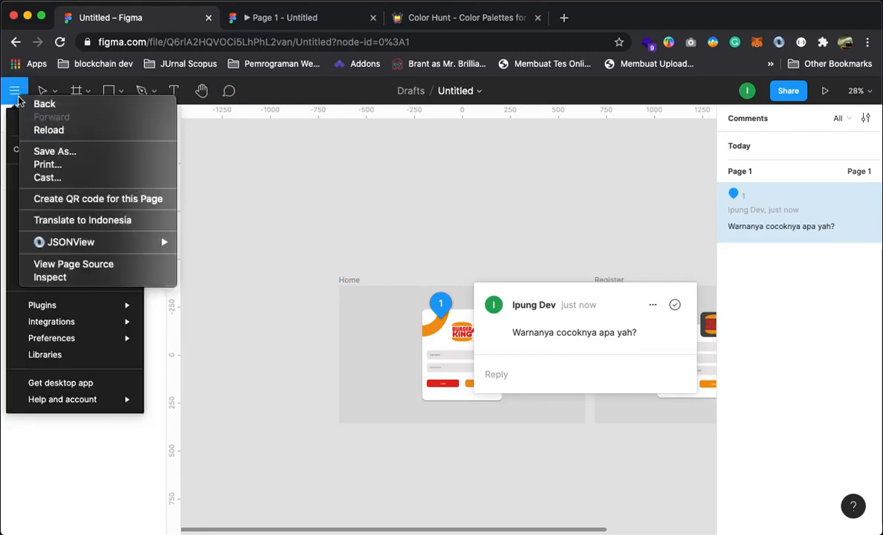
# Go back to the drafts file list and reopen the Untitled file containing the Burger King pages.
pyautogui.click(15, 91)
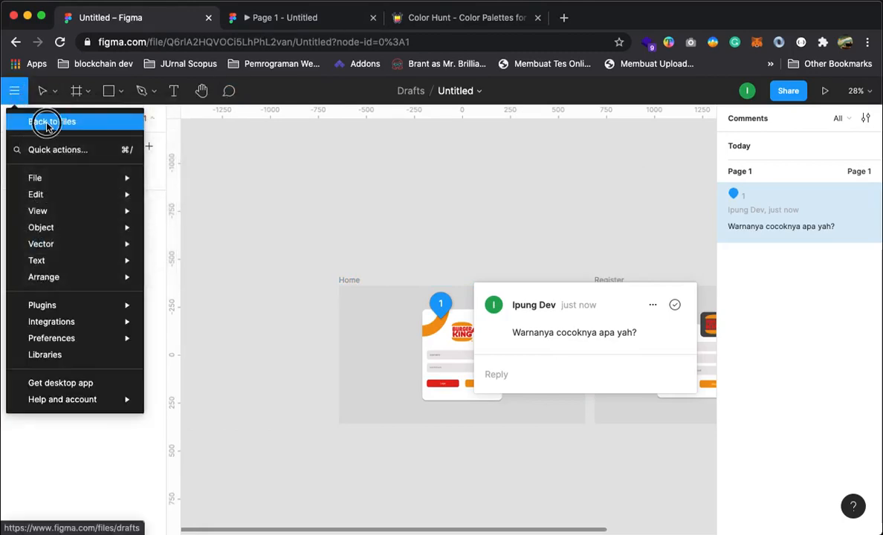
pyautogui.click(44, 121)
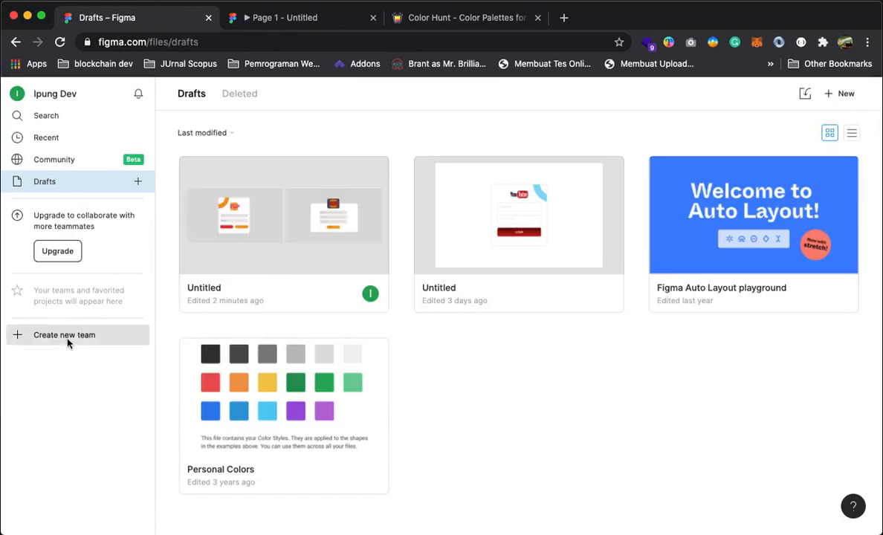
pyautogui.click(285, 222)
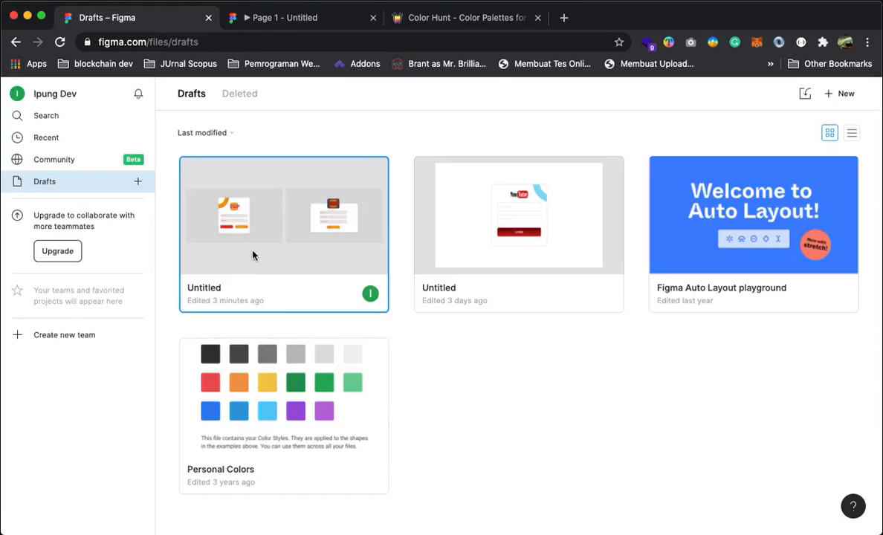
pyautogui.doubleClick(294, 235)
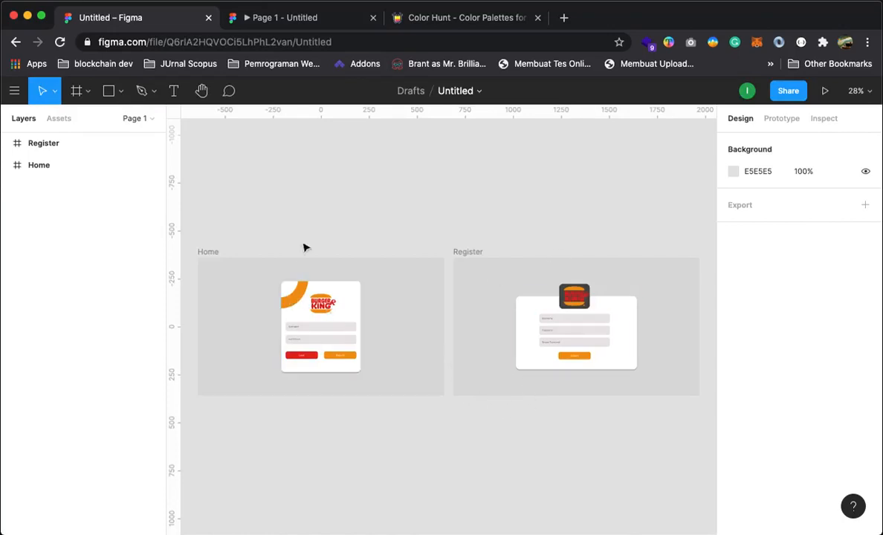
# Select Rectangle 2 in the Home frame's login form group and inspect its properties, colors and shadow.
pyautogui.click(348, 299)
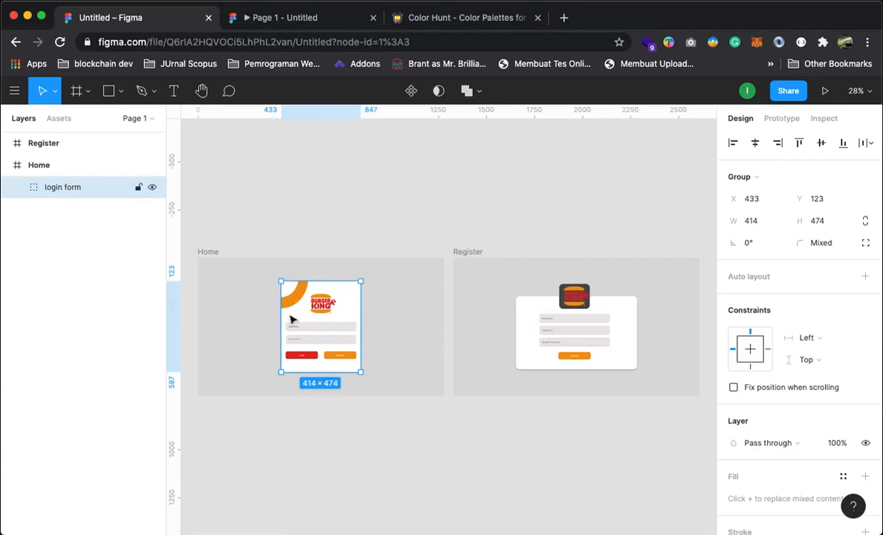
pyautogui.click(17, 189)
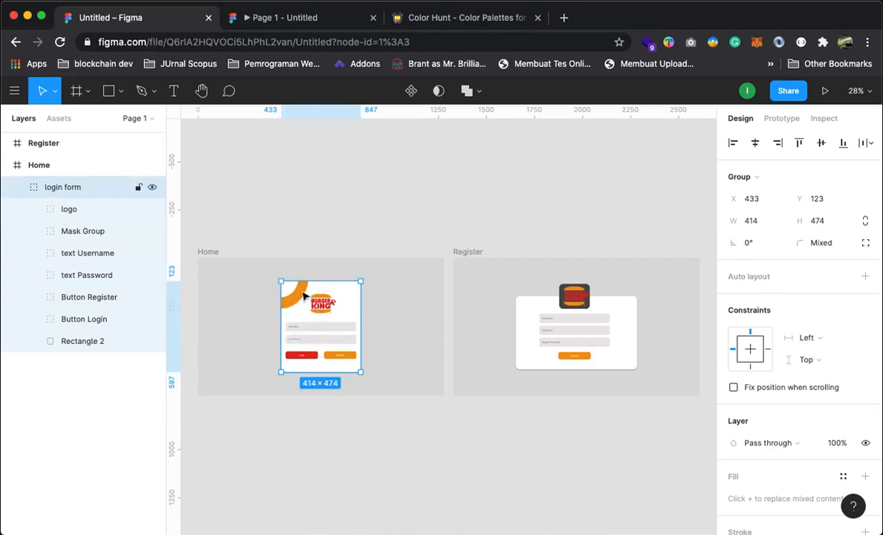
pyautogui.click(58, 342)
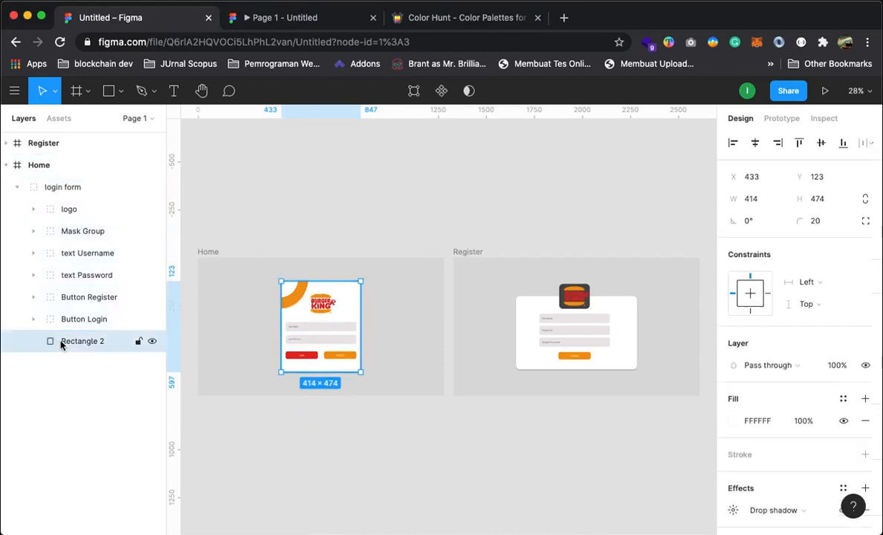
pyautogui.click(821, 120)
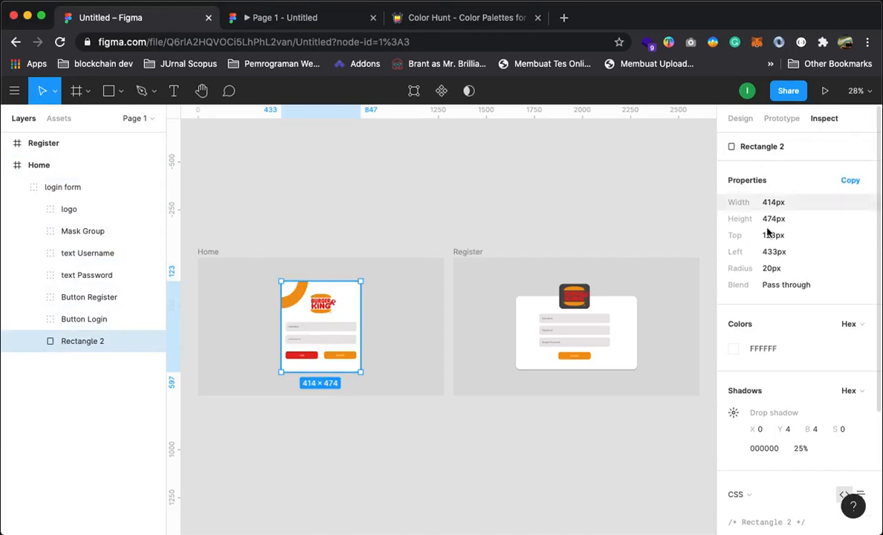
pyautogui.scroll(-3, 787, 459)
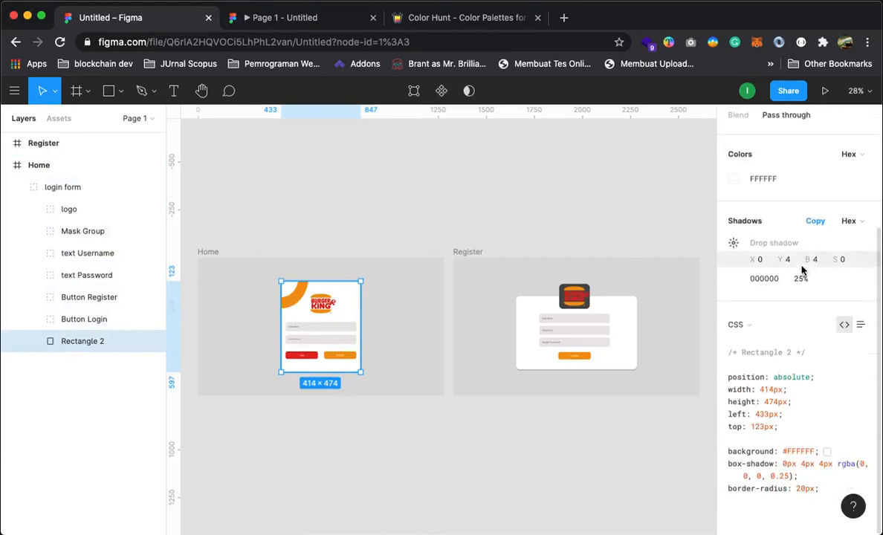
pyautogui.scroll(3, 744, 277)
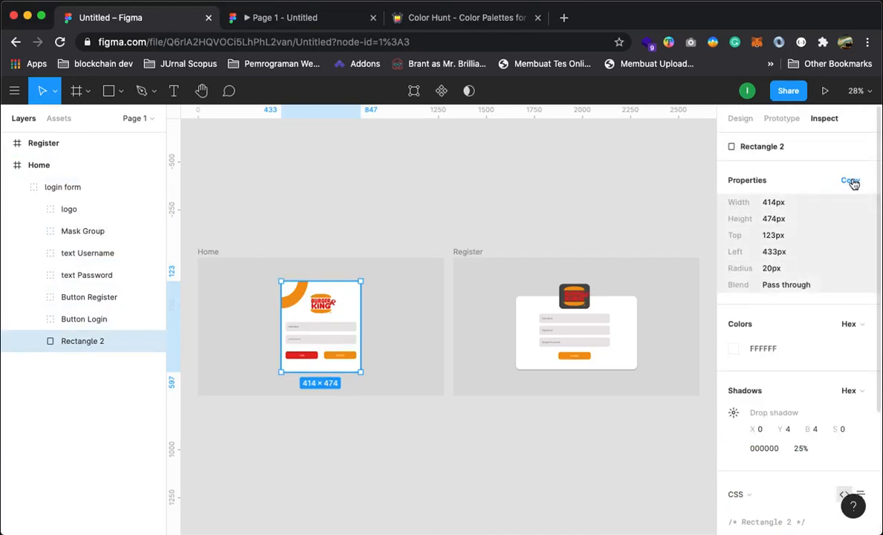
# Highlight Rectangle 2's CSS declarations, switch them to the table view and return to the code view.
pyautogui.scroll(-3, 837, 410)
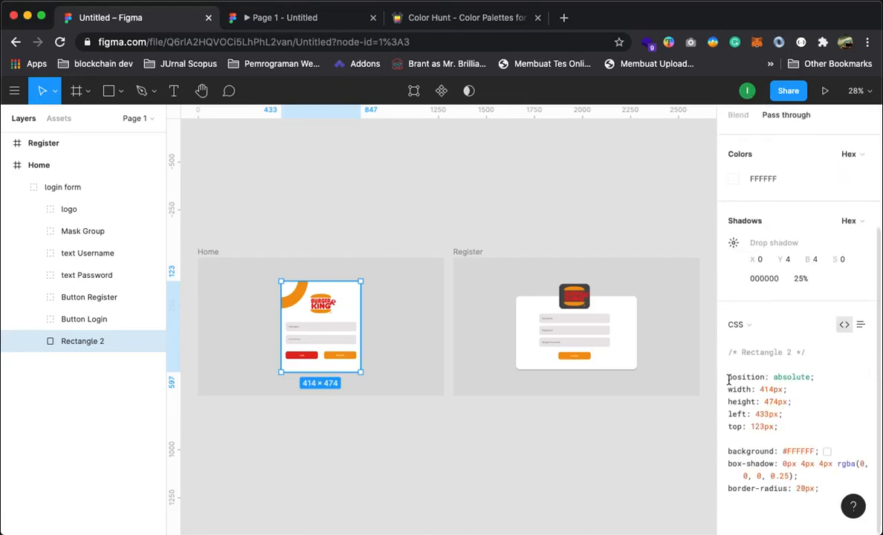
pyautogui.moveTo(728, 379); pyautogui.dragTo(838, 350)
pyautogui.click(860, 325)
pyautogui.click(843, 324)
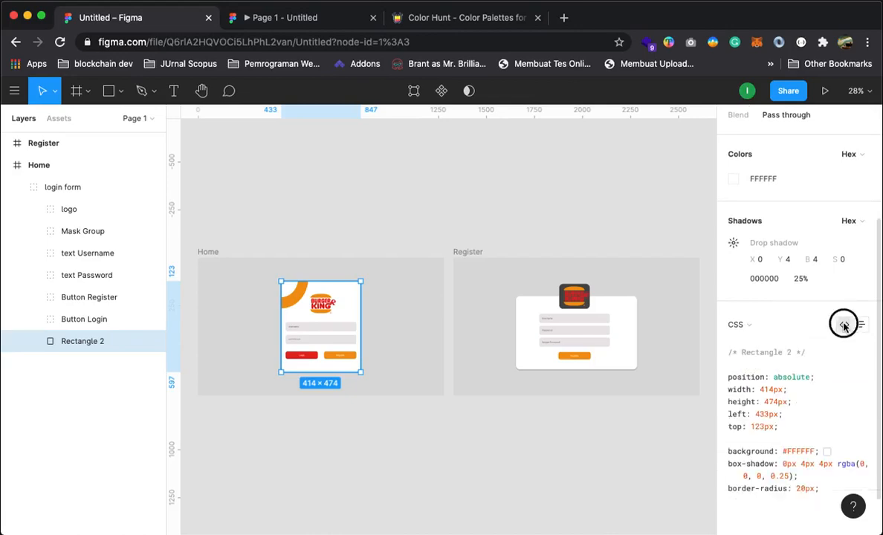
# Collapse the Home frame's login form group, select it, inspect its properties and look through its available object actions.
pyautogui.scroll(3, 793, 356)
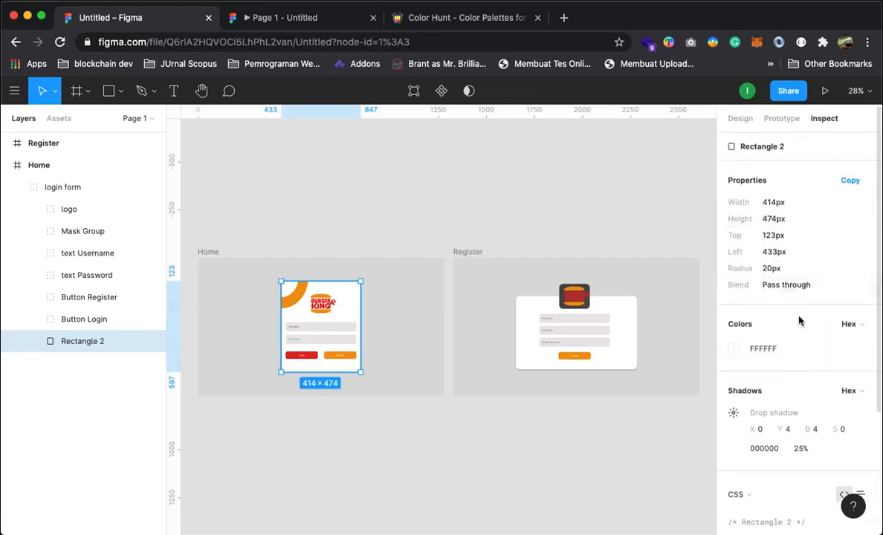
pyautogui.click(378, 419)
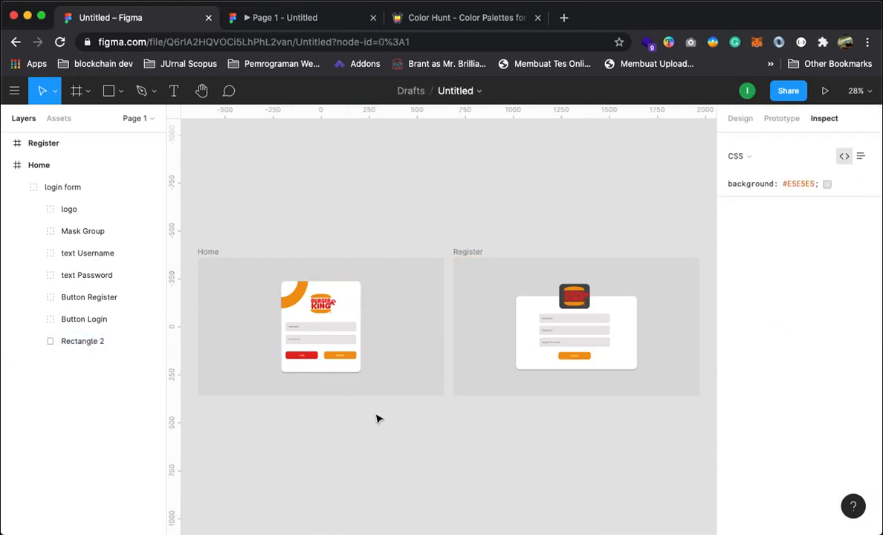
pyautogui.click(18, 189)
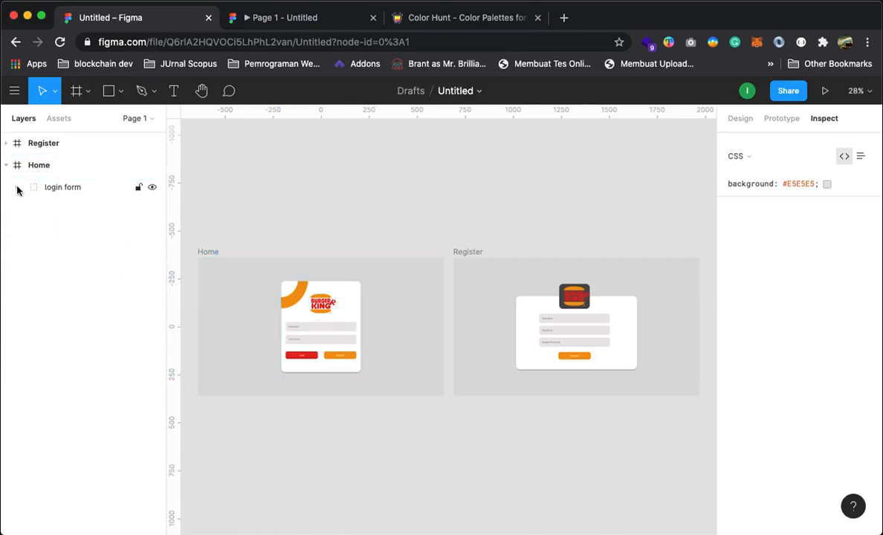
pyautogui.click(48, 174)
pyautogui.click(59, 189)
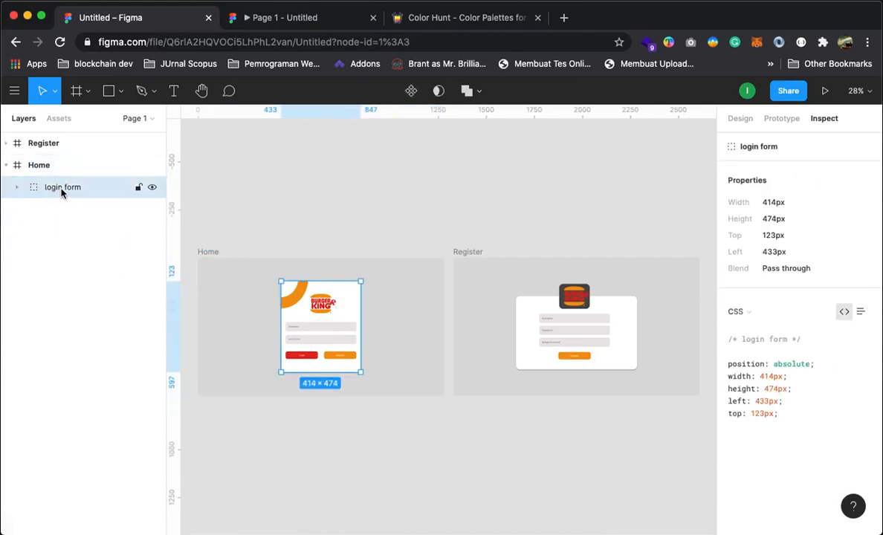
pyautogui.rightClick(62, 192)
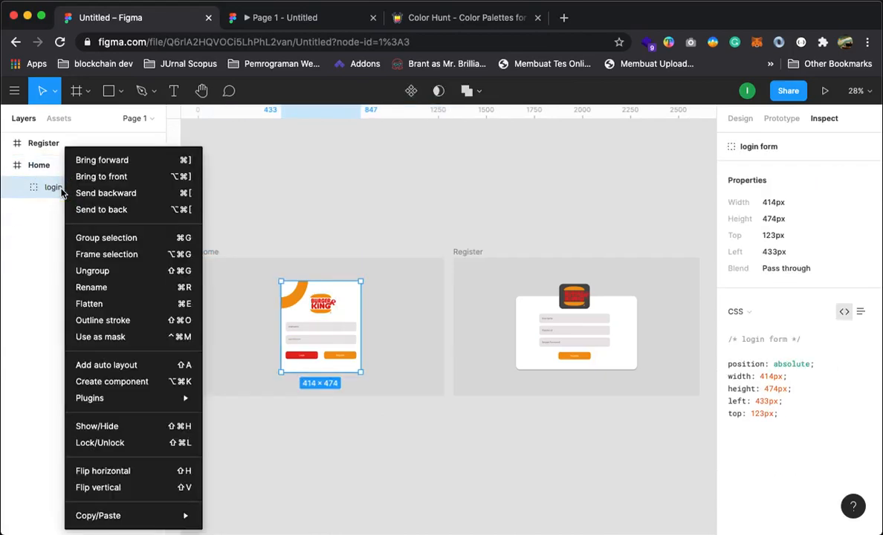
pyautogui.click(48, 187)
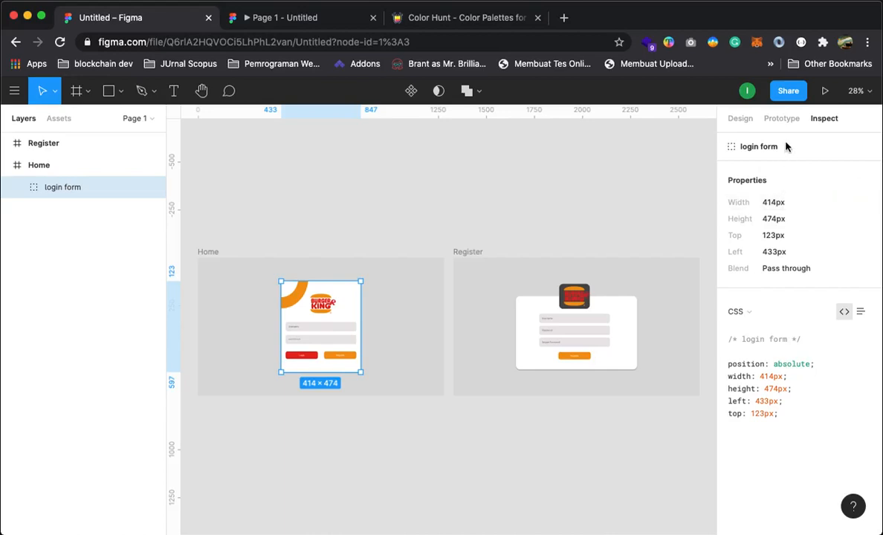
# Select the logo group in the Home login form, view its copy-as-CSS and copy-as-SVG options, and dismiss them.
pyautogui.click(522, 185)
pyautogui.click(311, 303)
pyautogui.press('Escape')
pyautogui.doubleClick(326, 310)
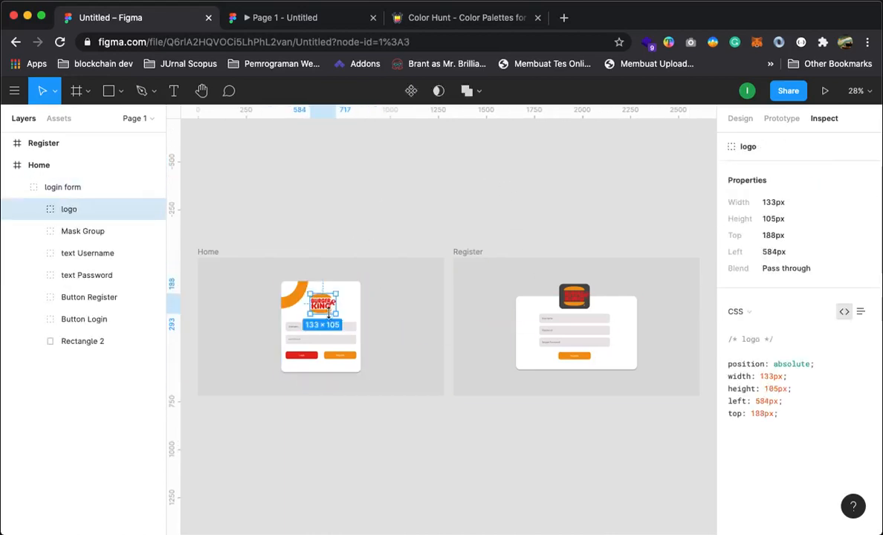
pyautogui.rightClick(327, 310)
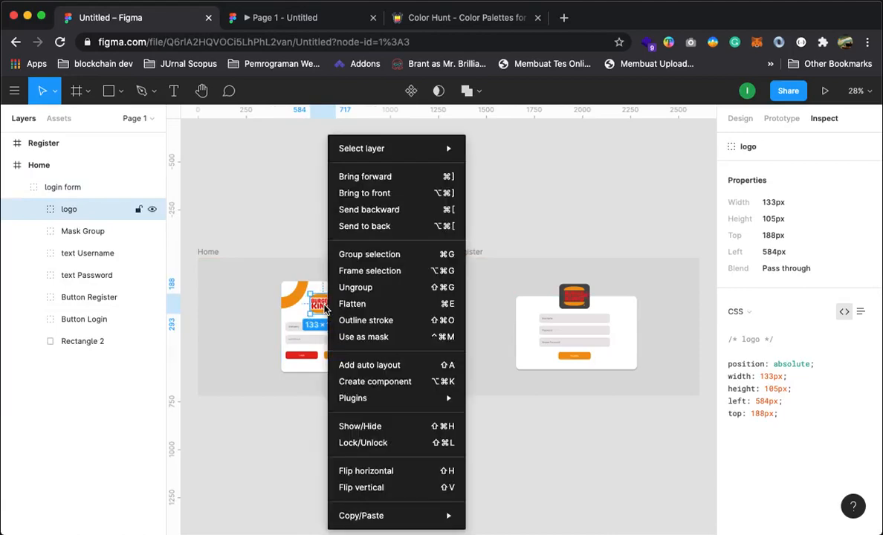
pyautogui.moveTo(385, 515)
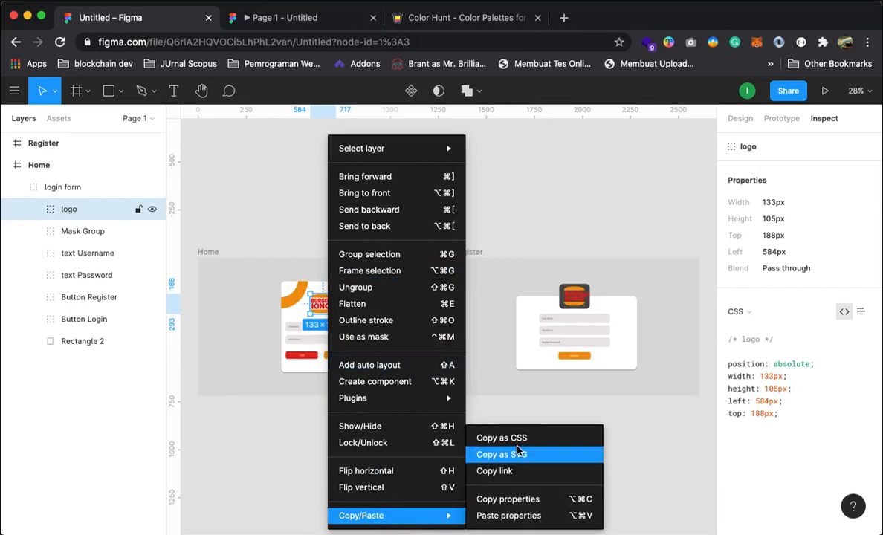
pyautogui.click(590, 196)
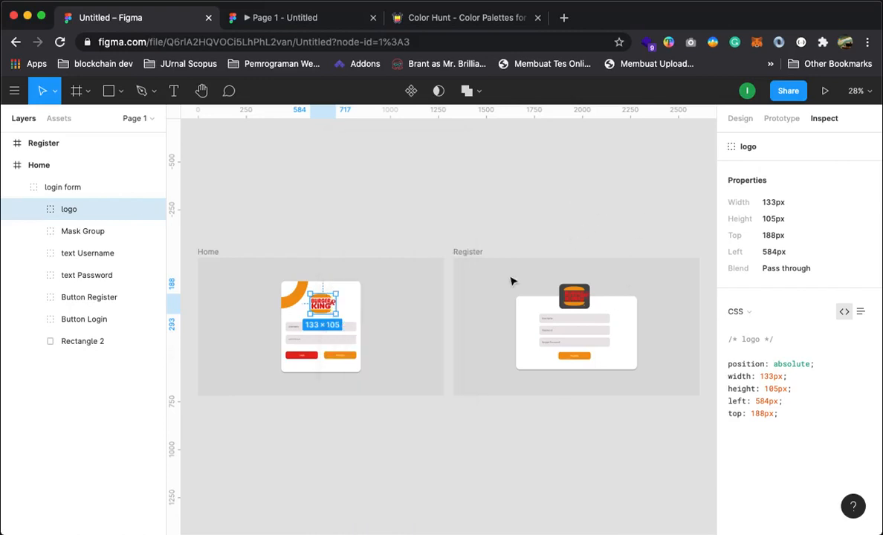
# Select Rectangle 1 inside the Home frame's Button Login group and inspect its properties, color and CSS code.
pyautogui.click(300, 301)
pyautogui.click(39, 321)
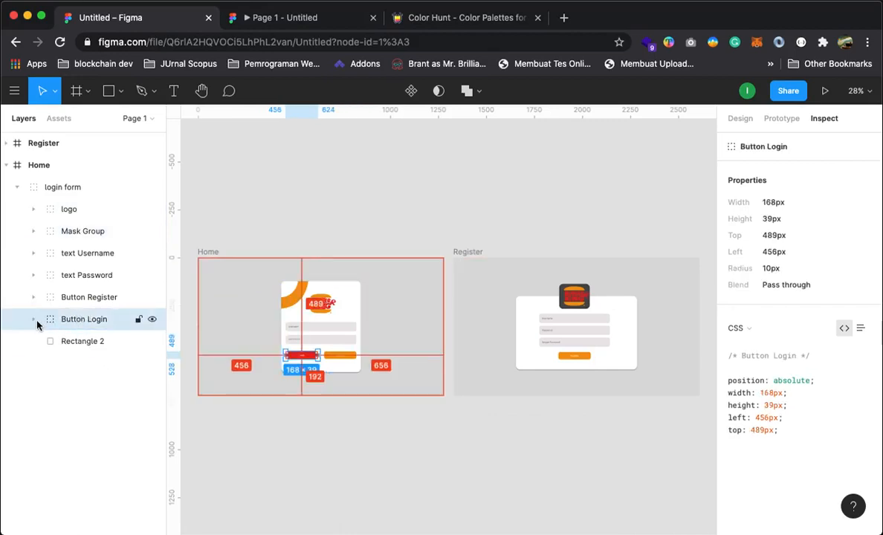
pyautogui.click(34, 318)
pyautogui.click(88, 362)
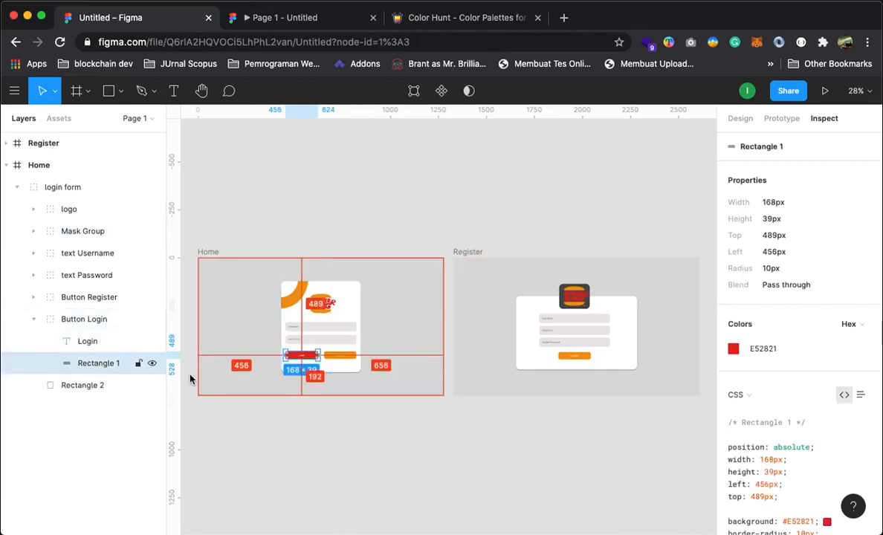
pyautogui.click(765, 355)
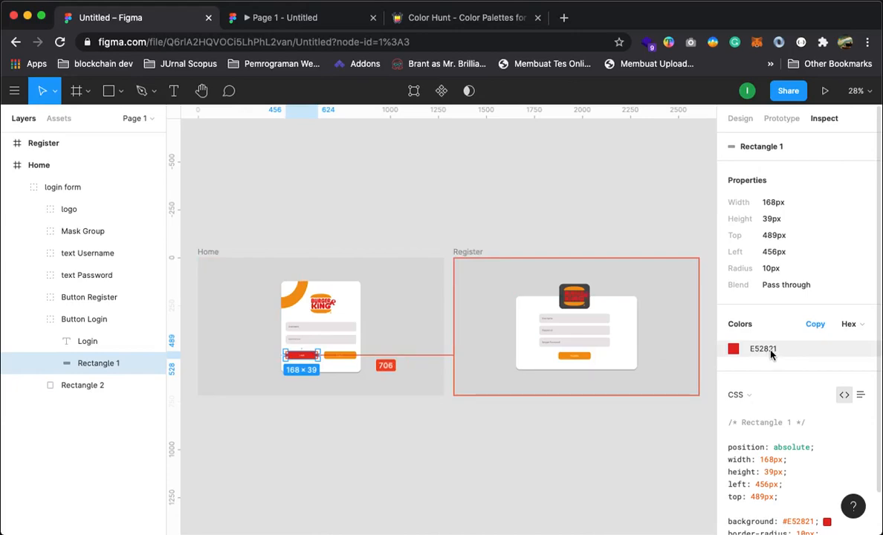
pyautogui.scroll(-2, 787, 401)
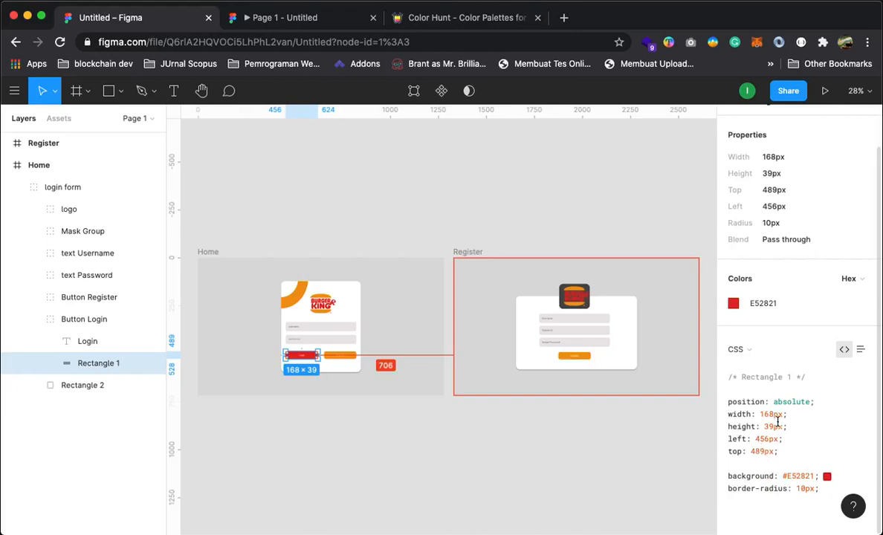
pyautogui.scroll(2, 776, 423)
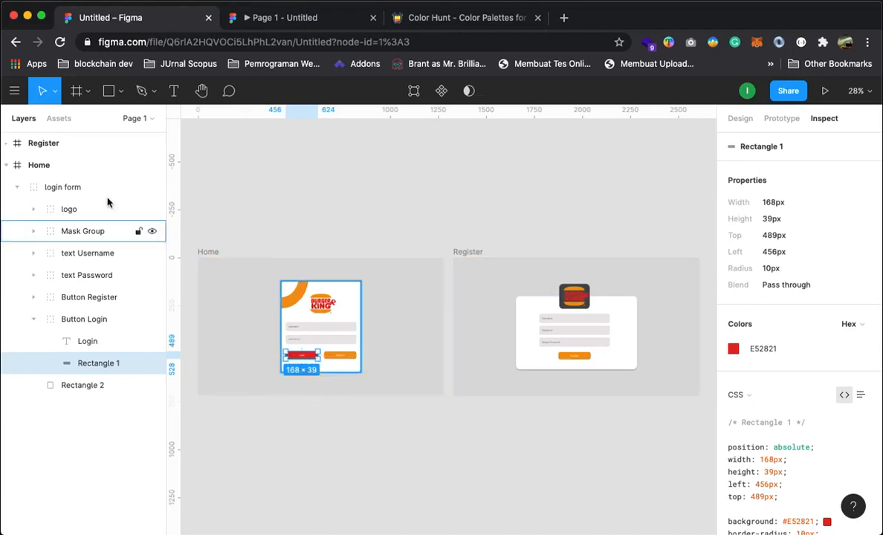
# Collapse the Home frame's layers, clear the selection and compare the page's design settings with its prototype settings.
pyautogui.click(6, 166)
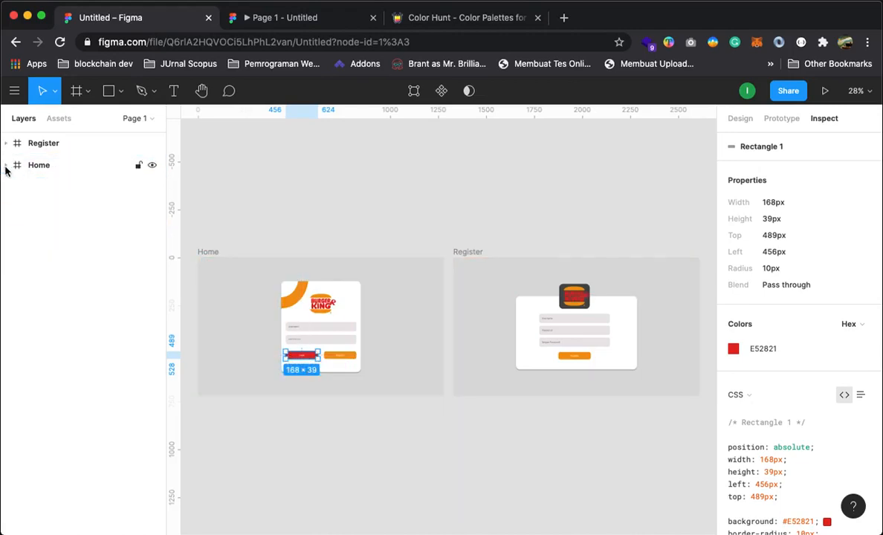
pyautogui.click(538, 167)
pyautogui.click(740, 119)
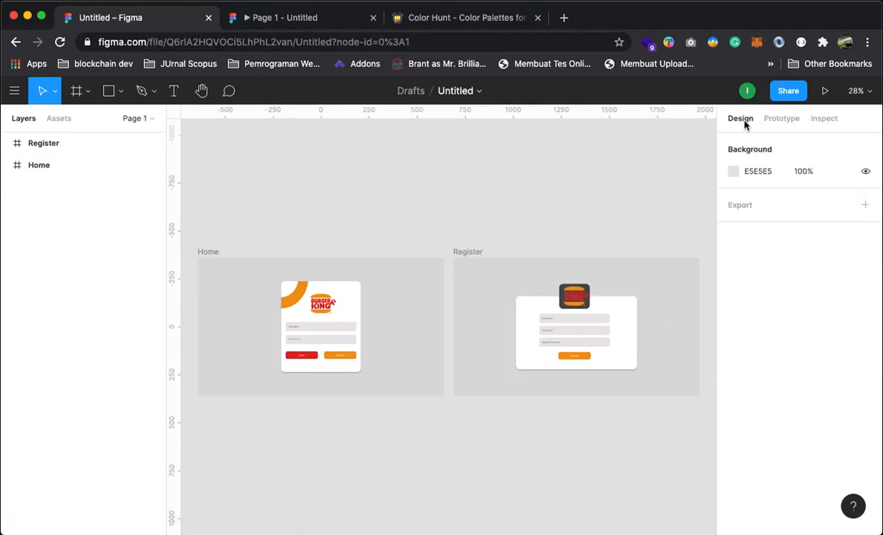
pyautogui.click(780, 119)
pyautogui.click(738, 119)
pyautogui.click(781, 119)
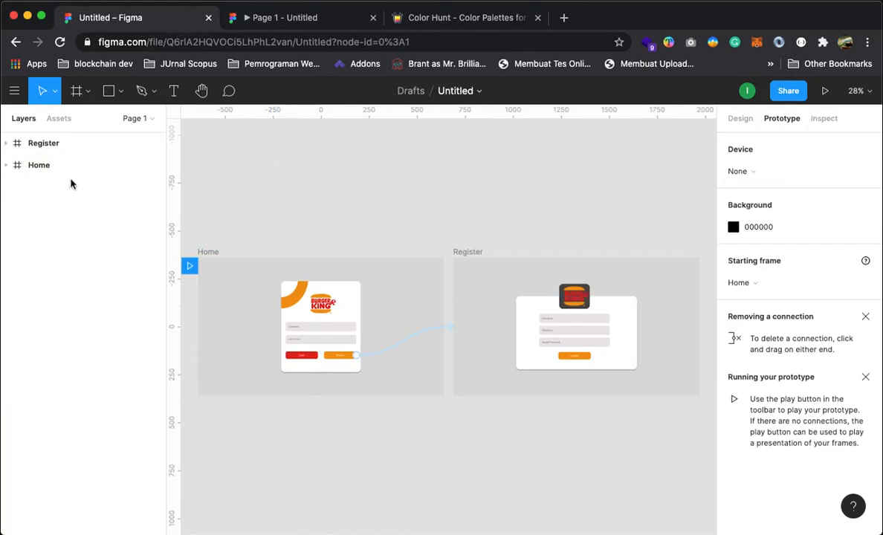
pyautogui.click(342, 169)
# Save a version titled "Desain tanggal 21 Maret 2021", described with the author's name followed by "membuat 2 buah komponen login dan register".
pyautogui.click(15, 92)
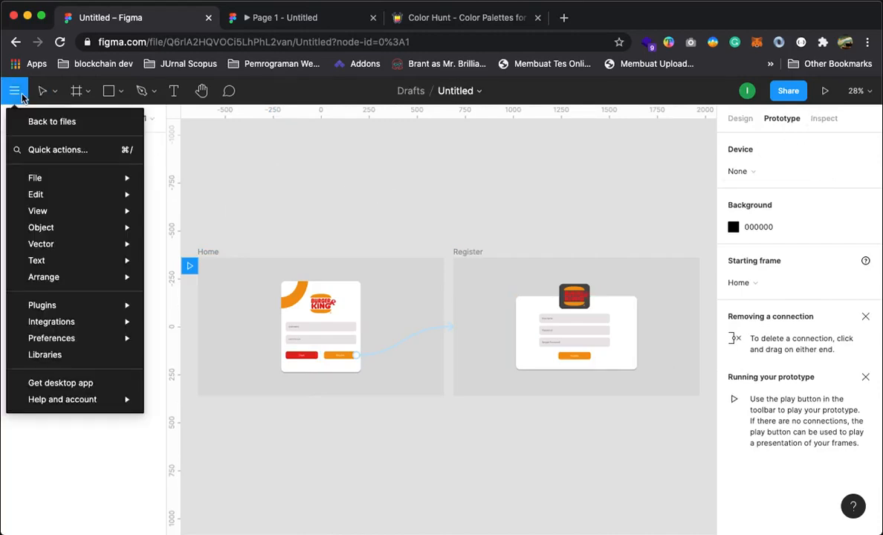
pyautogui.moveTo(83, 178)
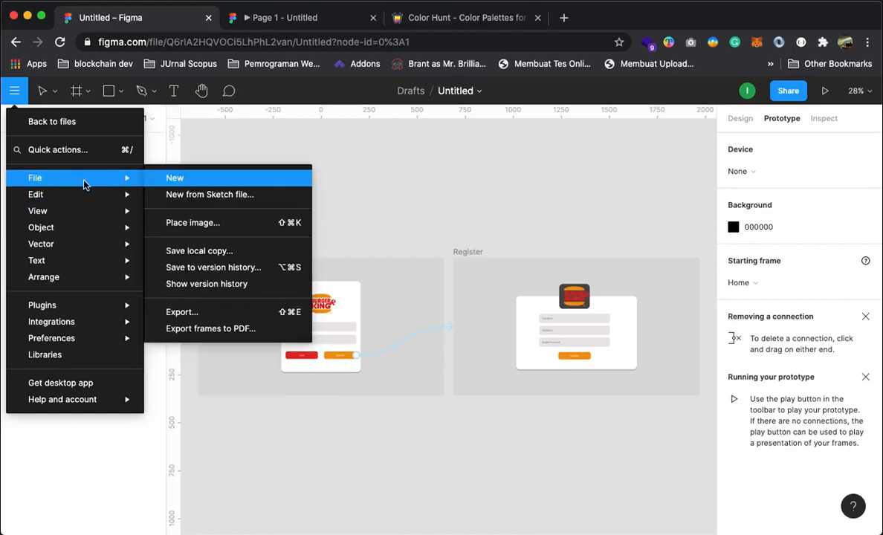
pyautogui.click(206, 266)
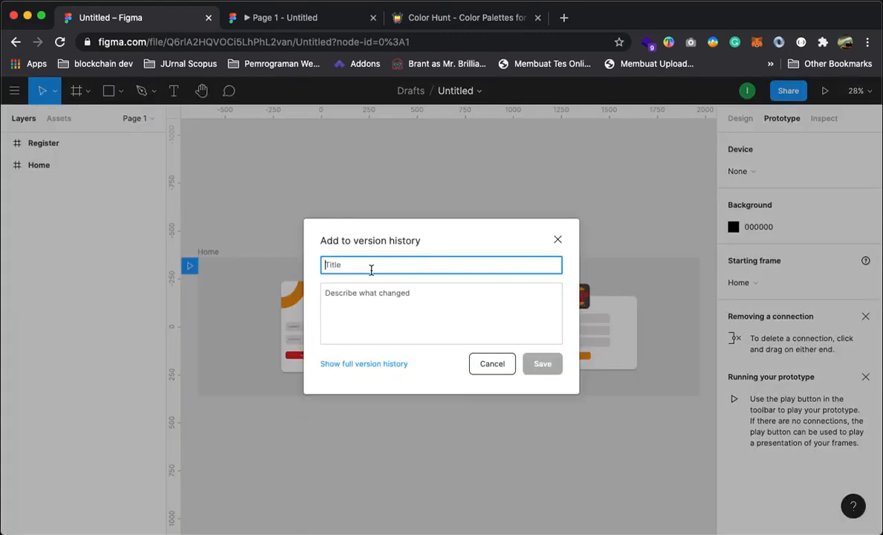
pyautogui.write('Desain tanggal 21 Maret 2021')
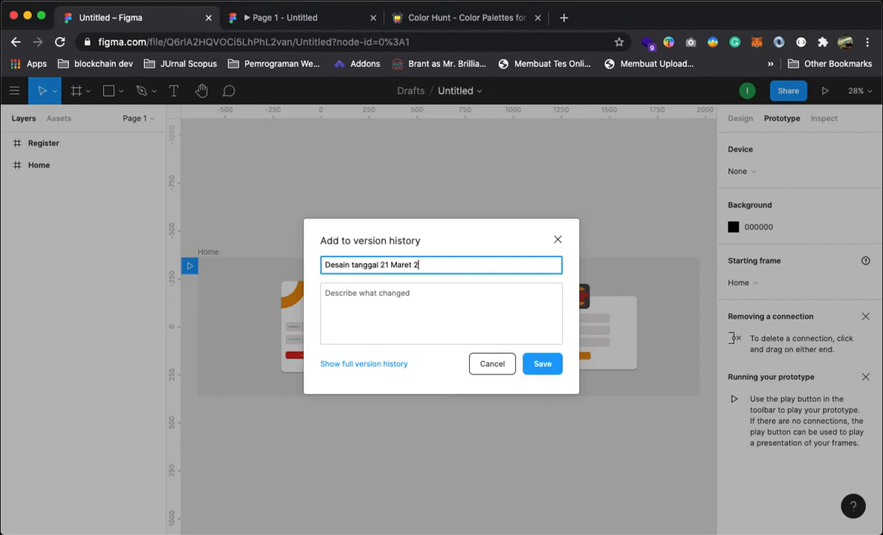
pyautogui.tripleClick(420, 263)
pyautogui.click(388, 301)
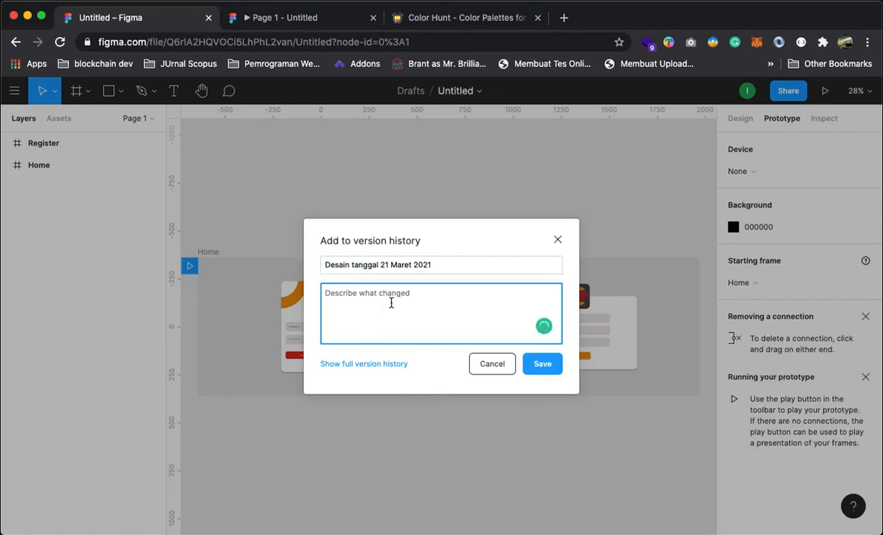
pyautogui.write('Ipung membuat 2 bua')
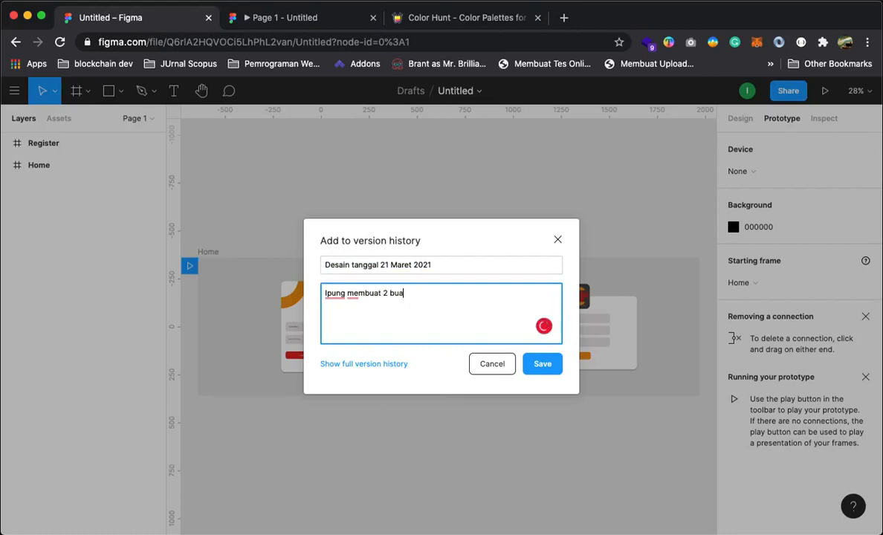
pyautogui.write('h komponen')
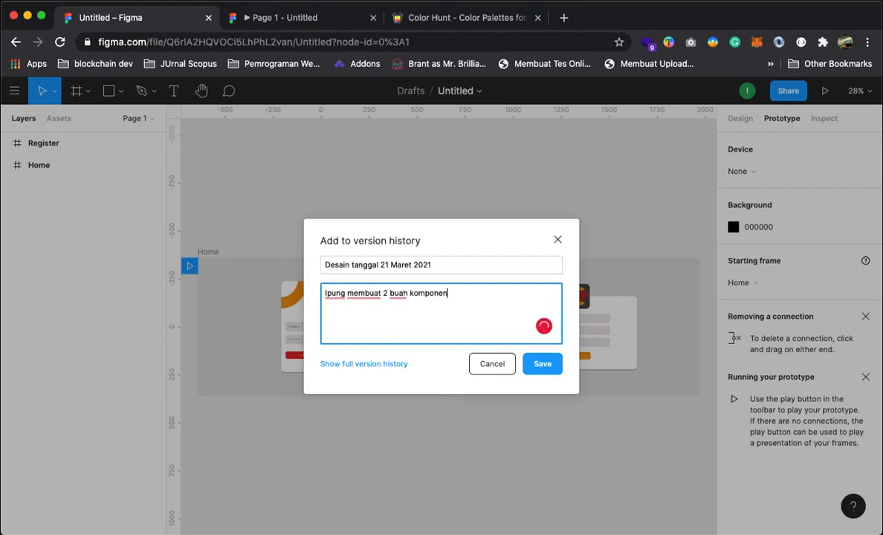
pyautogui.write(' login dan register')
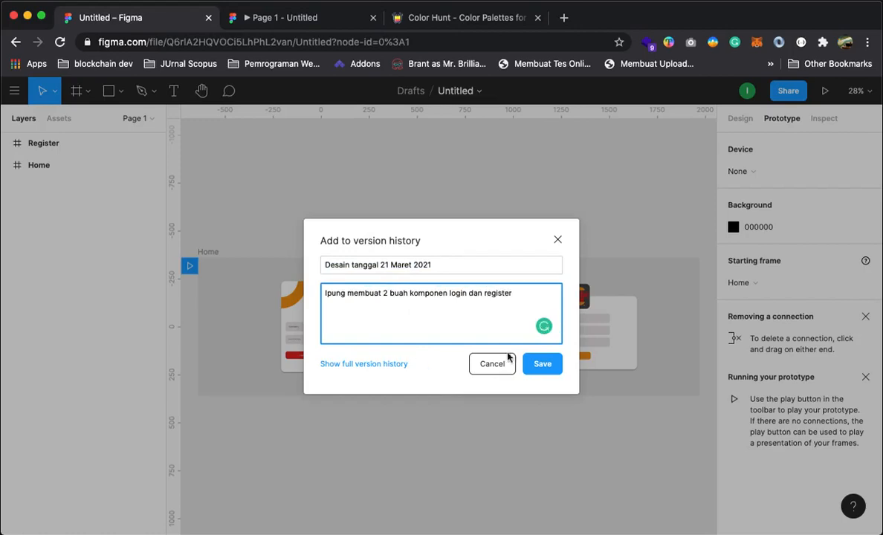
pyautogui.click(543, 366)
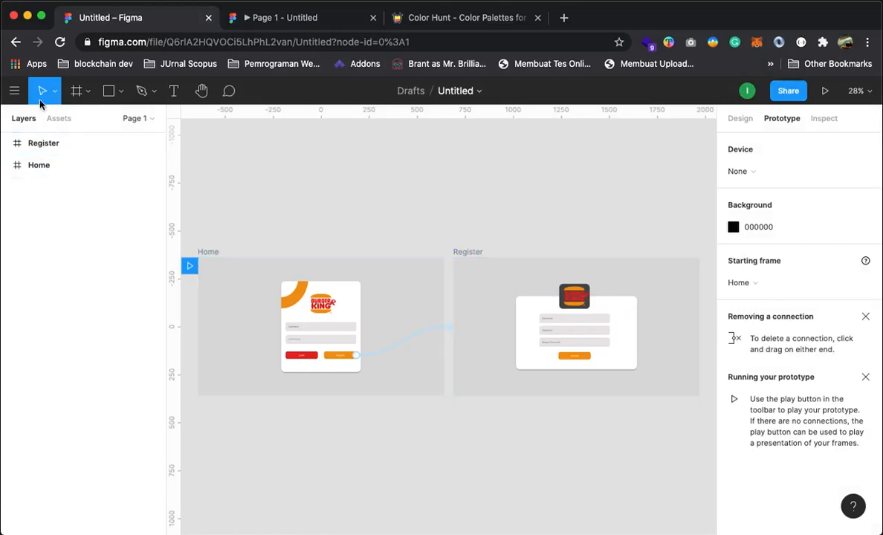
pyautogui.click(14, 91)
pyautogui.moveTo(53, 183)
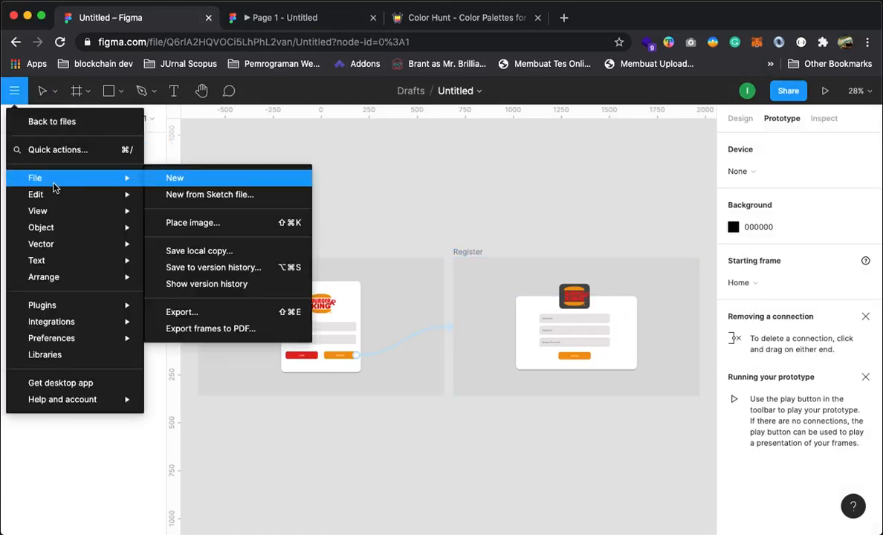
pyautogui.click(643, 192)
pyautogui.click(823, 118)
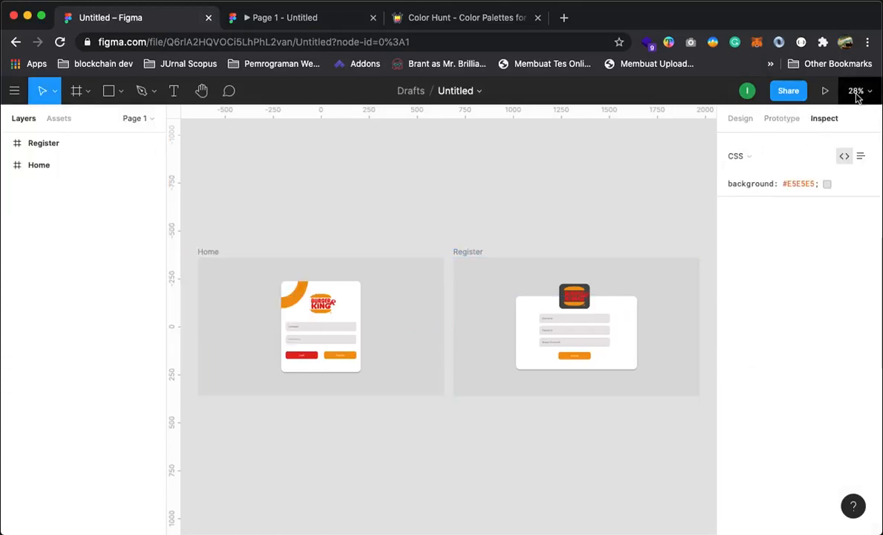
pyautogui.click(857, 92)
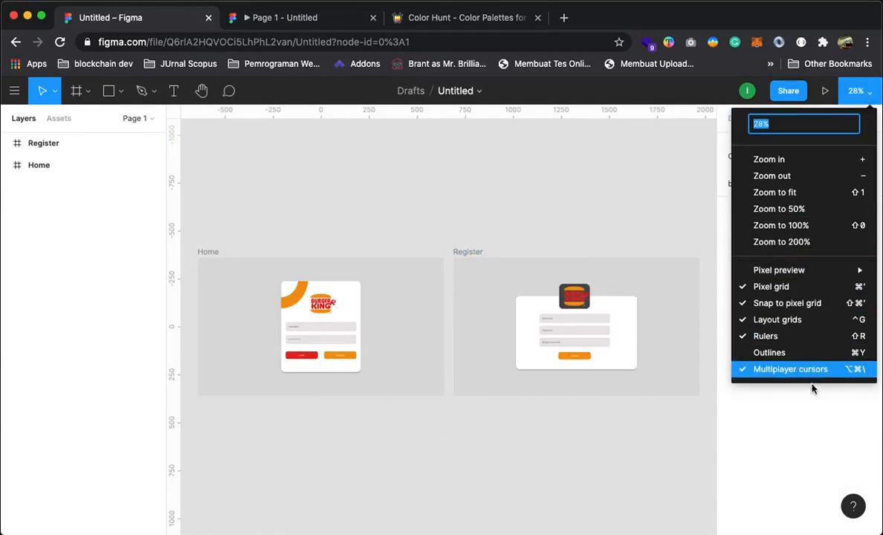
pyautogui.click(851, 92)
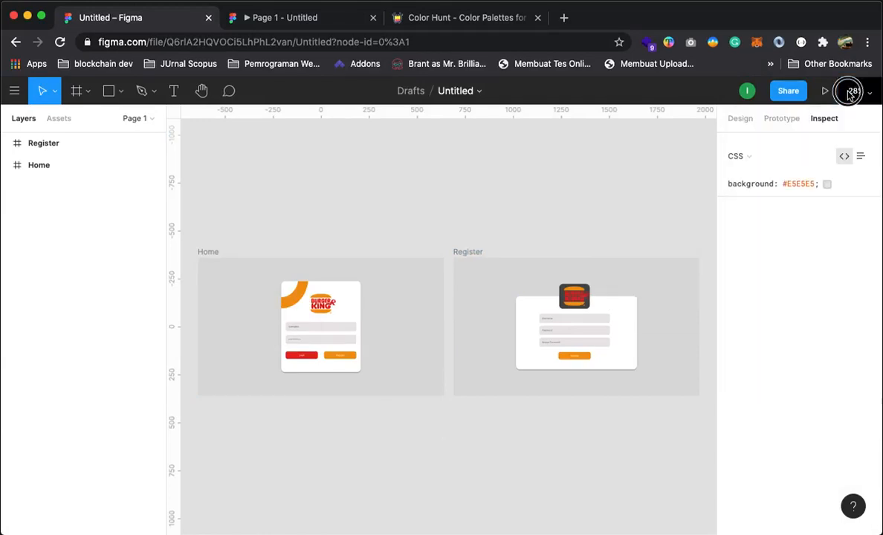
# Show the file's version history and preview the "Desain tanggal 21 Maret 2021" version followed by the 4:41 pm version.
pyautogui.click(14, 90)
pyautogui.moveTo(61, 182)
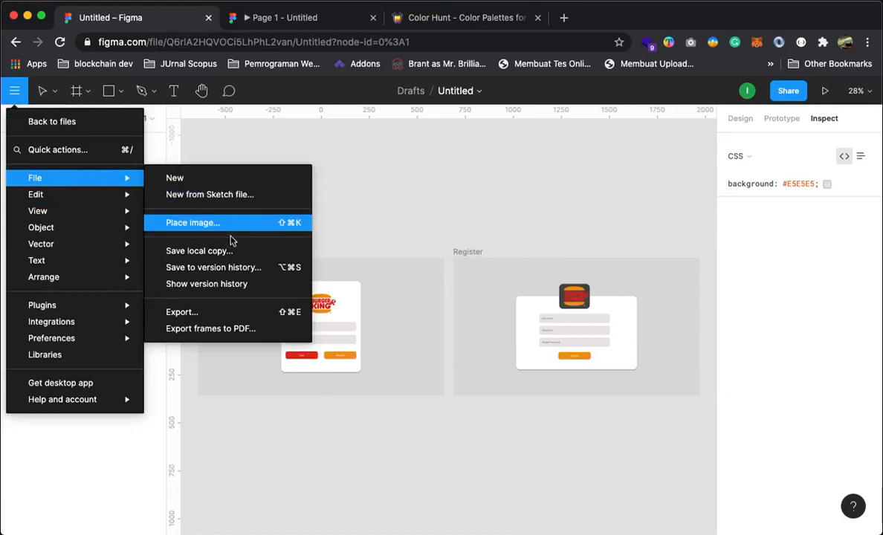
pyautogui.click(189, 285)
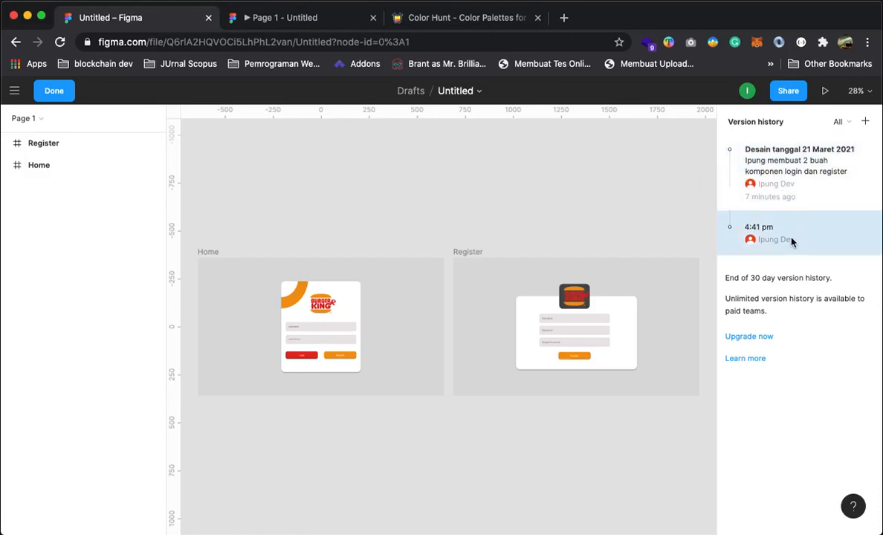
pyautogui.click(791, 165)
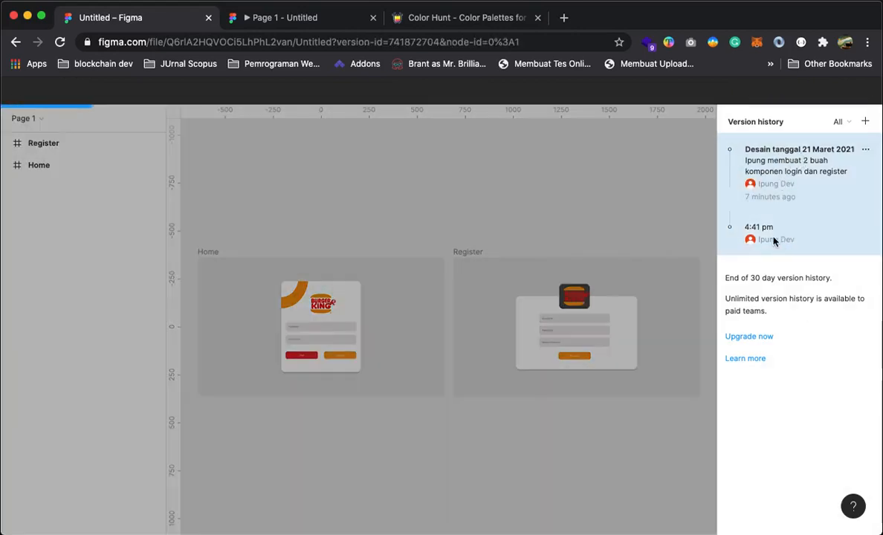
pyautogui.click(788, 243)
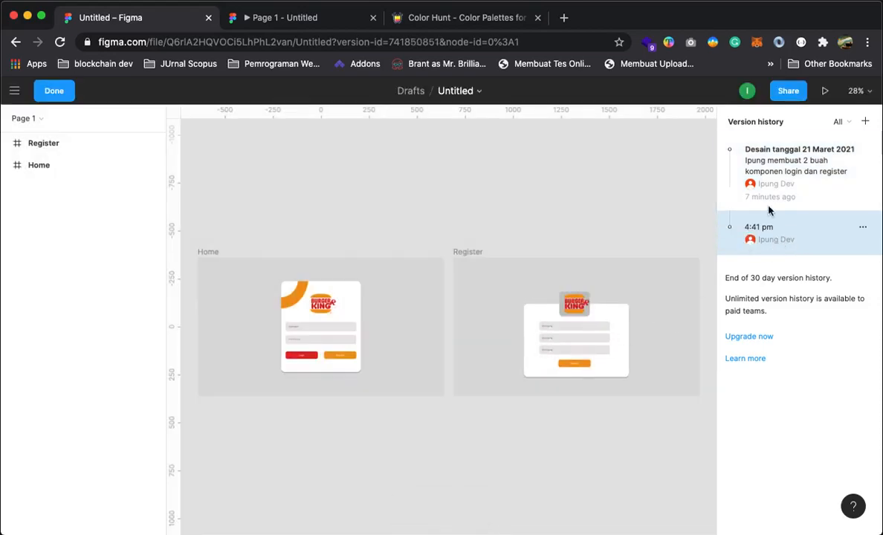
# Preview the "Desain tanggal 21 Maret 2021" version, expand its Home frame's layers and leave the version history.
pyautogui.click(773, 170)
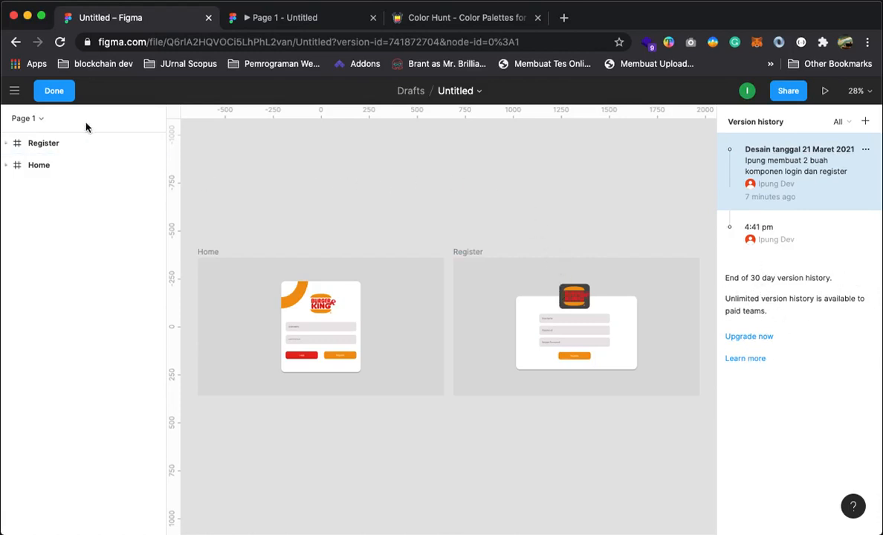
pyautogui.click(14, 91)
pyautogui.click(344, 230)
pyautogui.click(46, 167)
pyautogui.click(9, 167)
pyautogui.click(52, 187)
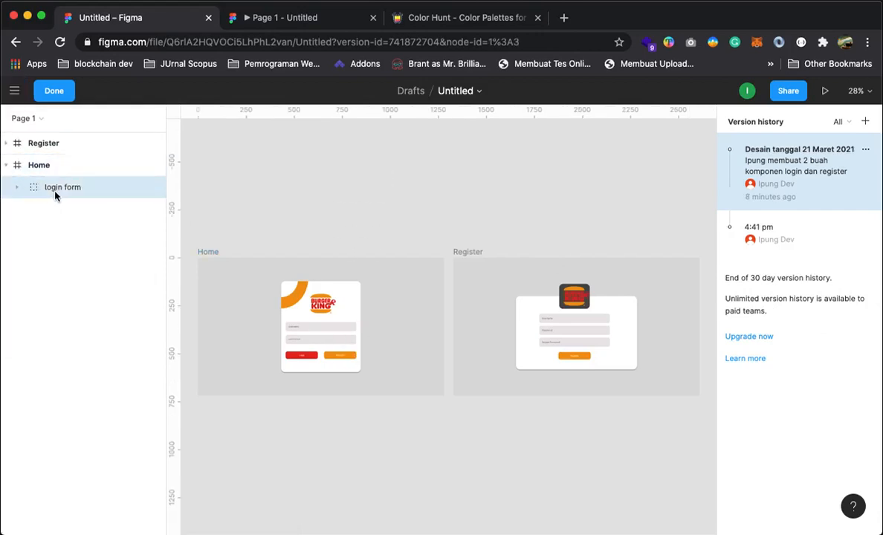
pyautogui.click(52, 93)
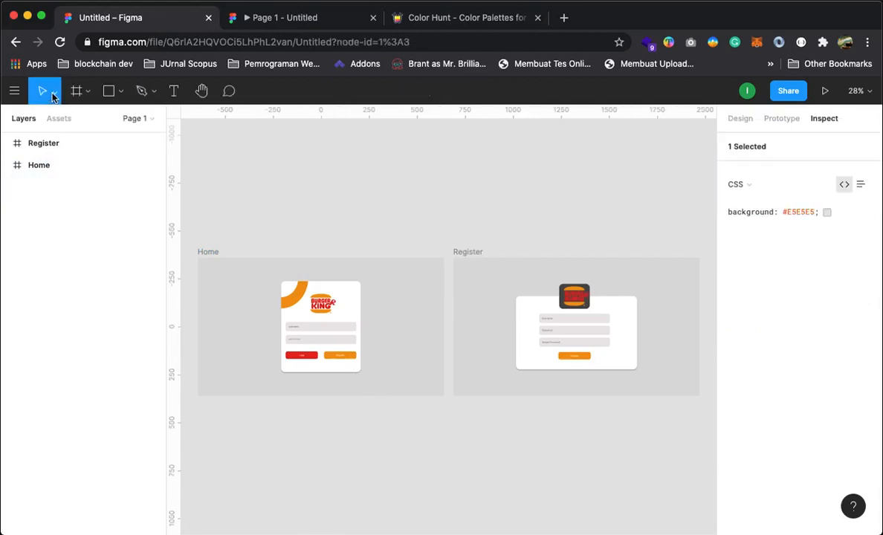
# Select the Button Register group in the Home frame's login form and open the details of its prototype interaction.
pyautogui.click(343, 362)
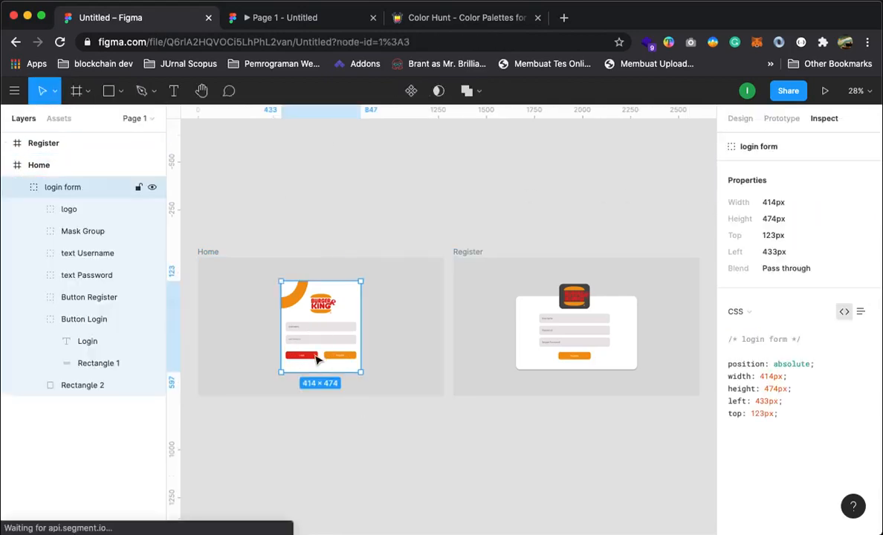
pyautogui.click(83, 319)
pyautogui.click(87, 297)
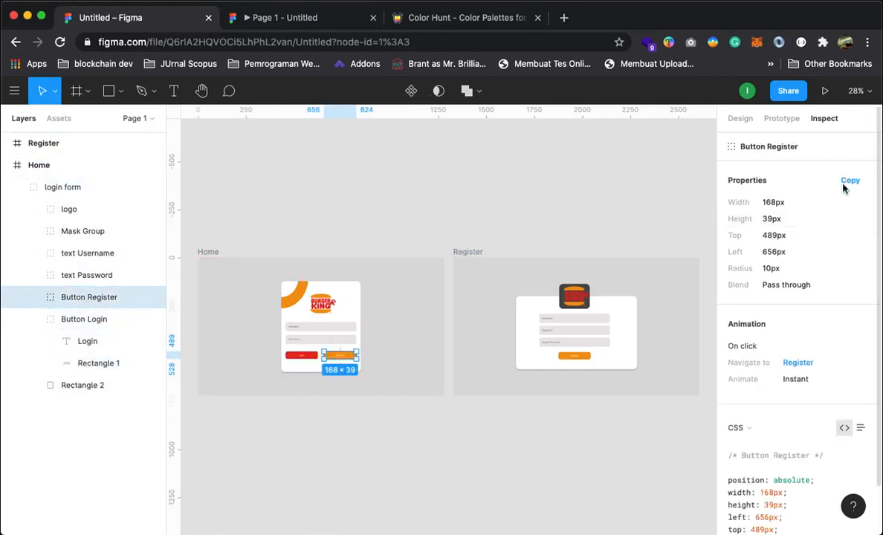
pyautogui.click(782, 119)
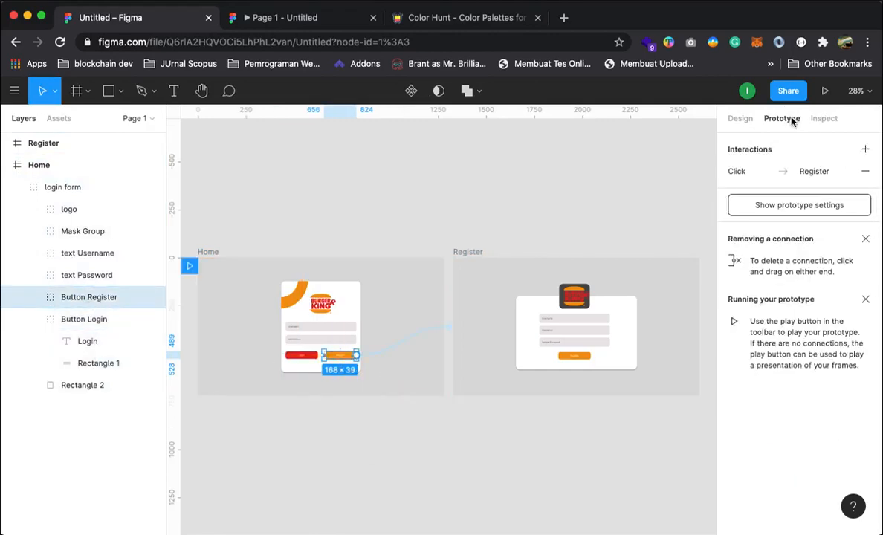
pyautogui.click(765, 171)
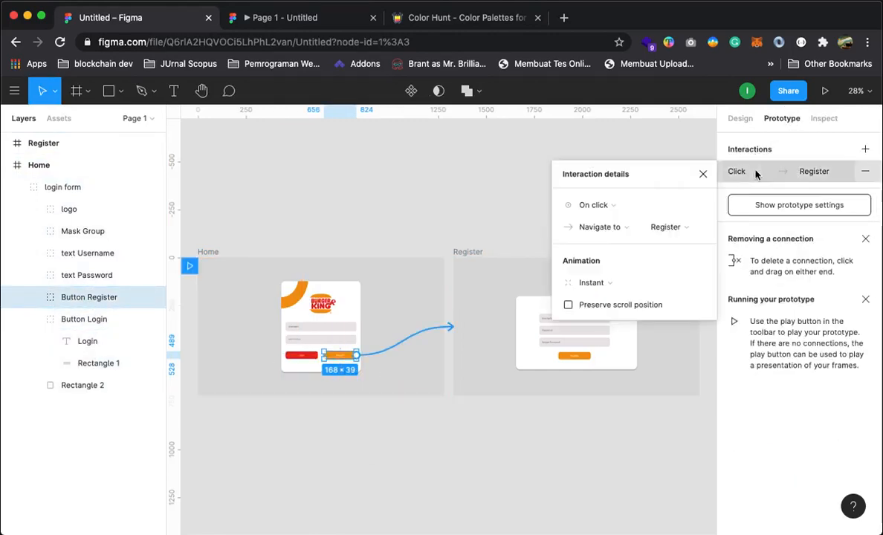
# Review the interaction's trigger and action choices, keep On click and Navigate to, and clear the selection.
pyautogui.click(604, 205)
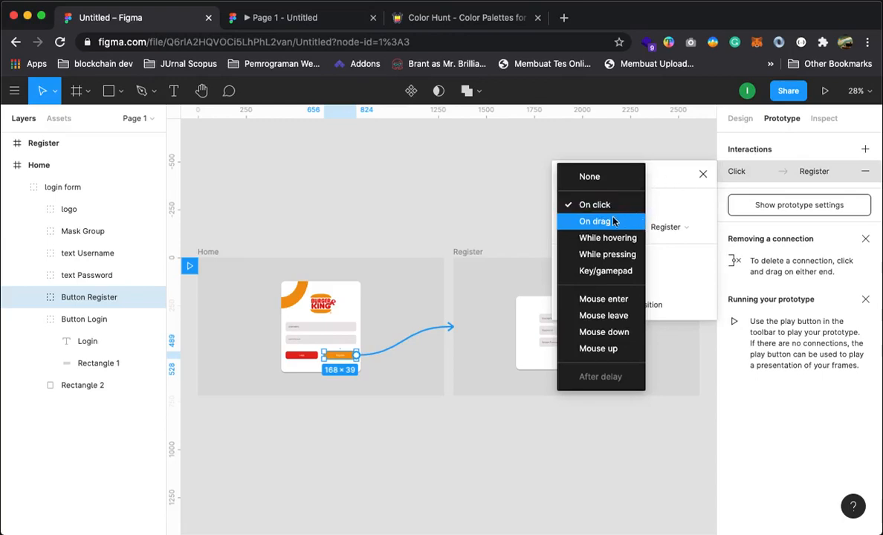
pyautogui.click(687, 209)
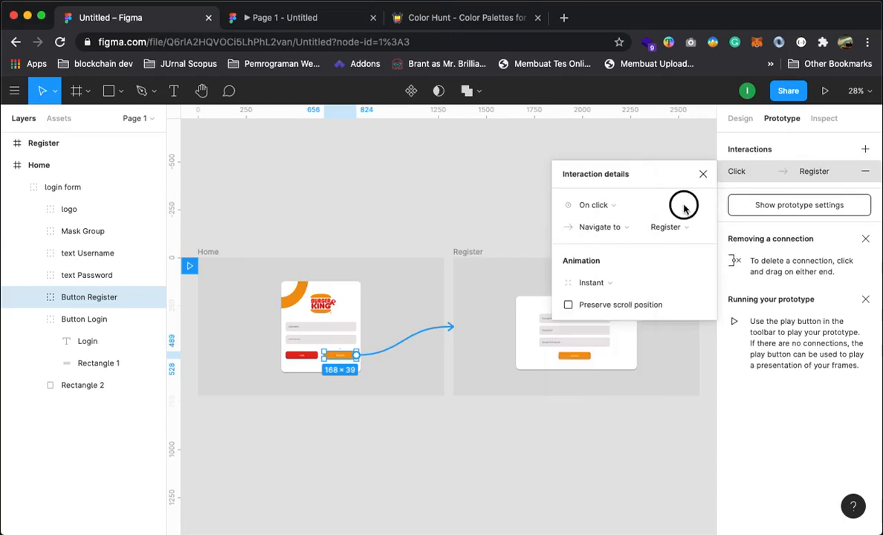
pyautogui.click(594, 226)
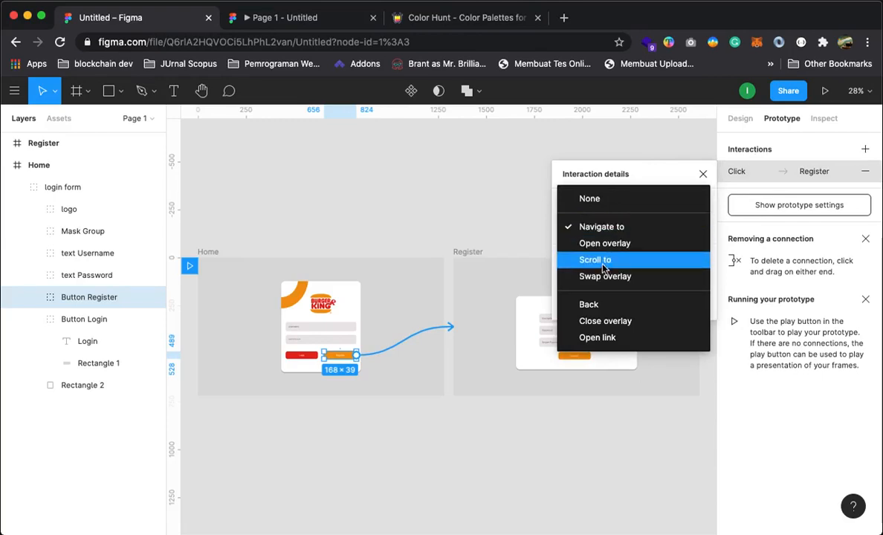
pyautogui.click(603, 227)
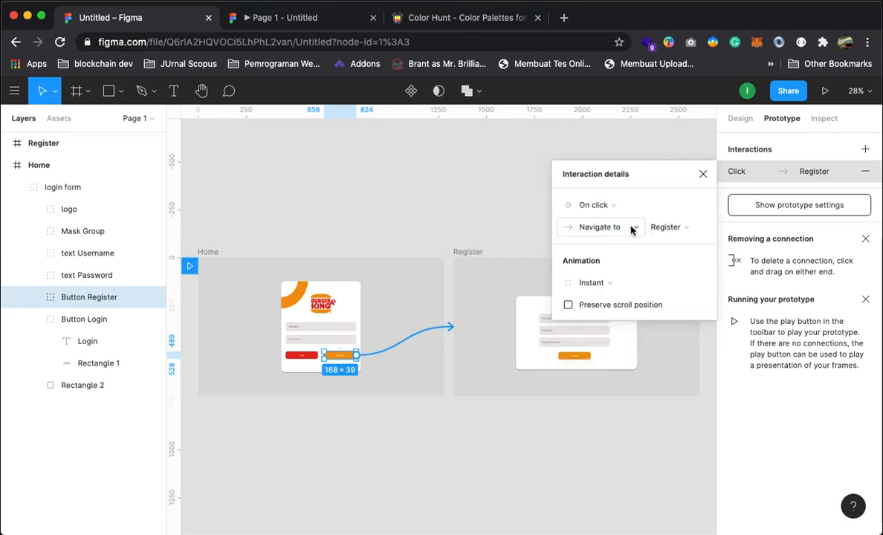
pyautogui.click(704, 175)
pyautogui.click(483, 182)
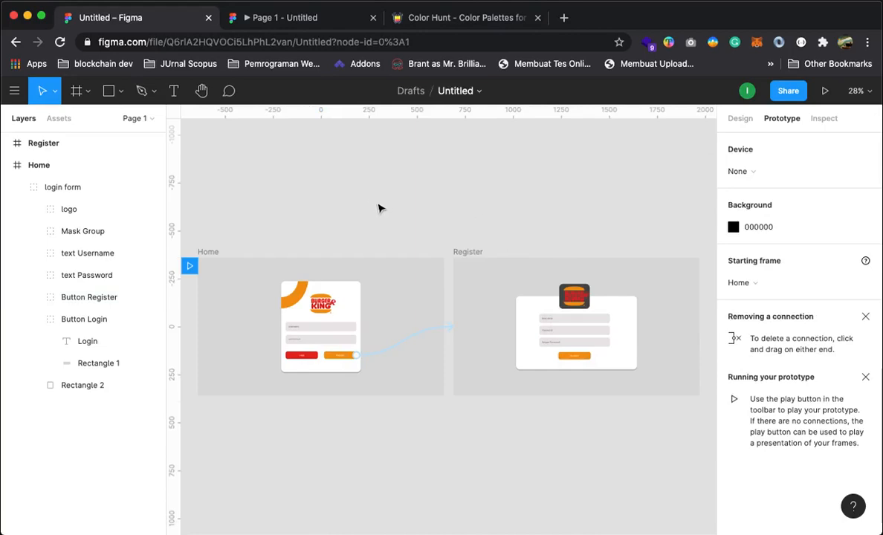
# Show the save dialog for a local copy of the design file and cancel it.
pyautogui.click(14, 90)
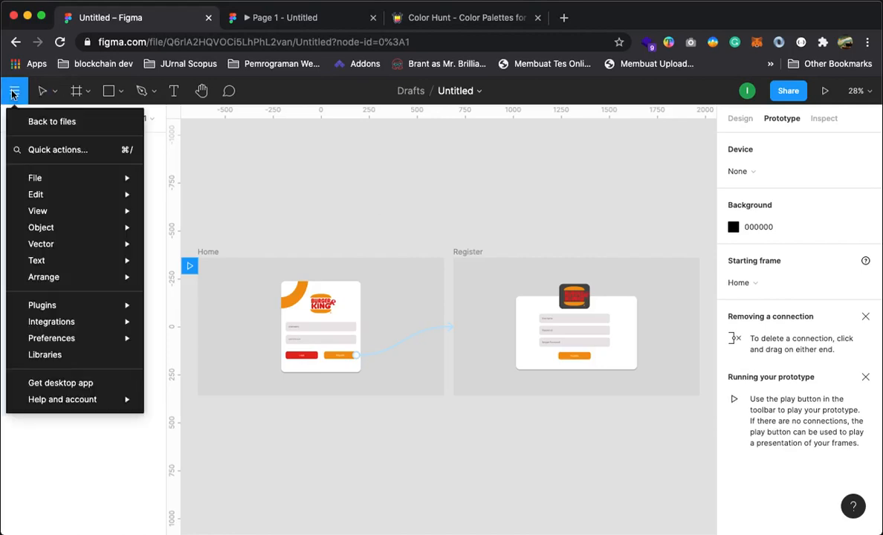
pyautogui.moveTo(72, 190)
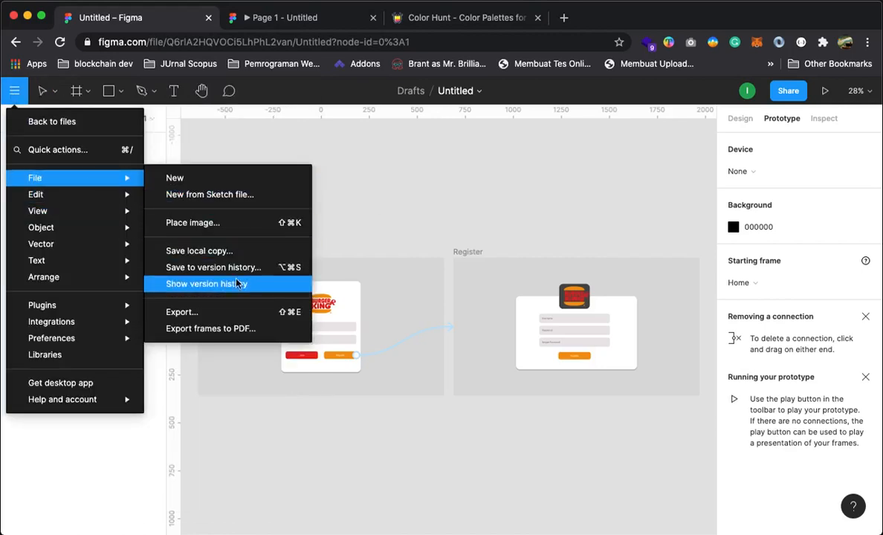
pyautogui.click(203, 253)
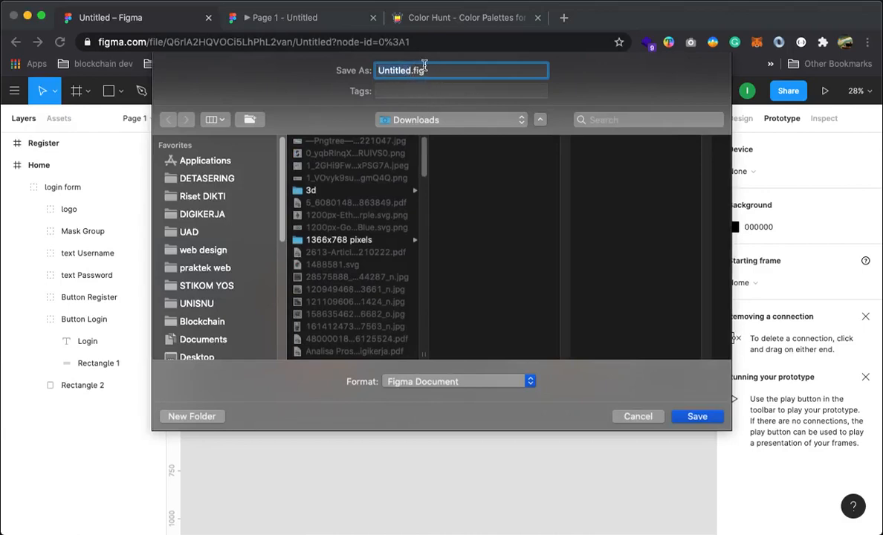
pyautogui.click(637, 419)
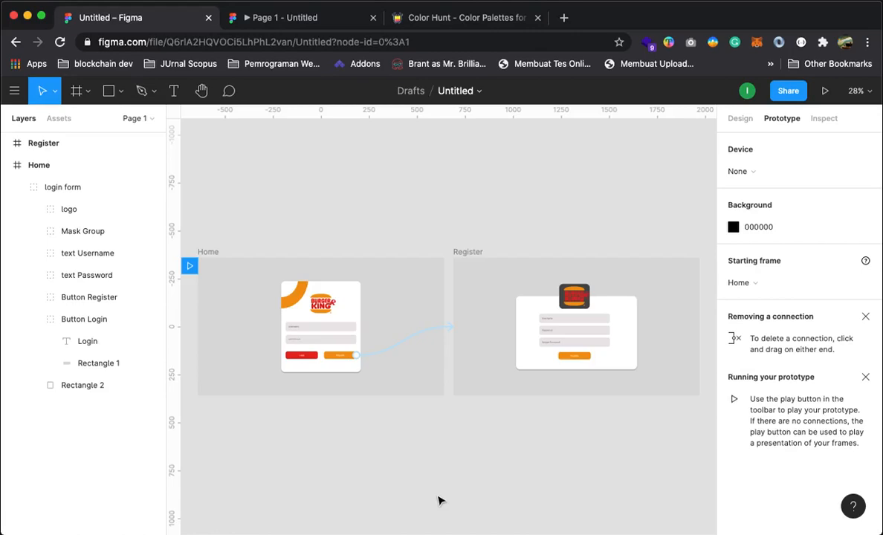
# Look over the preference and plugin options and open the Community plugin browser.
pyautogui.click(14, 91)
pyautogui.moveTo(71, 342)
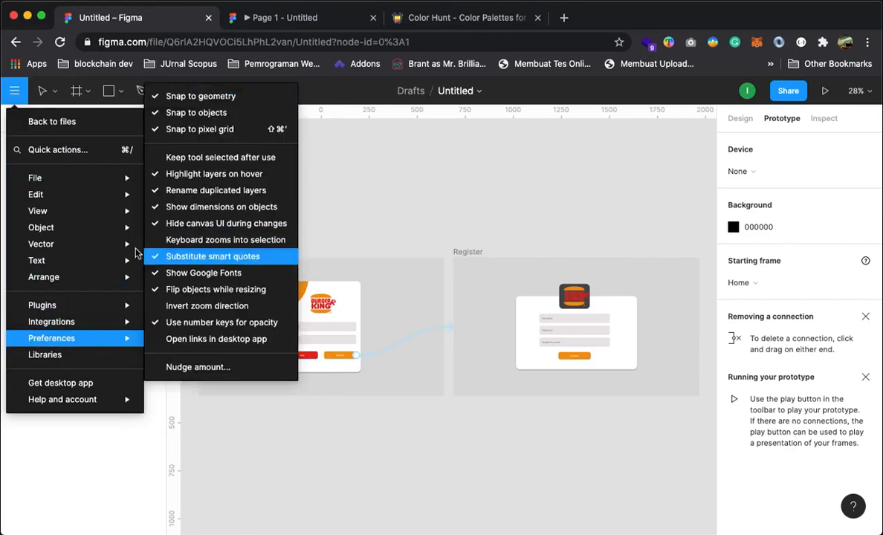
pyautogui.moveTo(35, 301)
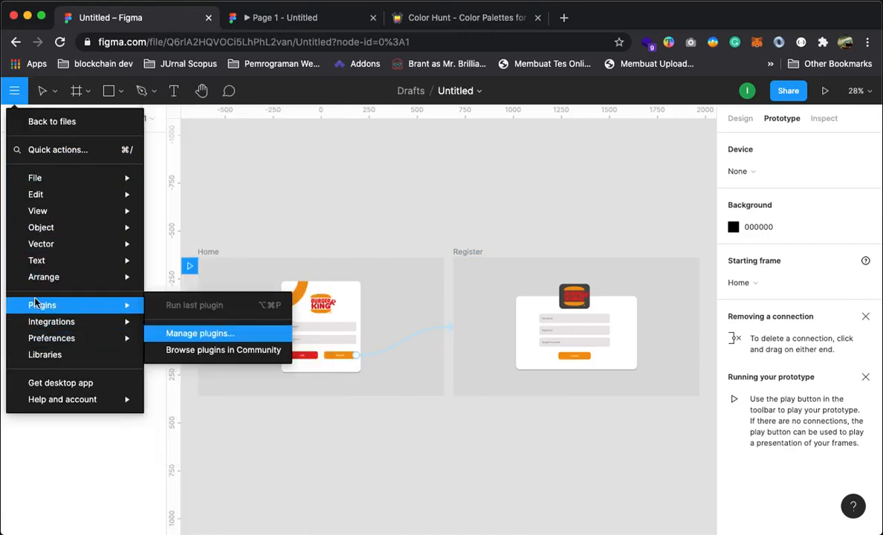
pyautogui.click(186, 350)
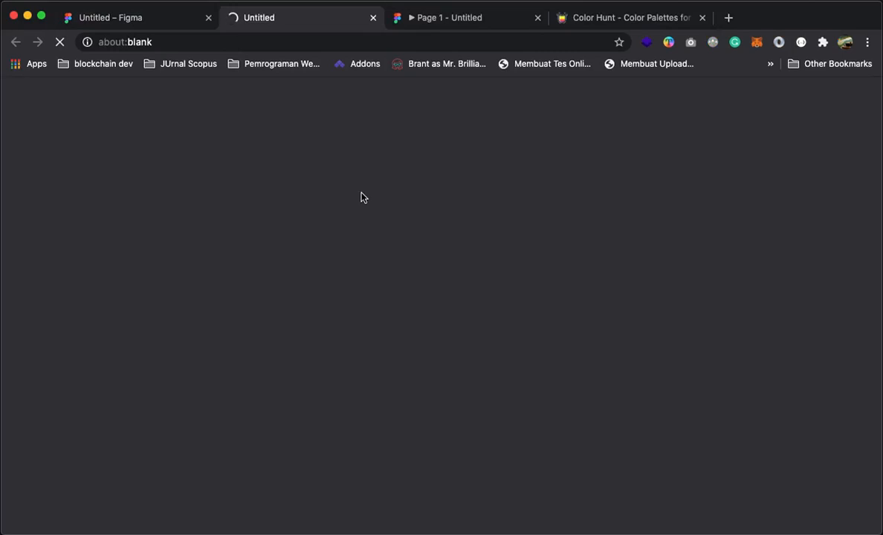
# Close the Page 1 prototype preview and go from the design file to the Community page, dismissing its comments announcement.
pyautogui.click(536, 17)
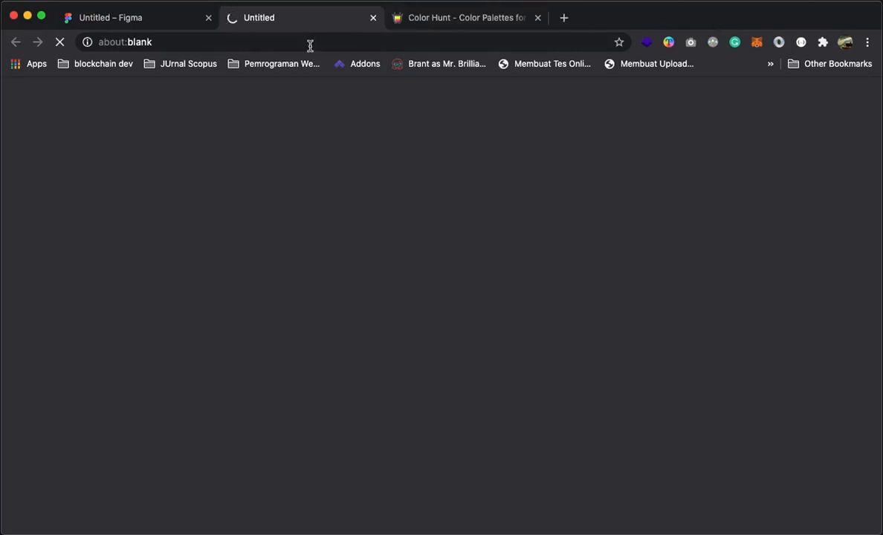
pyautogui.click(161, 25)
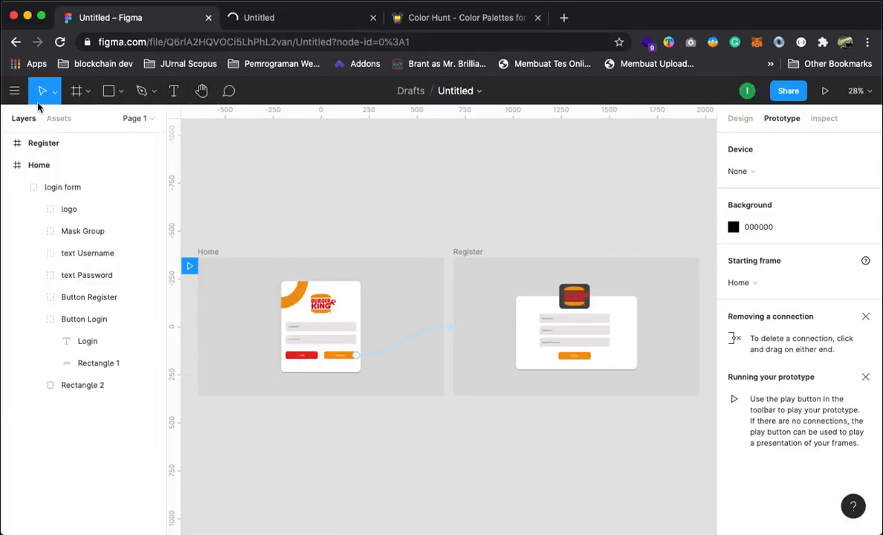
pyautogui.click(14, 92)
pyautogui.click(31, 121)
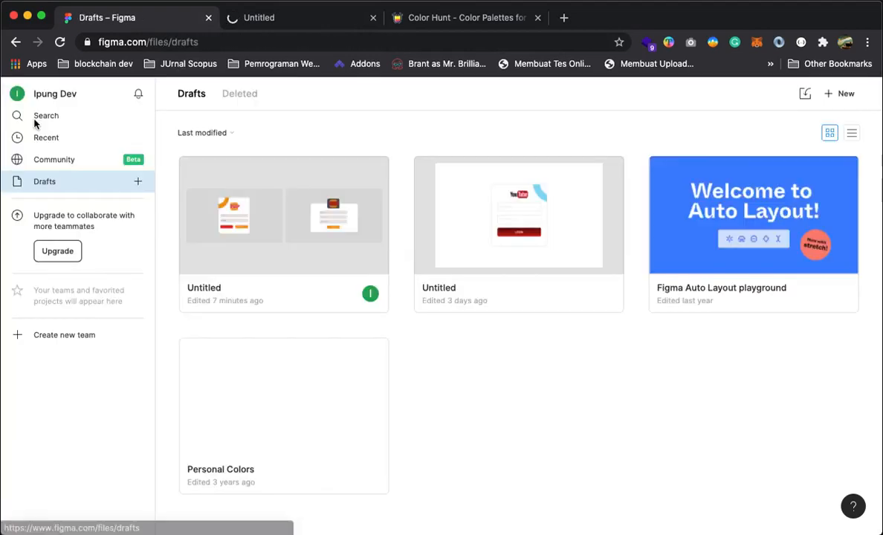
pyautogui.click(46, 161)
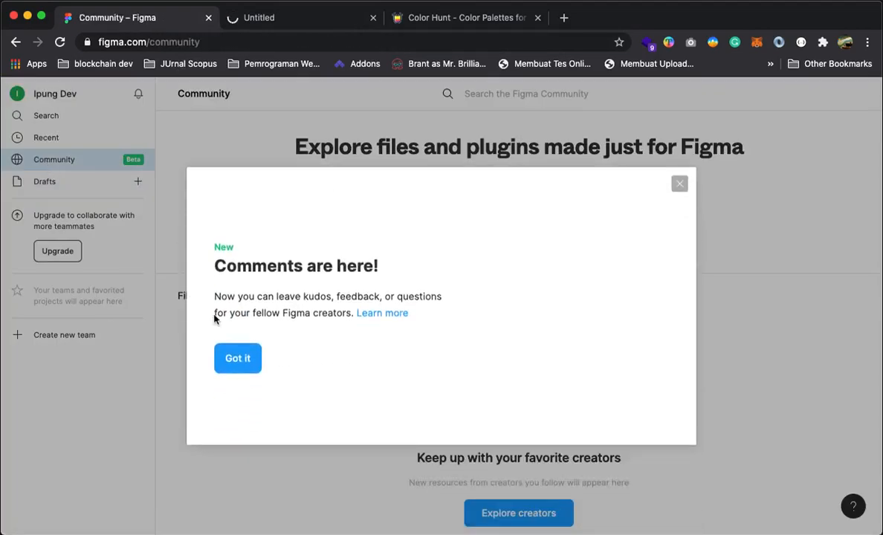
pyautogui.click(221, 350)
# Look through the Community feed, showing its files and its plugins.
pyautogui.scroll(-2, 446, 297)
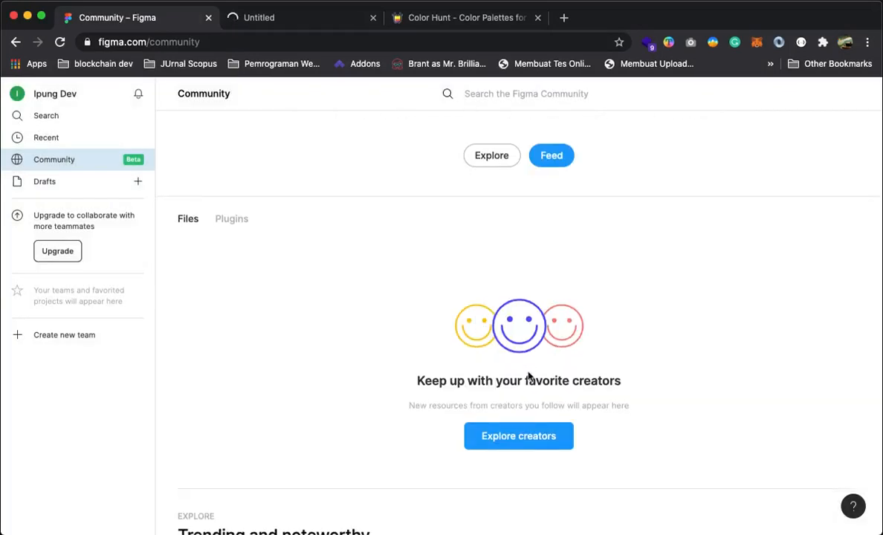
pyautogui.scroll(-2, 498, 401)
pyautogui.scroll(4, 402, 339)
pyautogui.click(188, 296)
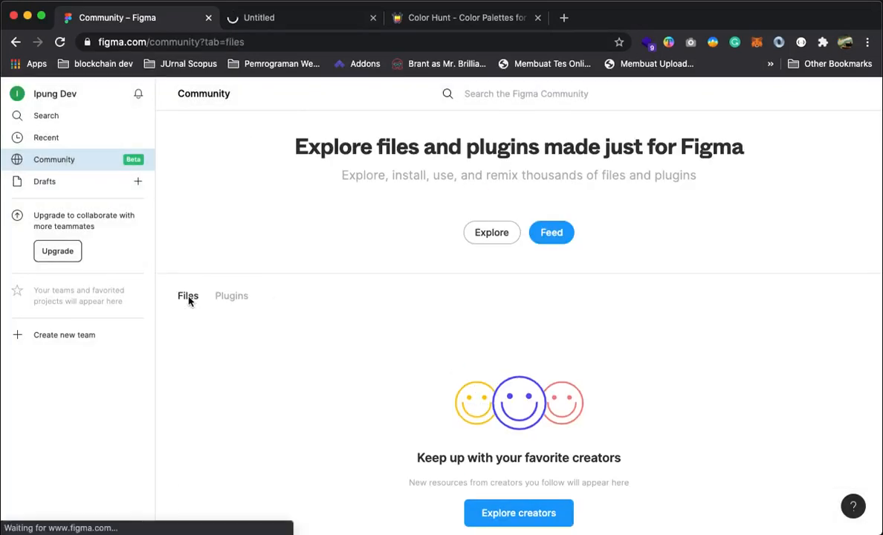
pyautogui.click(233, 324)
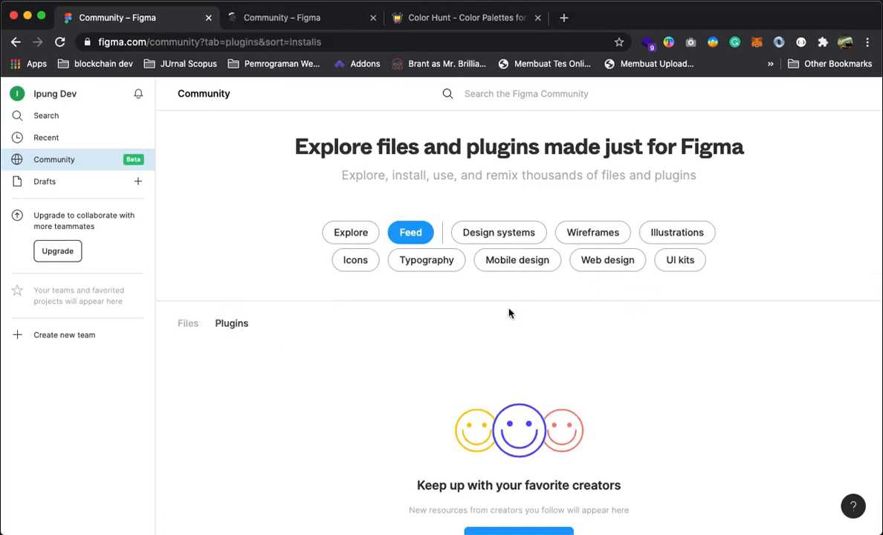
# Browse the Community plugins in the Wireframes category and in the Illustrations category.
pyautogui.click(608, 239)
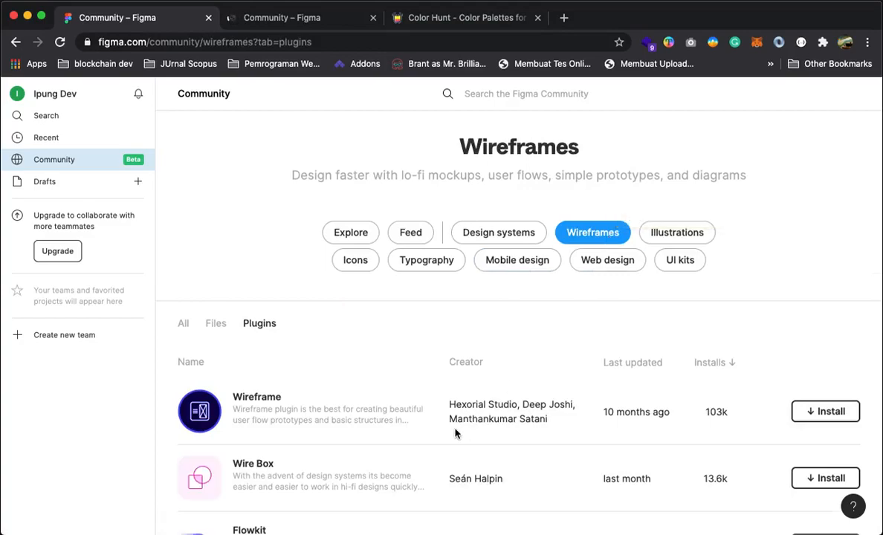
pyautogui.scroll(-5, 452, 434)
pyautogui.scroll(5, 743, 372)
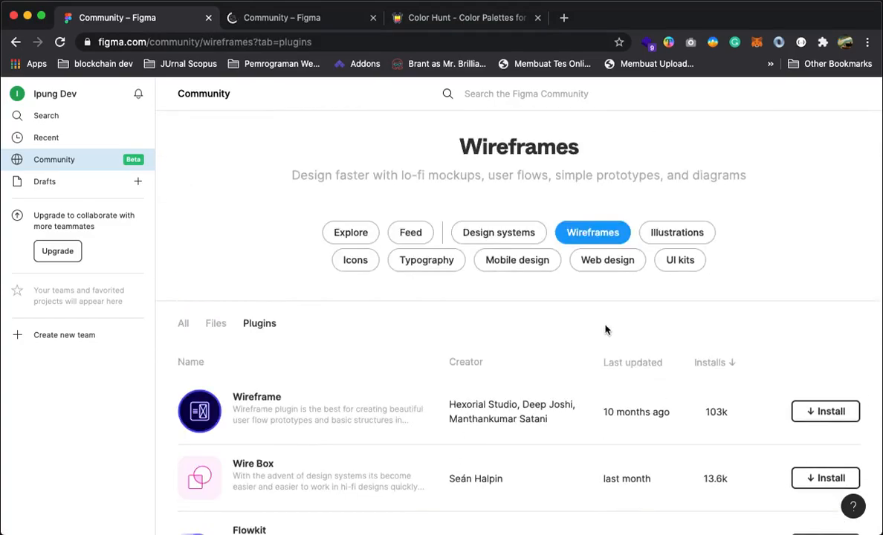
pyautogui.click(689, 234)
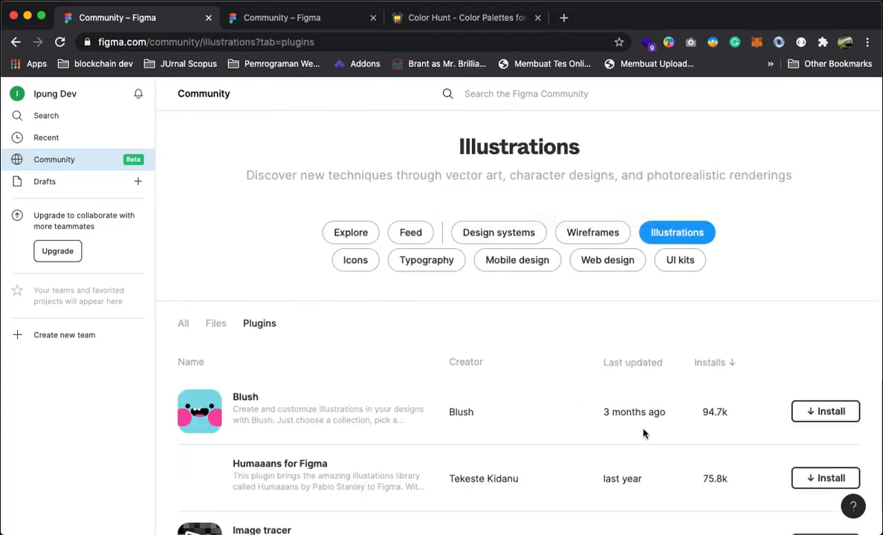
pyautogui.scroll(-3, 743, 446)
pyautogui.scroll(3, 743, 371)
# Show the plugins for all categories under Explore and look through the list.
pyautogui.click(339, 234)
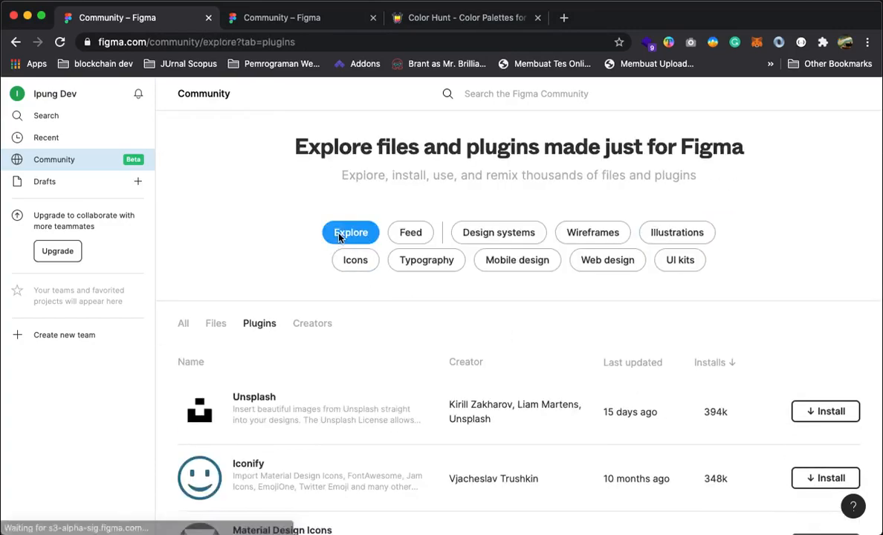
pyautogui.scroll(-10, 417, 360)
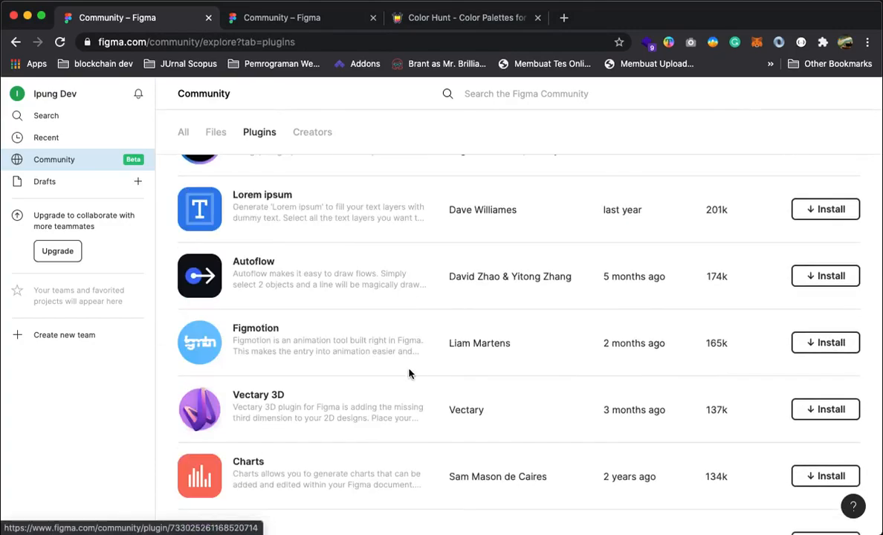
pyautogui.scroll(-10, 741, 405)
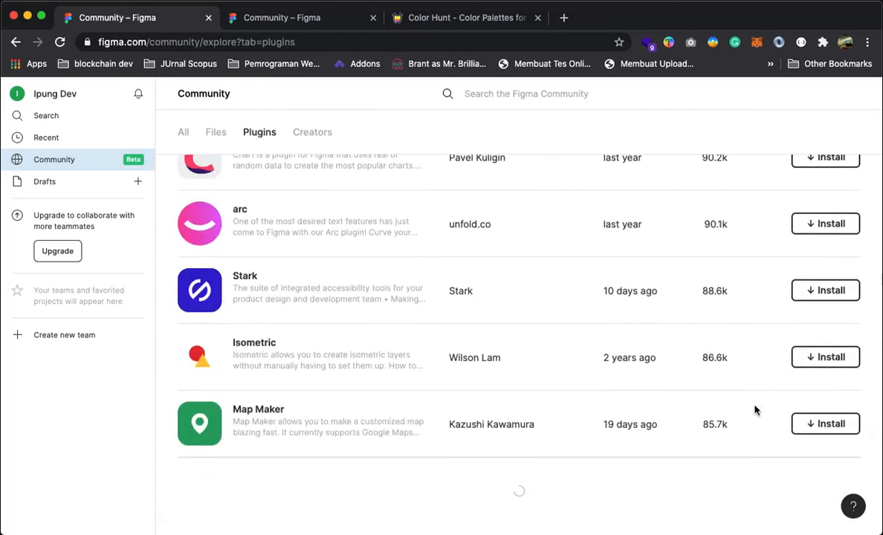
pyautogui.scroll(10, 735, 405)
pyautogui.scroll(10, 717, 406)
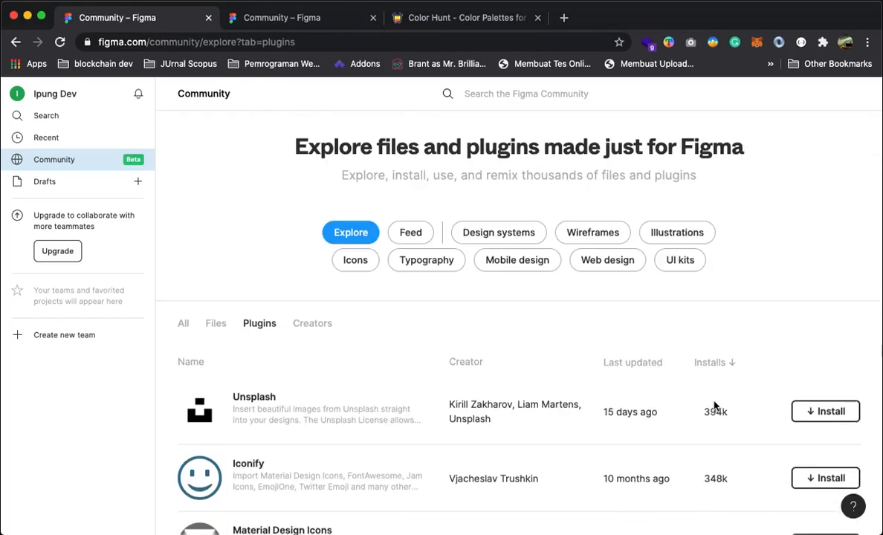
# Switch the Explore listing to design files and browse the trending ones.
pyautogui.click(215, 324)
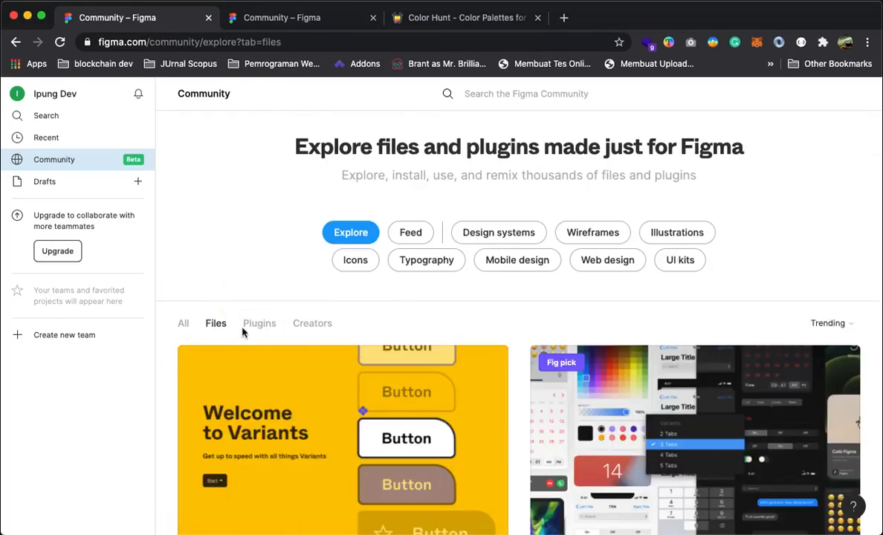
pyautogui.scroll(-5, 408, 367)
pyautogui.scroll(2, 407, 368)
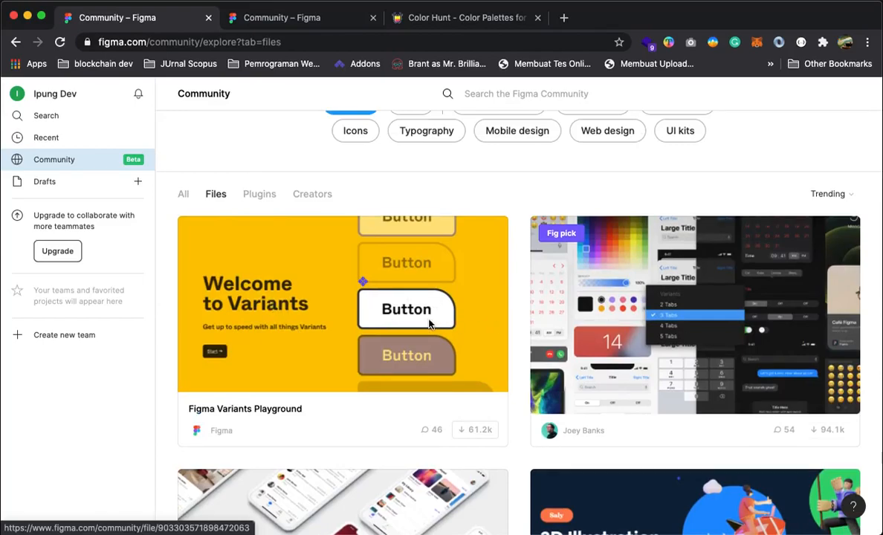
# Look through the trending design files, covering the UI kits, illustration packs, wireframe kits and icon sets.
pyautogui.scroll(-1, 431, 323)
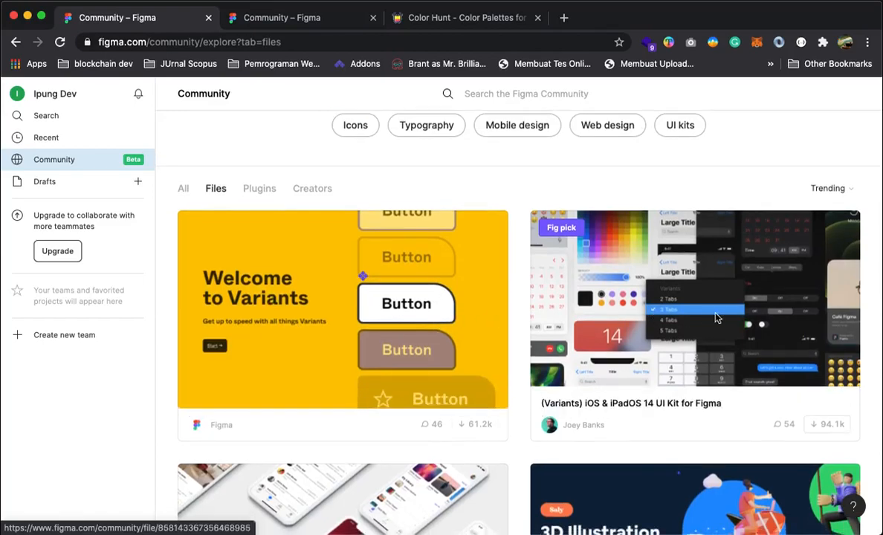
pyautogui.scroll(-2, 358, 403)
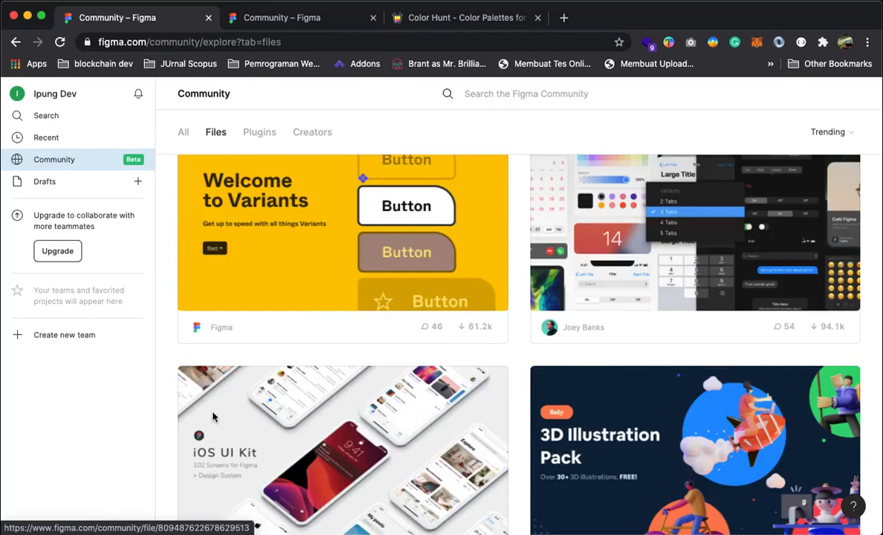
pyautogui.scroll(-3, 223, 394)
pyautogui.scroll(2, 275, 290)
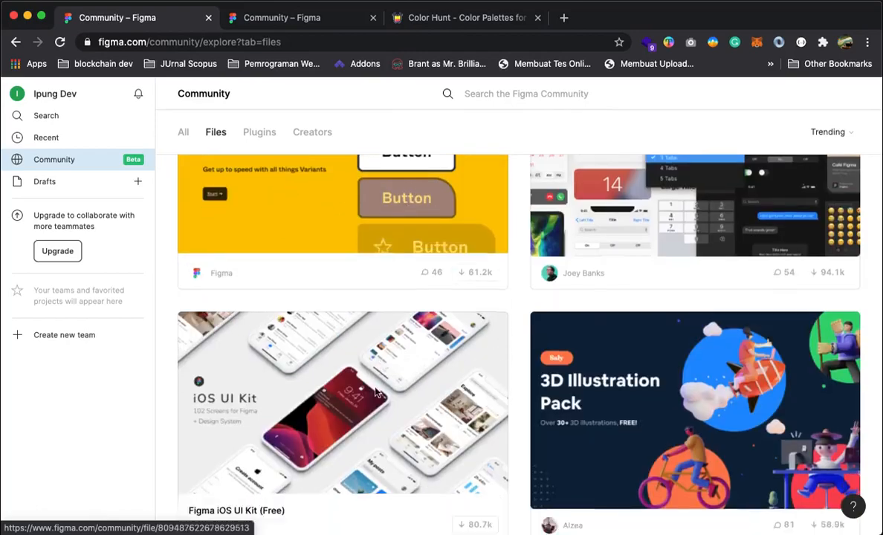
pyautogui.scroll(-2, 356, 412)
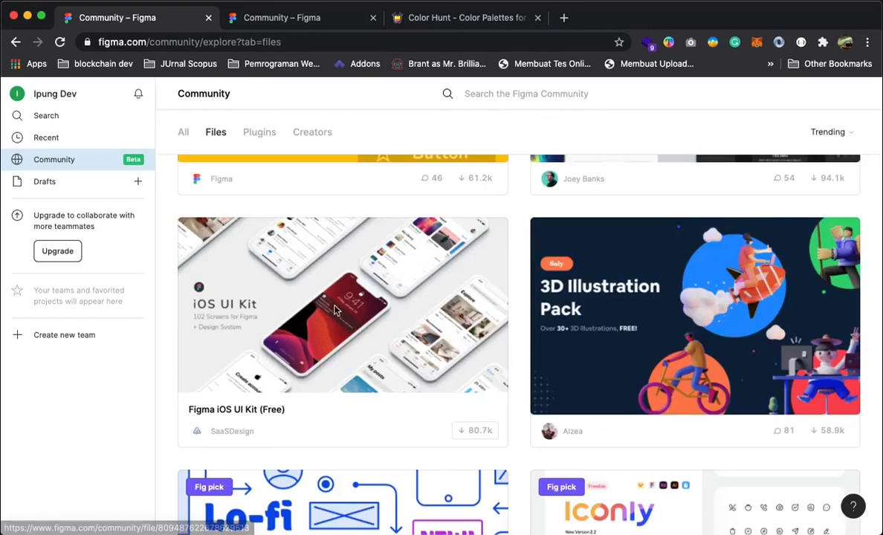
pyautogui.scroll(-3, 403, 312)
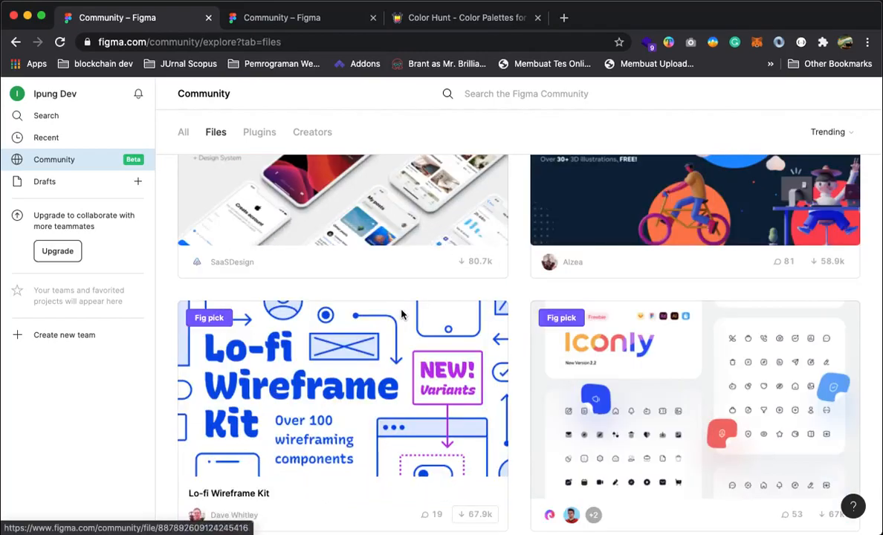
pyautogui.scroll(-2, 591, 436)
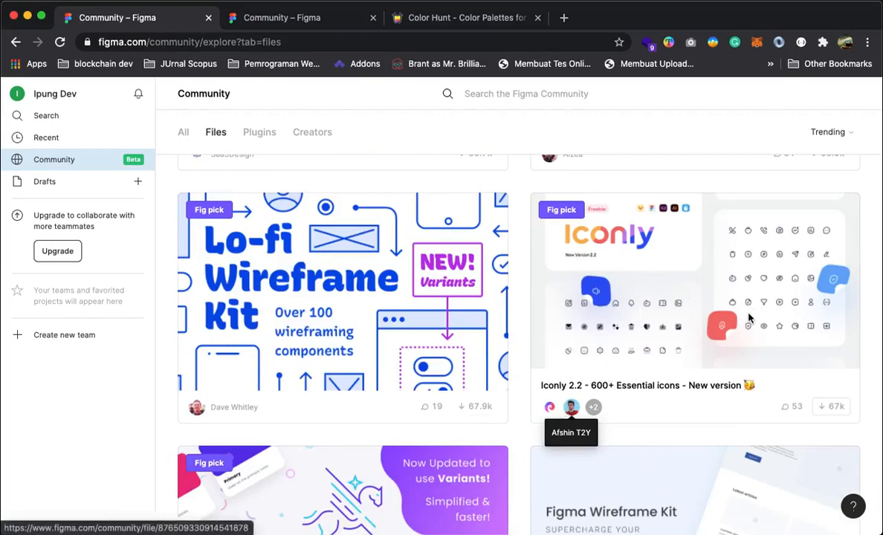
pyautogui.scroll(-2, 639, 357)
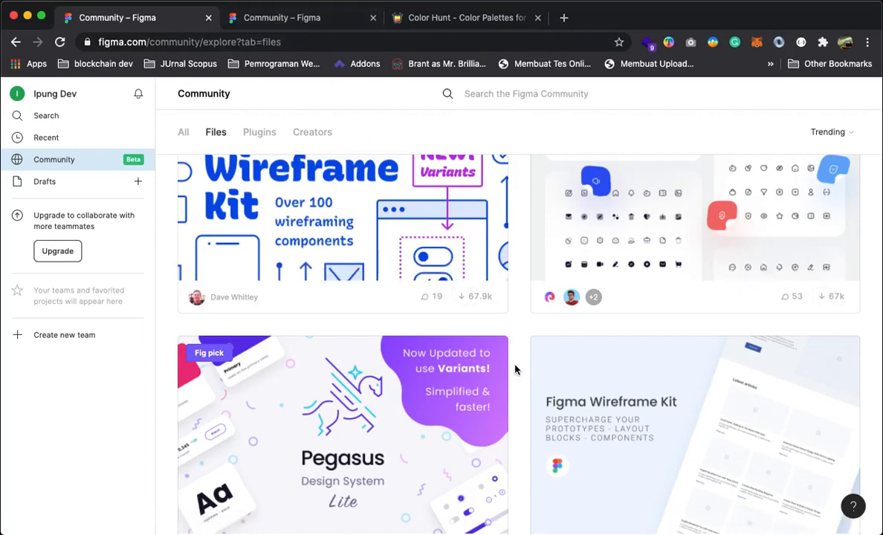
pyautogui.scroll(2, 515, 369)
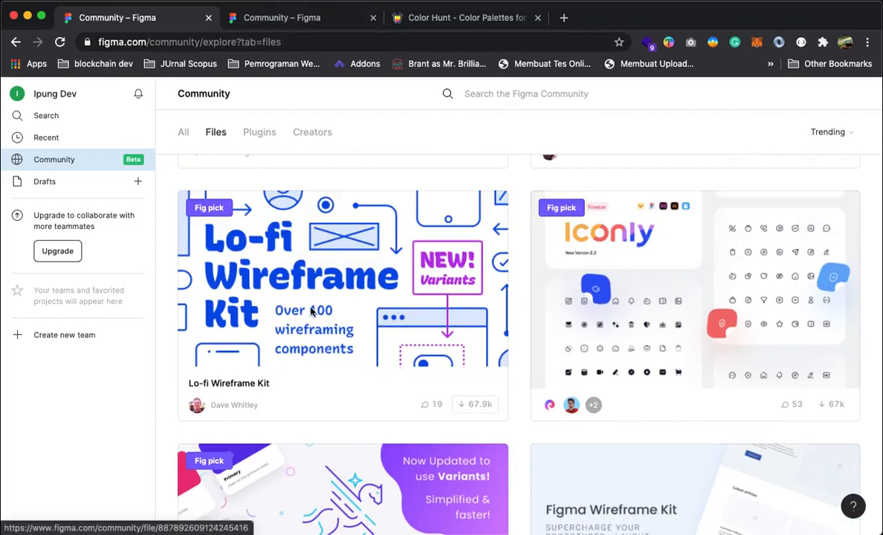
pyautogui.scroll(5, 523, 365)
pyautogui.scroll(-2, 637, 387)
# Open the Community file "Iconly 2.2 - 600+ Essential icons - New version" and duplicate it into an own copy.
pyautogui.click(638, 386)
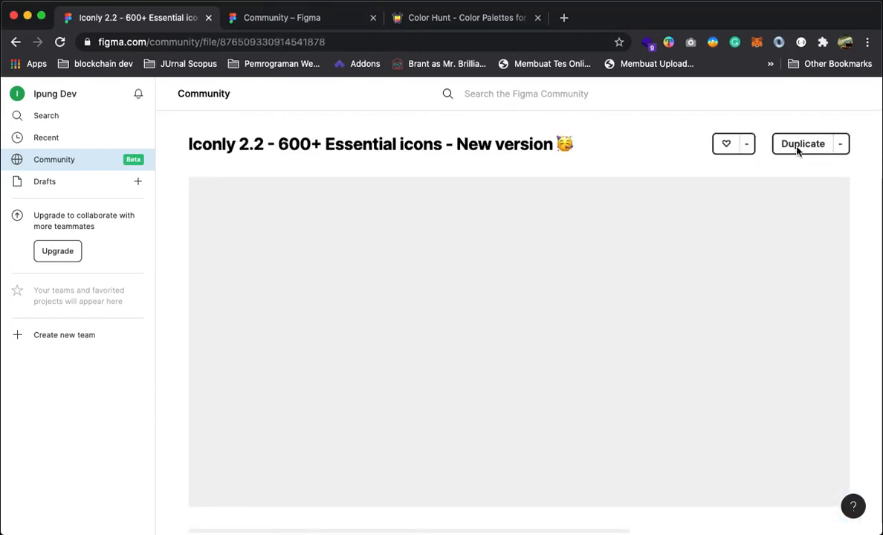
pyautogui.scroll(-1, 589, 357)
pyautogui.scroll(1, 586, 357)
pyautogui.scroll(-1, 559, 301)
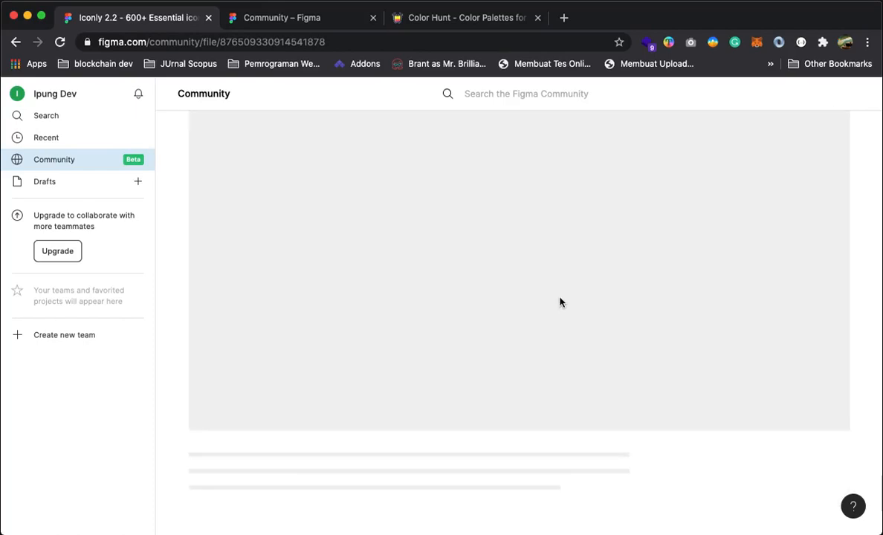
pyautogui.scroll(1, 645, 269)
pyautogui.doubleClick(796, 152)
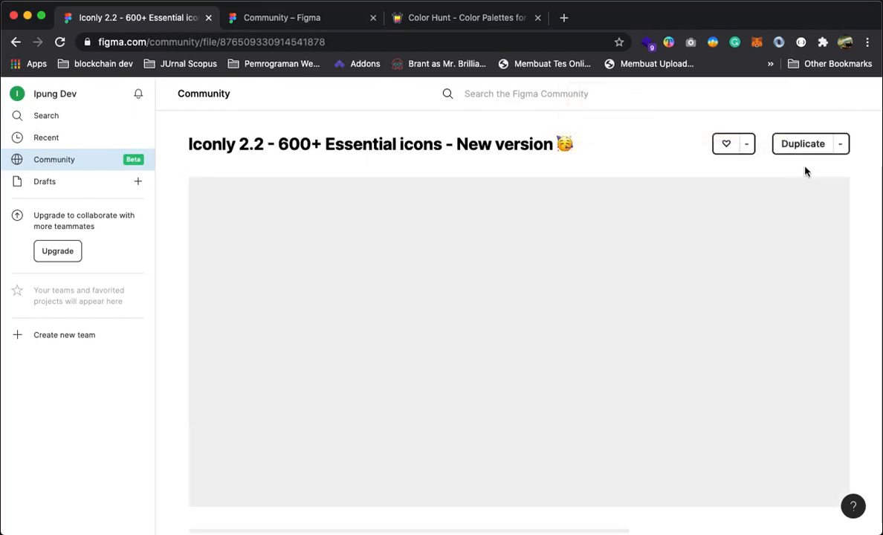
pyautogui.click(796, 143)
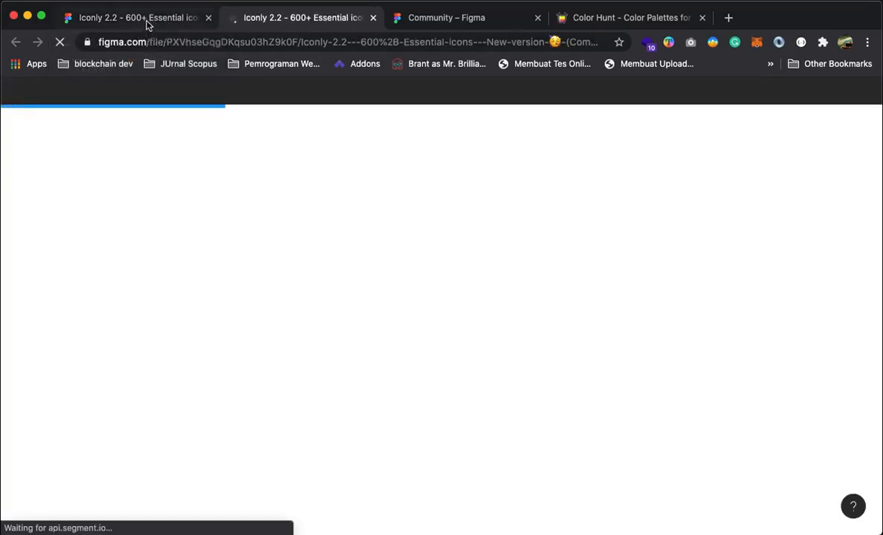
# Go back to the recently viewed files in the original browser tab and open the most recent Untitled file.
pyautogui.click(137, 19)
pyautogui.click(84, 164)
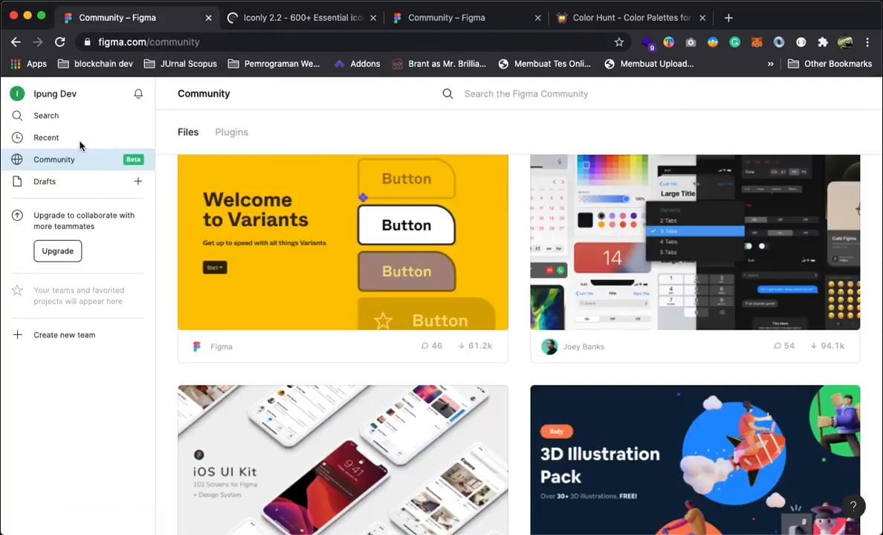
pyautogui.click(78, 141)
pyautogui.doubleClick(216, 170)
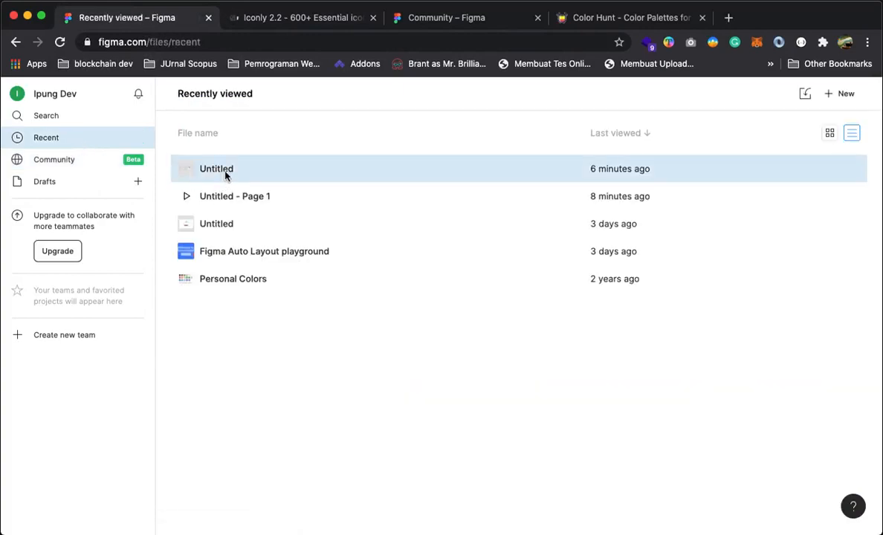
# Close the spare Figma Community page and the Color Hunt page, keeping the Untitled and Iconly files open.
pyautogui.click(296, 23)
pyautogui.click(123, 18)
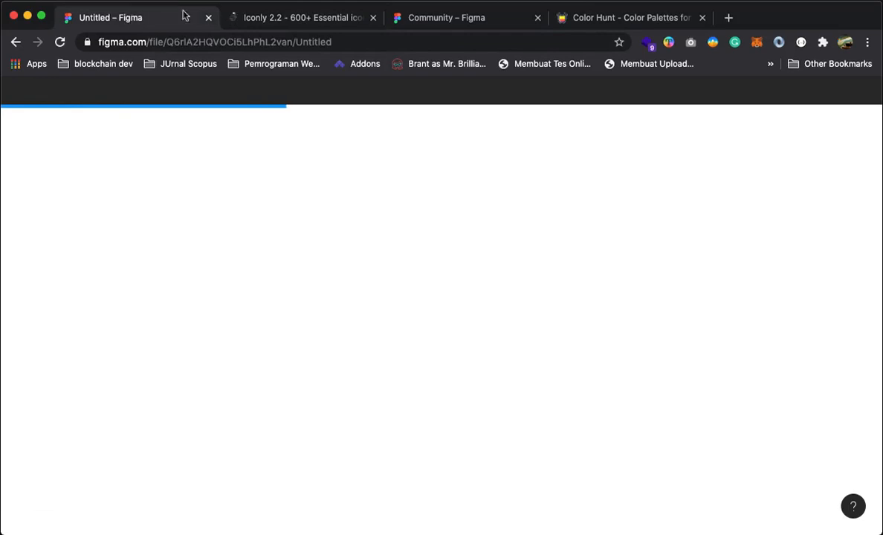
pyautogui.click(291, 23)
pyautogui.click(491, 19)
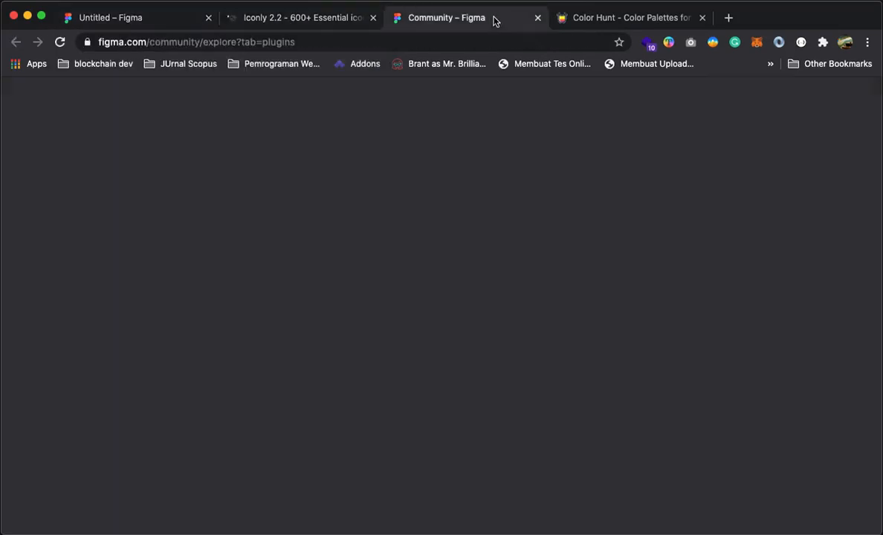
pyautogui.click(537, 18)
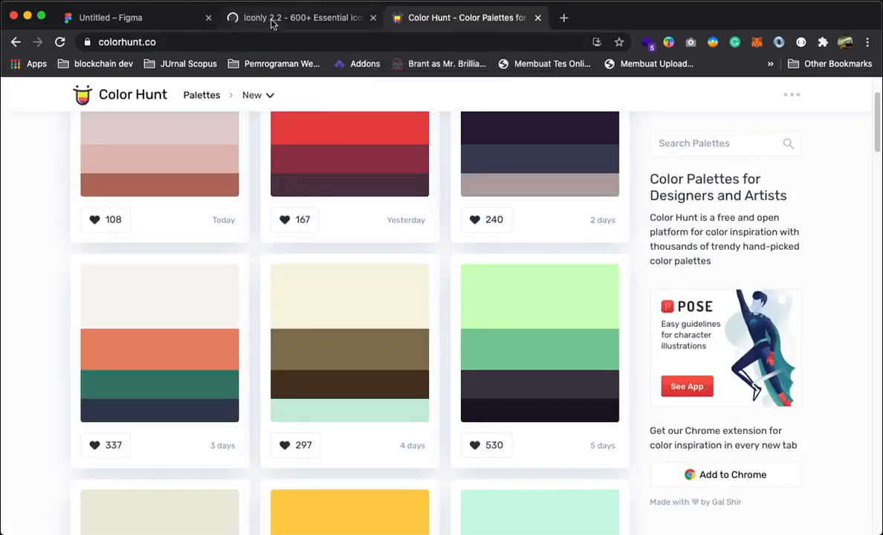
pyautogui.click(271, 21)
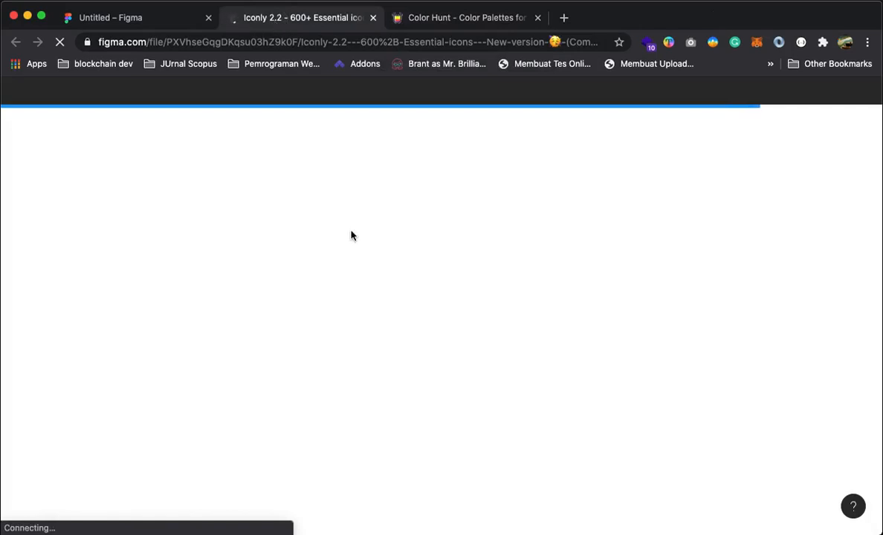
pyautogui.click(157, 17)
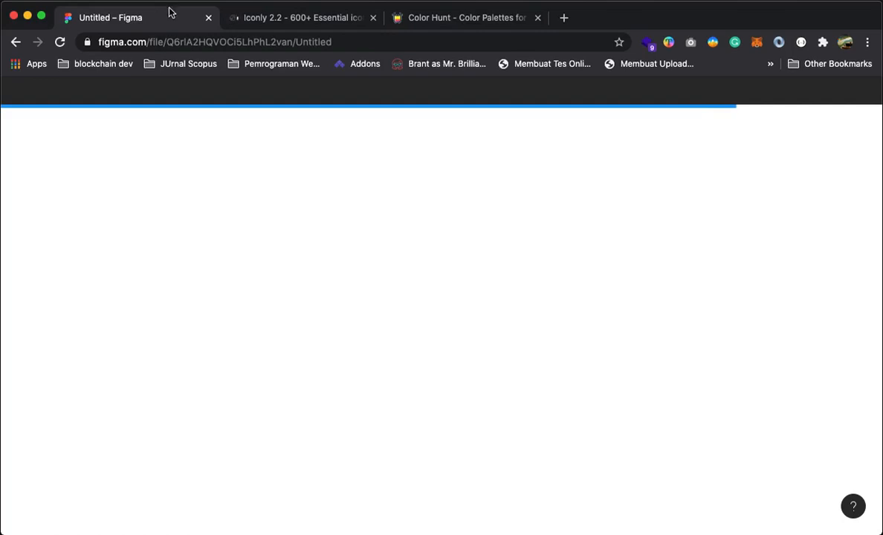
pyautogui.click(537, 17)
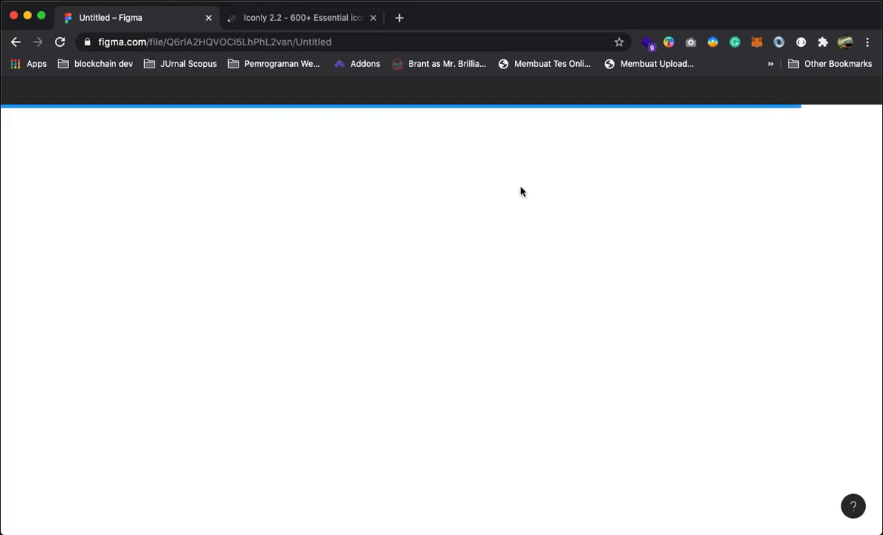
pyautogui.click(265, 20)
pyautogui.click(148, 22)
pyautogui.click(296, 20)
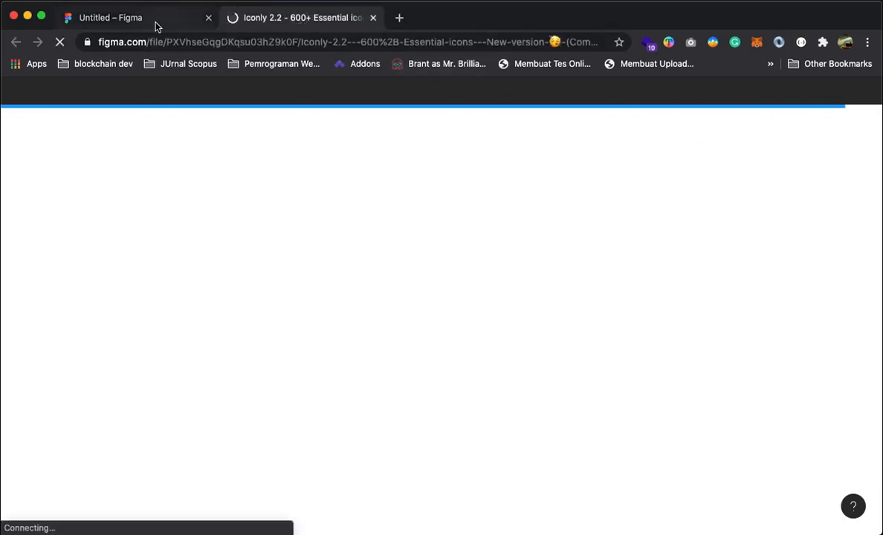
pyautogui.click(156, 27)
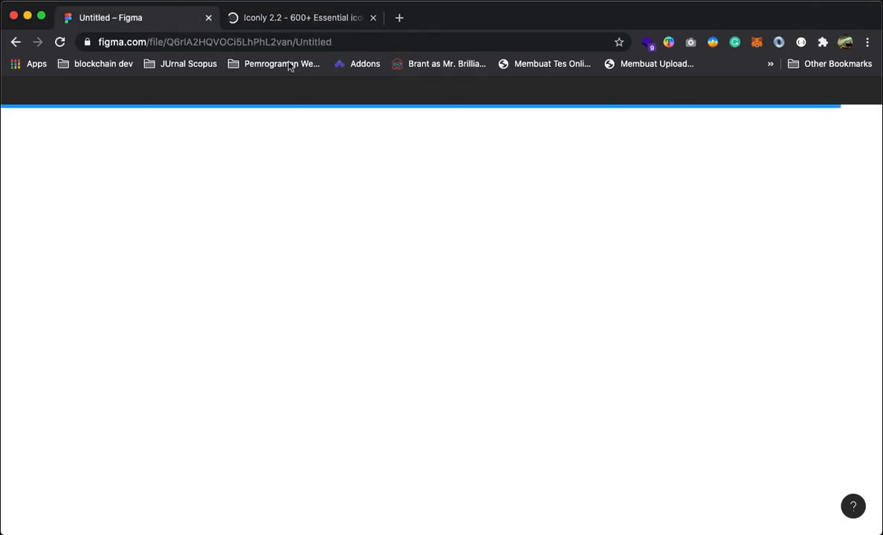
pyautogui.click(266, 19)
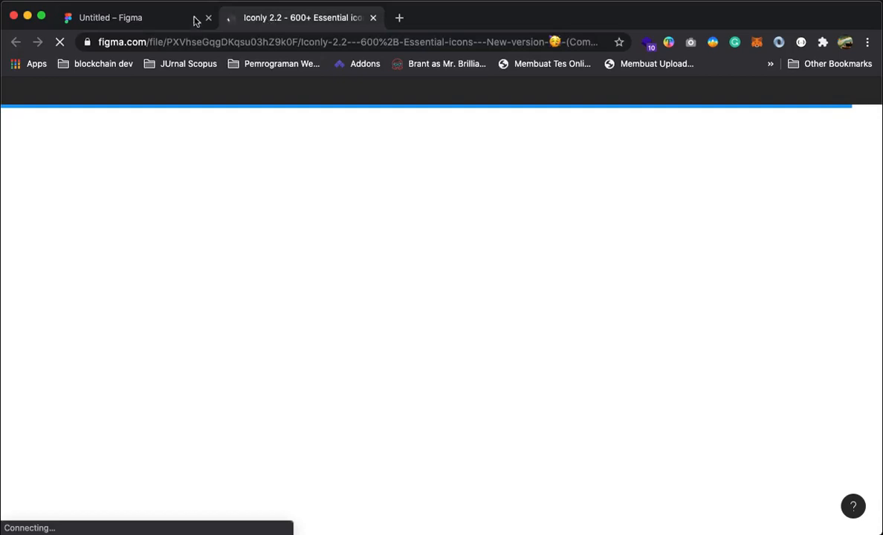
pyautogui.click(167, 22)
# Open Figma's recently viewed files in a new browser tab.
pyautogui.click(399, 19)
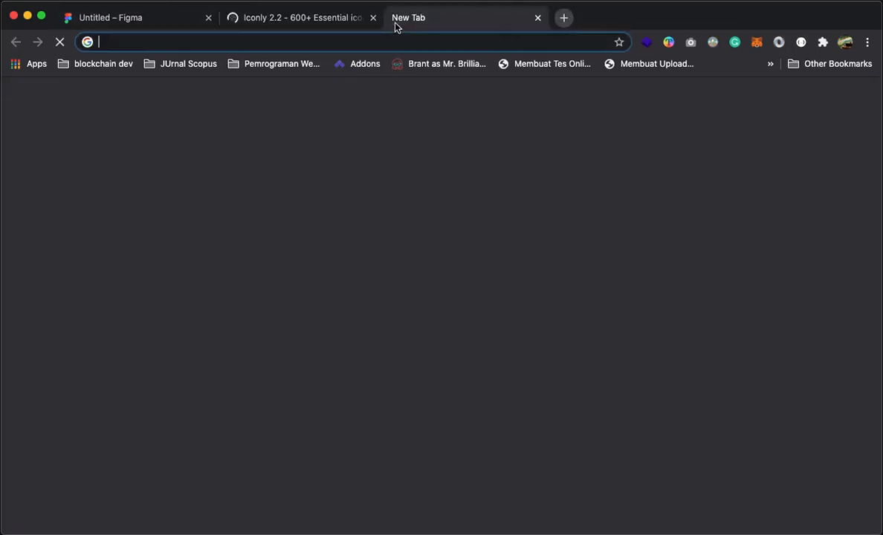
pyautogui.write('fig')
pyautogui.press('Return')
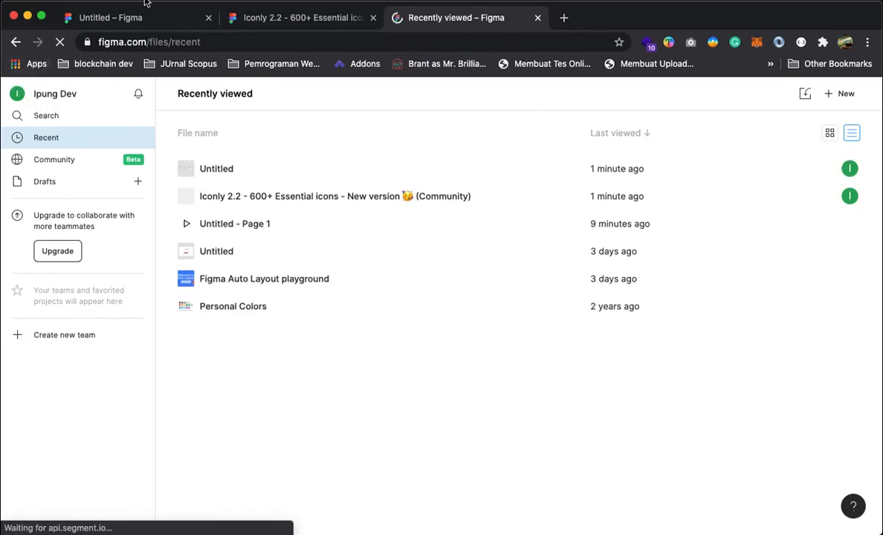
# Return to the Untitled file, show its arrange, text and file commands, and view the Export dialog with nothing selected.
pyautogui.click(112, 17)
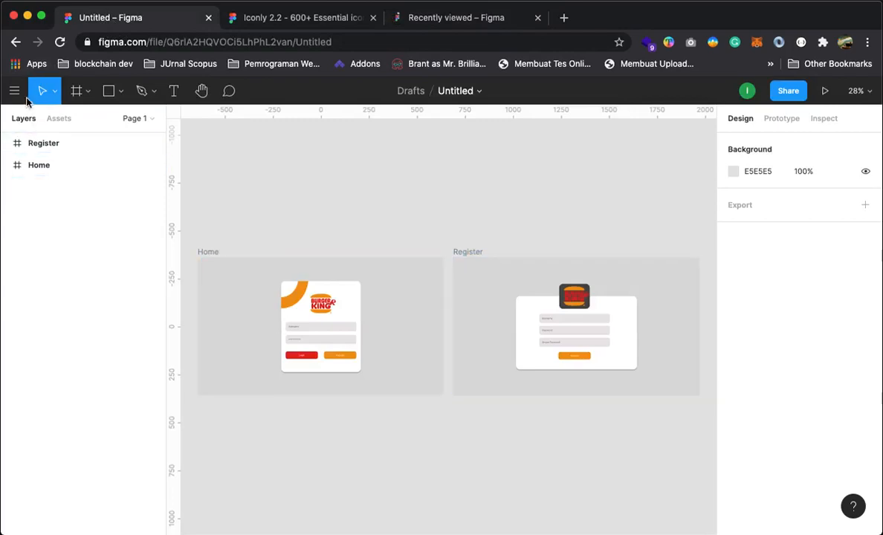
pyautogui.click(14, 91)
pyautogui.moveTo(75, 276)
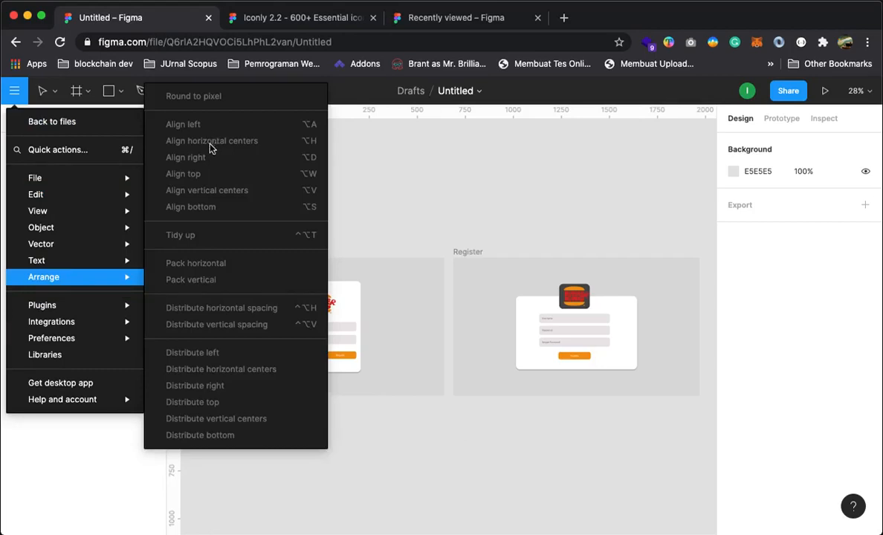
pyautogui.moveTo(79, 235)
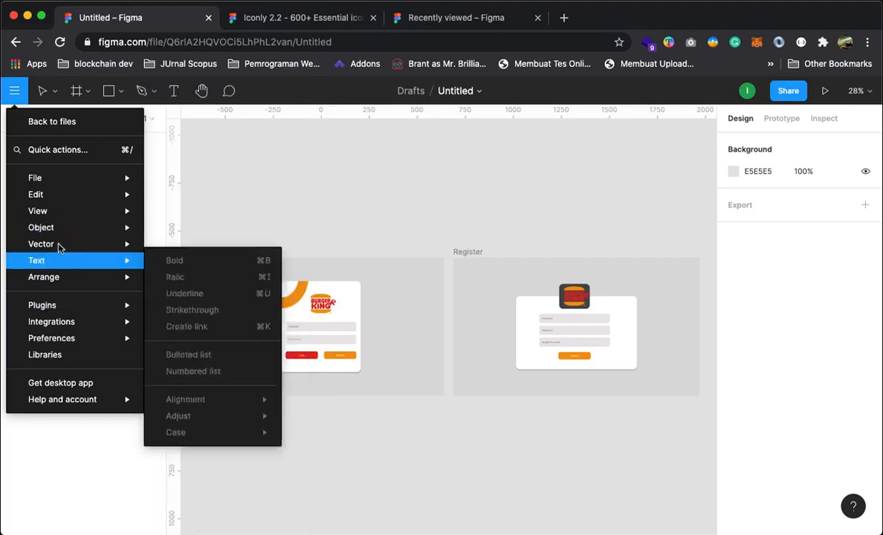
pyautogui.moveTo(72, 187)
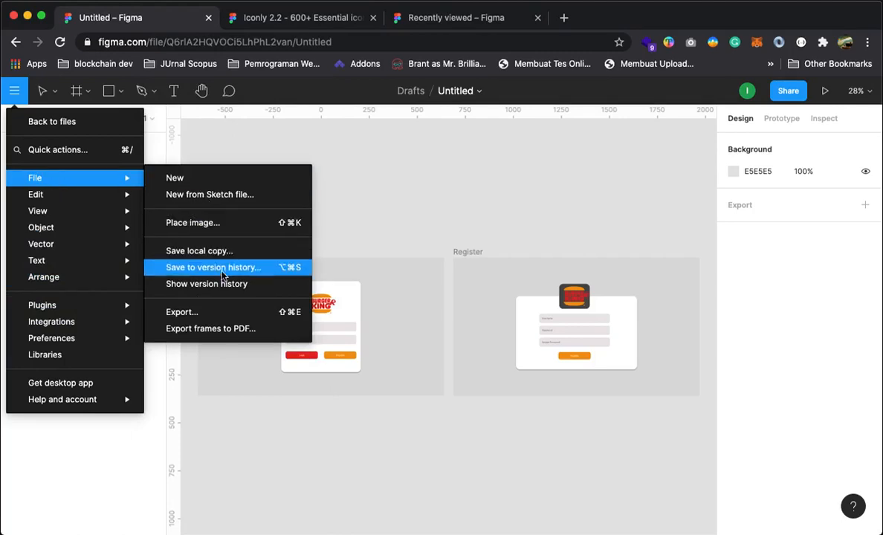
pyautogui.click(197, 318)
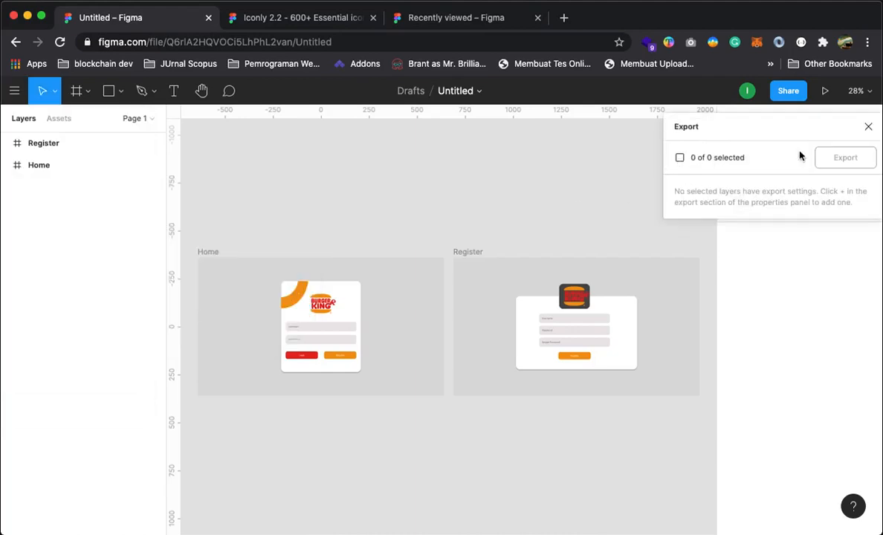
pyautogui.click(868, 127)
# Select the Home frame in the layers and check its entry in the Export dialog.
pyautogui.click(79, 143)
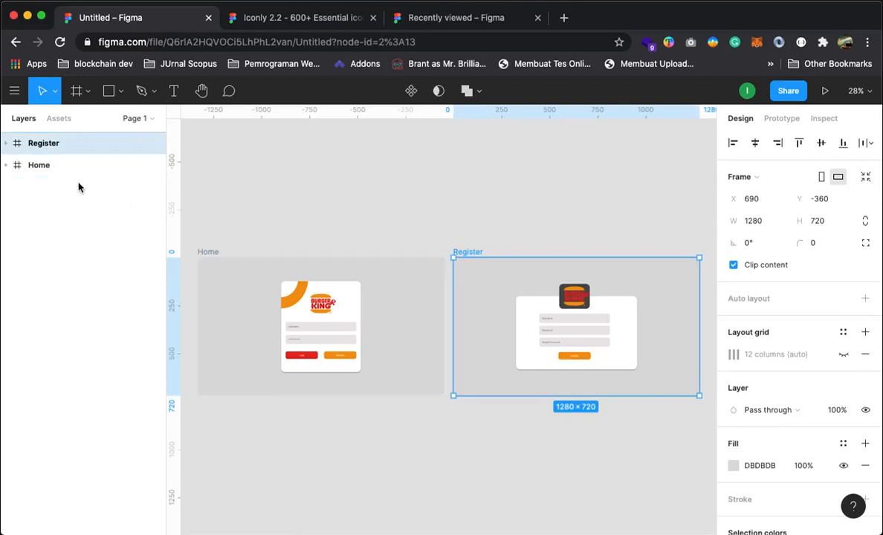
pyautogui.keyDown('shift'); pyautogui.click(45, 165); pyautogui.keyUp('shift')
pyautogui.click(14, 91)
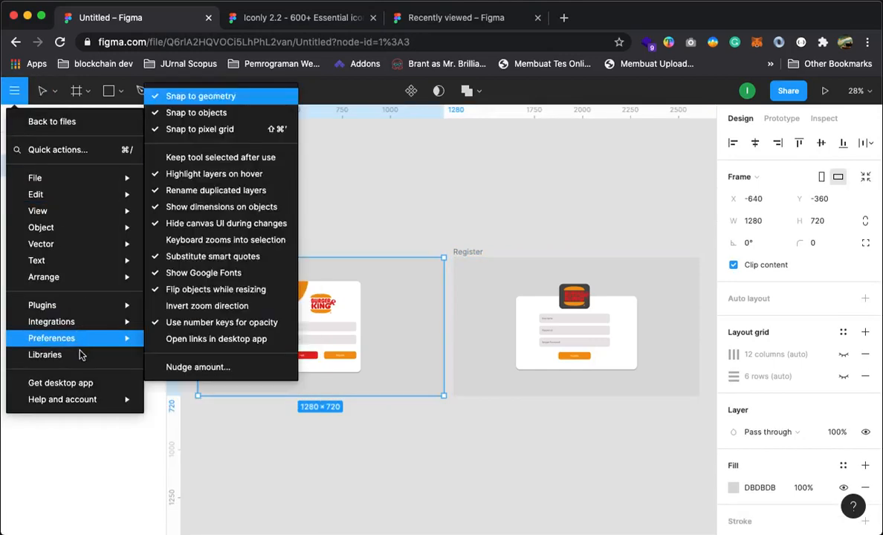
pyautogui.moveTo(44, 178)
pyautogui.click(178, 311)
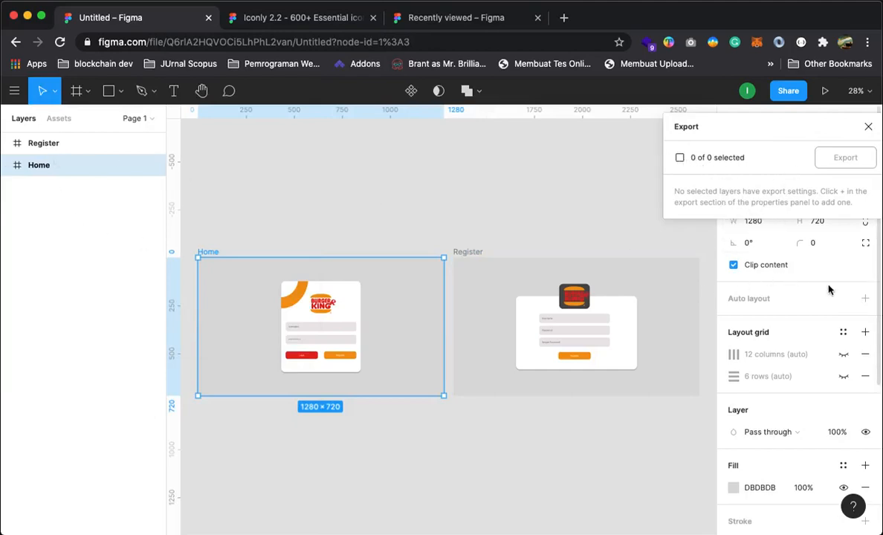
pyautogui.click(868, 126)
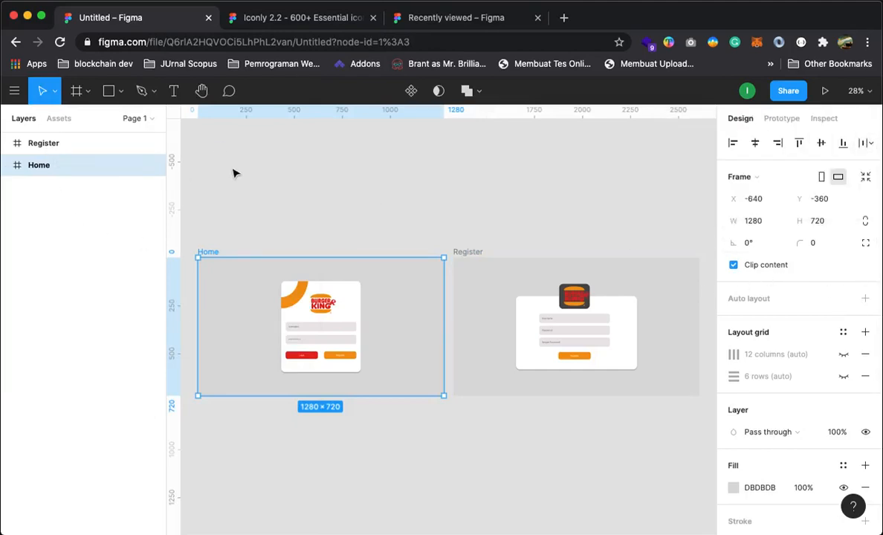
# Switch to the Iconly 2.2 file and examine the Cover, Help and Plugin frames on its Hello! page up close.
pyautogui.click(307, 21)
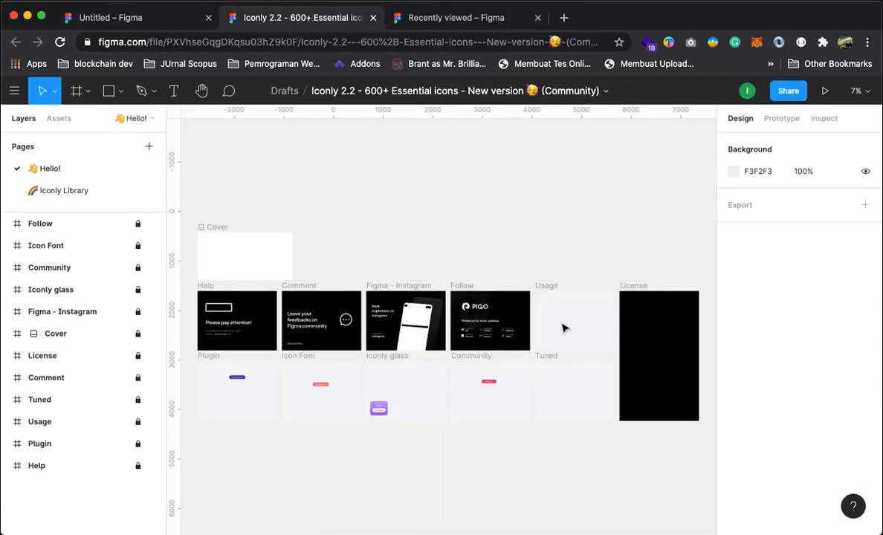
pyautogui.scroll(-1, 416, 402)
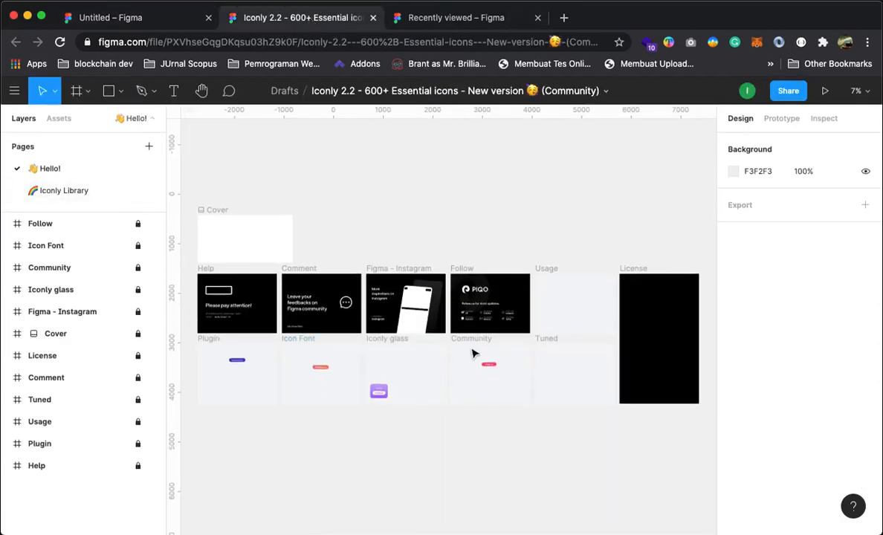
pyautogui.click(232, 235)
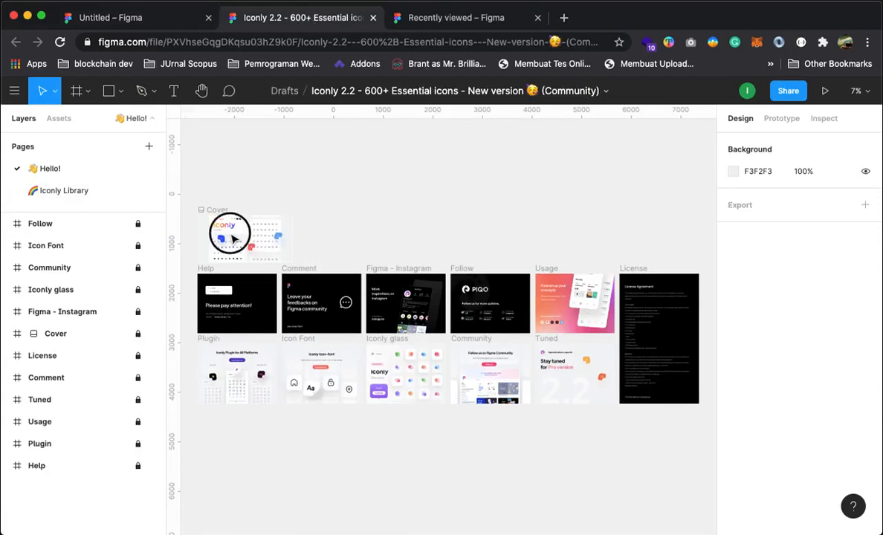
pyautogui.click(234, 236)
pyautogui.click(234, 236)
pyautogui.click(236, 236)
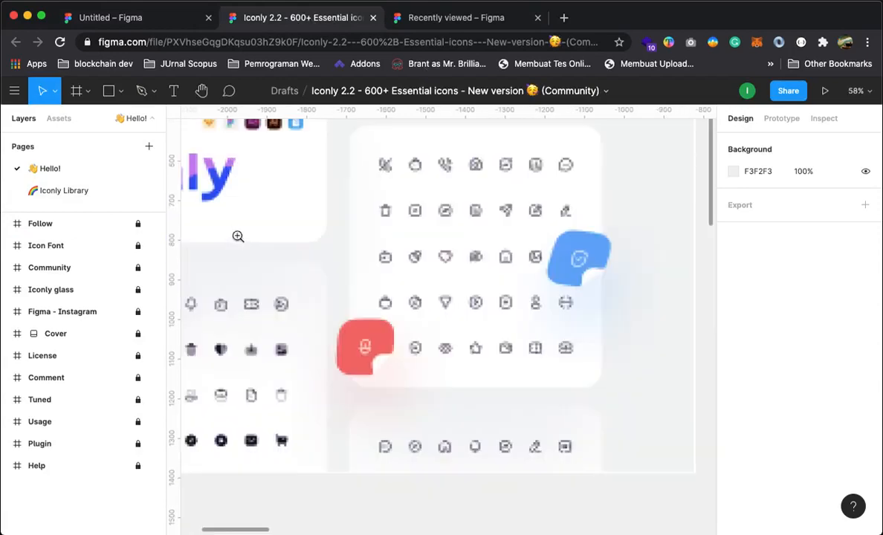
pyautogui.moveTo(318, 420); pyautogui.dragTo(548, 281)
pyautogui.scroll(-6, 422, 427)
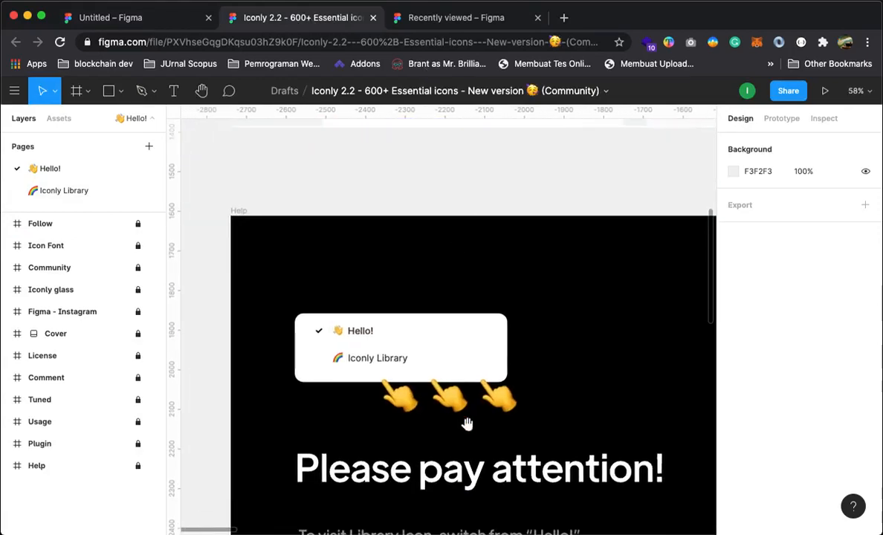
pyautogui.scroll(-15, 467, 423)
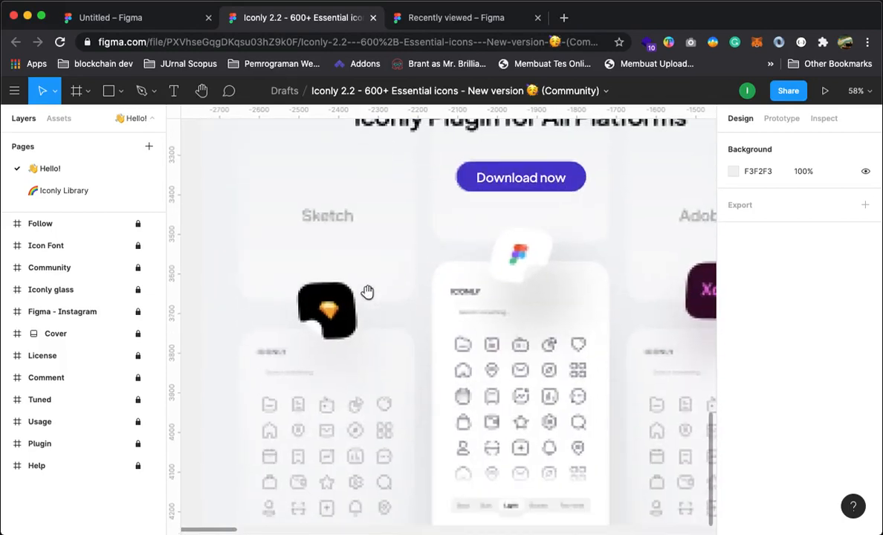
# Expand the Icon Font frame and its Group 32928 in the layers, select Rectangle 2, and clear the selection.
pyautogui.click(6, 245)
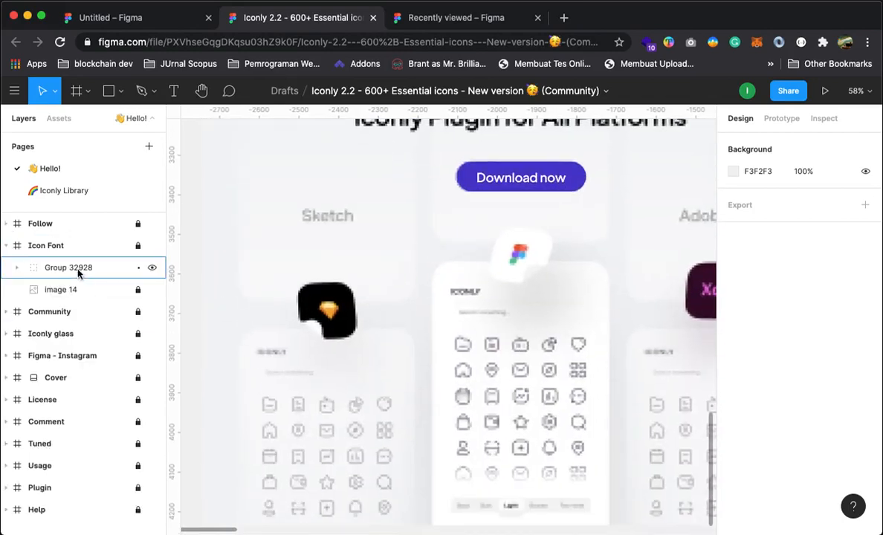
pyautogui.click(78, 269)
pyautogui.click(17, 268)
pyautogui.click(74, 313)
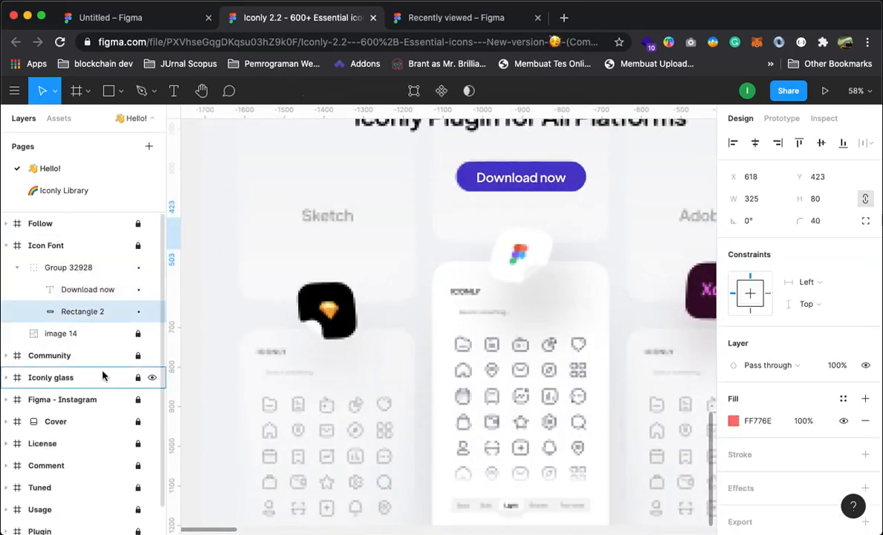
pyautogui.scroll(-15, 559, 421)
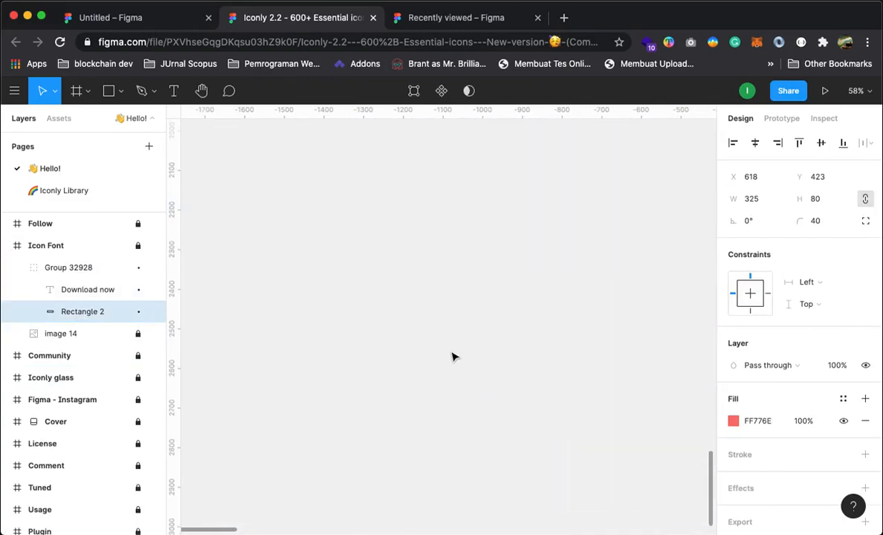
pyautogui.scroll(-10, 489, 356)
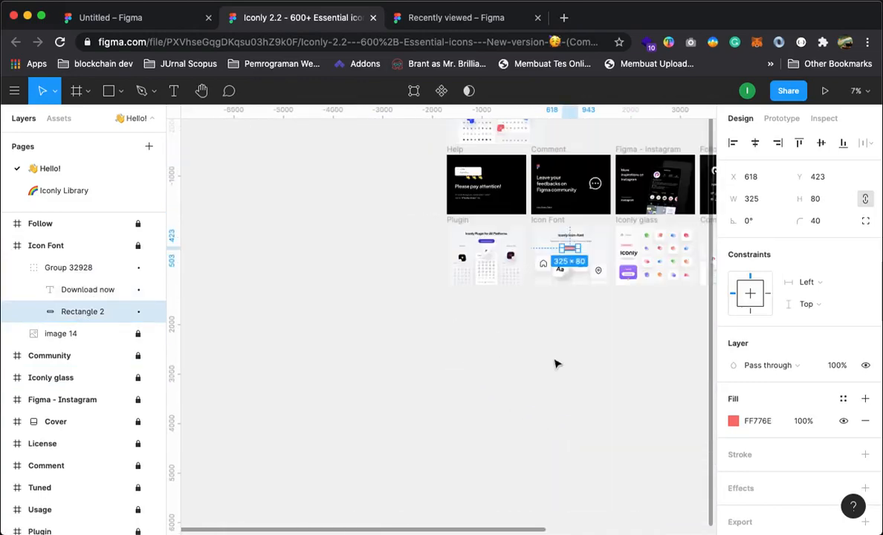
pyautogui.moveTo(557, 364); pyautogui.dragTo(457, 400)
pyautogui.click(489, 451)
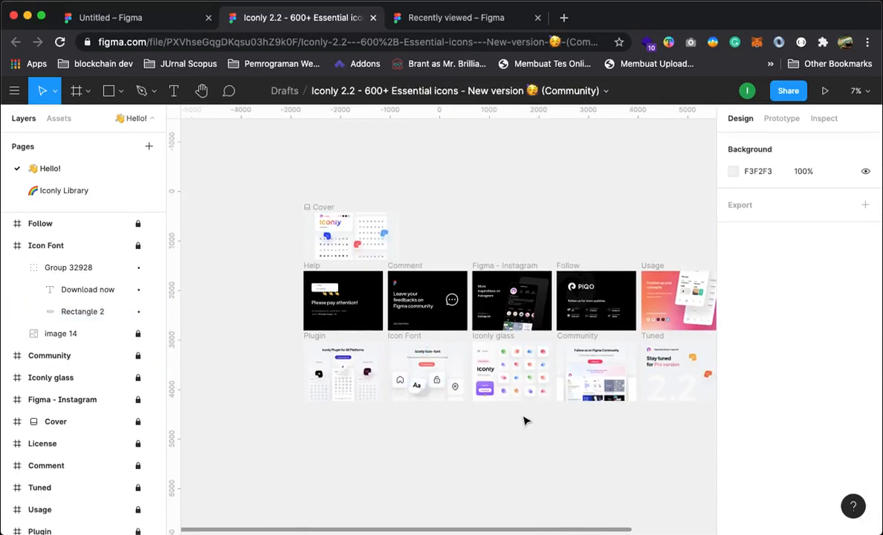
# Examine the artwork of the Iconly glass and Icon Font frames up close.
pyautogui.scroll(10, 509, 360)
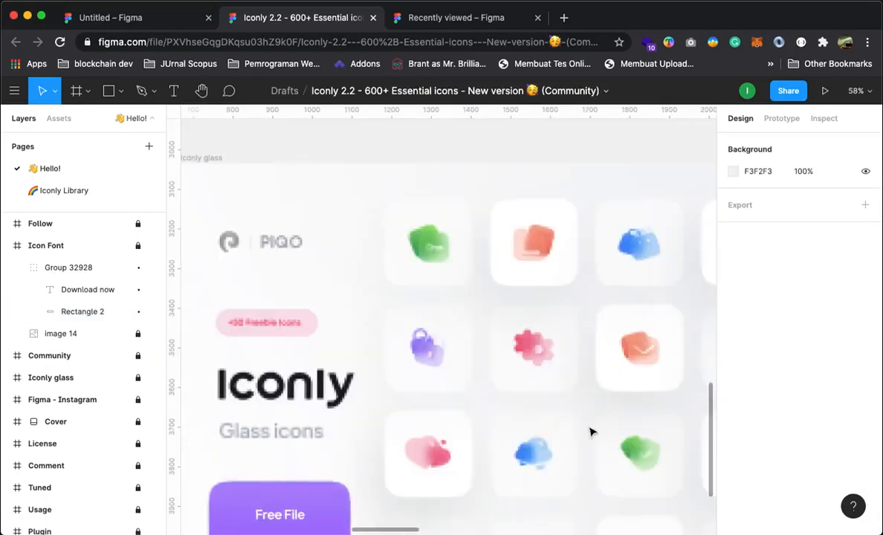
pyautogui.hscroll(-10, 591, 431)
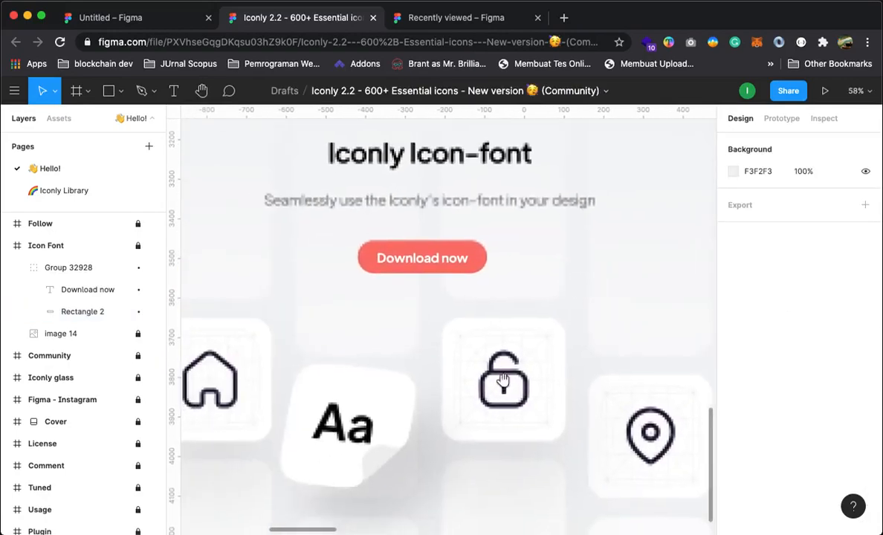
pyautogui.scroll(-3, 503, 380)
pyautogui.hscroll(-2, 503, 381)
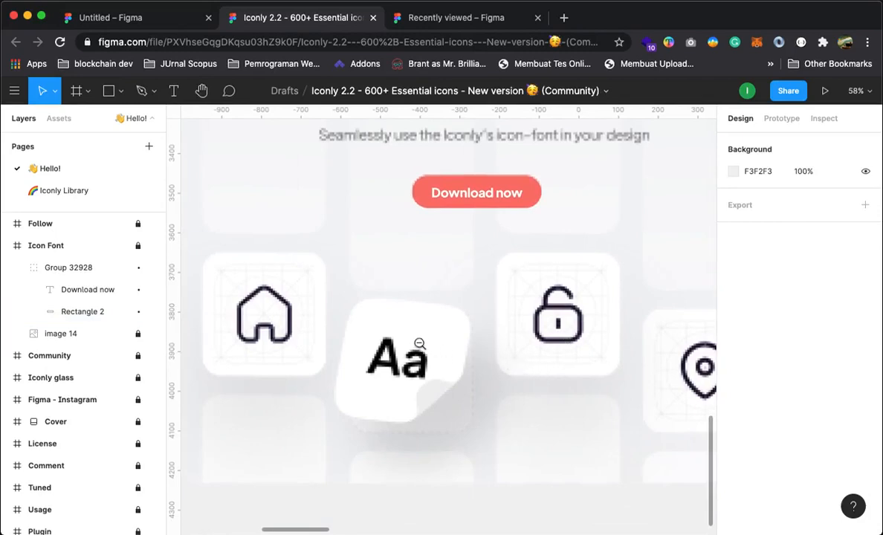
pyautogui.scroll(-10, 419, 344)
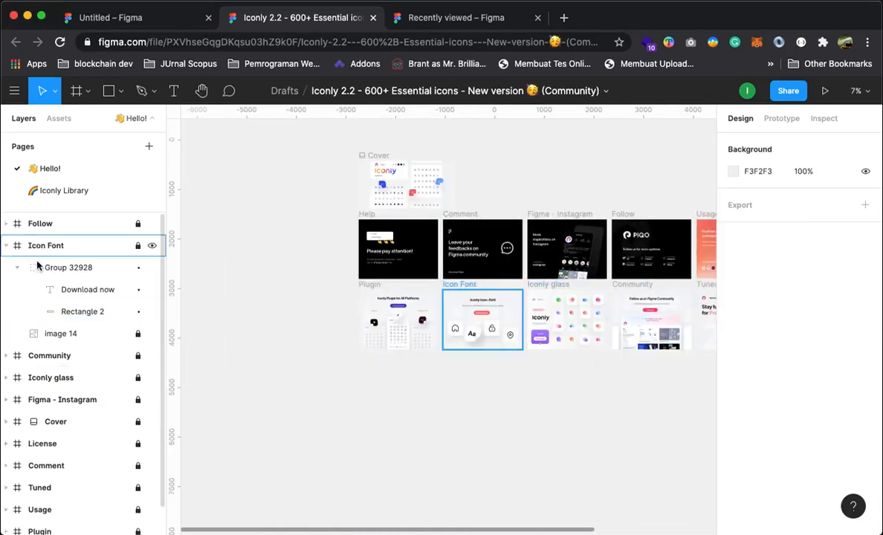
# Expand the Figma - Instagram frame and its iPhone 11 Pro / X - 1 frame in the layers, and select Rectangle 1118.
pyautogui.click(41, 401)
pyautogui.click(7, 399)
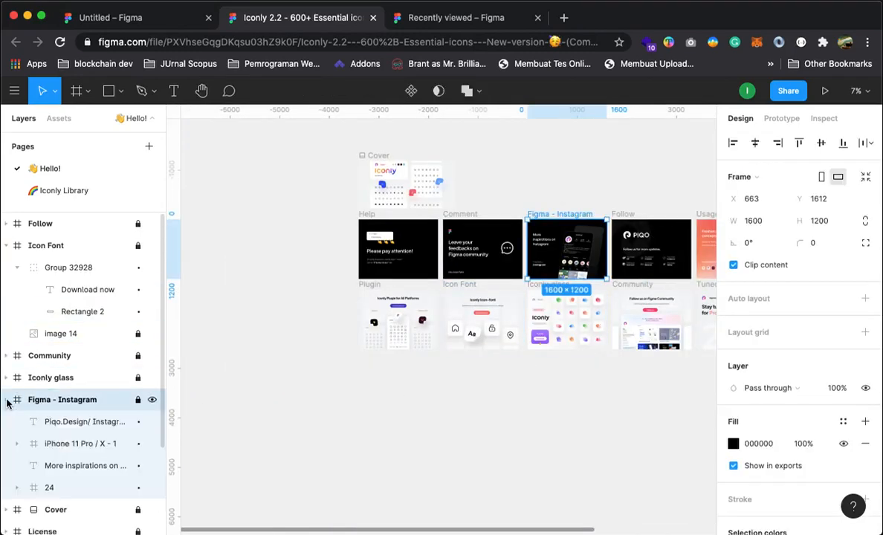
pyautogui.click(17, 445)
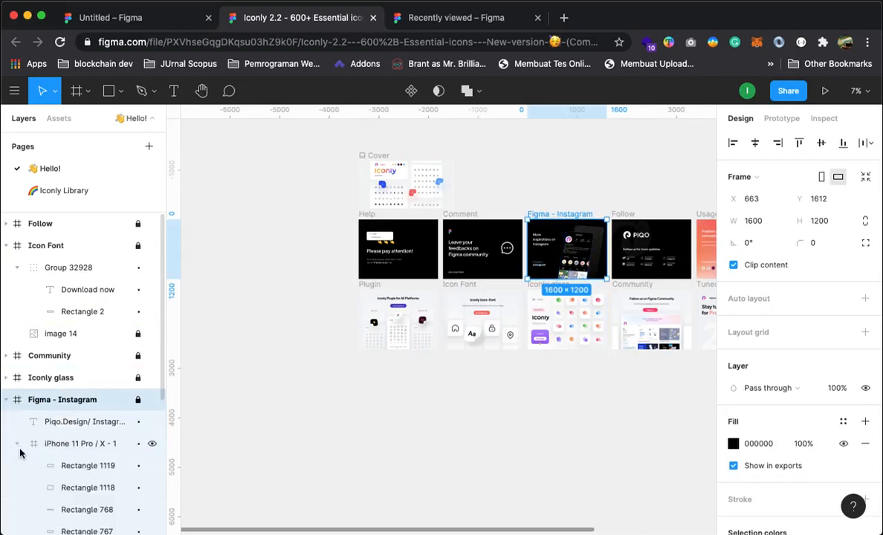
pyautogui.click(73, 488)
pyautogui.scroll(-3, 74, 490)
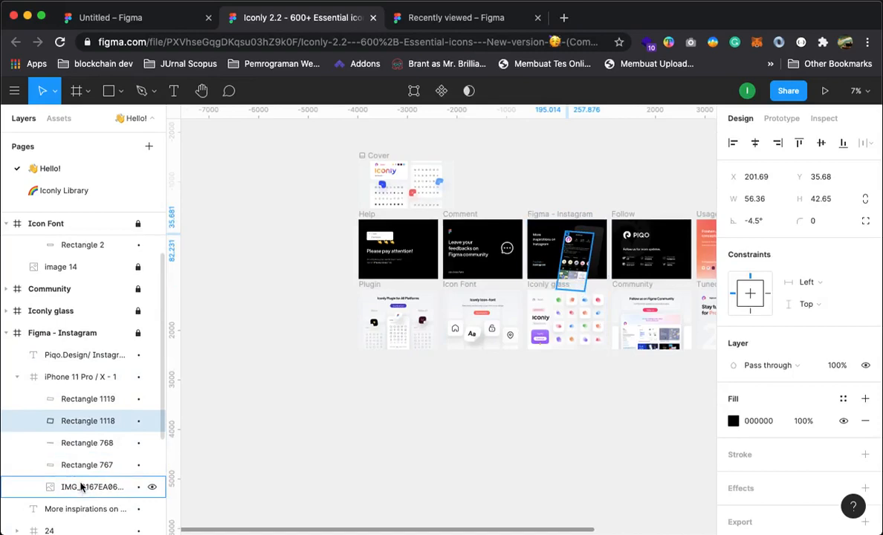
# Check Rectangle 767, collapse the iPhone 11 Pro / X - 1 frame, and select the parent Figma - Instagram frame.
pyautogui.click(71, 465)
pyautogui.click(66, 377)
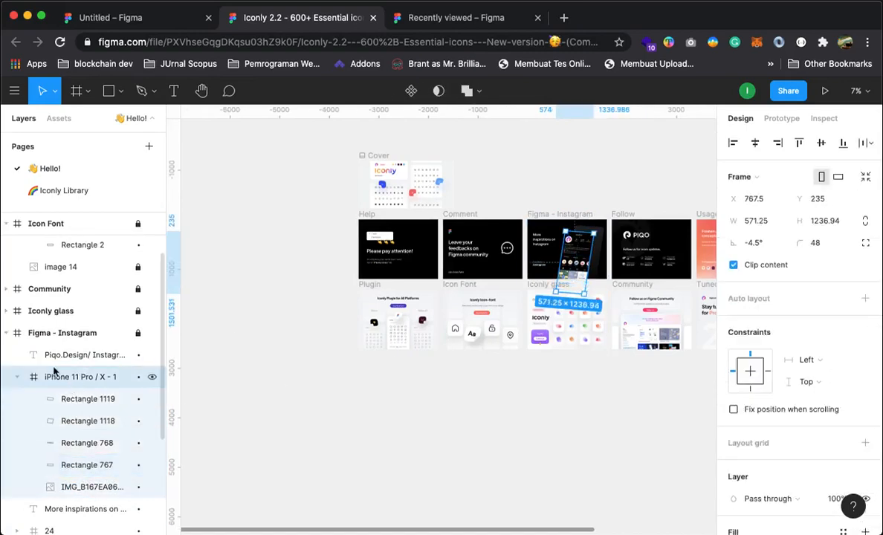
pyautogui.click(17, 378)
pyautogui.click(53, 335)
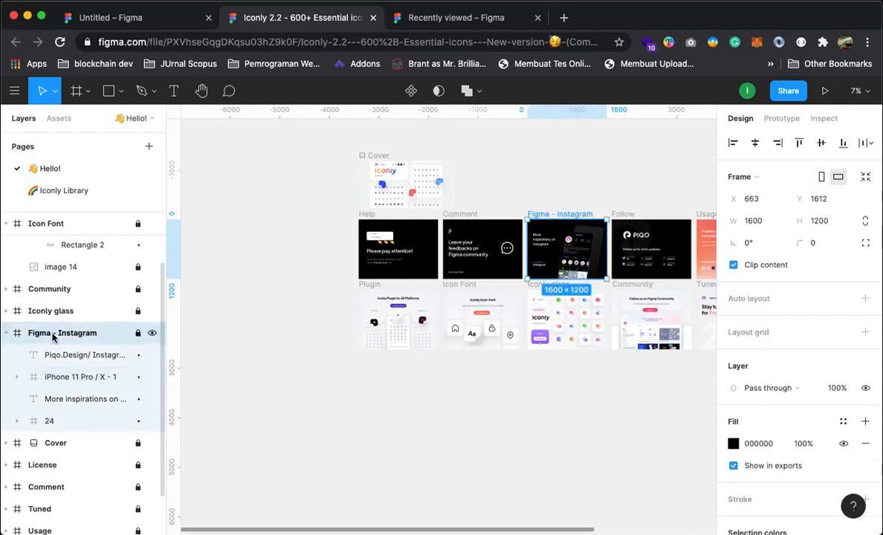
# Copy the iPhone 11 Pro / X - 1 frame from the Iconly file and paste it into the Untitled file.
pyautogui.click(71, 355)
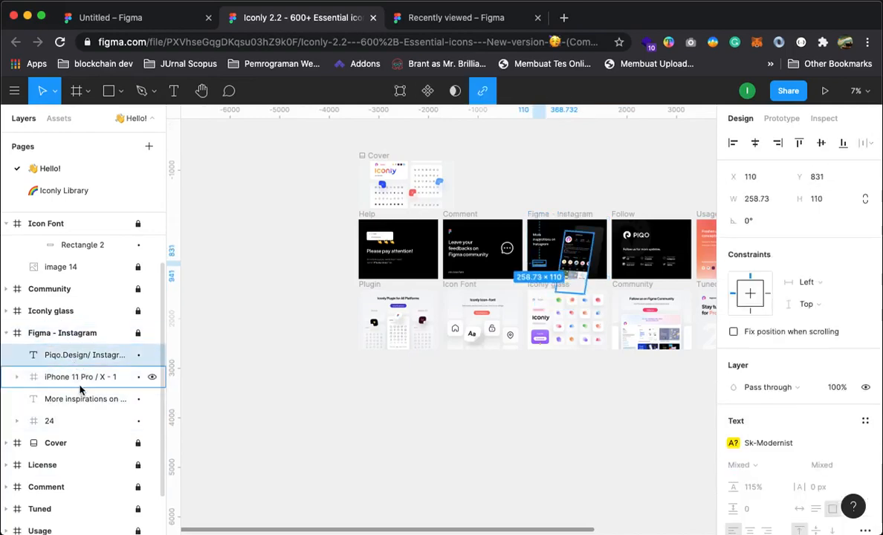
pyautogui.click(76, 377)
pyautogui.rightClick(78, 377)
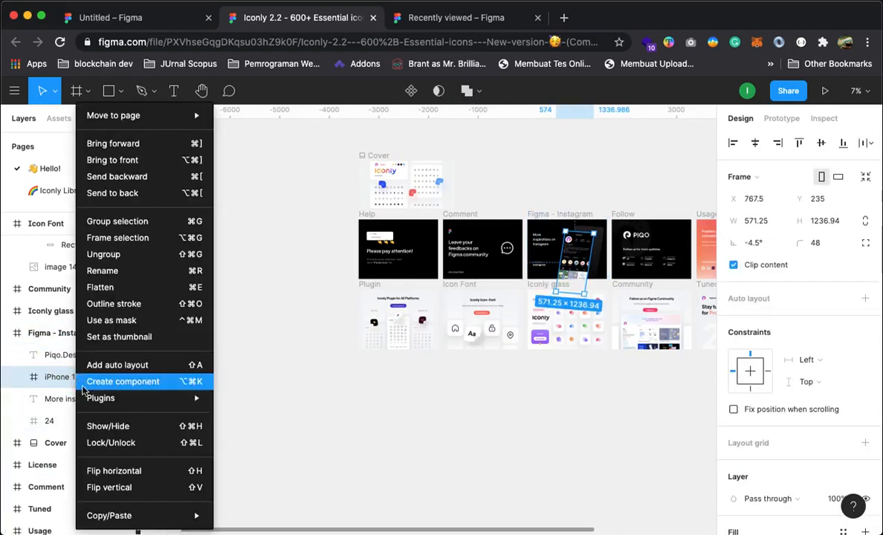
pyautogui.click(52, 381)
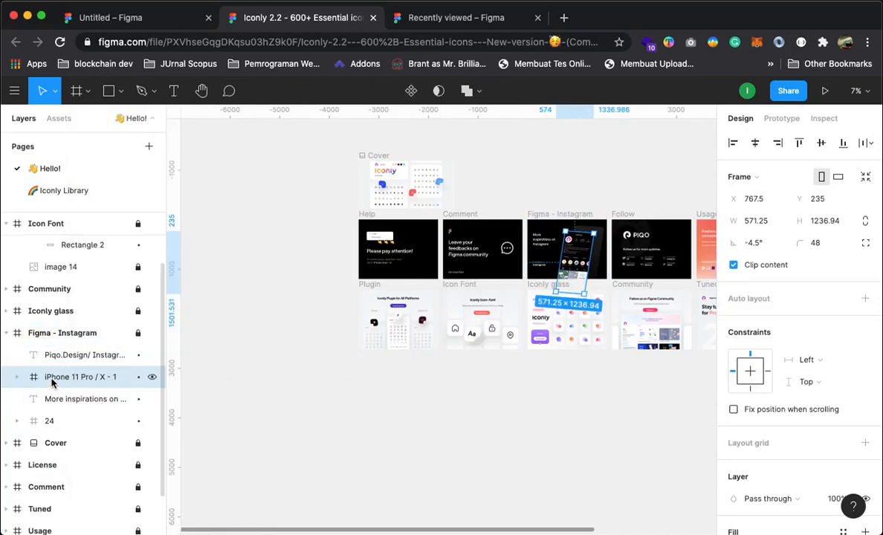
pyautogui.click(115, 16)
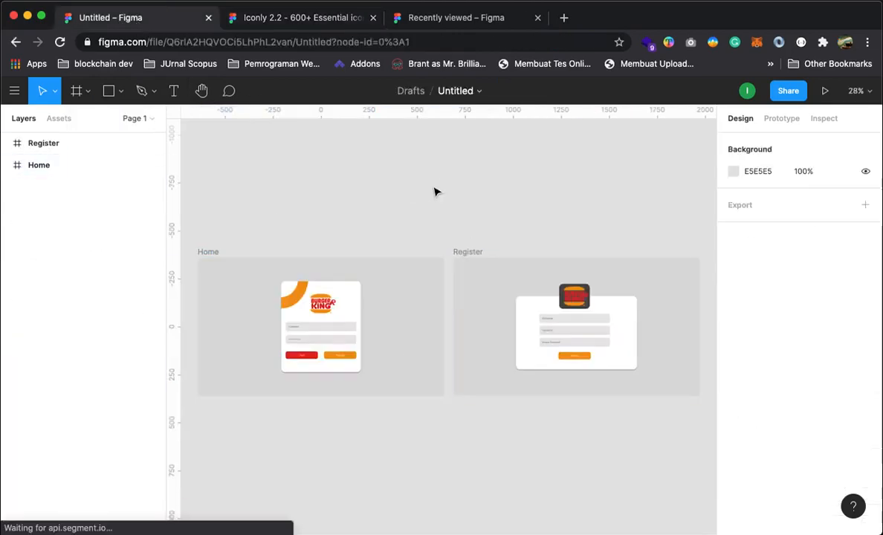
pyautogui.press('super+v')
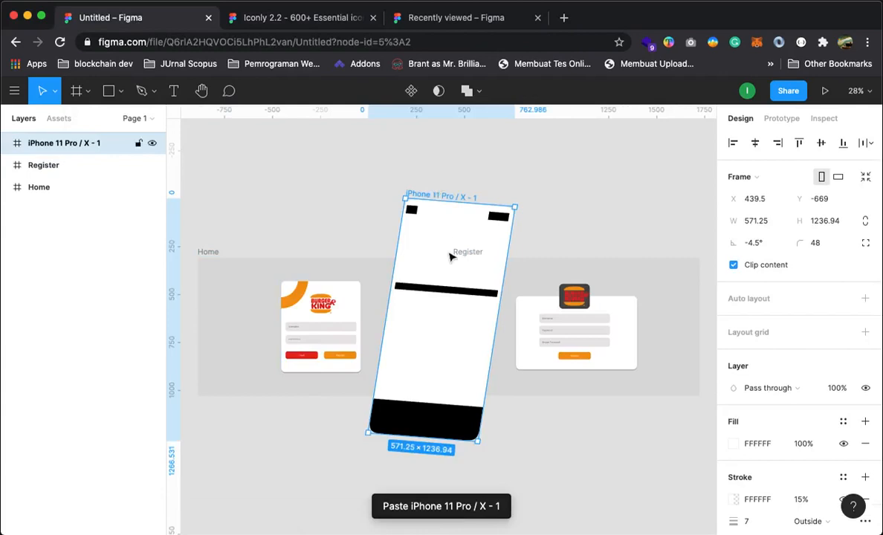
# Check the pasted phone frame's layers by selecting Rectangle 768 and Rectangle 1119, and clear the selection.
pyautogui.click(553, 170)
pyautogui.click(369, 291)
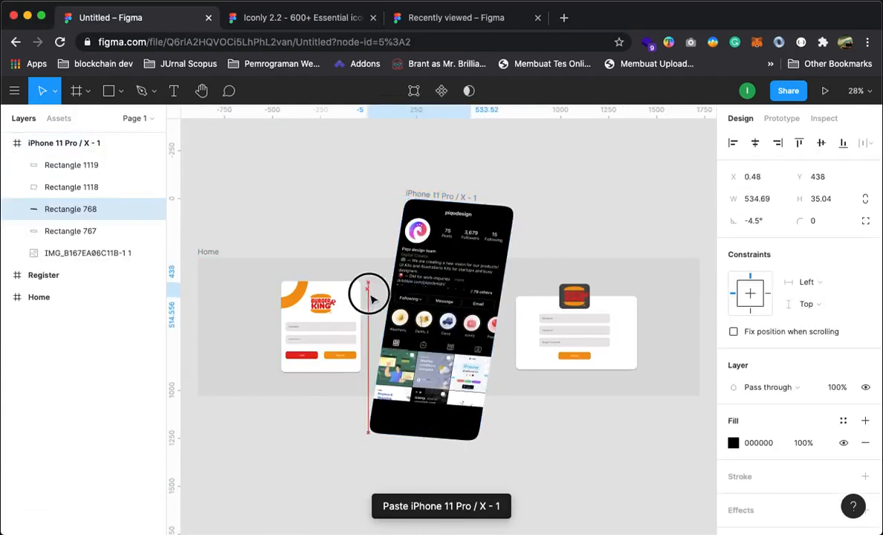
pyautogui.click(498, 218)
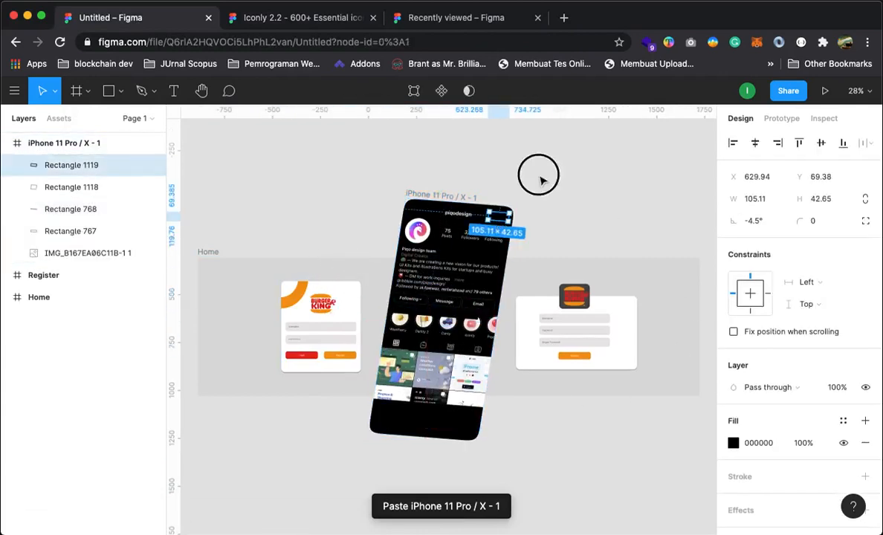
pyautogui.click(538, 200)
# Undo the pasting of the iPhone 11 Pro / X - 1 frame in the Untitled file.
pyautogui.press('super+z')
pyautogui.press('super+z')
pyautogui.press('super+z')
pyautogui.press('super+z')
pyautogui.press('super+z')
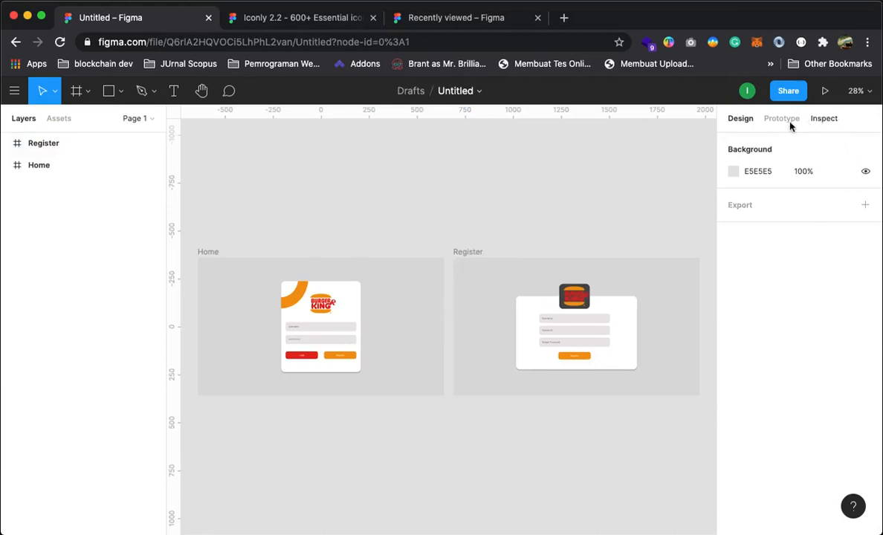
# Show the Untitled file's main commands, including the arrange and plugin options.
pyautogui.click(14, 92)
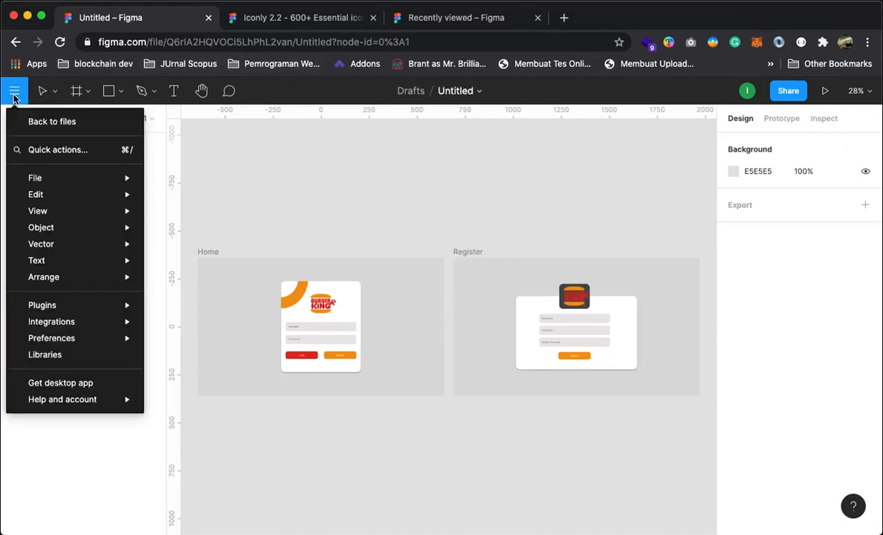
pyautogui.moveTo(65, 280)
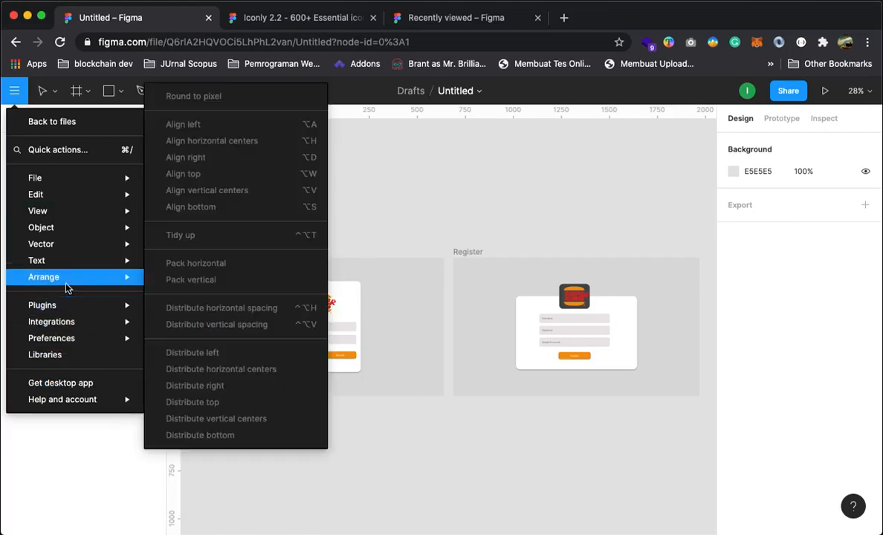
pyautogui.moveTo(72, 307)
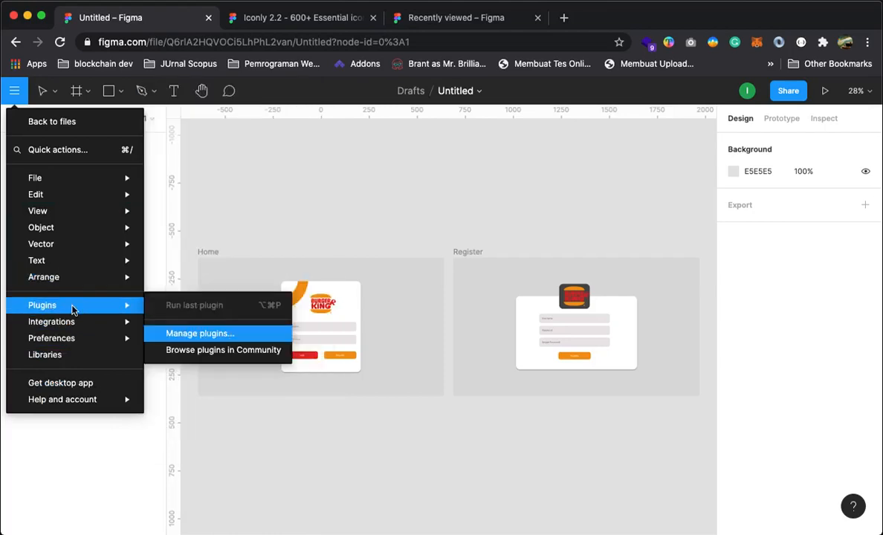
pyautogui.moveTo(72, 394)
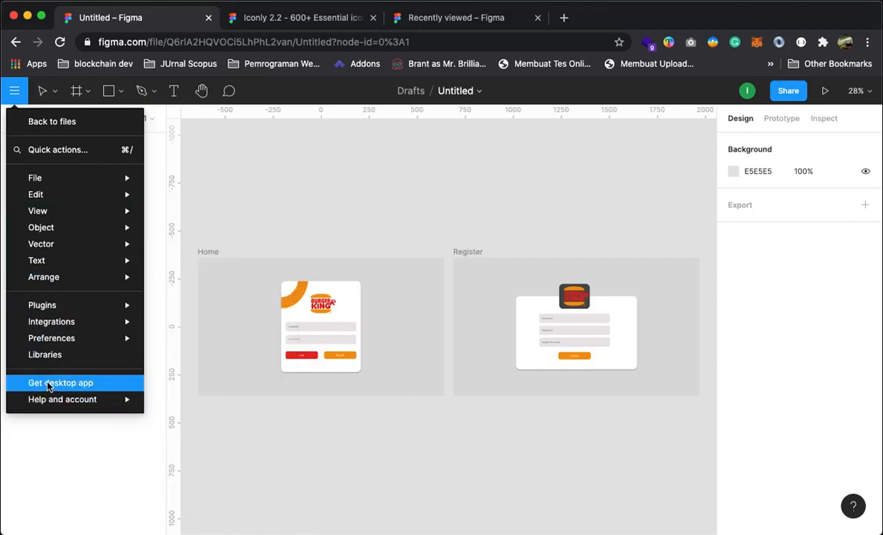
# Start the Figma desktop app download, cancel saving Figma.zip, and close the blank browser page.
pyautogui.click(49, 384)
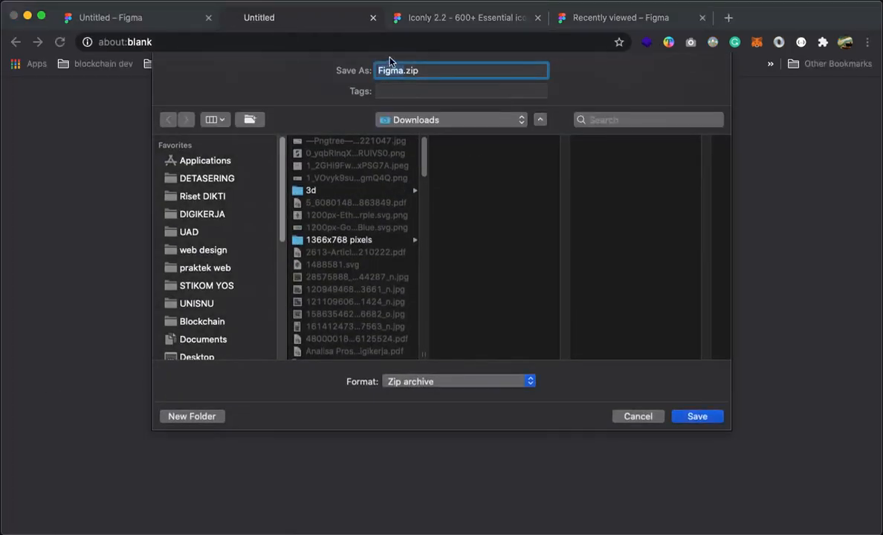
pyautogui.click(637, 416)
pyautogui.click(373, 17)
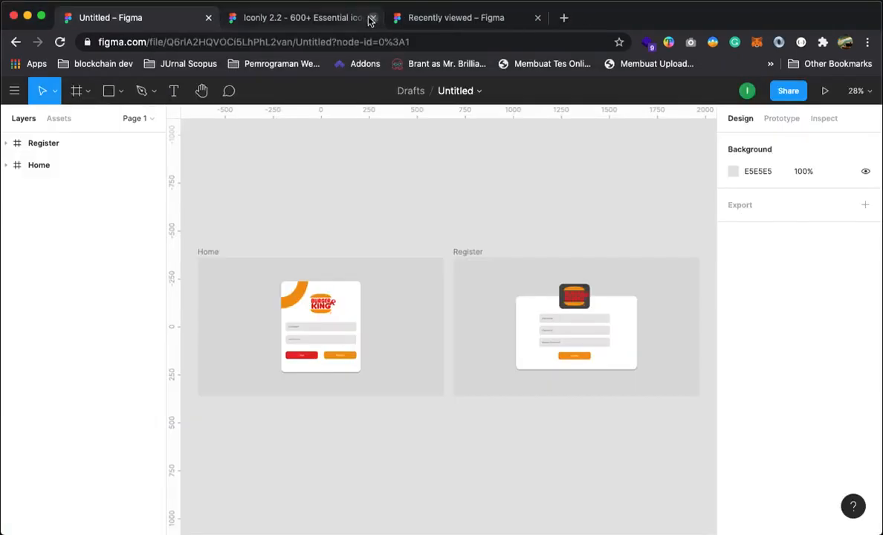